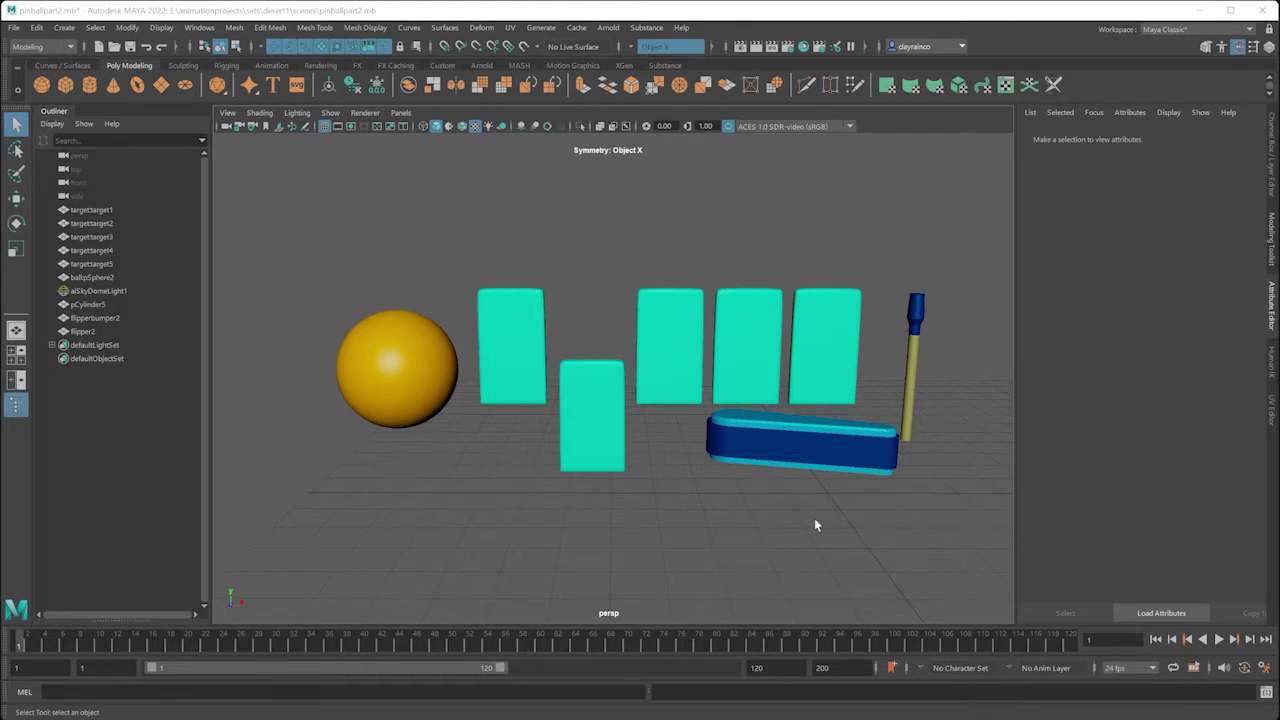
Check the materials assigned to the ball and the first three target blocks
{"action": "left_click", "coordinate": [420, 365]}
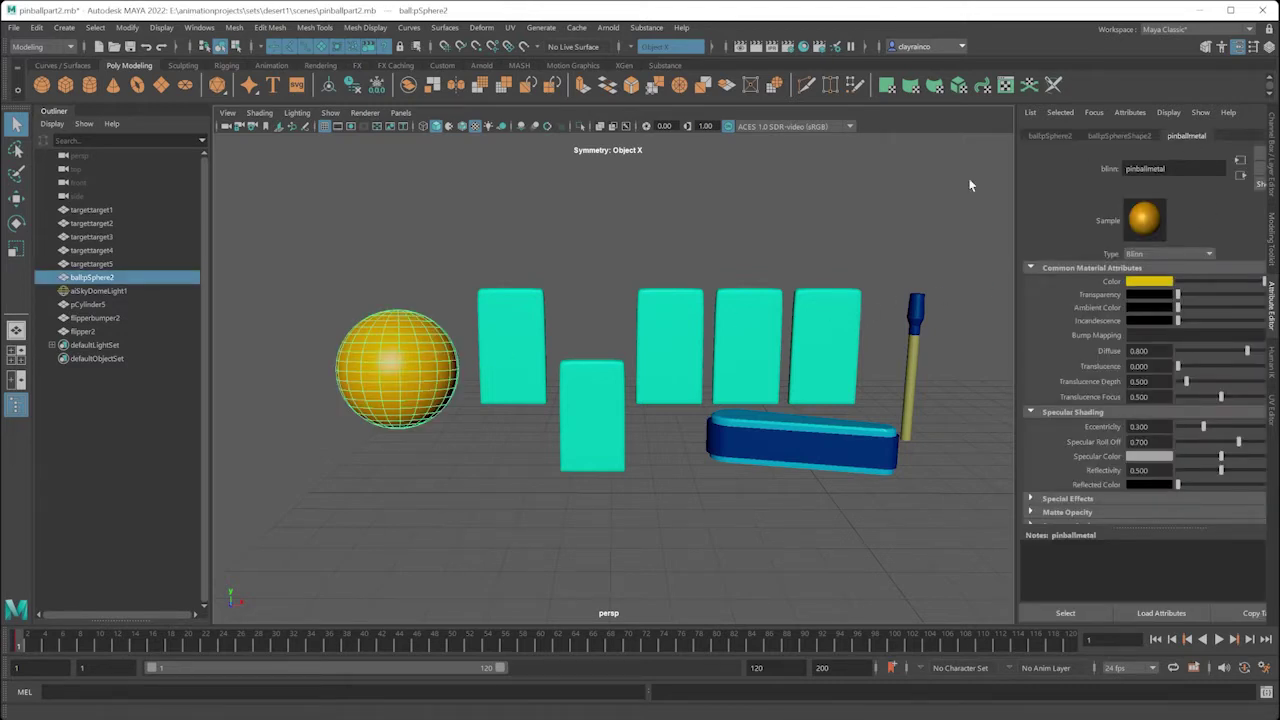
{"action": "left_click", "coordinate": [537, 337]}
{"action": "left_click", "coordinate": [578, 402]}
{"action": "left_click", "coordinate": [664, 344]}
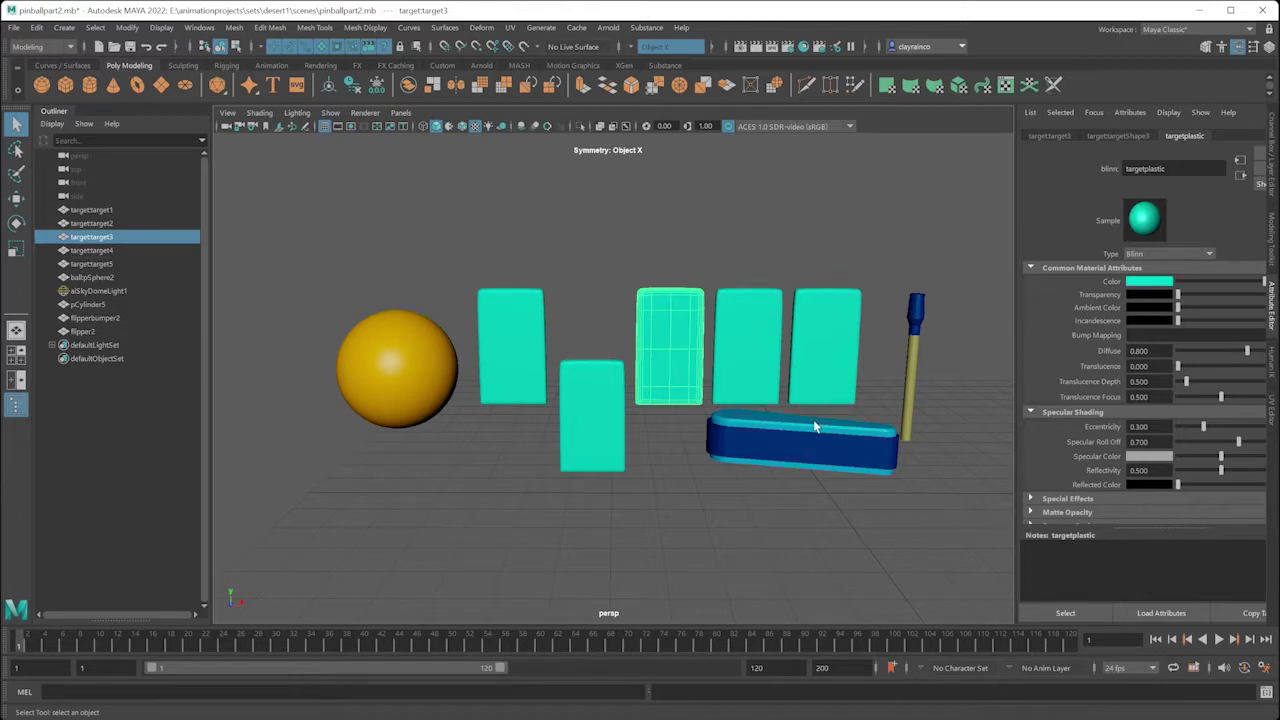
Inspect the two materials on the plunger pin, pinmetalshaft and pinmetaltop
{"action": "left_click", "coordinate": [915, 332]}
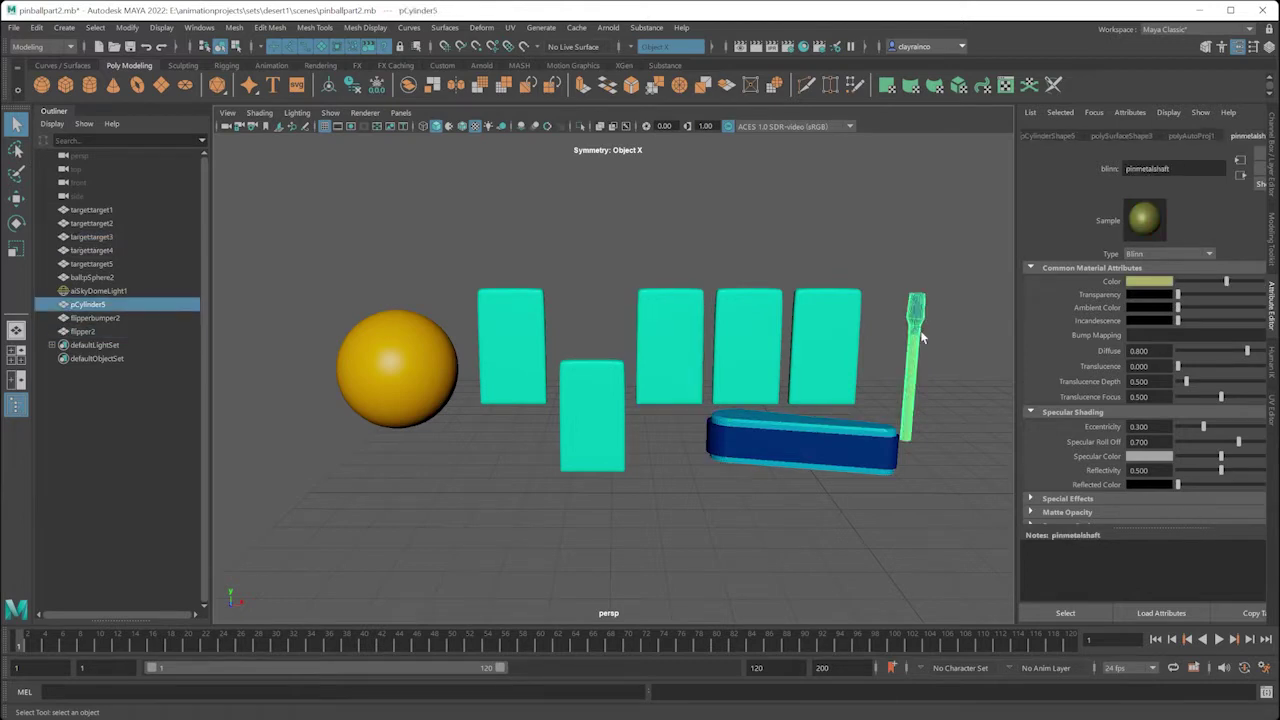
{"action": "left_click", "coordinate": [1192, 135]}
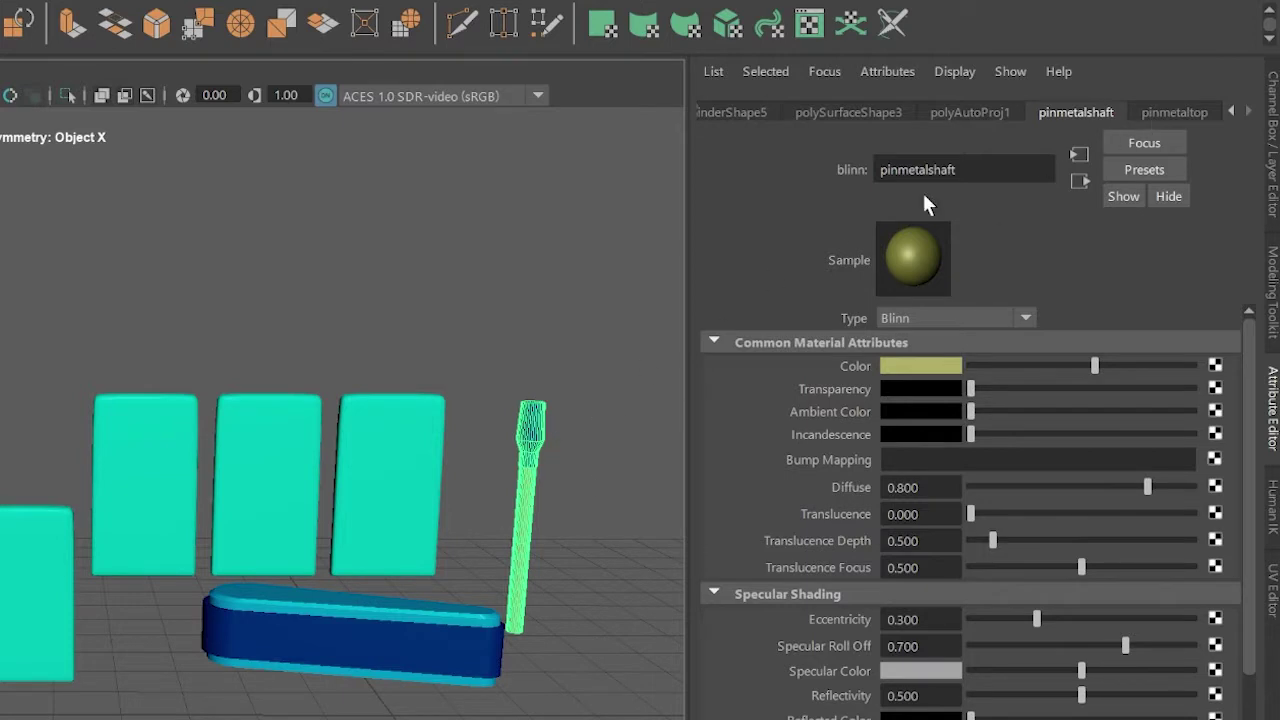
{"action": "left_click", "coordinate": [543, 542]}
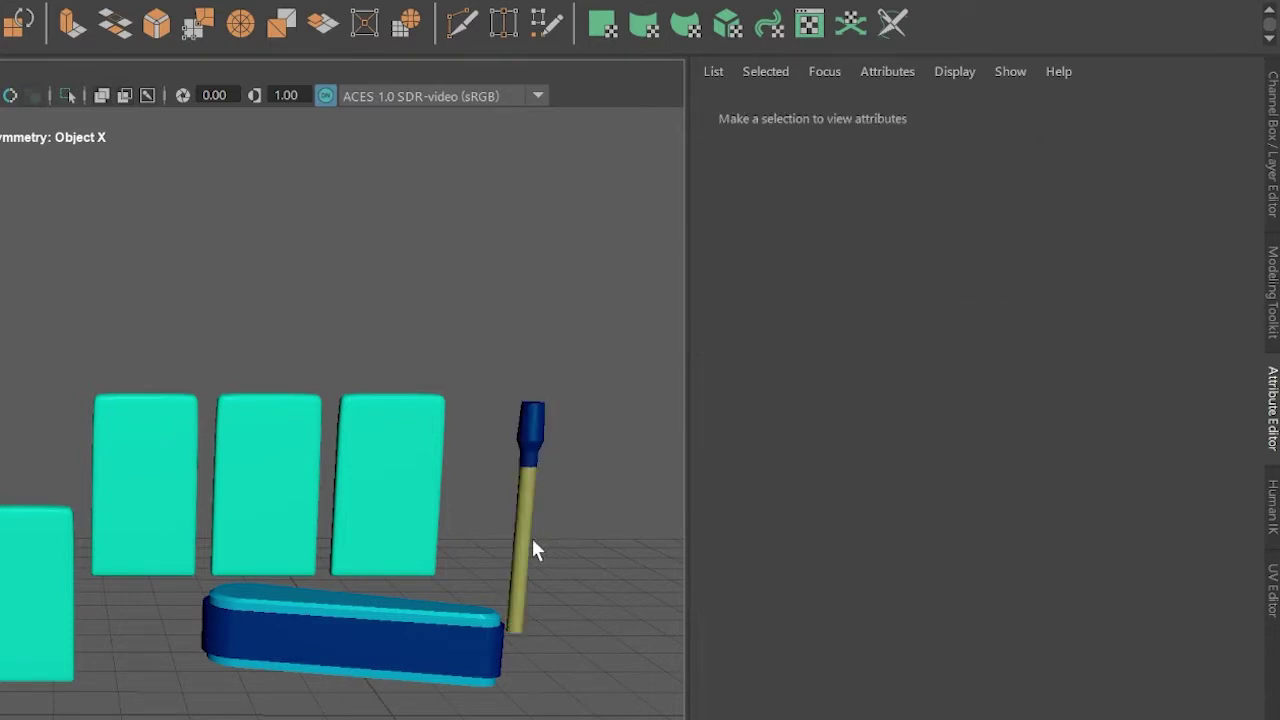
{"action": "left_click", "coordinate": [545, 426]}
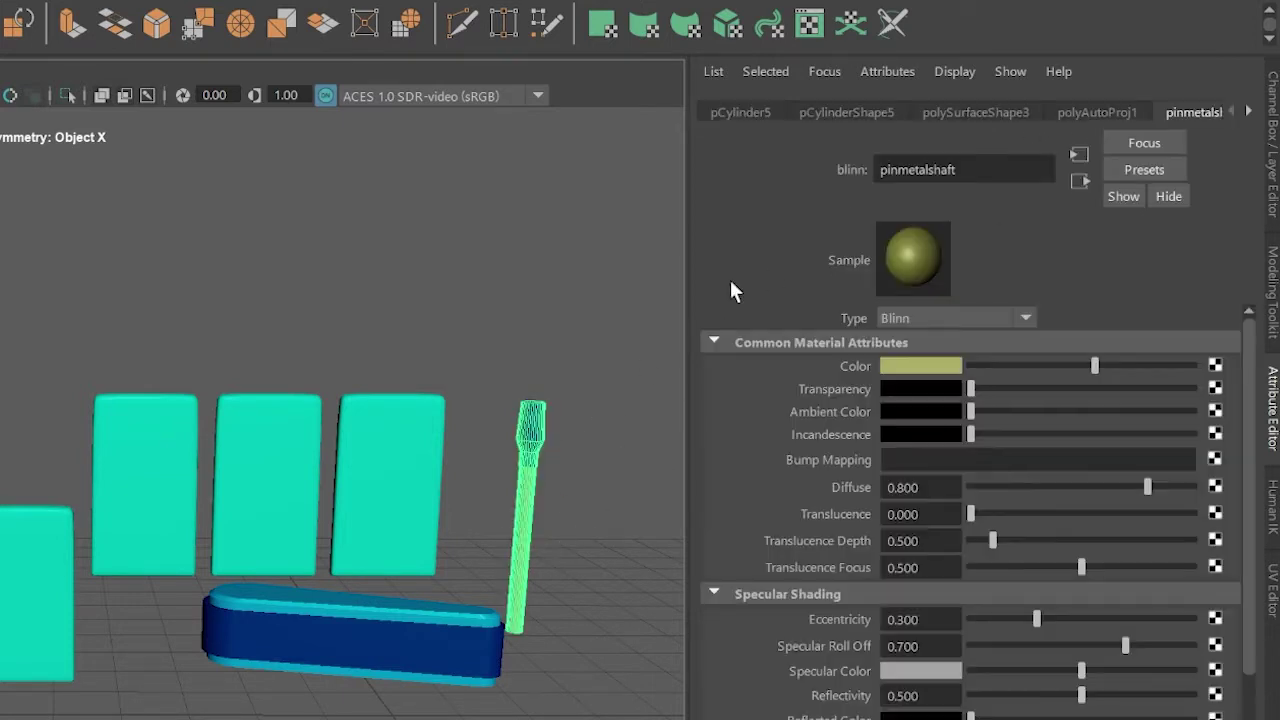
{"action": "left_click", "coordinate": [1249, 112]}
{"action": "left_click", "coordinate": [1178, 112]}
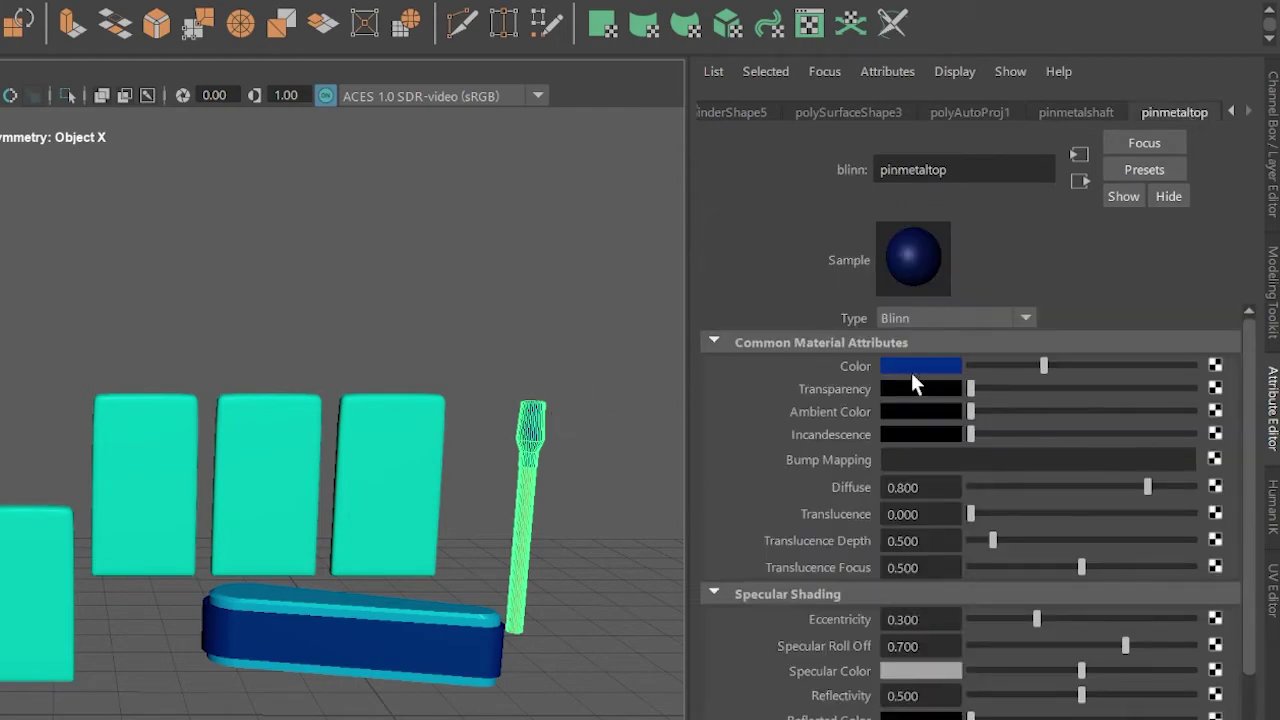
{"action": "left_click", "coordinate": [601, 466]}
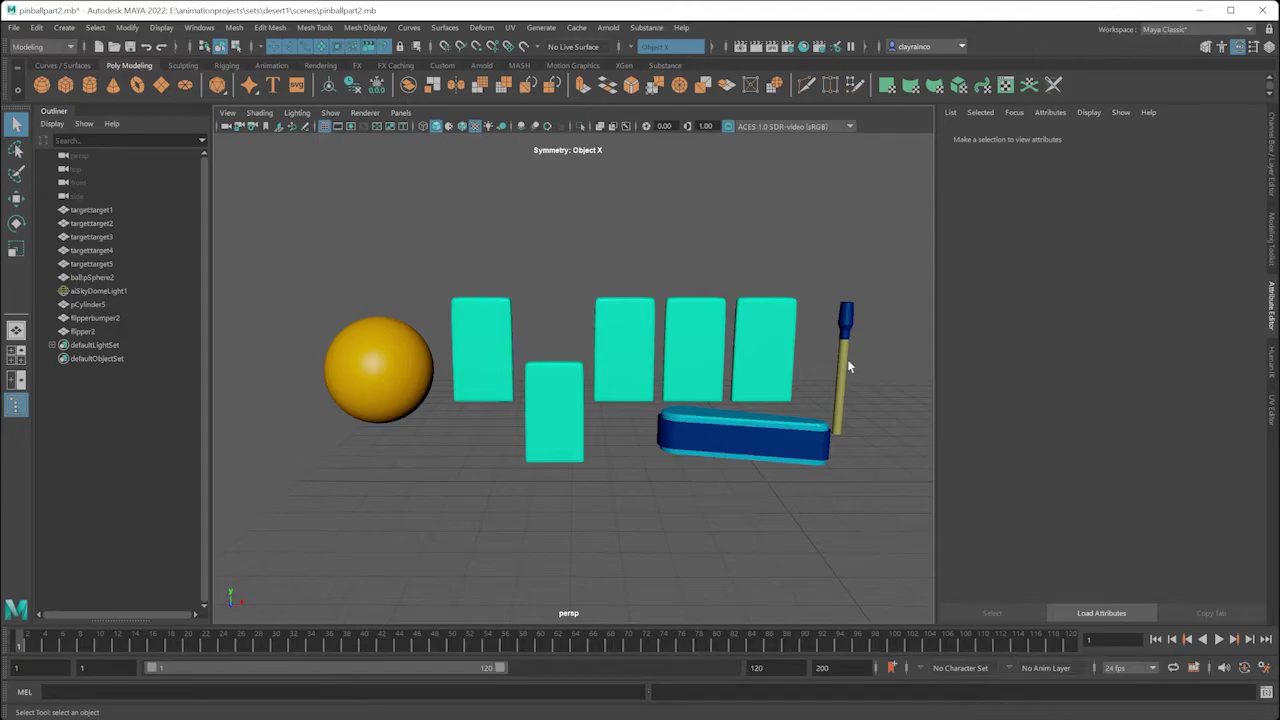
Open the UV Editor and examine the UV layout of the target block nearest the ball
{"action": "left_click", "coordinate": [846, 362]}
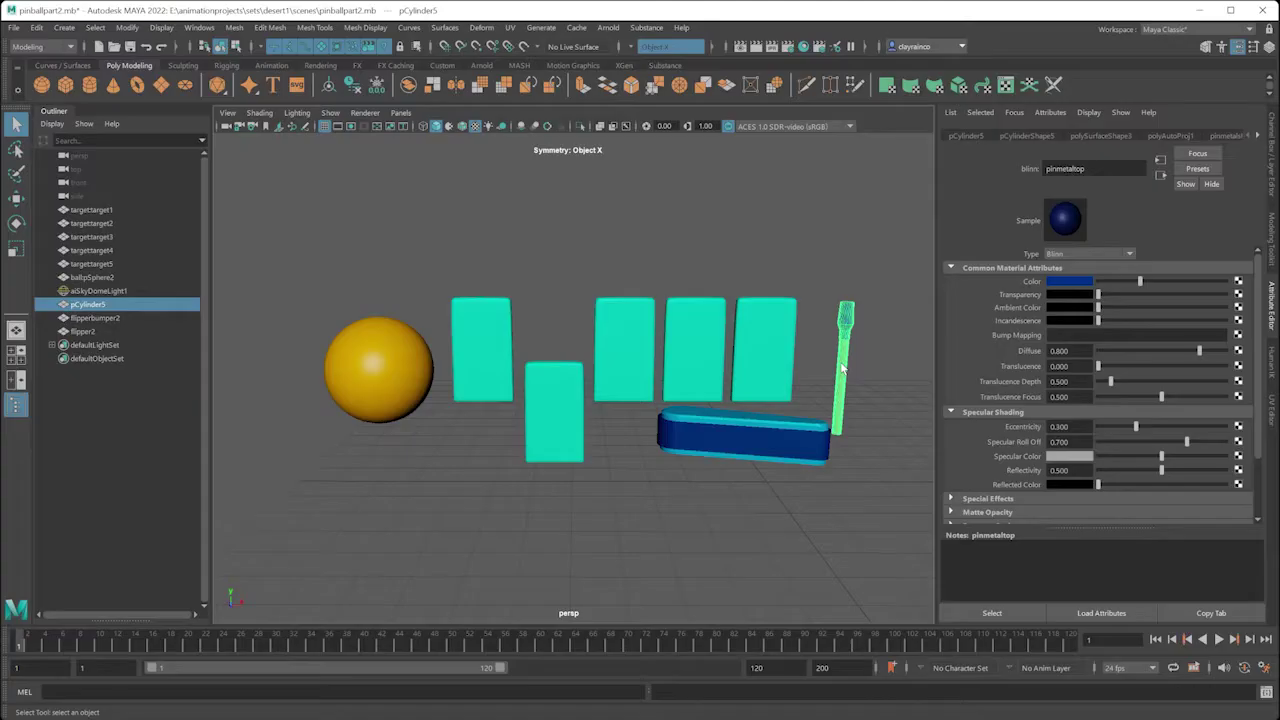
{"action": "left_click", "coordinate": [424, 356]}
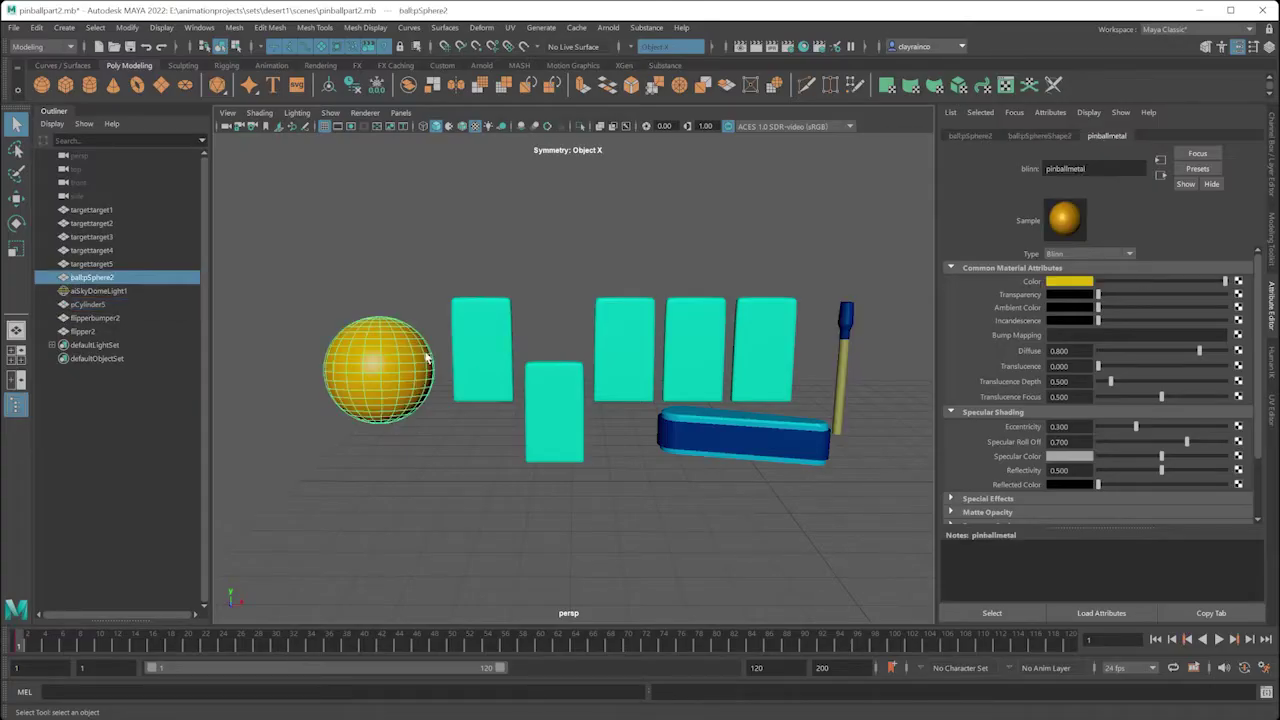
{"action": "left_click", "coordinate": [488, 362]}
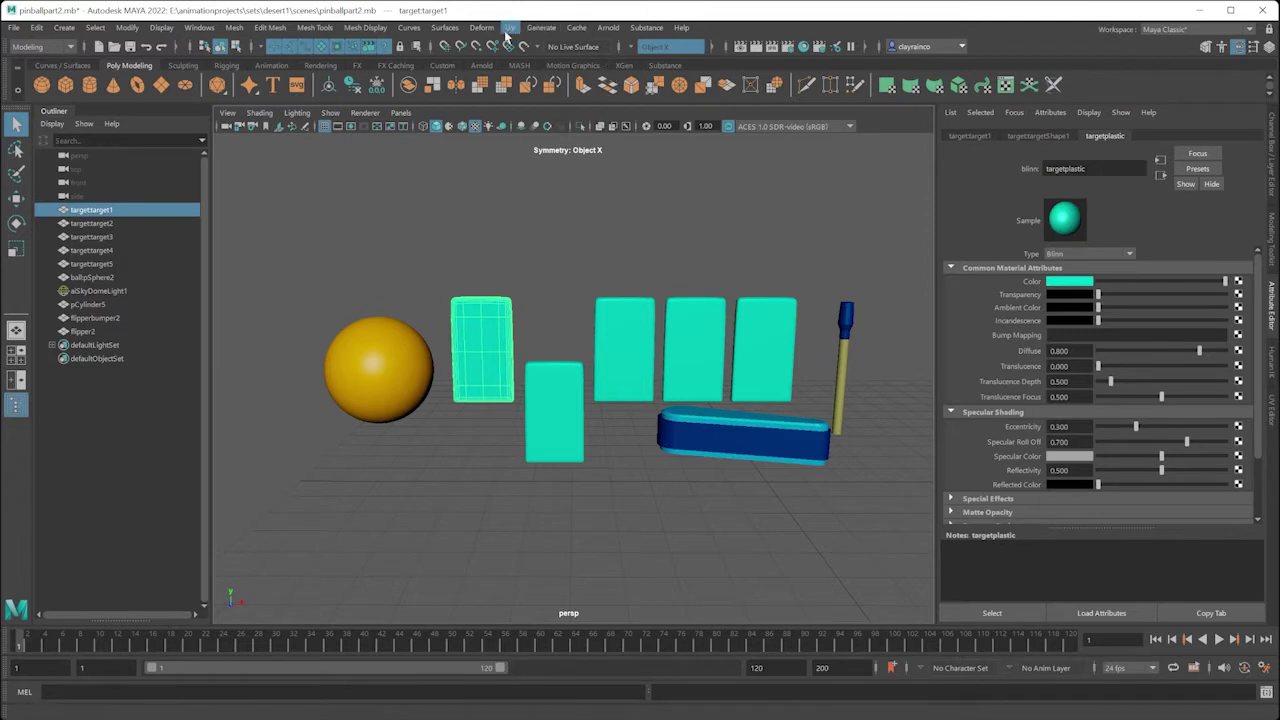
{"action": "left_click", "coordinate": [510, 27]}
{"action": "left_click", "coordinate": [549, 56]}
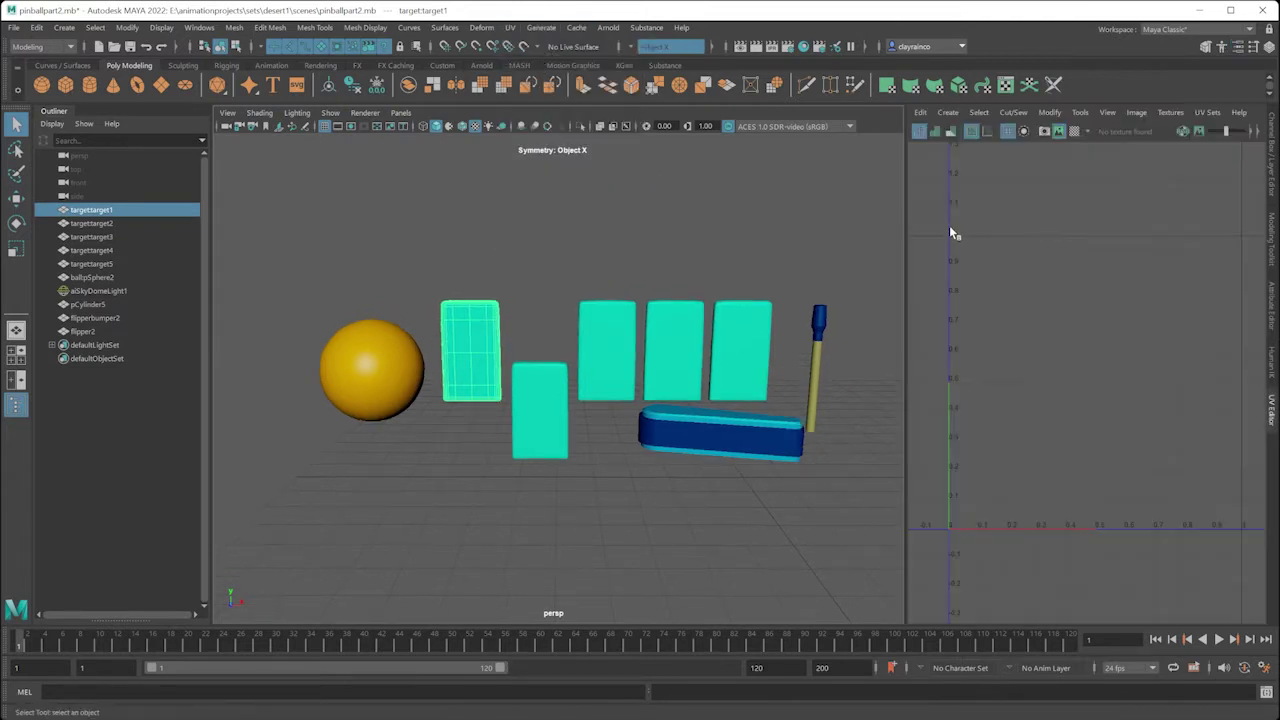
{"action": "left_click", "coordinate": [489, 336]}
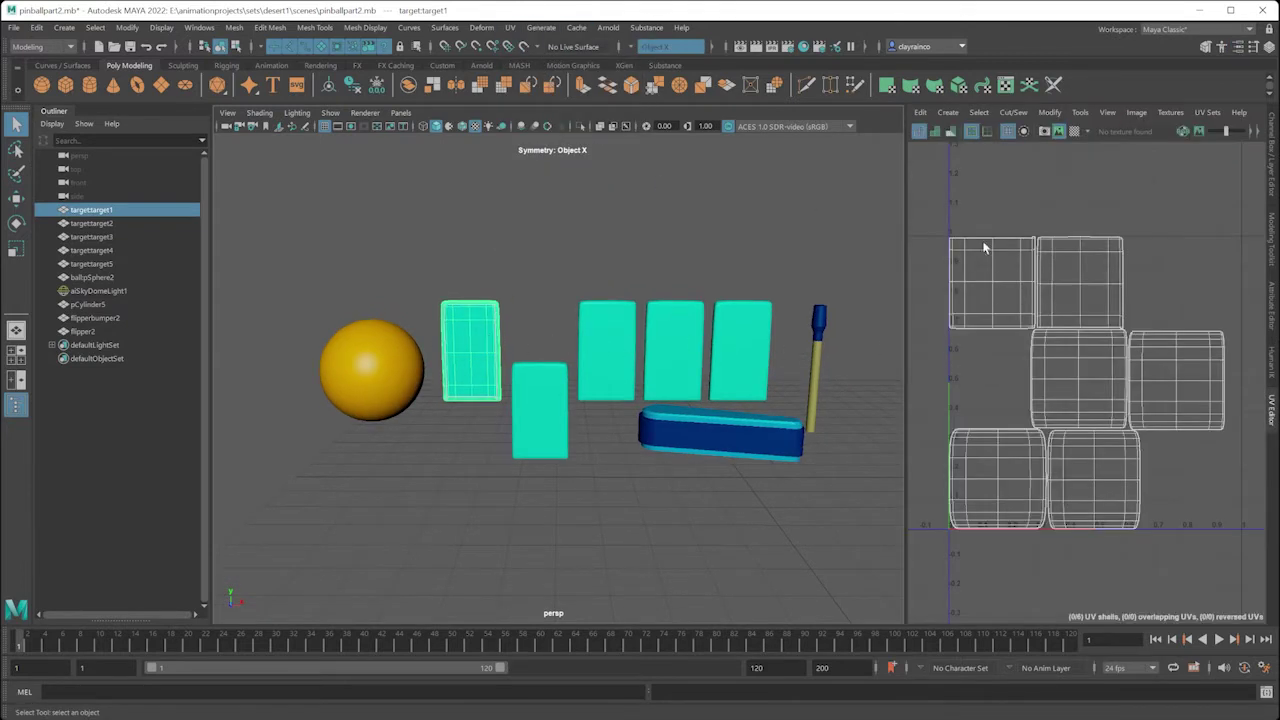
{"action": "left_click", "coordinate": [510, 27]}
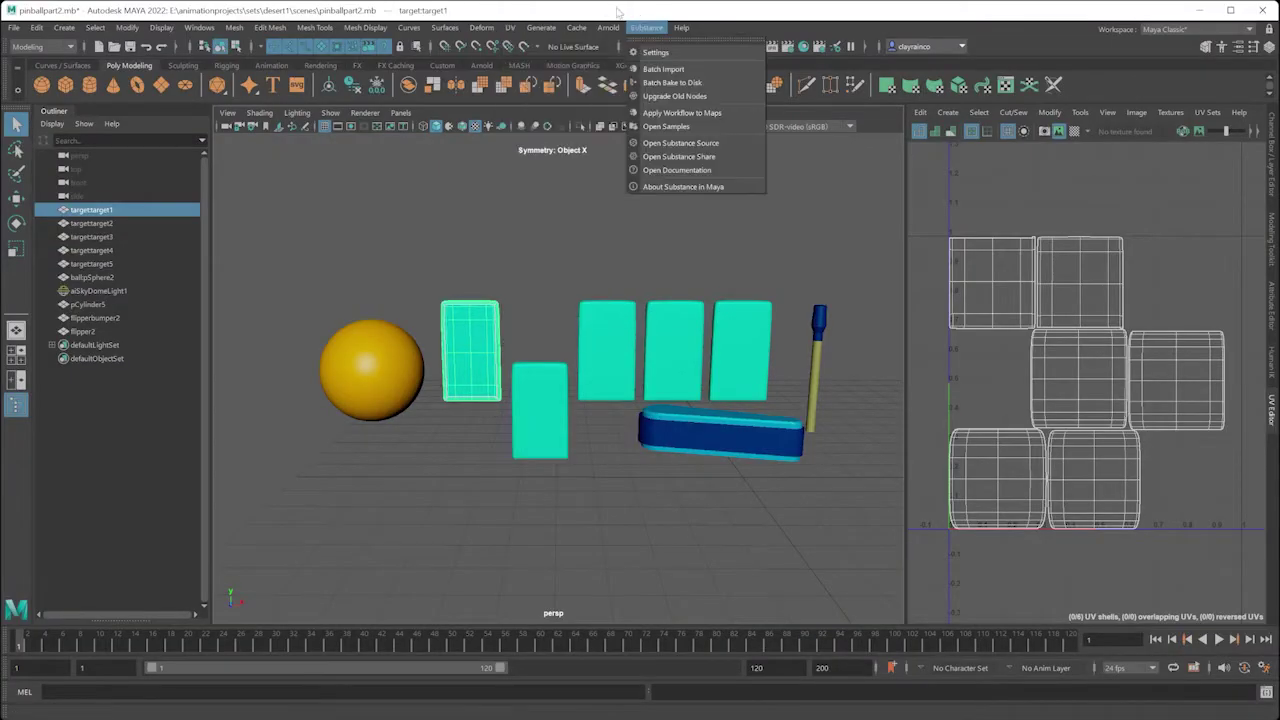
{"action": "left_click", "coordinate": [608, 12]}
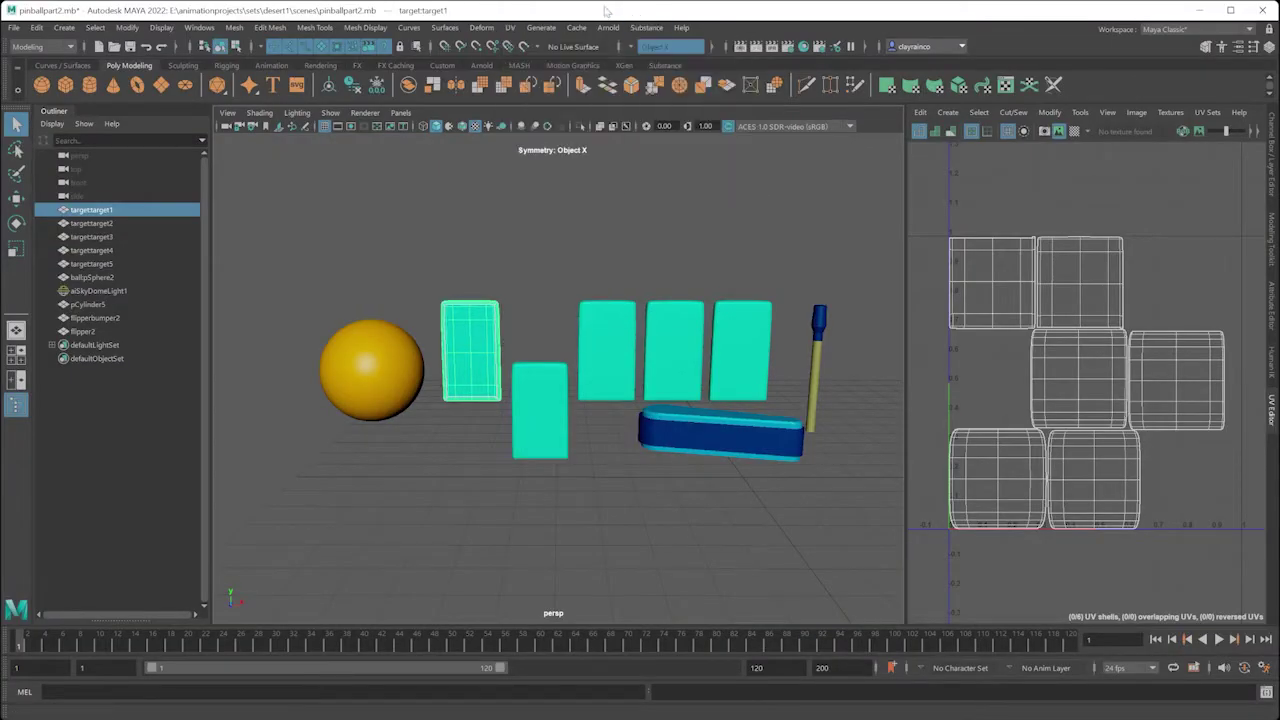
{"action": "left_click", "coordinate": [471, 500]}
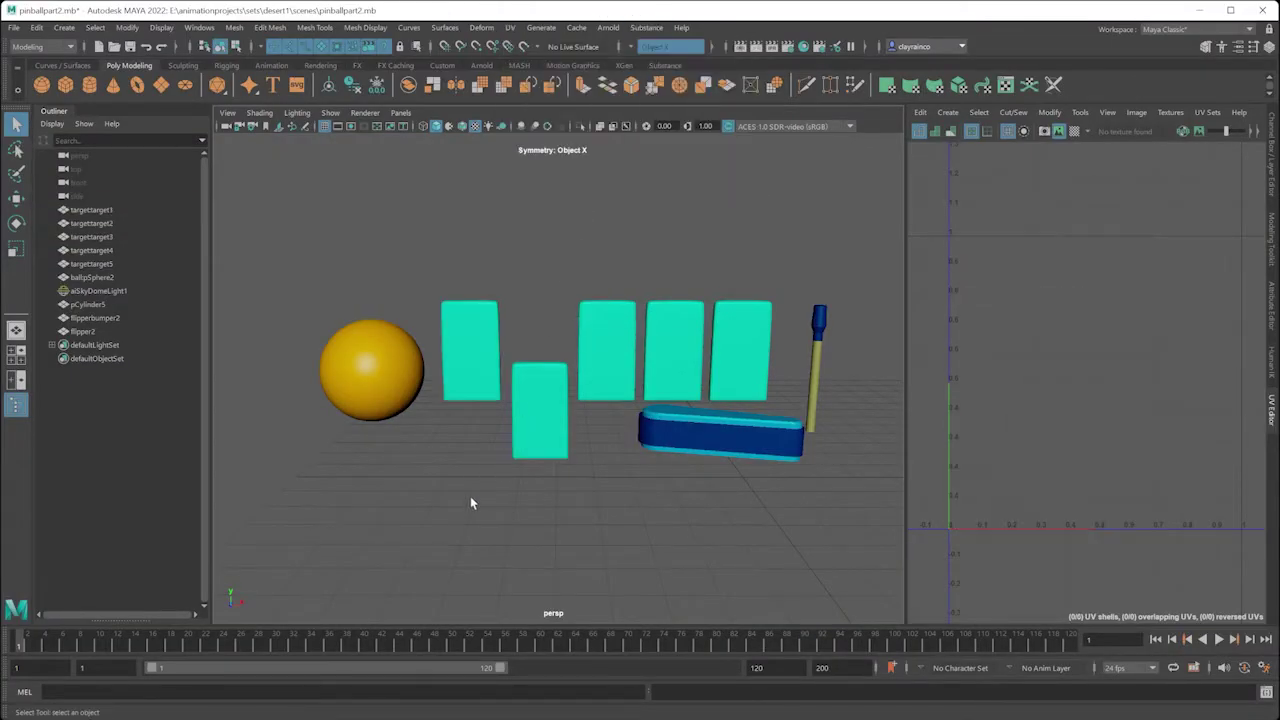
Export the flipper and its bumper together as an FBX file named flipper
{"action": "left_click", "coordinate": [684, 418]}
{"action": "left_click", "coordinate": [723, 486]}
{"action": "left_click", "coordinate": [721, 433]}
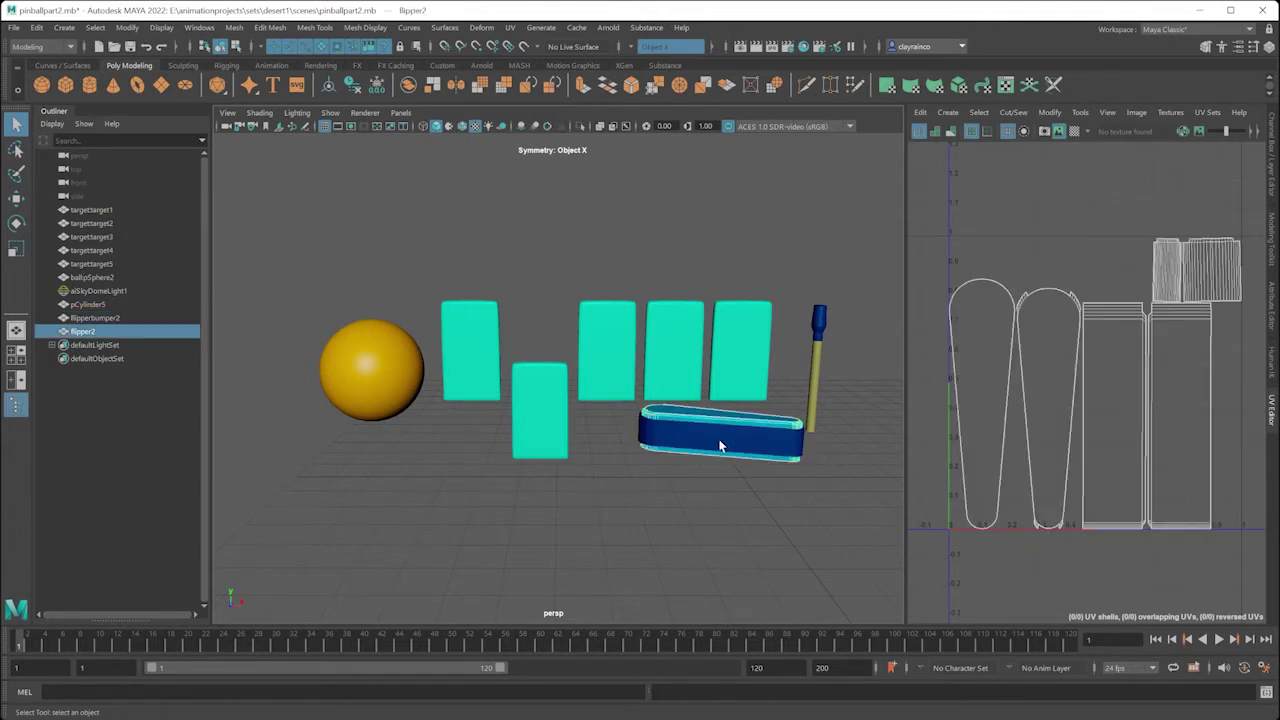
{"action": "key", "text": "ctrl+z"}
{"action": "key", "text": "ctrl+z"}
{"action": "left_click", "coordinate": [14, 27]}
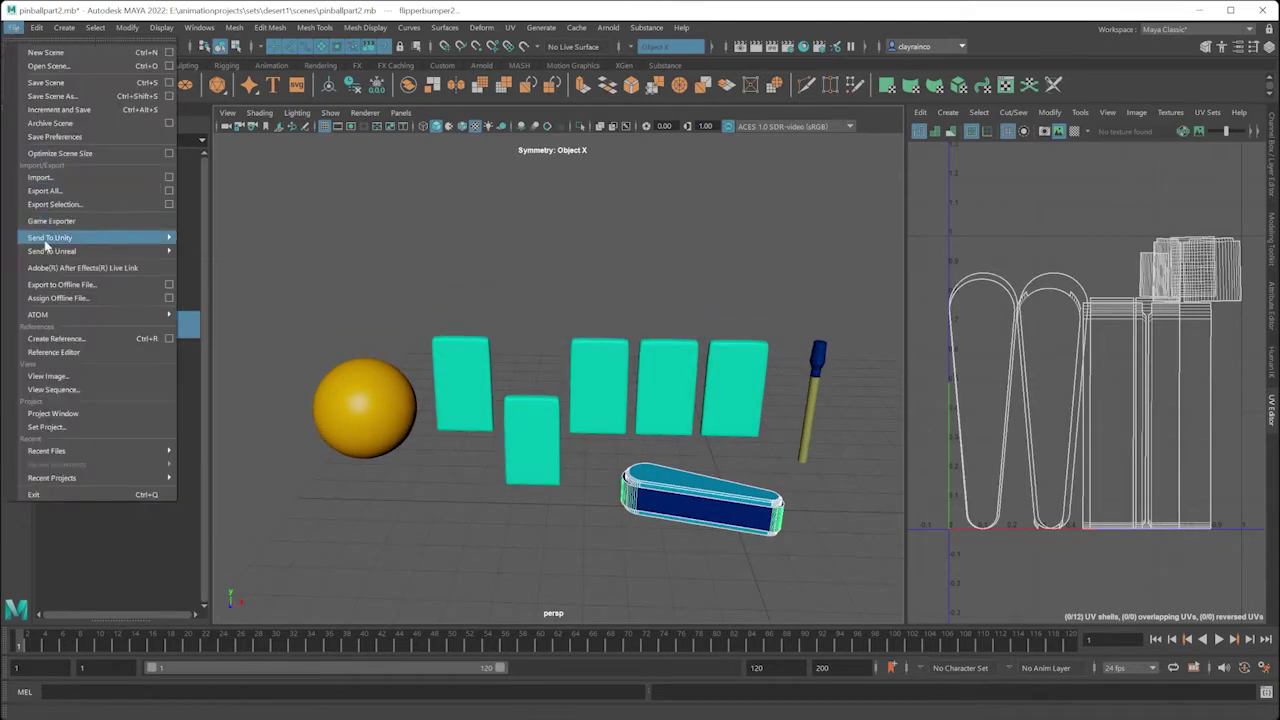
{"action": "left_click", "coordinate": [55, 204]}
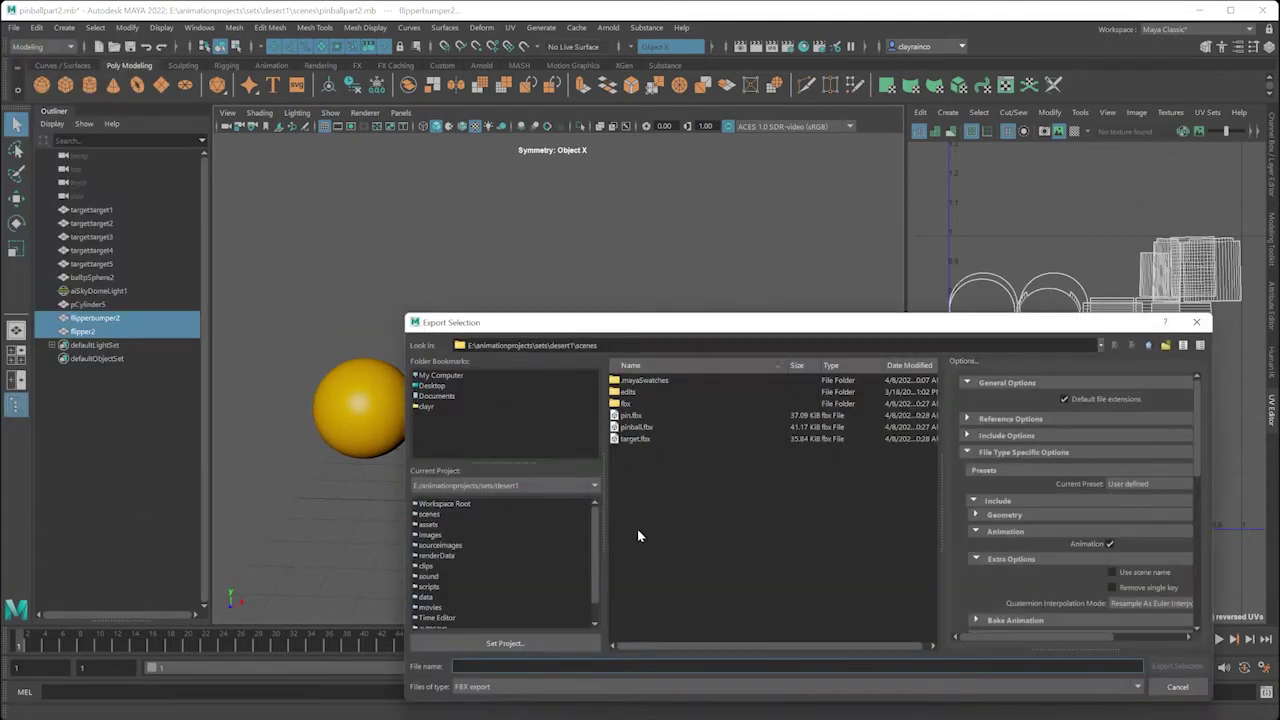
{"action": "type", "text": "flipper"}
{"action": "left_click", "coordinate": [1177, 666]}
Inspect the UV layouts of all five target blocks together
{"action": "left_click", "coordinate": [465, 365]}
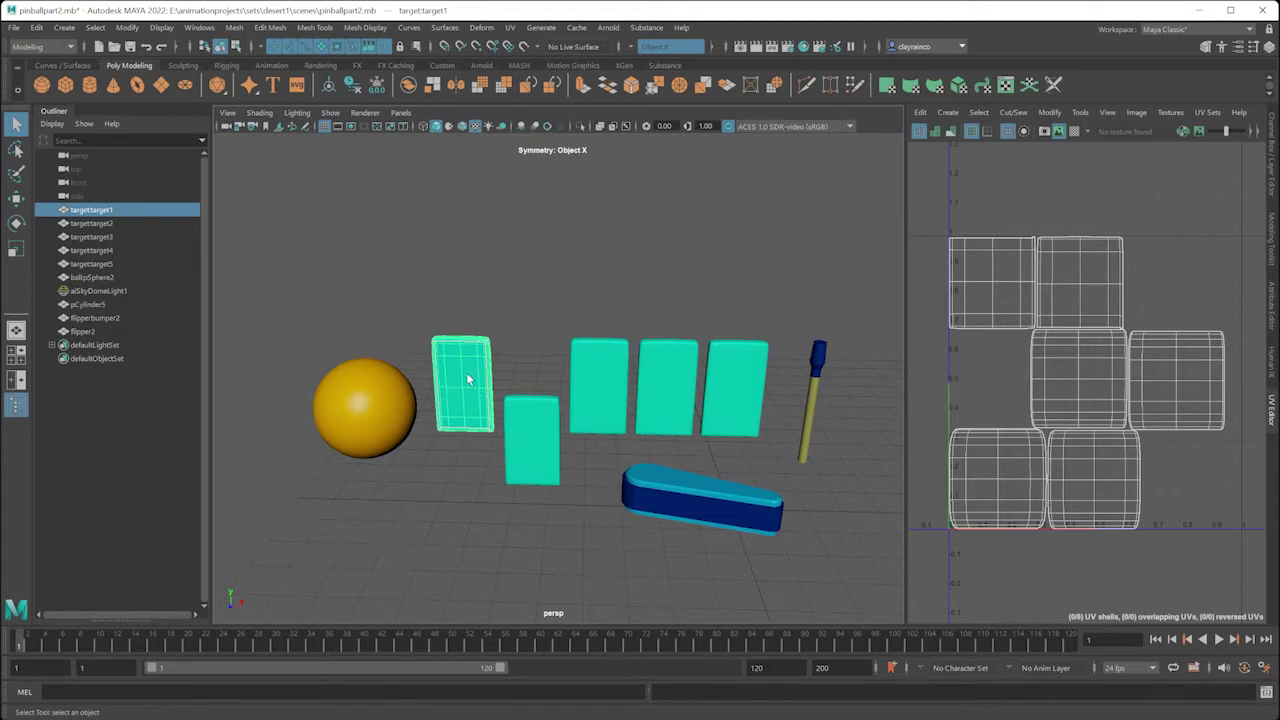
{"action": "left_click_drag", "start_coordinate": [487, 380], "coordinate": [790, 455]}
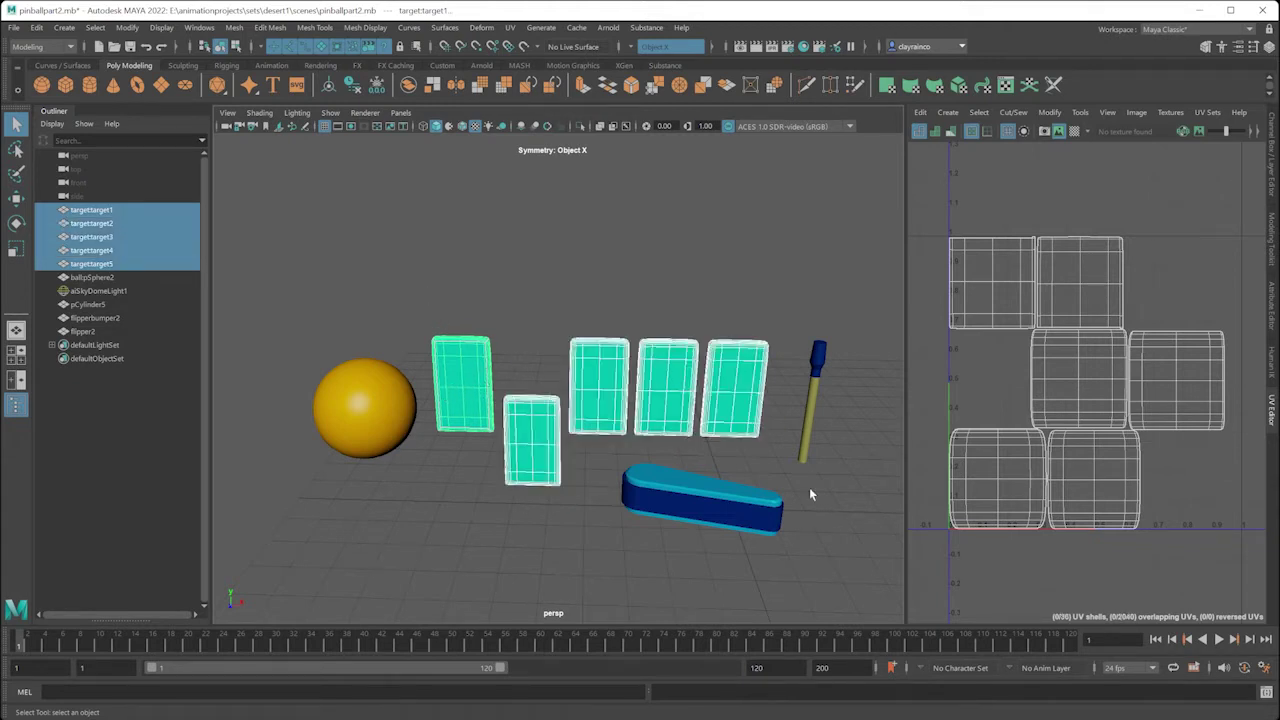
{"action": "left_click", "coordinate": [778, 500]}
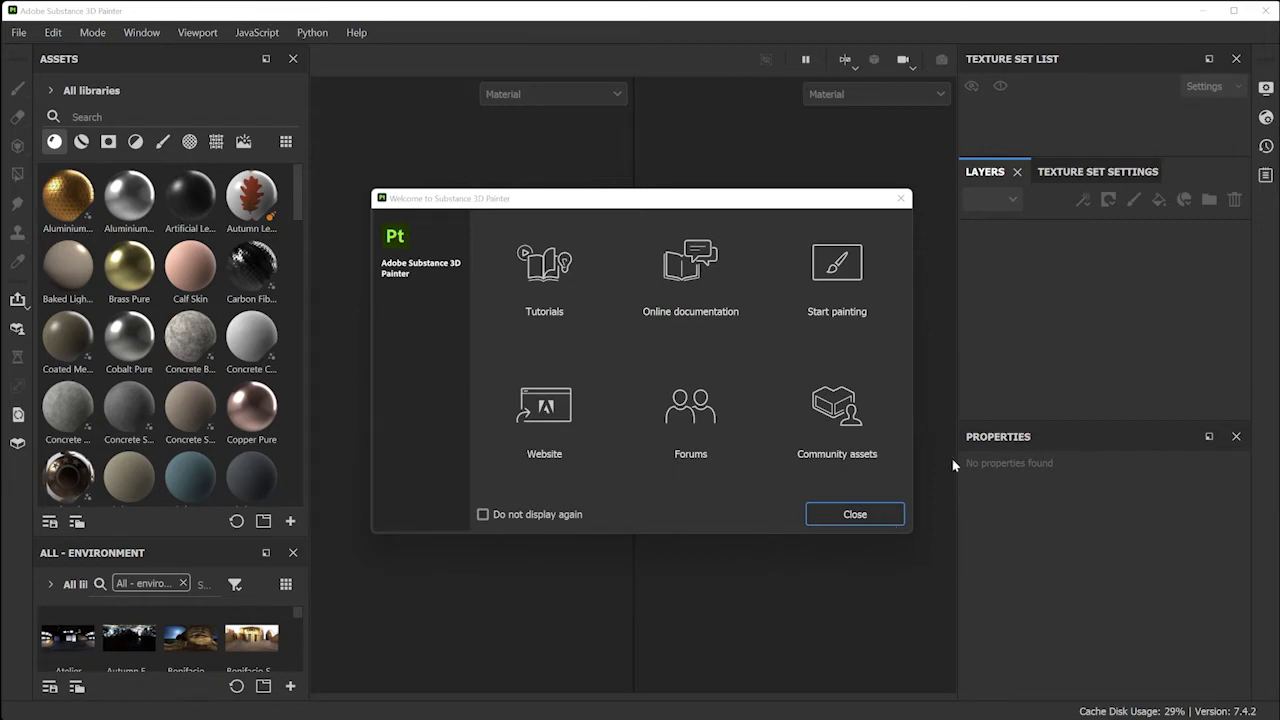
Switch to Substance 3D Painter, dismiss the welcome window and start a new project with the ASM - PBR Metallic Roughness template
{"action": "left_click", "coordinate": [847, 517]}
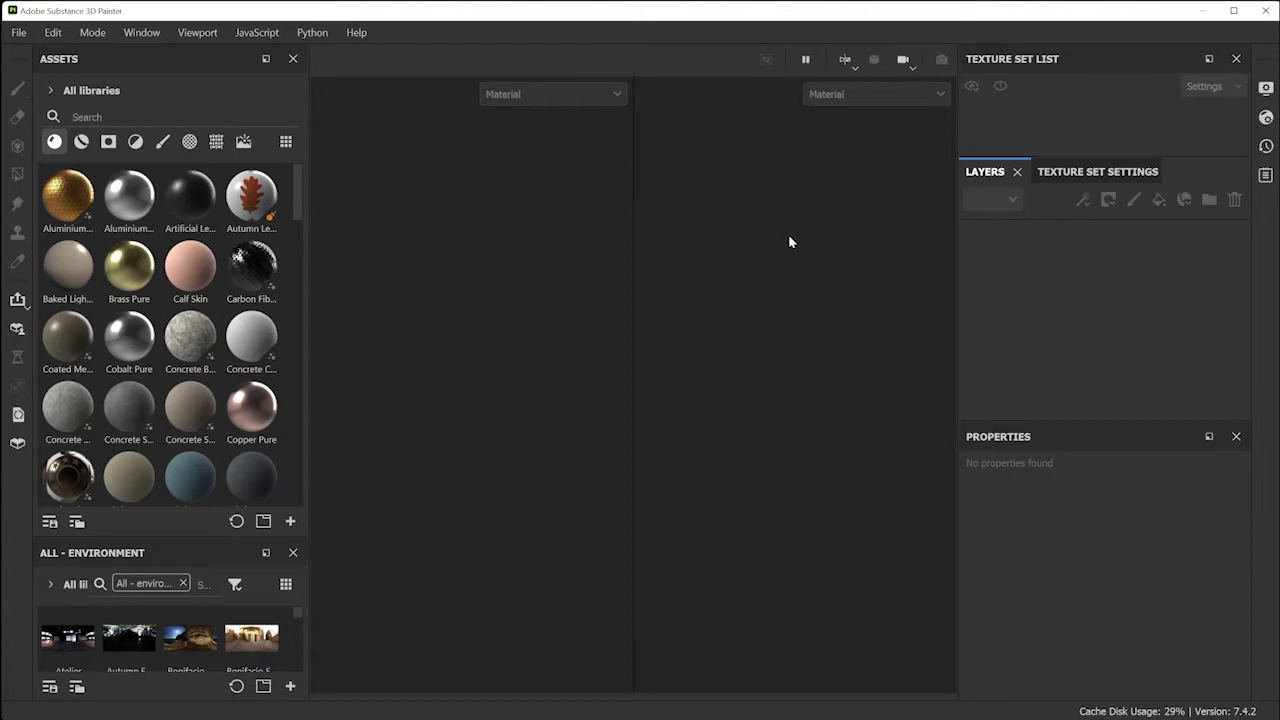
{"action": "left_click", "coordinate": [19, 34]}
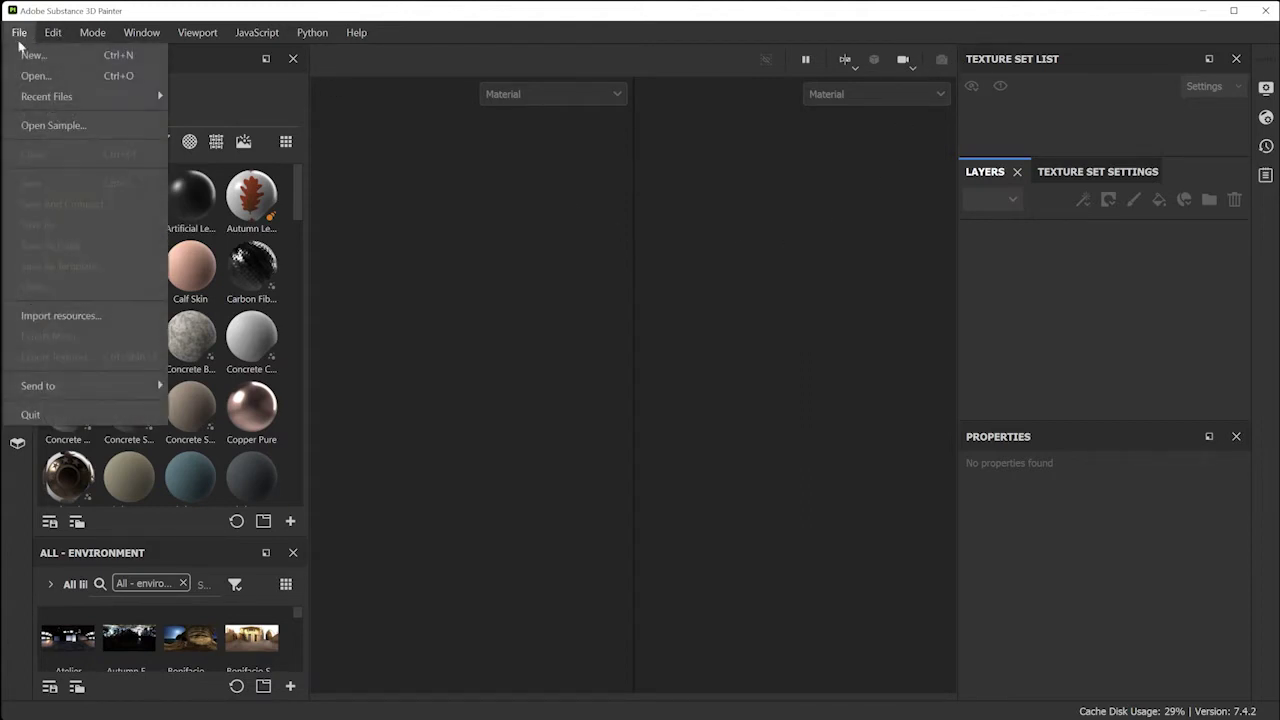
{"action": "left_click", "coordinate": [28, 57]}
{"action": "left_click", "coordinate": [520, 134]}
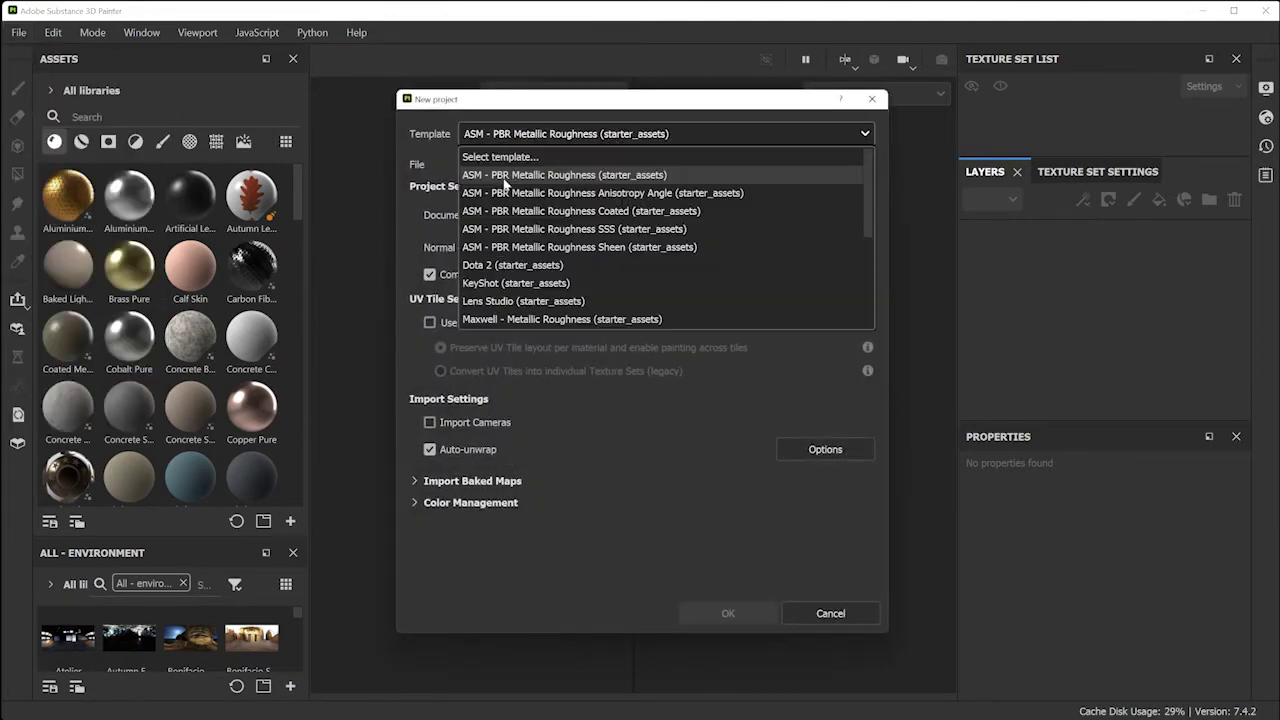
{"action": "left_click", "coordinate": [492, 175]}
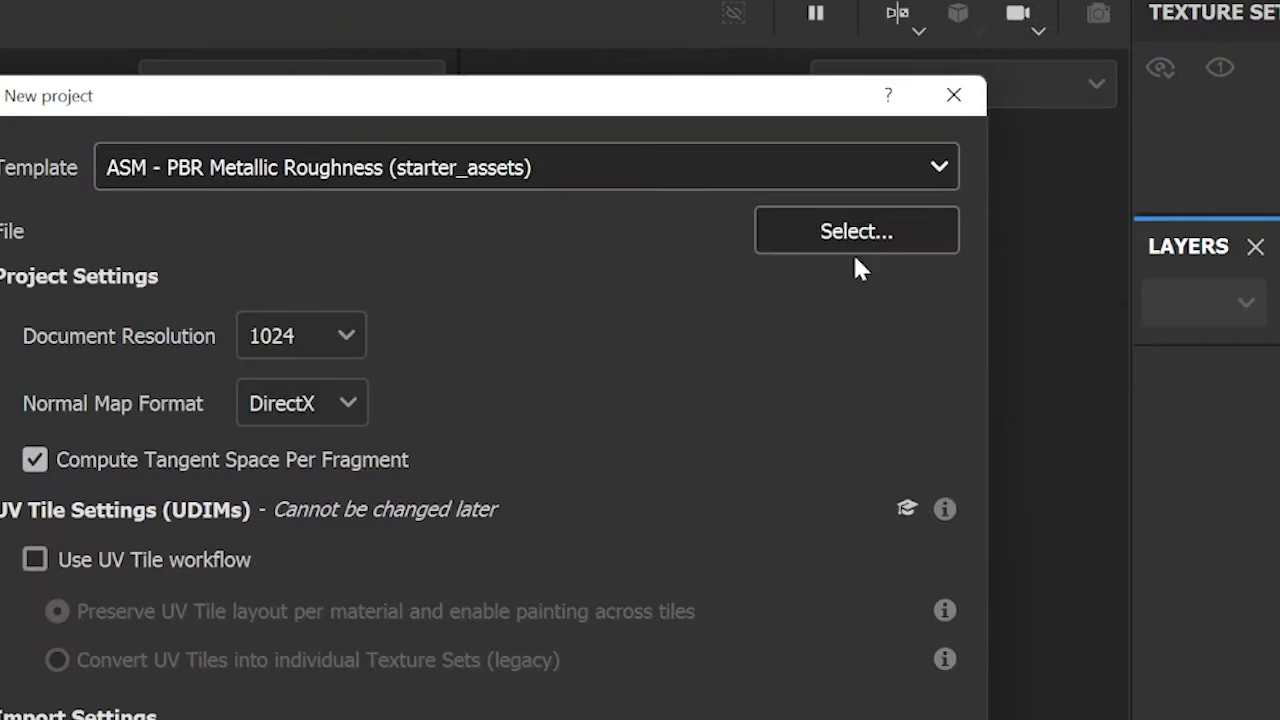
Choose flipper.fbx from the scenes folder as the project mesh and create the project
{"action": "left_click", "coordinate": [835, 240]}
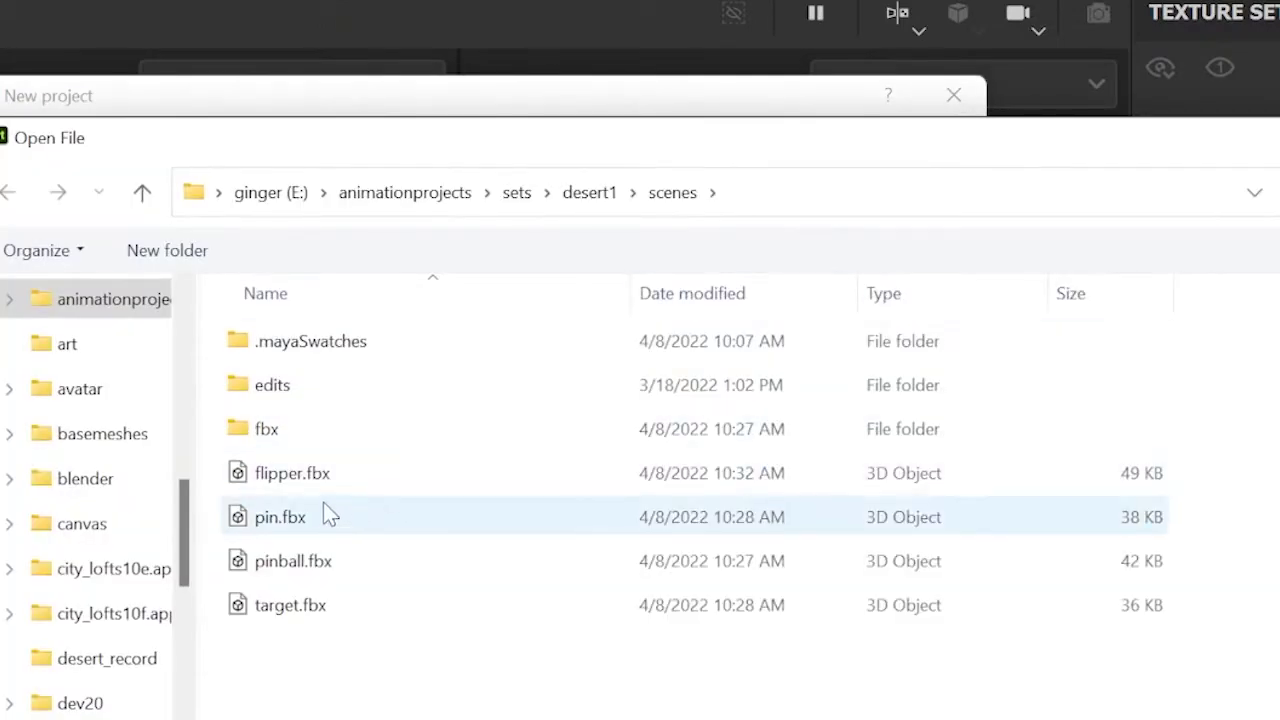
{"action": "left_click", "coordinate": [326, 477]}
{"action": "double_click", "coordinate": [700, 246]}
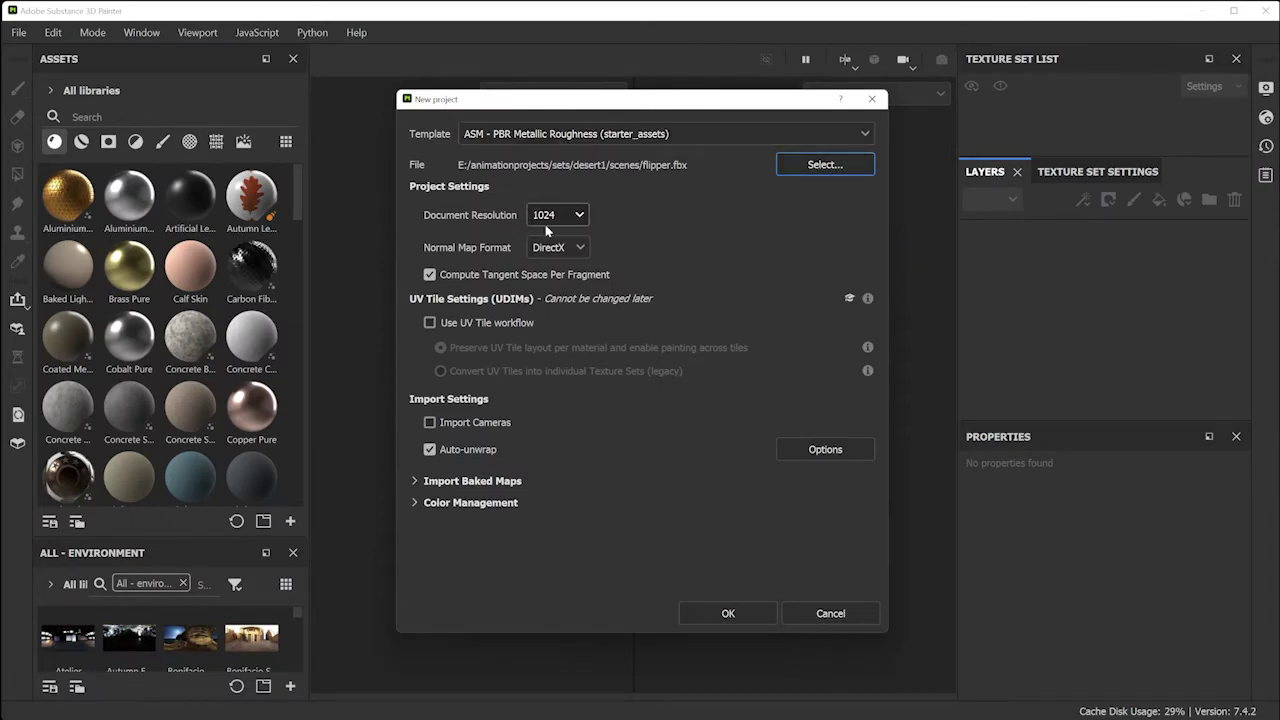
{"action": "left_click", "coordinate": [735, 613]}
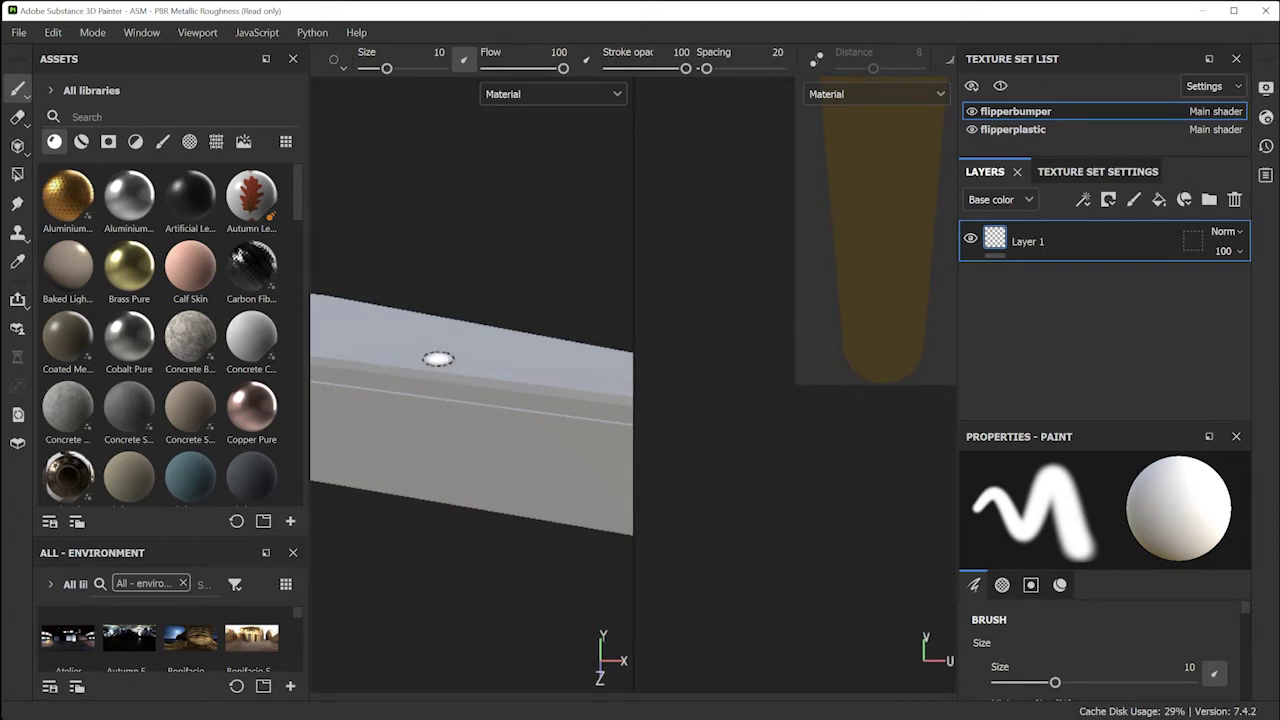
Examine the flipper model in the 3D view from different distances and angles
{"action": "scroll", "coordinate": [450, 350], "scroll_direction": "down", "scroll_amount": 5}
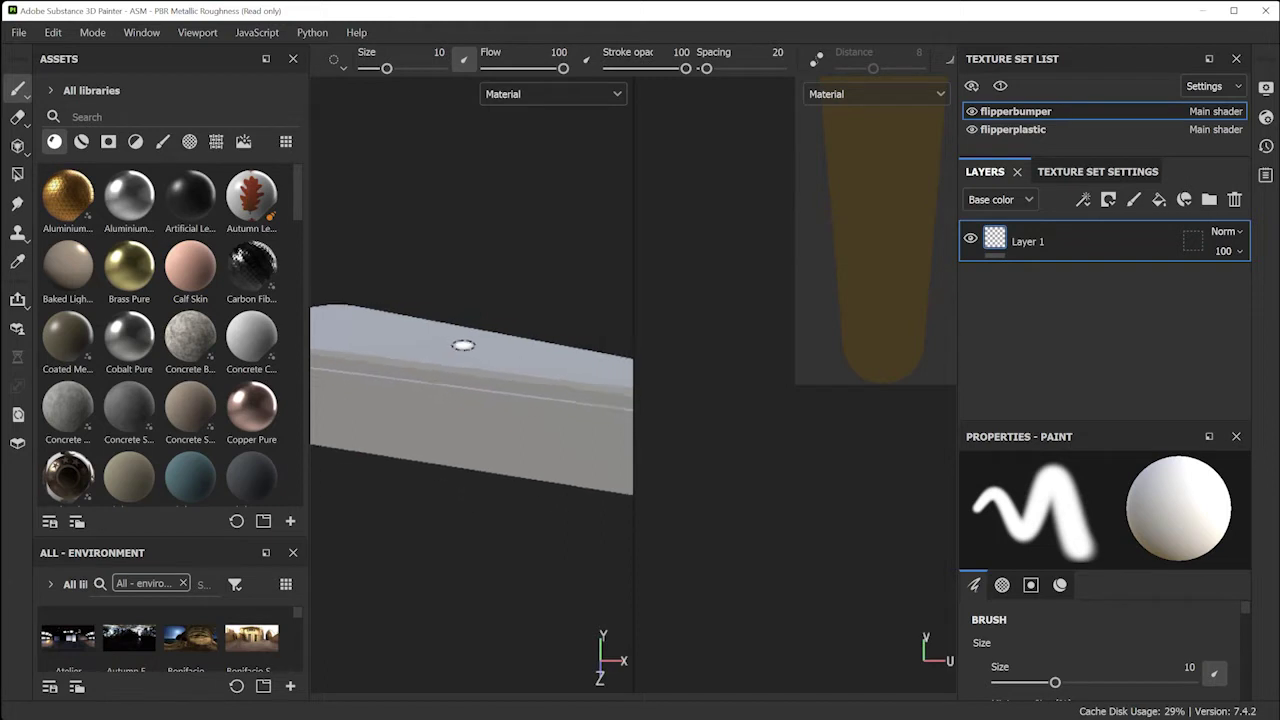
{"action": "scroll", "coordinate": [463, 345], "scroll_direction": "up", "scroll_amount": 5}
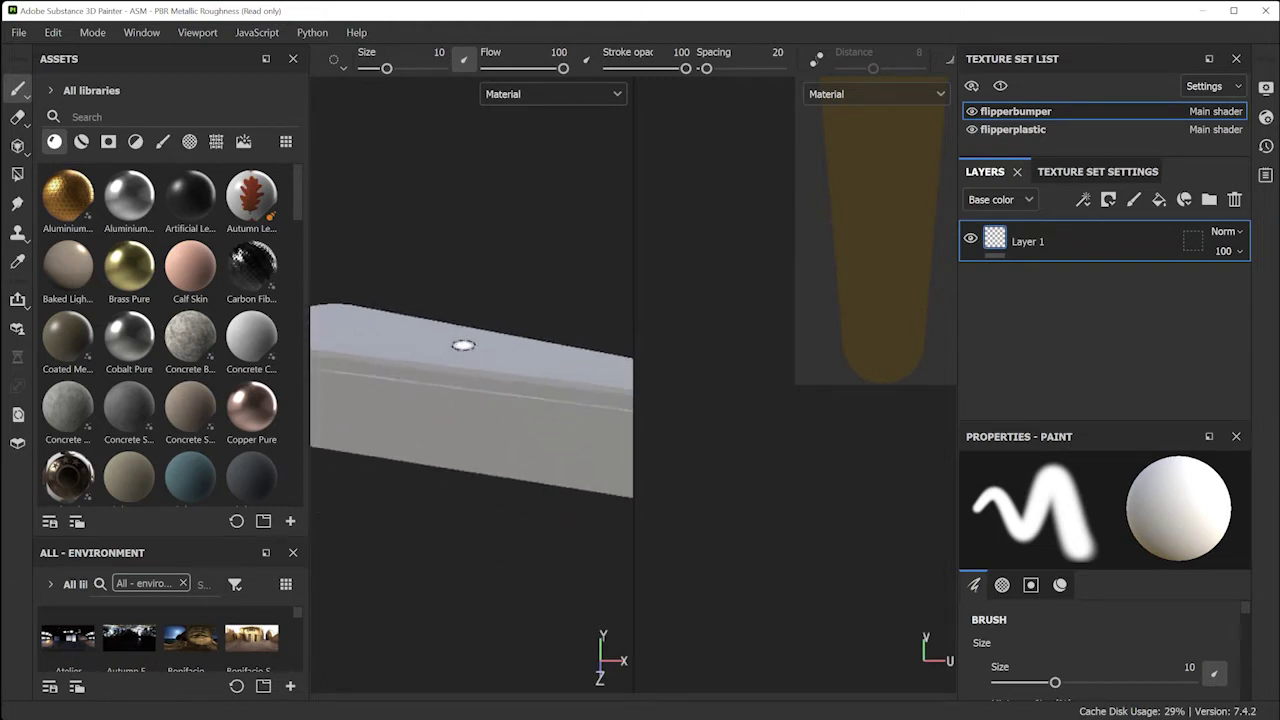
{"action": "scroll", "coordinate": [463, 345], "scroll_direction": "down", "scroll_amount": 2}
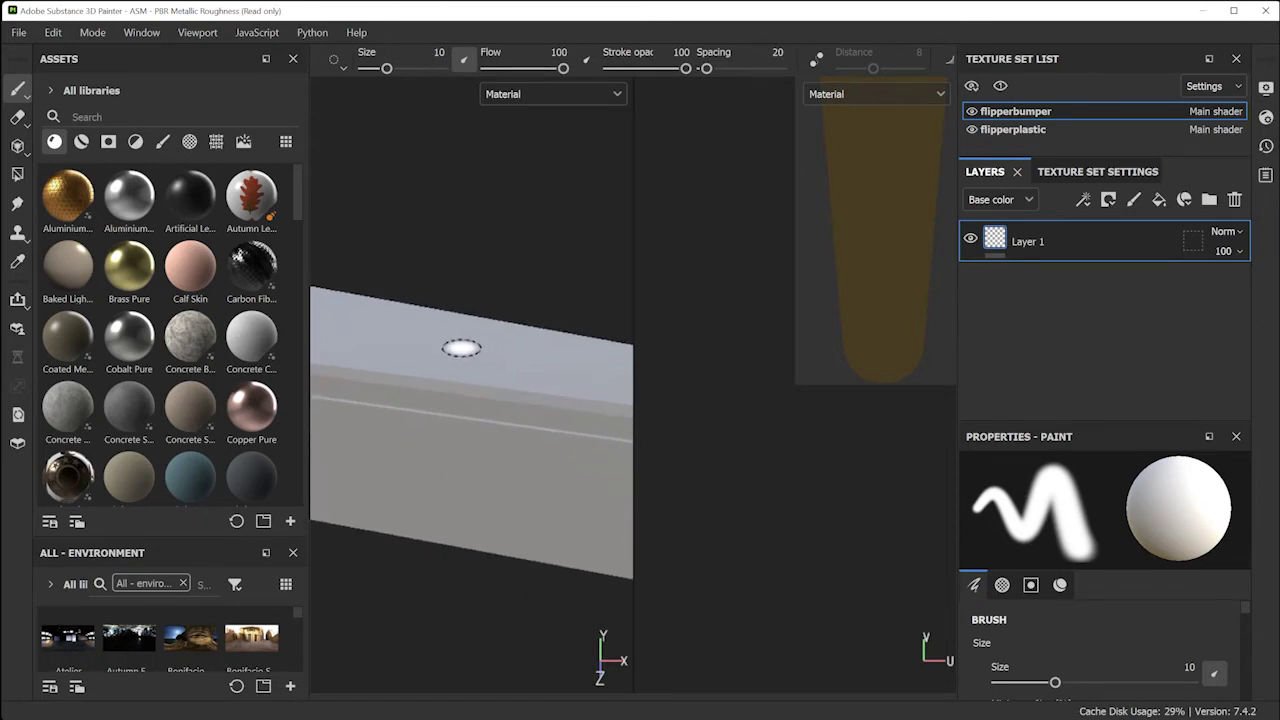
{"action": "key", "text": "alt"}
{"action": "right_click_drag", "start_coordinate": [461, 348], "coordinate": [457, 306], "text": "alt"}
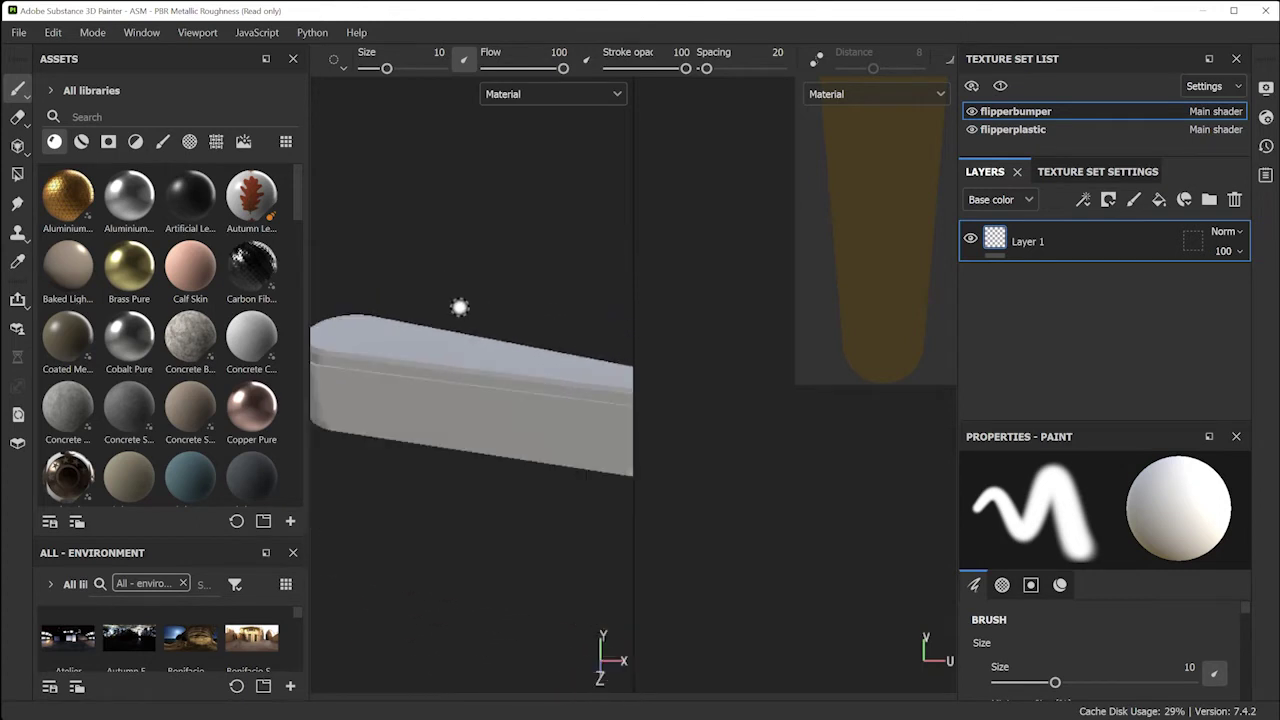
{"action": "key", "text": "alt"}
{"action": "mouse_move", "coordinate": [469, 329]}
{"action": "middle_mouse_down", "text": "alt"}
{"action": "mouse_move", "coordinate": [480, 220]}
{"action": "mouse_move", "coordinate": [480, 443]}
{"action": "mouse_move", "coordinate": [484, 238]}
{"action": "mouse_move", "coordinate": [474, 403]}
{"action": "mouse_move", "coordinate": [483, 231]}
{"action": "mouse_move", "coordinate": [500, 426]}
{"action": "mouse_move", "coordinate": [457, 224]}
{"action": "mouse_move", "coordinate": [474, 431]}
{"action": "mouse_move", "coordinate": [463, 300]}
{"action": "mouse_move", "coordinate": [466, 333]}
{"action": "mouse_move", "coordinate": [457, 306]}
{"action": "mouse_move", "coordinate": [449, 340]}
{"action": "mouse_move", "coordinate": [460, 302]}
{"action": "mouse_move", "coordinate": [456, 325]}
{"action": "middle_mouse_up", "text": "alt"}
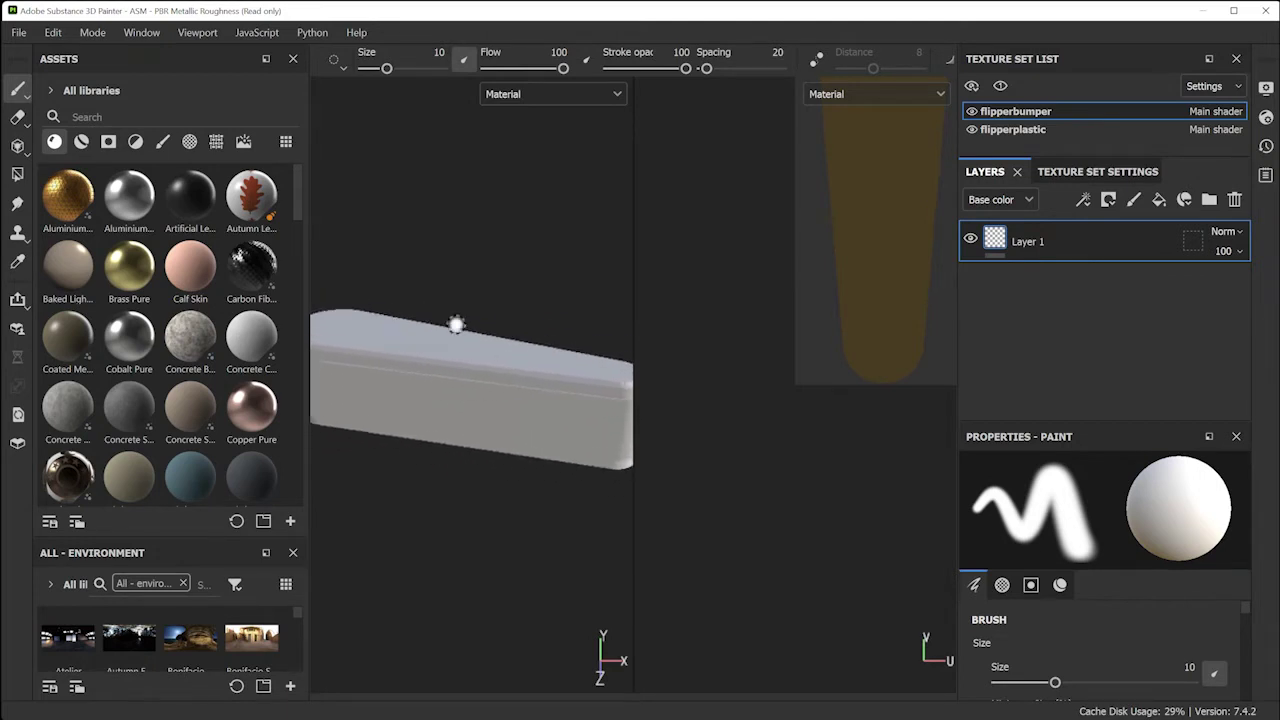
{"action": "mouse_move", "coordinate": [456, 321]}
{"action": "left_mouse_down", "text": "alt"}
{"action": "mouse_move", "coordinate": [494, 309]}
{"action": "mouse_move", "coordinate": [414, 360]}
{"action": "mouse_move", "coordinate": [496, 318]}
{"action": "mouse_move", "coordinate": [529, 380]}
{"action": "mouse_move", "coordinate": [480, 431]}
{"action": "mouse_move", "coordinate": [503, 411]}
{"action": "mouse_move", "coordinate": [491, 371]}
{"action": "left_mouse_up", "text": "alt"}
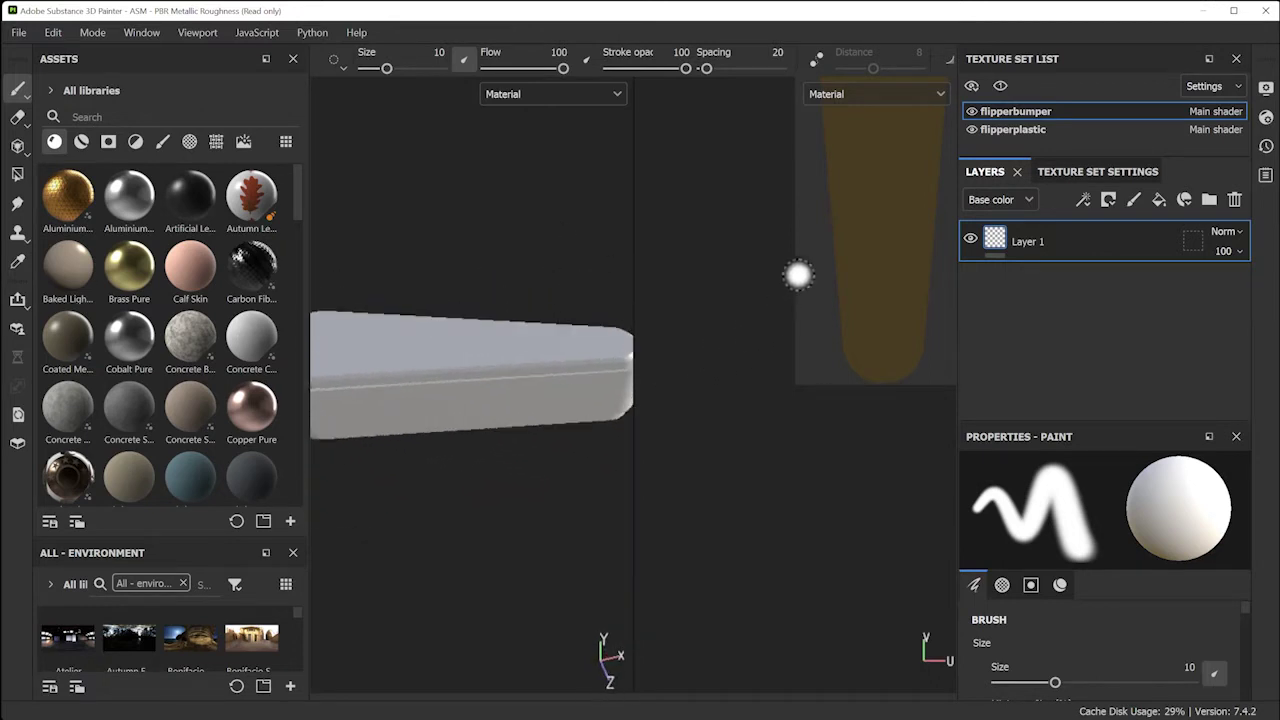
Inspect the flipper's UV layout in the 2D view, from individual shells to the full tile
{"action": "right_click_drag", "start_coordinate": [880, 229], "coordinate": [786, 449], "text": "alt"}
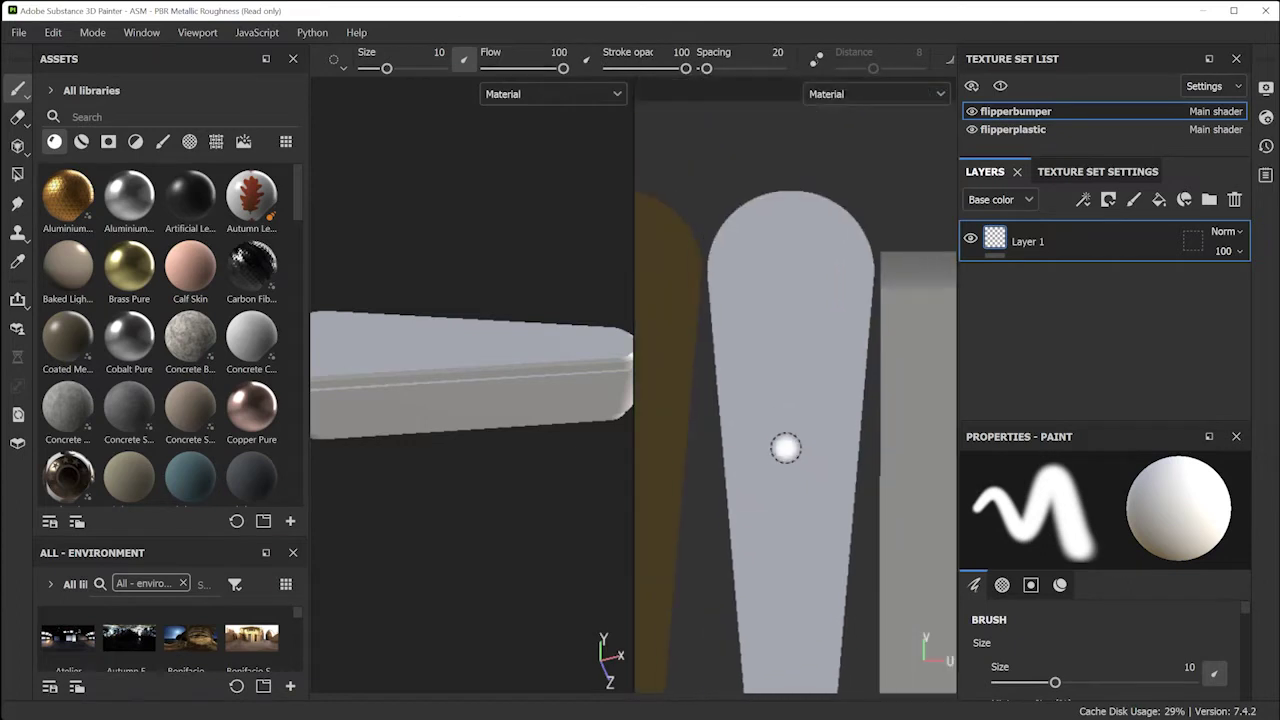
{"action": "scroll", "coordinate": [786, 449], "scroll_direction": "down", "scroll_amount": 5}
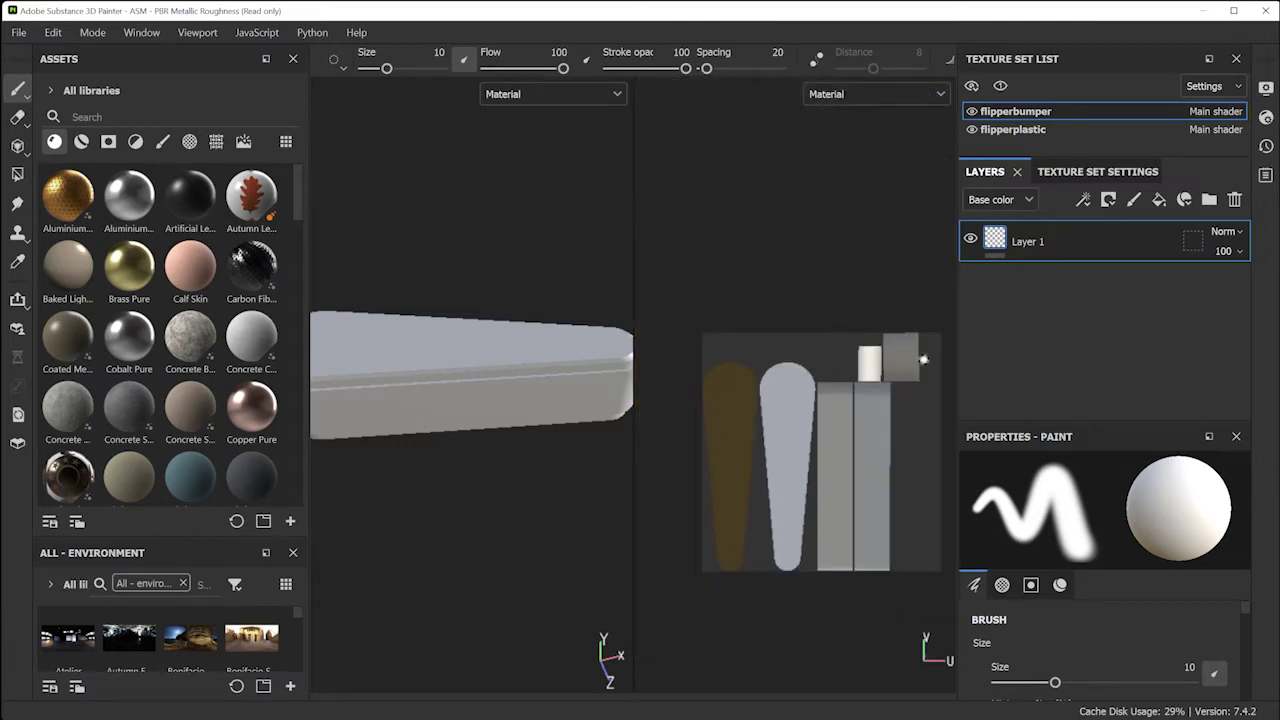
{"action": "scroll", "coordinate": [505, 309], "scroll_direction": "down", "scroll_amount": 5}
{"action": "scroll", "coordinate": [505, 309], "scroll_direction": "up", "scroll_amount": 6}
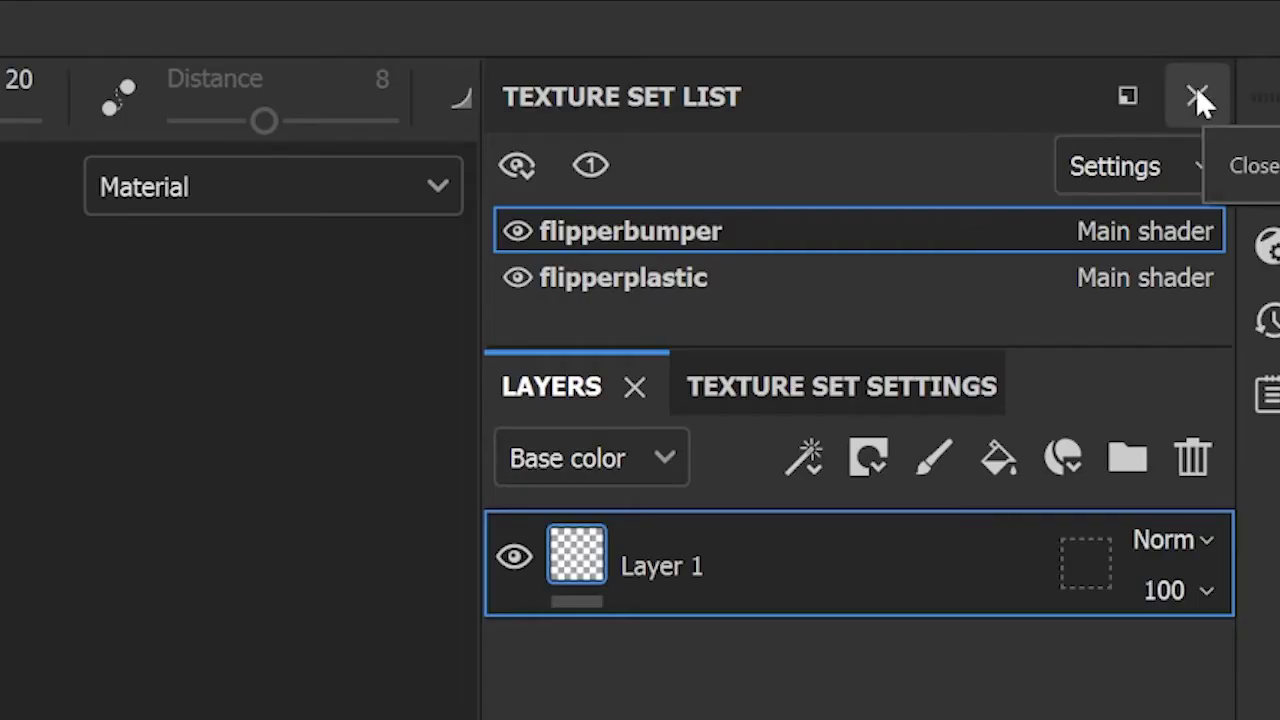
Close the Texture Set List, Layers, Texture Set Settings and Properties panels
{"action": "left_click", "coordinate": [1196, 94]}
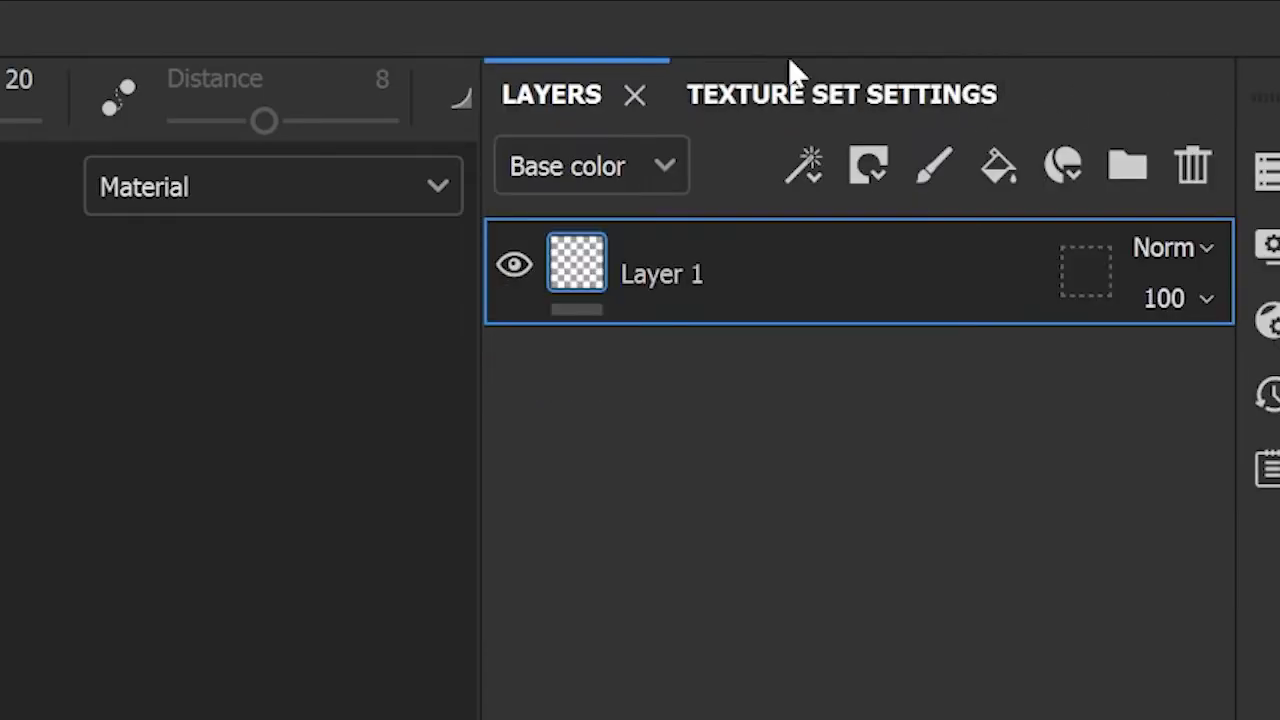
{"action": "left_click", "coordinate": [634, 94]}
{"action": "left_click", "coordinate": [1197, 97]}
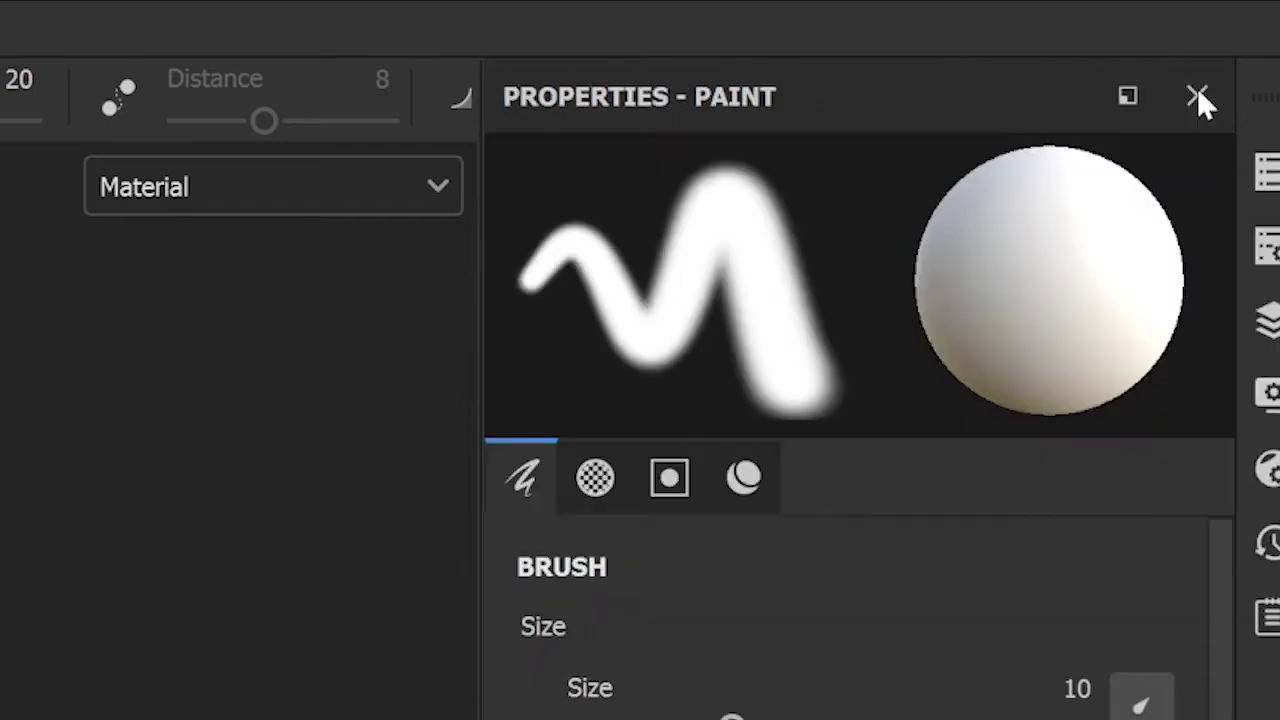
{"action": "left_click", "coordinate": [1198, 97]}
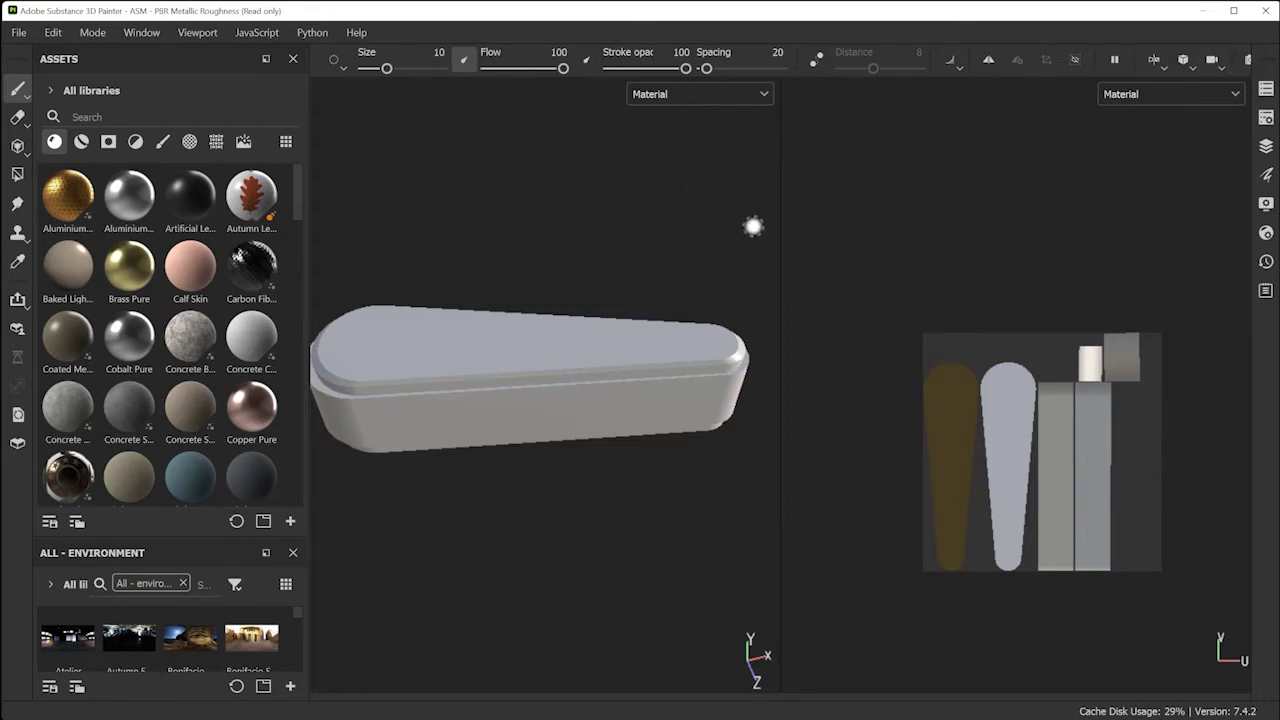
Change the viewport layout to 3D only and view the flipper from a slightly different angle
{"action": "left_click", "coordinate": [1162, 65]}
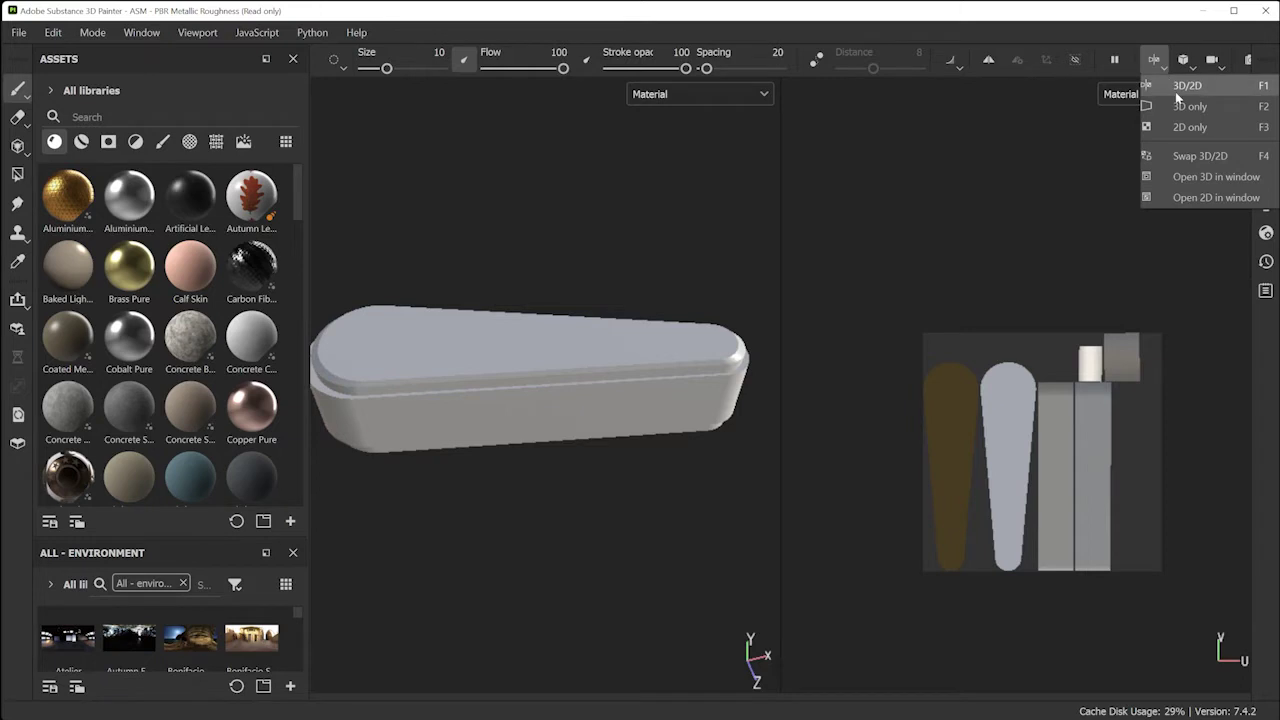
{"action": "left_click", "coordinate": [1188, 107]}
{"action": "left_click_drag", "start_coordinate": [800, 444], "coordinate": [790, 402], "text": "alt"}
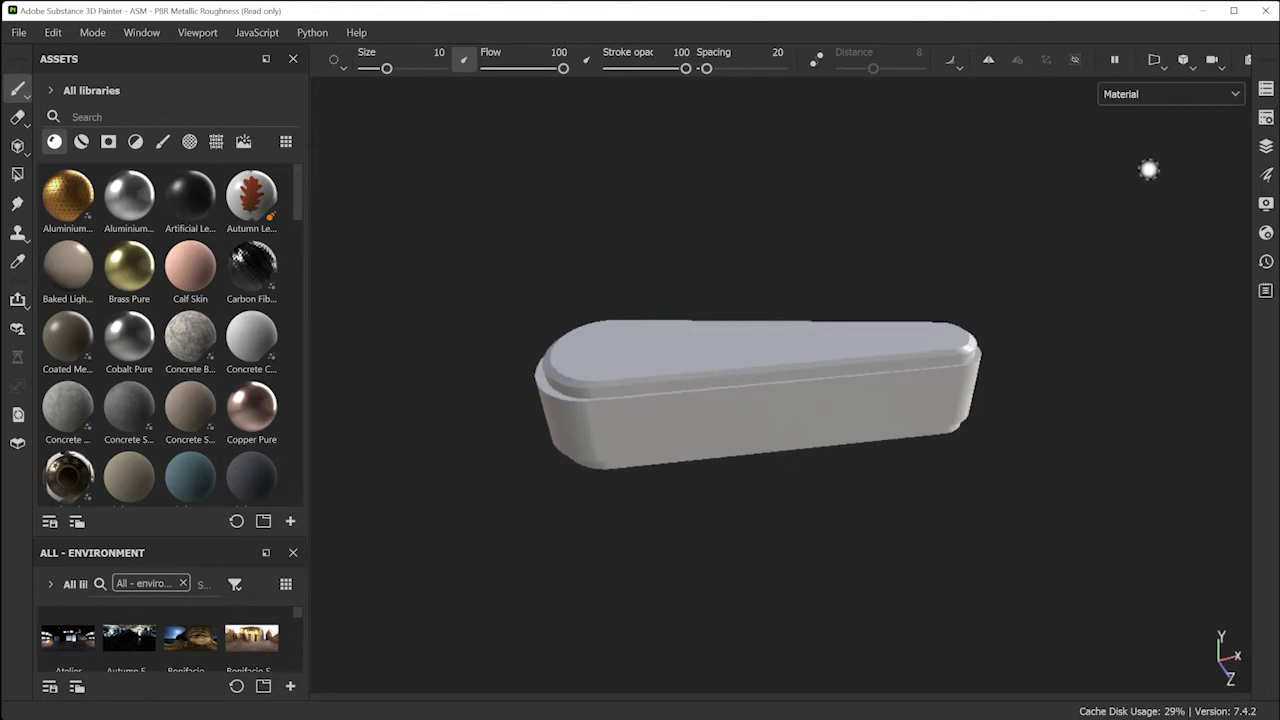
Change the viewport layout to 2D only and look over the flipper's UV shells
{"action": "left_click", "coordinate": [1156, 61]}
{"action": "left_click", "coordinate": [1185, 127]}
{"action": "scroll", "coordinate": [805, 330], "scroll_direction": "down", "scroll_amount": 2}
{"action": "scroll", "coordinate": [800, 365], "scroll_direction": "up", "scroll_amount": 5}
{"action": "scroll", "coordinate": [800, 370], "scroll_direction": "down", "scroll_amount": 1}
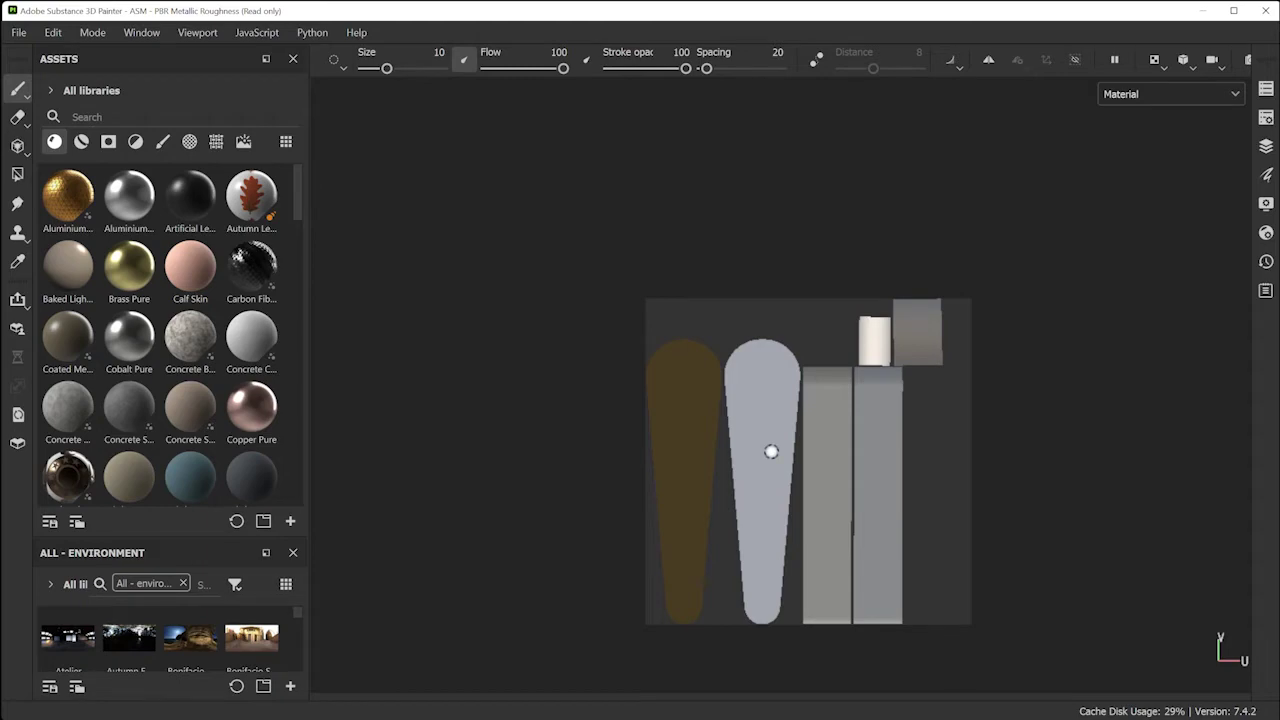
Set the viewport layout to 3D only and reset the interface to bring back the closed panels
{"action": "left_click", "coordinate": [1155, 60]}
{"action": "left_click", "coordinate": [1178, 108]}
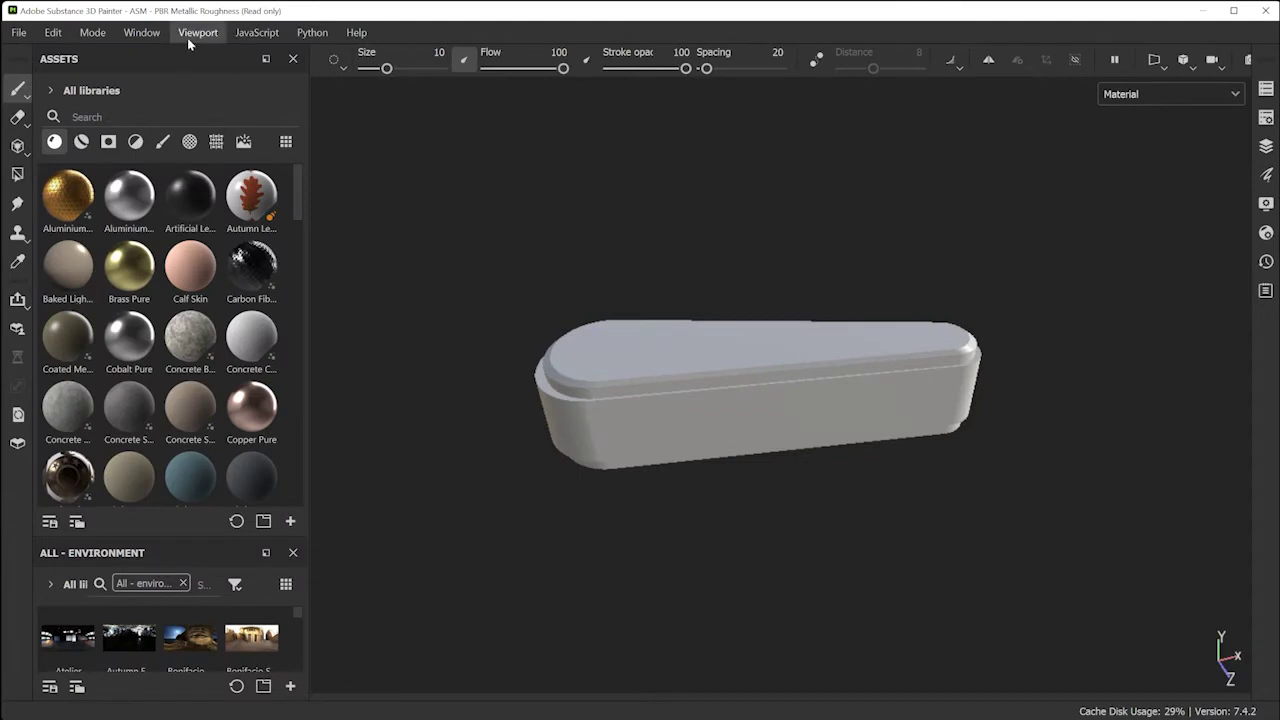
{"action": "left_click", "coordinate": [141, 32]}
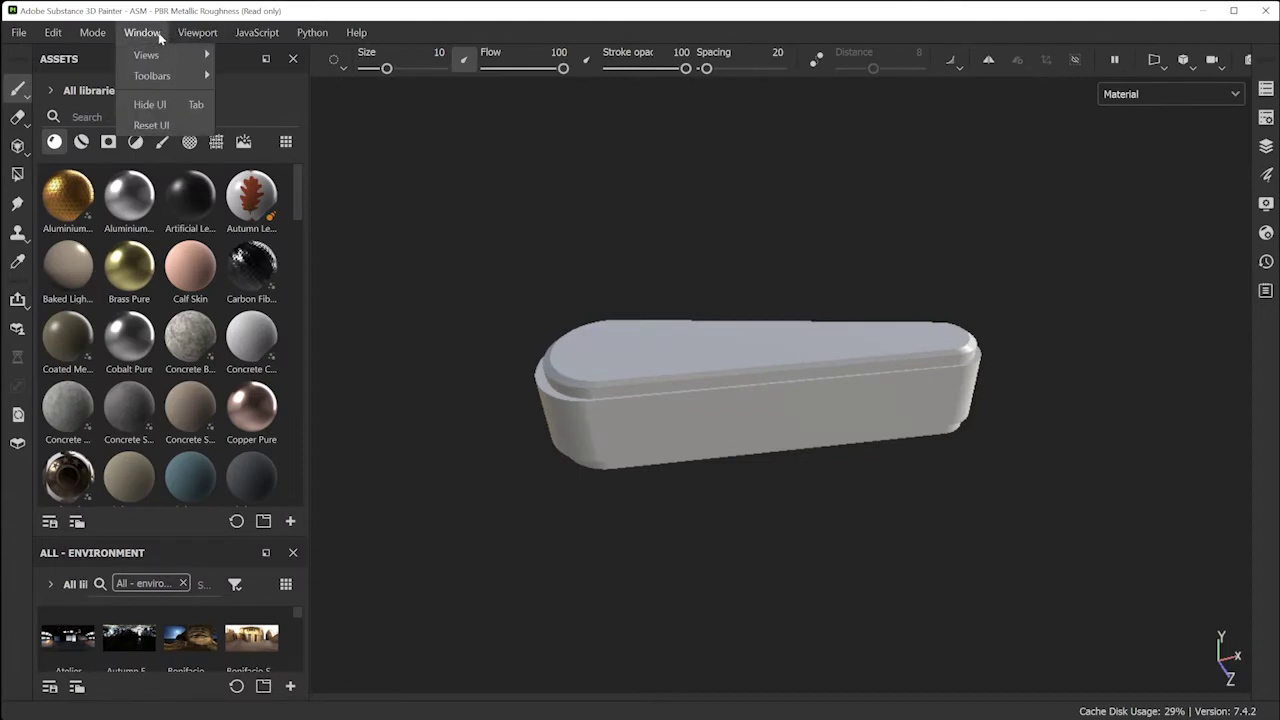
{"action": "left_click", "coordinate": [152, 125]}
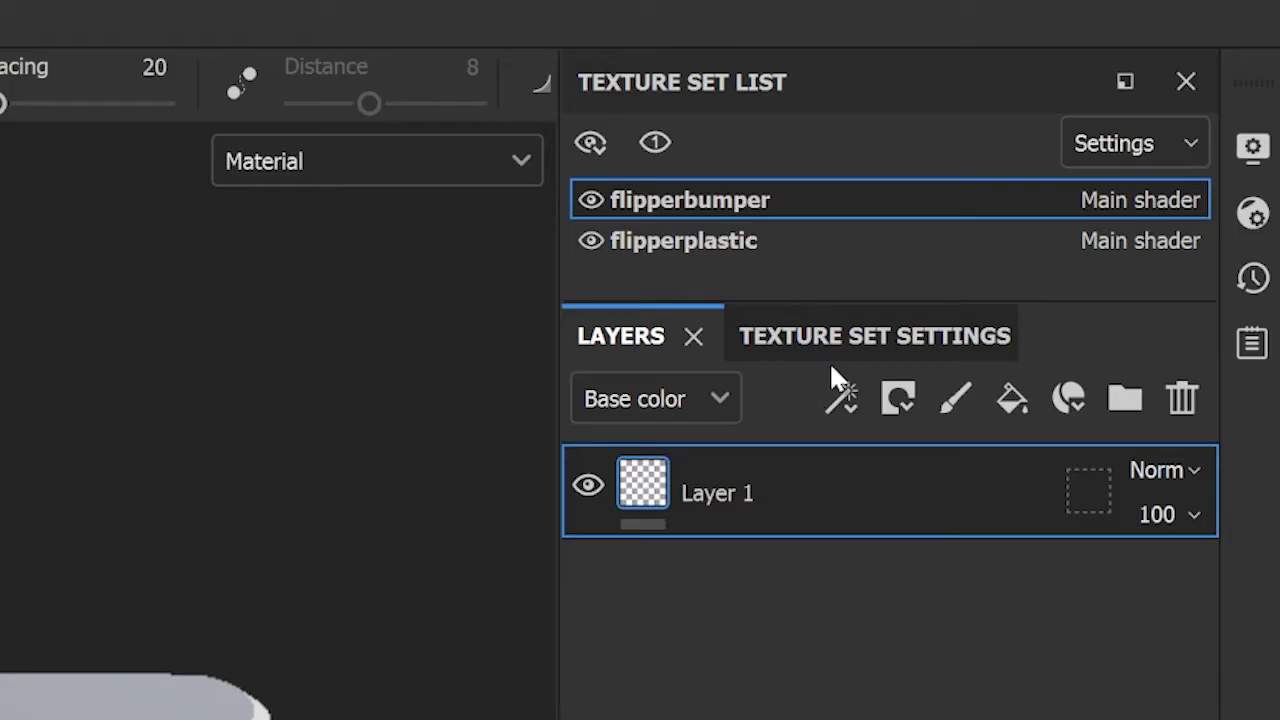
Bake all selected mesh maps for both flipper texture sets, using the low poly mesh as the high poly mesh
{"action": "left_click", "coordinate": [1140, 176]}
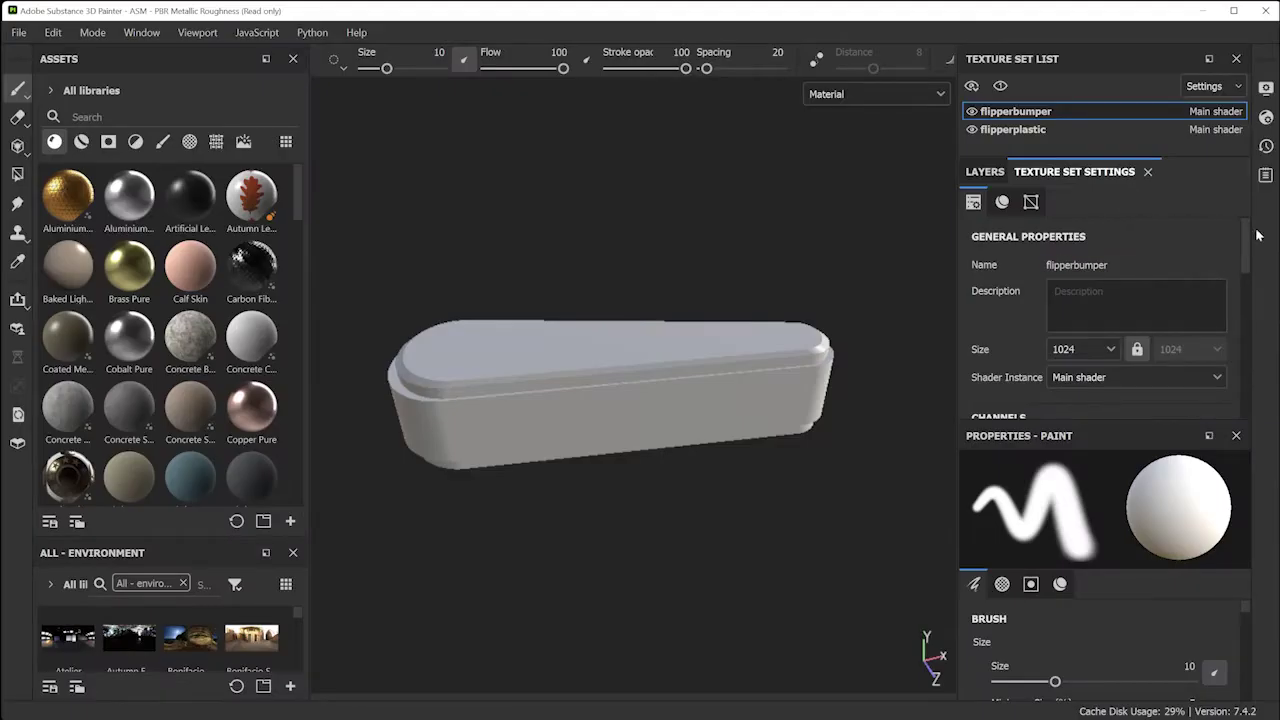
{"action": "scroll", "coordinate": [1249, 303], "scroll_direction": "down", "scroll_amount": 4}
{"action": "scroll", "coordinate": [1249, 303], "scroll_direction": "down", "scroll_amount": 8}
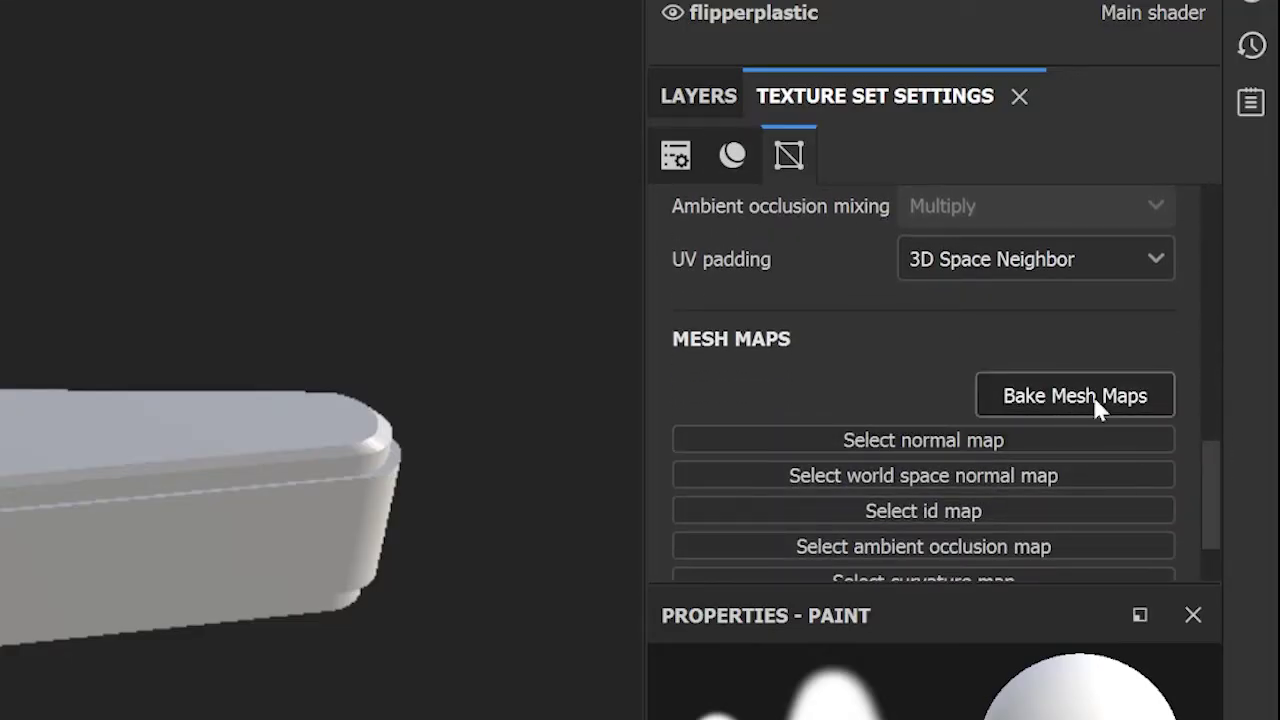
{"action": "left_click", "coordinate": [1092, 394]}
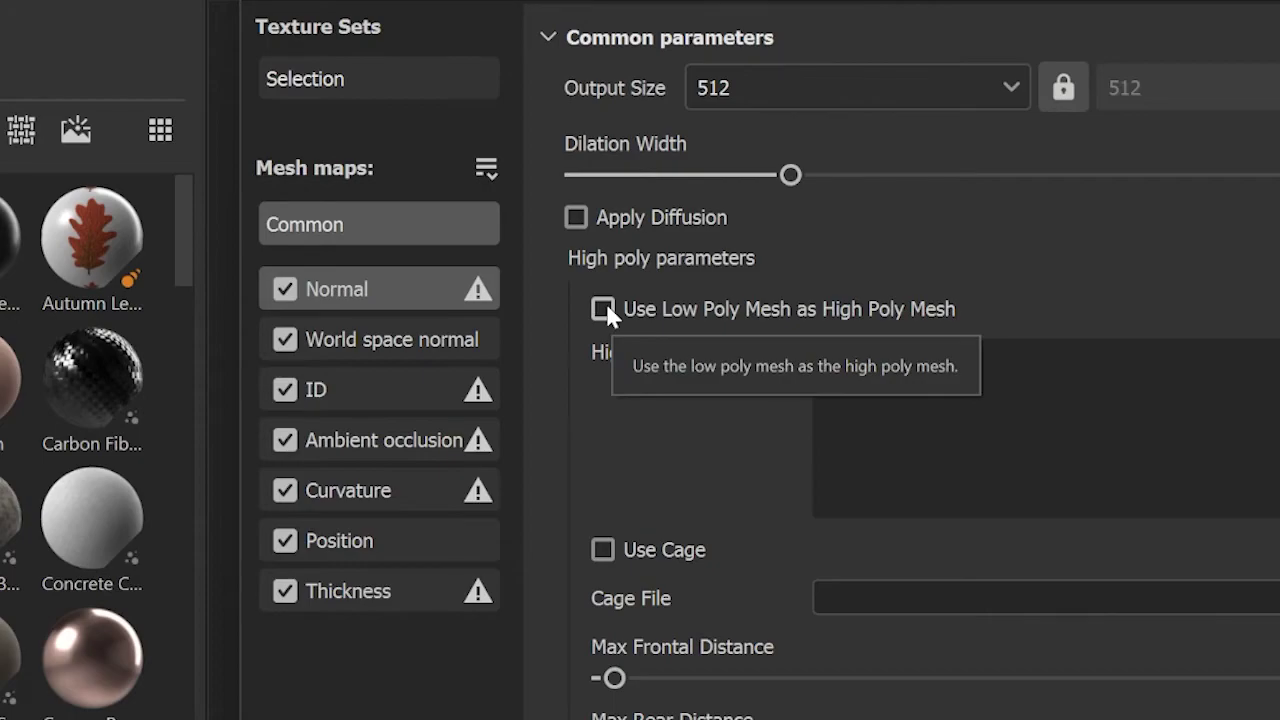
{"action": "left_click", "coordinate": [604, 310]}
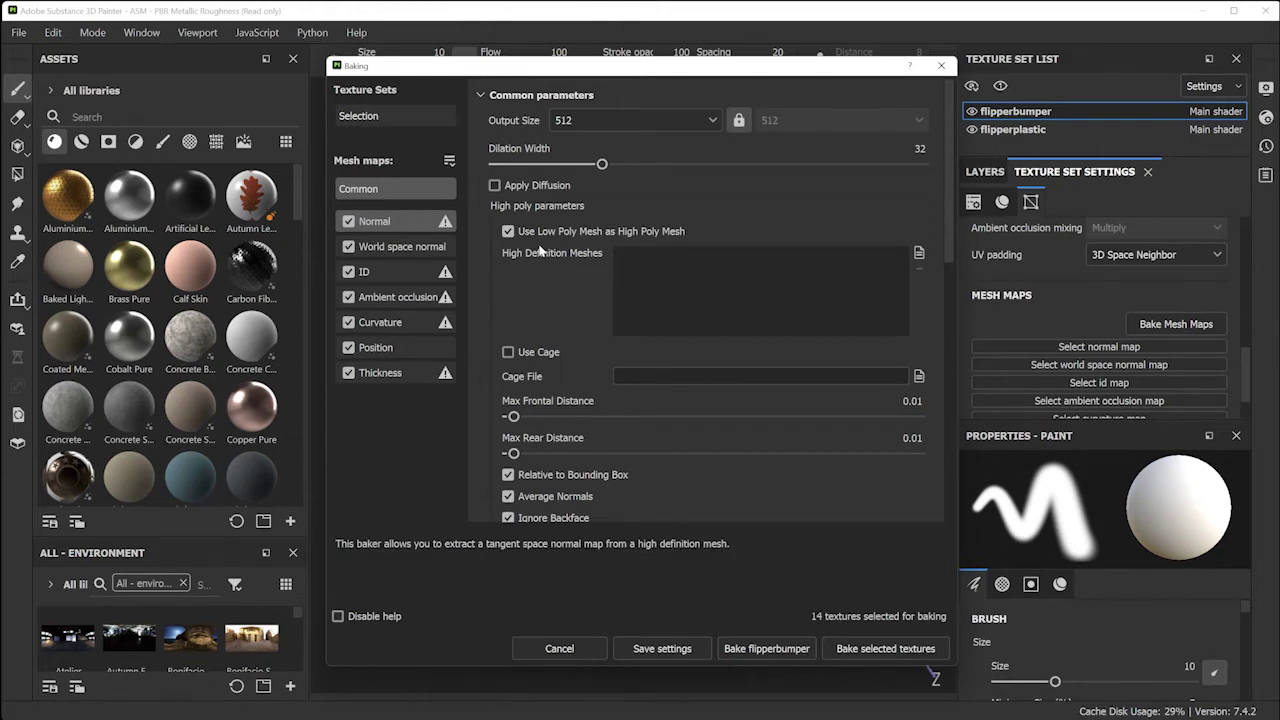
{"action": "left_click", "coordinate": [875, 648]}
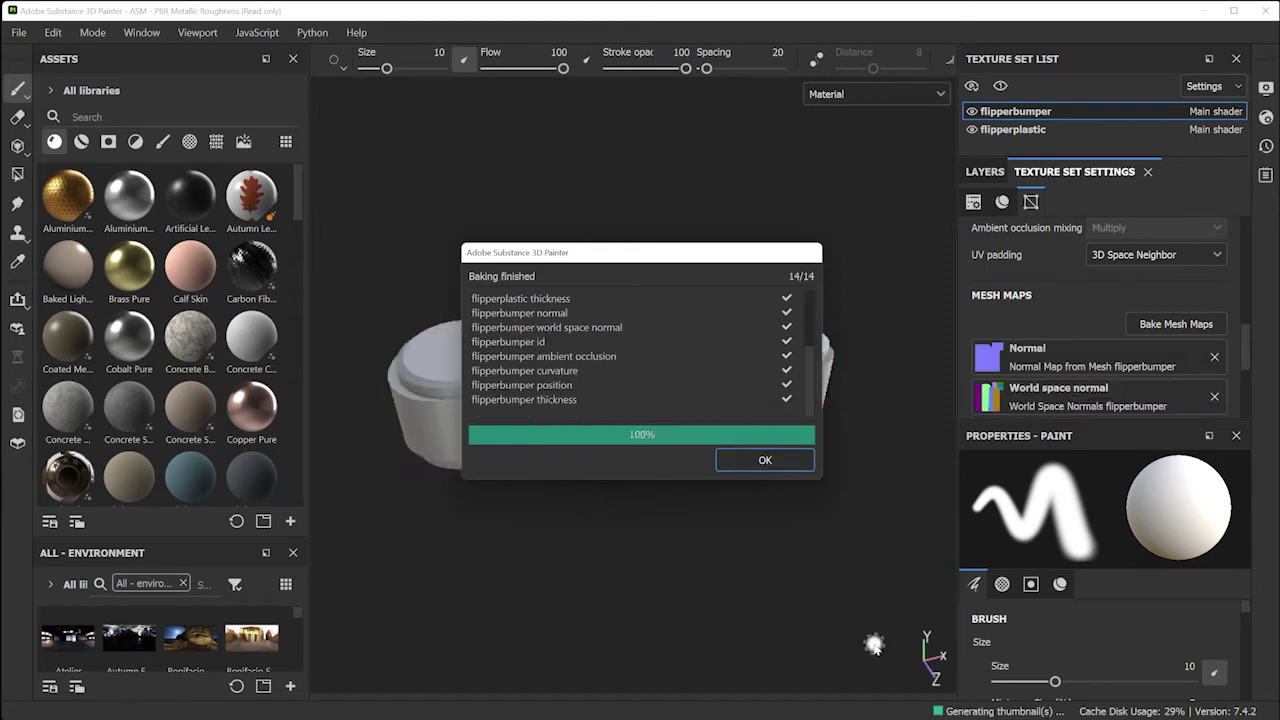
{"action": "left_click", "coordinate": [765, 461]}
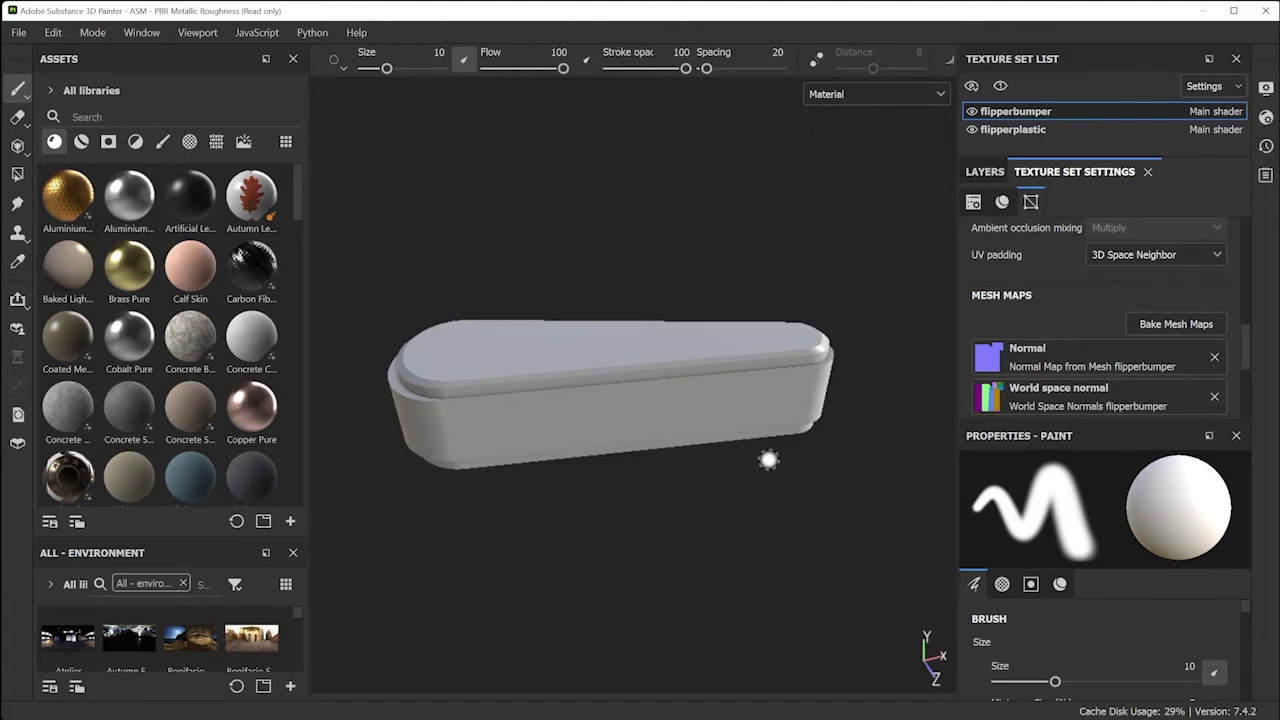
Return to the layer stack and toggle the visibility of flipperbumper and flipperplastic to check which parts each covers
{"action": "left_click", "coordinate": [985, 171]}
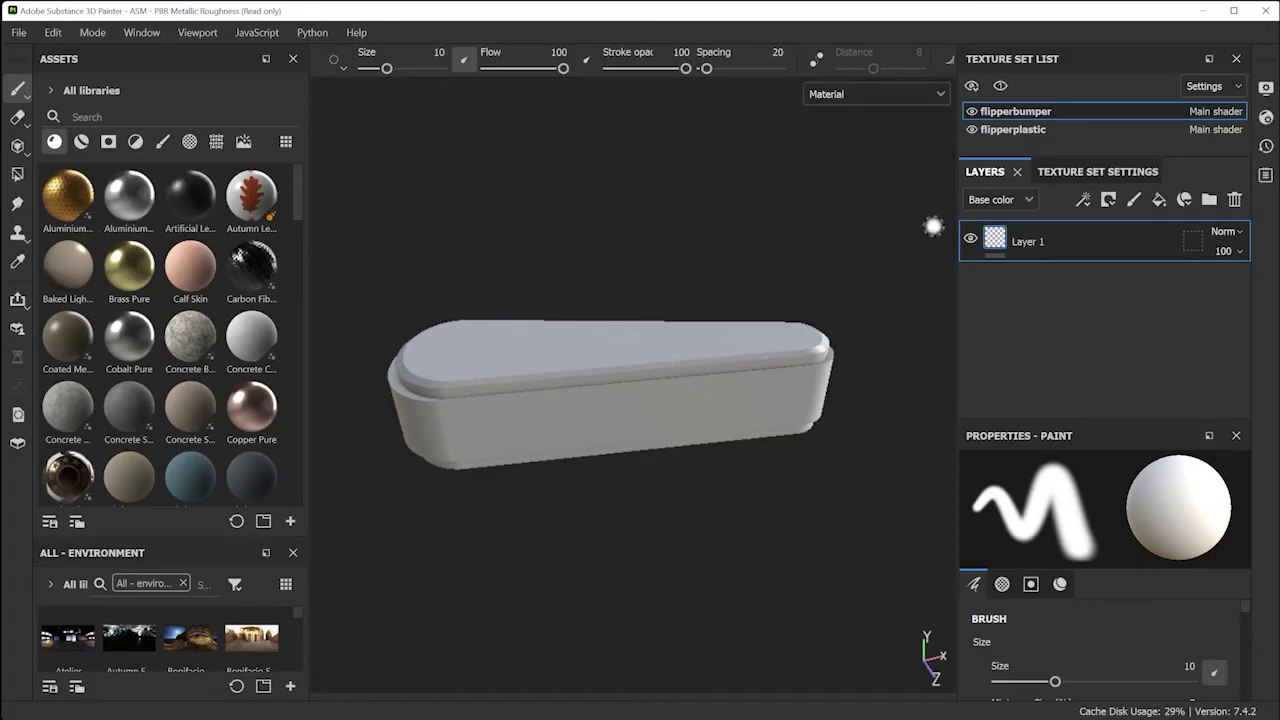
{"action": "left_click", "coordinate": [971, 129]}
{"action": "left_click", "coordinate": [971, 112]}
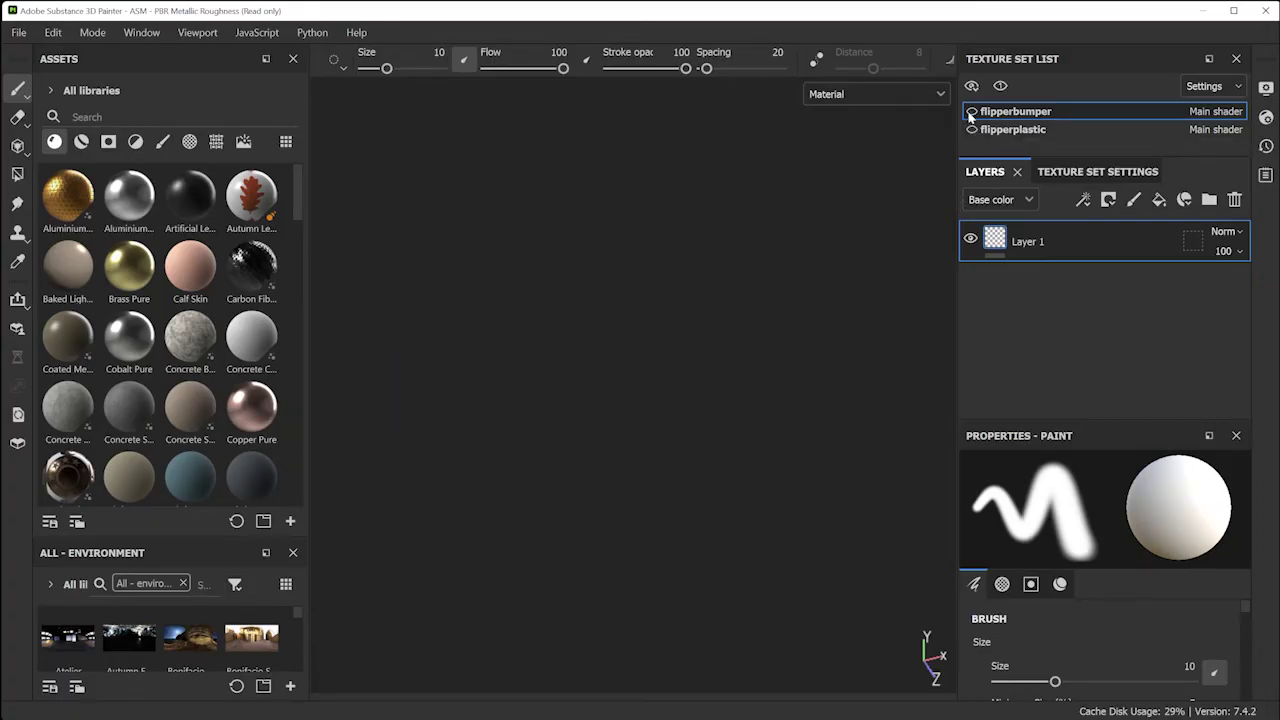
{"action": "left_click", "coordinate": [971, 112]}
{"action": "left_click", "coordinate": [971, 129]}
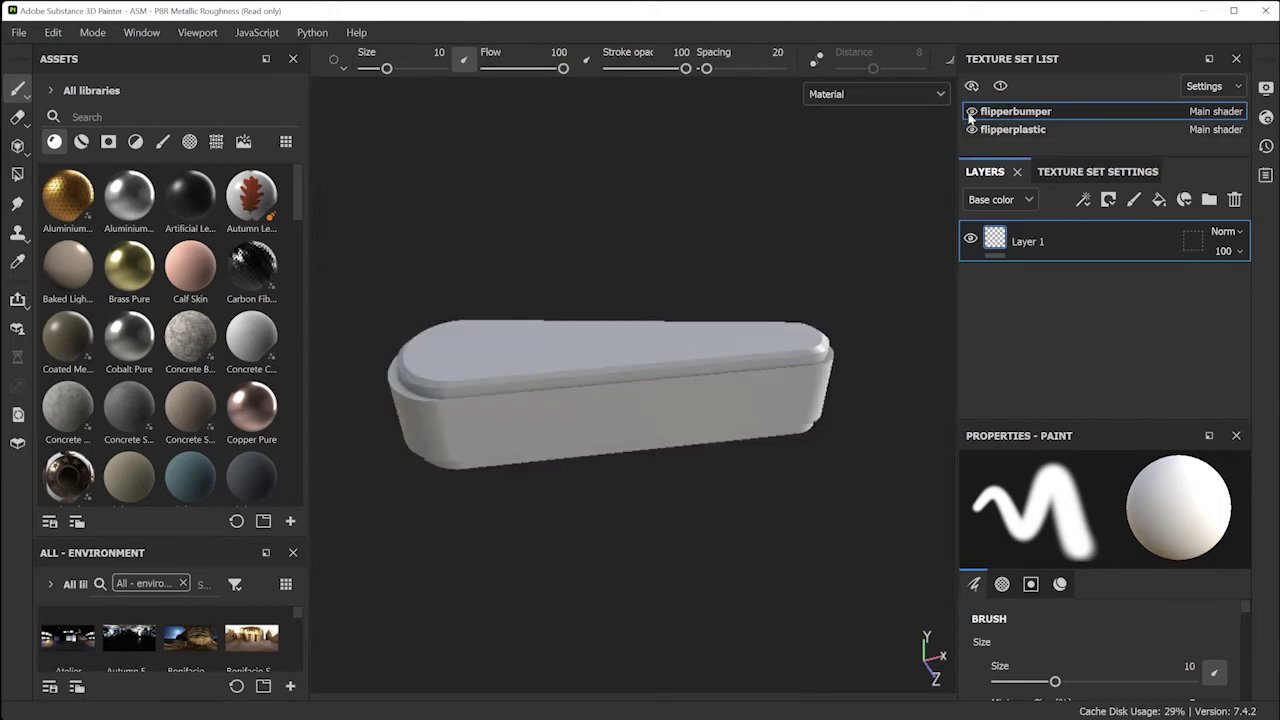
{"action": "left_click", "coordinate": [971, 112]}
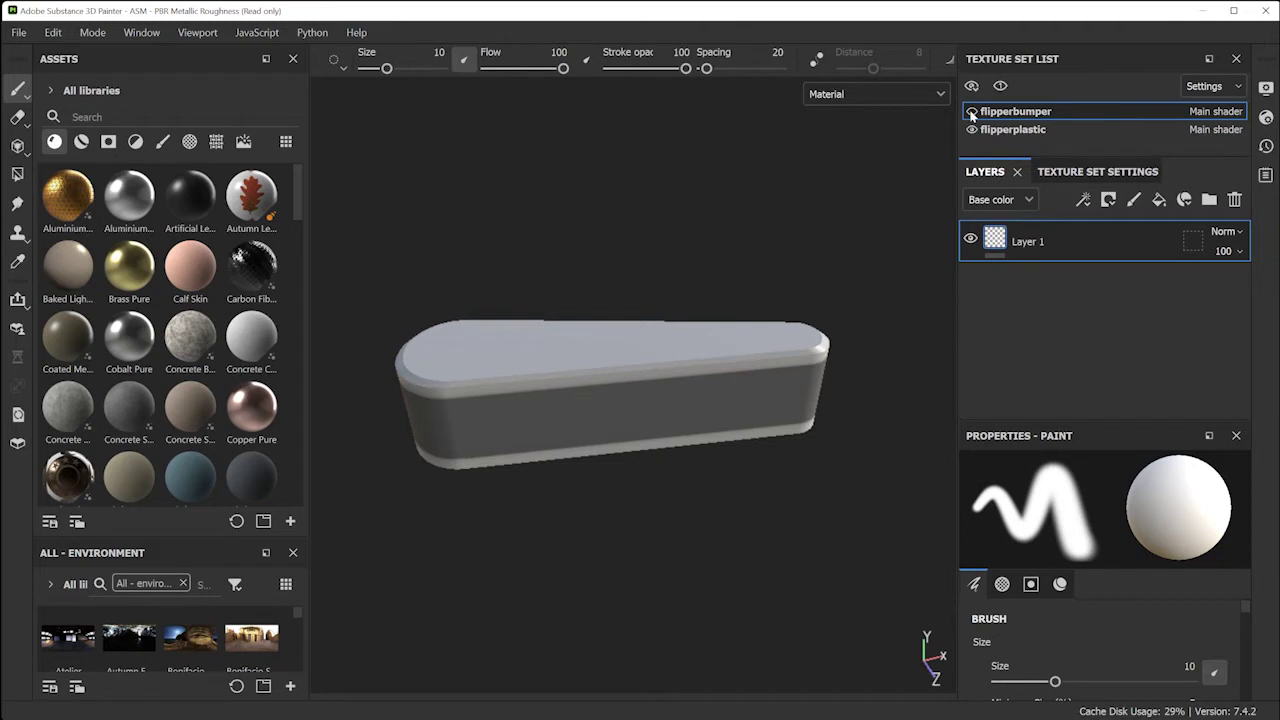
{"action": "left_click", "coordinate": [971, 112]}
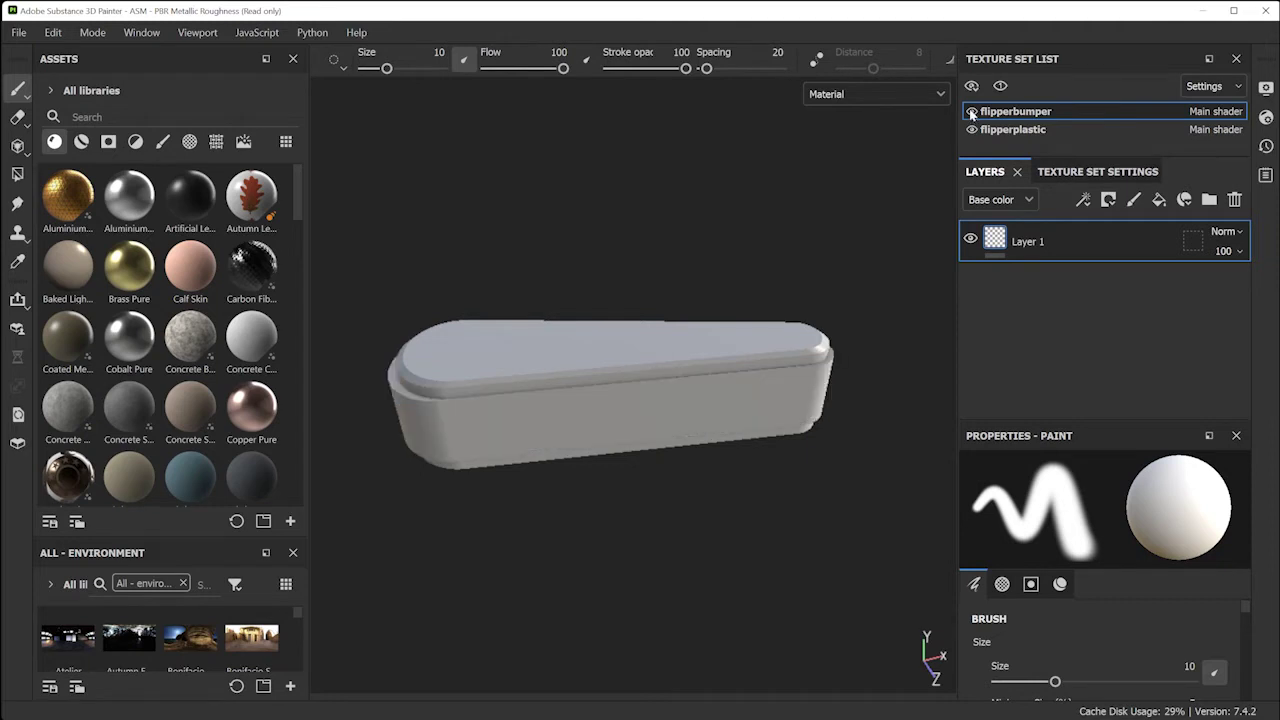
{"action": "left_click", "coordinate": [971, 112]}
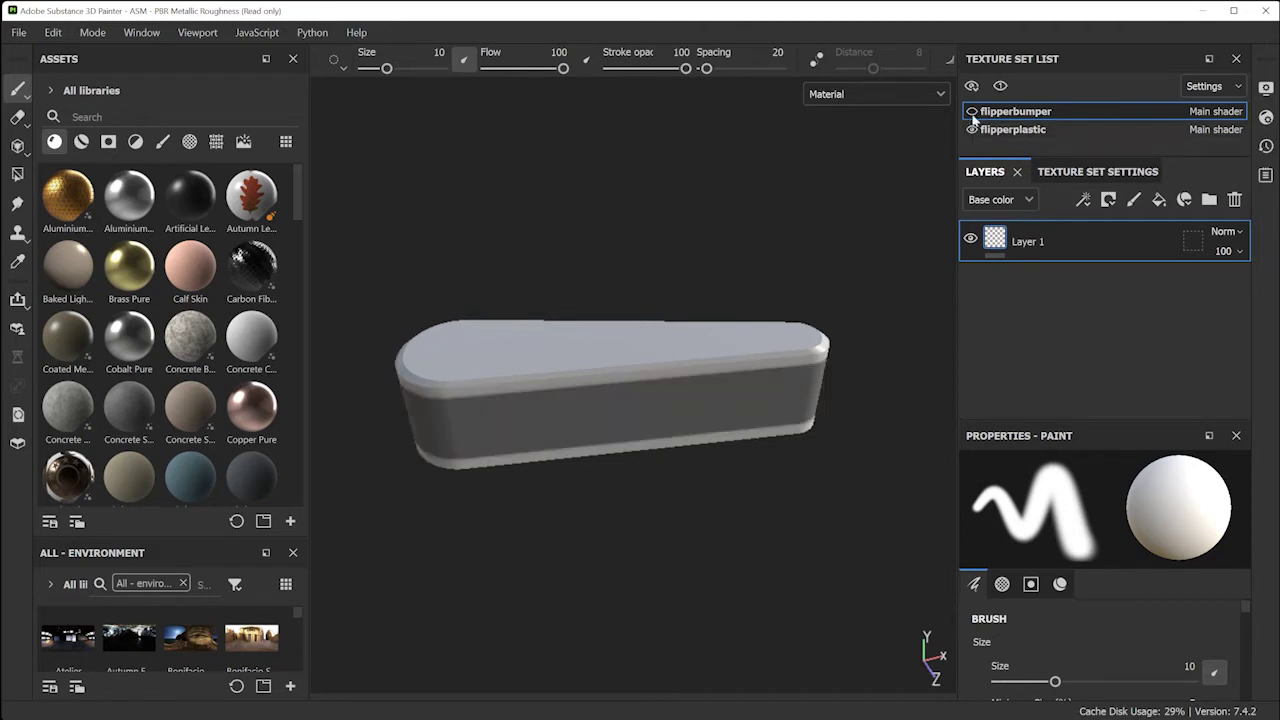
{"action": "left_click", "coordinate": [971, 112]}
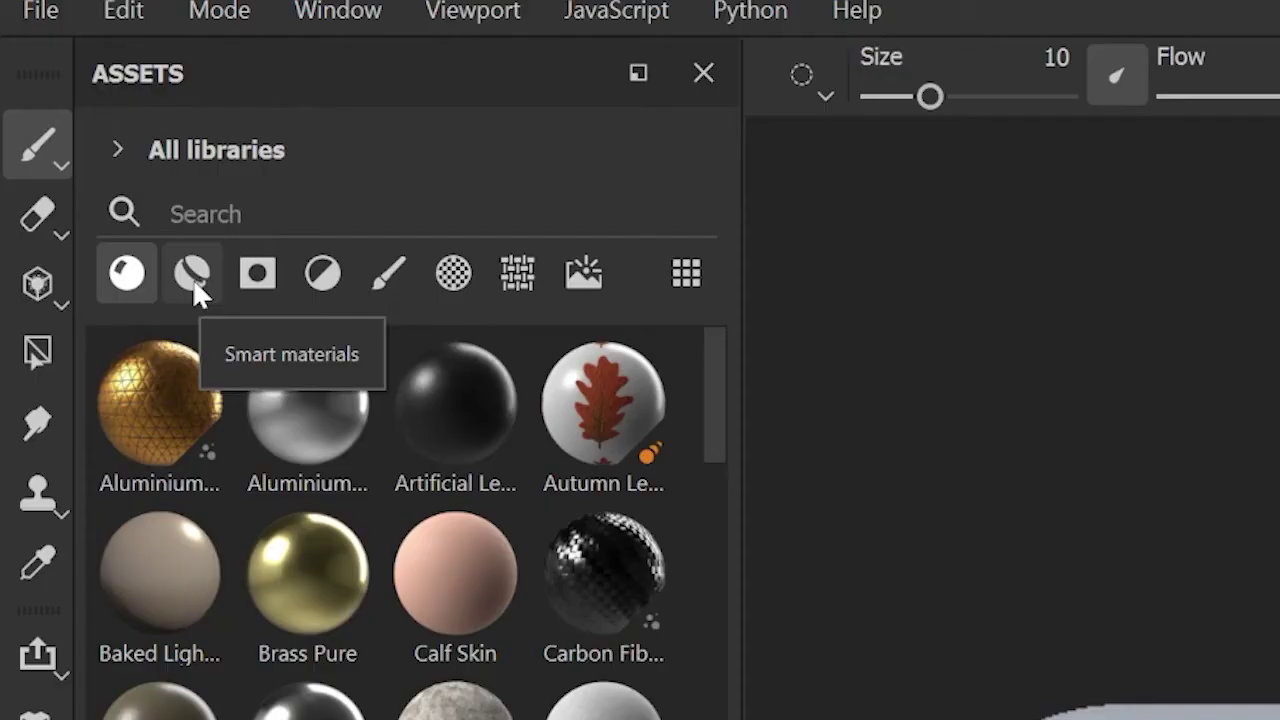
Apply the Sapphire Corundum smart material to the flipper's plastic body
{"action": "left_click", "coordinate": [83, 146]}
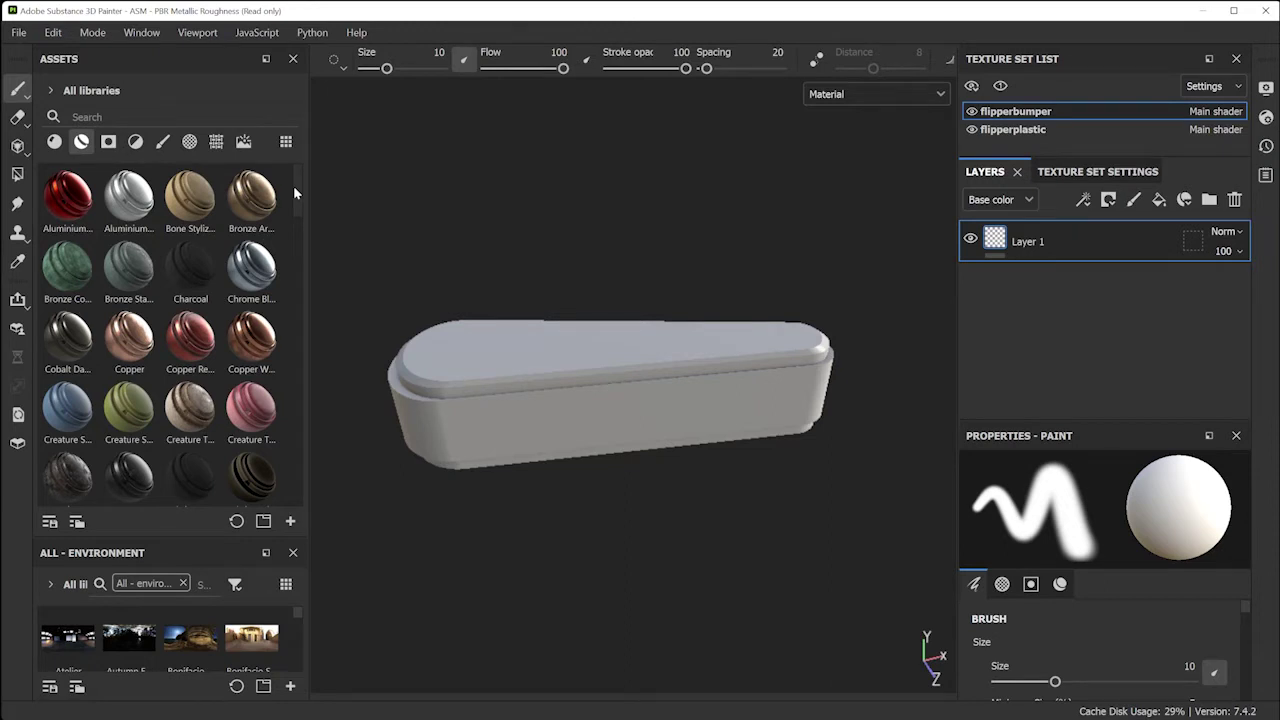
{"action": "left_click_drag", "start_coordinate": [297, 194], "coordinate": [298, 413]}
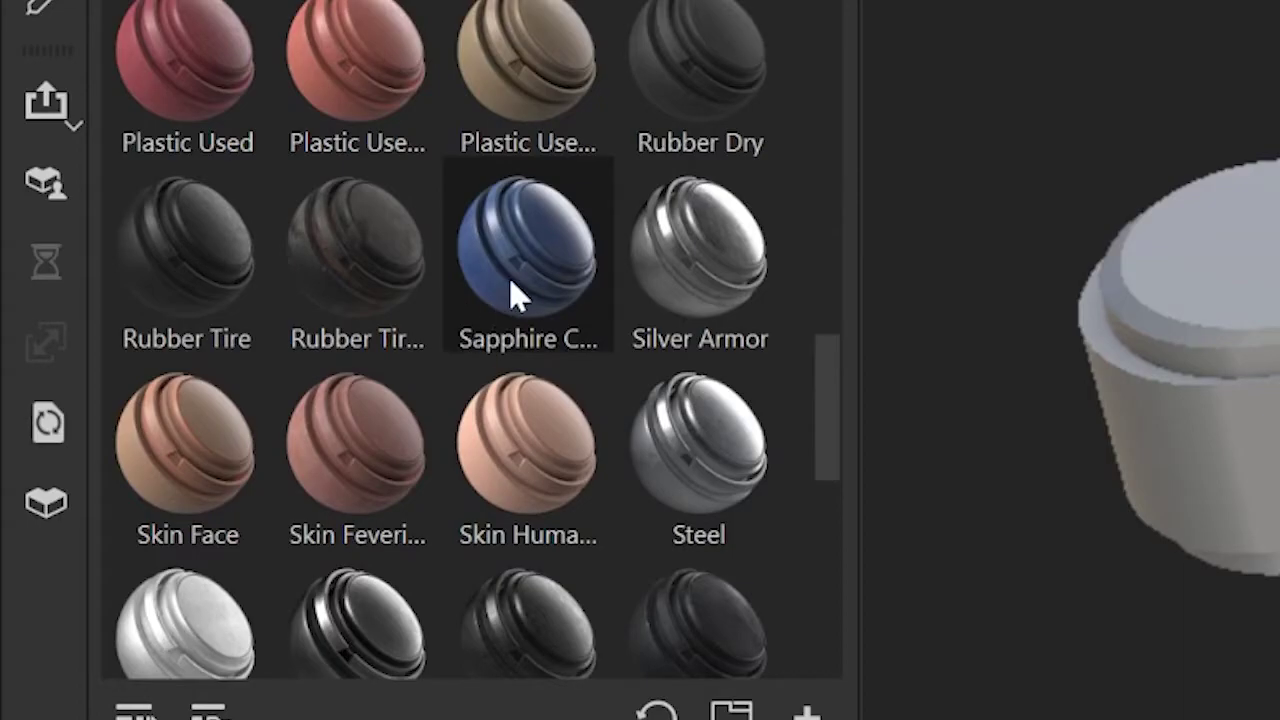
{"action": "mouse_move", "coordinate": [513, 298]}
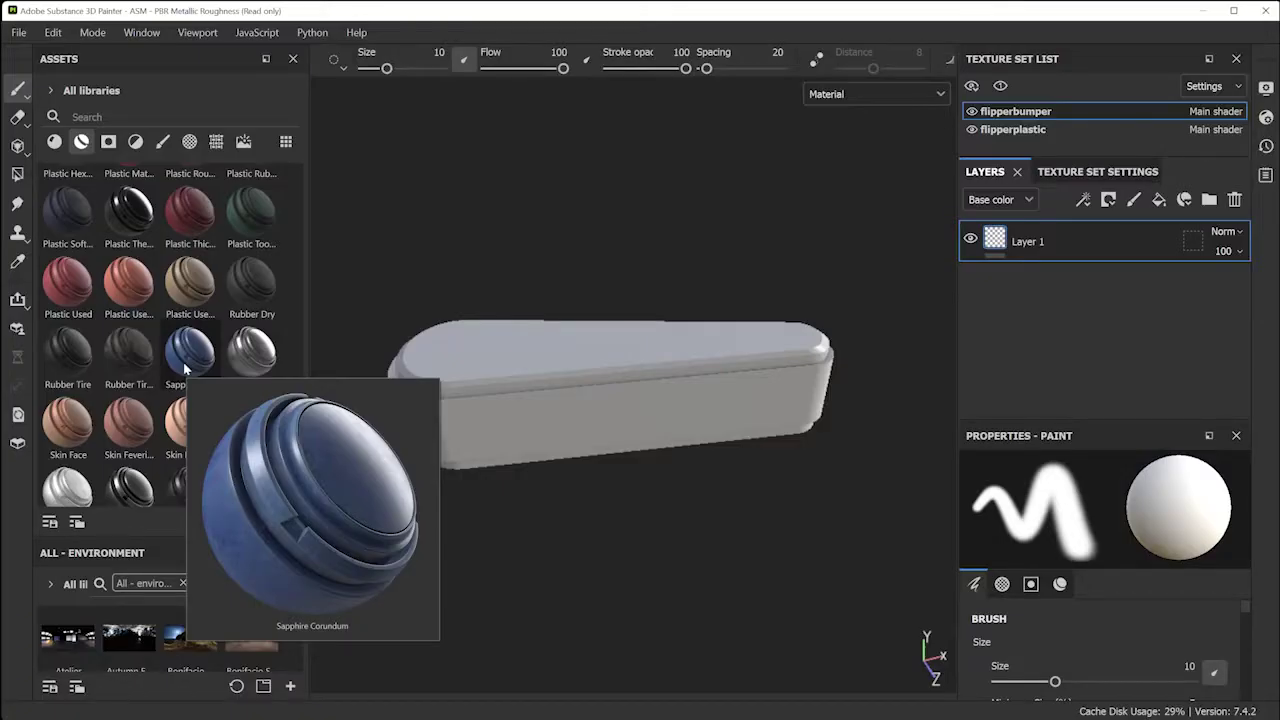
{"action": "left_click_drag", "start_coordinate": [184, 370], "coordinate": [434, 364]}
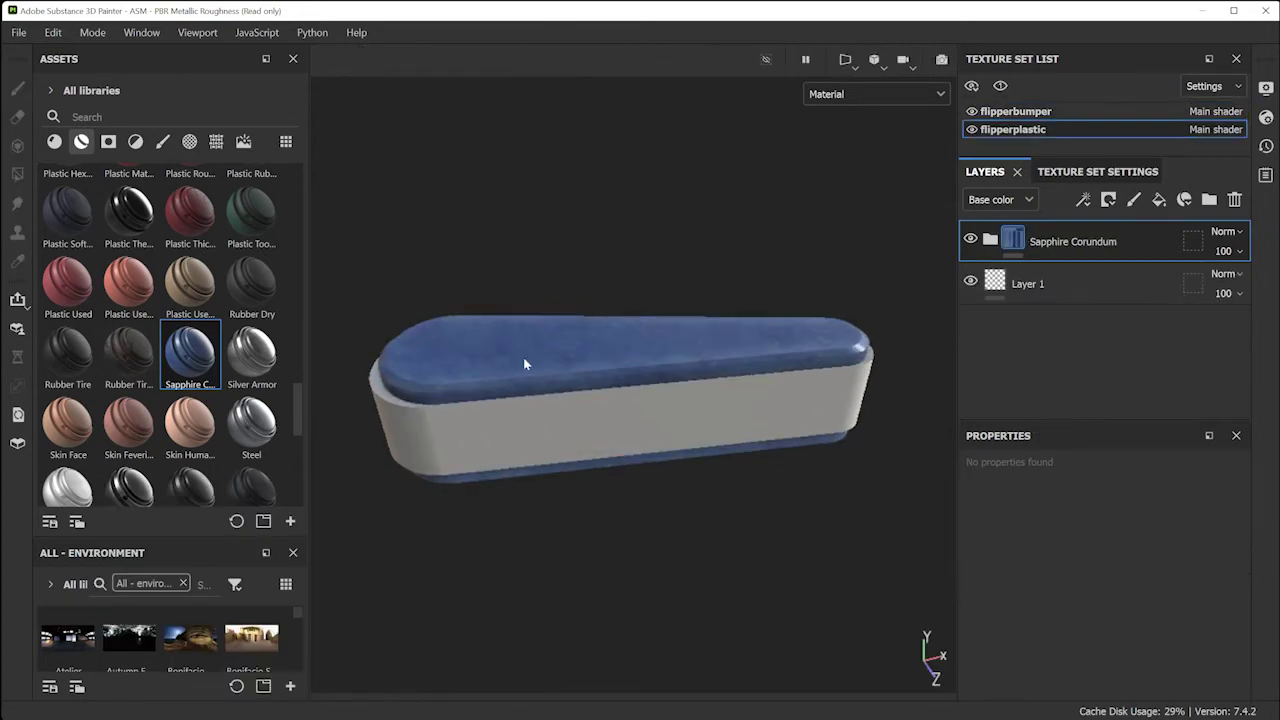
{"action": "left_click_drag", "start_coordinate": [580, 400], "coordinate": [666, 463], "text": "alt"}
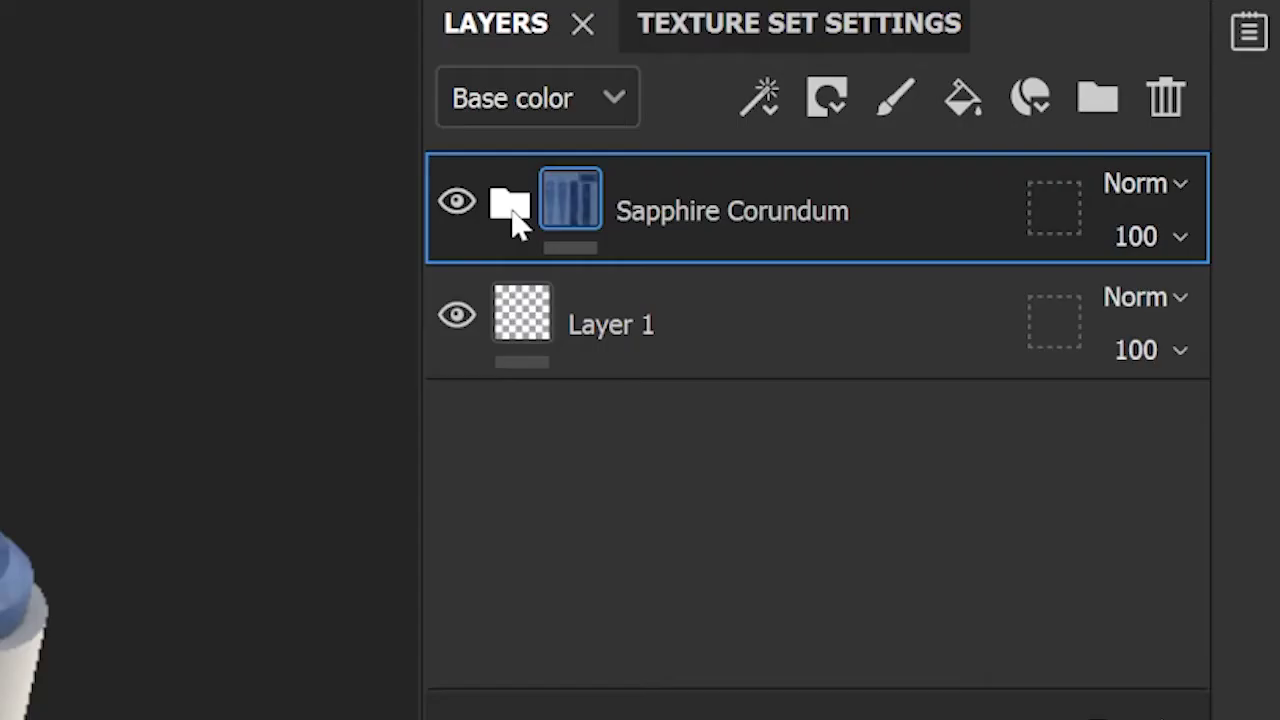
Change the base color of the Base layer inside the Sapphire Corundum group to a near-white
{"action": "left_click", "coordinate": [515, 222]}
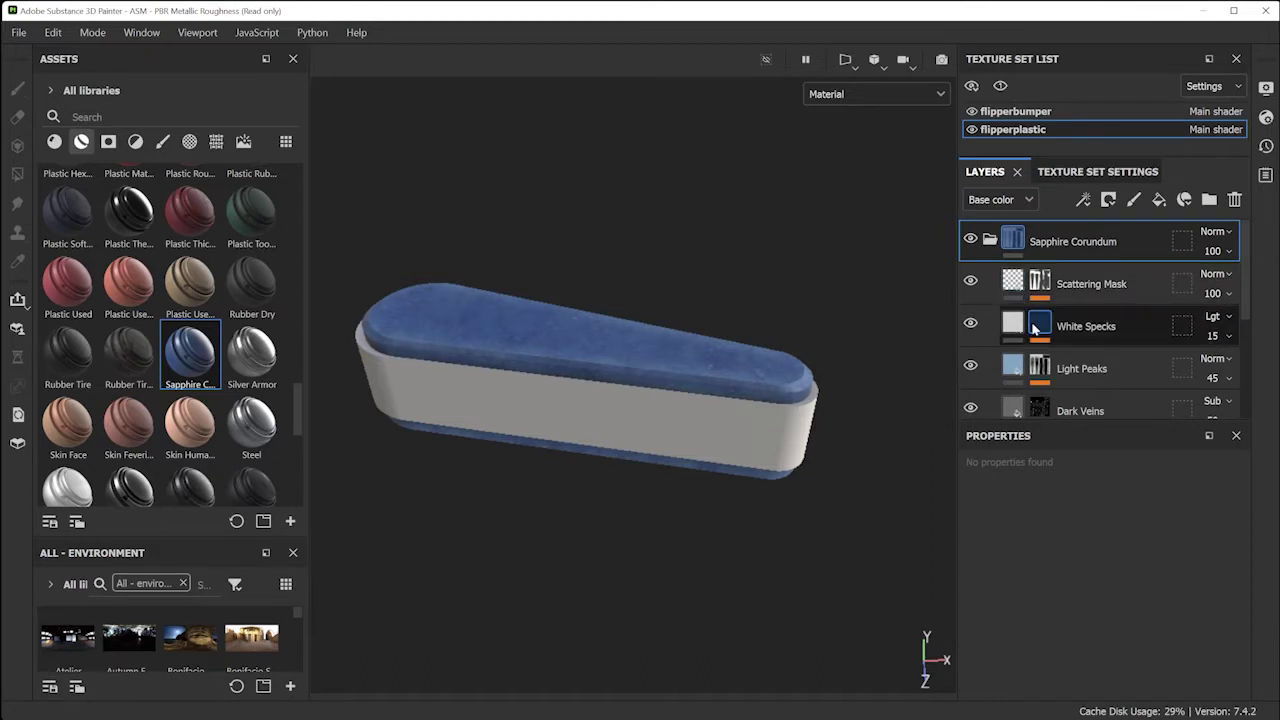
{"action": "left_click_drag", "start_coordinate": [1016, 244], "coordinate": [1023, 247]}
{"action": "scroll", "coordinate": [1016, 324], "scroll_direction": "down", "scroll_amount": 5}
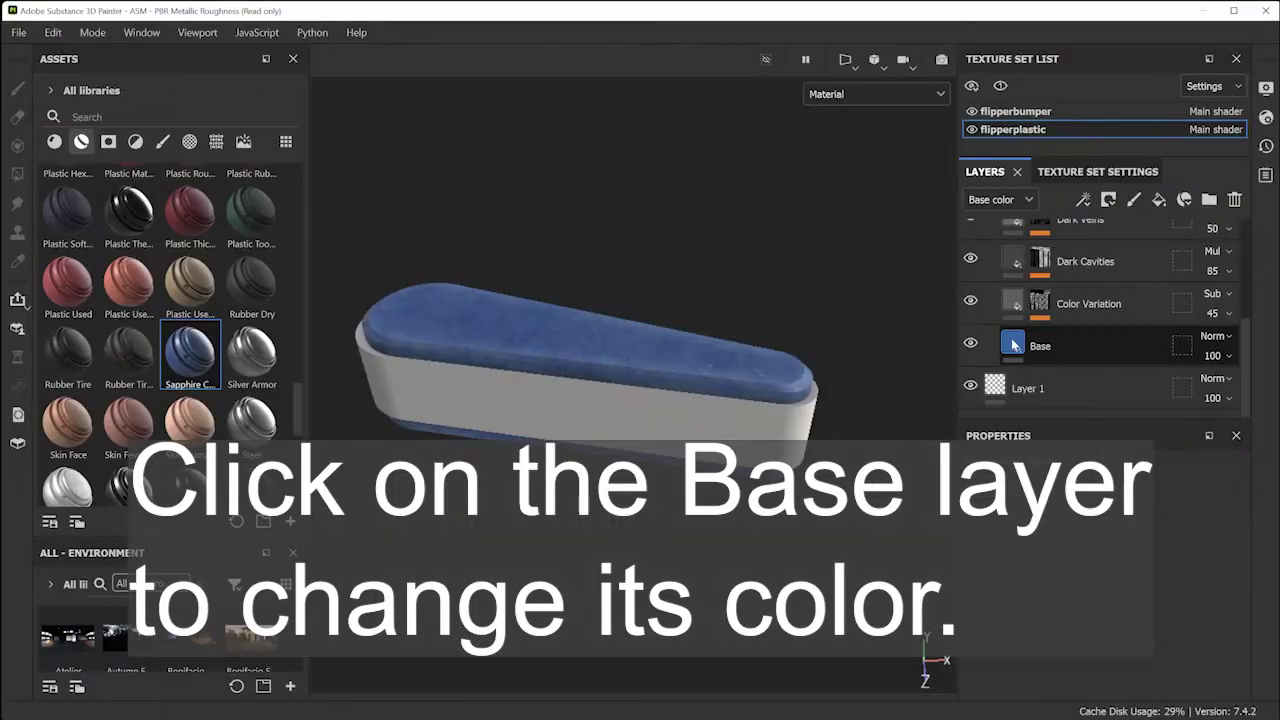
{"action": "left_click", "coordinate": [1013, 345]}
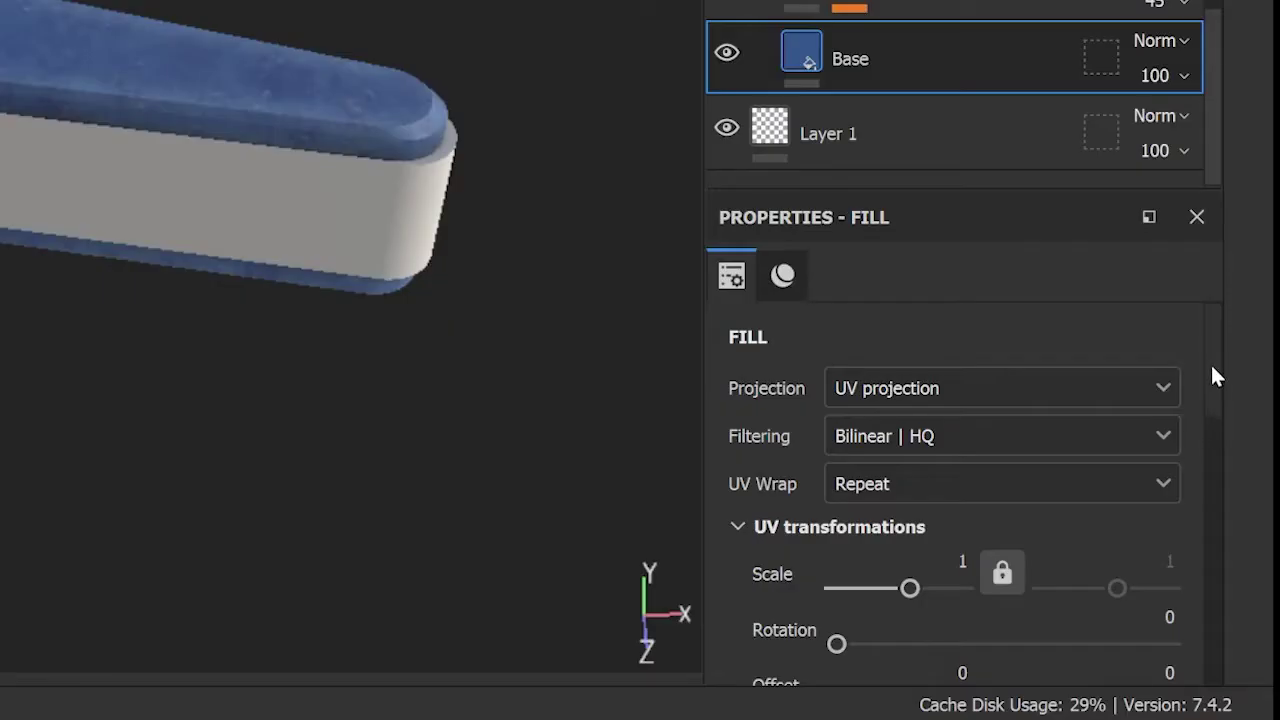
{"action": "left_click_drag", "start_coordinate": [1243, 517], "coordinate": [1241, 556]}
{"action": "left_click_drag", "start_coordinate": [1208, 440], "coordinate": [1211, 517]}
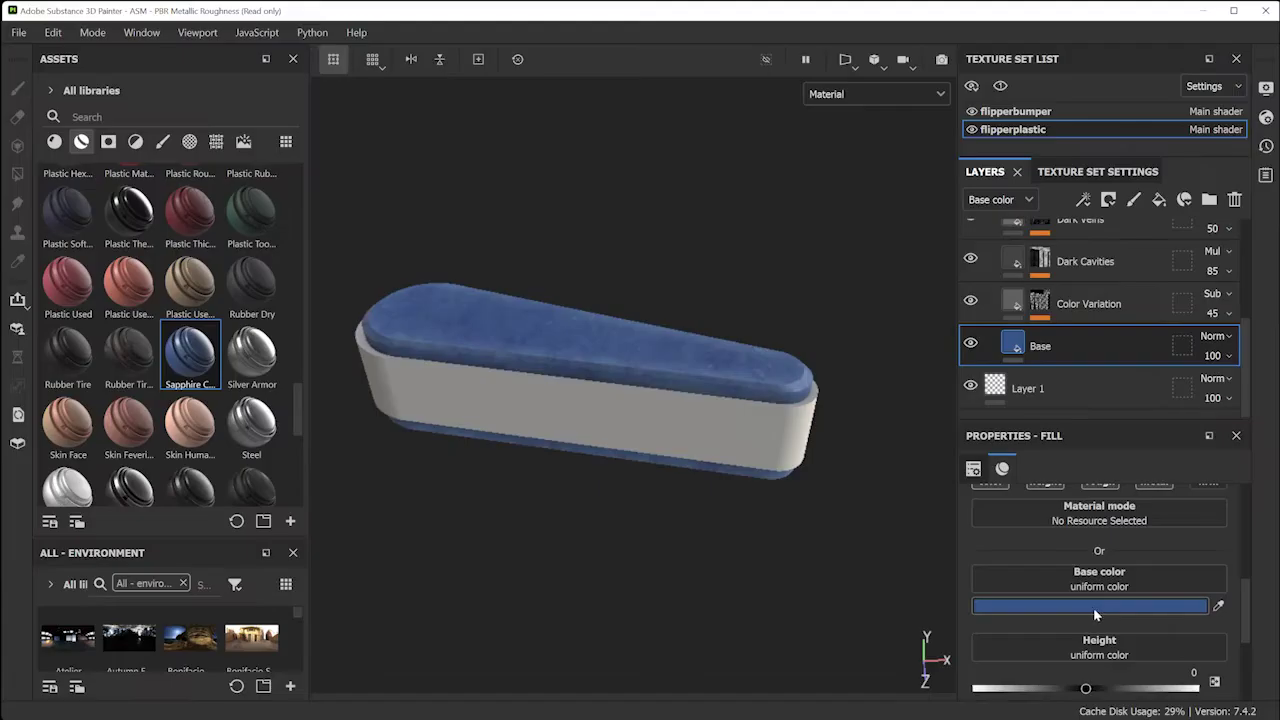
{"action": "left_click", "coordinate": [1090, 606]}
{"action": "left_click_drag", "start_coordinate": [1118, 645], "coordinate": [1113, 627]}
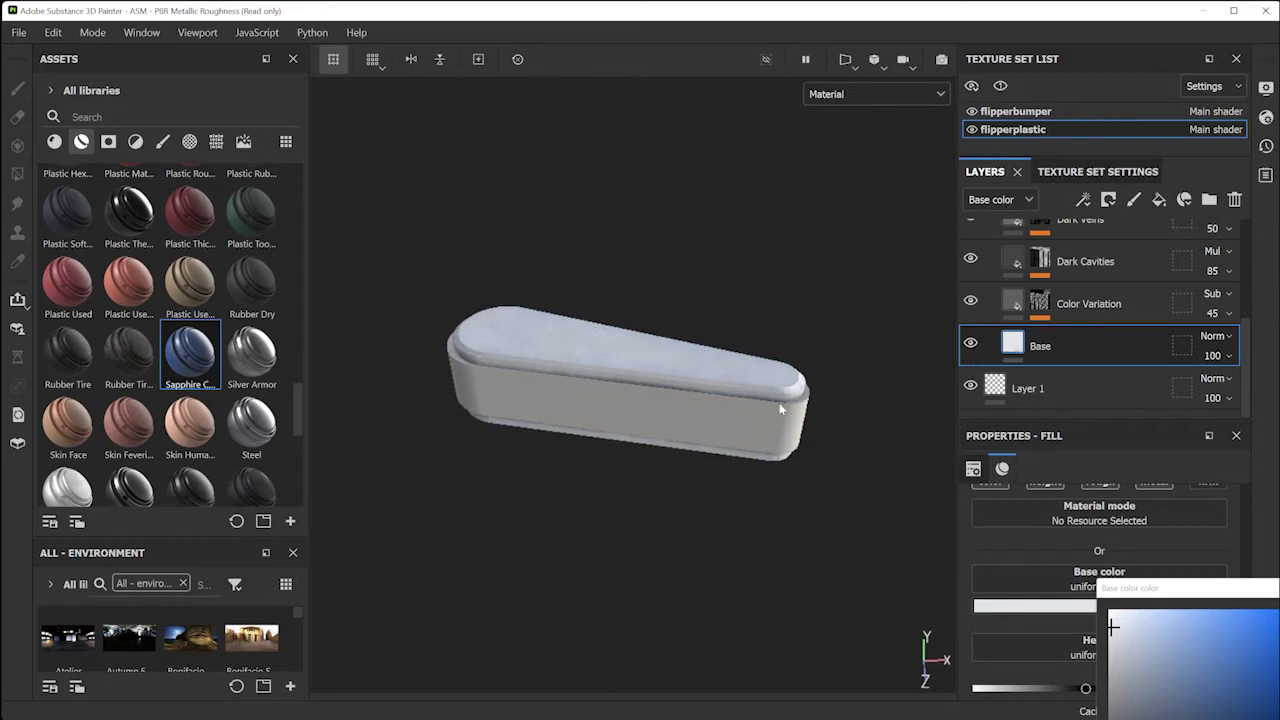
Inspect the recolored flipper up close and review the layers contained in the Sapphire Corundum group
{"action": "scroll", "coordinate": [781, 406], "scroll_direction": "up", "scroll_amount": 5}
{"action": "left_click_drag", "start_coordinate": [781, 406], "coordinate": [540, 362], "text": "alt"}
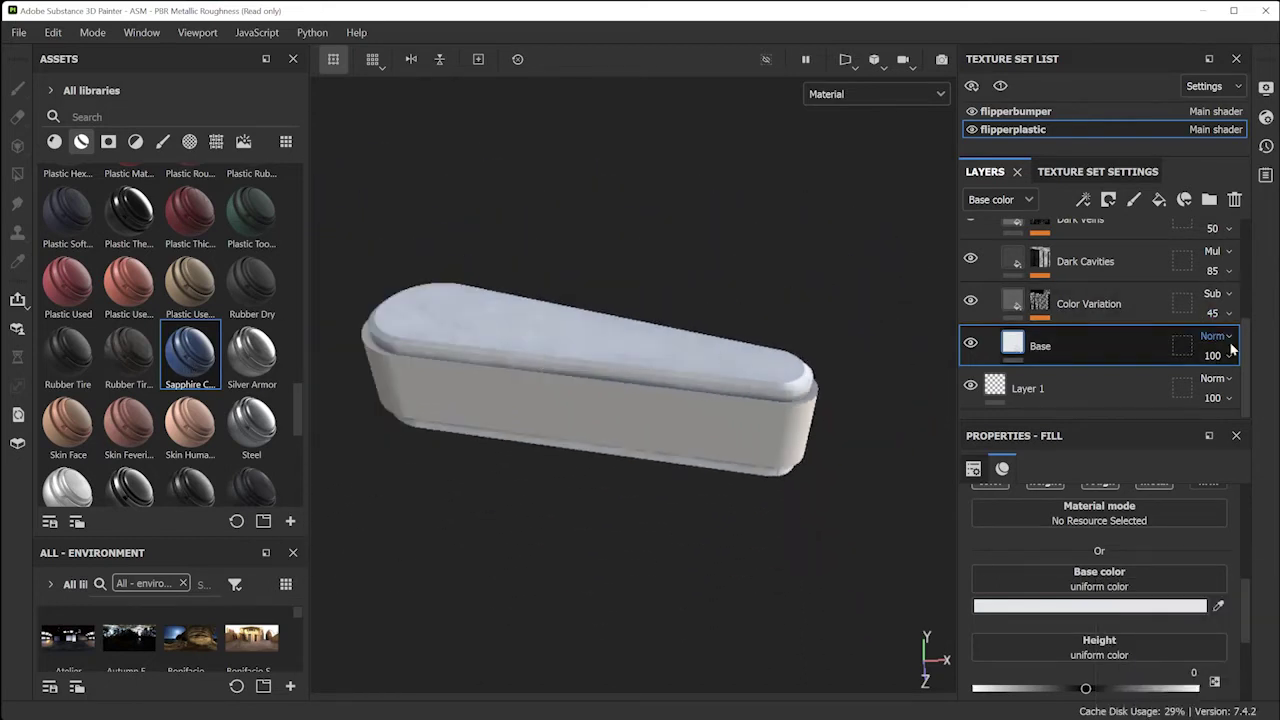
{"action": "scroll", "coordinate": [1249, 354], "scroll_direction": "up", "scroll_amount": 3}
{"action": "left_click", "coordinate": [990, 242]}
{"action": "left_click", "coordinate": [990, 242]}
{"action": "left_click", "coordinate": [990, 242]}
{"action": "left_click", "coordinate": [990, 242]}
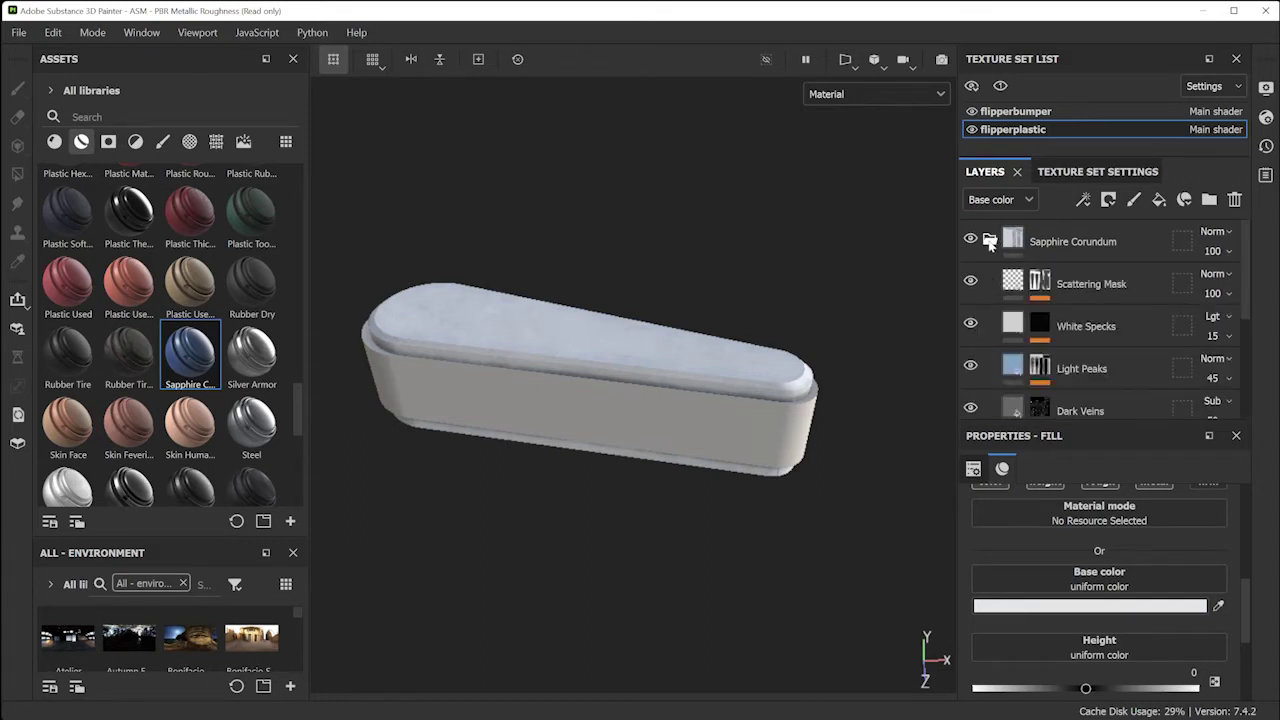
Change the base color of the Dark Veins layer inside the Sapphire Corundum group to a dark red
{"action": "scroll", "coordinate": [1068, 310], "scroll_direction": "down", "scroll_amount": 2}
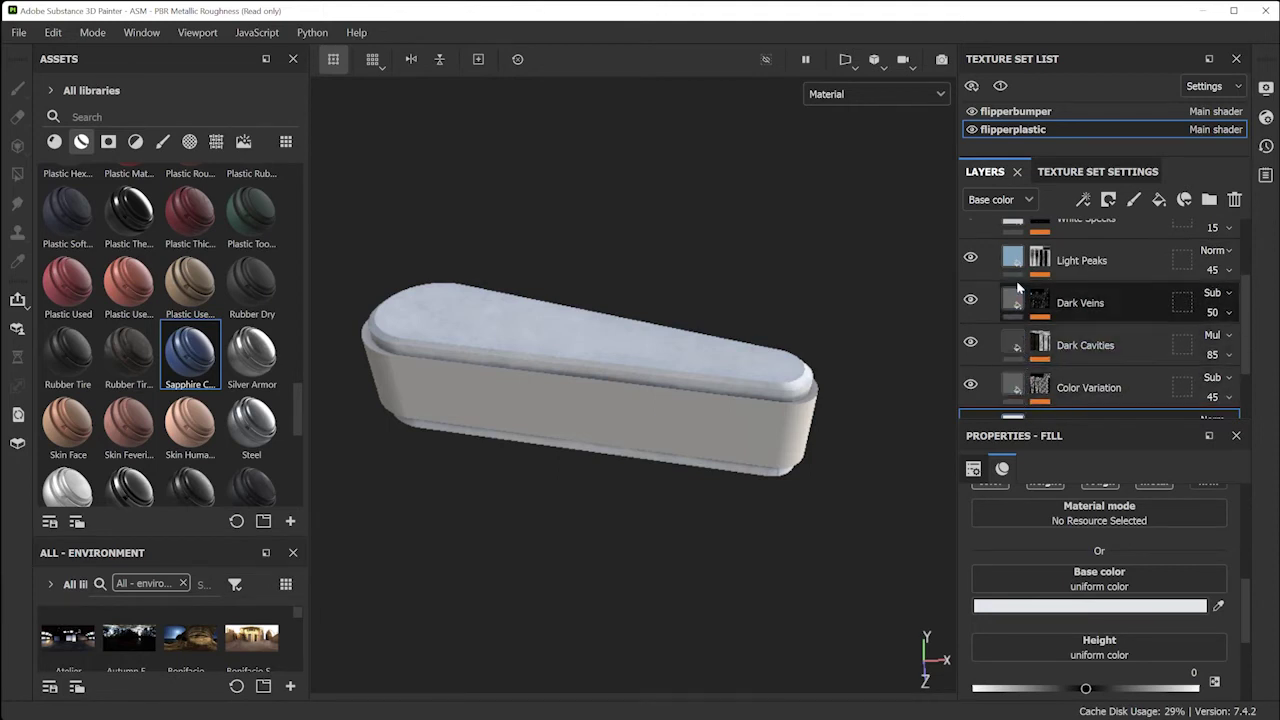
{"action": "scroll", "coordinate": [766, 326], "scroll_direction": "up", "scroll_amount": 2}
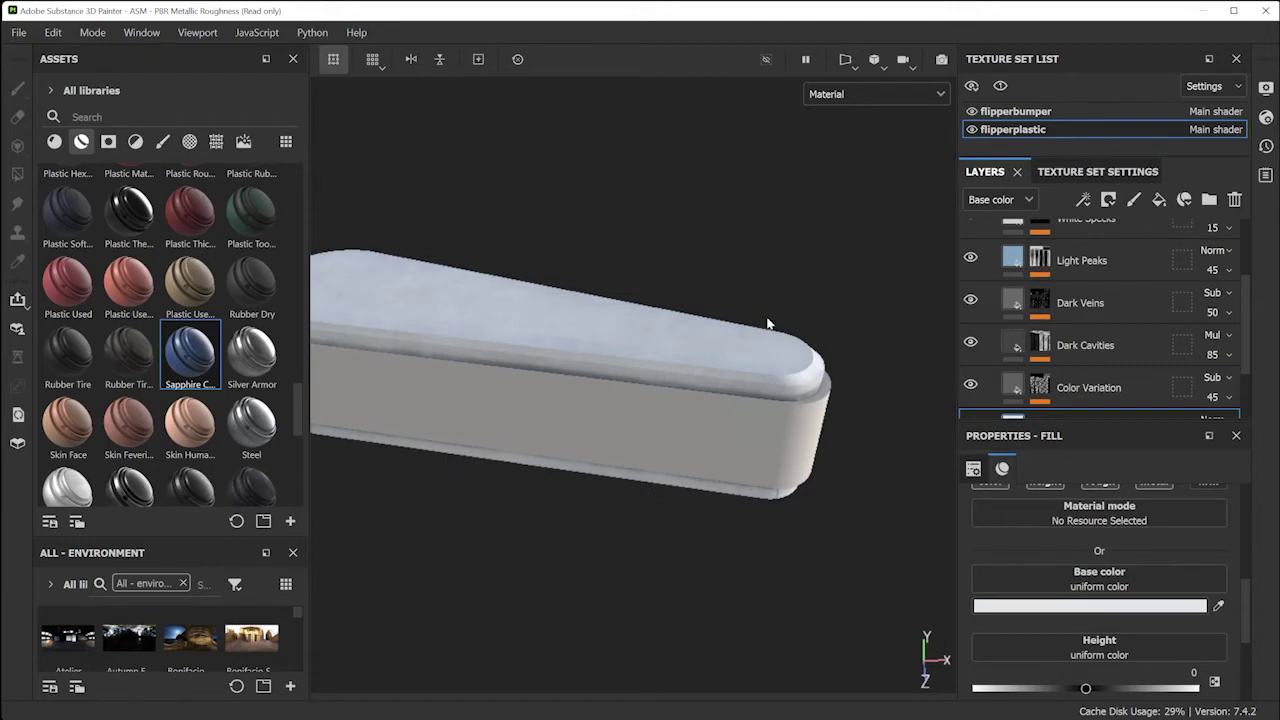
{"action": "left_click", "coordinate": [1012, 304]}
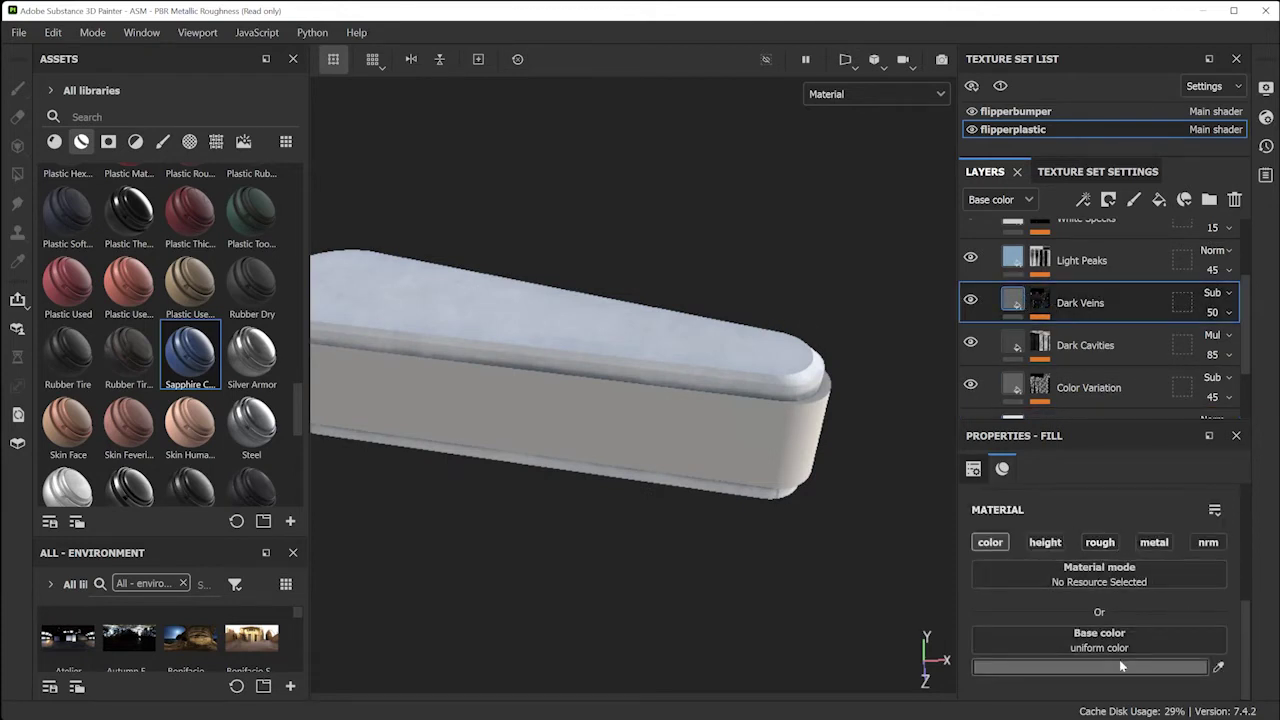
{"action": "left_click", "coordinate": [1119, 659]}
{"action": "left_click", "coordinate": [1262, 545]}
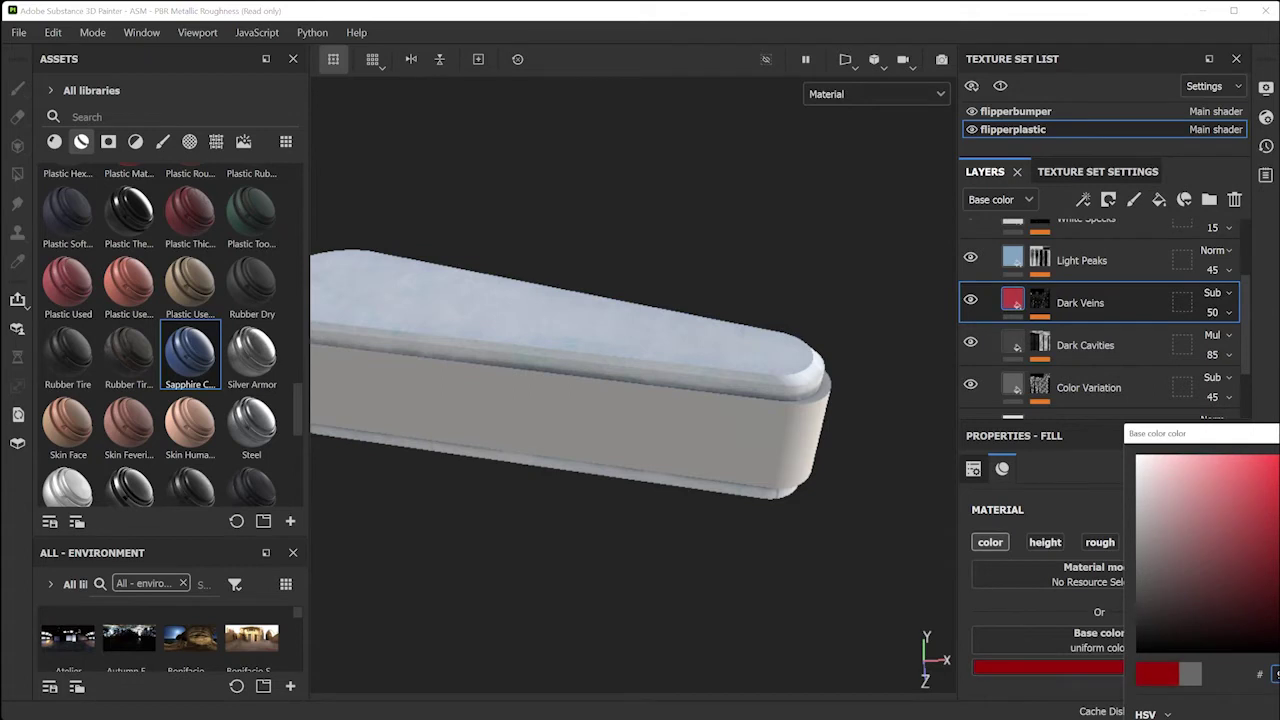
{"action": "left_click_drag", "start_coordinate": [780, 359], "coordinate": [769, 355], "text": "alt"}
{"action": "scroll", "coordinate": [769, 355], "scroll_direction": "up", "scroll_amount": 5}
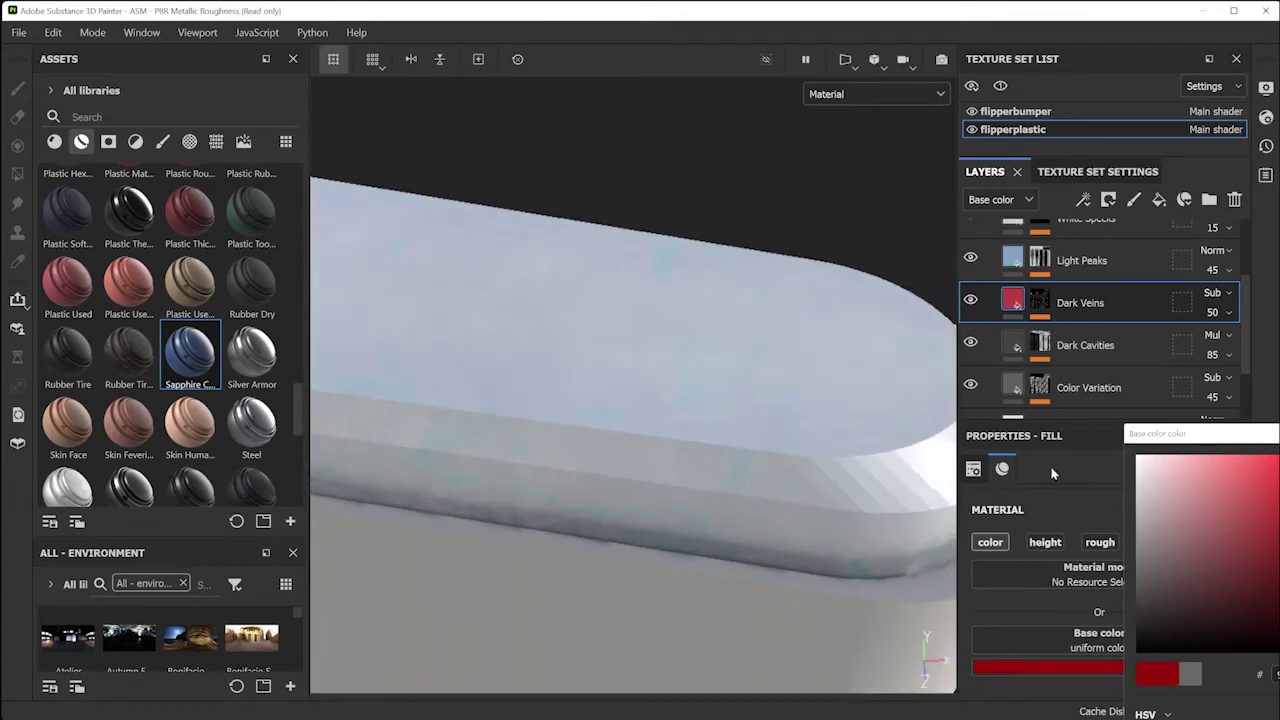
{"action": "left_click_drag", "start_coordinate": [1268, 502], "coordinate": [1274, 538]}
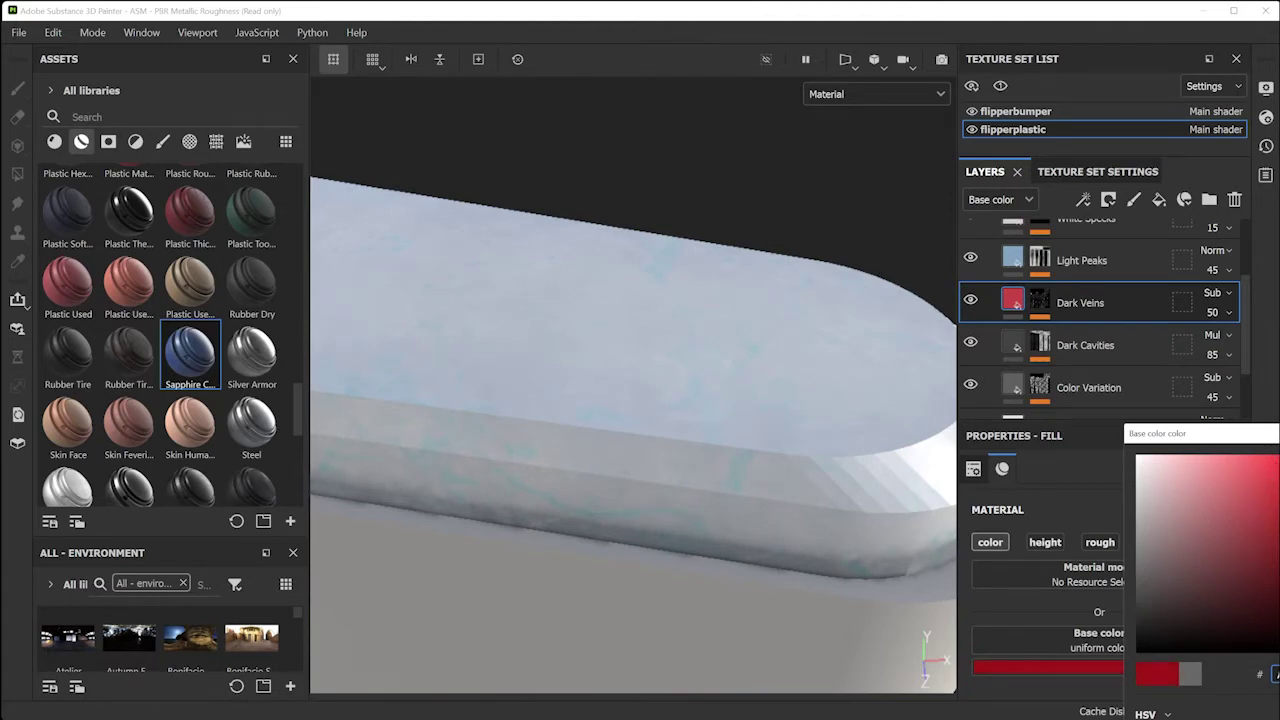
Apply the Rubber Tire Dirty smart material to the flipper's bumper band
{"action": "scroll", "coordinate": [586, 429], "scroll_direction": "down", "scroll_amount": 5}
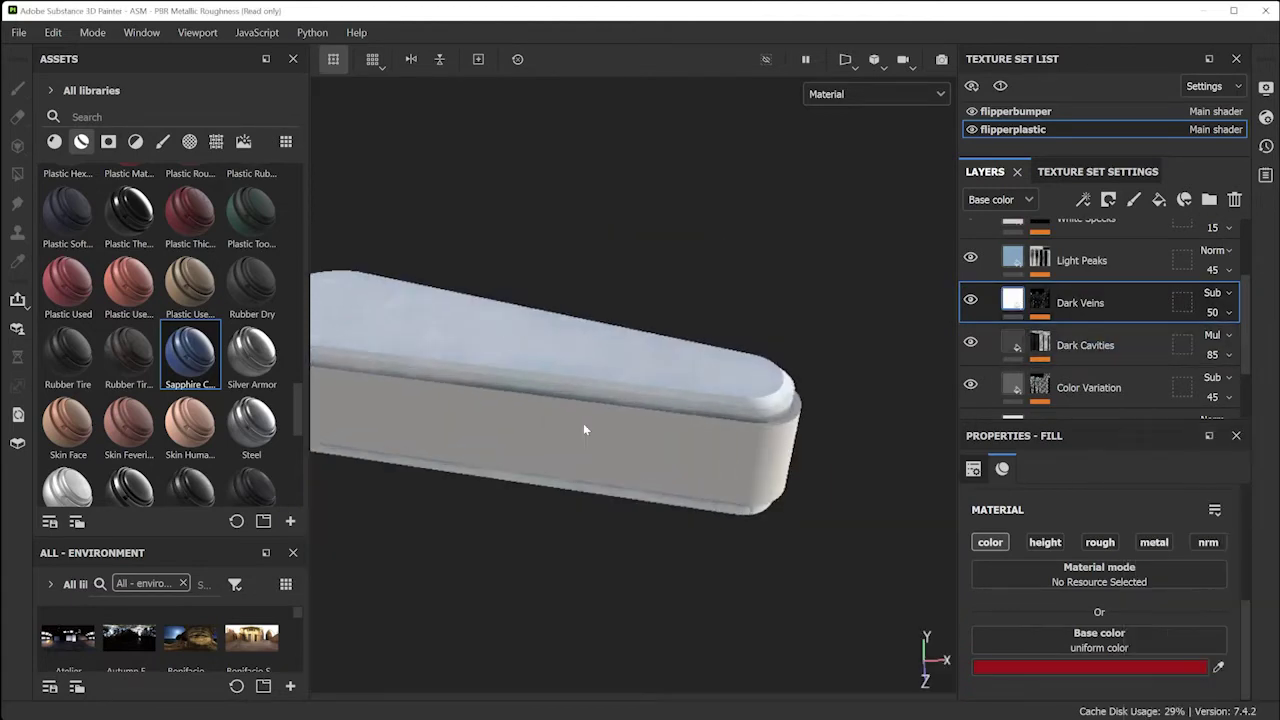
{"action": "left_click_drag", "start_coordinate": [574, 426], "coordinate": [454, 380], "text": "alt"}
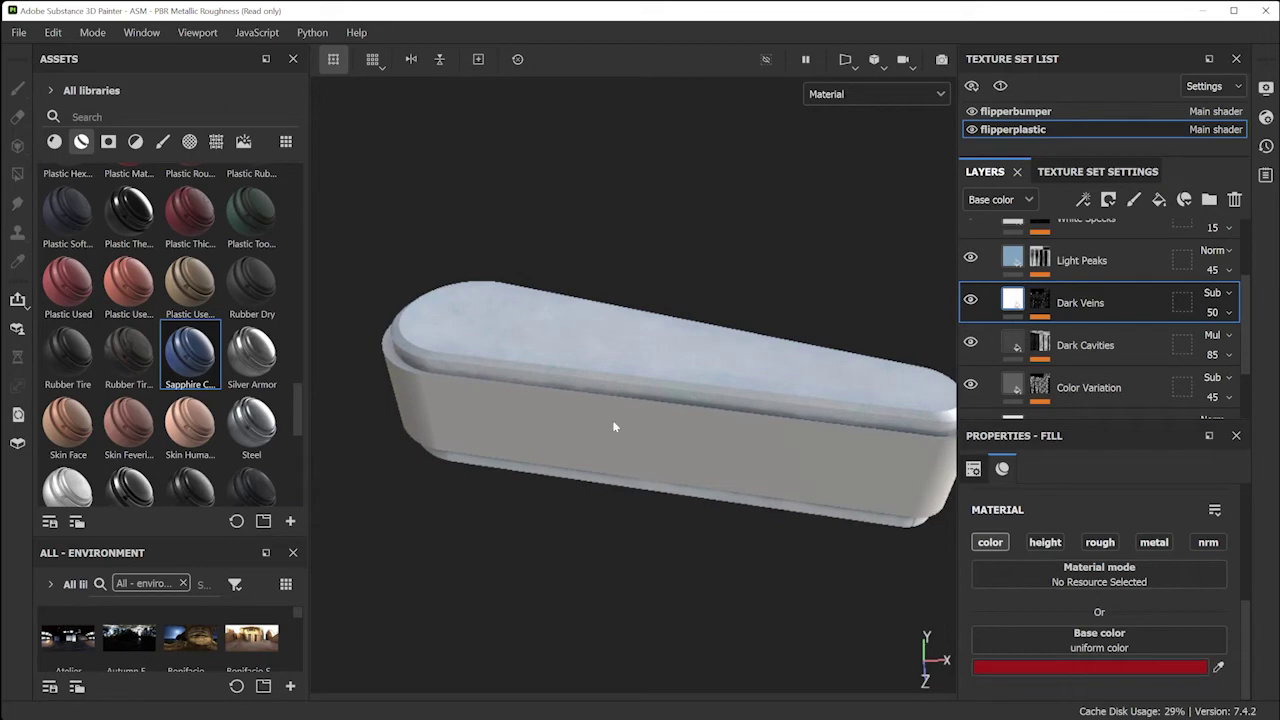
{"action": "mouse_move", "coordinate": [293, 402]}
{"action": "left_mouse_down"}
{"action": "mouse_move", "coordinate": [292, 436]}
{"action": "mouse_move", "coordinate": [287, 393]}
{"action": "left_mouse_up"}
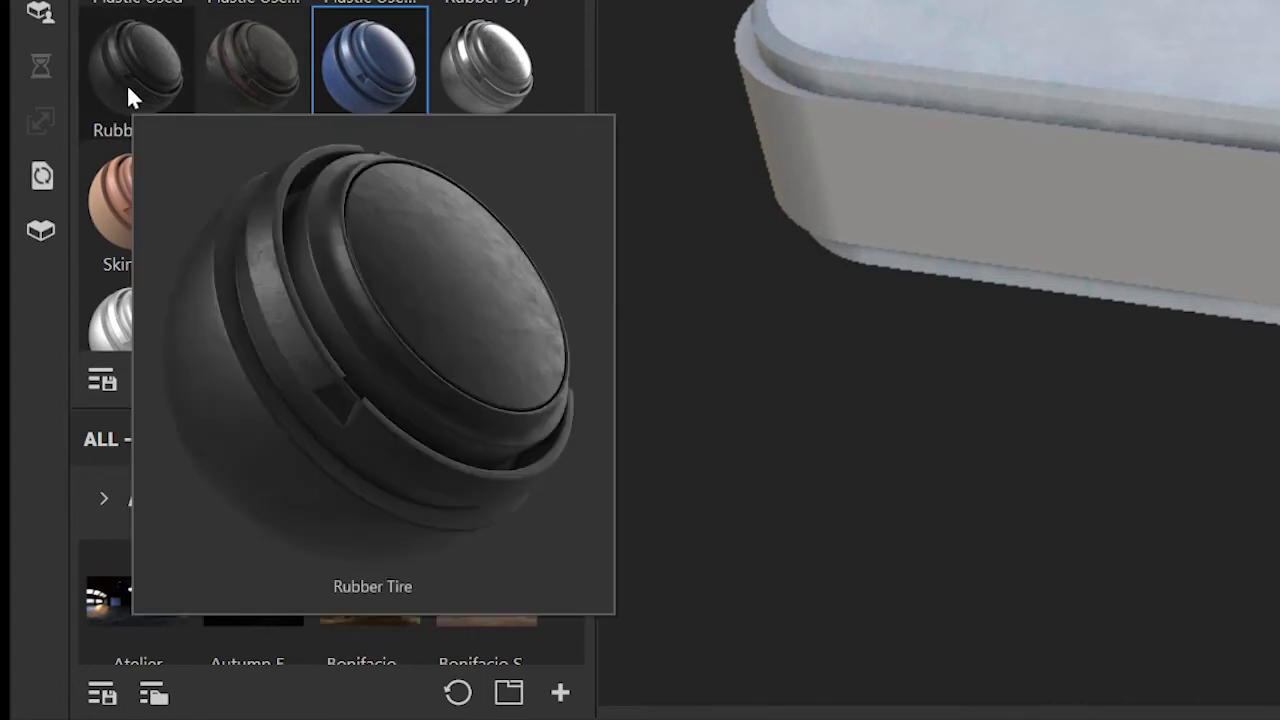
{"action": "mouse_move", "coordinate": [224, 86]}
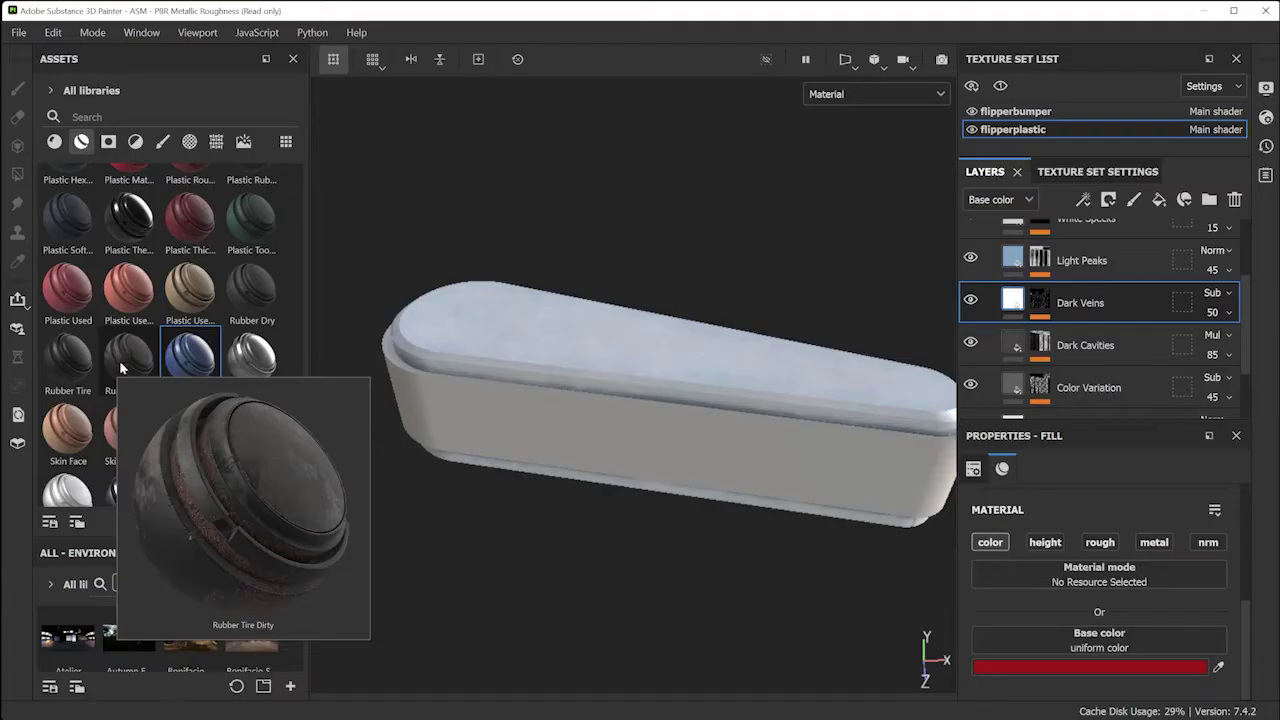
{"action": "left_click_drag", "start_coordinate": [123, 360], "coordinate": [494, 410]}
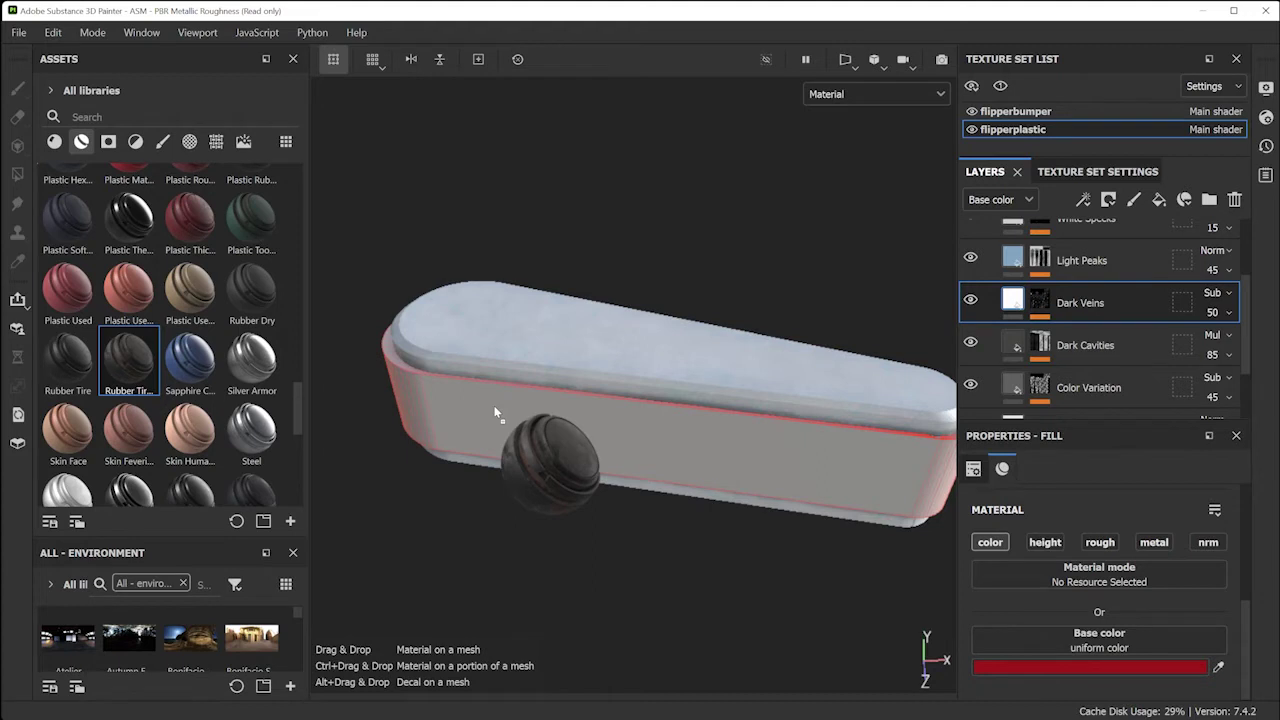
{"action": "left_click_drag", "start_coordinate": [494, 410], "coordinate": [494, 410]}
Set the base color of the Rubber Base layer inside the Rubber Tire Dirty group to orange, E57903
{"action": "left_click_drag", "start_coordinate": [851, 434], "coordinate": [701, 420], "text": "alt"}
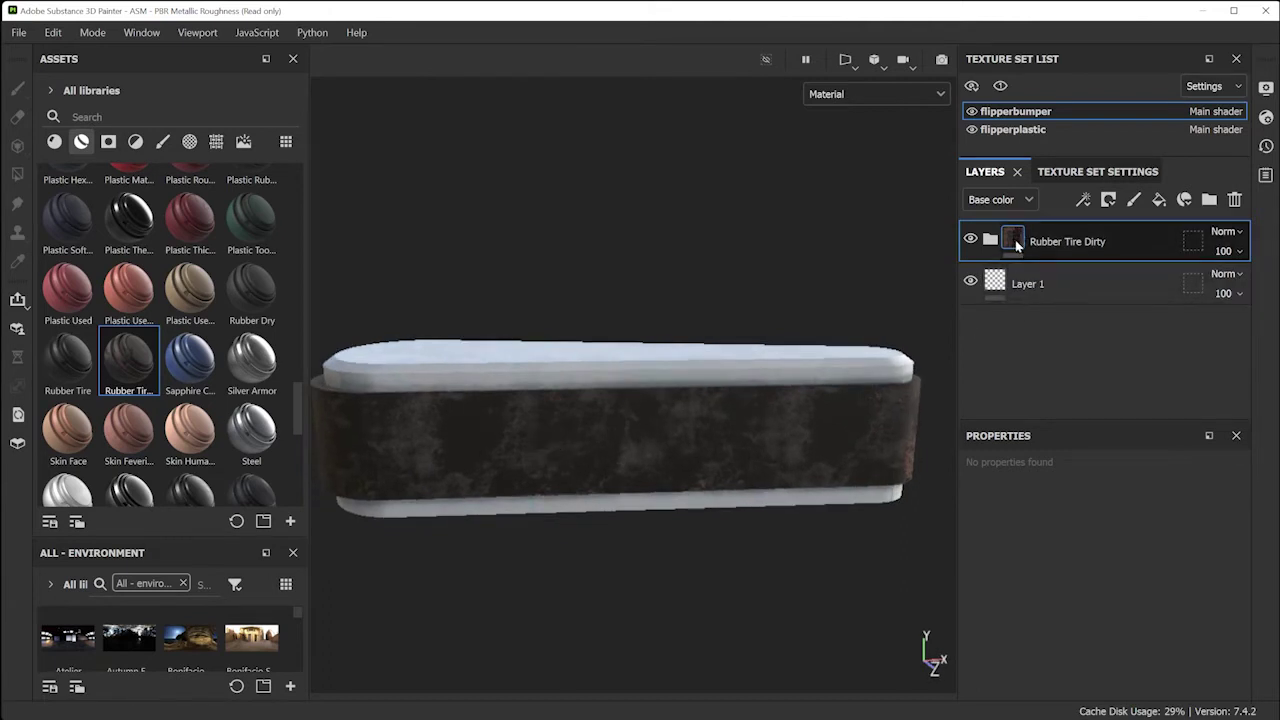
{"action": "left_click", "coordinate": [990, 241]}
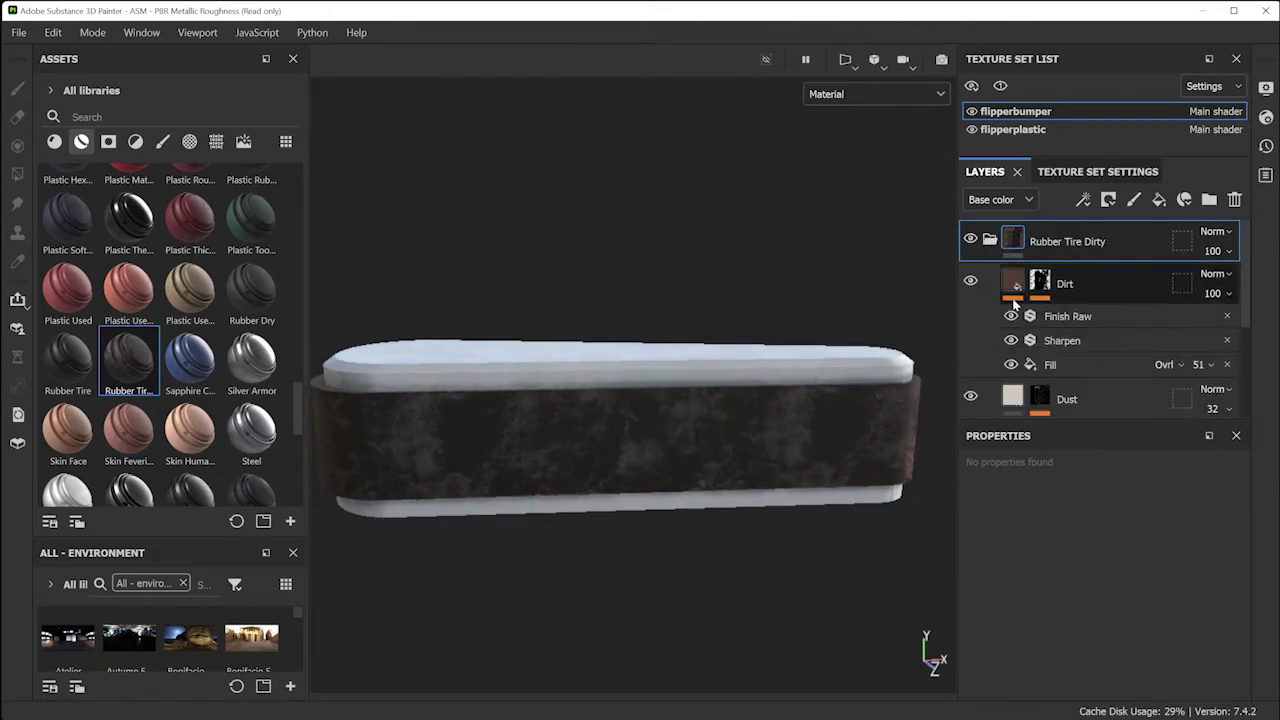
{"action": "scroll", "coordinate": [1042, 336], "scroll_direction": "down", "scroll_amount": 3}
{"action": "left_click", "coordinate": [1042, 342]}
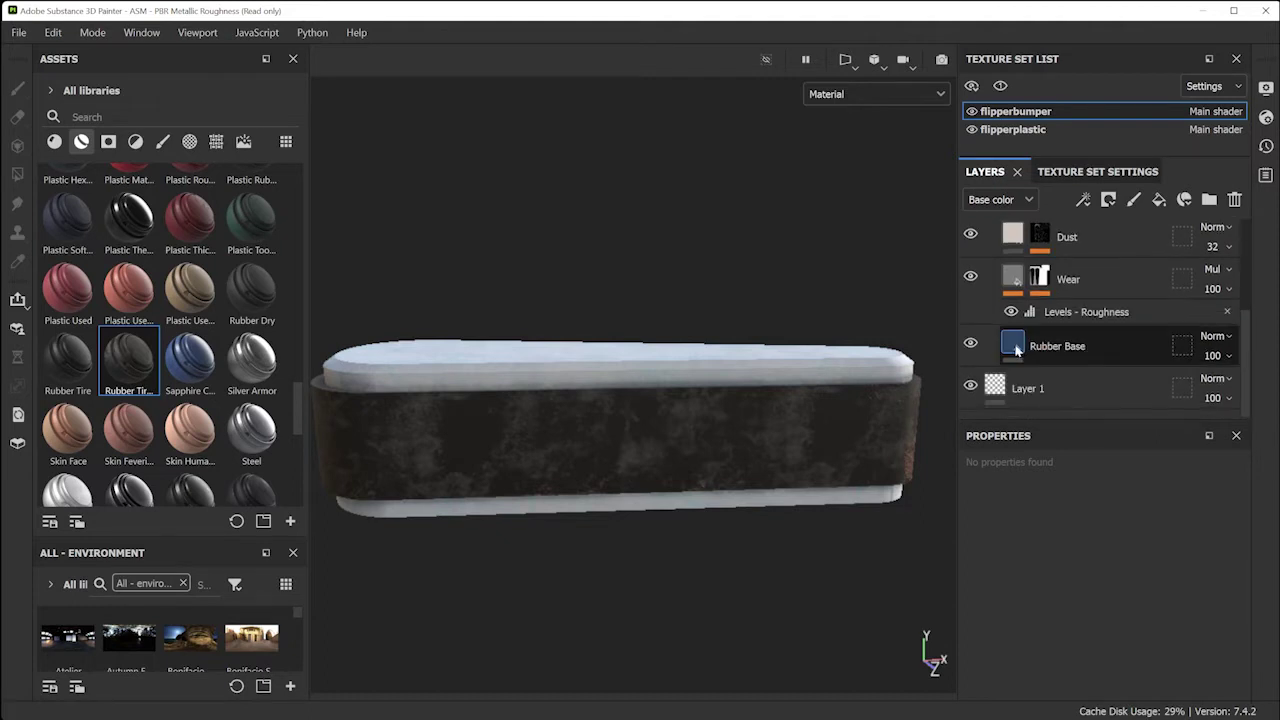
{"action": "left_click", "coordinate": [1015, 345]}
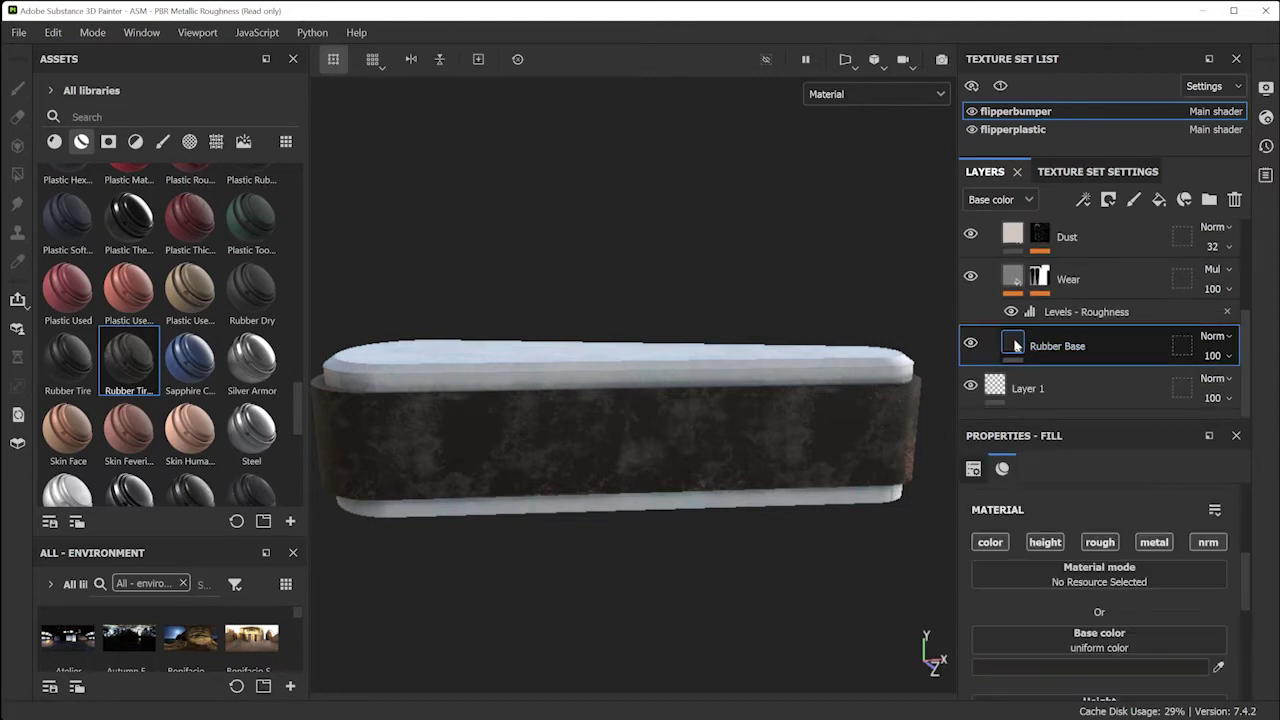
{"action": "scroll", "coordinate": [1169, 621], "scroll_direction": "down", "scroll_amount": 2}
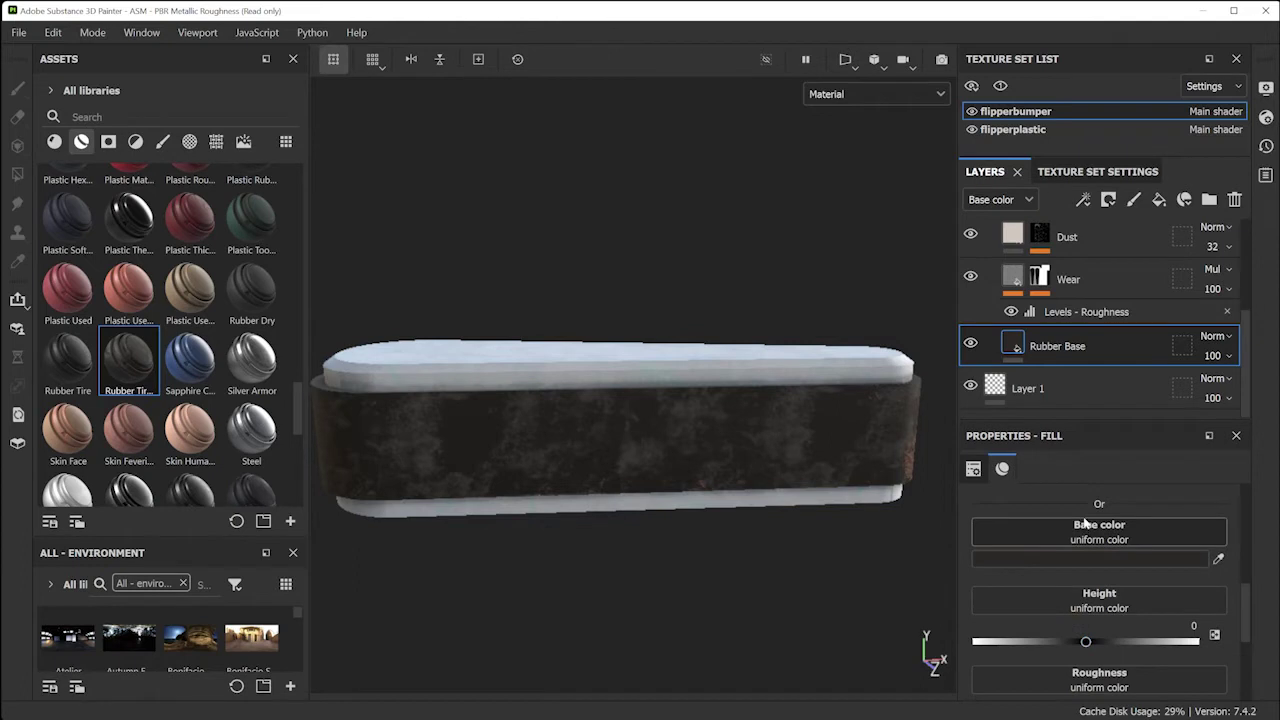
{"action": "left_click", "coordinate": [1100, 558]}
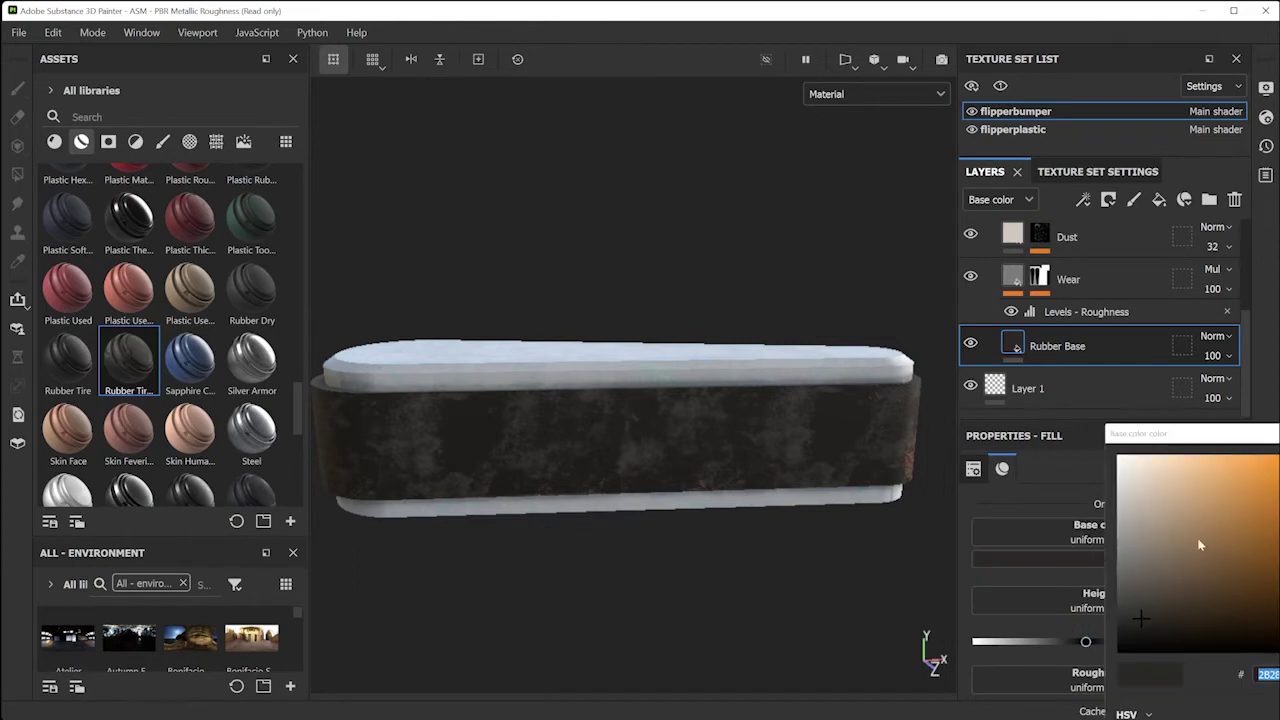
{"action": "key", "text": "ctrl+v"}
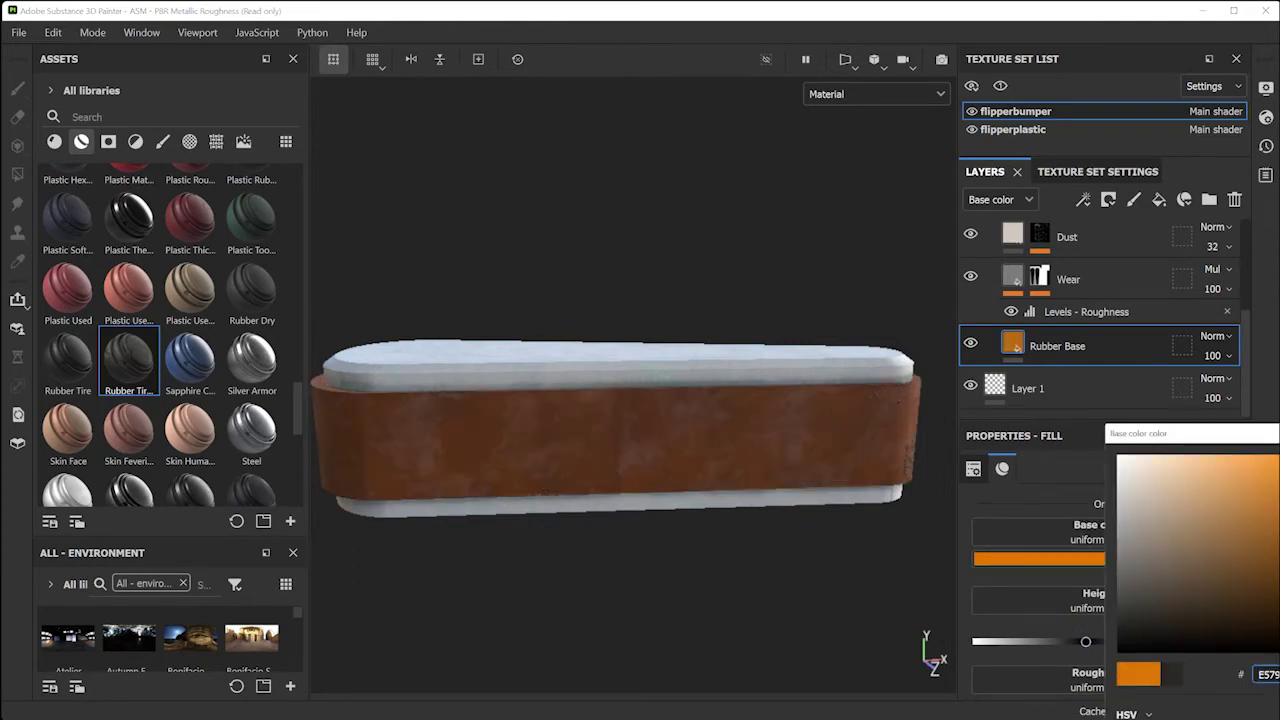
{"action": "key", "text": "Return"}
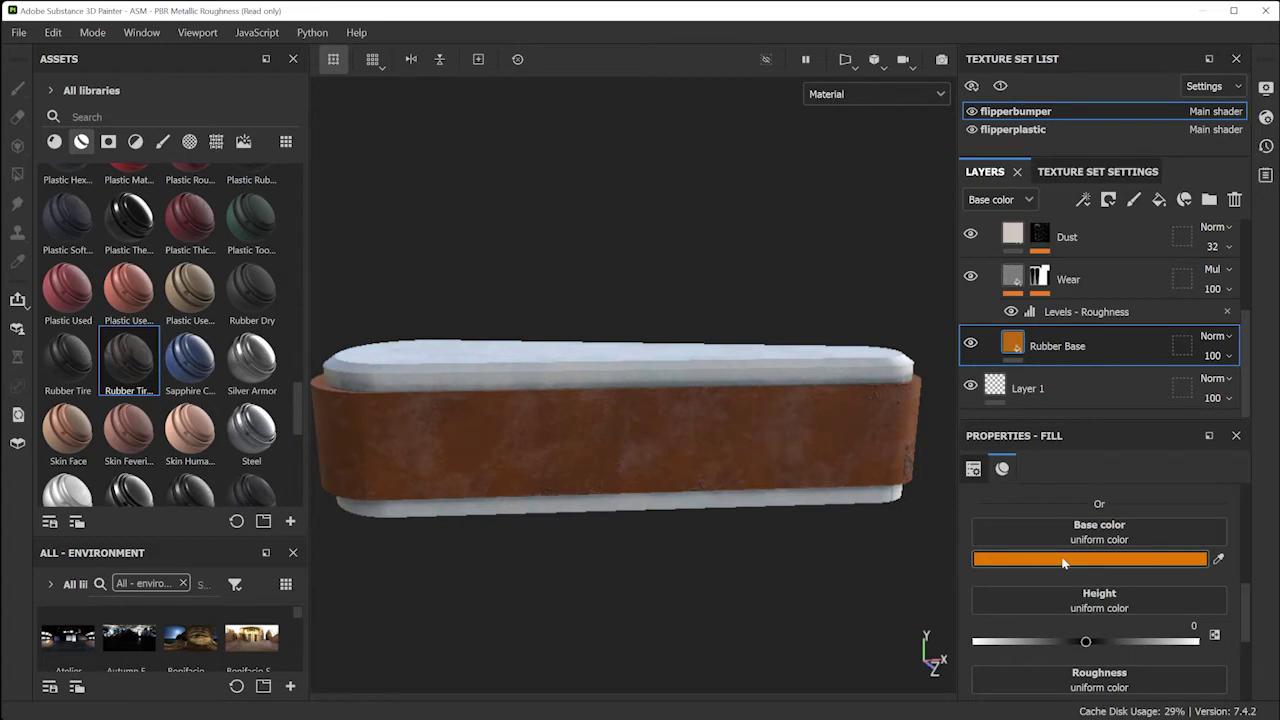
Shift the Rubber Base layer's base color to a bright saturated red
{"action": "left_click", "coordinate": [1063, 563]}
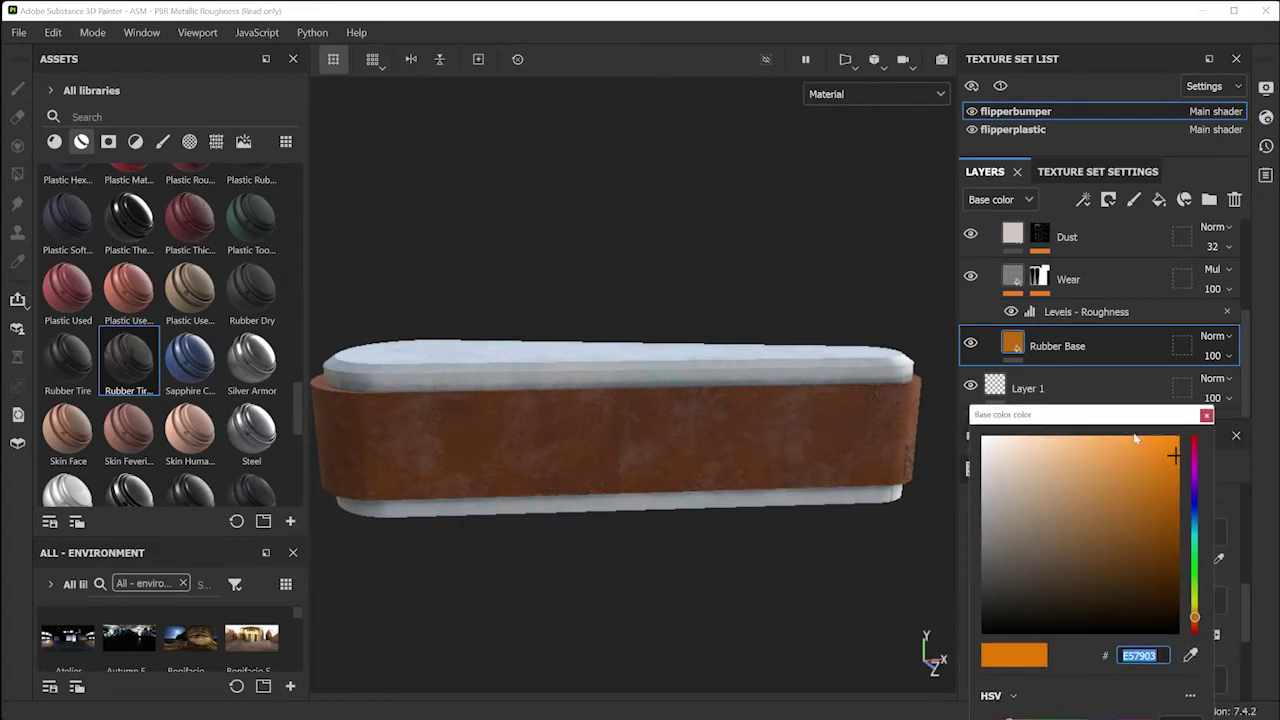
{"action": "left_click_drag", "start_coordinate": [1194, 617], "coordinate": [1194, 627]}
{"action": "left_click", "coordinate": [1155, 492]}
{"action": "left_click_drag", "start_coordinate": [1155, 492], "coordinate": [1177, 457]}
{"action": "left_click", "coordinate": [1204, 415]}
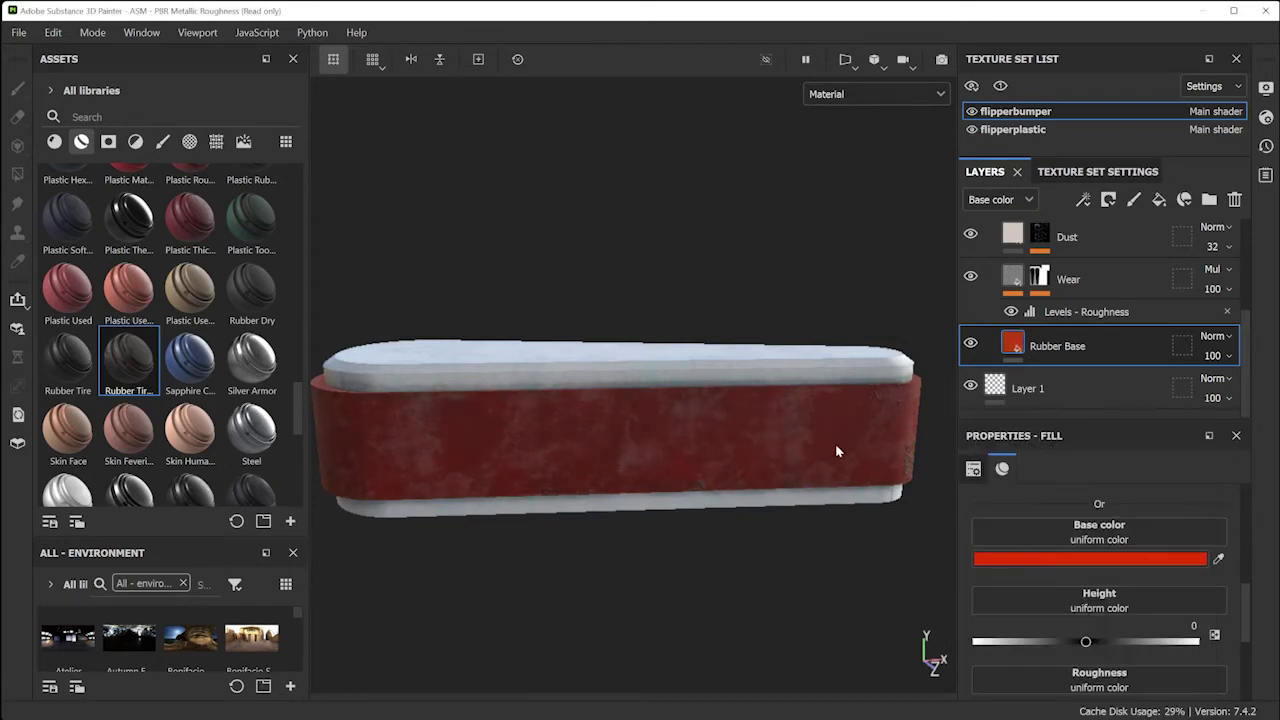
Change the Dirt layer's base color in the Rubber Tire Dirty group to a dark red sampled from the bumper
{"action": "left_click_drag", "start_coordinate": [864, 500], "coordinate": [583, 492], "text": "alt"}
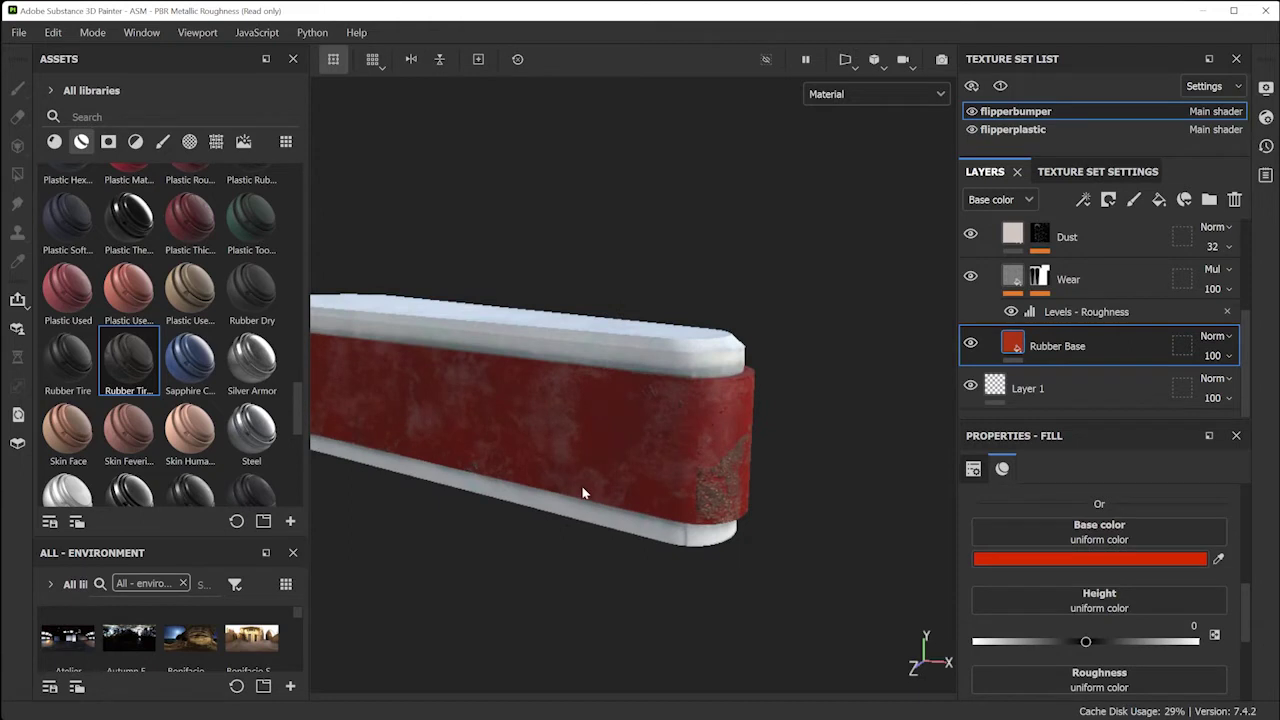
{"action": "scroll", "coordinate": [708, 490], "scroll_direction": "up", "scroll_amount": 3}
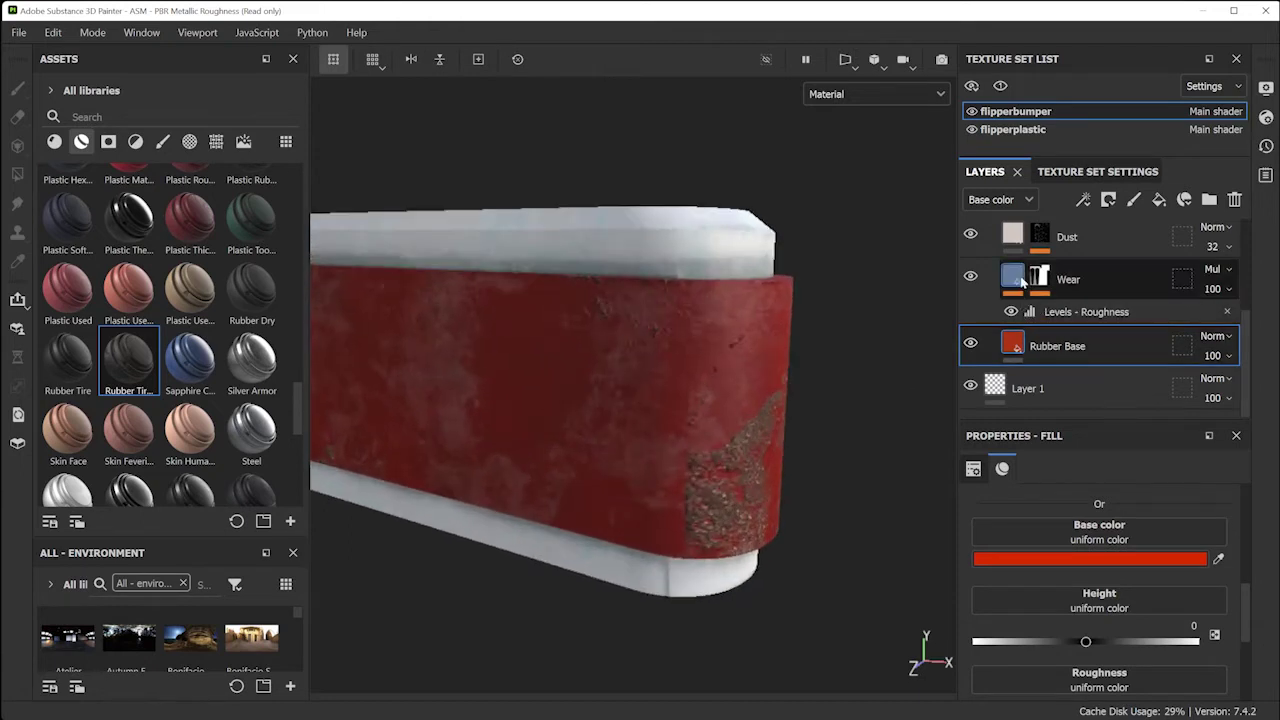
{"action": "scroll", "coordinate": [1022, 284], "scroll_direction": "up", "scroll_amount": 2}
{"action": "scroll", "coordinate": [1020, 284], "scroll_direction": "up", "scroll_amount": 1}
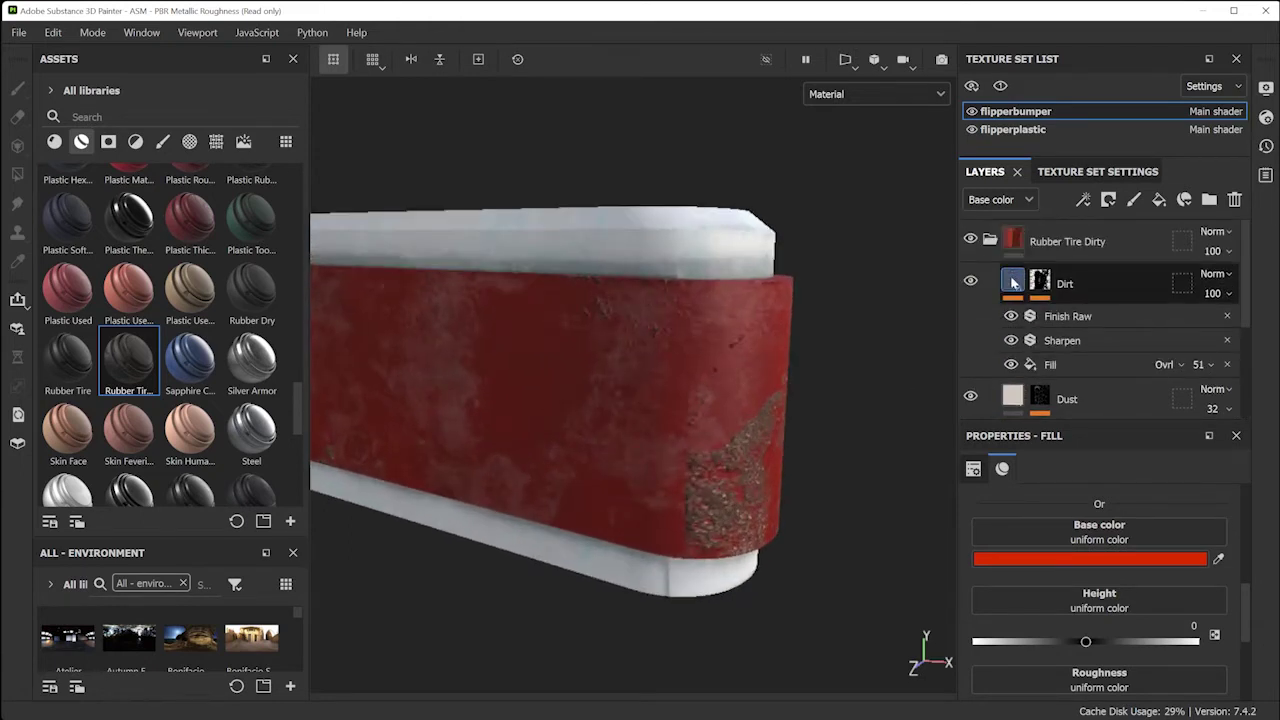
{"action": "left_click", "coordinate": [1013, 283]}
{"action": "left_click", "coordinate": [1056, 558]}
{"action": "left_click", "coordinate": [1193, 497]}
{"action": "left_click_drag", "start_coordinate": [1207, 491], "coordinate": [1148, 597]}
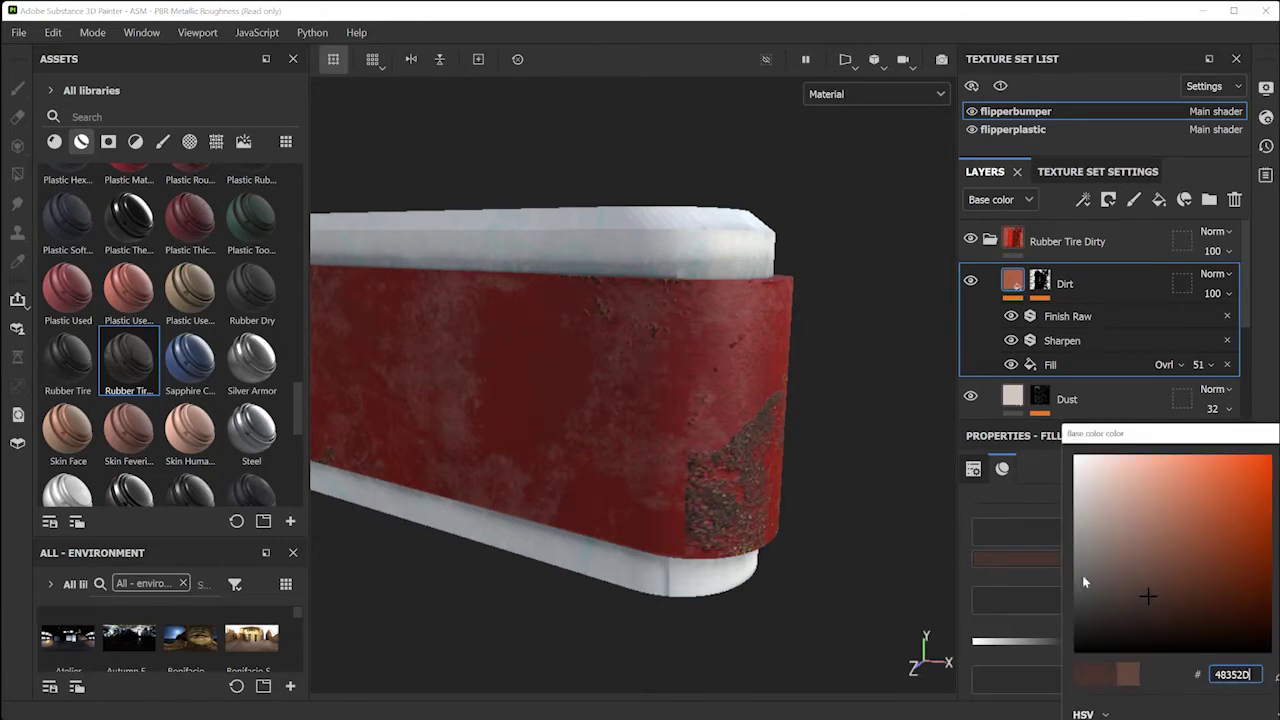
{"action": "left_click", "coordinate": [636, 396]}
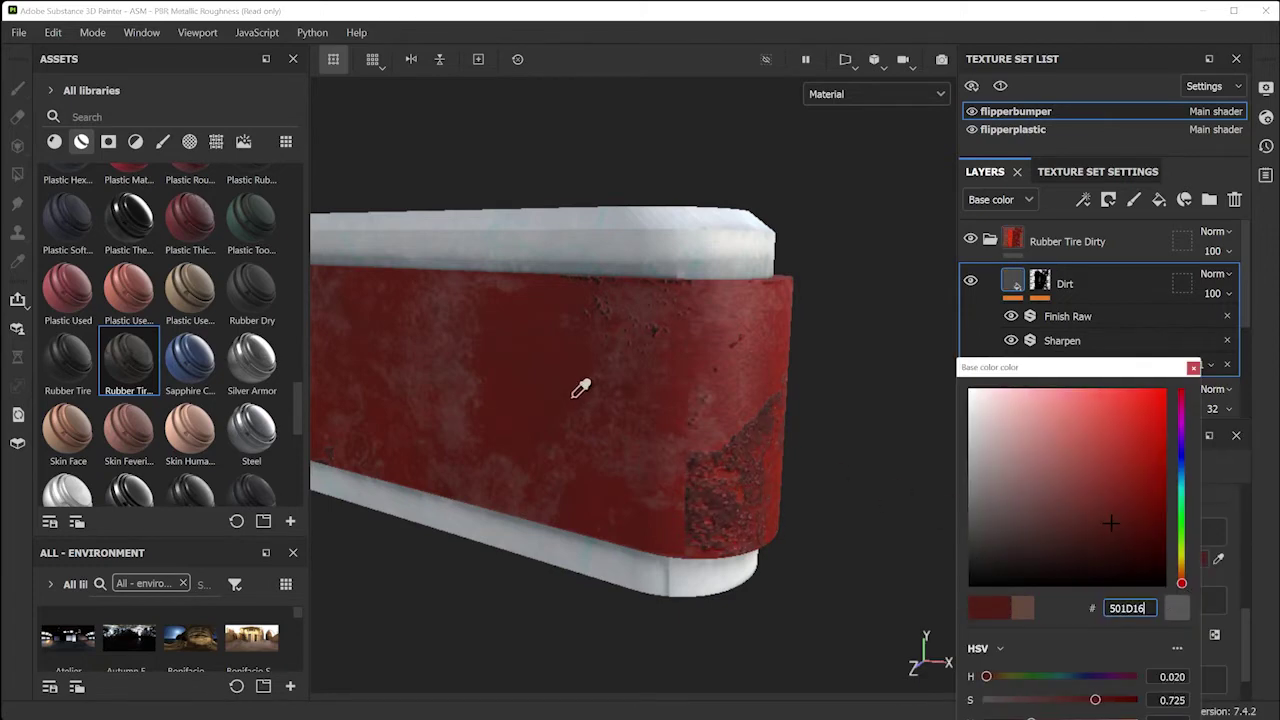
{"action": "left_click", "coordinate": [590, 230]}
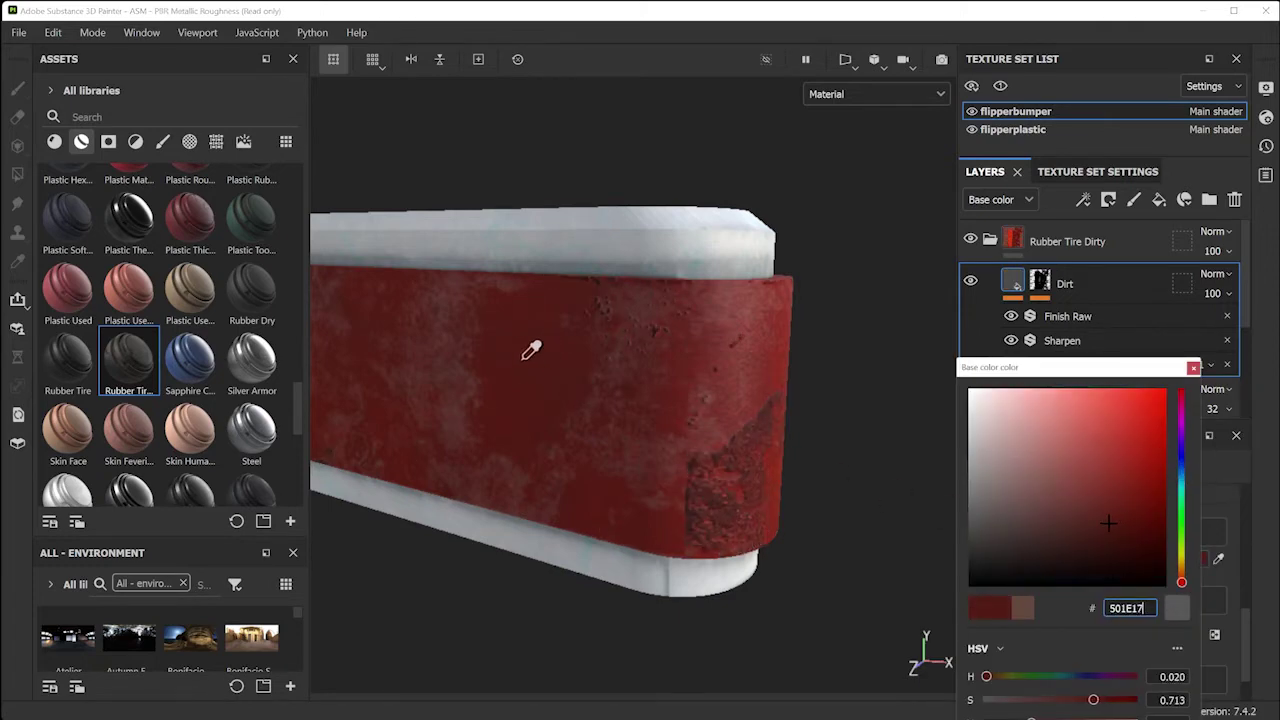
{"action": "left_click", "coordinate": [531, 423]}
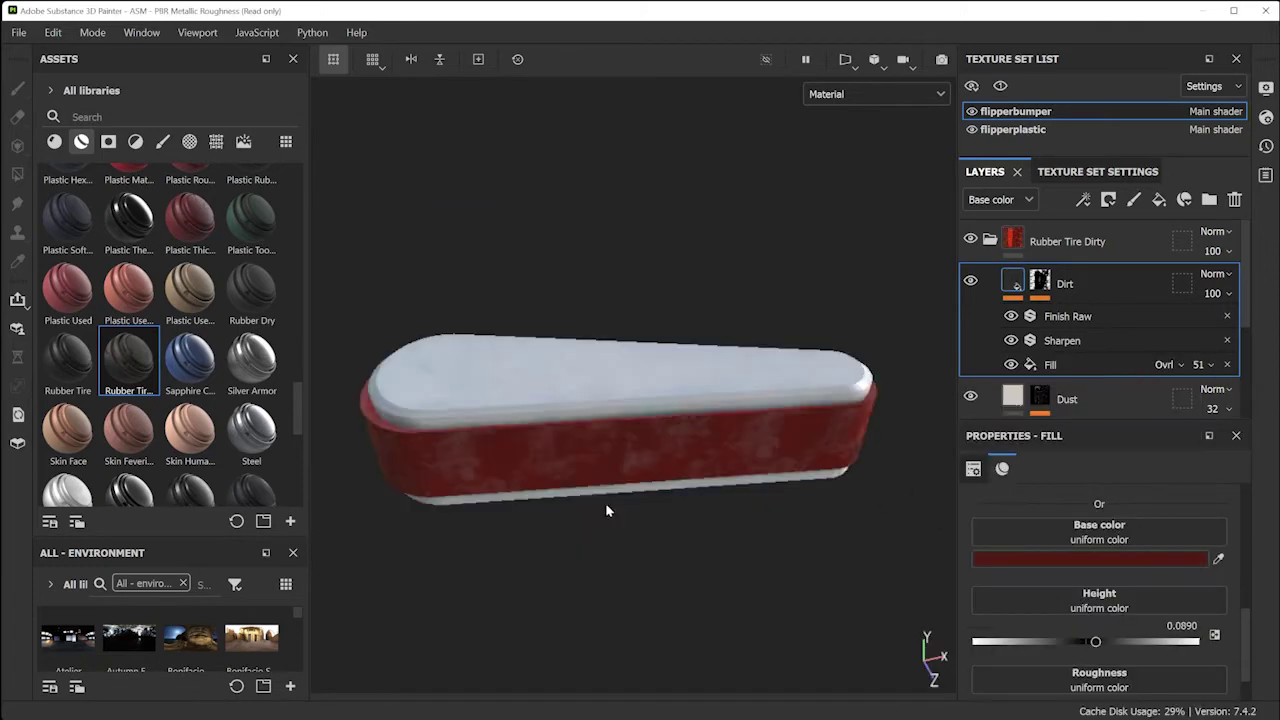
Begin a texture export and browse for its output directory to animationprojects/sets/desert1/sourceimages on the E: drive
{"action": "left_click_drag", "start_coordinate": [606, 510], "coordinate": [592, 481], "text": "alt"}
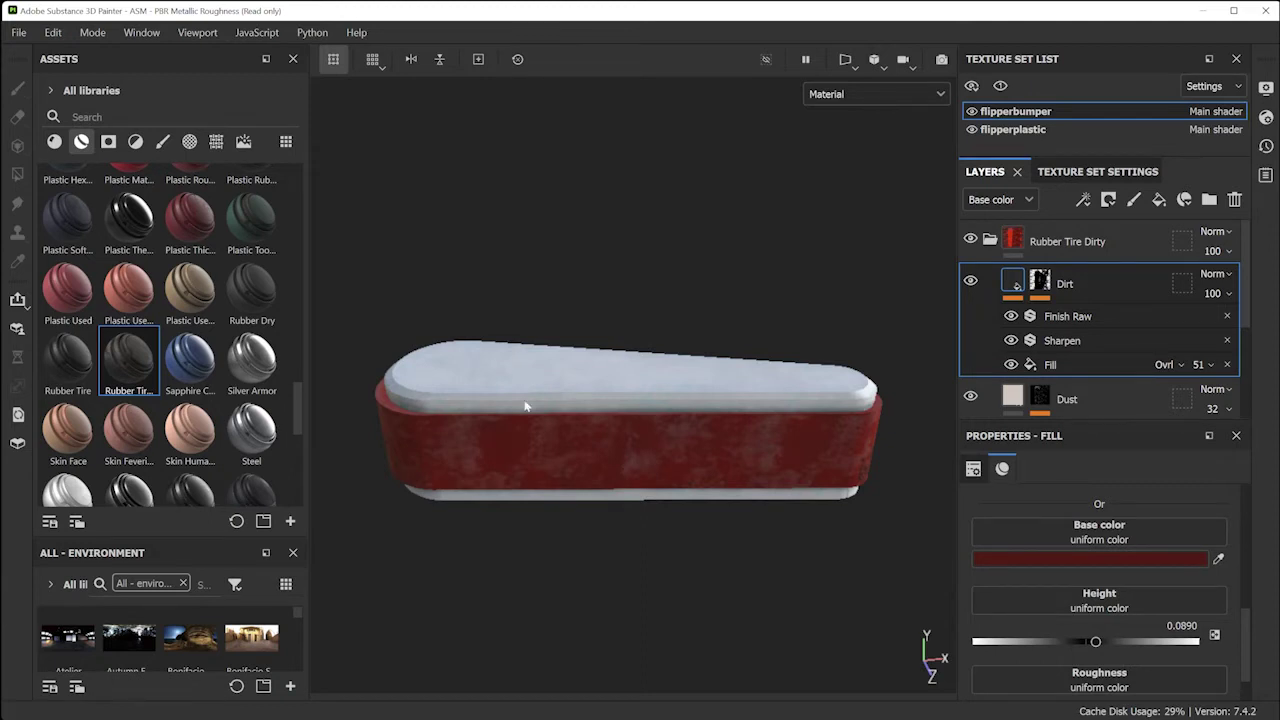
{"action": "left_click", "coordinate": [18, 32]}
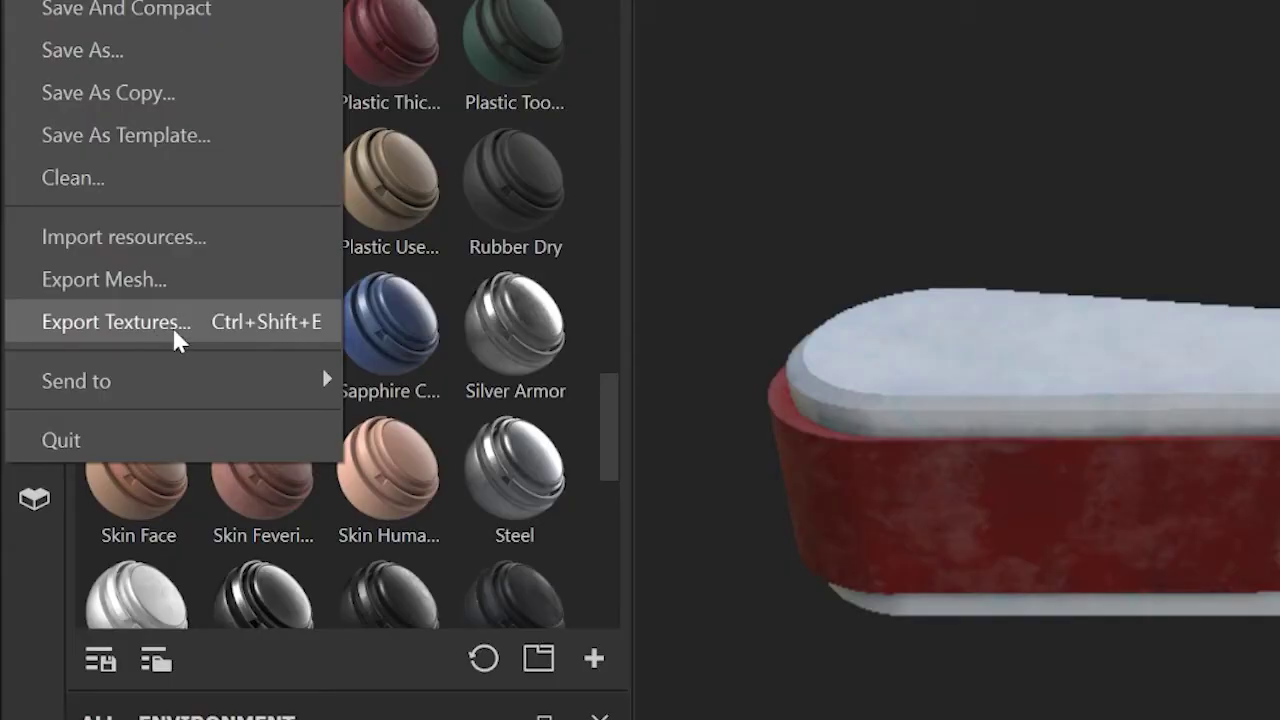
{"action": "left_click", "coordinate": [172, 327]}
{"action": "left_click", "coordinate": [748, 139]}
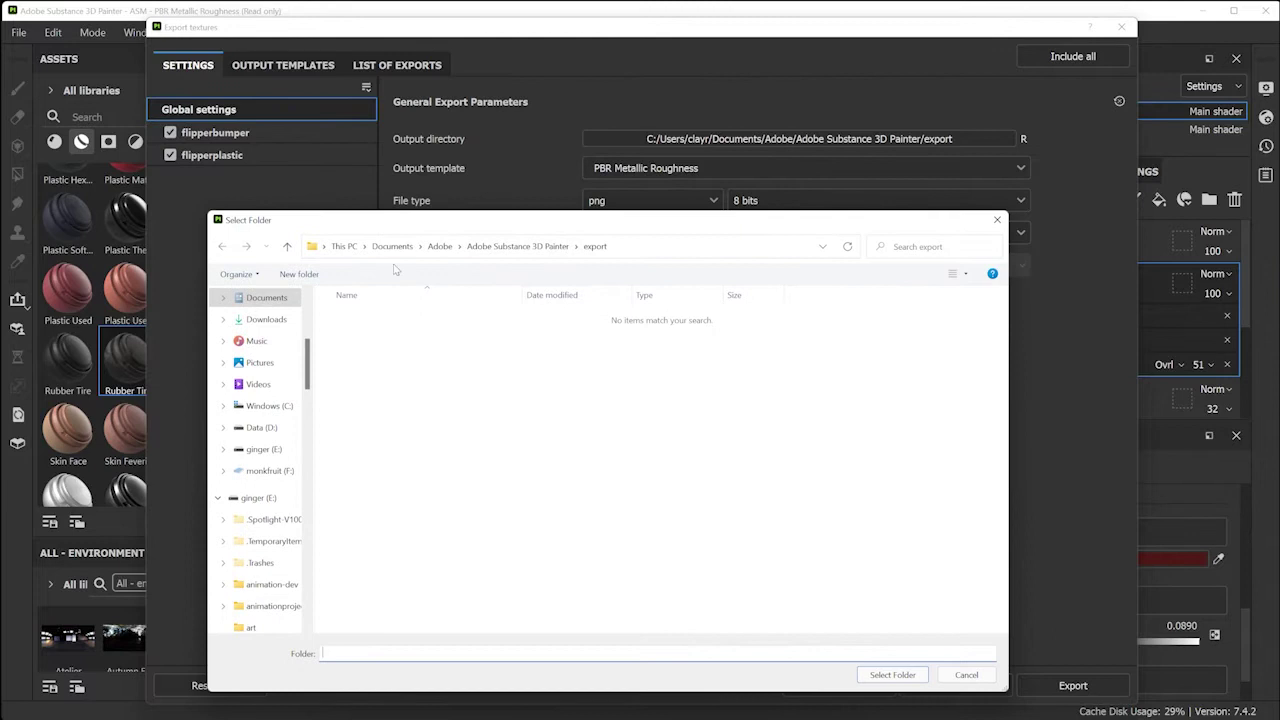
{"action": "scroll", "coordinate": [255, 566], "scroll_direction": "down", "scroll_amount": 1}
{"action": "left_click", "coordinate": [262, 563]}
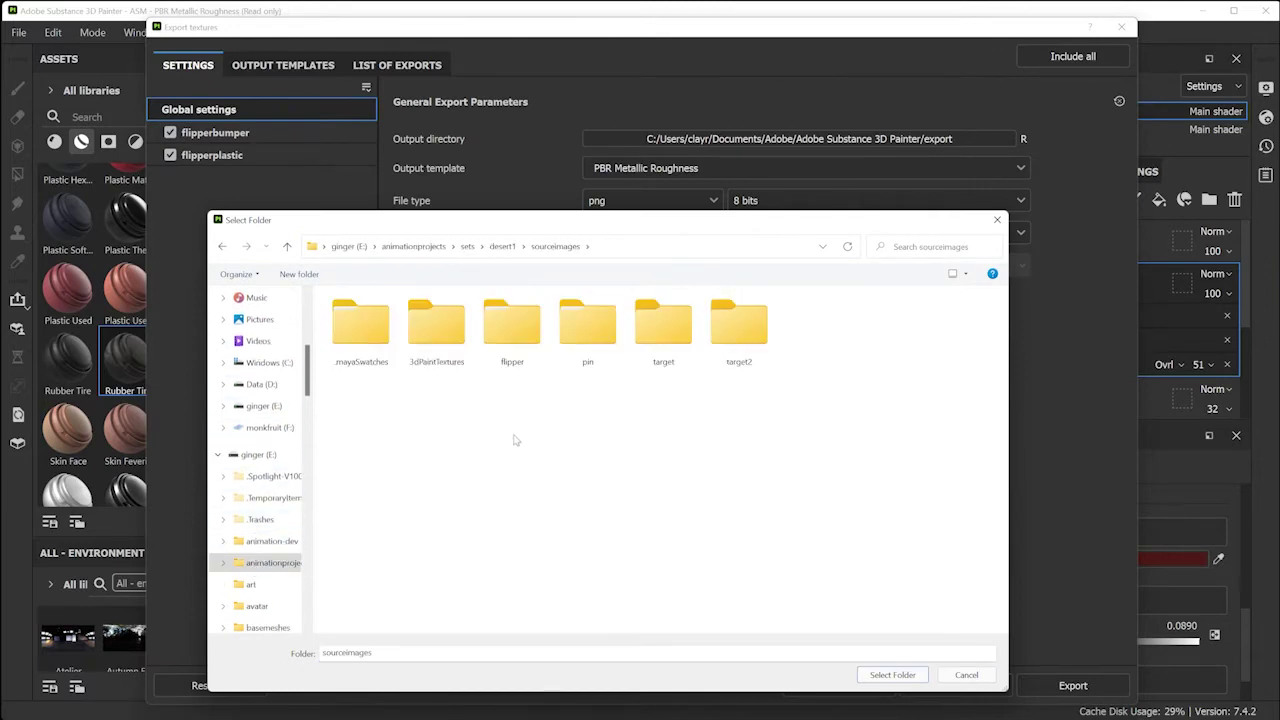
Create a new folder named substance inside sourceimages
{"action": "left_click", "coordinate": [298, 273]}
{"action": "type", "text": "substance"}
{"action": "key", "text": "Return"}
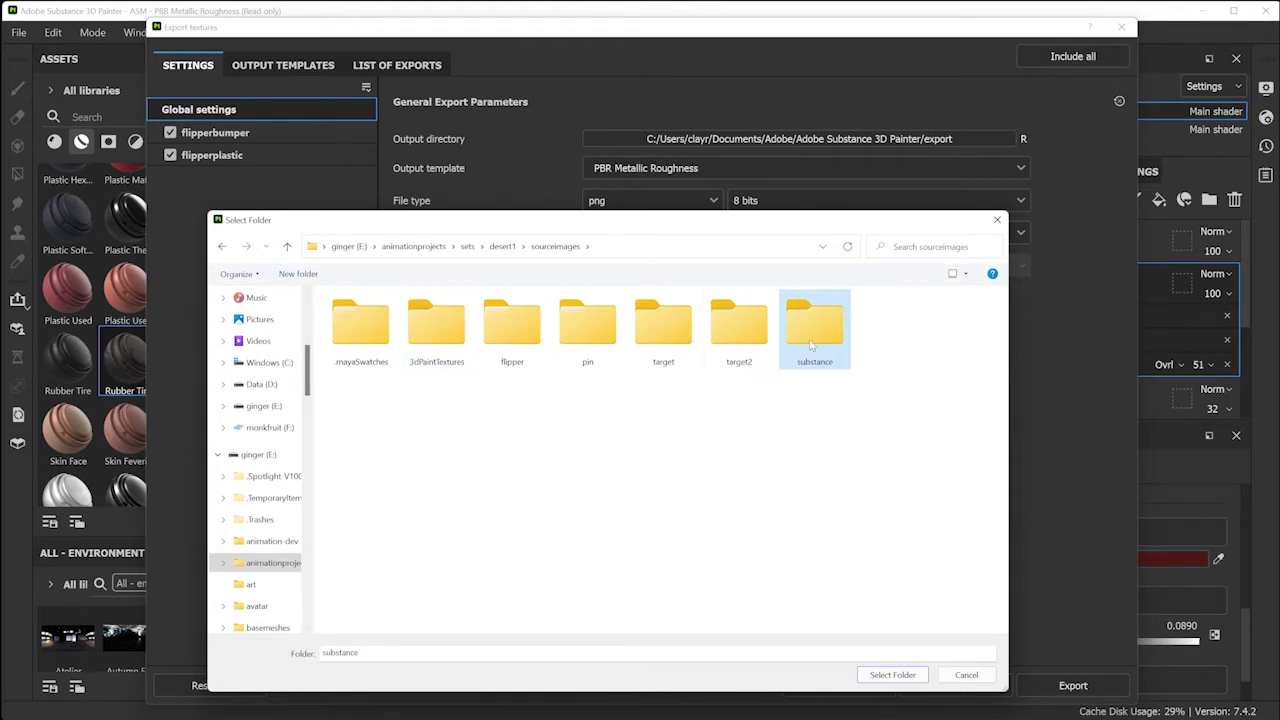
Create a folder named flipper inside the substance folder and choose it as the export output directory
{"action": "double_click", "coordinate": [813, 335]}
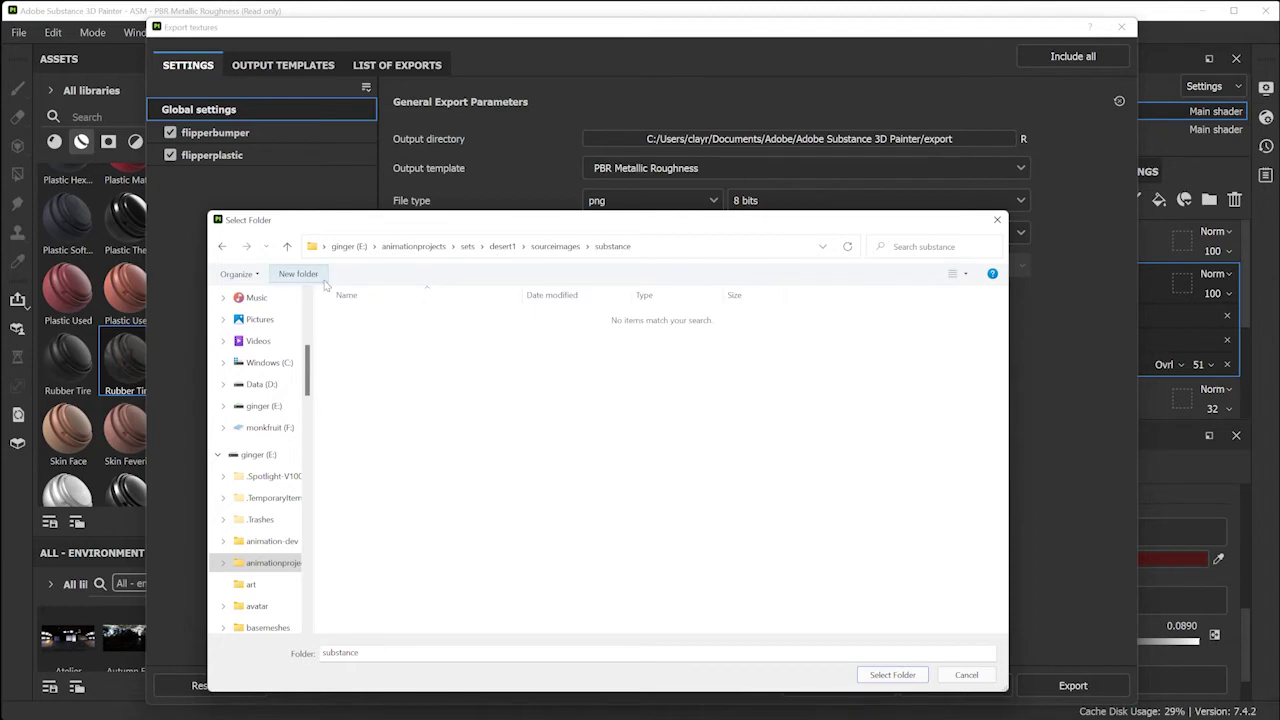
{"action": "left_click", "coordinate": [306, 278]}
{"action": "type", "text": "flipper"}
{"action": "key", "text": "Return"}
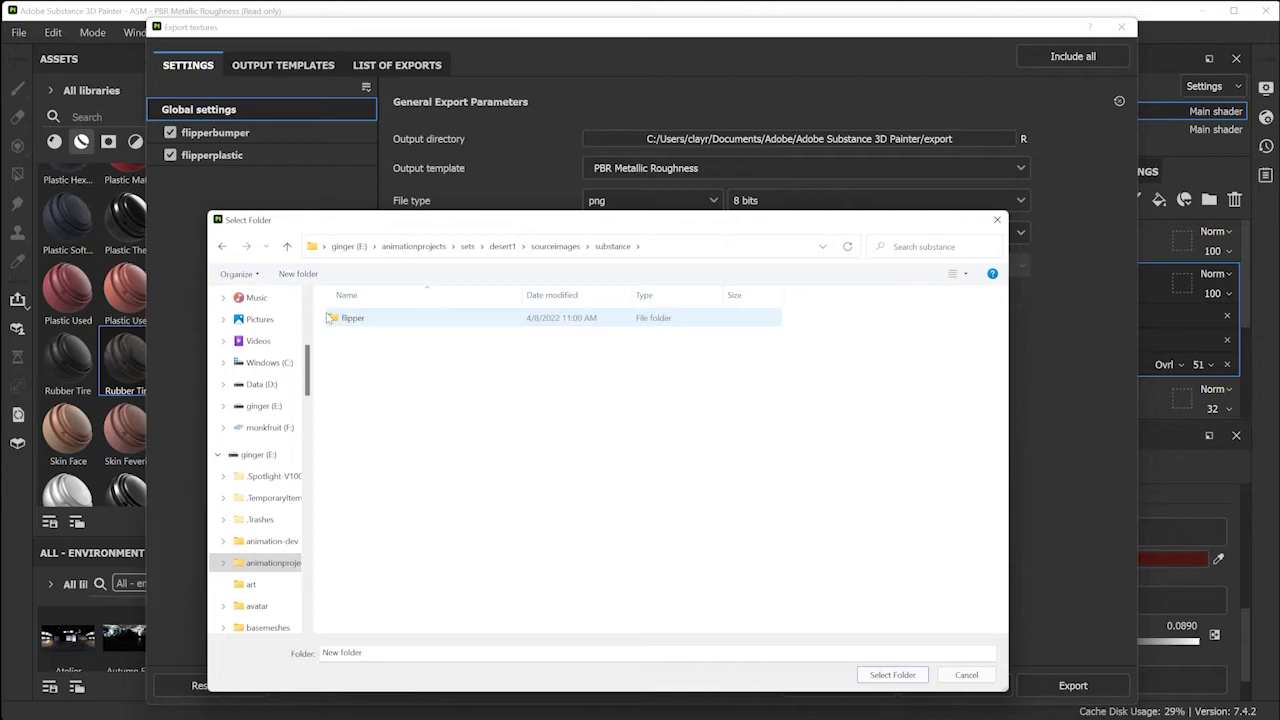
{"action": "double_click", "coordinate": [345, 317]}
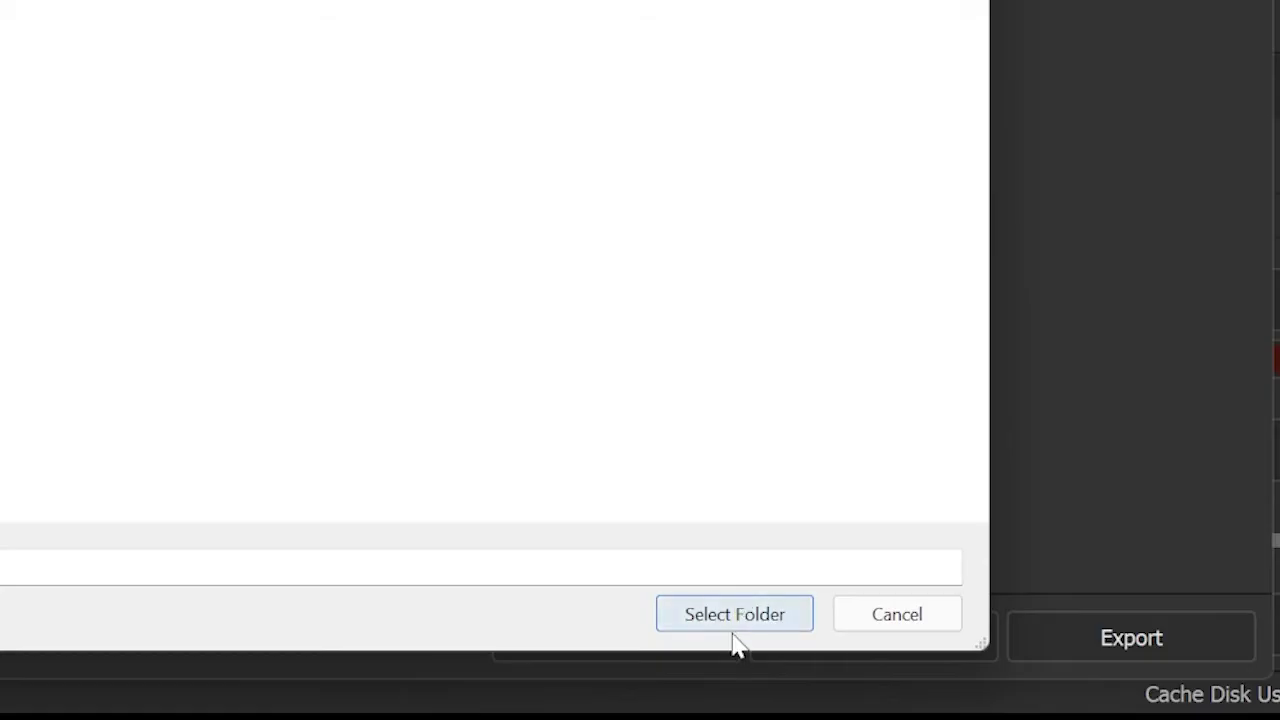
{"action": "left_click", "coordinate": [892, 674]}
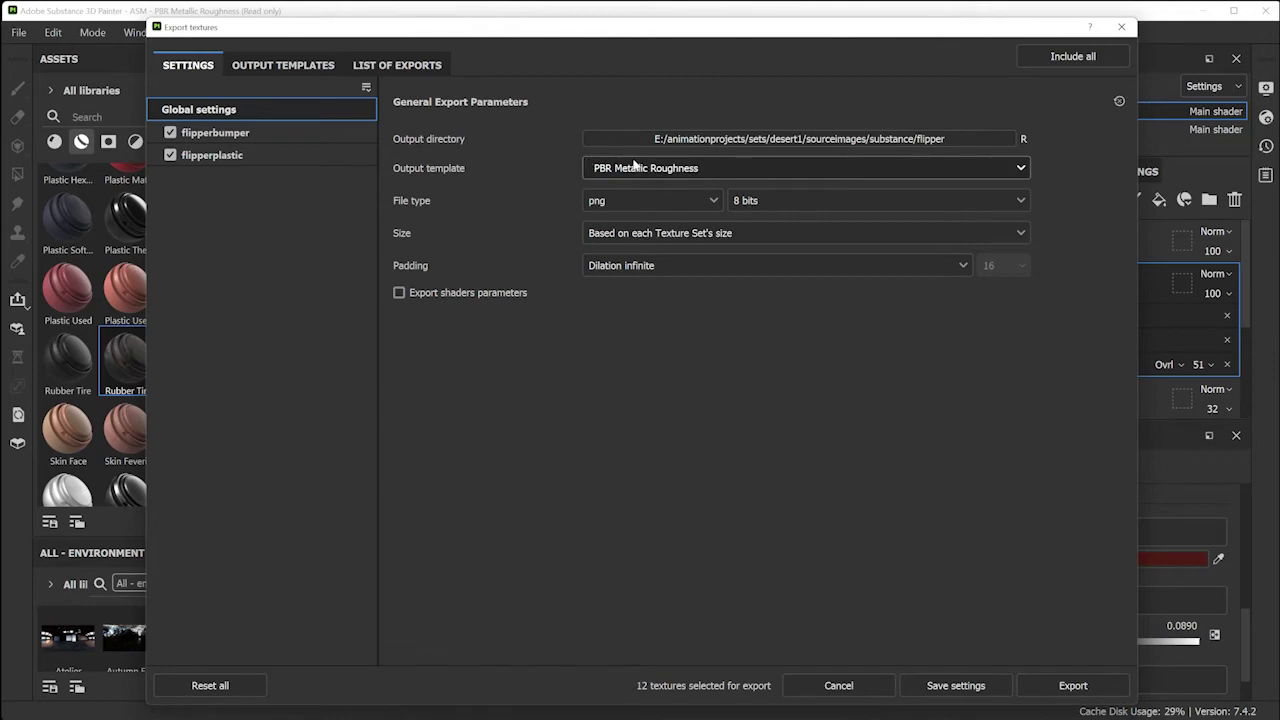
Review the available output template presets for the different renderers and game engines
{"action": "left_click", "coordinate": [815, 166]}
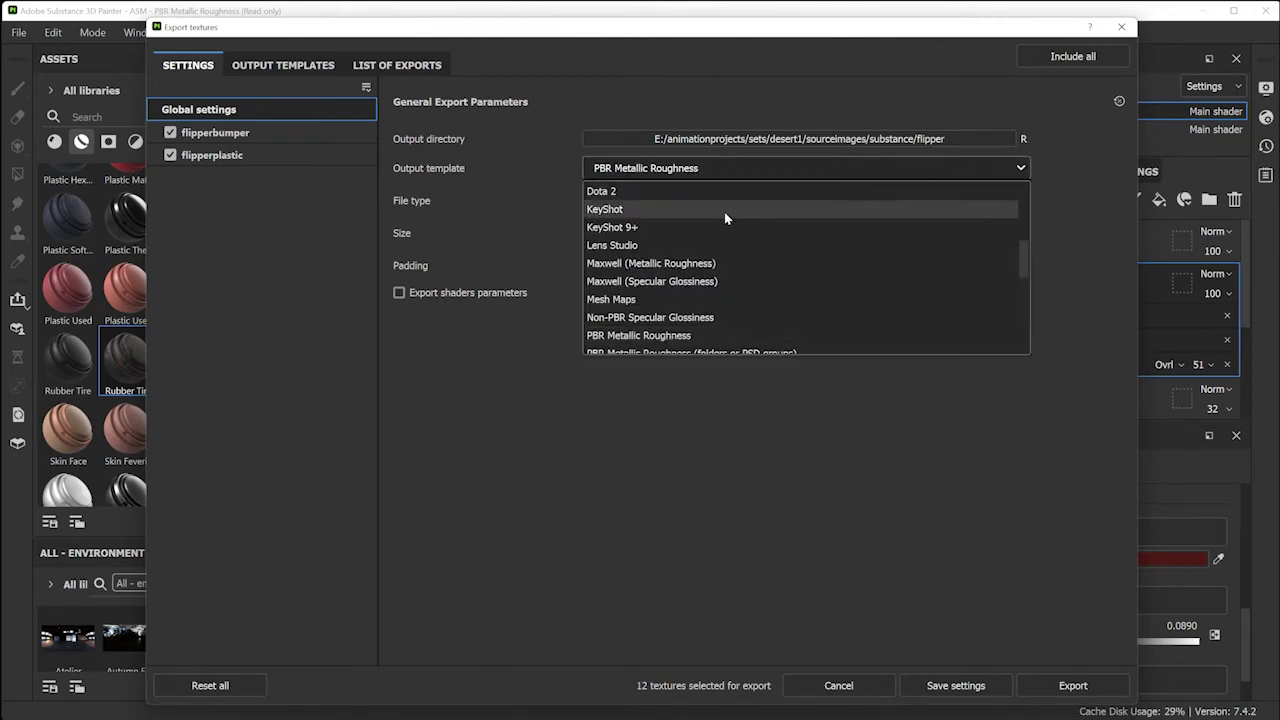
{"action": "scroll", "coordinate": [726, 217], "scroll_direction": "up", "scroll_amount": 3}
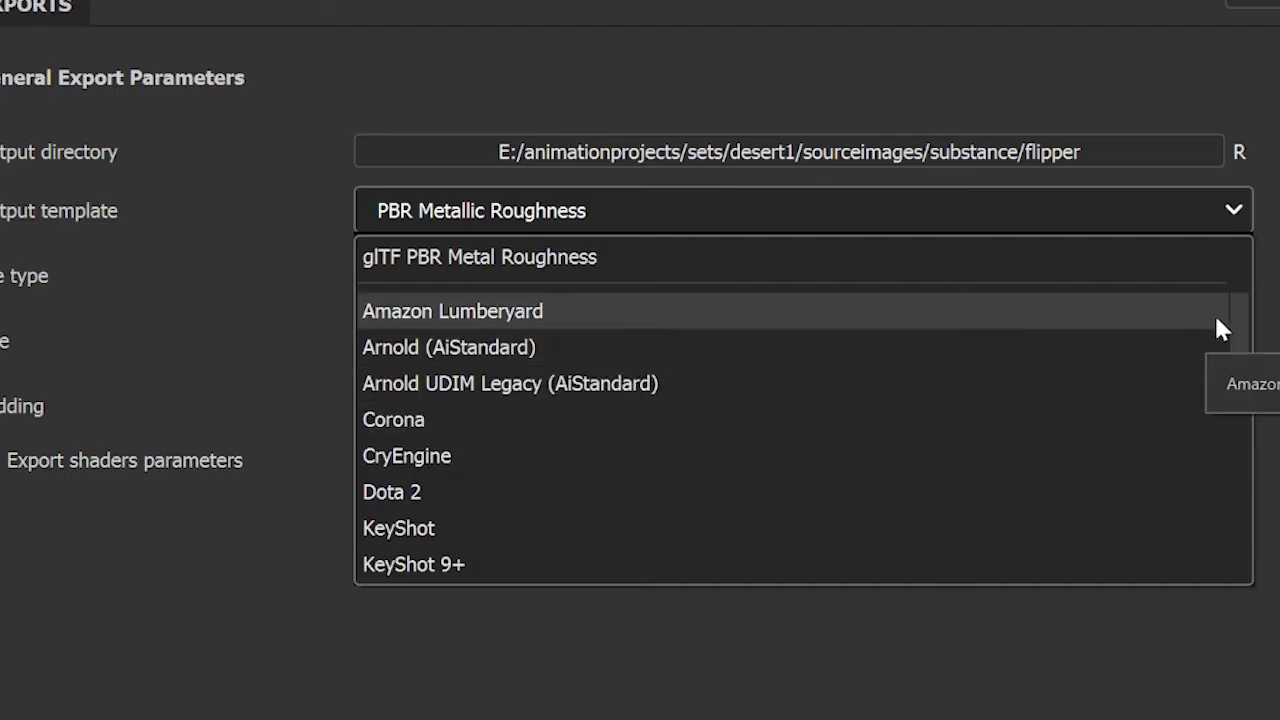
{"action": "left_click_drag", "start_coordinate": [1237, 354], "coordinate": [1232, 490]}
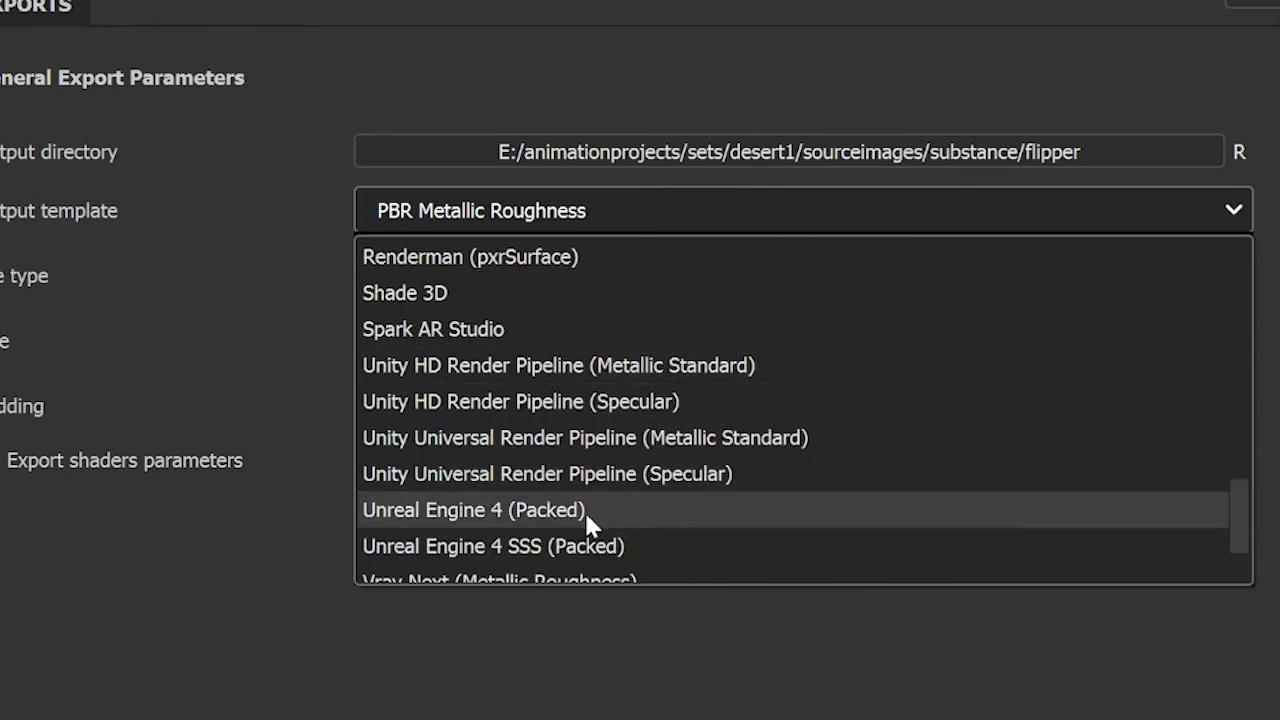
{"action": "scroll", "coordinate": [590, 525], "scroll_direction": "down", "scroll_amount": 2}
{"action": "left_click", "coordinate": [166, 229]}
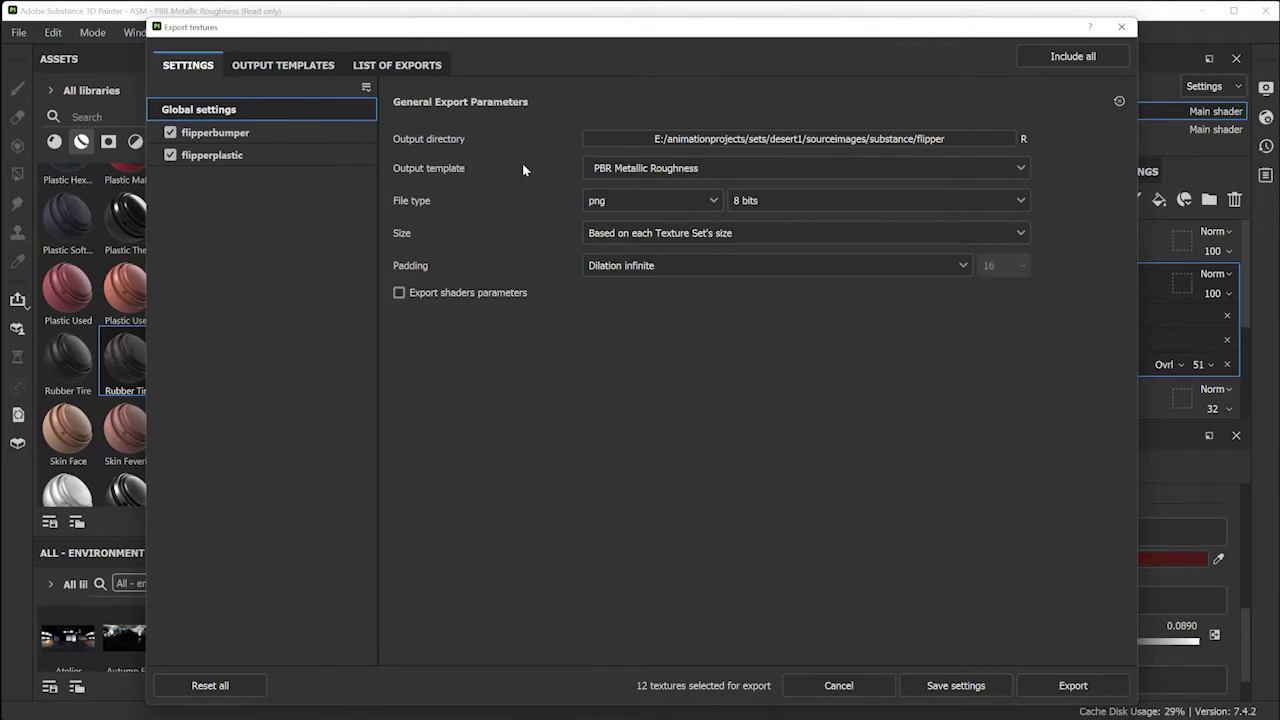
{"action": "left_click", "coordinate": [656, 168]}
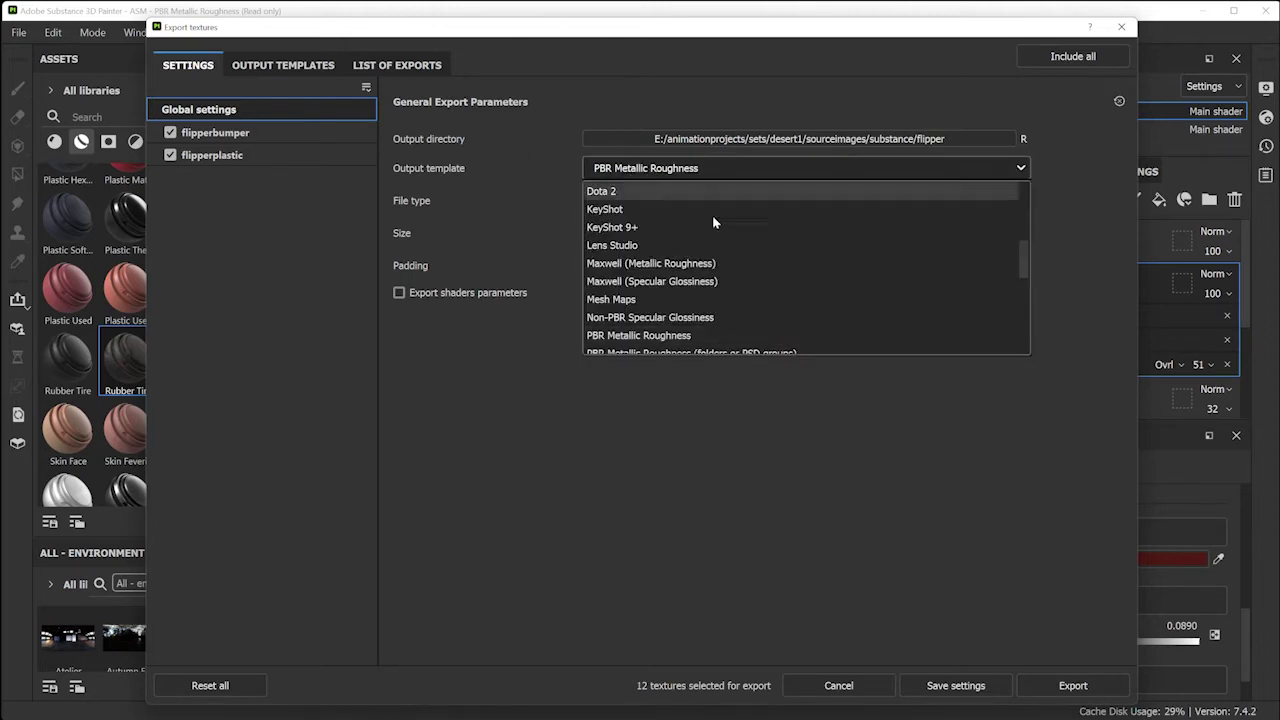
{"action": "left_click_drag", "start_coordinate": [1015, 253], "coordinate": [1019, 323]}
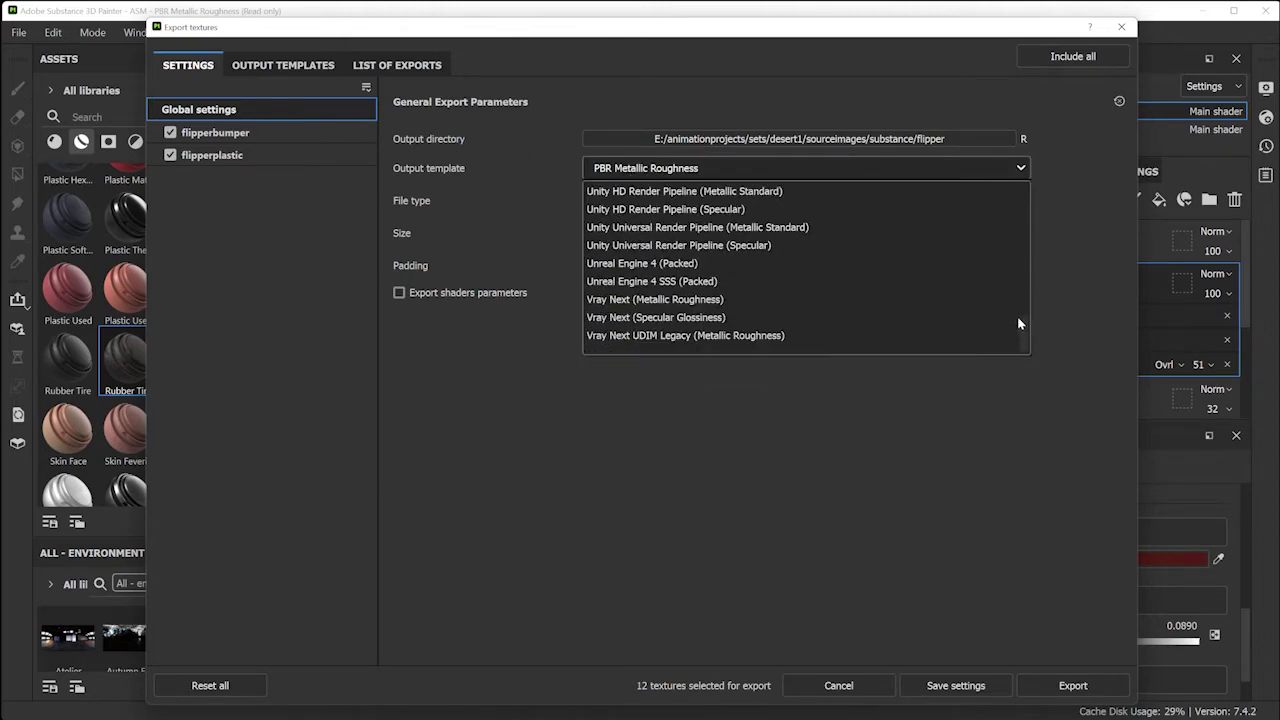
{"action": "scroll", "coordinate": [850, 280], "scroll_direction": "up", "scroll_amount": 1}
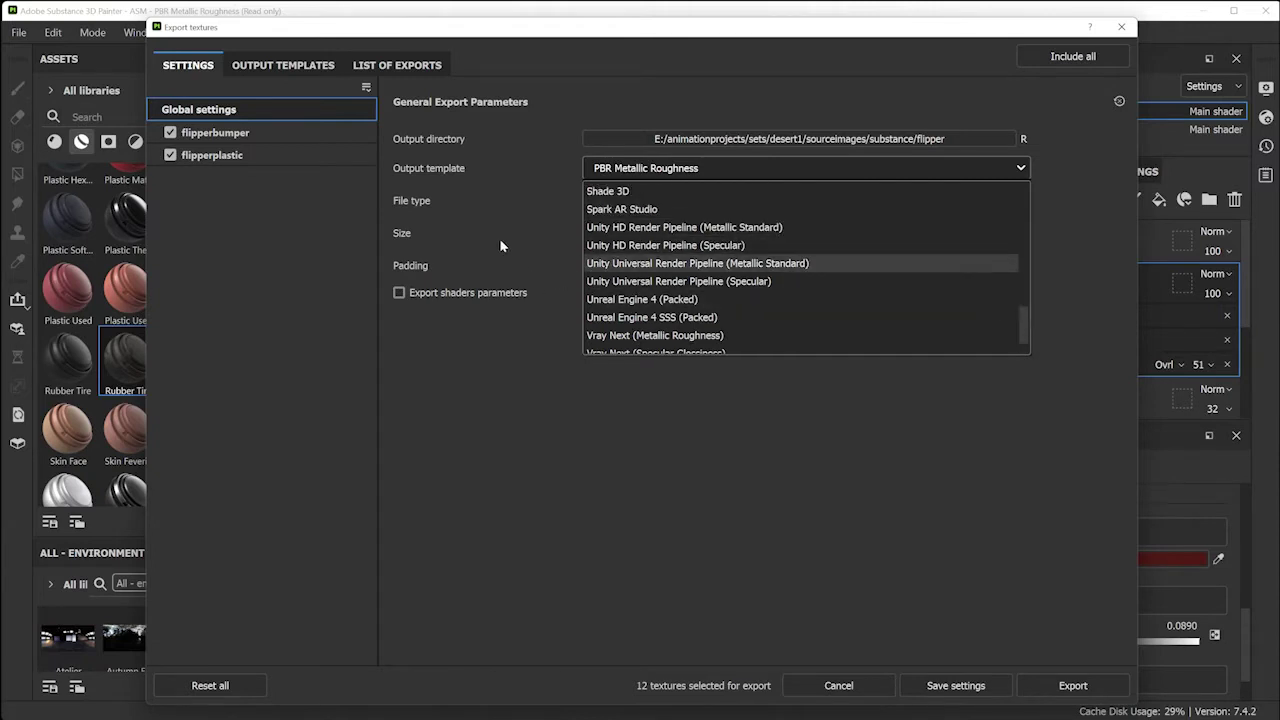
{"action": "scroll", "coordinate": [929, 266], "scroll_direction": "up", "scroll_amount": 8}
{"action": "scroll", "coordinate": [1016, 212], "scroll_direction": "down", "scroll_amount": 3}
{"action": "left_click", "coordinate": [493, 189]}
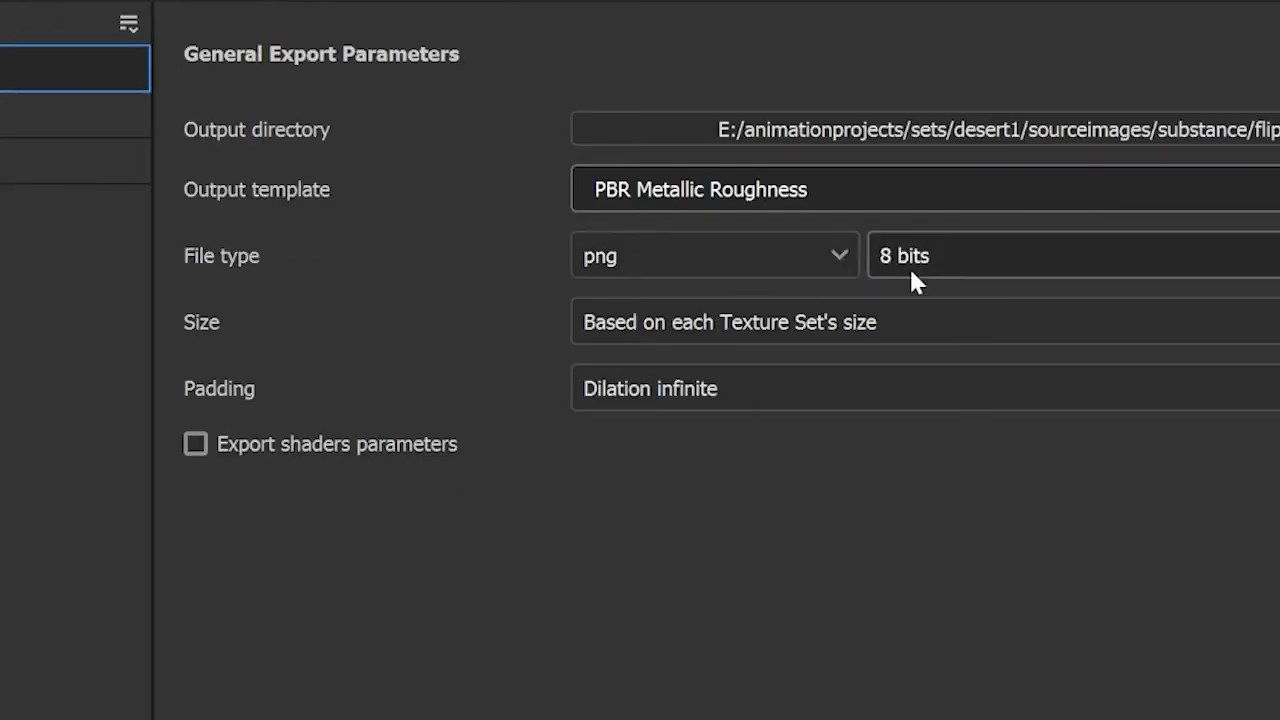
Check the export size options and export both texture sets as 8-bit png with the PBR Metallic Roughness template at each texture set's size
{"action": "left_click", "coordinate": [718, 322]}
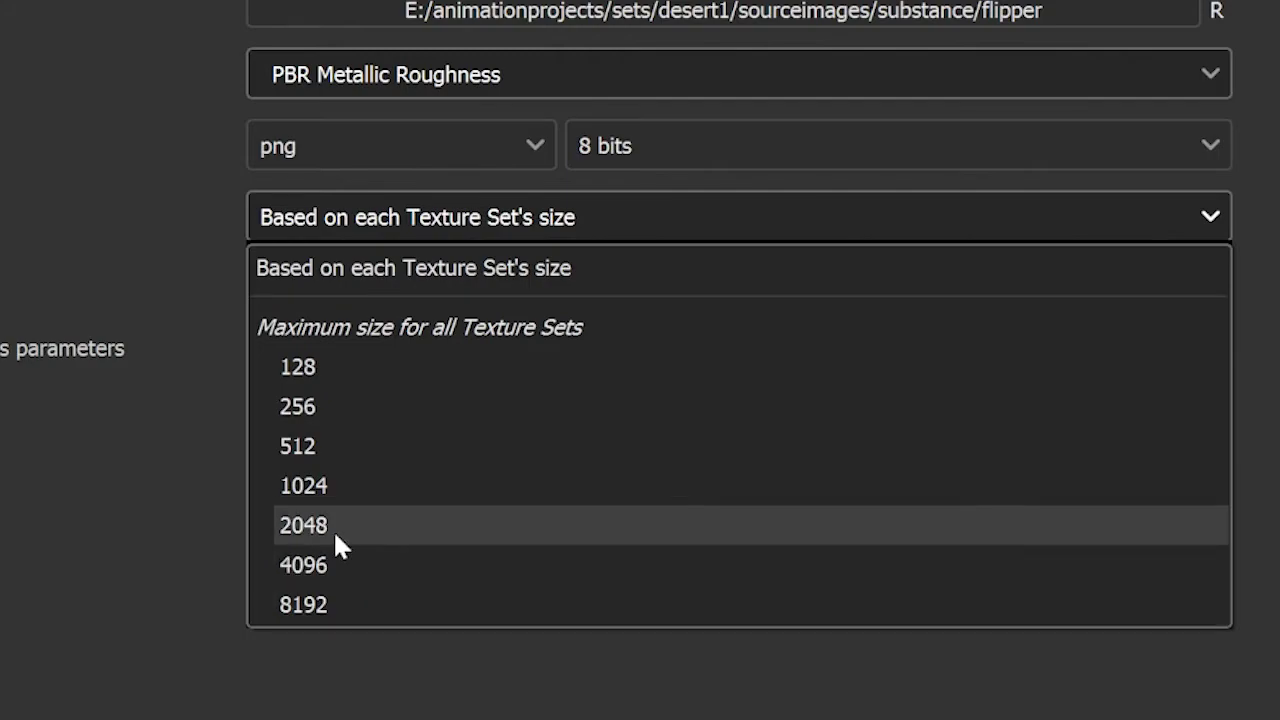
{"action": "left_click", "coordinate": [100, 329]}
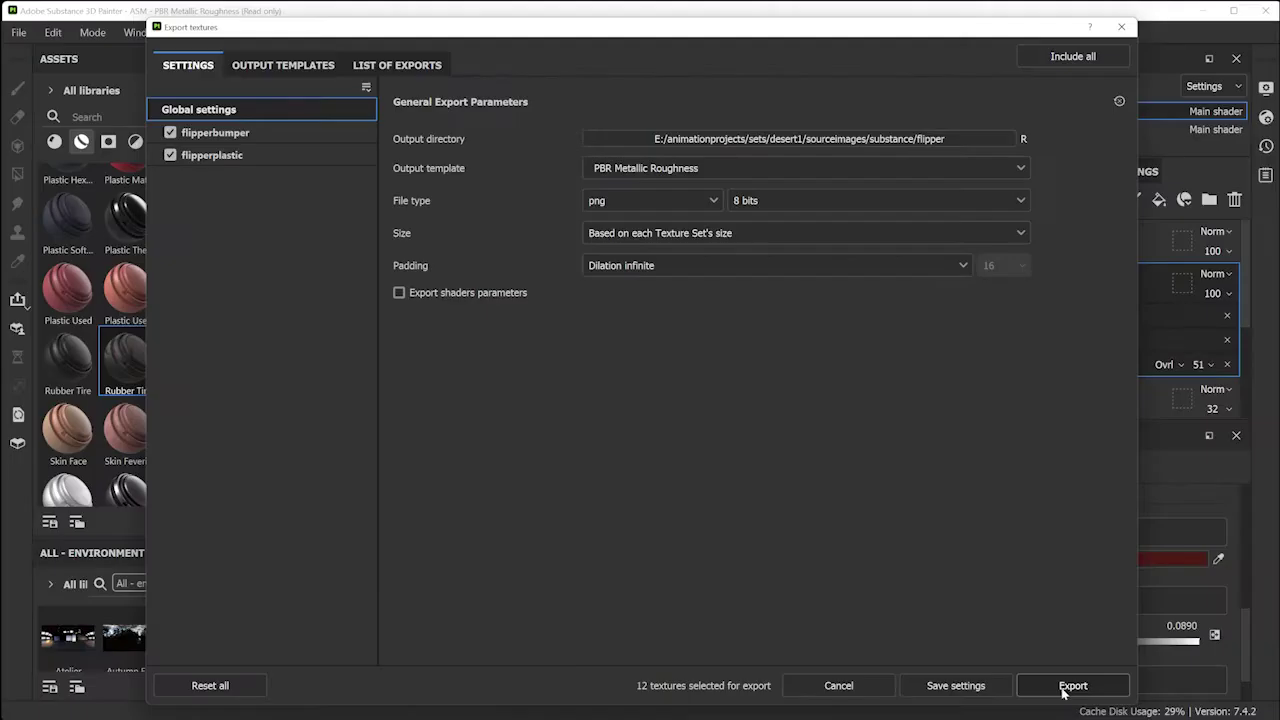
{"action": "left_click", "coordinate": [1069, 686]}
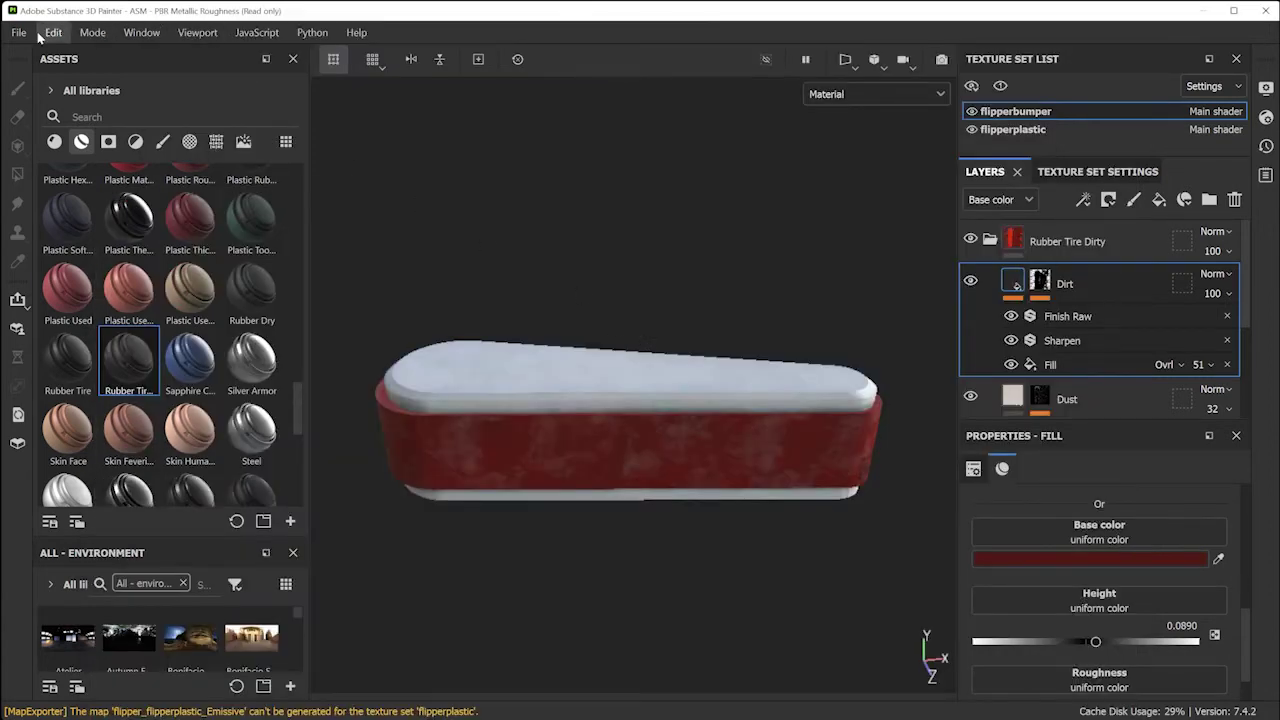
Save the project as flipper2 in the animationprojects/substance/stingy folder
{"action": "left_click", "coordinate": [19, 35]}
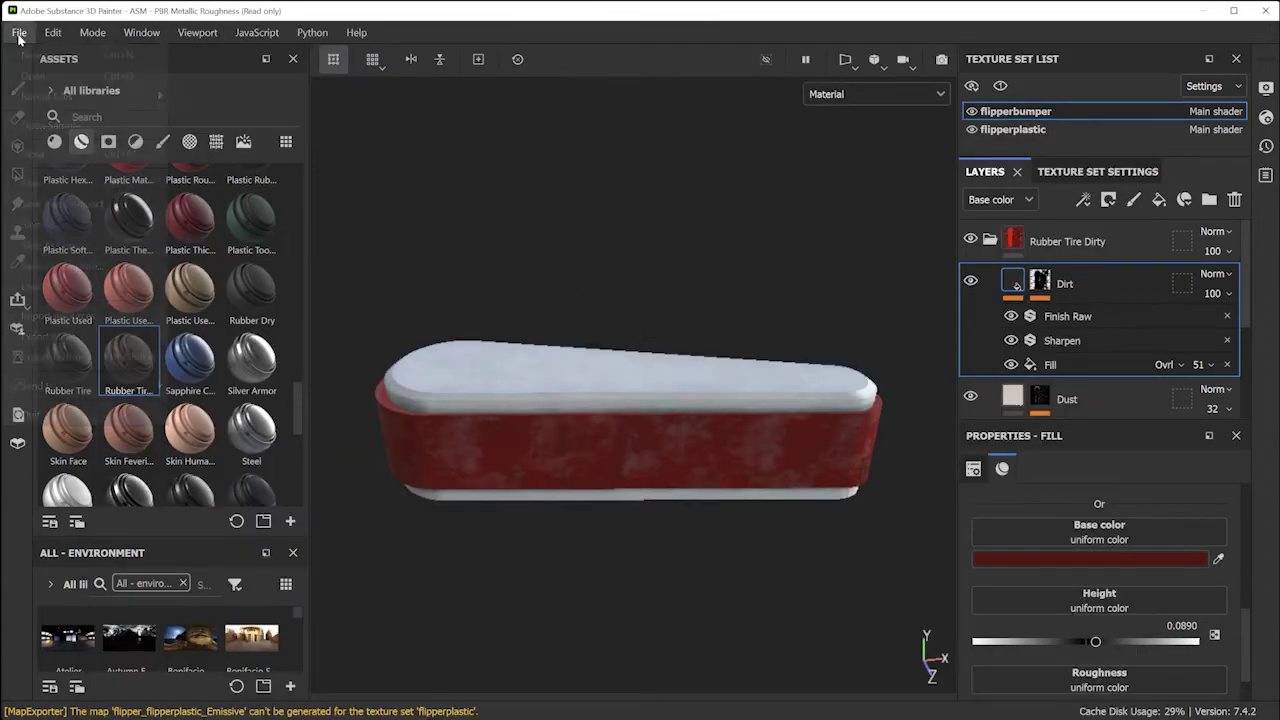
{"action": "left_click", "coordinate": [53, 184]}
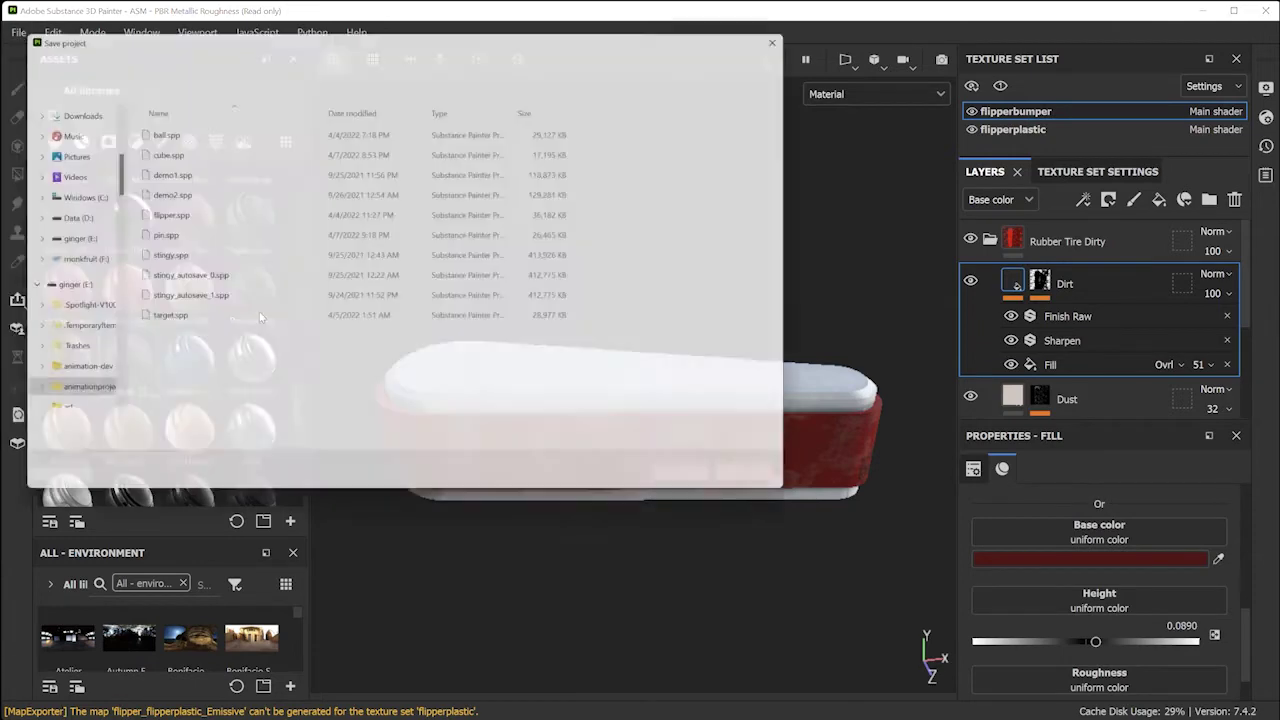
{"action": "type", "text": "fla"}
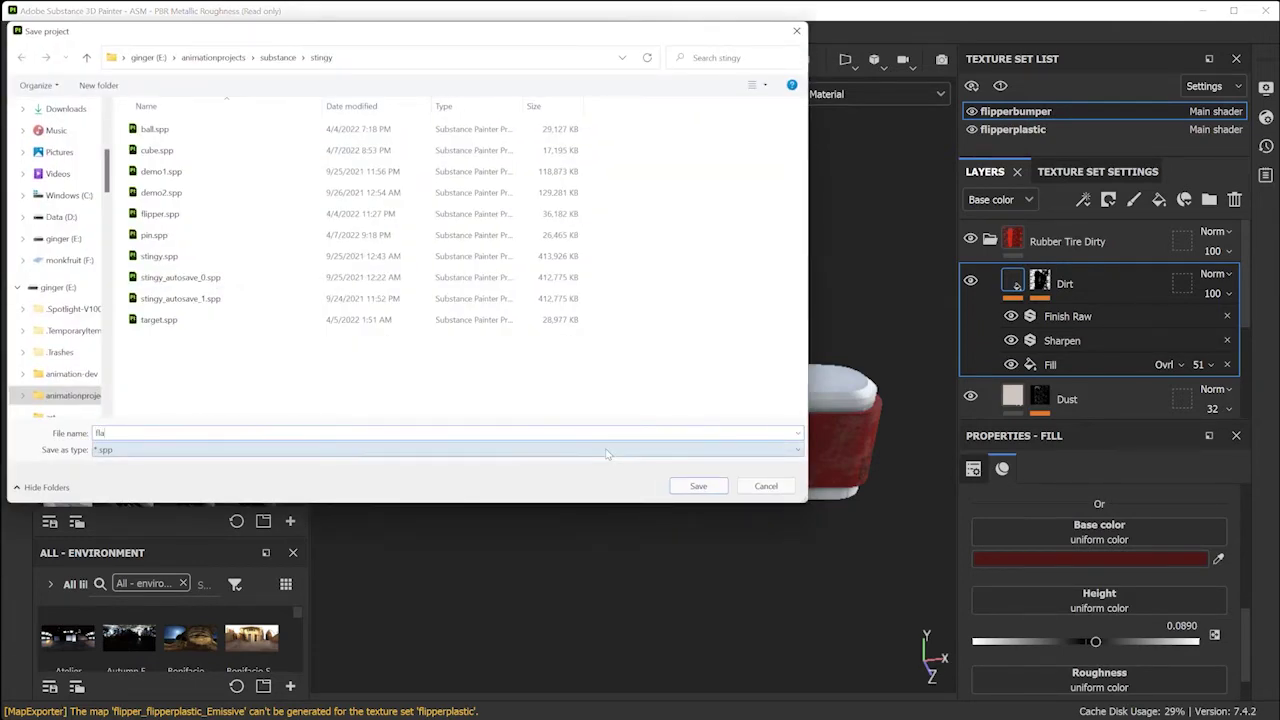
{"action": "key", "text": "BackSpace"}
{"action": "type", "text": "ipp"}
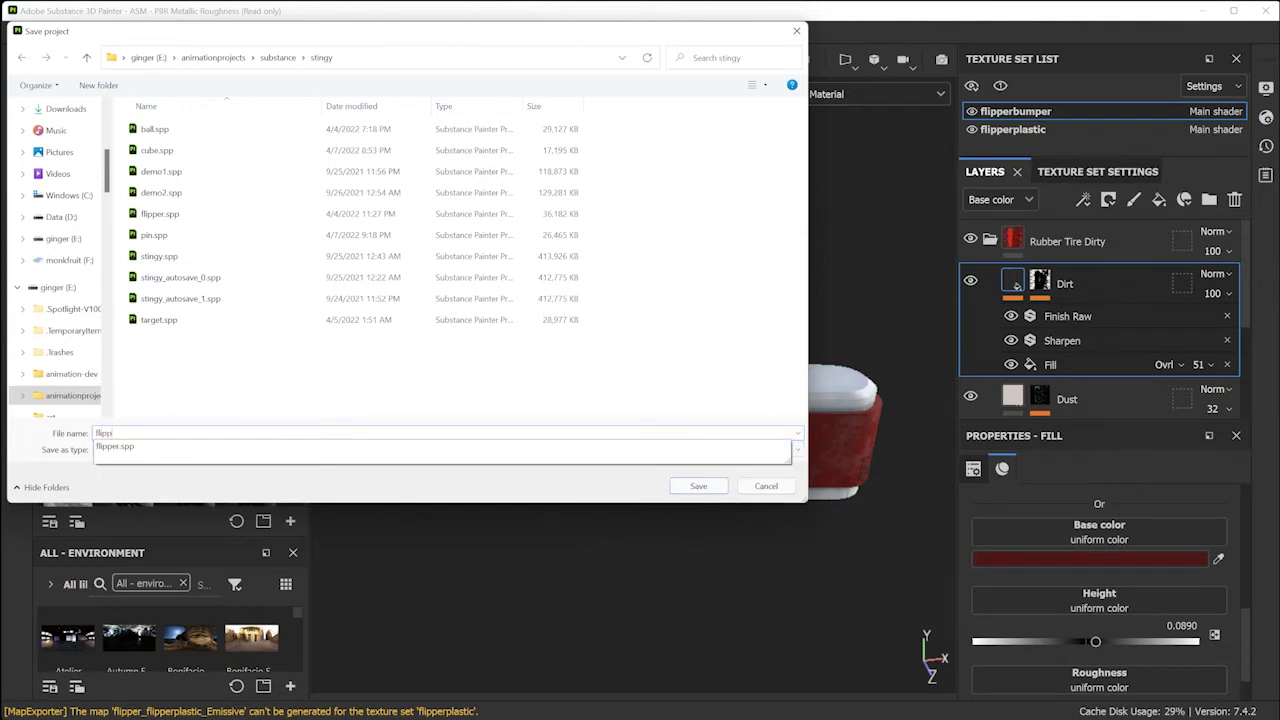
{"action": "type", "text": "er2"}
{"action": "key", "text": "BackSpace"}
{"action": "key", "text": "BackSpace"}
{"action": "key", "text": "BackSpace"}
{"action": "key", "text": "BackSpace"}
{"action": "key", "text": "BackSpace"}
{"action": "type", "text": "pper2"}
{"action": "key", "text": "Return"}
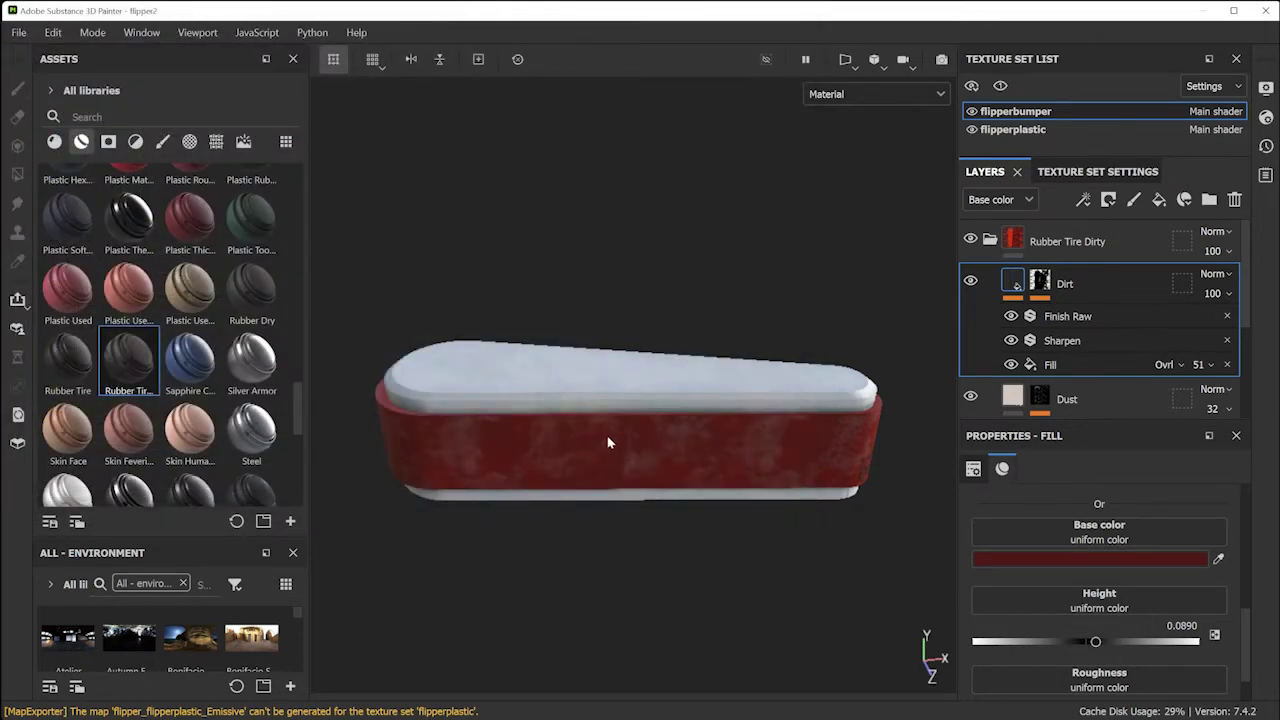
Create a new project from the mesh pin.fbx in the desert1 scenes folder
{"action": "left_click", "coordinate": [19, 36]}
{"action": "left_click", "coordinate": [31, 55]}
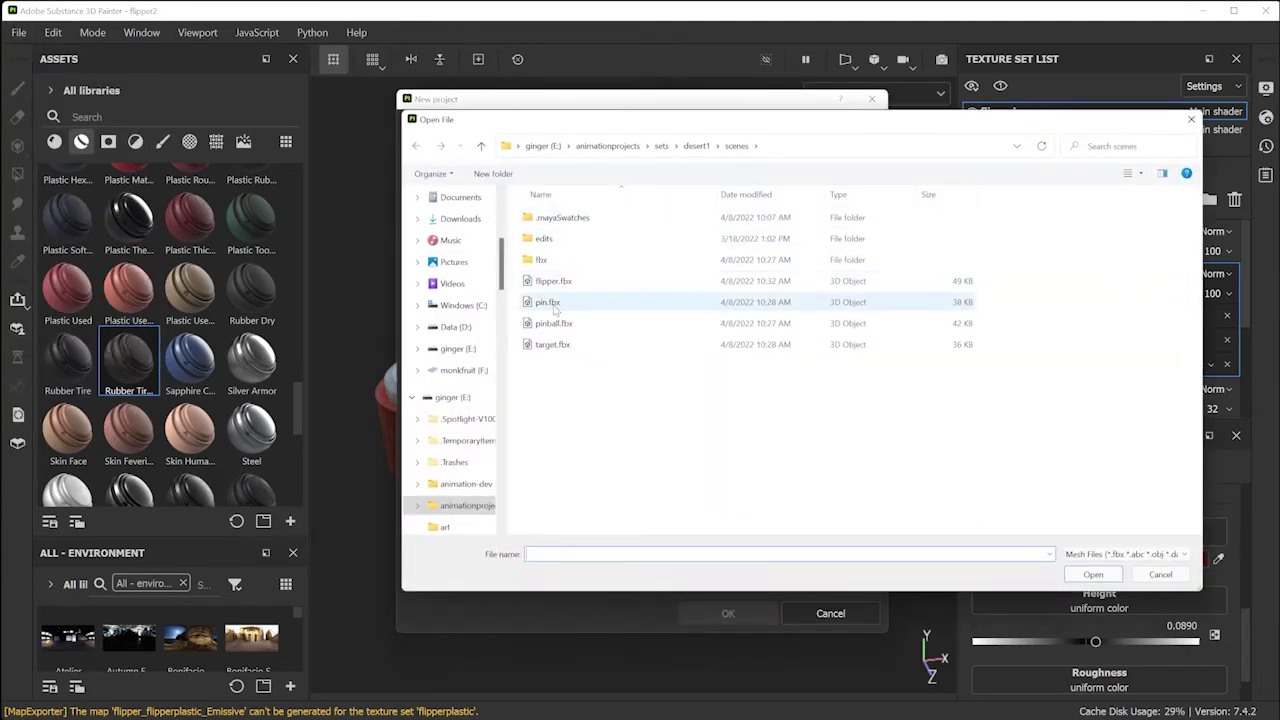
{"action": "left_click", "coordinate": [554, 305]}
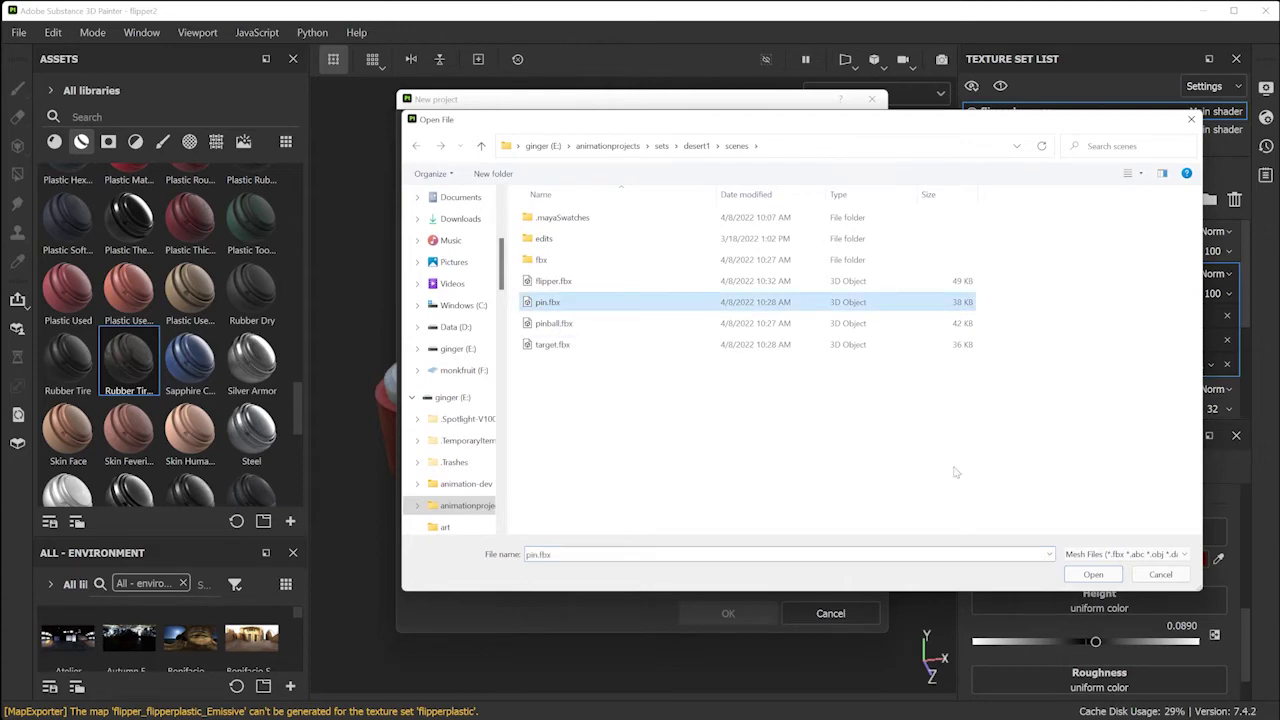
{"action": "left_click", "coordinate": [1092, 575]}
{"action": "left_click", "coordinate": [733, 612]}
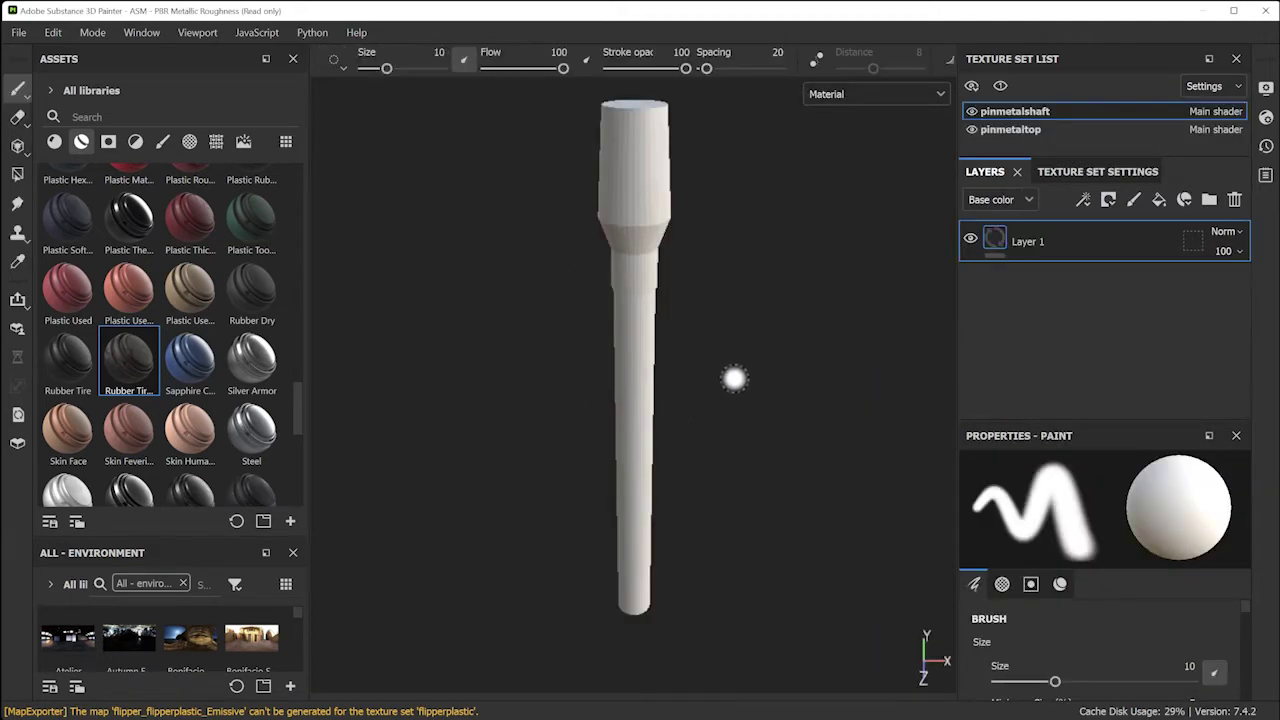
Toggle the visibility of the pinmetaltop and pinmetalshaft texture sets to identify which part of the pin each covers
{"action": "left_click", "coordinate": [971, 129]}
{"action": "left_click", "coordinate": [971, 129]}
{"action": "left_click", "coordinate": [971, 111]}
{"action": "left_click", "coordinate": [972, 130]}
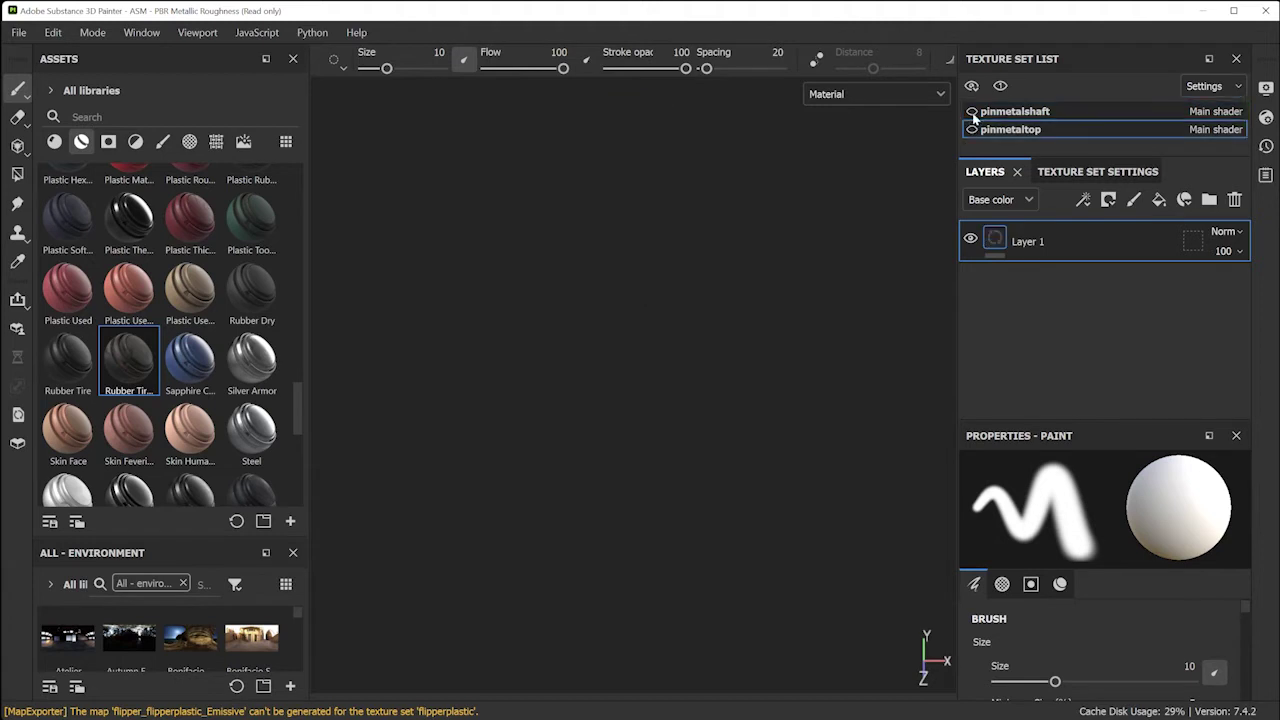
{"action": "left_click", "coordinate": [971, 111]}
{"action": "left_click", "coordinate": [971, 129]}
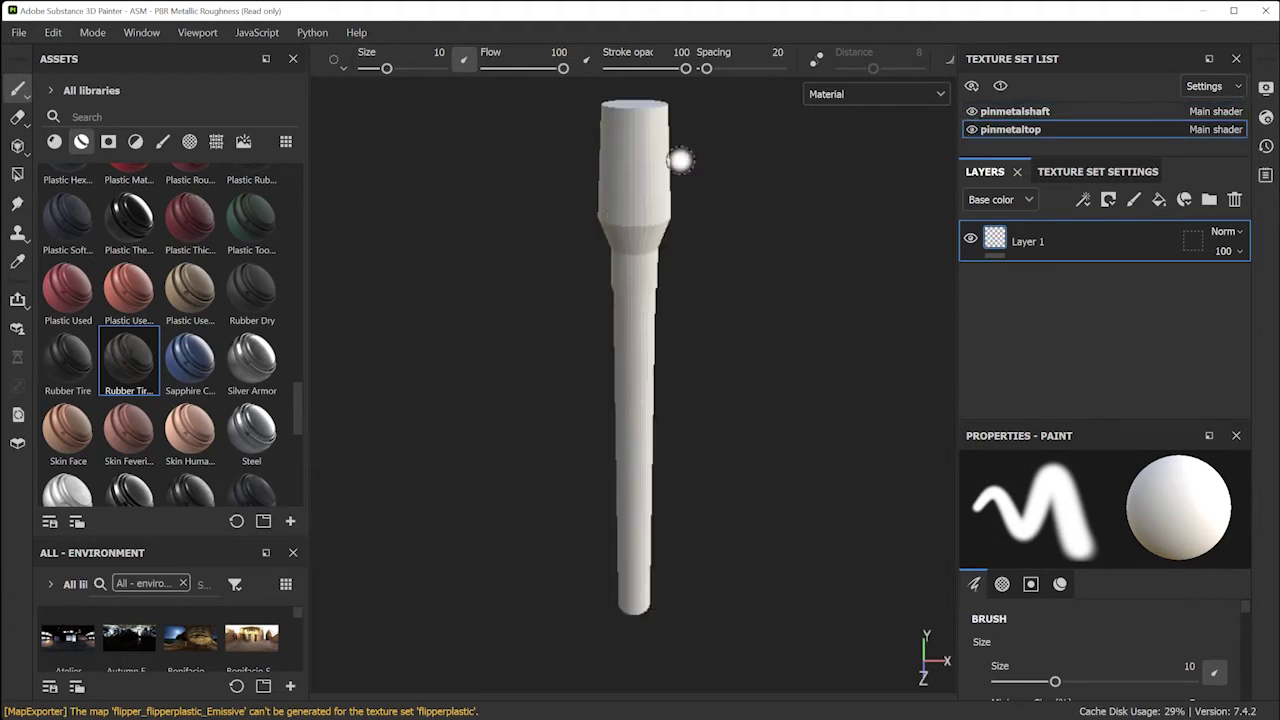
Bake all mesh maps for both pin texture sets at an output size of 512
{"action": "left_click", "coordinate": [1095, 174]}
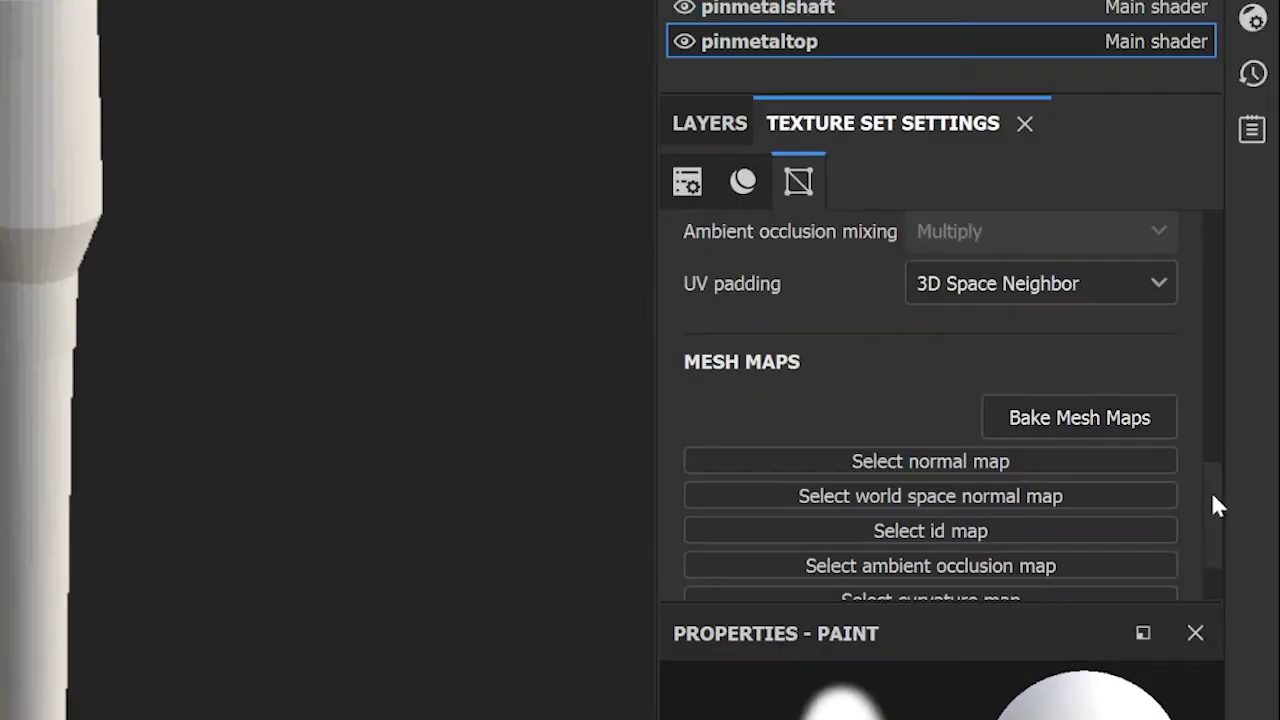
{"action": "left_click_drag", "start_coordinate": [1243, 360], "coordinate": [1210, 462]}
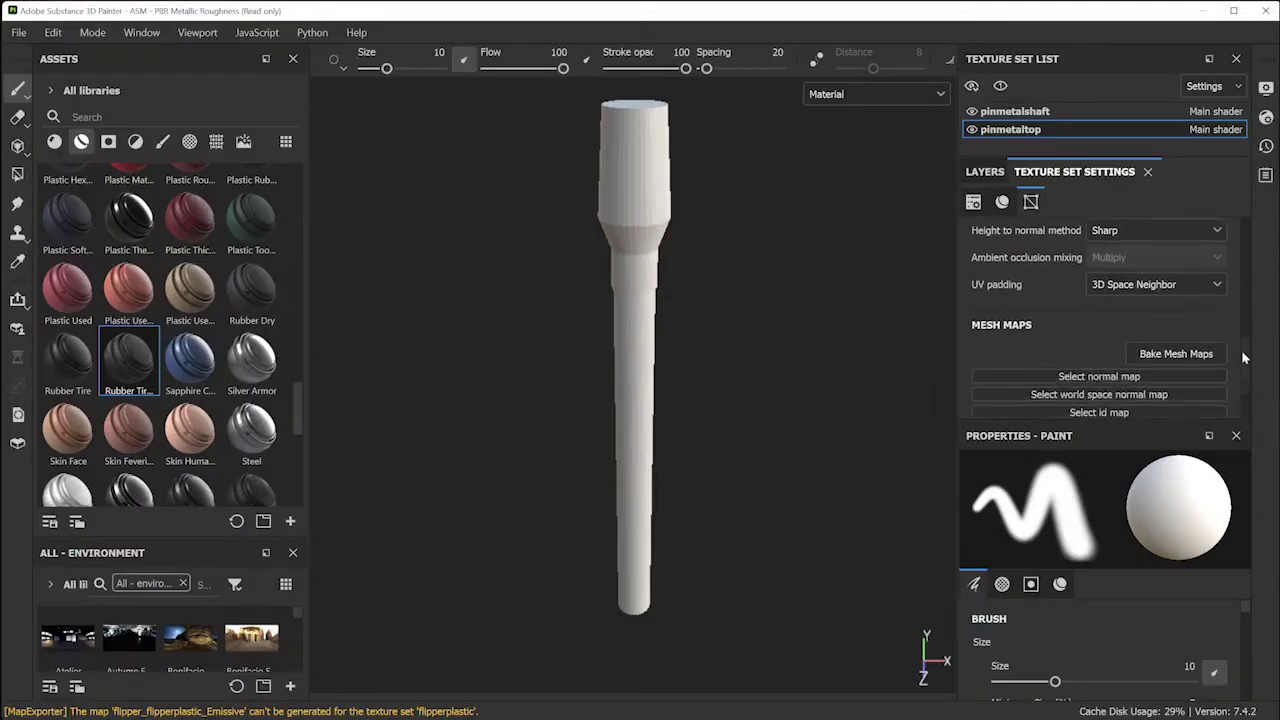
{"action": "scroll", "coordinate": [1208, 536], "scroll_direction": "down", "scroll_amount": 1}
{"action": "scroll", "coordinate": [1168, 530], "scroll_direction": "up", "scroll_amount": 1}
{"action": "left_click", "coordinate": [1194, 357]}
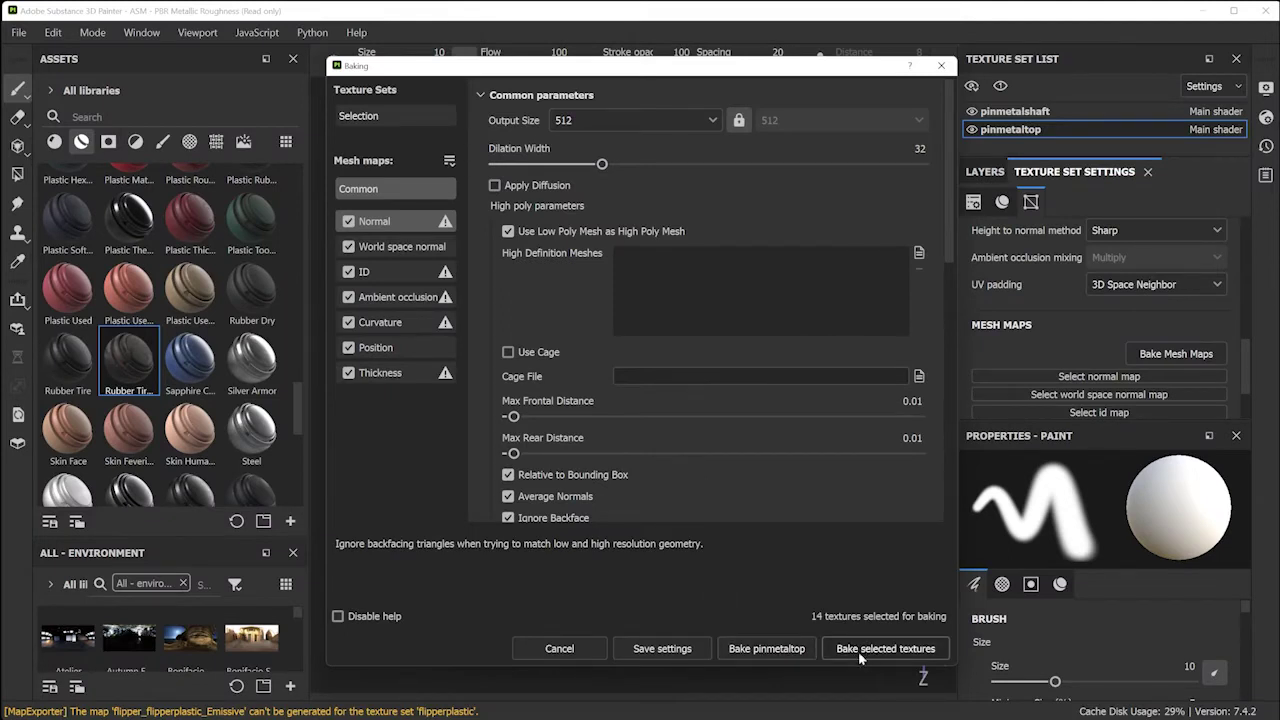
{"action": "left_click", "coordinate": [858, 651]}
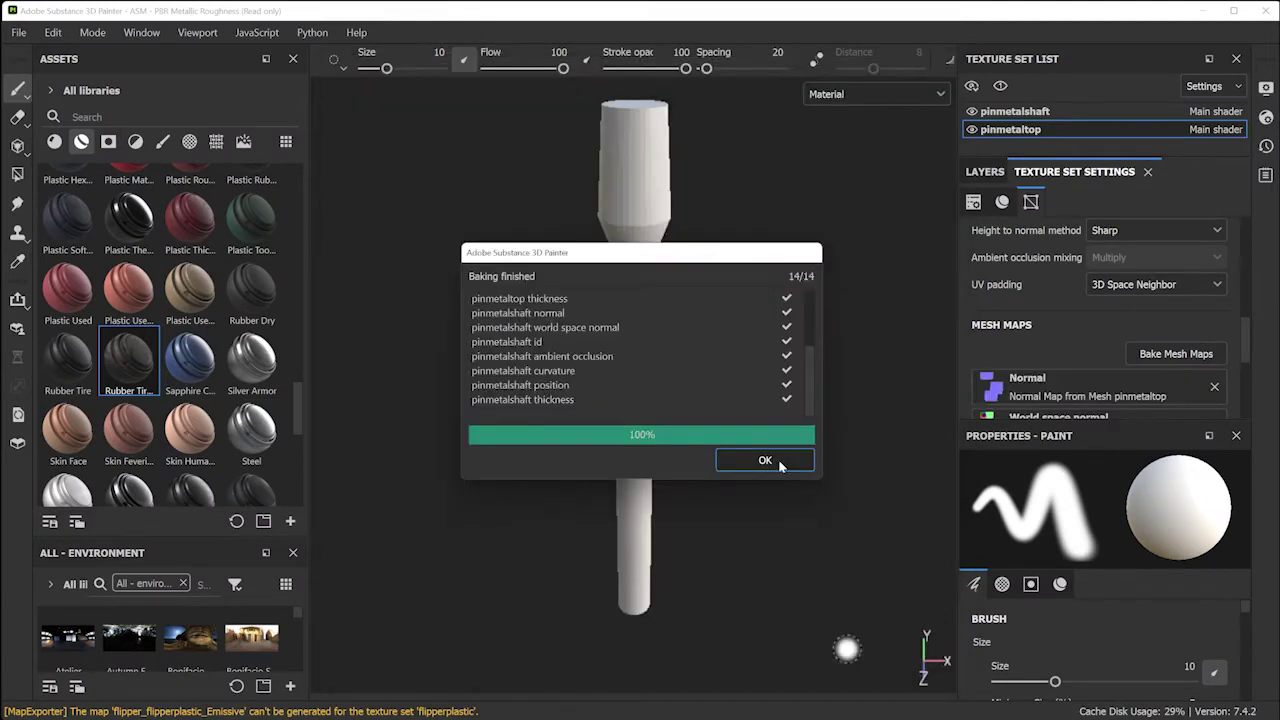
{"action": "left_click", "coordinate": [765, 460]}
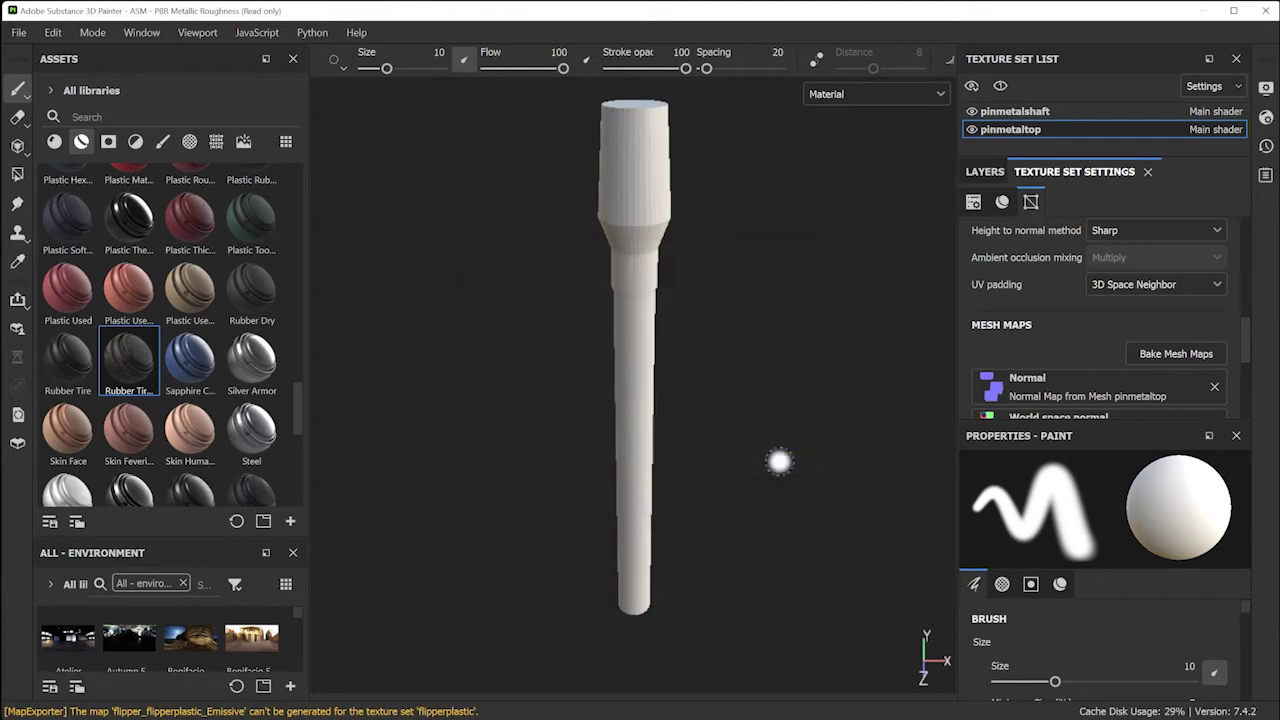
Apply the Bronze Armor smart material to the pin's shaft and inspect it from a slightly different angle
{"action": "left_click_drag", "start_coordinate": [298, 410], "coordinate": [560, 405]}
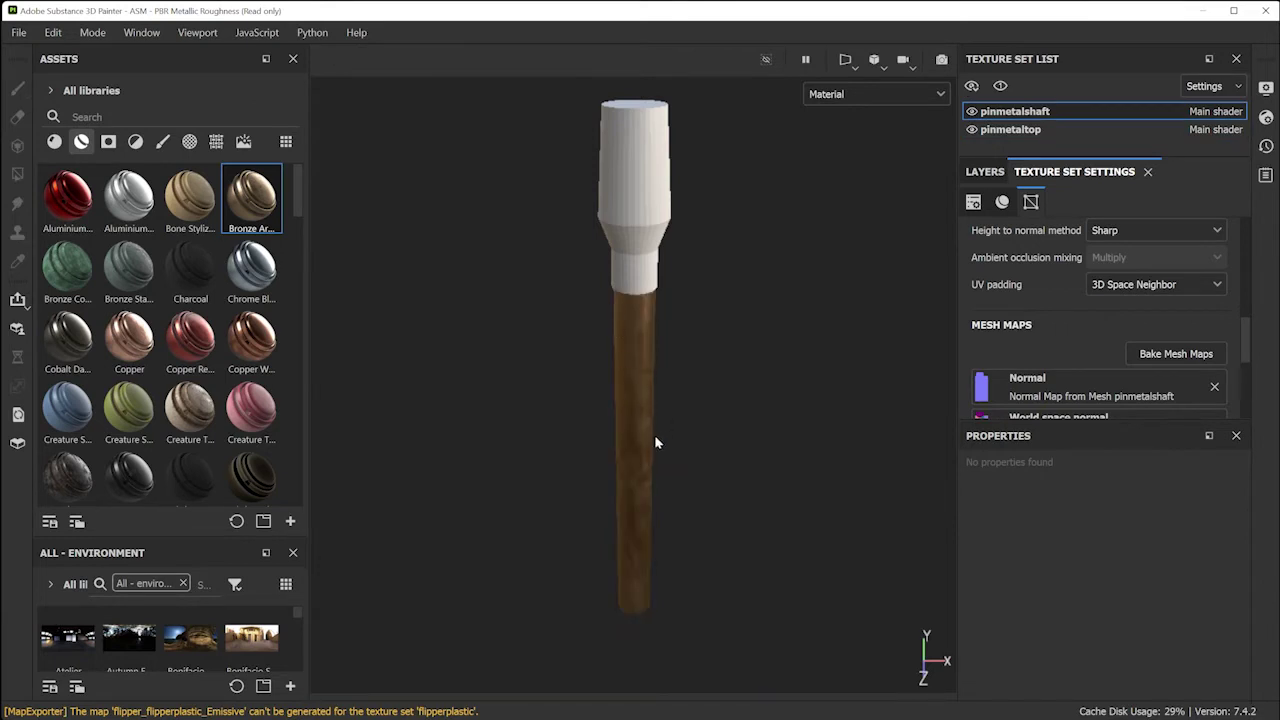
{"action": "left_click_drag", "start_coordinate": [703, 460], "coordinate": [730, 447], "text": "alt"}
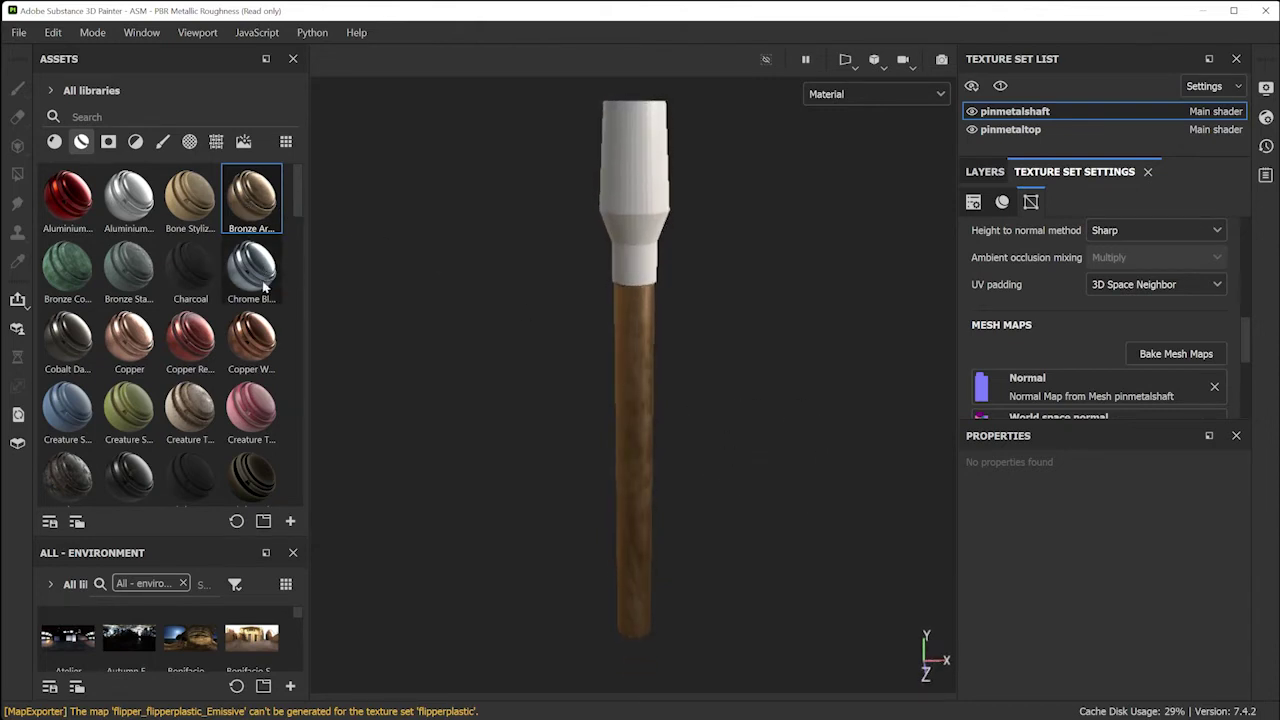
Find the Silver Armor smart material and apply it to the pin's metal top
{"action": "mouse_move", "coordinate": [253, 288]}
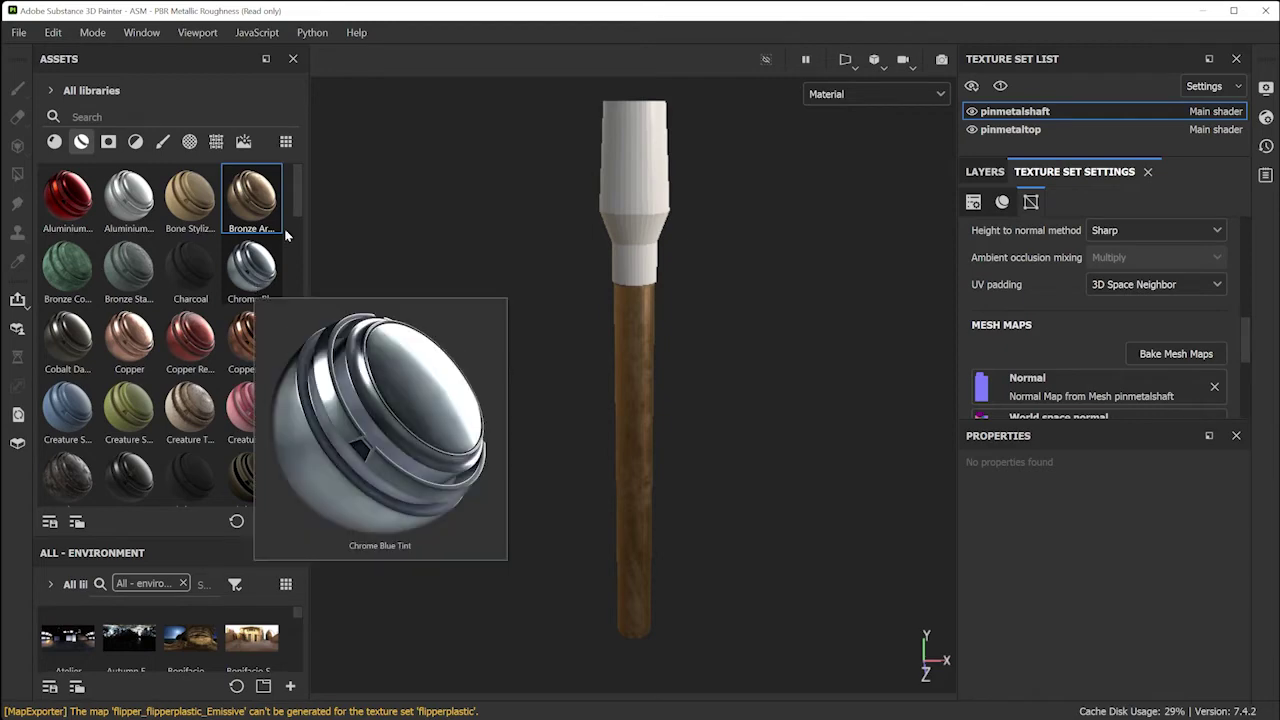
{"action": "left_click_drag", "start_coordinate": [294, 189], "coordinate": [296, 430]}
{"action": "mouse_move", "coordinate": [246, 337]}
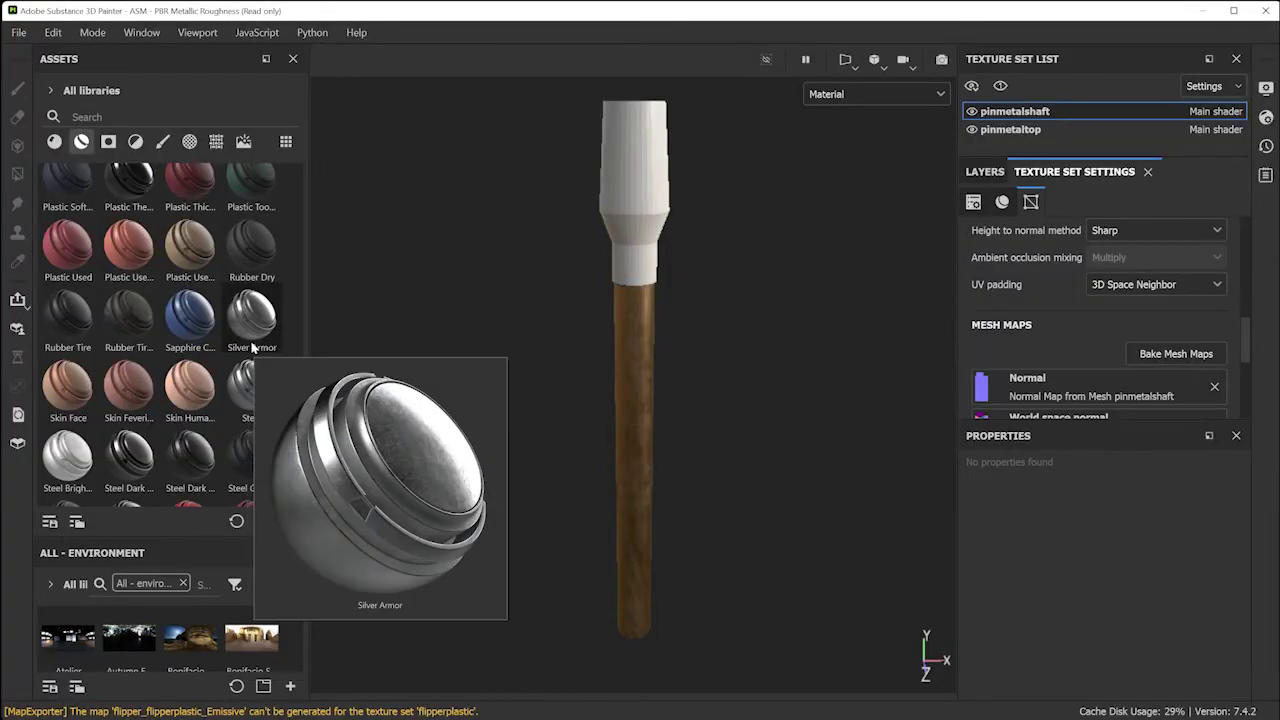
{"action": "left_click_drag", "start_coordinate": [252, 333], "coordinate": [627, 168]}
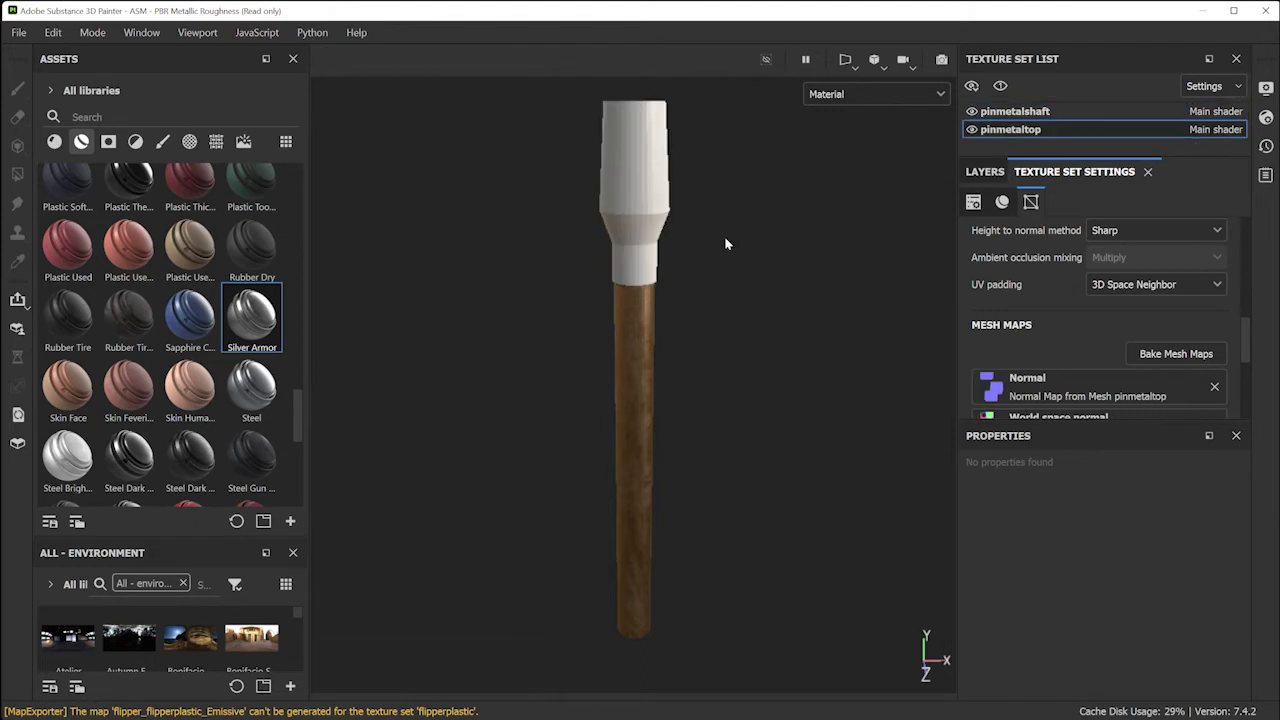
Inspect the pin's silver top and bronze shaft by hiding and showing the pinmetalshaft and pinmetaltop texture sets in turn
{"action": "left_click_drag", "start_coordinate": [680, 263], "coordinate": [617, 305], "text": "alt"}
{"action": "left_click_drag", "start_coordinate": [741, 313], "coordinate": [594, 394], "text": "alt"}
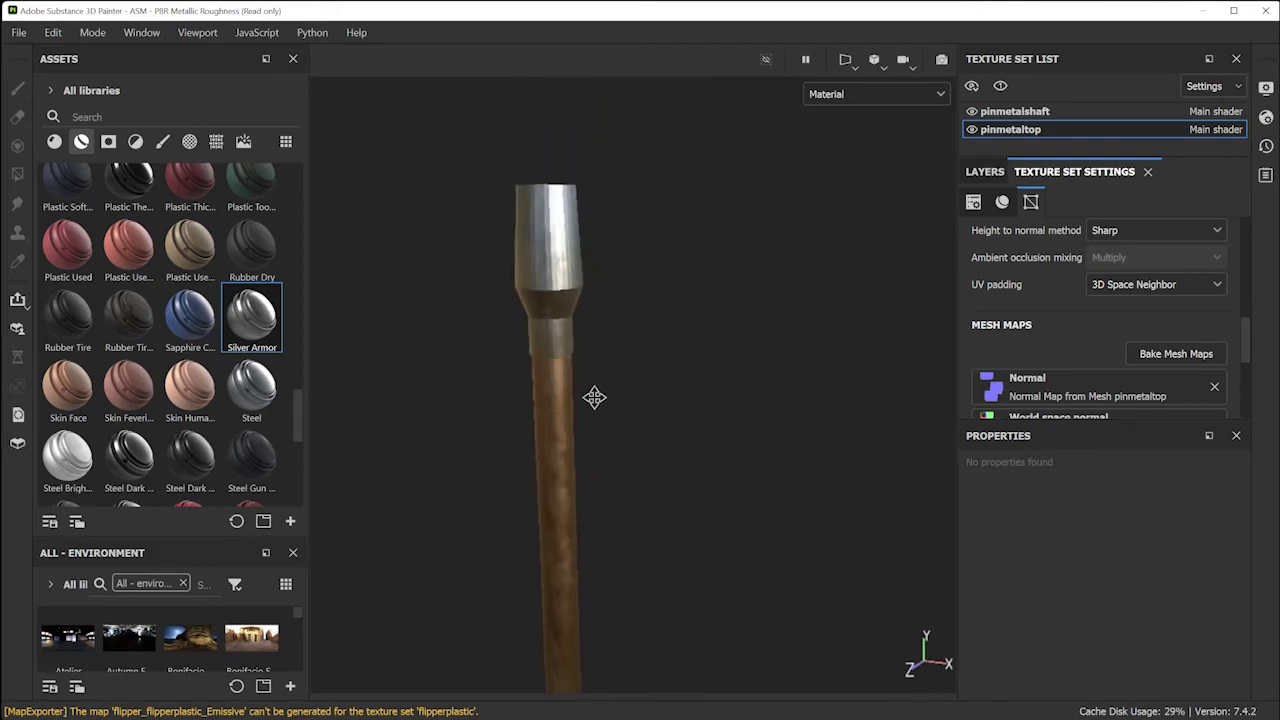
{"action": "left_click", "coordinate": [971, 111]}
{"action": "left_click", "coordinate": [972, 129]}
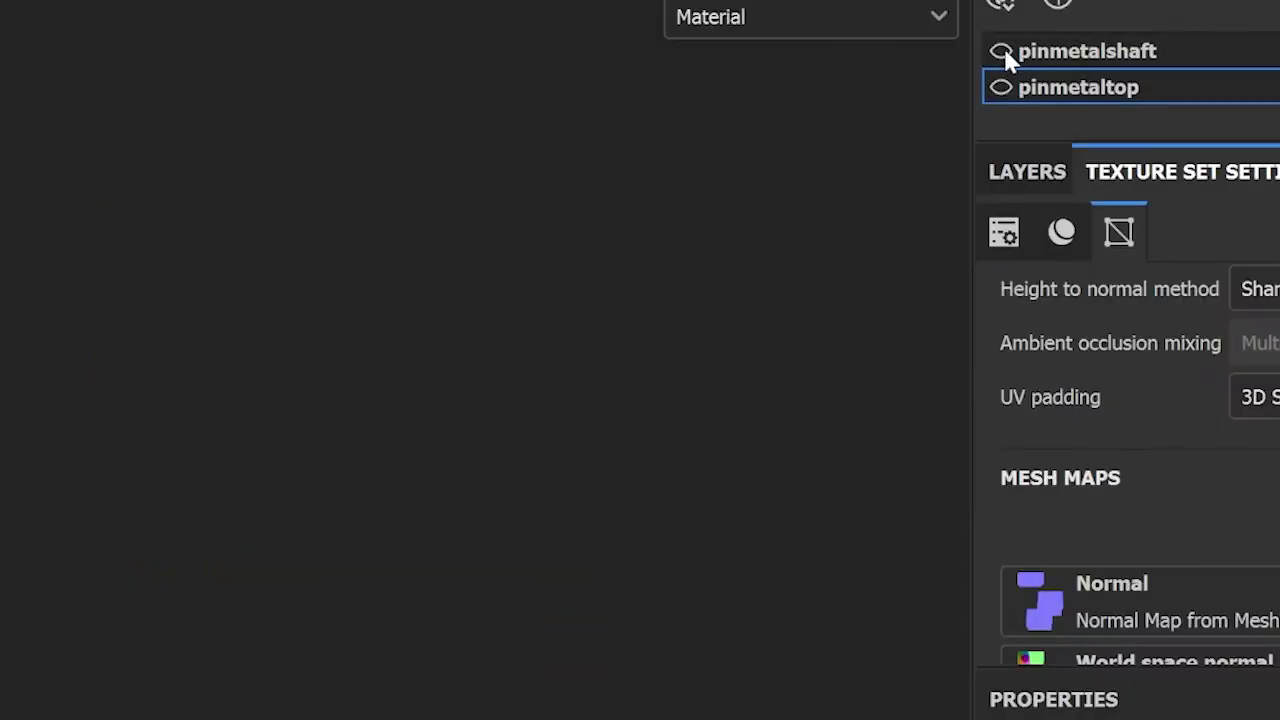
{"action": "left_click", "coordinate": [1002, 51]}
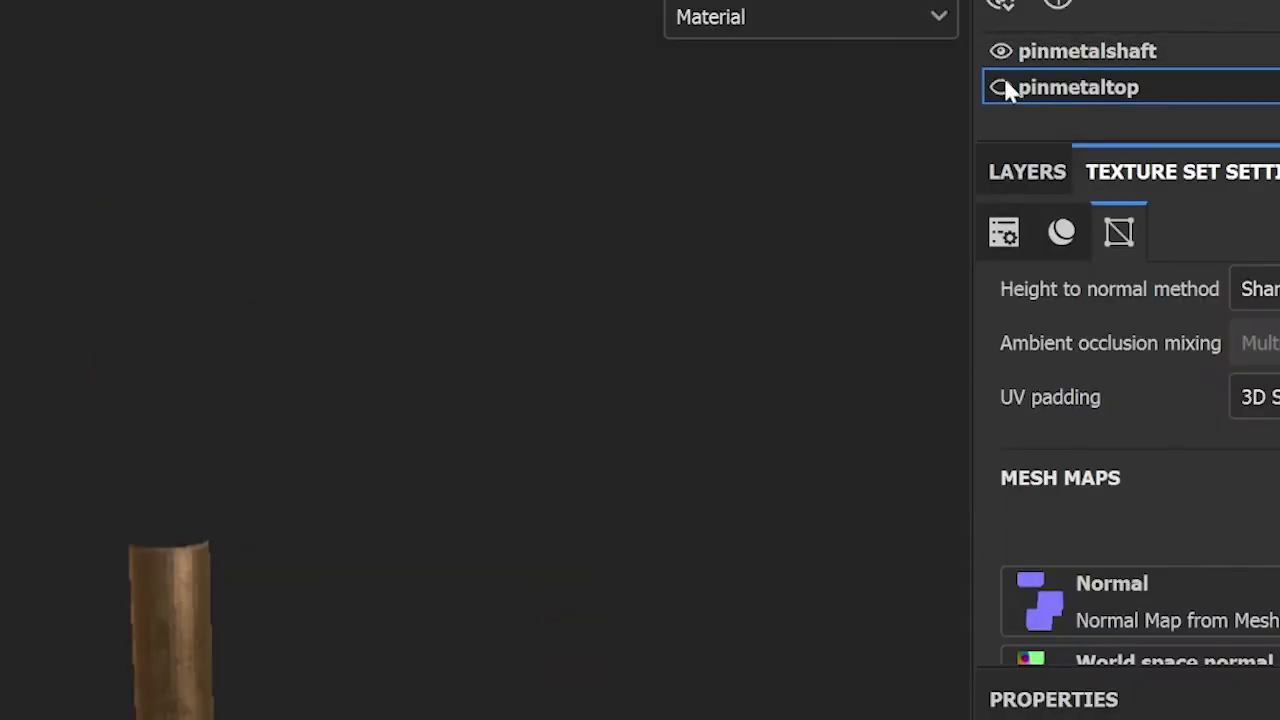
{"action": "left_click", "coordinate": [1002, 87]}
{"action": "left_click", "coordinate": [1002, 51]}
{"action": "left_click", "coordinate": [1003, 88]}
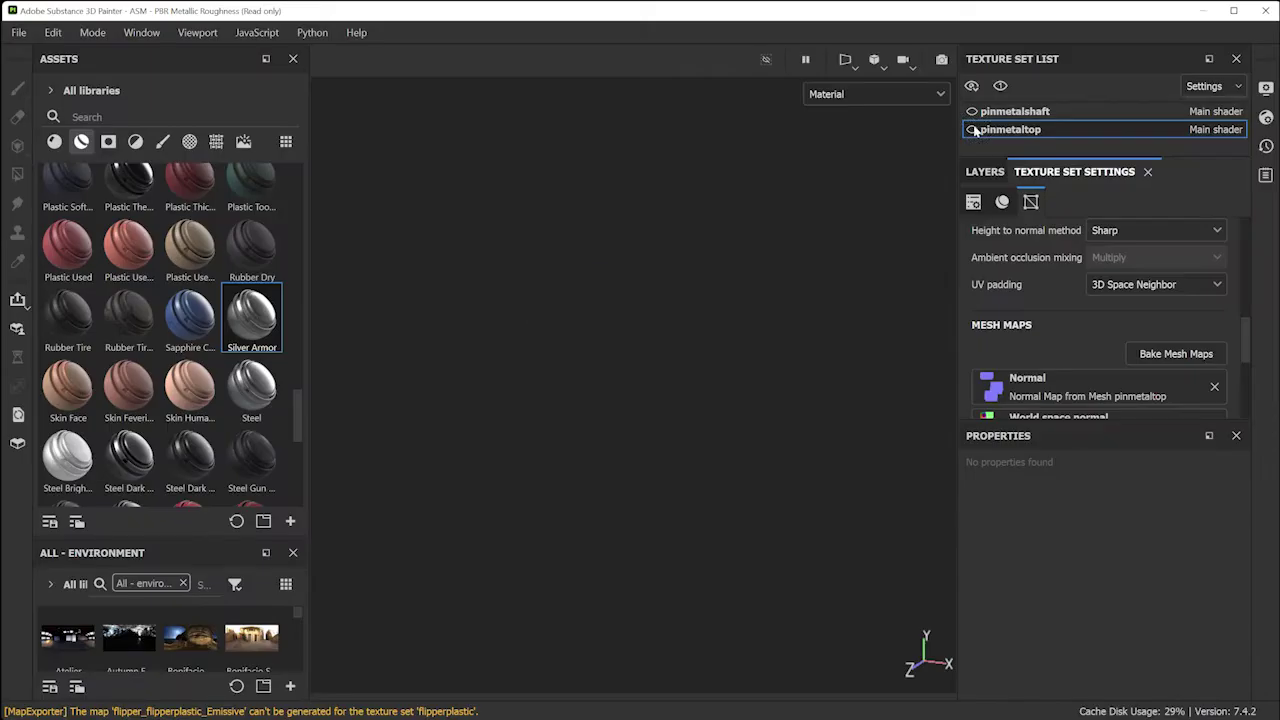
{"action": "left_click", "coordinate": [971, 111]}
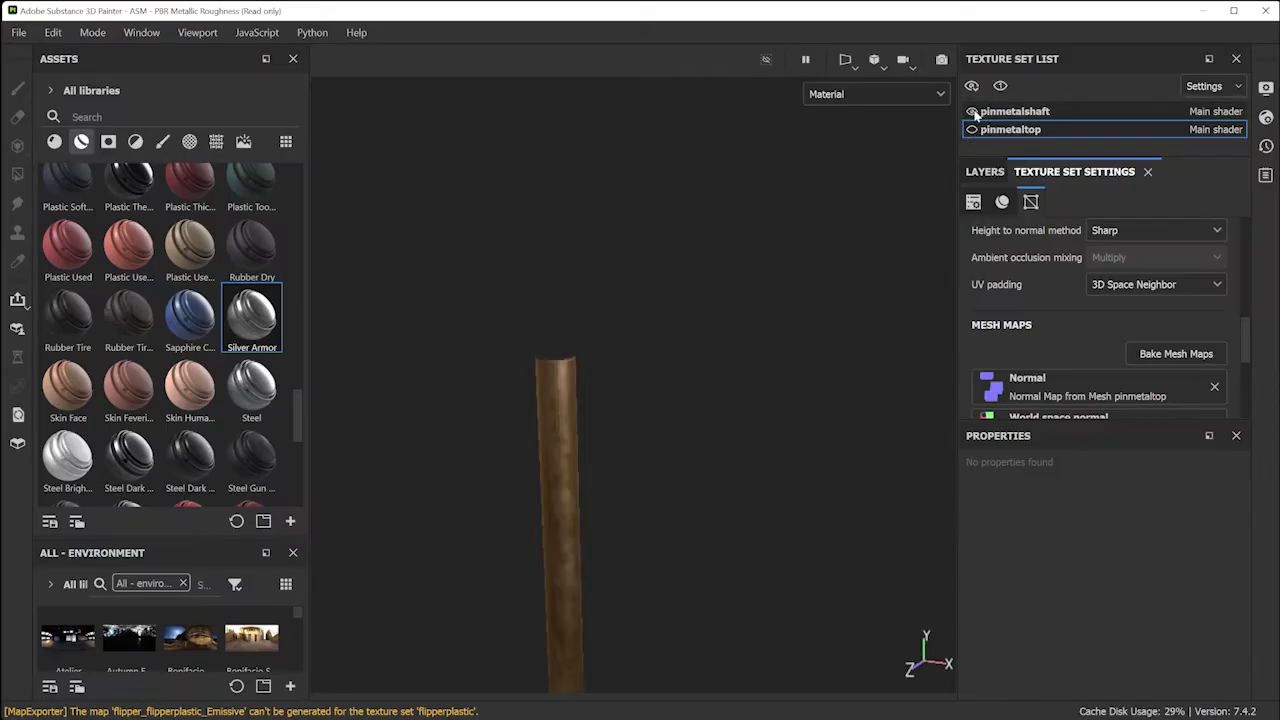
{"action": "left_click", "coordinate": [972, 129]}
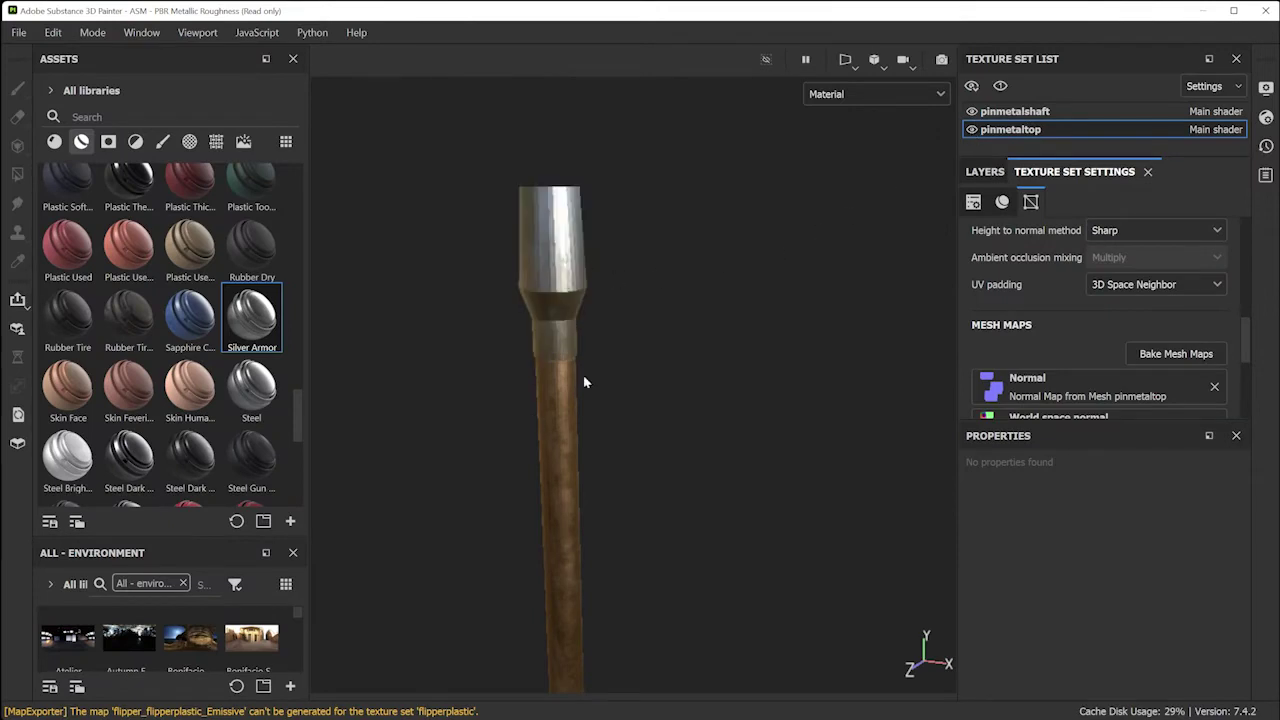
Apply the Steel Ruined smart material to the pin's shaft and collapse the Bronze Armor group in its layer stack
{"action": "left_click_drag", "start_coordinate": [646, 283], "coordinate": [663, 410], "text": "alt"}
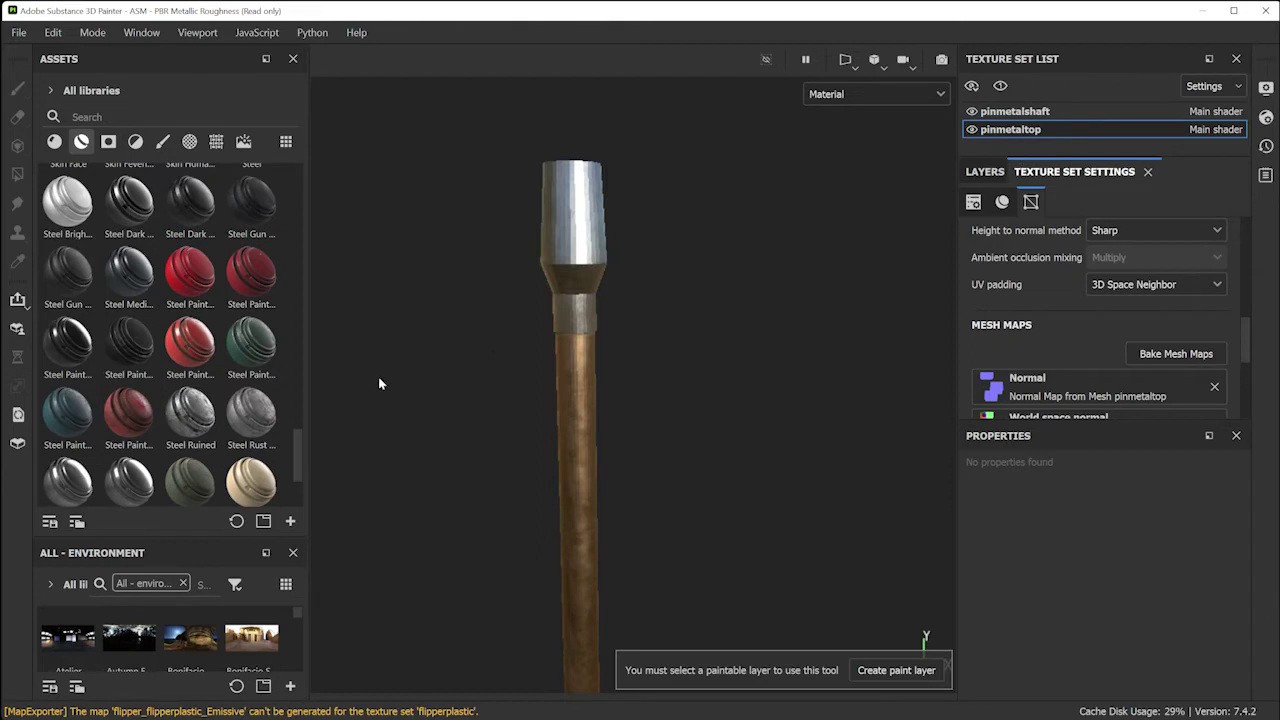
{"action": "left_click_drag", "start_coordinate": [193, 427], "coordinate": [616, 381]}
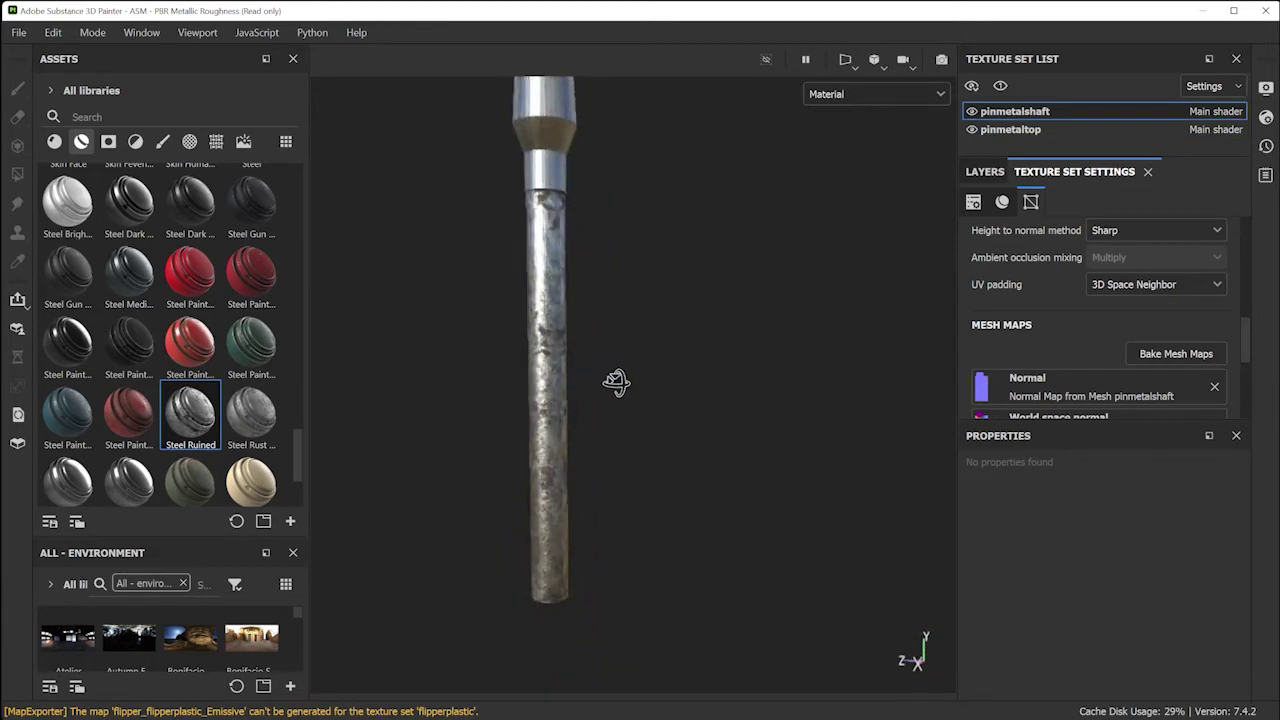
{"action": "left_click", "coordinate": [983, 172]}
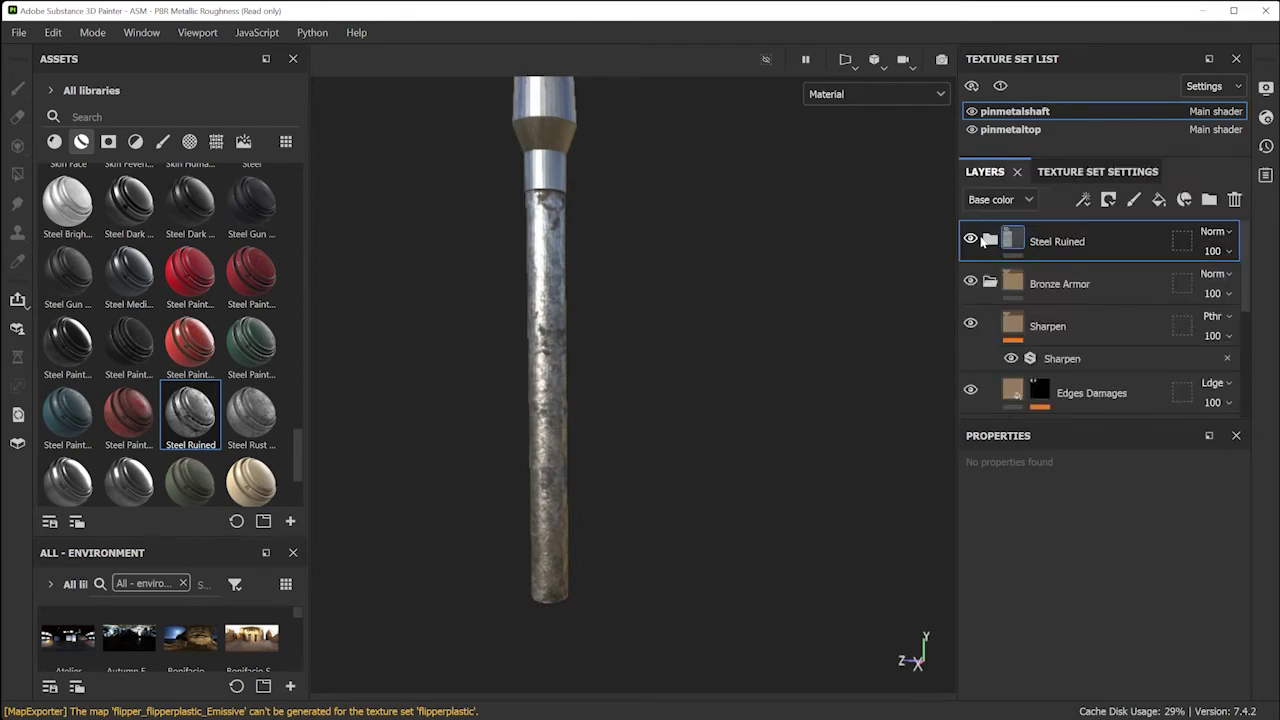
{"action": "left_click", "coordinate": [990, 283]}
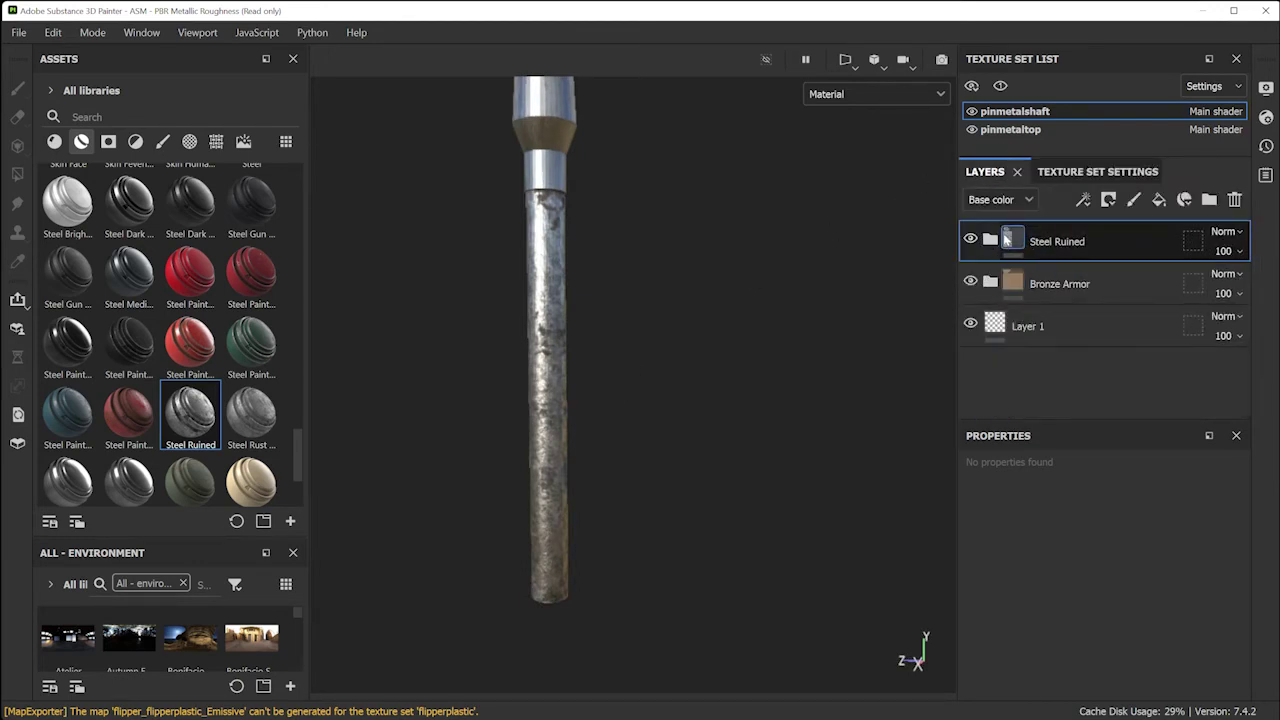
Hide and show the Steel Ruined layer to compare it with the Bronze Armor beneath, and examine the shaft from several sides
{"action": "left_click", "coordinate": [970, 239]}
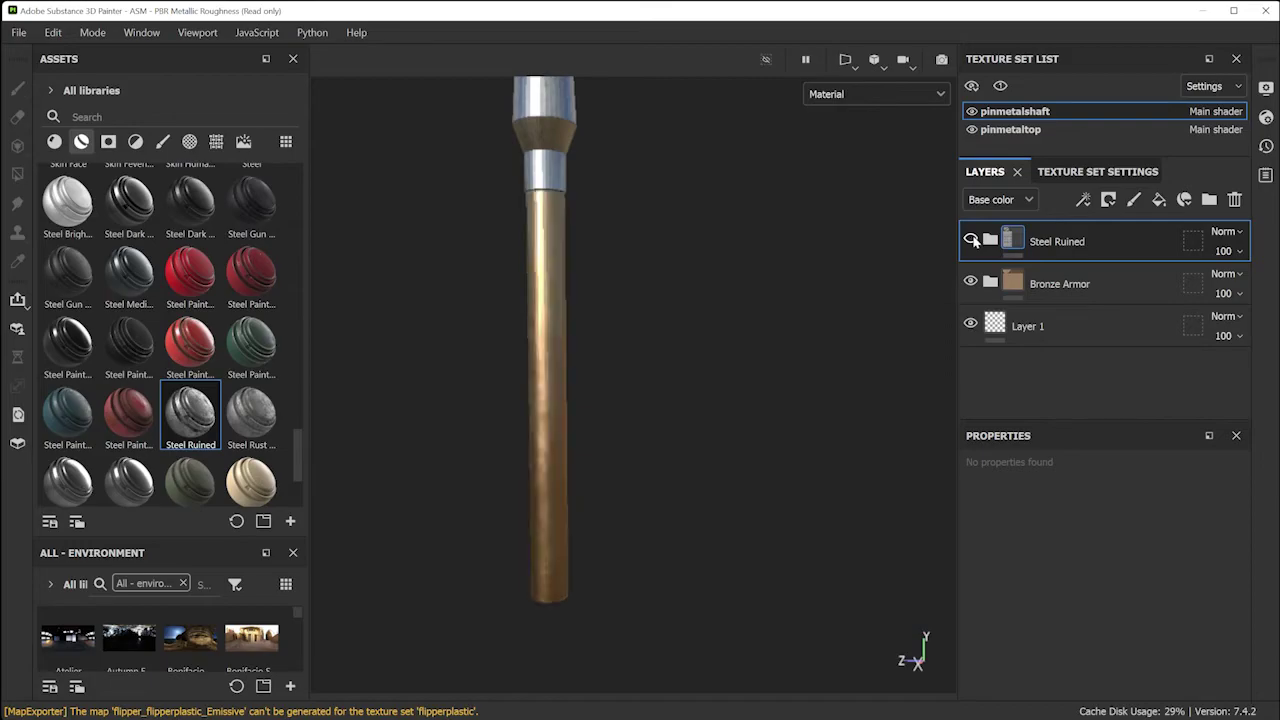
{"action": "left_click", "coordinate": [970, 239]}
{"action": "left_click", "coordinate": [970, 239]}
{"action": "left_click", "coordinate": [941, 244]}
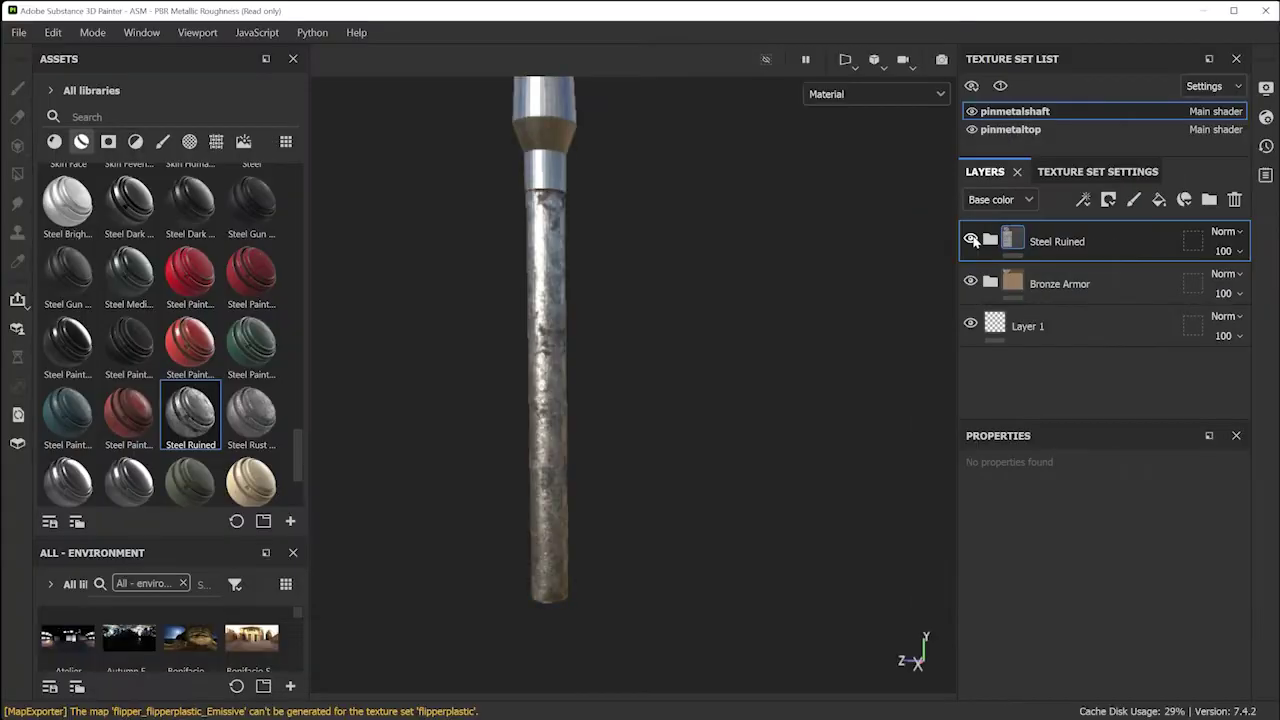
{"action": "left_click_drag", "start_coordinate": [615, 340], "coordinate": [561, 420], "text": "alt"}
{"action": "middle_click_drag", "start_coordinate": [561, 420], "coordinate": [571, 378], "text": "alt"}
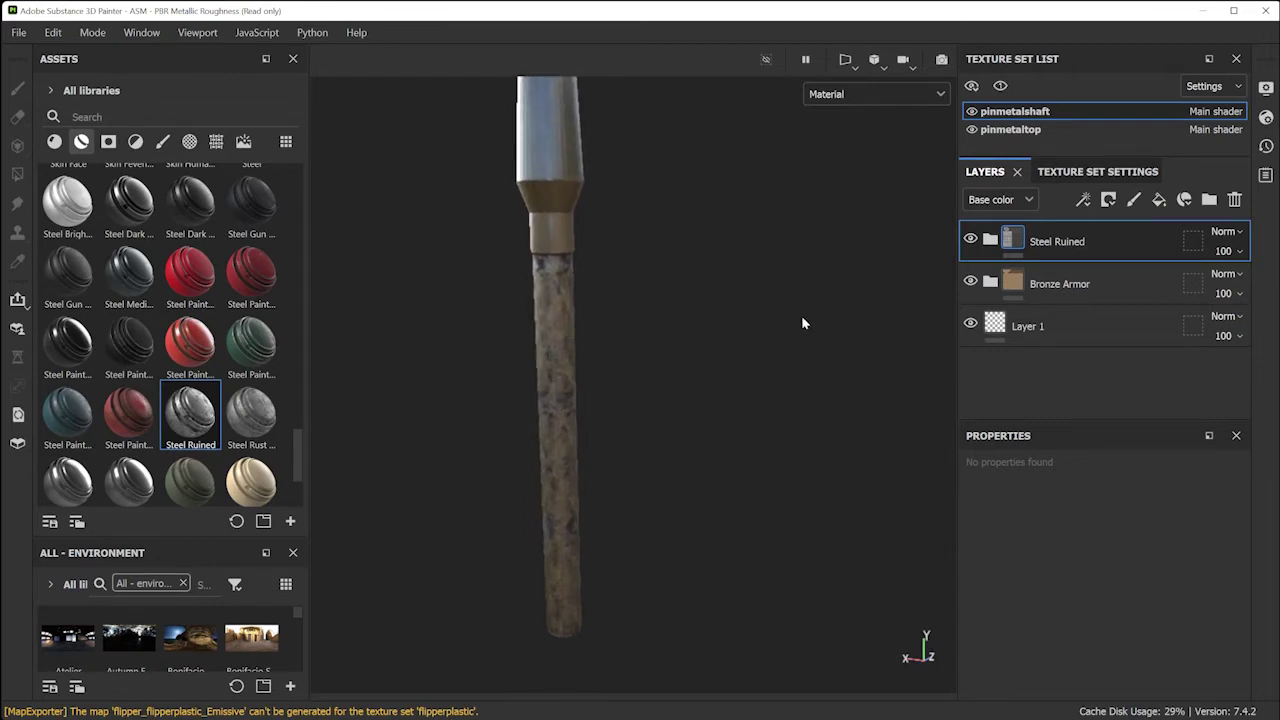
{"action": "left_click_drag", "start_coordinate": [802, 317], "coordinate": [553, 422], "text": "alt"}
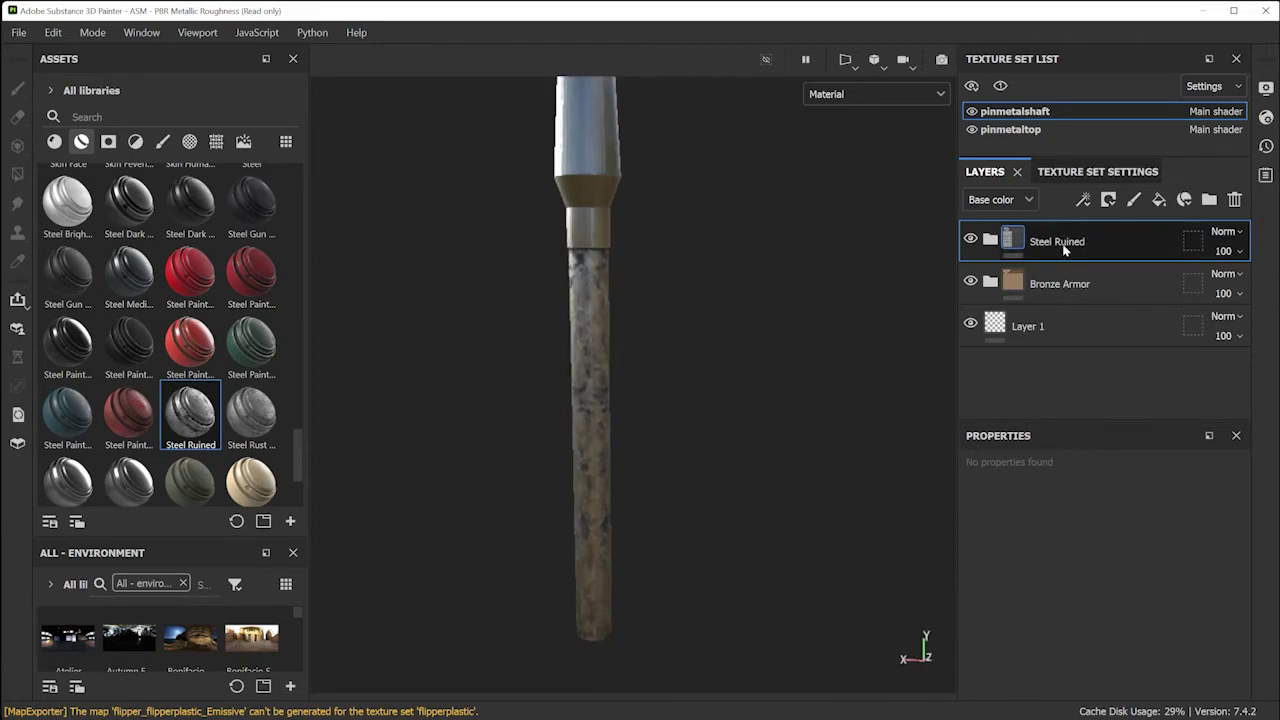
Add a black mask to the Steel Ruined layer on the pin's shaft
{"action": "left_click", "coordinate": [1108, 202]}
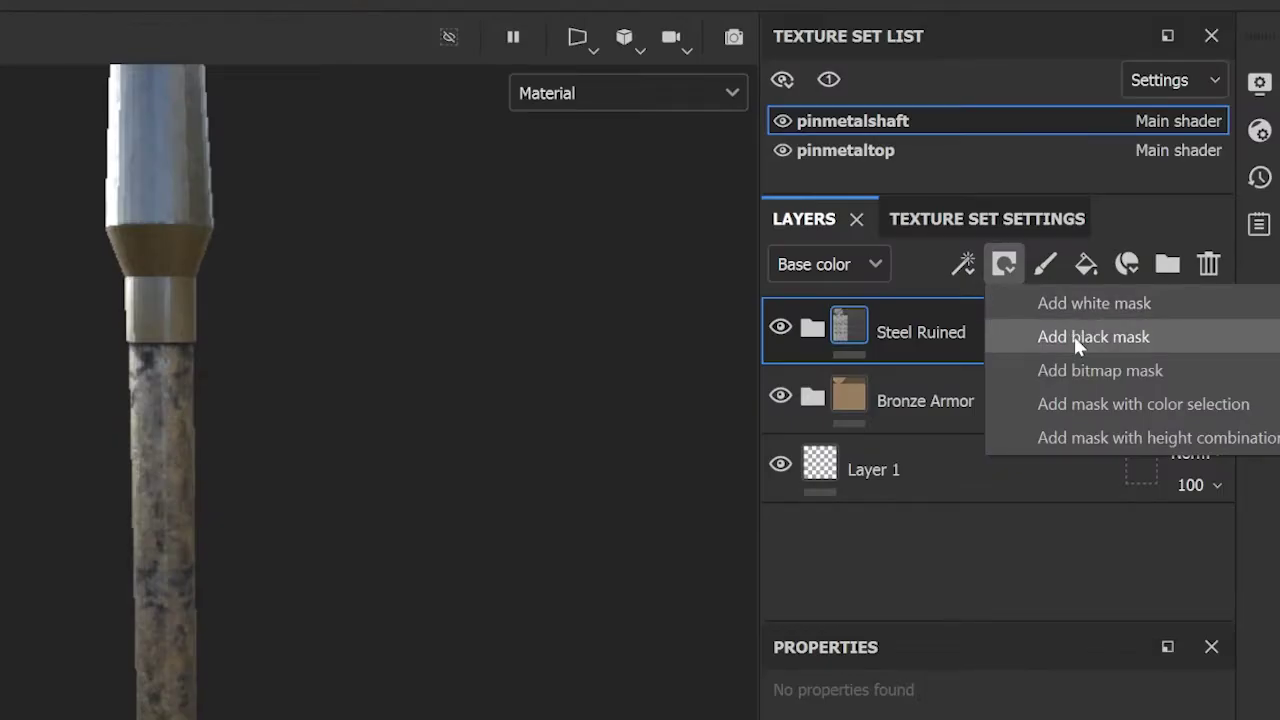
{"action": "left_click", "coordinate": [1097, 336]}
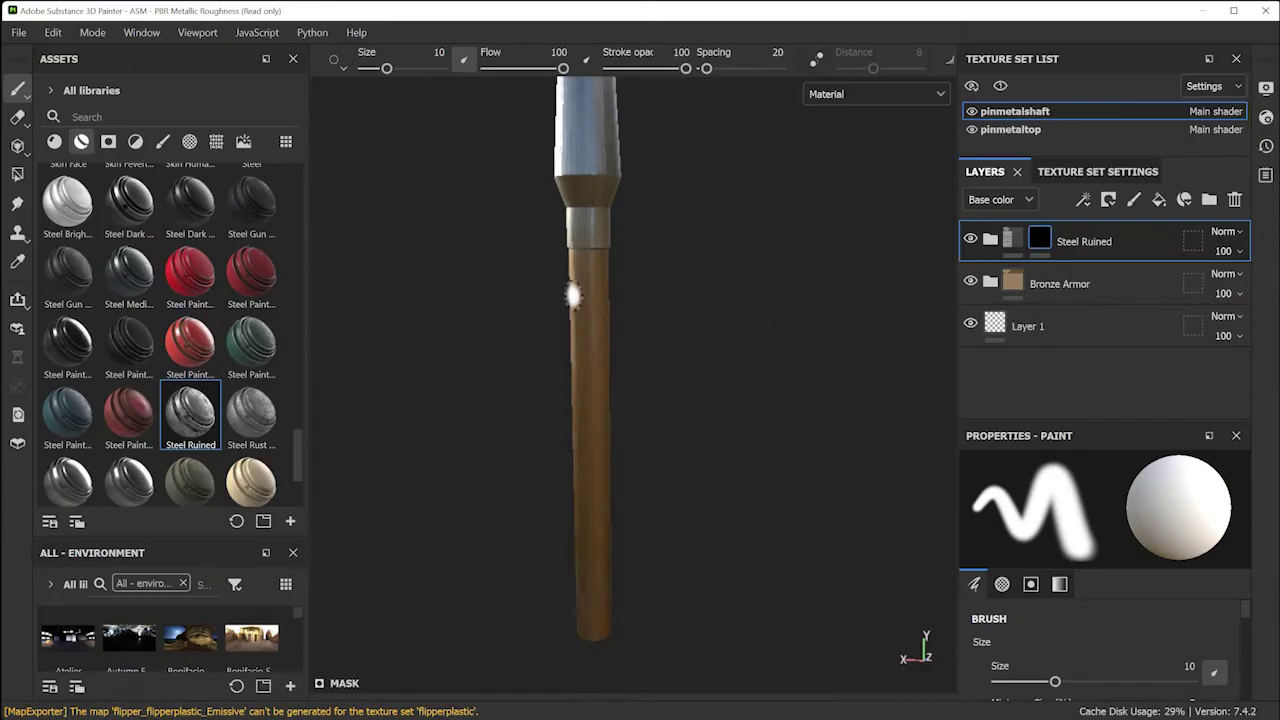
{"action": "mouse_move", "coordinate": [689, 589]}
{"action": "left_mouse_down", "text": "alt"}
{"action": "mouse_move", "coordinate": [451, 551]}
{"action": "mouse_move", "coordinate": [646, 586]}
{"action": "mouse_move", "coordinate": [725, 580]}
{"action": "mouse_move", "coordinate": [706, 577]}
{"action": "left_mouse_up", "text": "alt"}
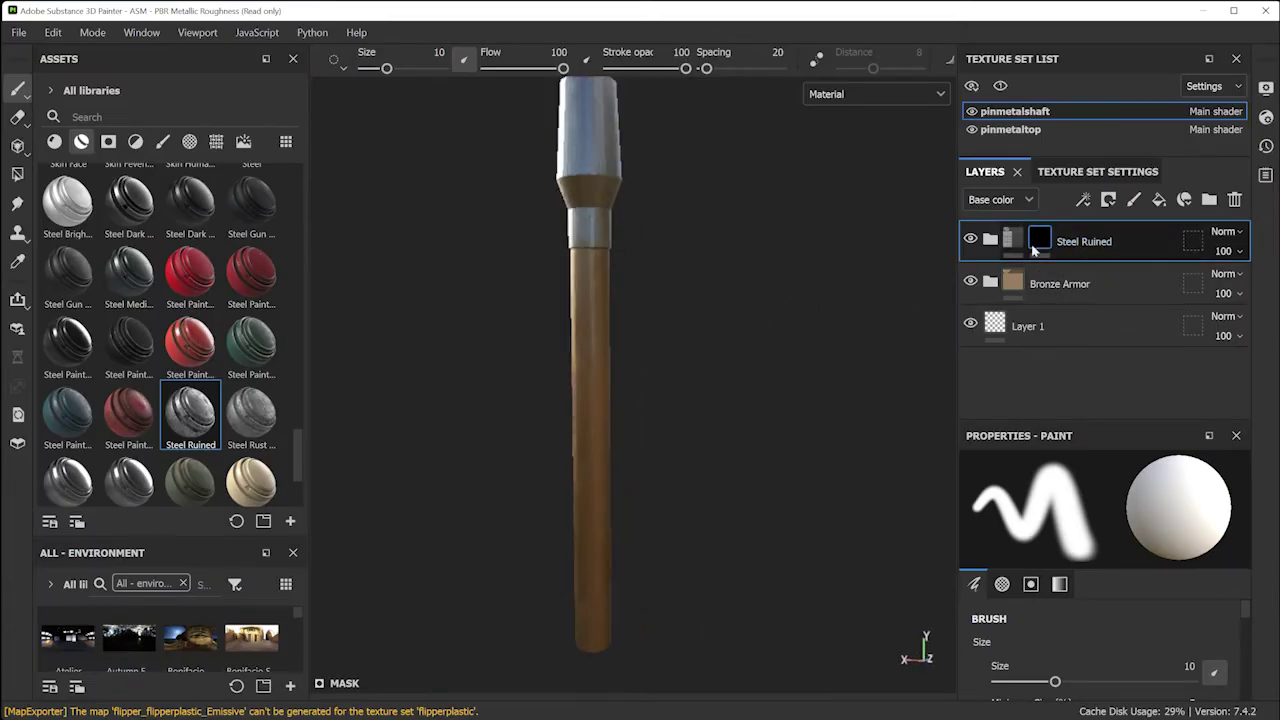
Choose the Artistic Bru... brush at size 15 and paint small patches of Steel Ruined along the shaft in the mask
{"action": "left_click", "coordinate": [162, 142]}
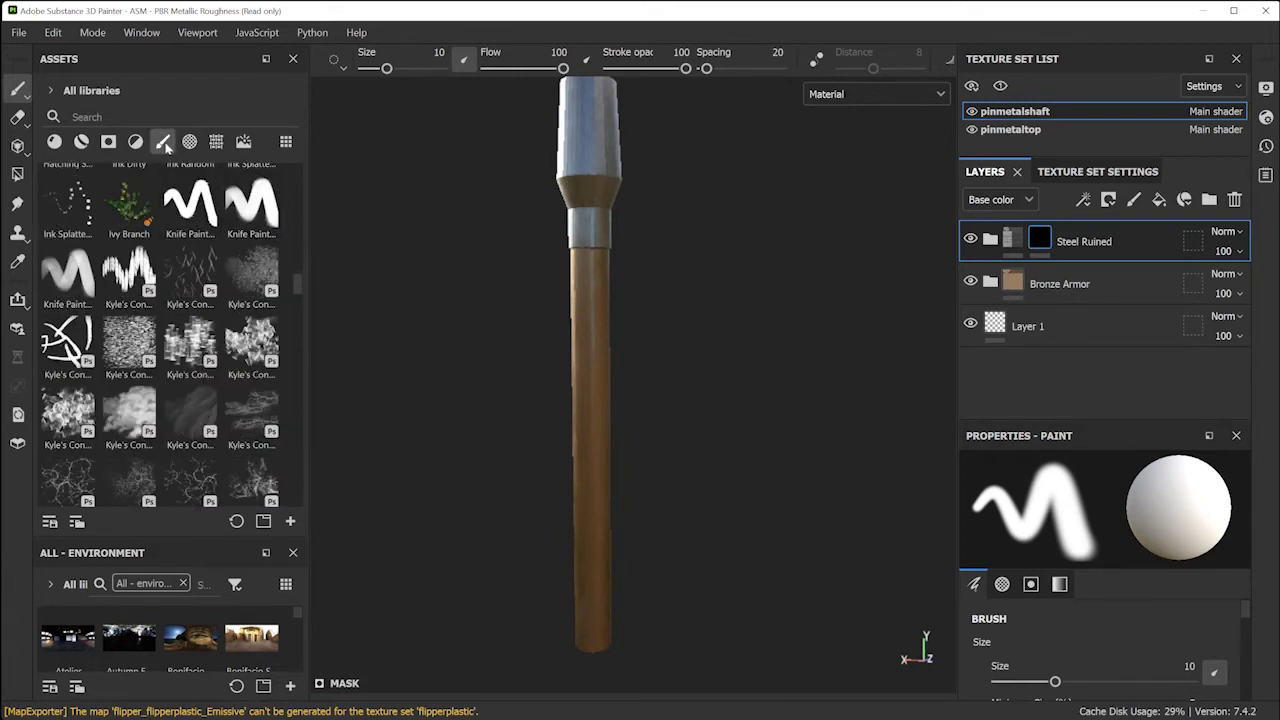
{"action": "left_click_drag", "start_coordinate": [291, 280], "coordinate": [289, 166]}
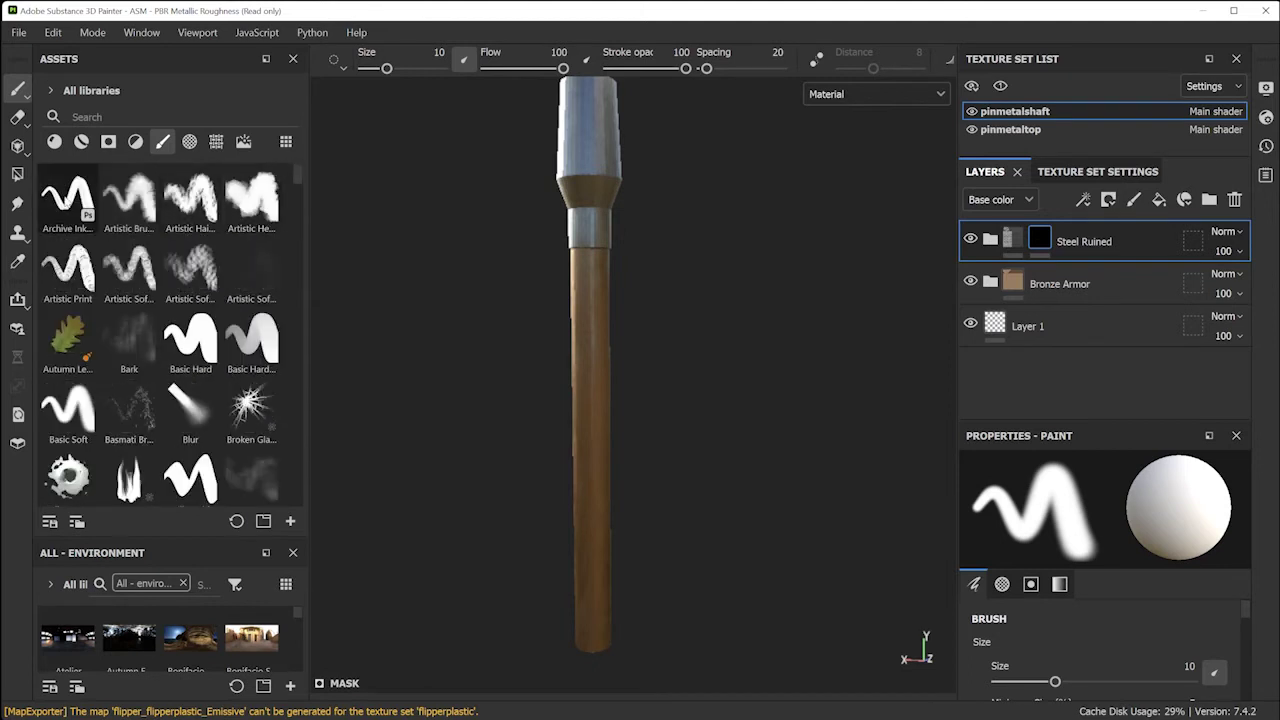
{"action": "left_click", "coordinate": [68, 198]}
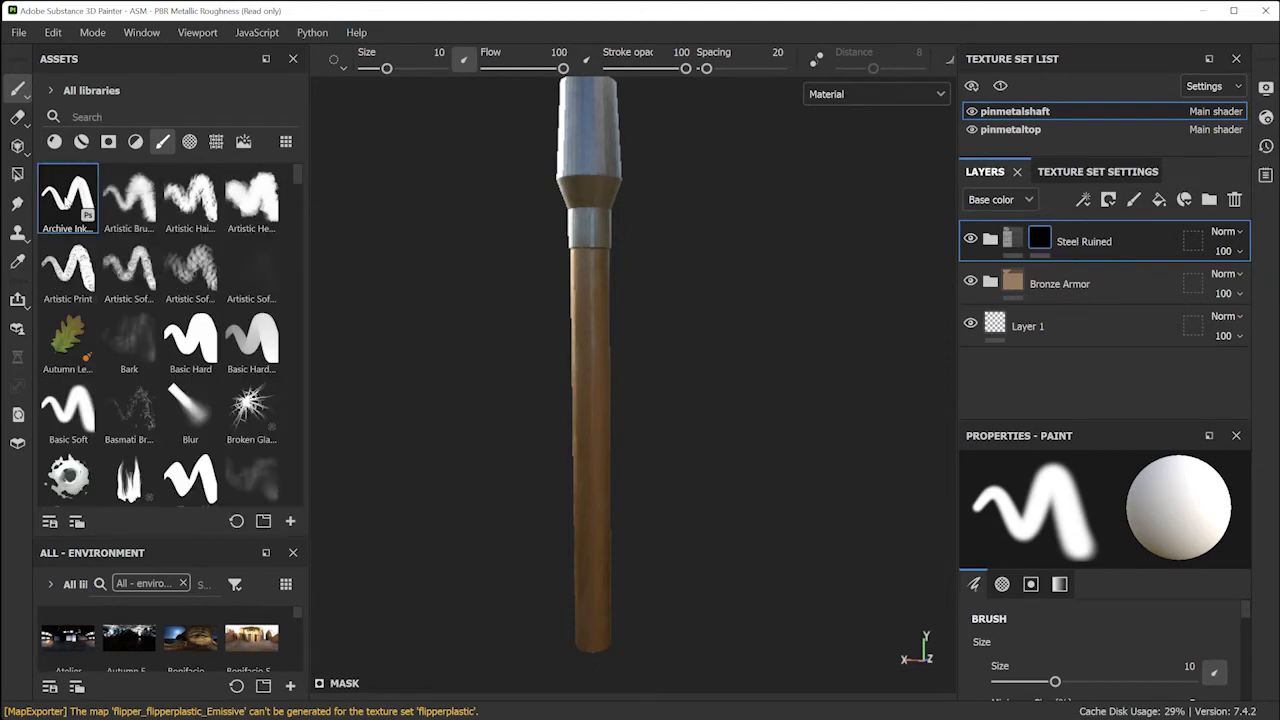
{"action": "left_click", "coordinate": [132, 212]}
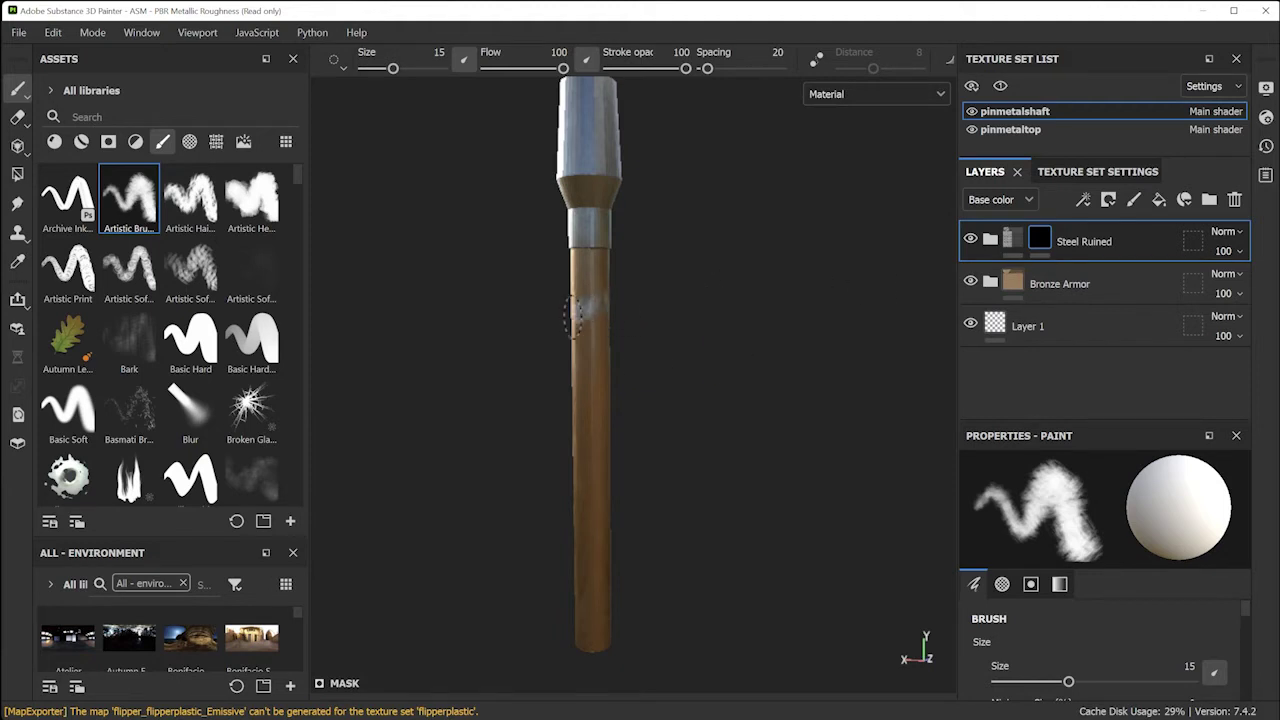
{"action": "left_click_drag", "start_coordinate": [593, 505], "coordinate": [700, 514], "text": "alt"}
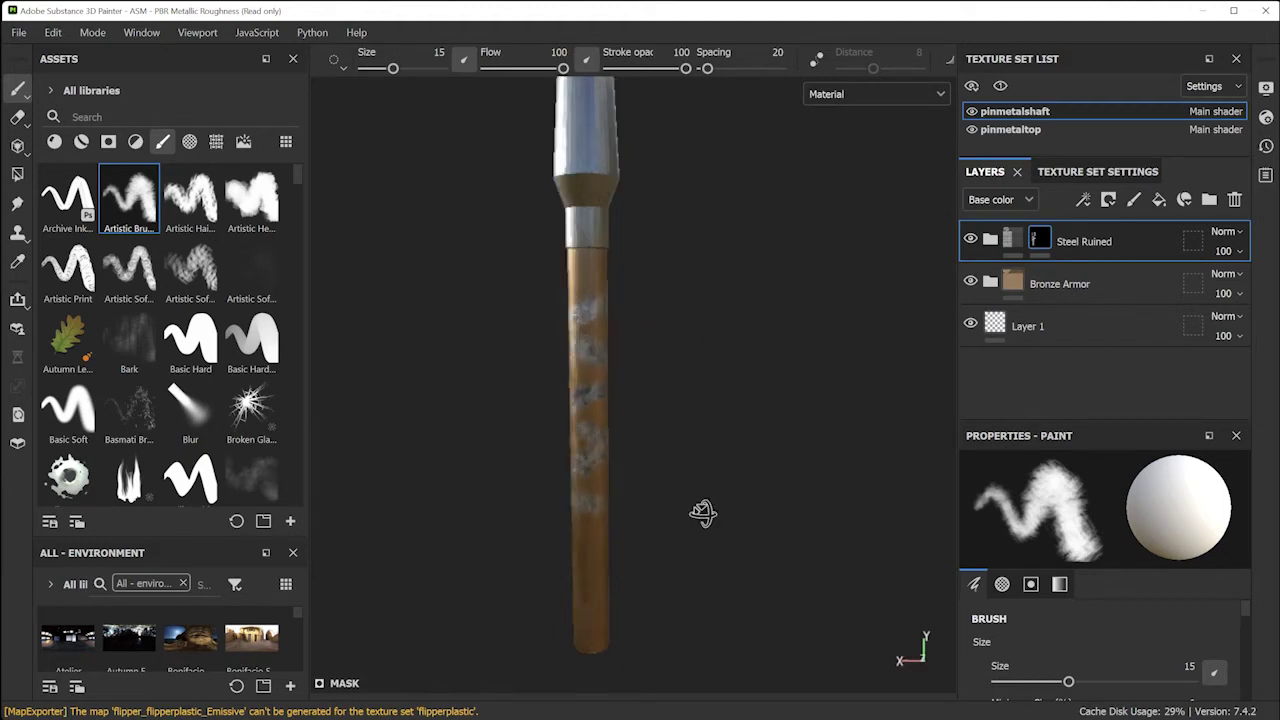
Enlarge the brush to 62.8 and paint broad areas of Steel Ruined around the shaft in the mask
{"action": "mouse_move", "coordinate": [394, 70]}
{"action": "left_mouse_down"}
{"action": "mouse_move", "coordinate": [434, 70]}
{"action": "mouse_move", "coordinate": [376, 72]}
{"action": "mouse_move", "coordinate": [436, 76]}
{"action": "mouse_move", "coordinate": [424, 70]}
{"action": "left_mouse_up"}
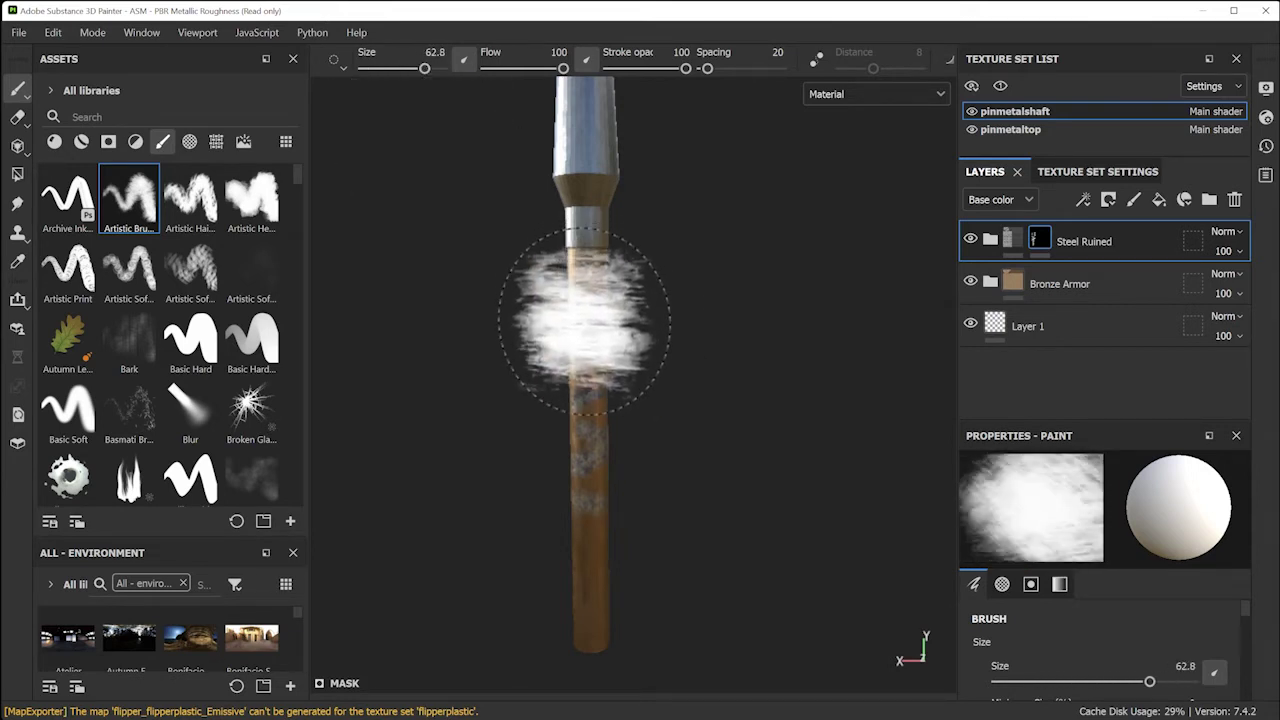
{"action": "left_click_drag", "start_coordinate": [663, 534], "coordinate": [414, 534], "text": "alt"}
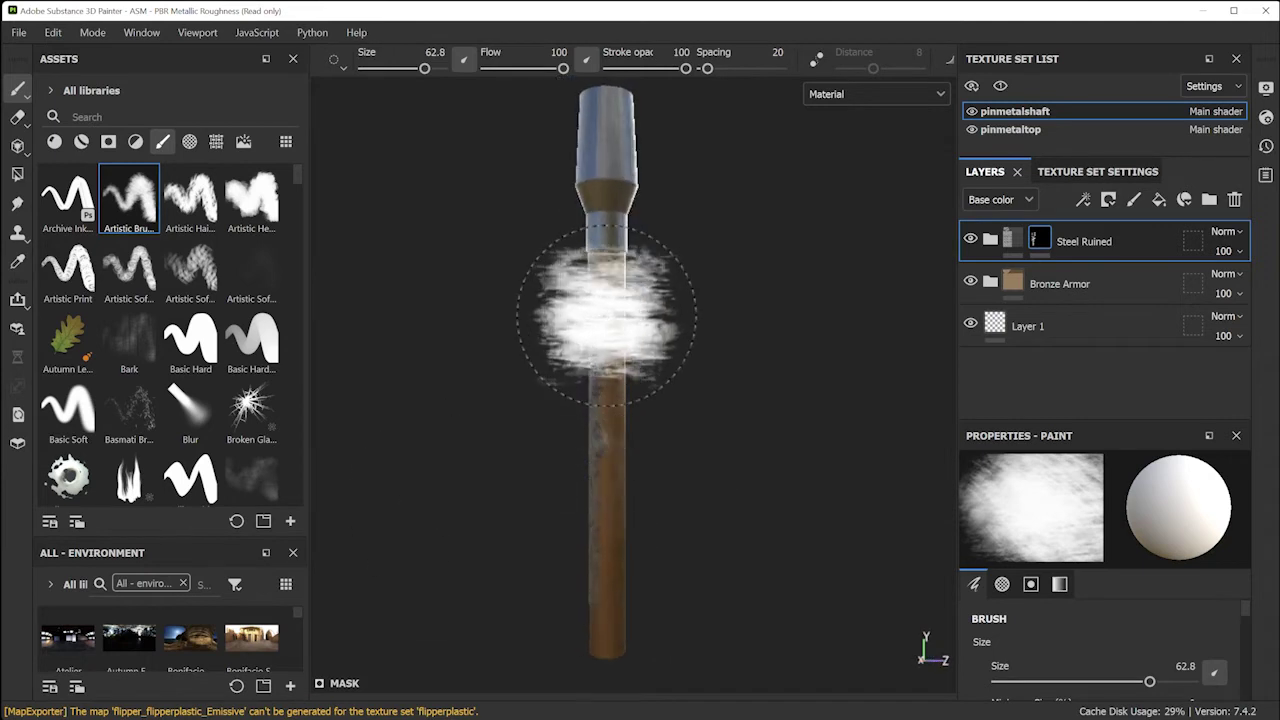
{"action": "left_click_drag", "start_coordinate": [690, 525], "coordinate": [450, 526], "text": "alt"}
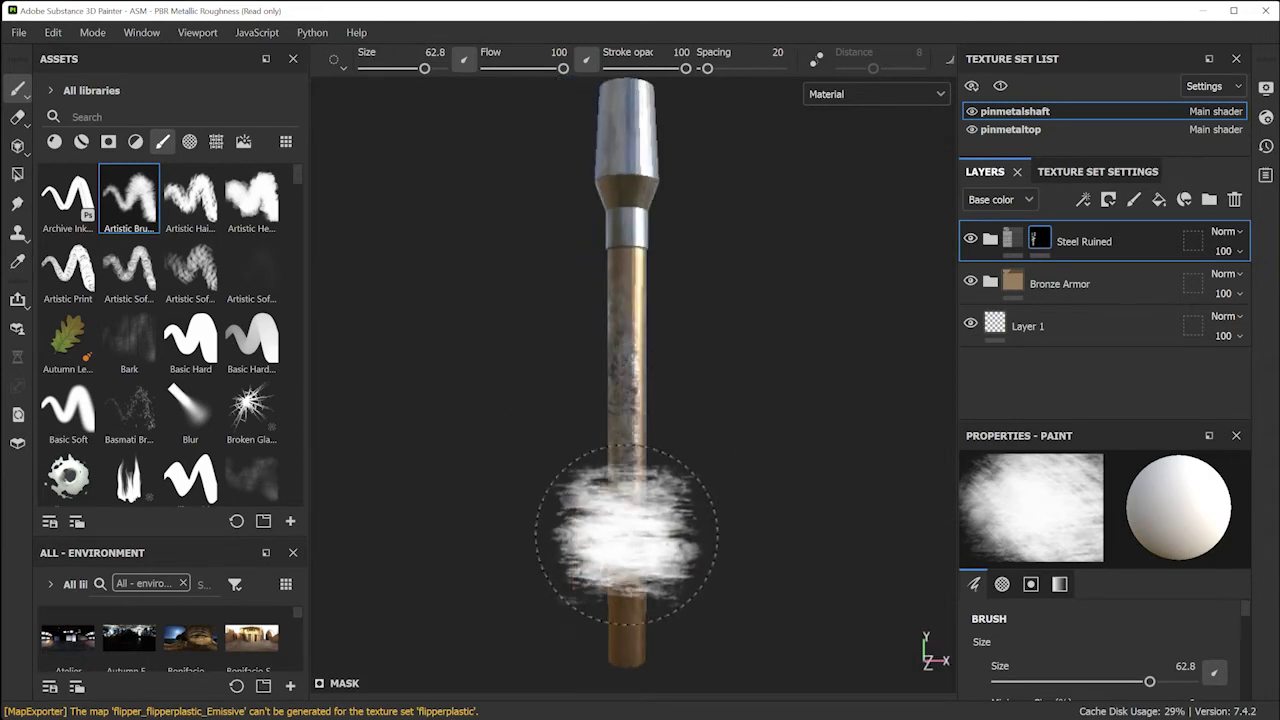
{"action": "left_click_drag", "start_coordinate": [626, 535], "coordinate": [714, 537], "text": "alt"}
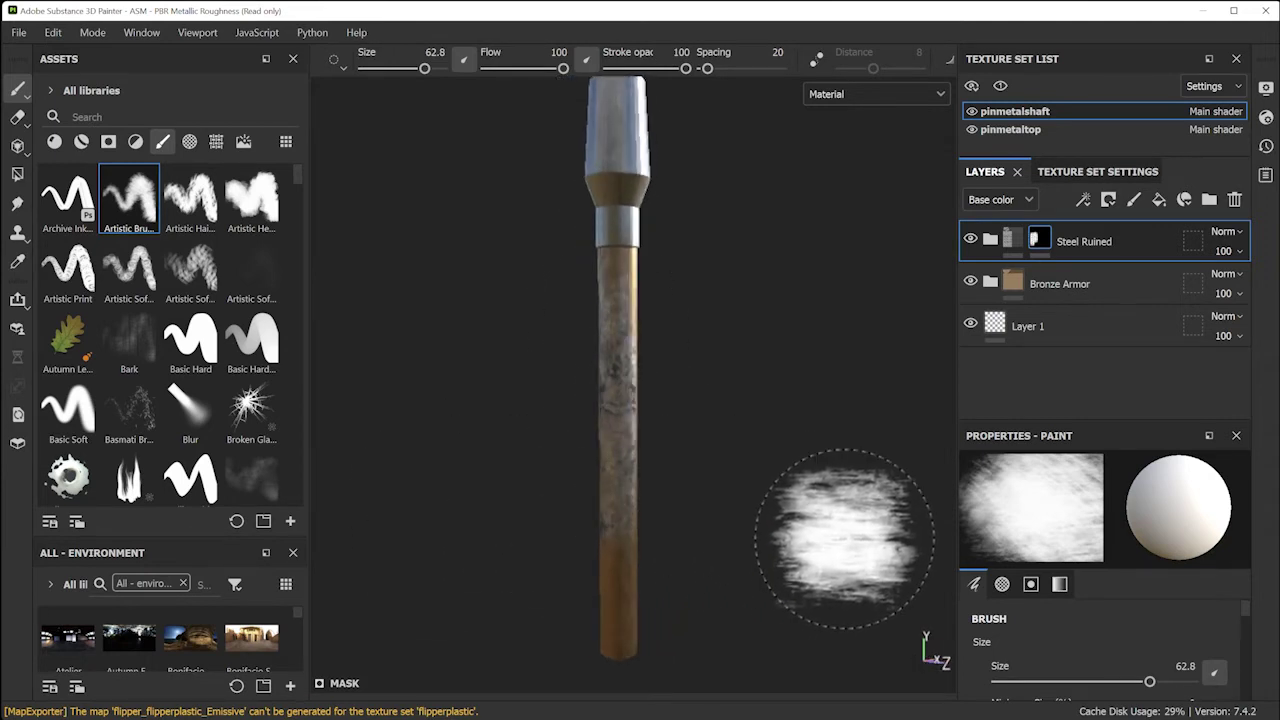
{"action": "key", "text": "bracketleft"}
{"action": "mouse_move", "coordinate": [844, 538]}
{"action": "right_mouse_down", "text": "ctrl"}
{"action": "mouse_move", "coordinate": [896, 538]}
{"action": "mouse_move", "coordinate": [845, 538]}
{"action": "mouse_move", "coordinate": [866, 538]}
{"action": "right_mouse_up", "text": "ctrl"}
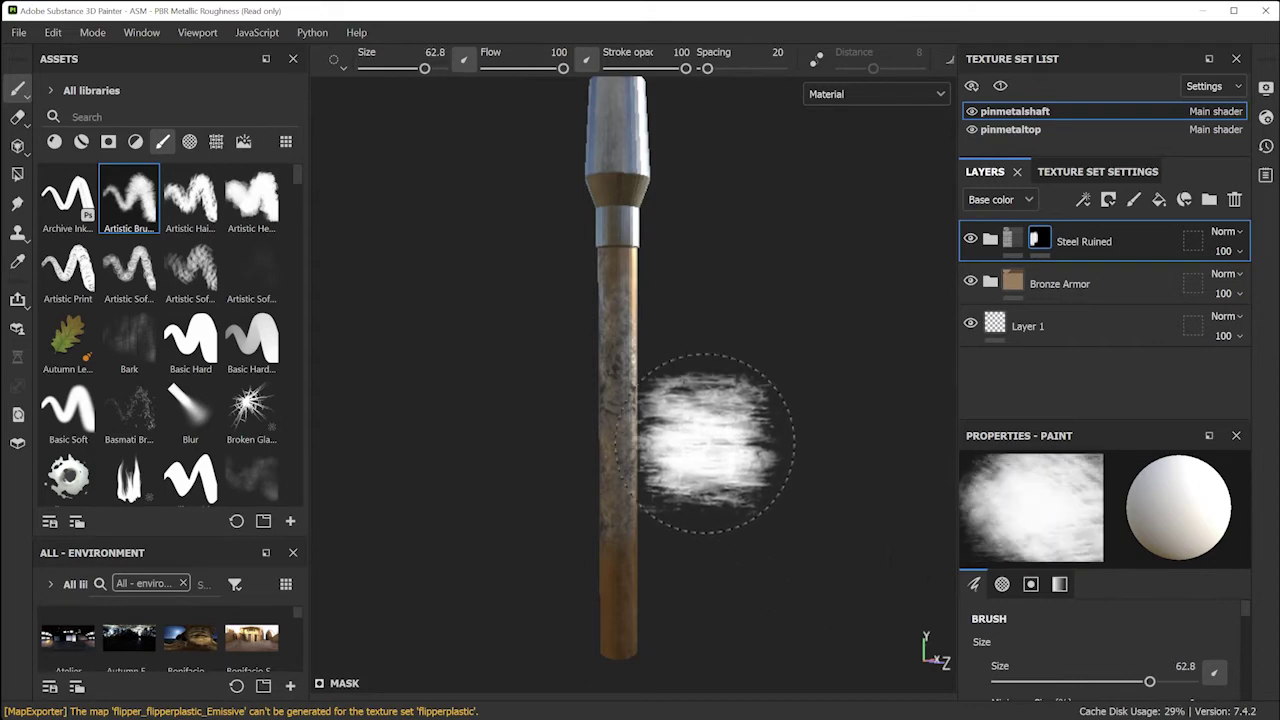
Try the Brush Outline and Crosshair cursor styles for painting, and restore the Full Preview Cursor
{"action": "left_click", "coordinate": [335, 61]}
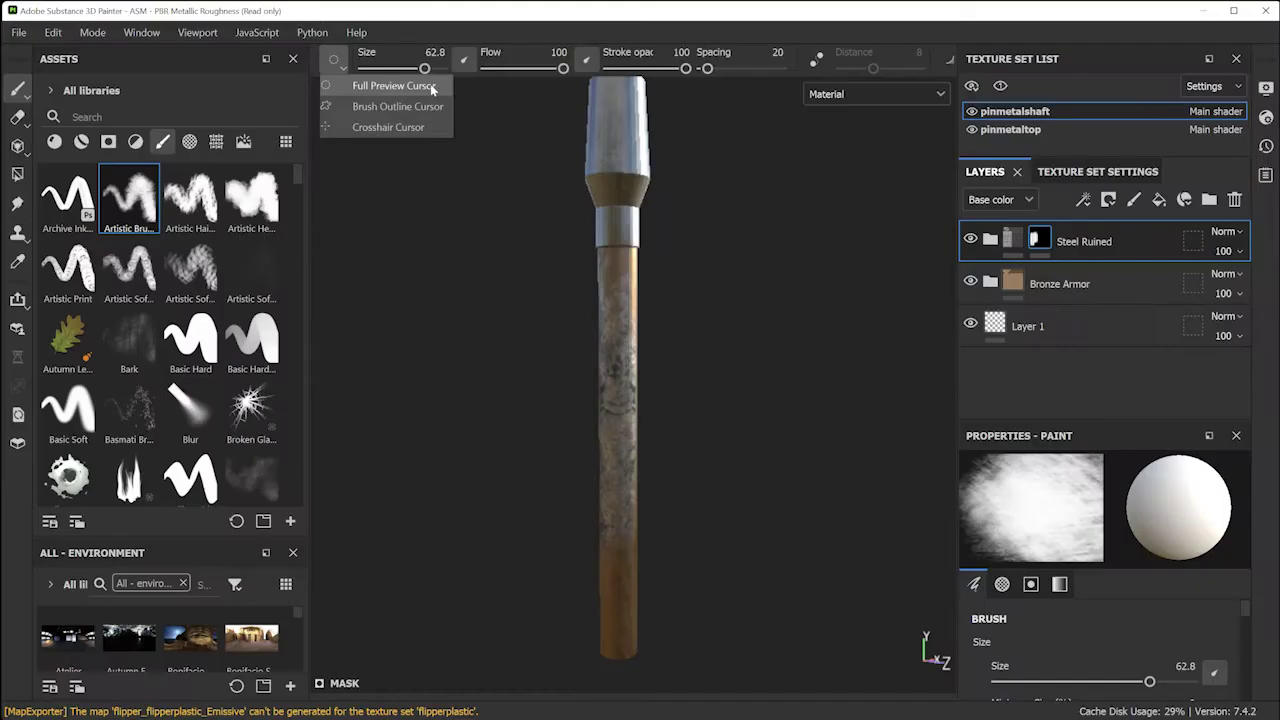
{"action": "left_click", "coordinate": [393, 86]}
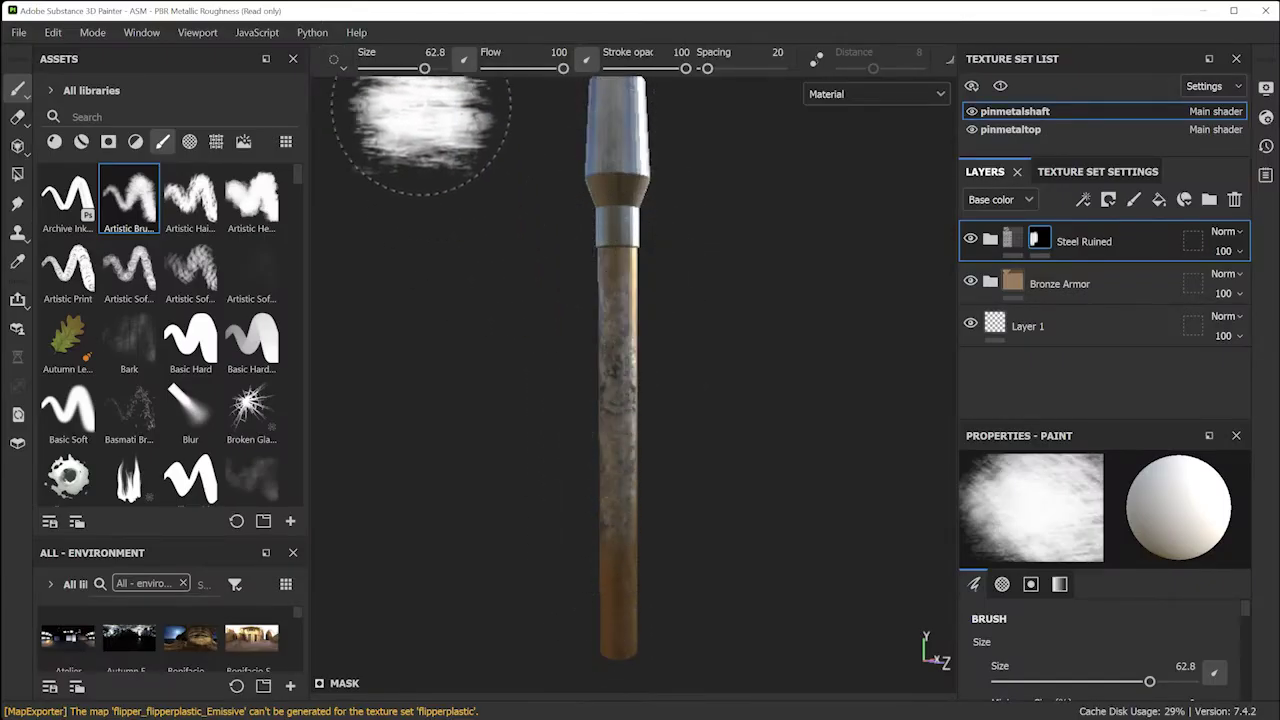
{"action": "left_click", "coordinate": [337, 62]}
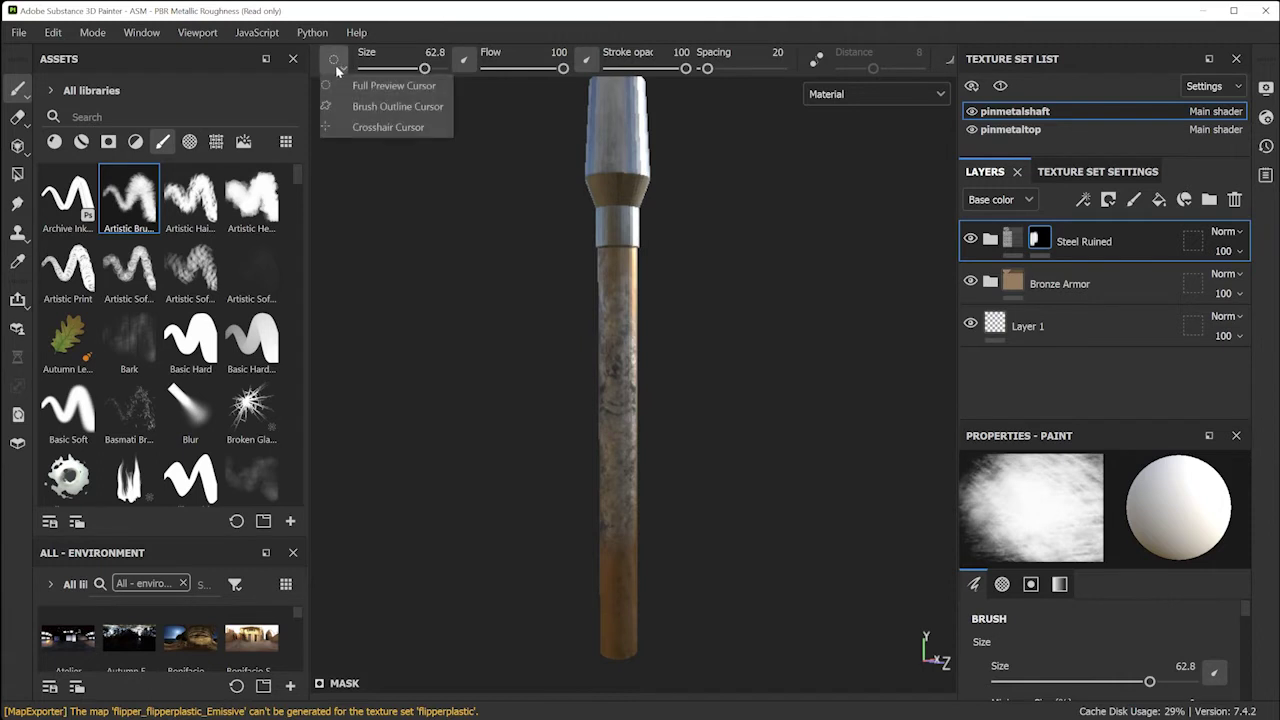
{"action": "left_click", "coordinate": [371, 107]}
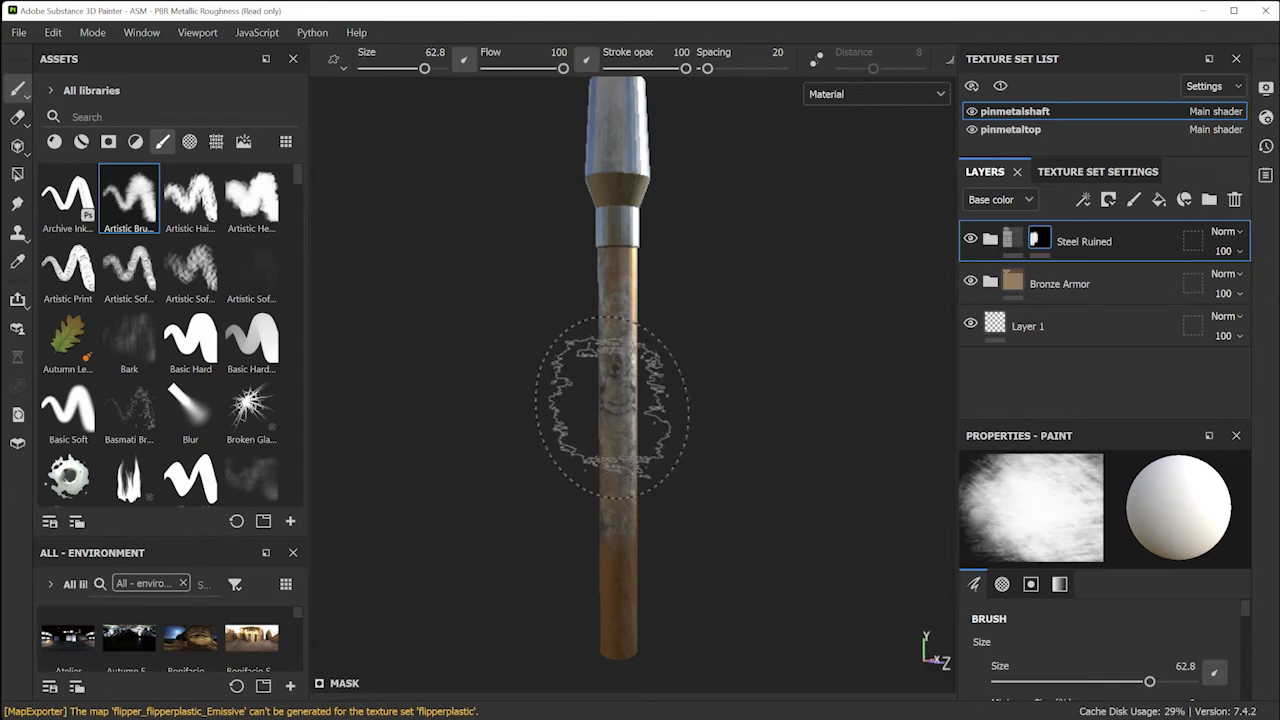
{"action": "left_click", "coordinate": [338, 64]}
{"action": "left_click", "coordinate": [357, 128]}
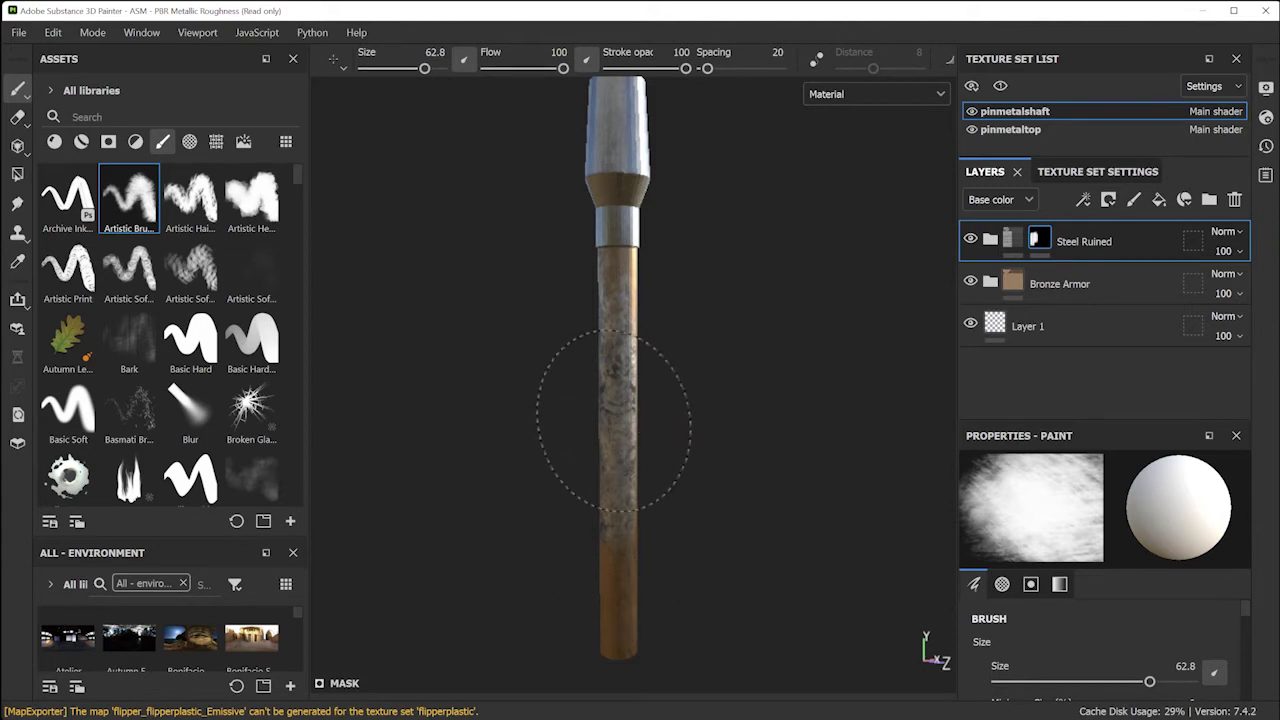
{"action": "left_click", "coordinate": [339, 64]}
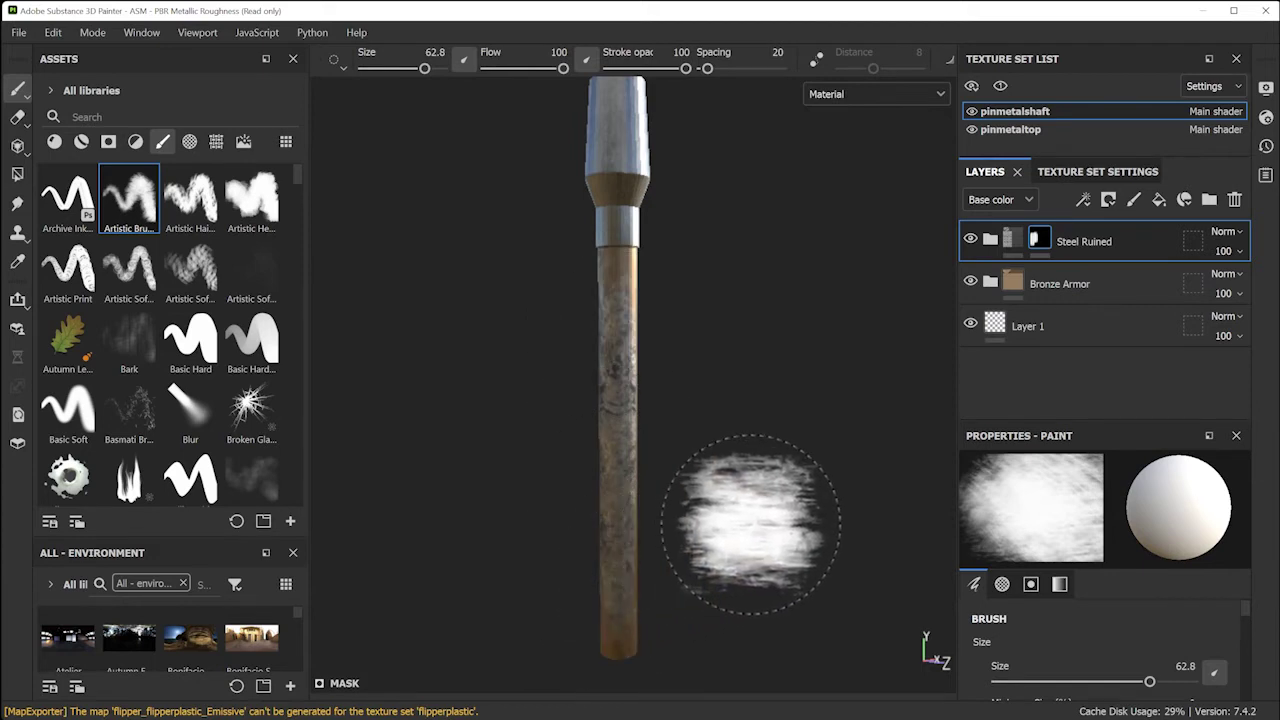
Paint more of the Steel Ruined mask over the shaft's lower end, working around the pin
{"action": "left_click_drag", "start_coordinate": [728, 543], "coordinate": [699, 412], "text": "alt"}
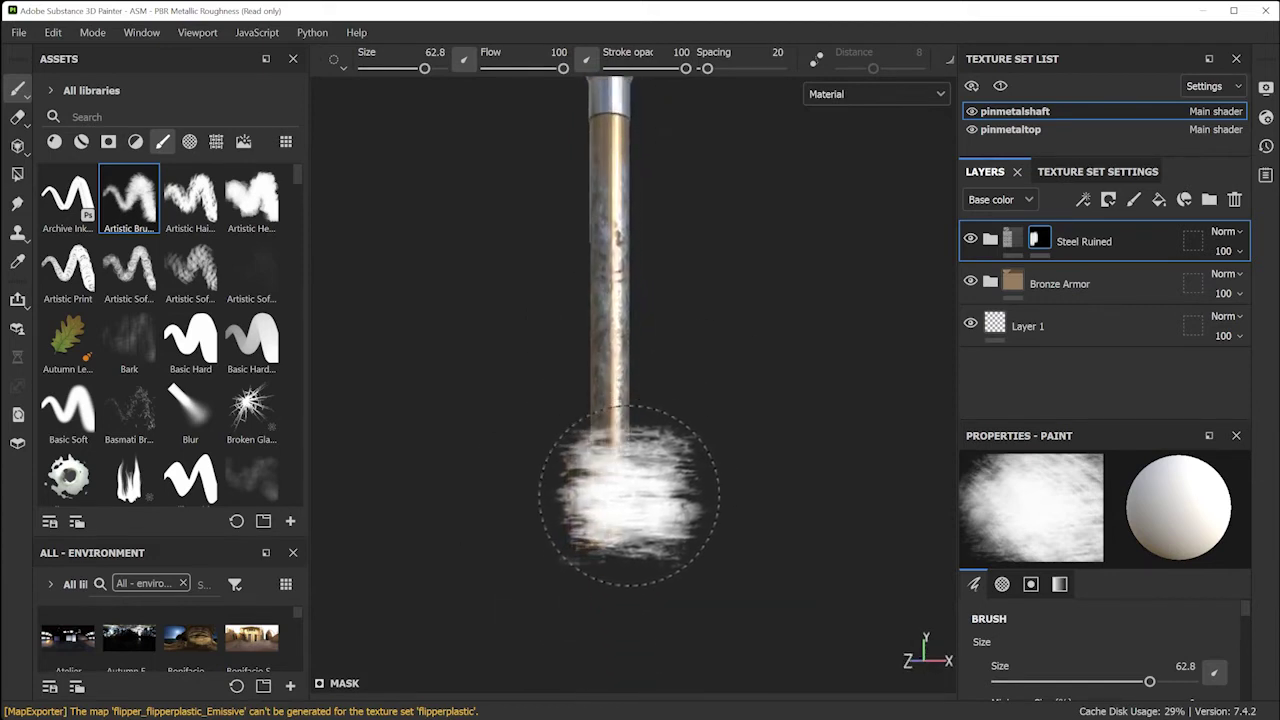
{"action": "mouse_move", "coordinate": [514, 514]}
{"action": "left_mouse_down", "text": "alt"}
{"action": "mouse_move", "coordinate": [586, 457]}
{"action": "mouse_move", "coordinate": [578, 372]}
{"action": "mouse_move", "coordinate": [586, 380]}
{"action": "mouse_move", "coordinate": [520, 371]}
{"action": "mouse_move", "coordinate": [497, 350]}
{"action": "left_mouse_up", "text": "alt"}
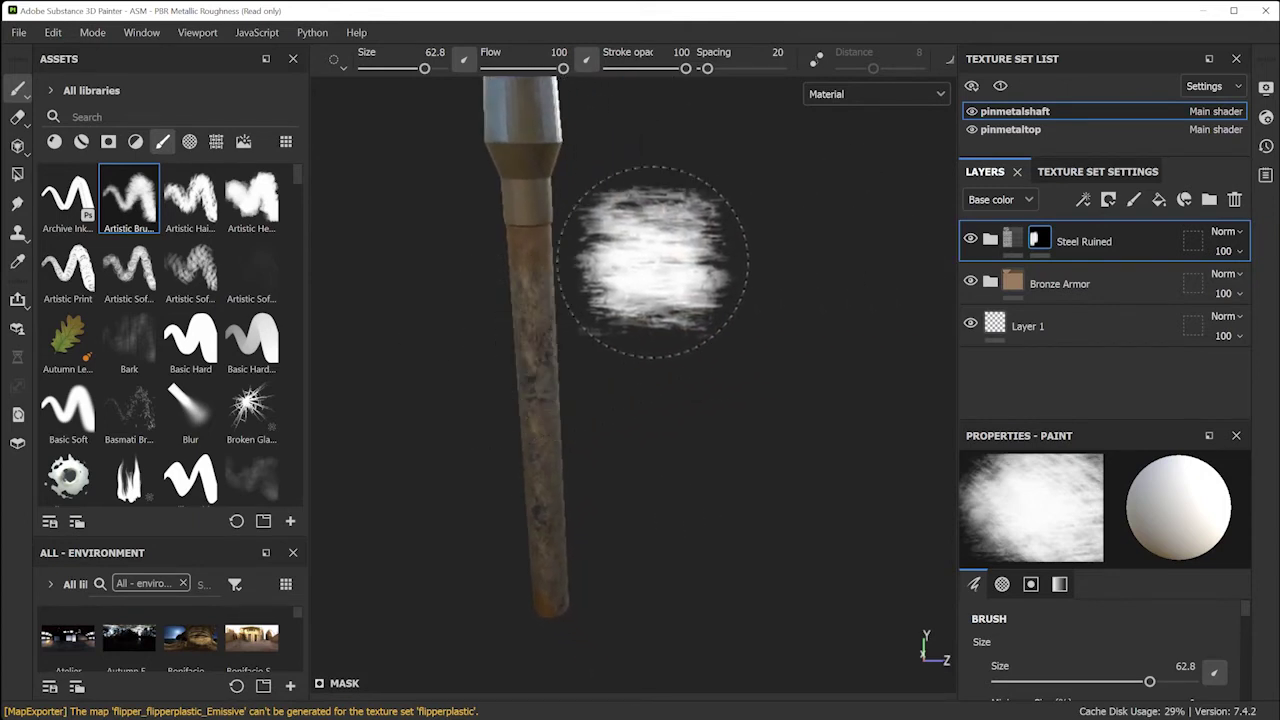
Erase parts of the Steel Ruined mask around the shaft with a size 10 Eraser, and return to the Paint tool
{"action": "left_click_drag", "start_coordinate": [615, 445], "coordinate": [700, 400], "text": "alt"}
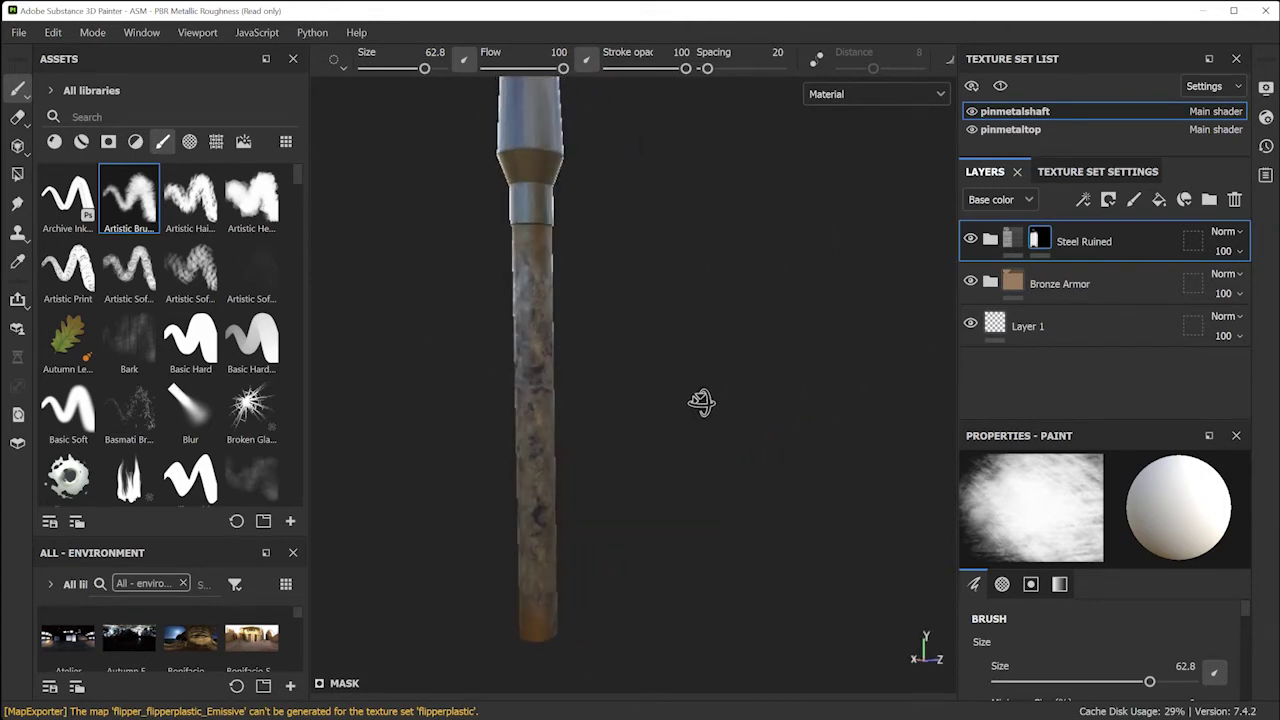
{"action": "left_click_drag", "start_coordinate": [614, 386], "coordinate": [686, 409], "text": "alt"}
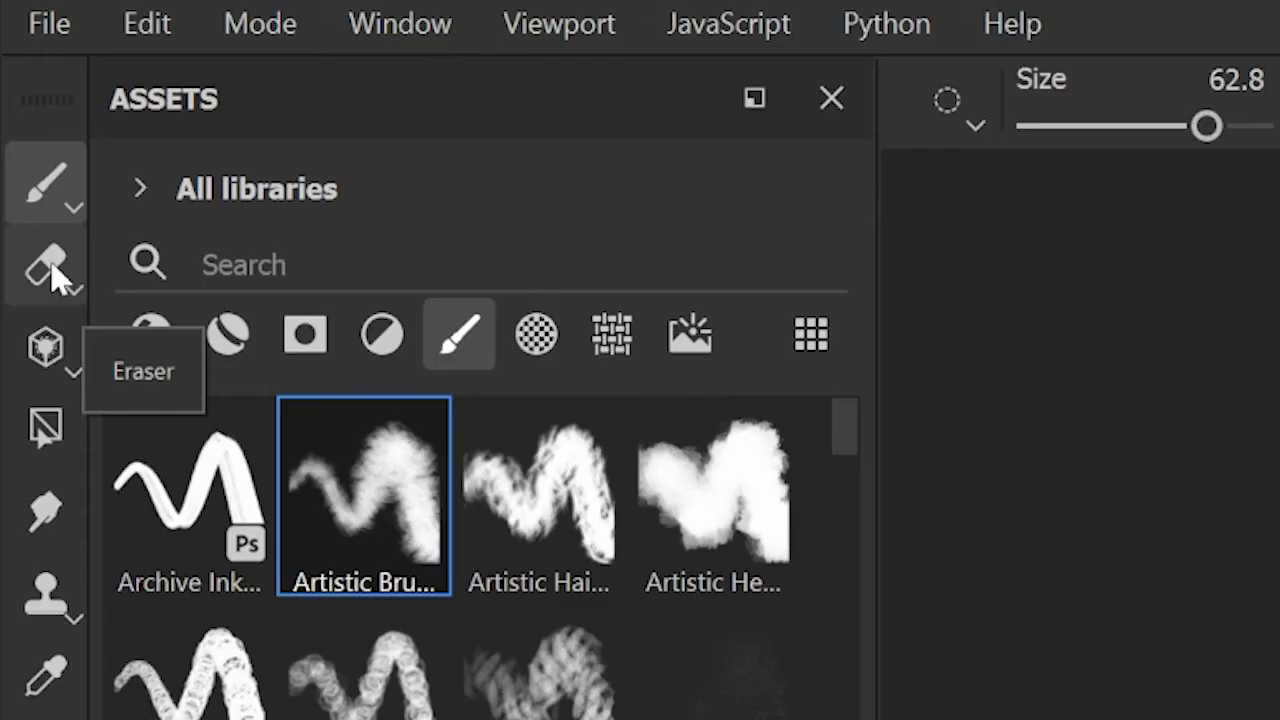
{"action": "left_click", "coordinate": [18, 117]}
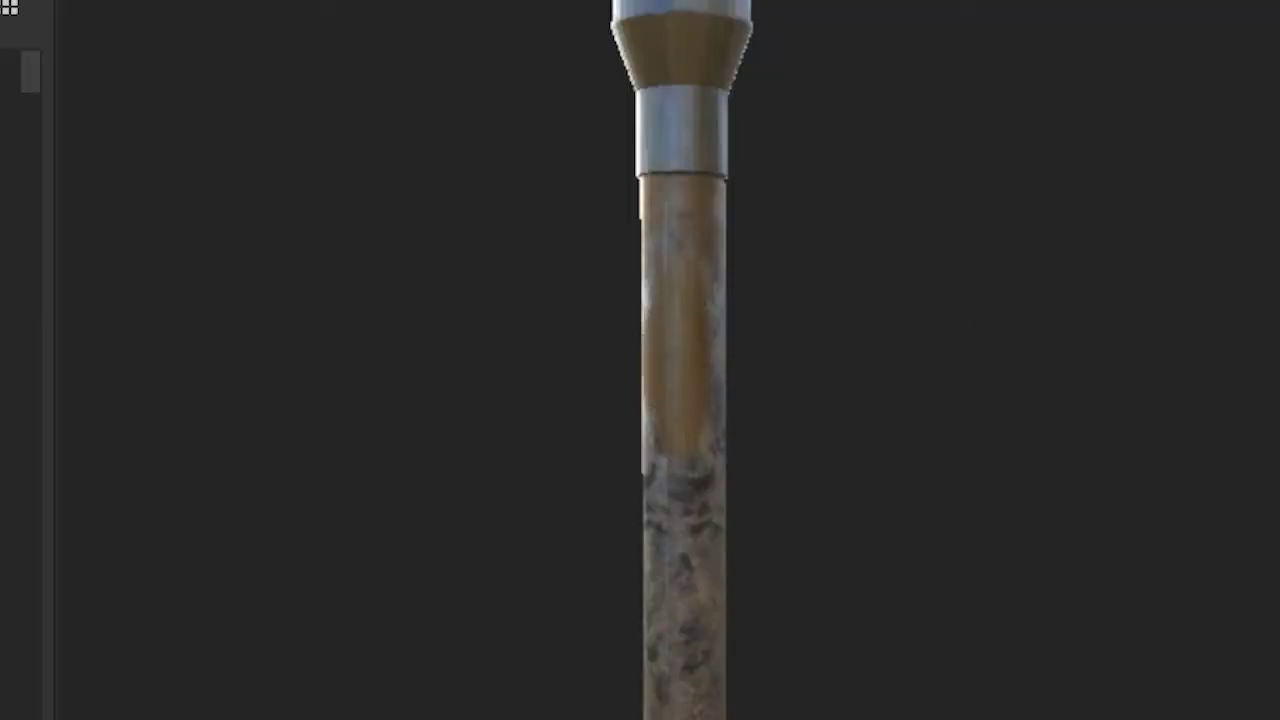
{"action": "left_click_drag", "start_coordinate": [629, 400], "coordinate": [683, 391], "text": "alt"}
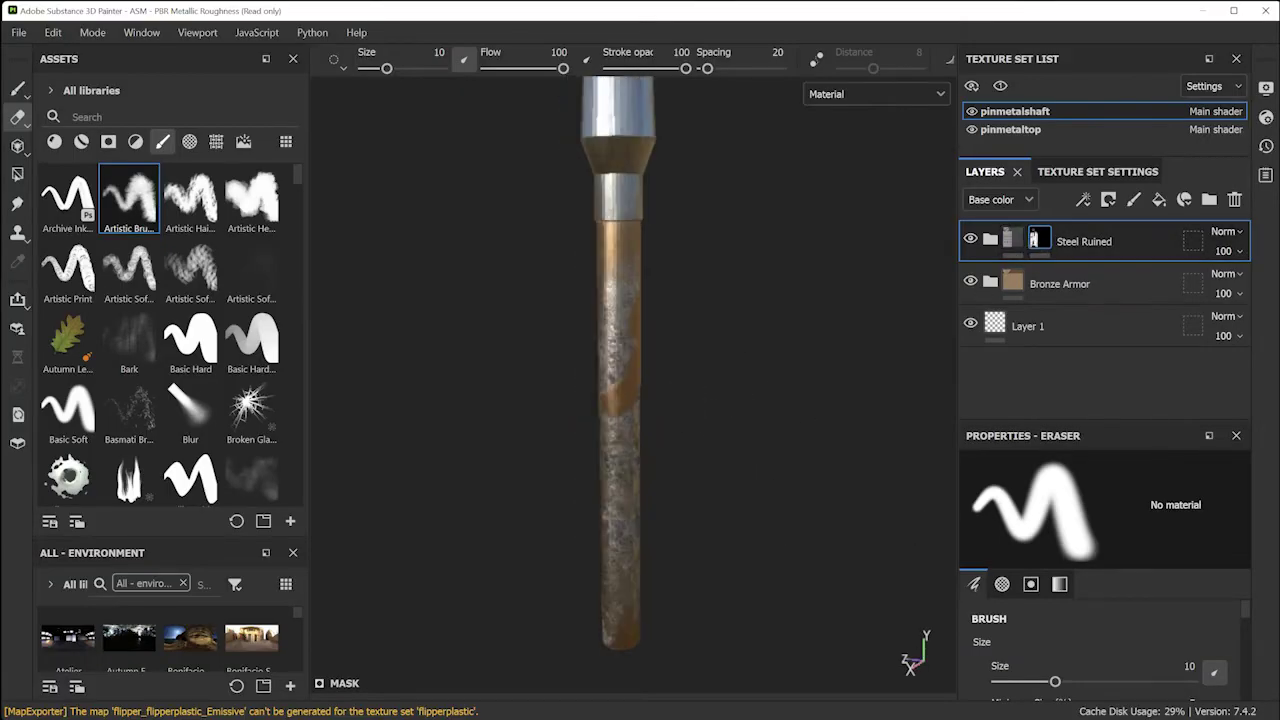
{"action": "left_click", "coordinate": [22, 91]}
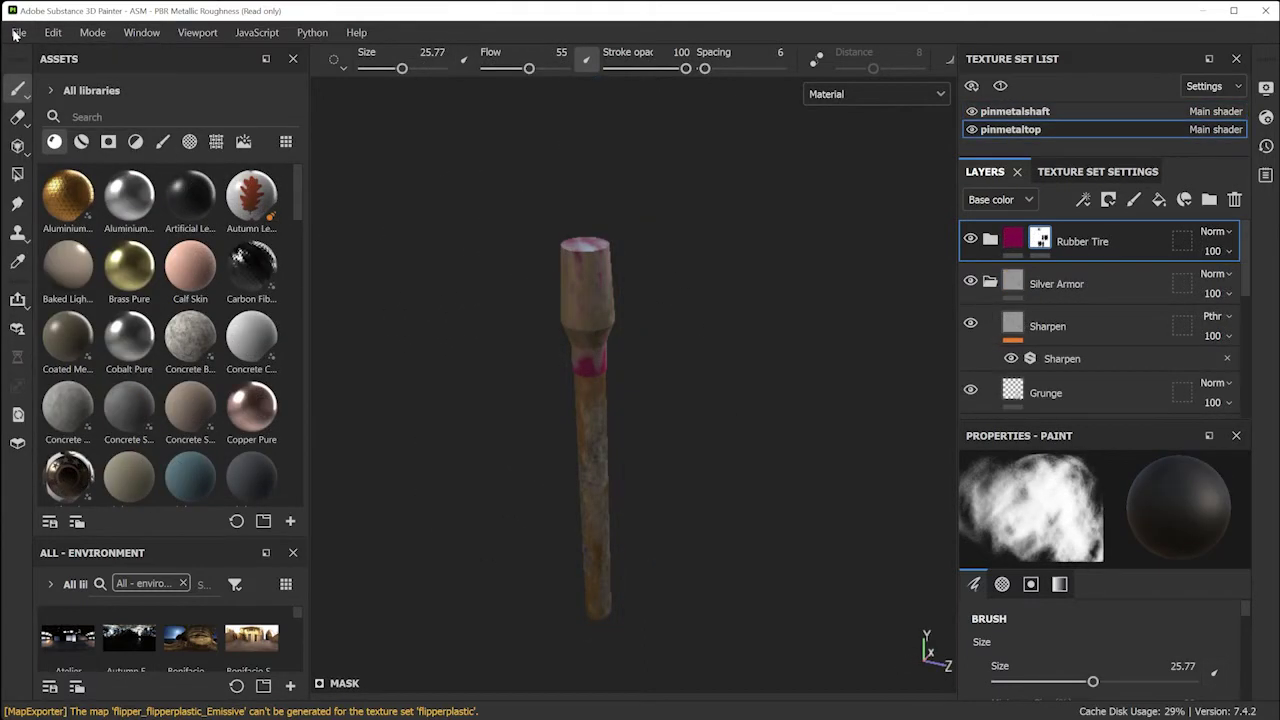
Export the pinmetalshaft and pinmetaltop textures as 8-bit PNG into a new folder named pin inside sourceimages/substance
{"action": "left_click", "coordinate": [19, 33]}
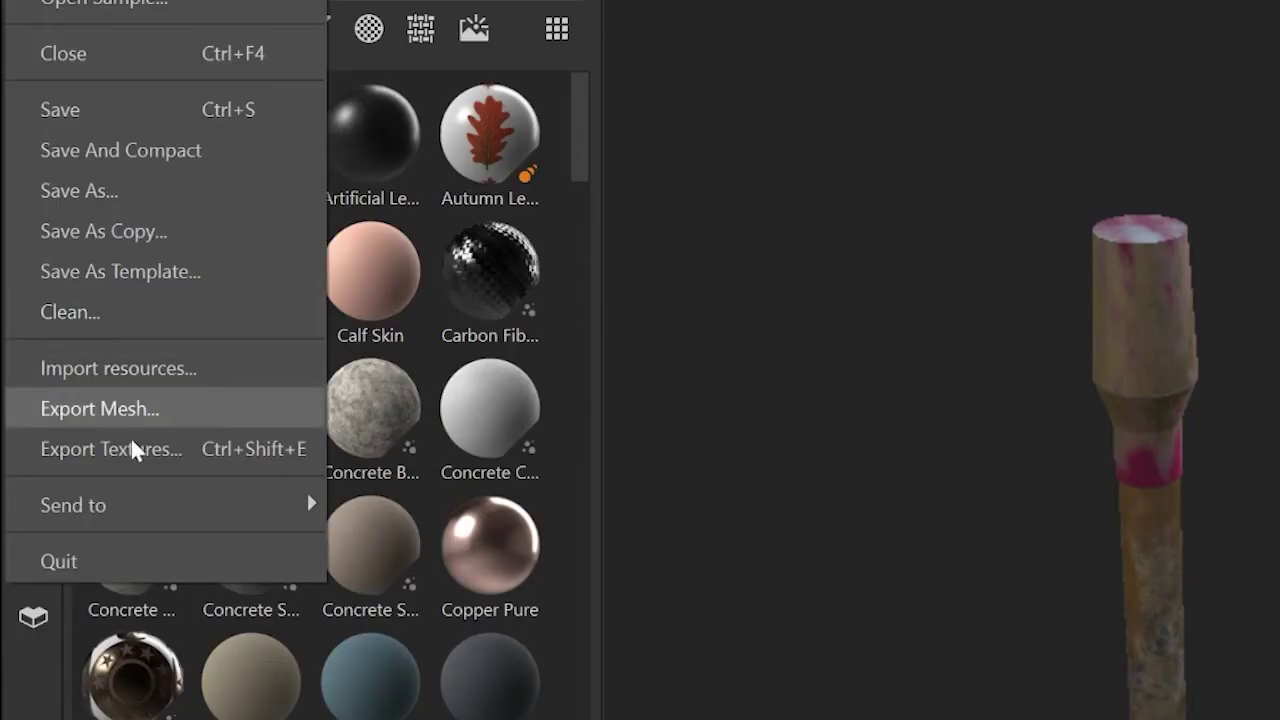
{"action": "left_click", "coordinate": [69, 357]}
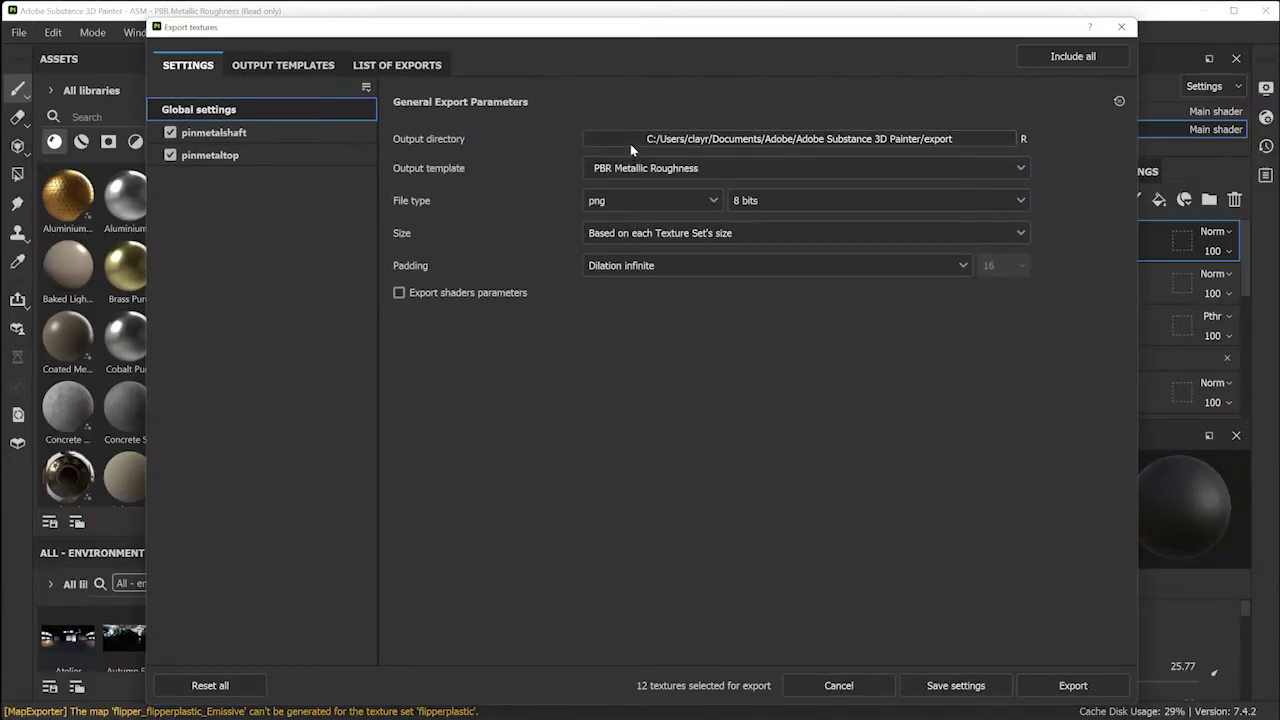
{"action": "left_click", "coordinate": [824, 140]}
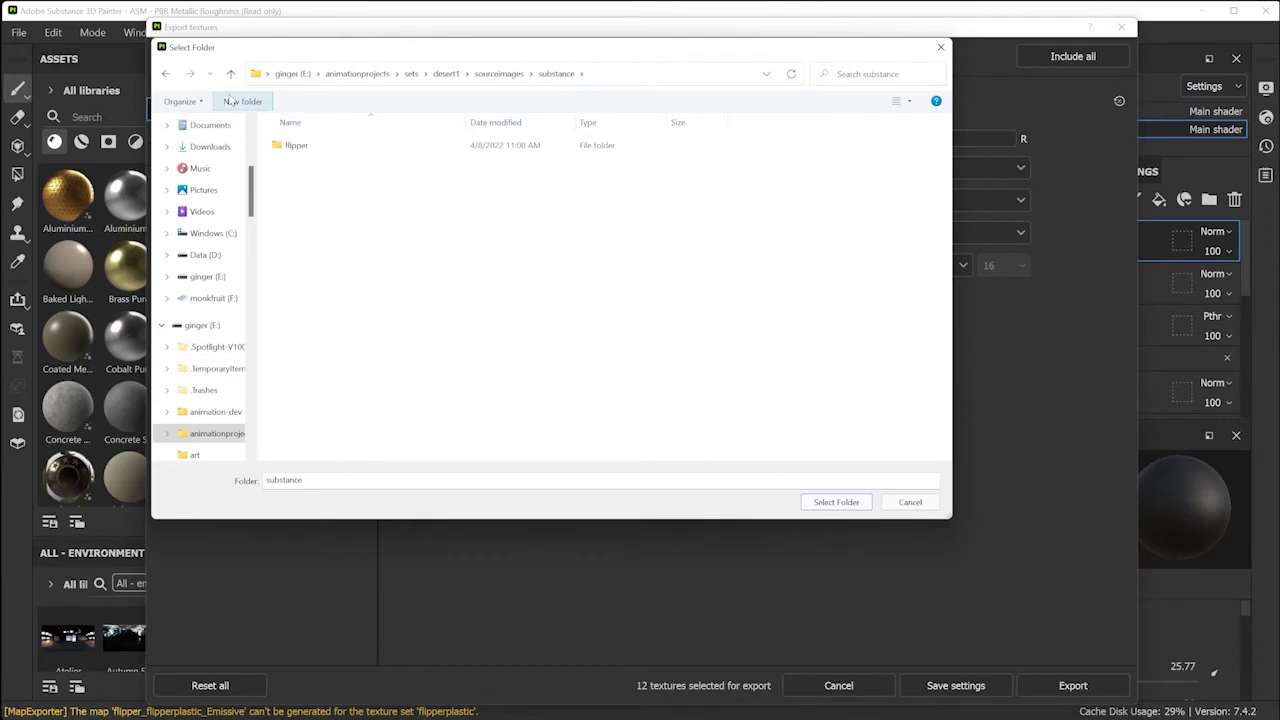
{"action": "left_click", "coordinate": [242, 101]}
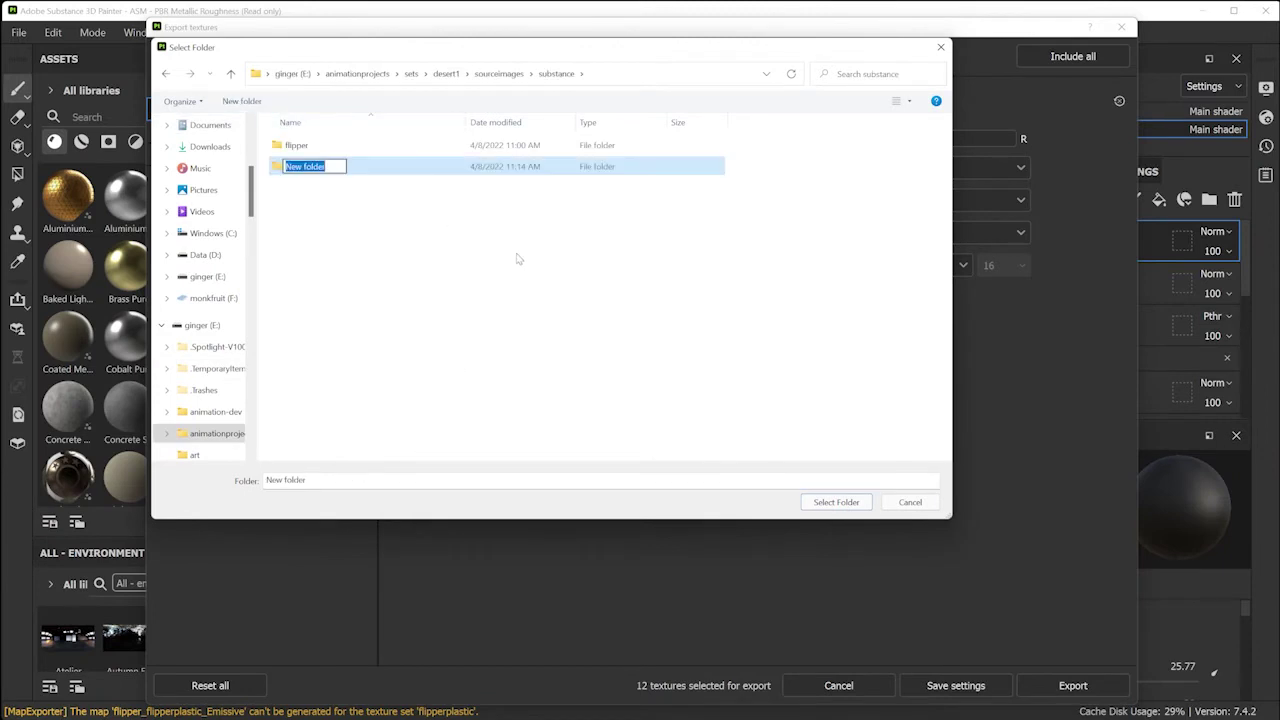
{"action": "type", "text": "pin"}
{"action": "key", "text": "Return"}
{"action": "double_click", "coordinate": [284, 168]}
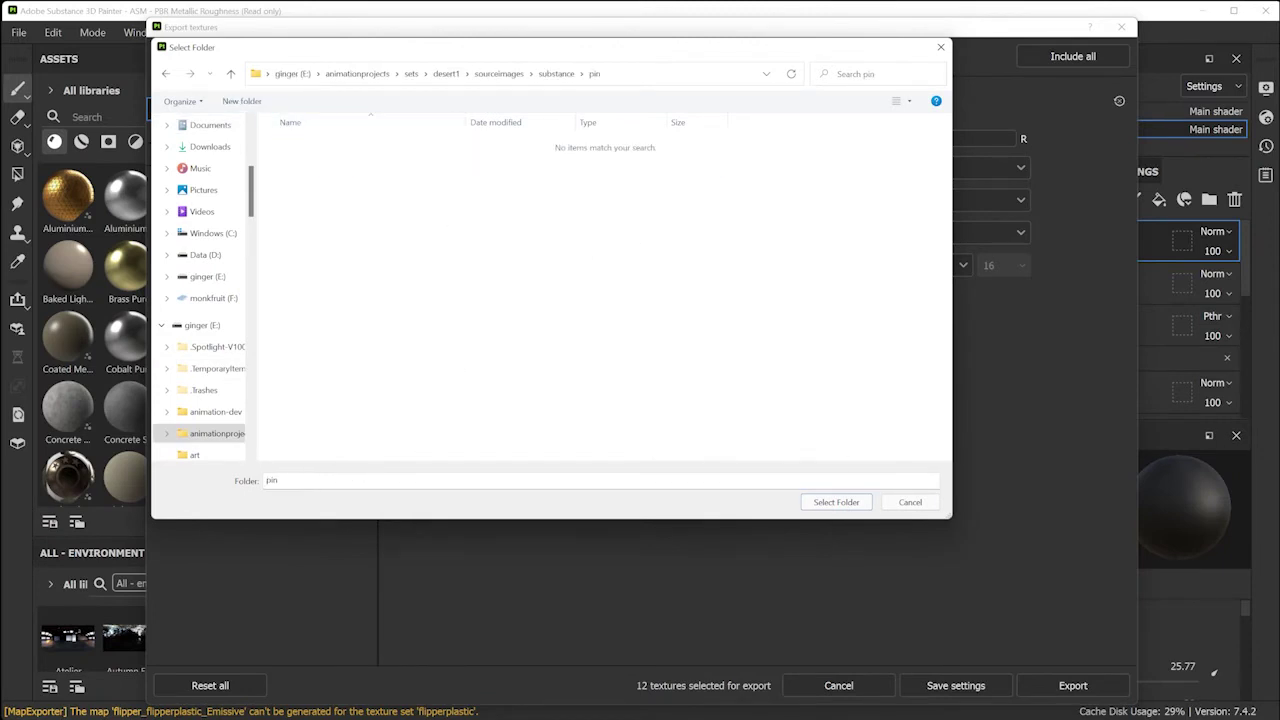
{"action": "left_click", "coordinate": [822, 502]}
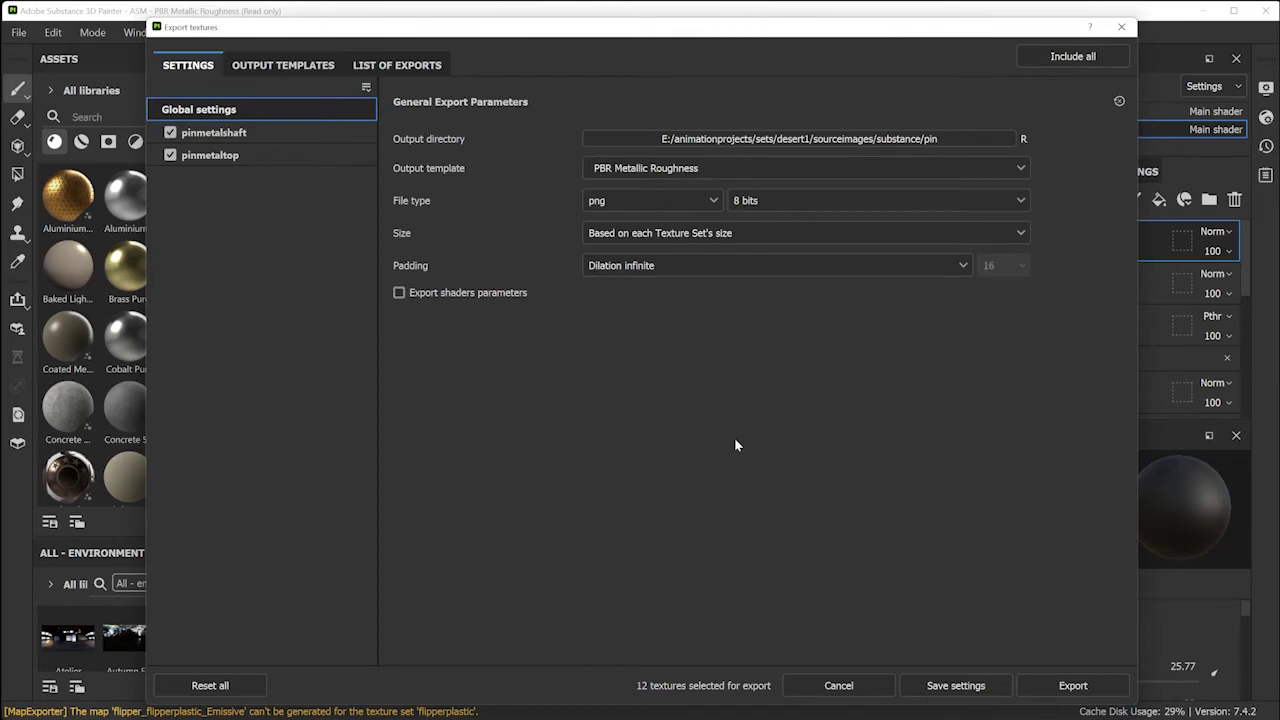
{"action": "left_click", "coordinate": [1073, 686]}
{"action": "left_click", "coordinate": [1070, 686]}
Save the project as pin2 in the stingy folder
{"action": "left_click", "coordinate": [18, 32]}
{"action": "left_click", "coordinate": [55, 191]}
{"action": "type", "text": "pin"}
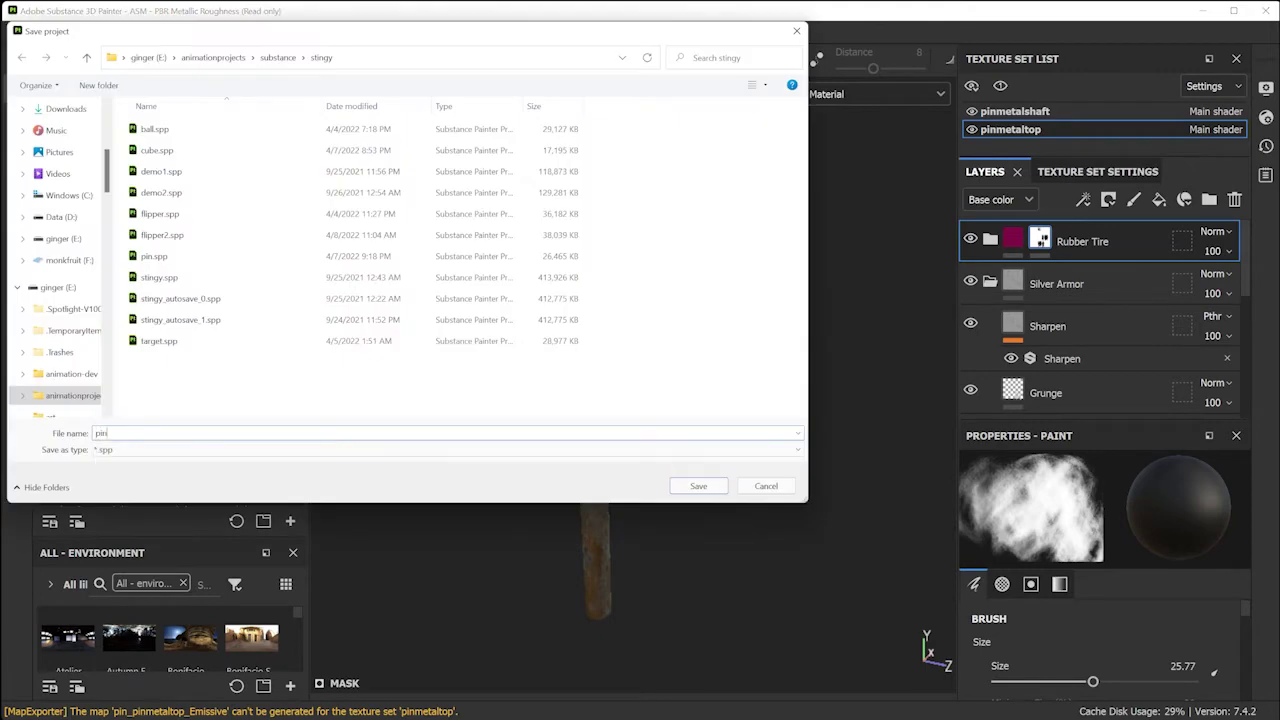
{"action": "type", "text": "2"}
{"action": "key", "text": "Return"}
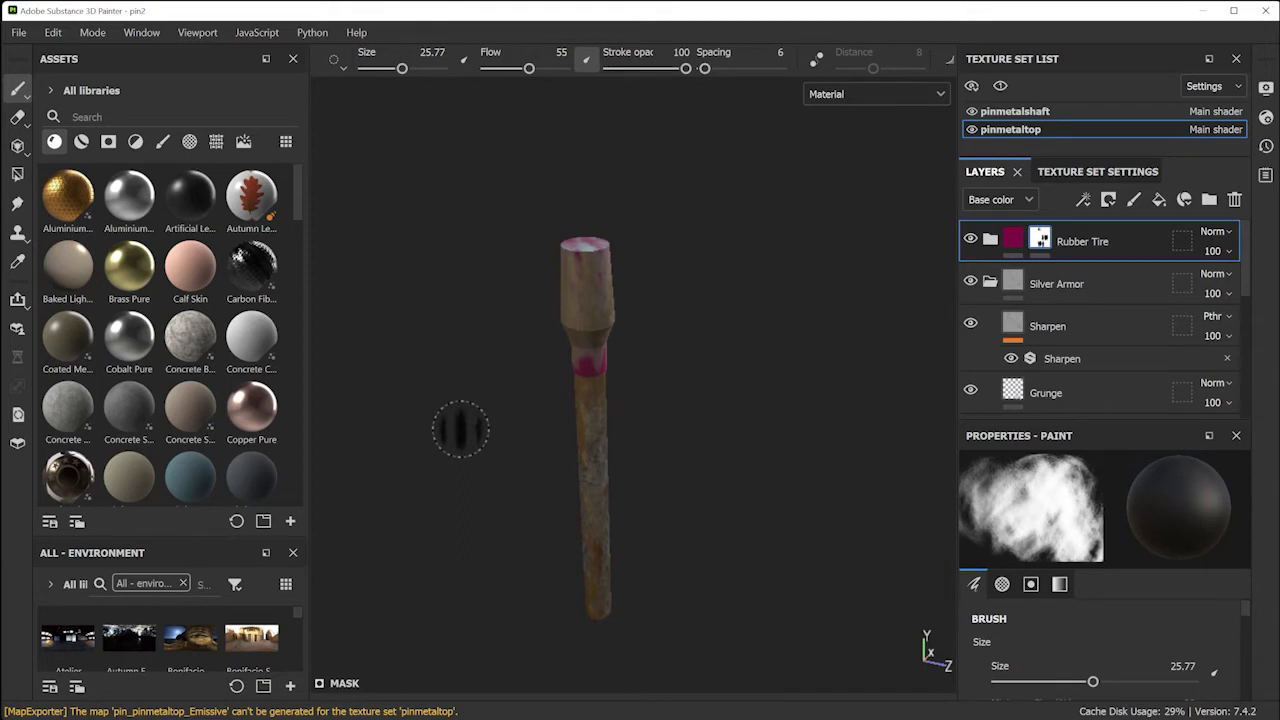
Hide and show the pinmetalshaft and pinmetaltop texture sets in turn to check which part of the pin each covers
{"action": "left_click", "coordinate": [971, 111]}
{"action": "left_click", "coordinate": [971, 111]}
{"action": "left_click", "coordinate": [971, 111]}
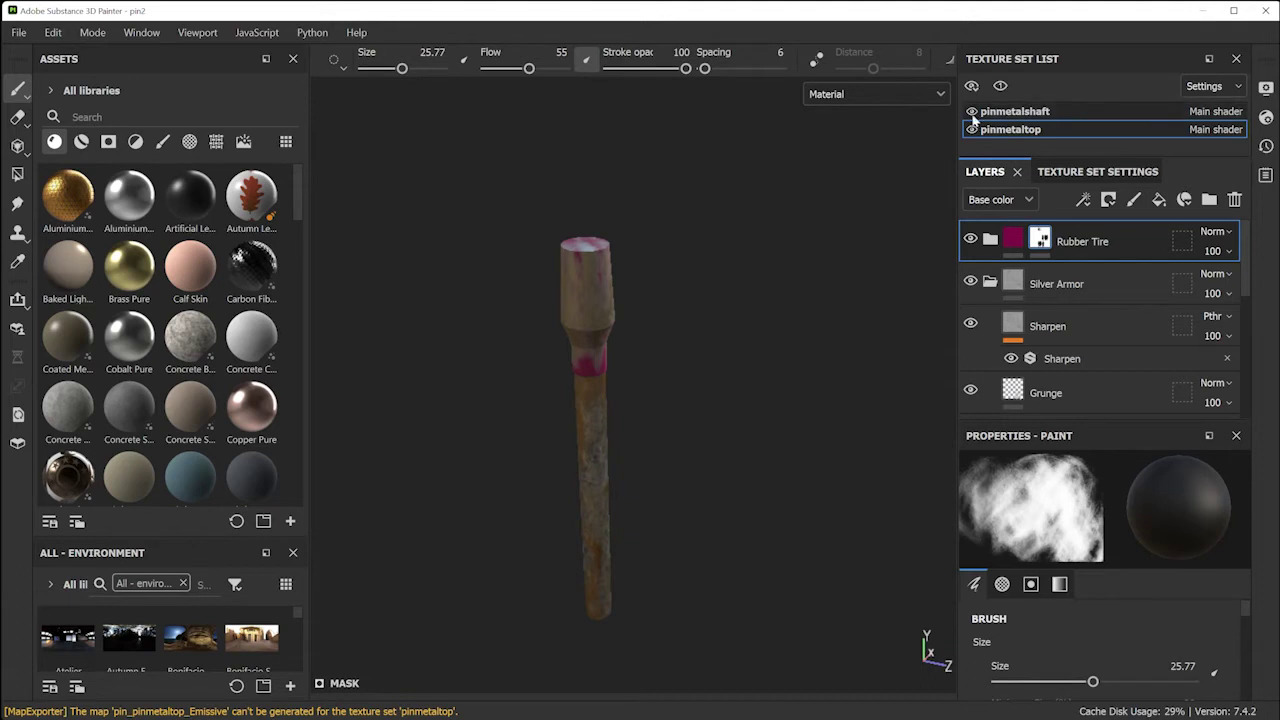
{"action": "left_click", "coordinate": [971, 129]}
{"action": "left_click", "coordinate": [971, 111]}
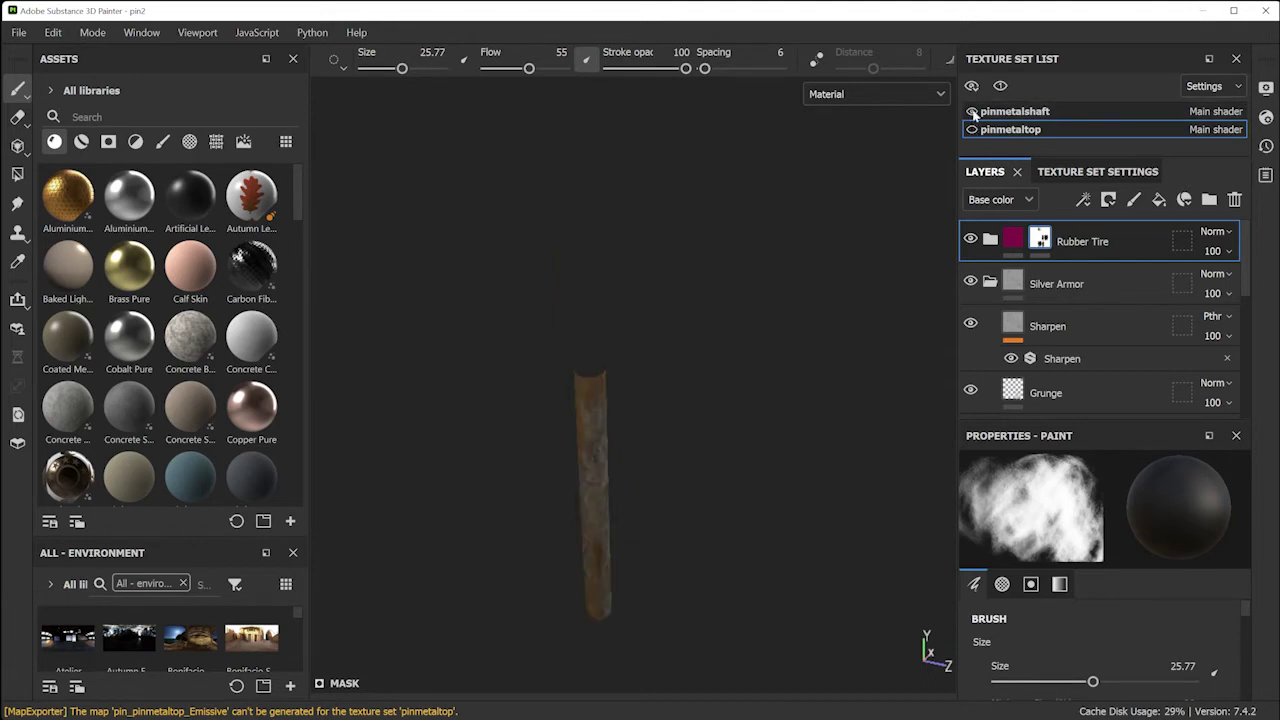
{"action": "left_click", "coordinate": [971, 129]}
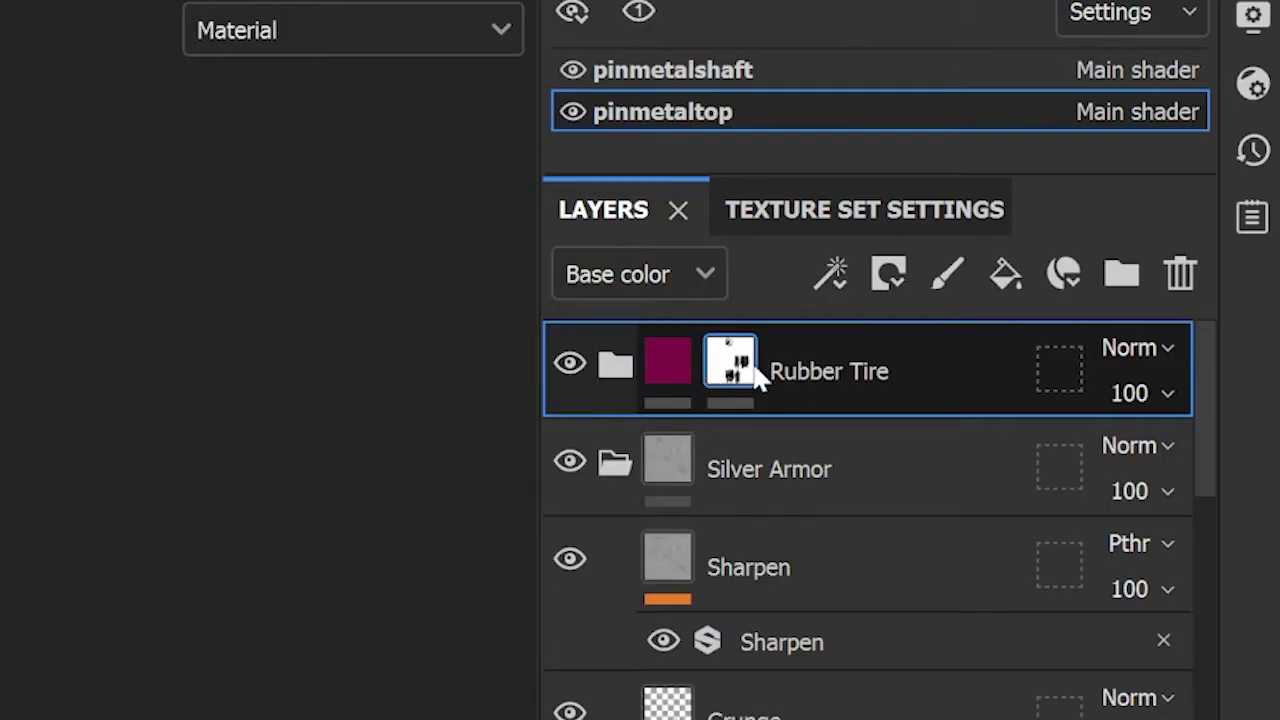
{"action": "left_click", "coordinate": [900, 270]}
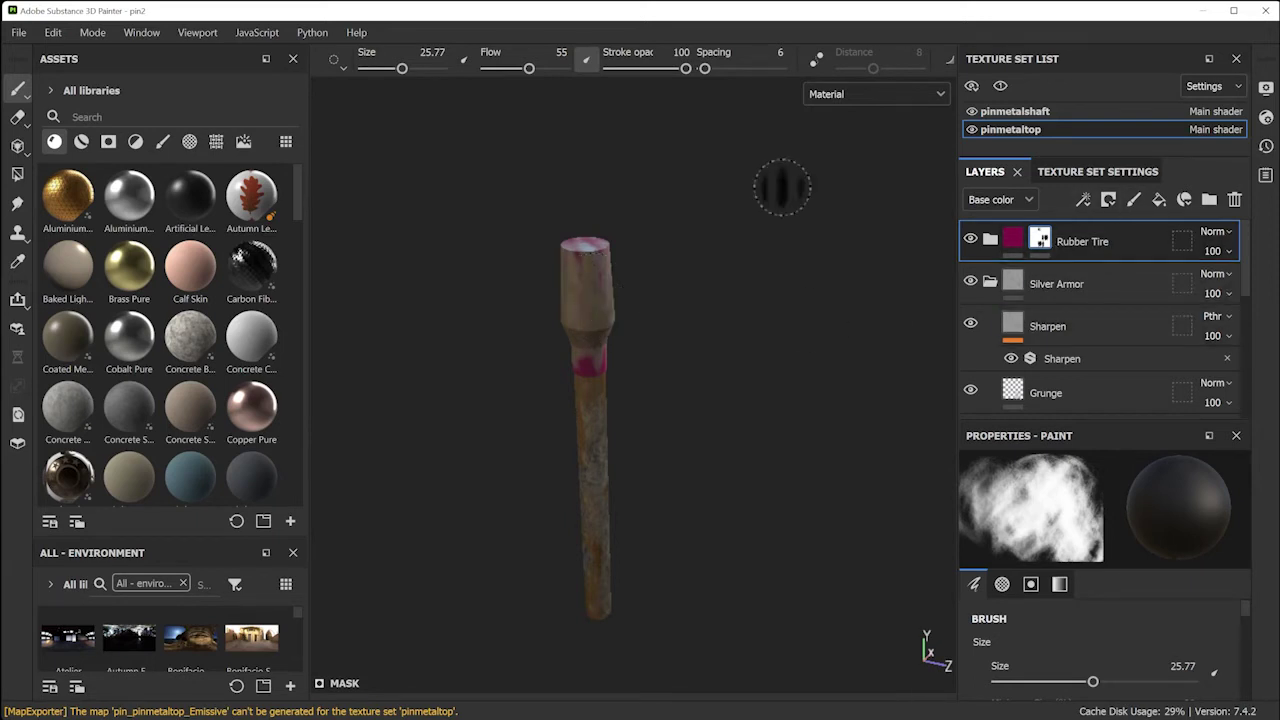
{"action": "left_click", "coordinate": [164, 145]}
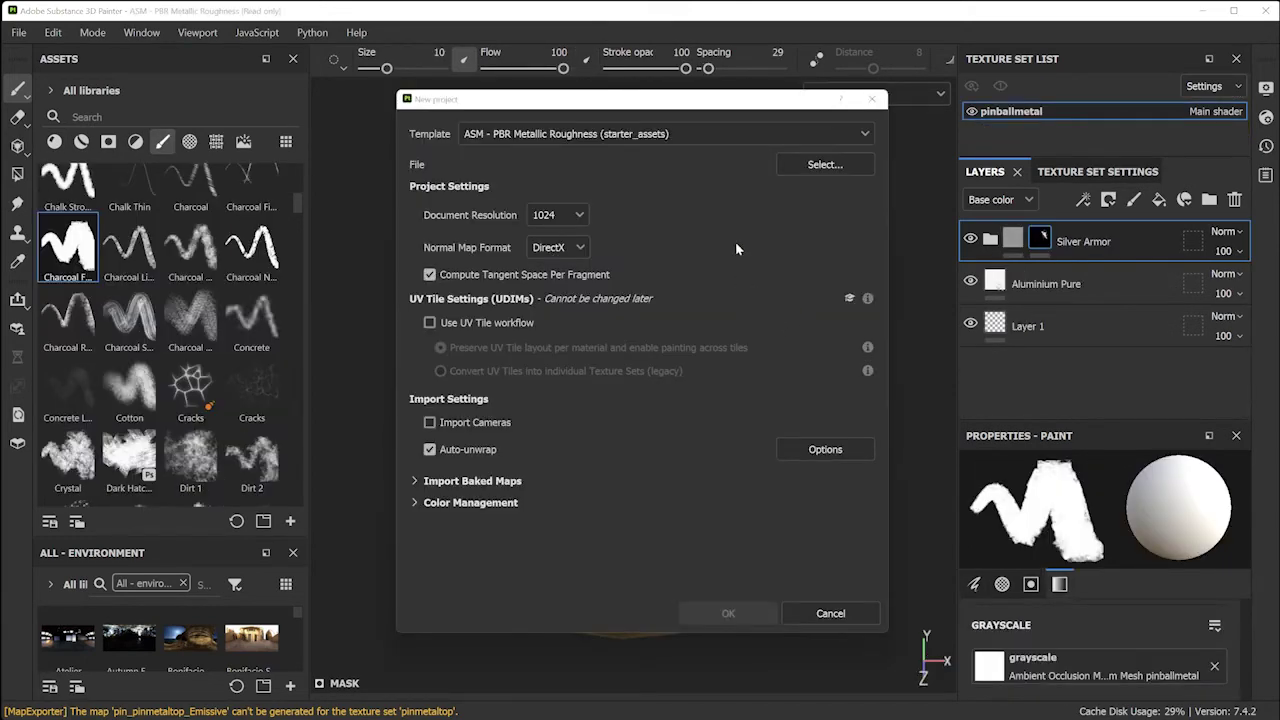
Create a new project from pinball.fbx with the ASM - PBR Metallic Roughness template
{"action": "left_click", "coordinate": [810, 168]}
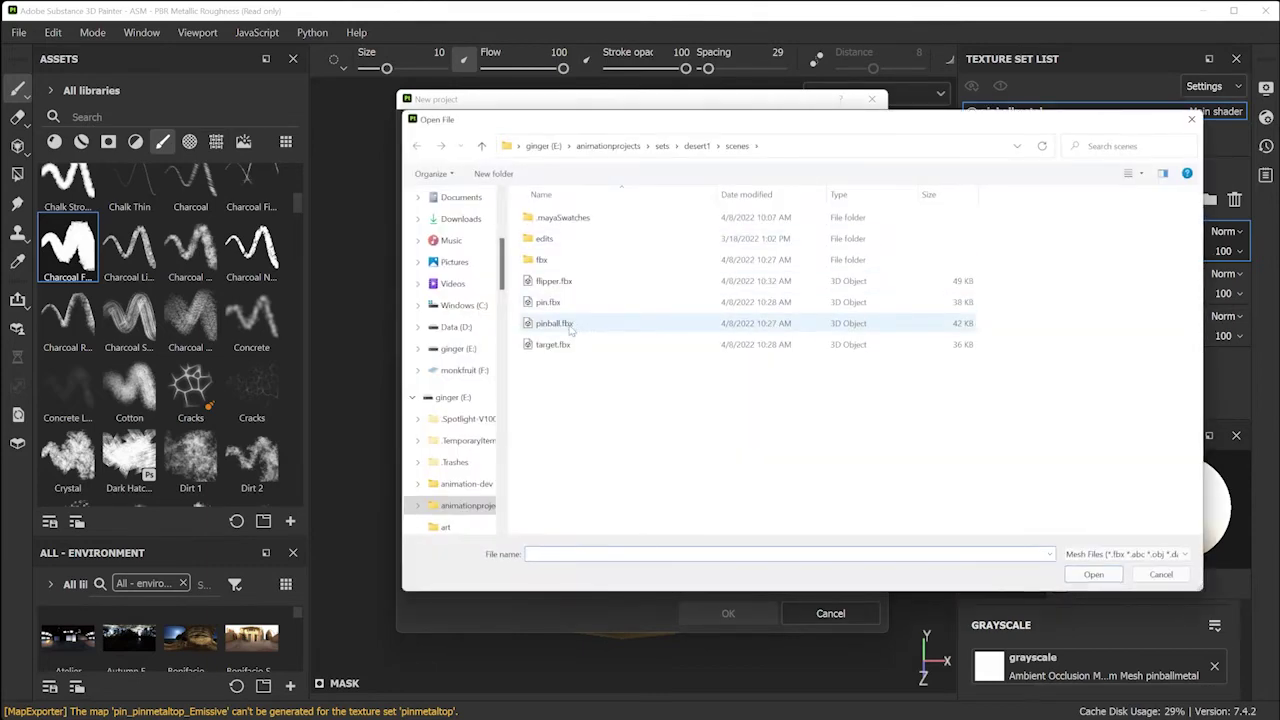
{"action": "double_click", "coordinate": [557, 326]}
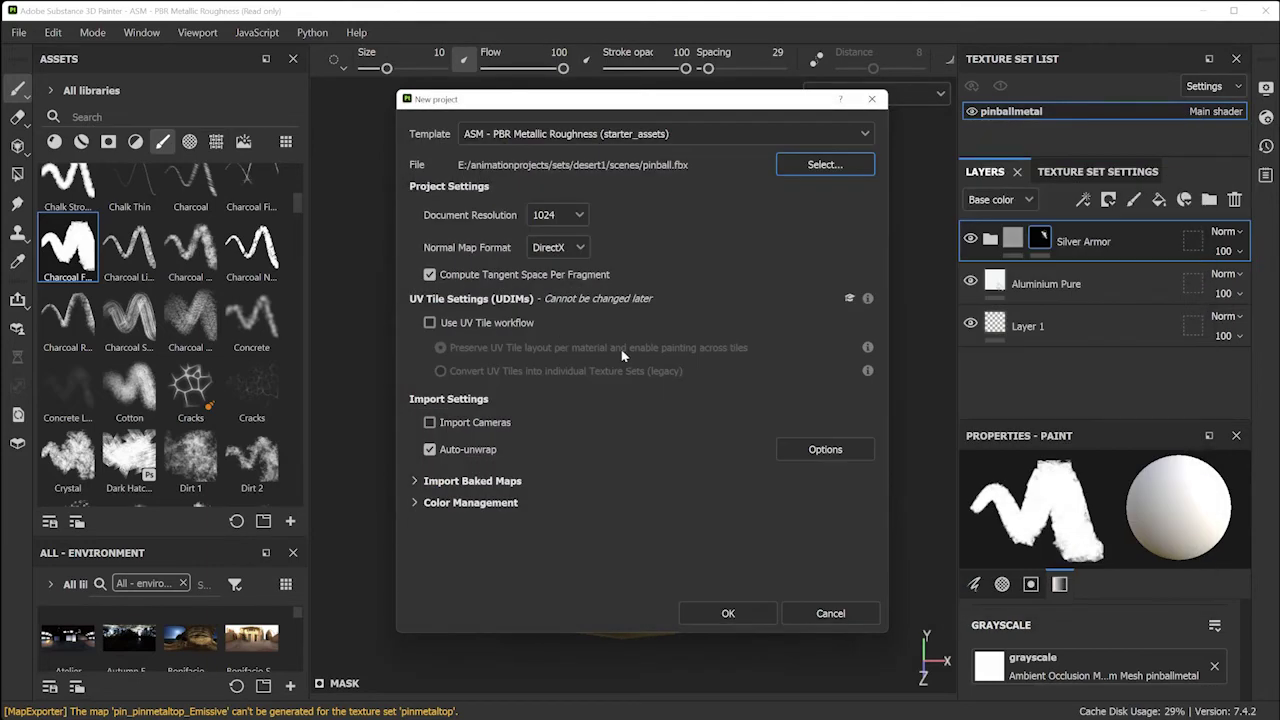
{"action": "left_click", "coordinate": [728, 614]}
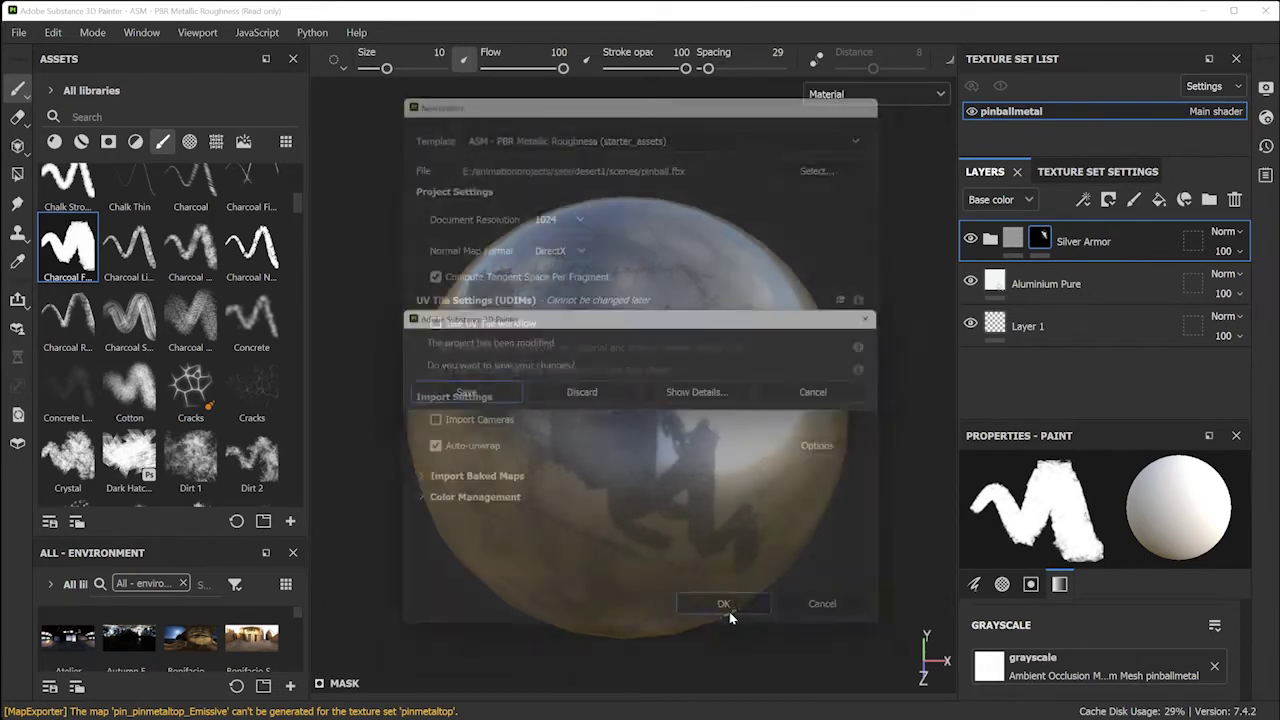
Bake all mesh maps for pinballmetal at 512, using the low poly mesh as the high poly mesh
{"action": "left_click", "coordinate": [1105, 172]}
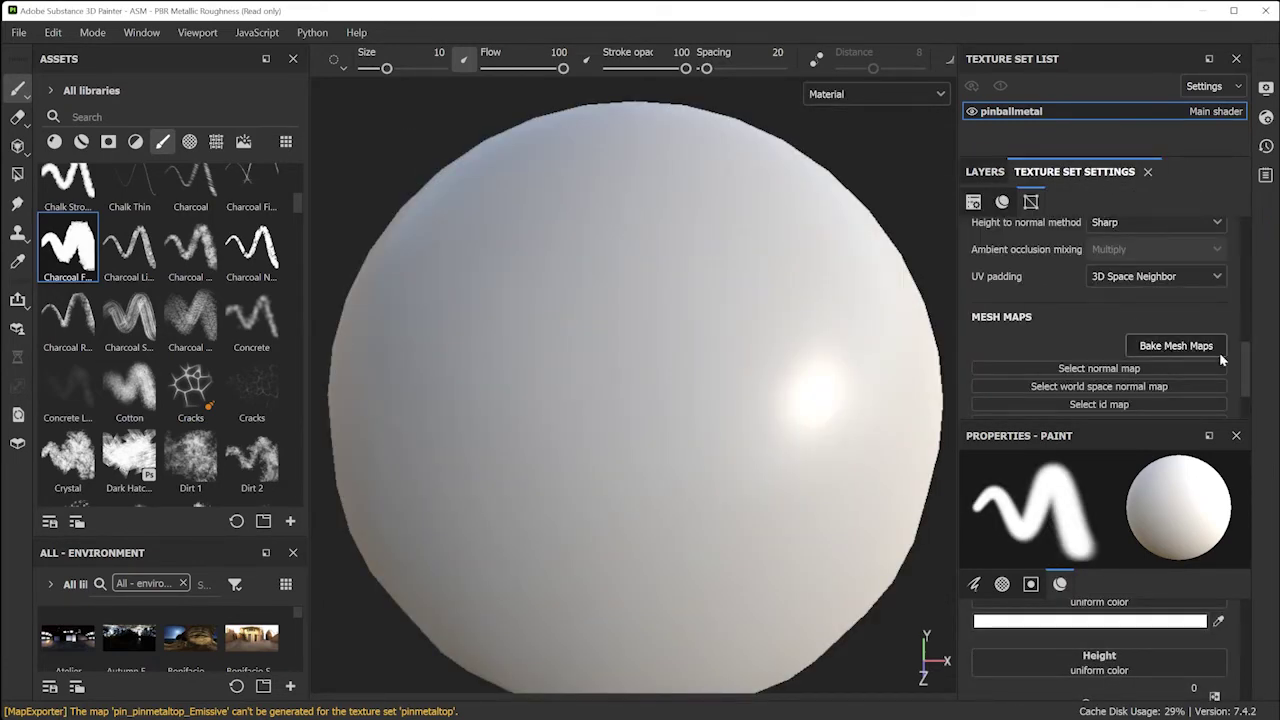
{"action": "scroll", "coordinate": [1240, 368], "scroll_direction": "up", "scroll_amount": 2}
{"action": "scroll", "coordinate": [1244, 370], "scroll_direction": "down", "scroll_amount": 3}
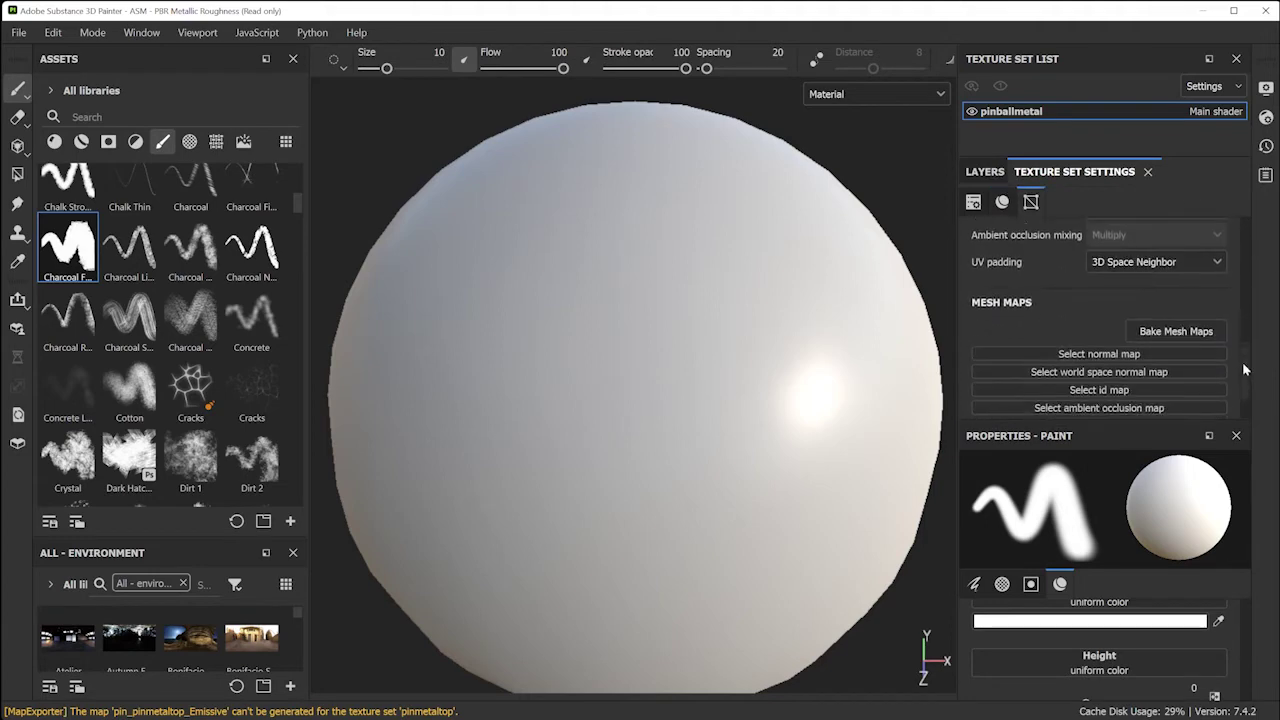
{"action": "left_click", "coordinate": [1190, 332]}
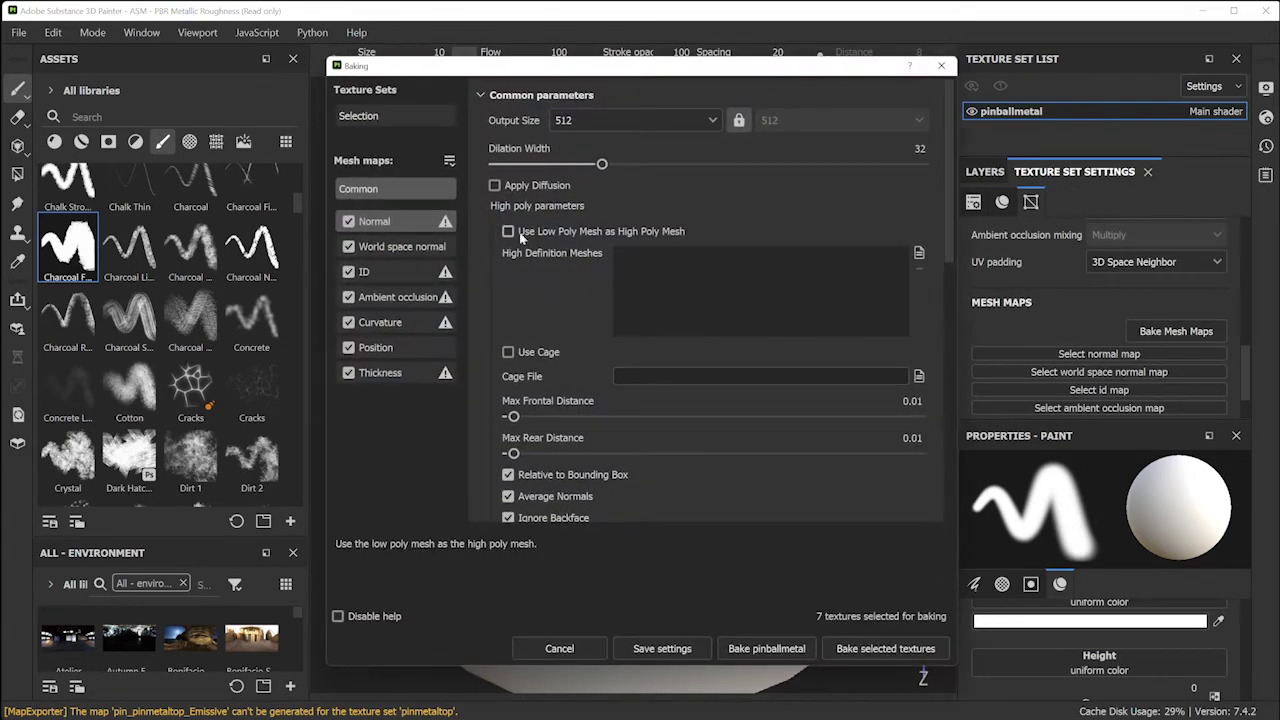
{"action": "left_click", "coordinate": [557, 231]}
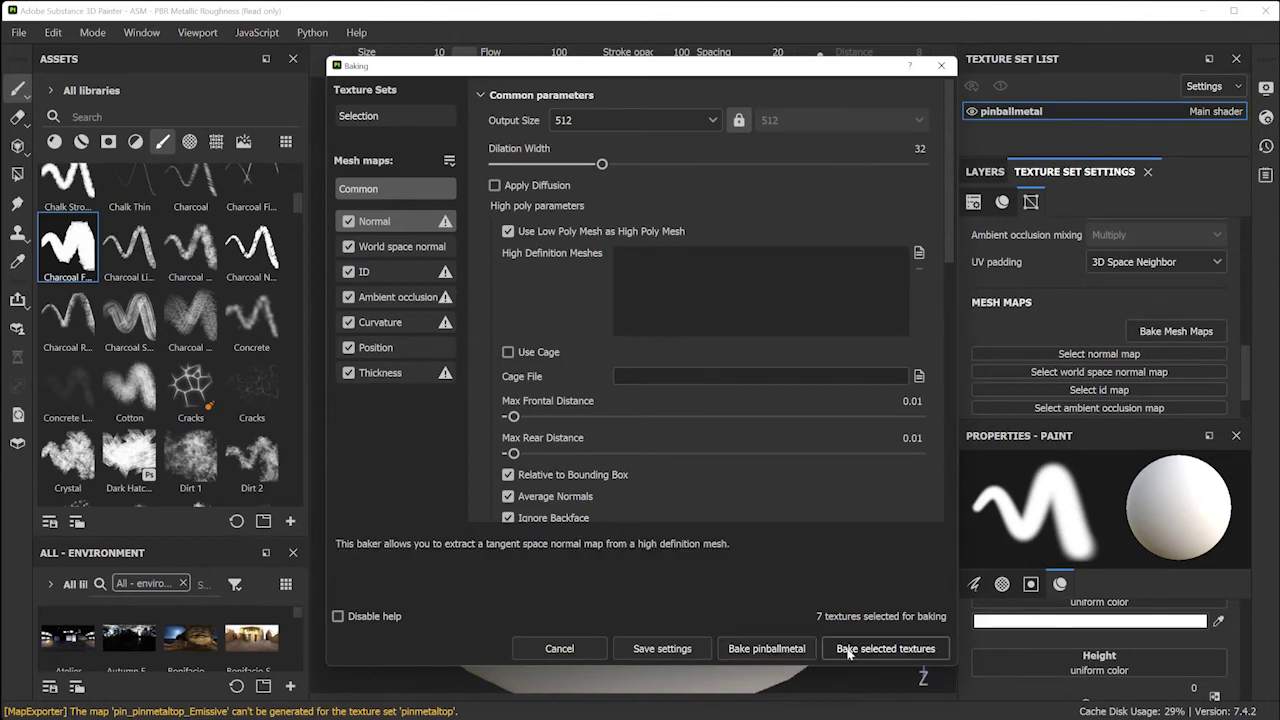
{"action": "left_click", "coordinate": [885, 649]}
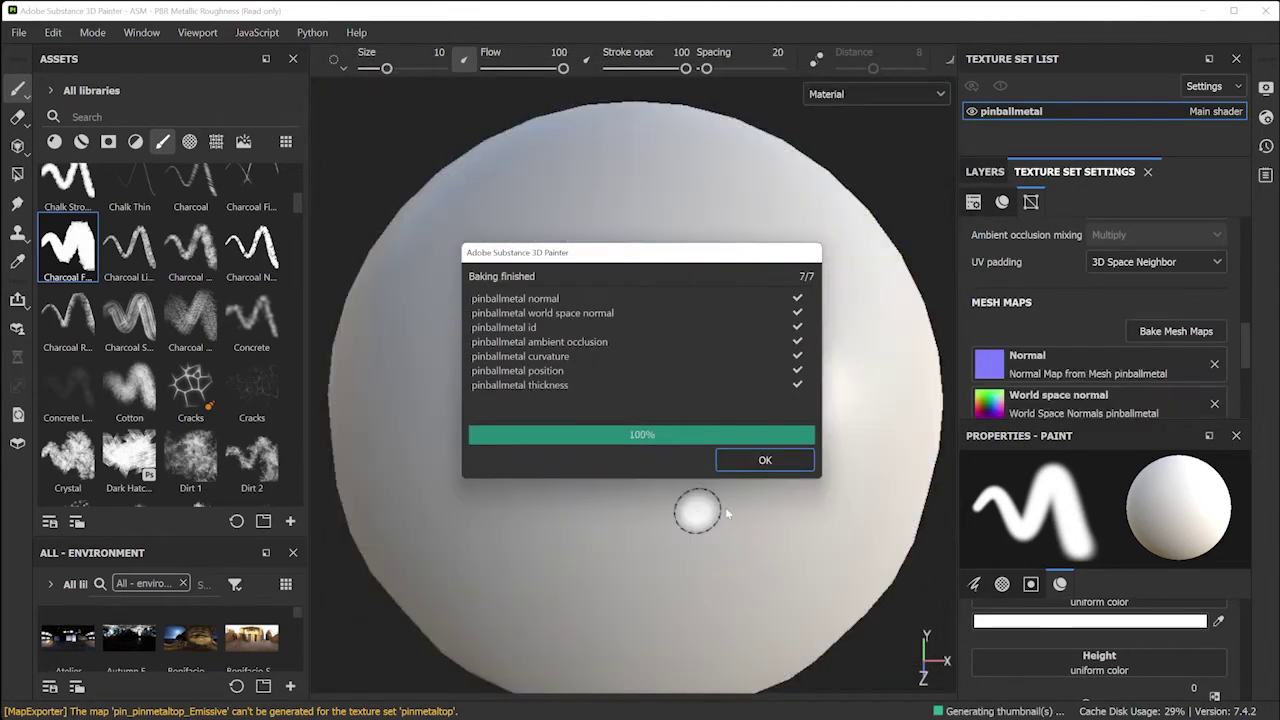
{"action": "left_click", "coordinate": [762, 462]}
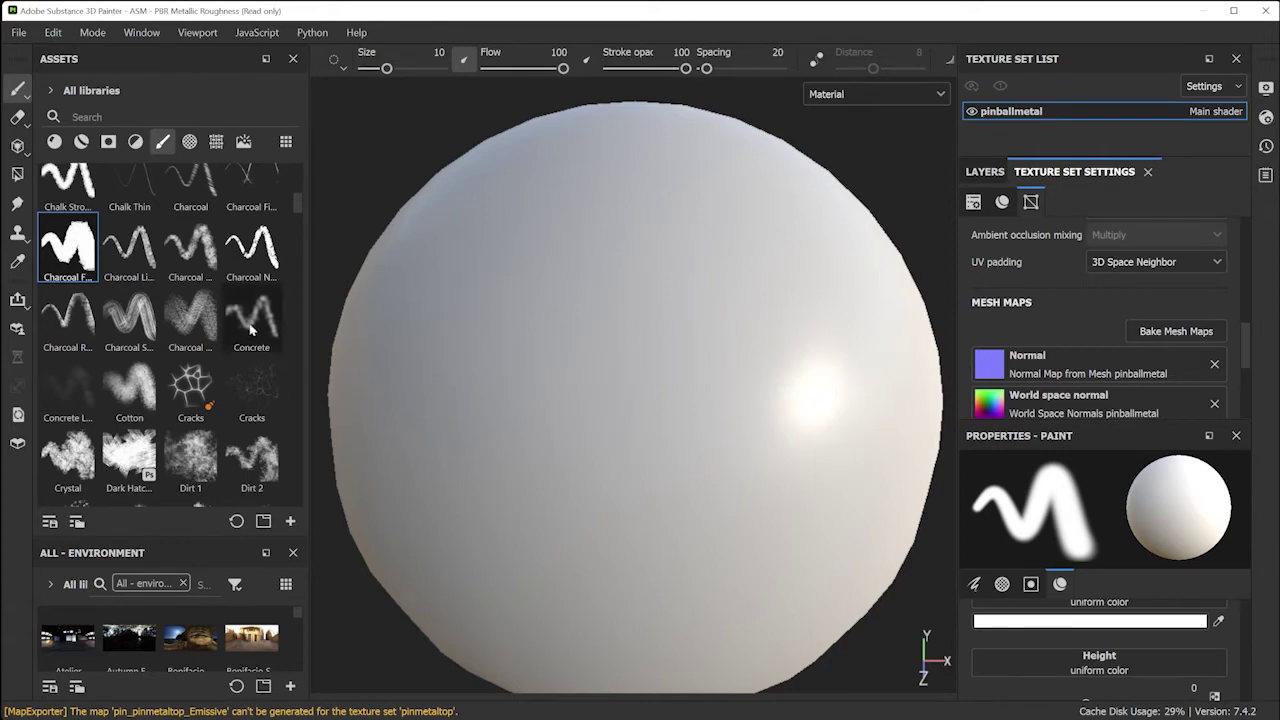
Find the Chrome Blue Tint smart material and apply it to the pinball
{"action": "mouse_move", "coordinate": [294, 200]}
{"action": "left_mouse_down"}
{"action": "mouse_move", "coordinate": [298, 185]}
{"action": "mouse_move", "coordinate": [296, 236]}
{"action": "mouse_move", "coordinate": [296, 180]}
{"action": "left_mouse_up"}
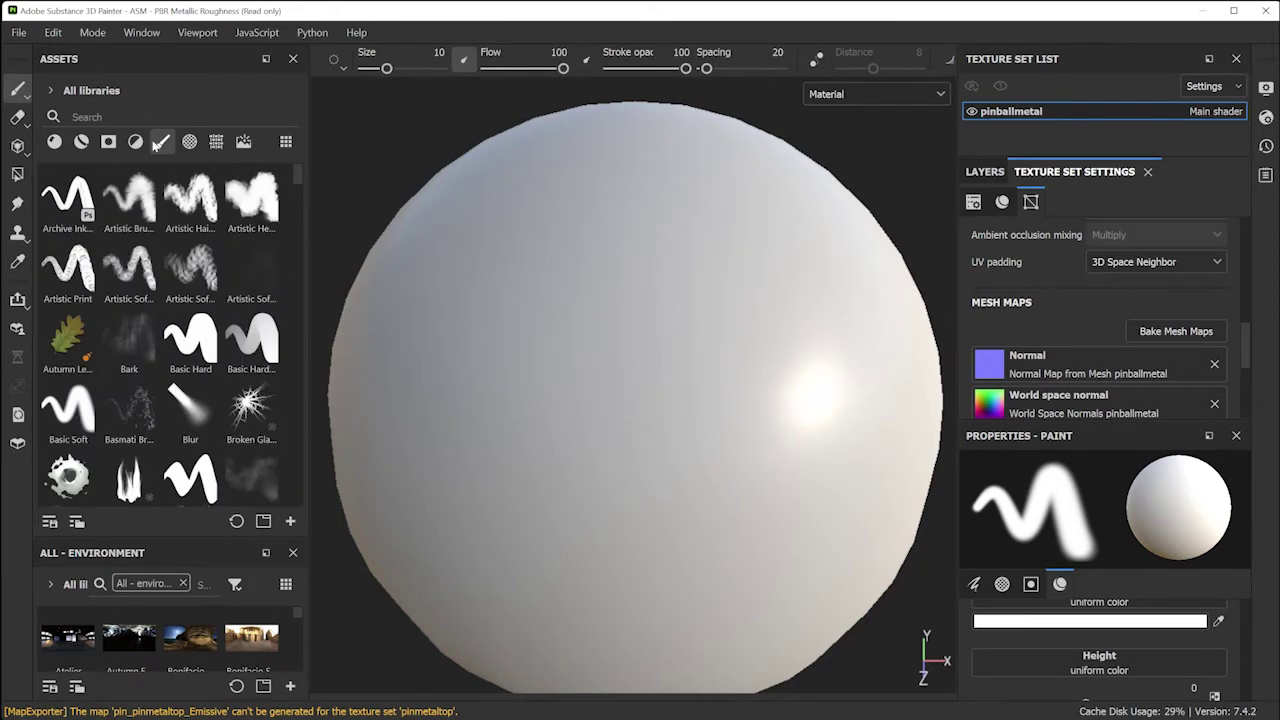
{"action": "left_click", "coordinate": [58, 143]}
{"action": "mouse_move", "coordinate": [129, 210]}
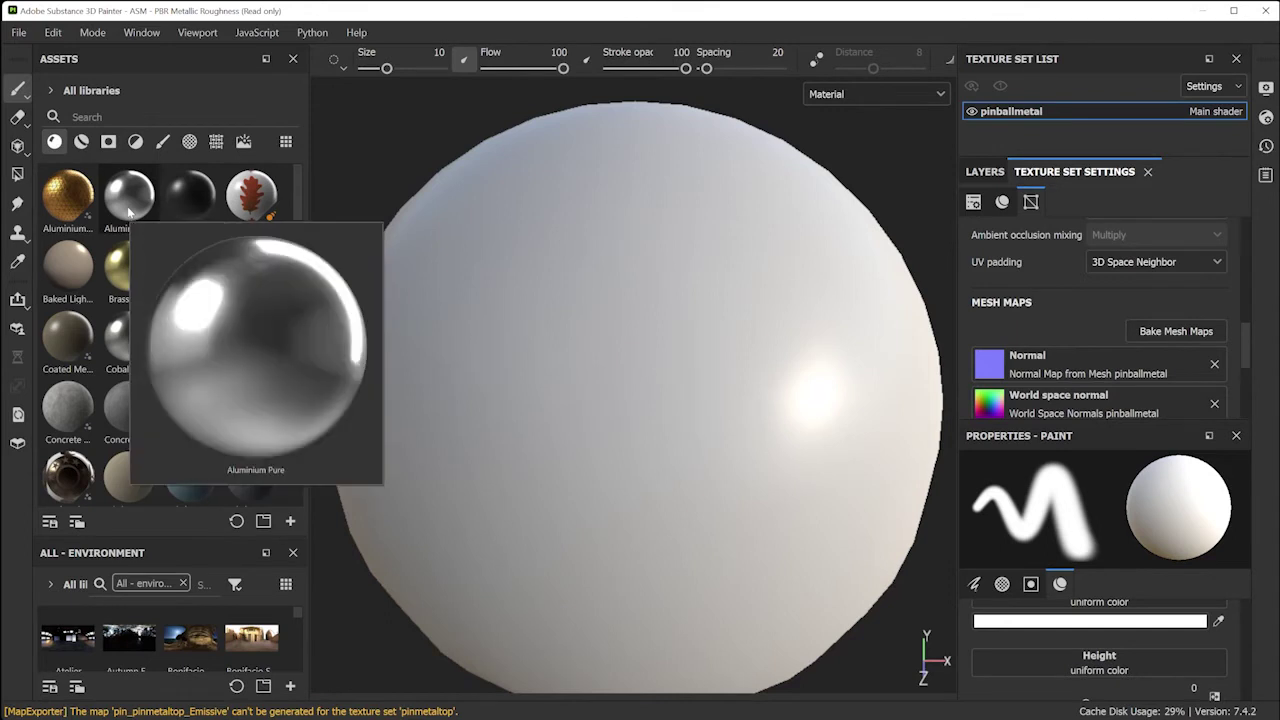
{"action": "left_click", "coordinate": [81, 141]}
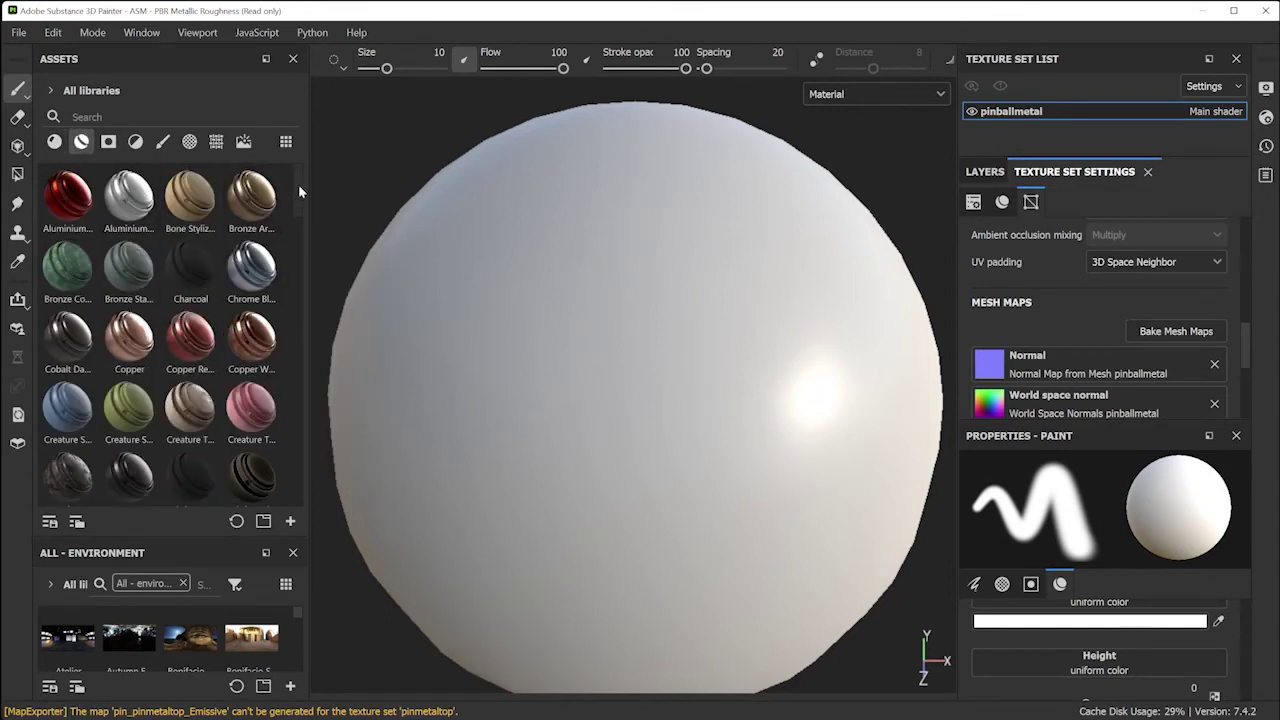
{"action": "left_click_drag", "start_coordinate": [251, 268], "coordinate": [527, 348]}
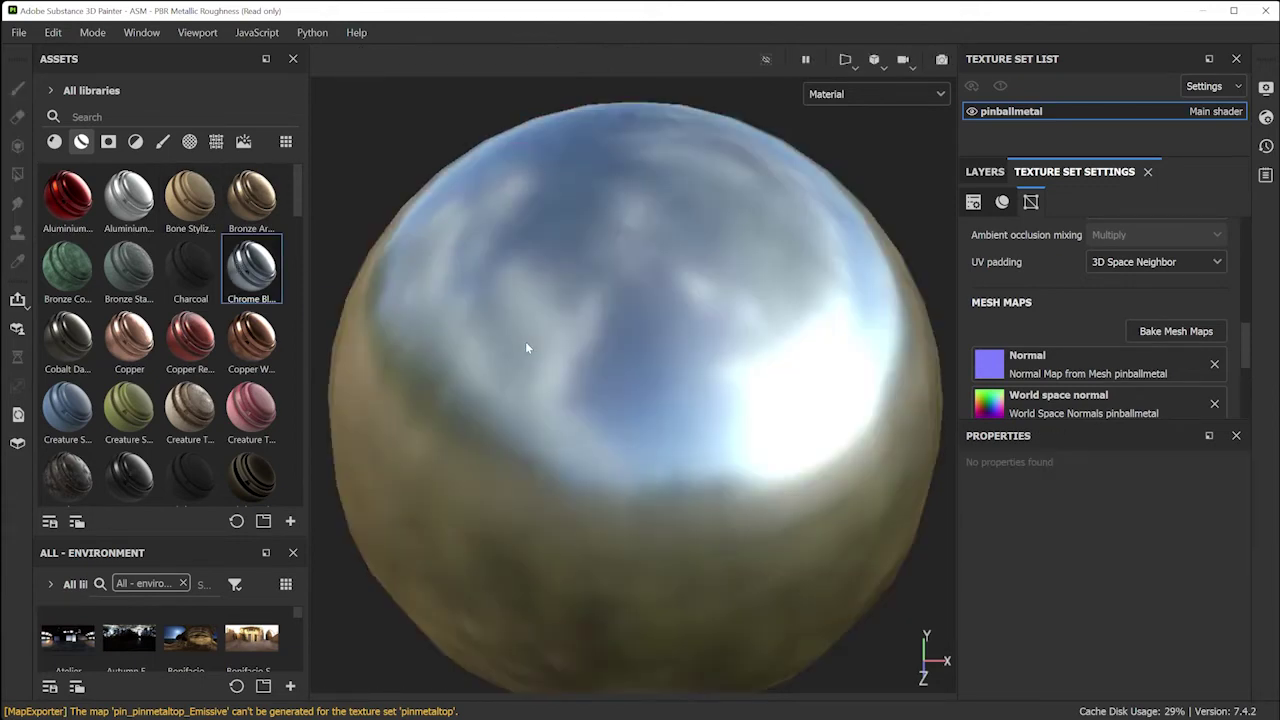
Try the Silver Armor smart material on the pinball, and delete its layer
{"action": "scroll", "coordinate": [526, 348], "scroll_direction": "down", "scroll_amount": 3}
{"action": "scroll", "coordinate": [292, 374], "scroll_direction": "down", "scroll_amount": 10}
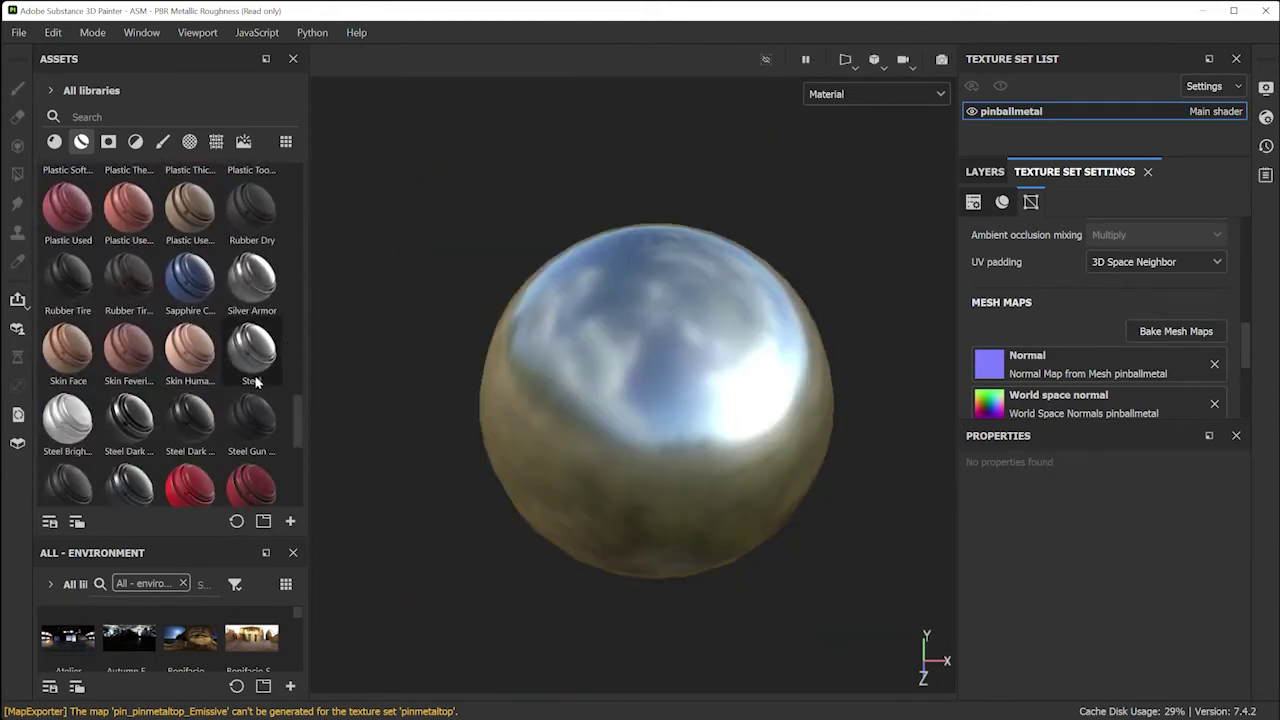
{"action": "left_click_drag", "start_coordinate": [256, 299], "coordinate": [623, 370]}
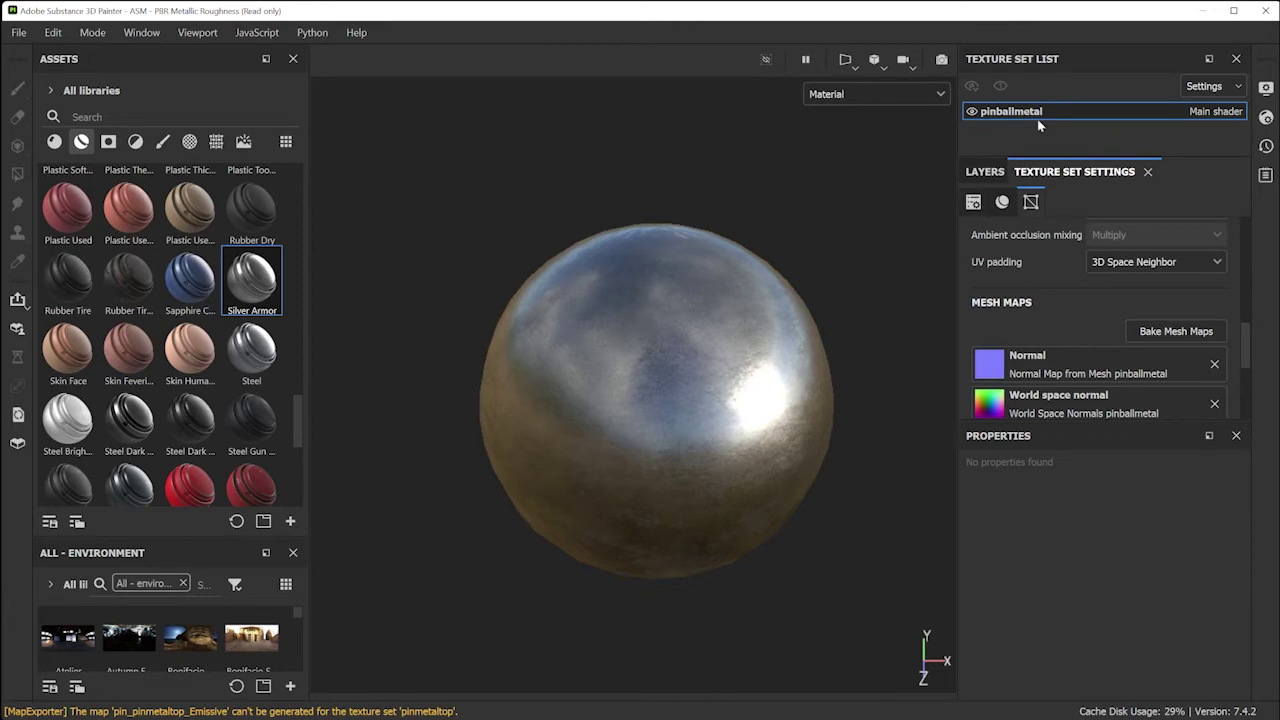
{"action": "left_click", "coordinate": [987, 175]}
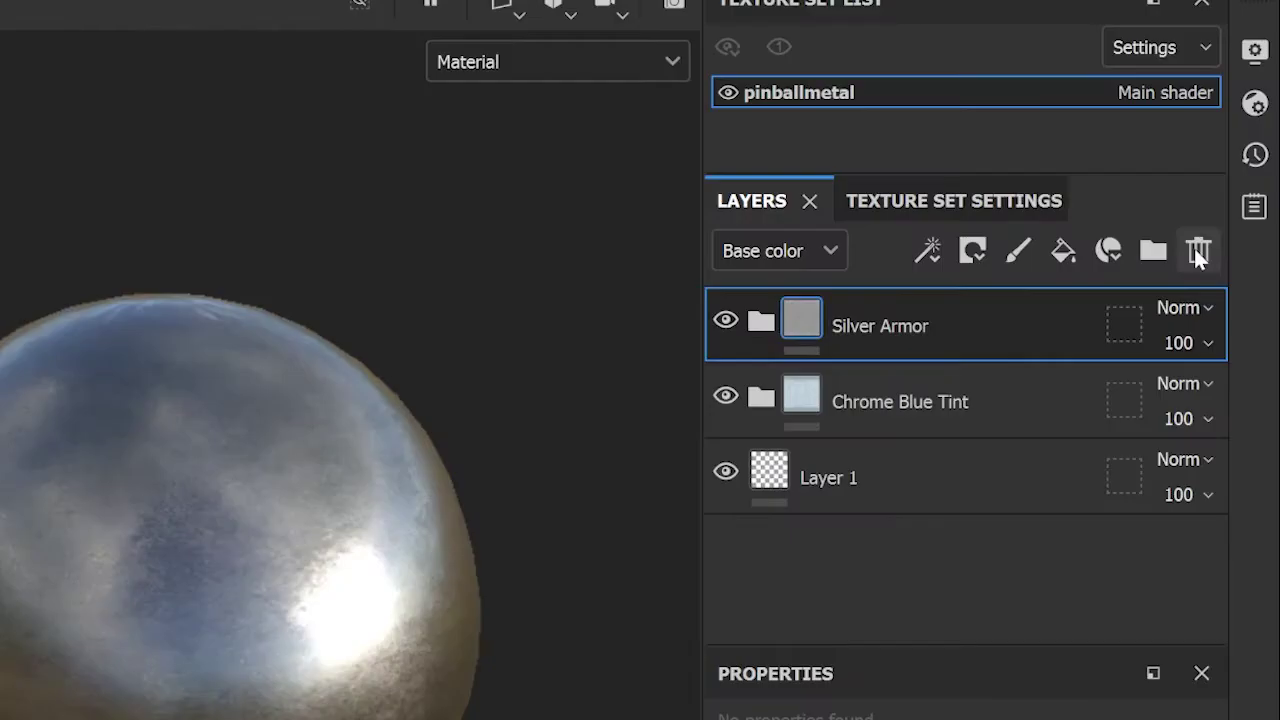
{"action": "left_click", "coordinate": [1234, 199]}
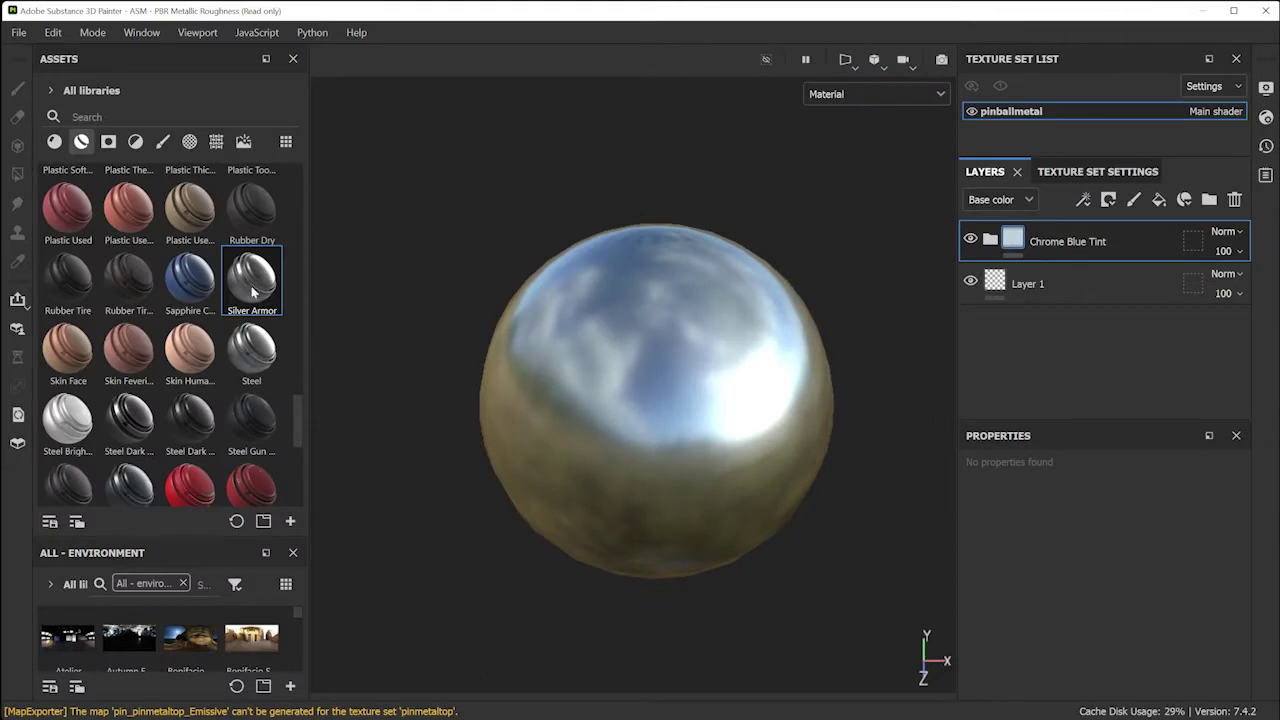
Apply Silver Armor above Chrome Blue Tint with a white mask, and undo the test stroke painted in that mask
{"action": "left_click_drag", "start_coordinate": [252, 290], "coordinate": [660, 341]}
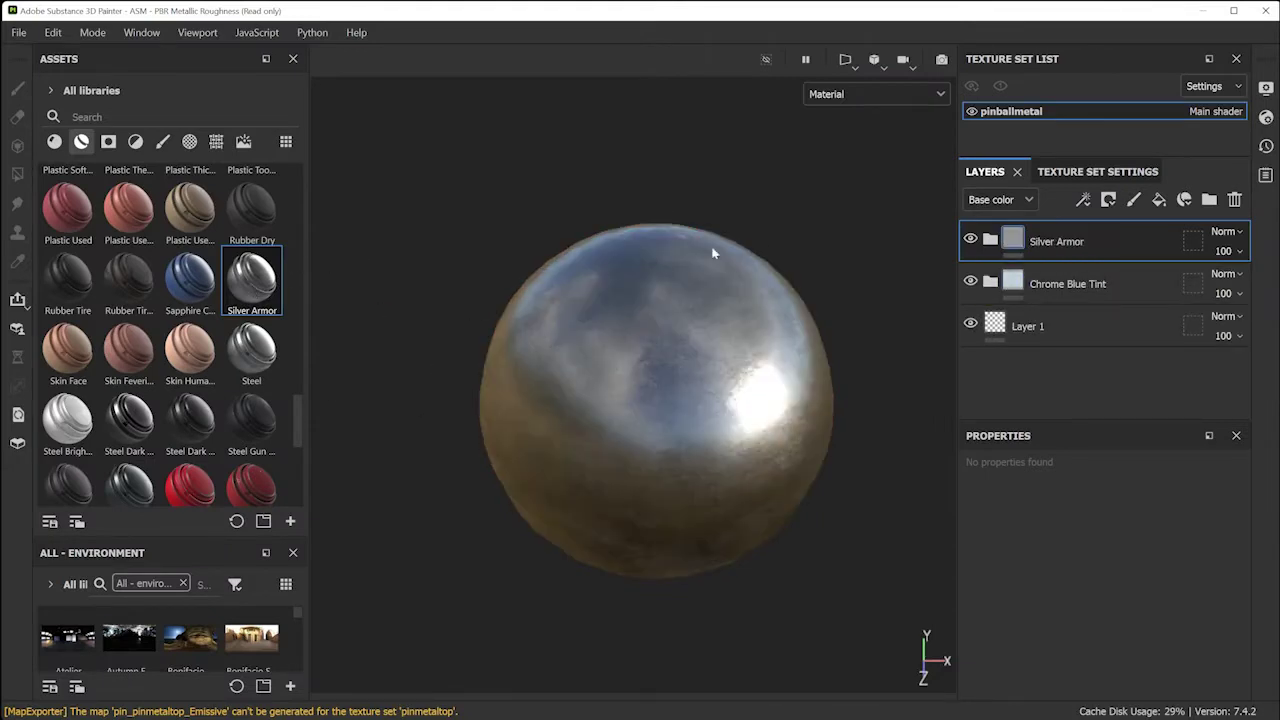
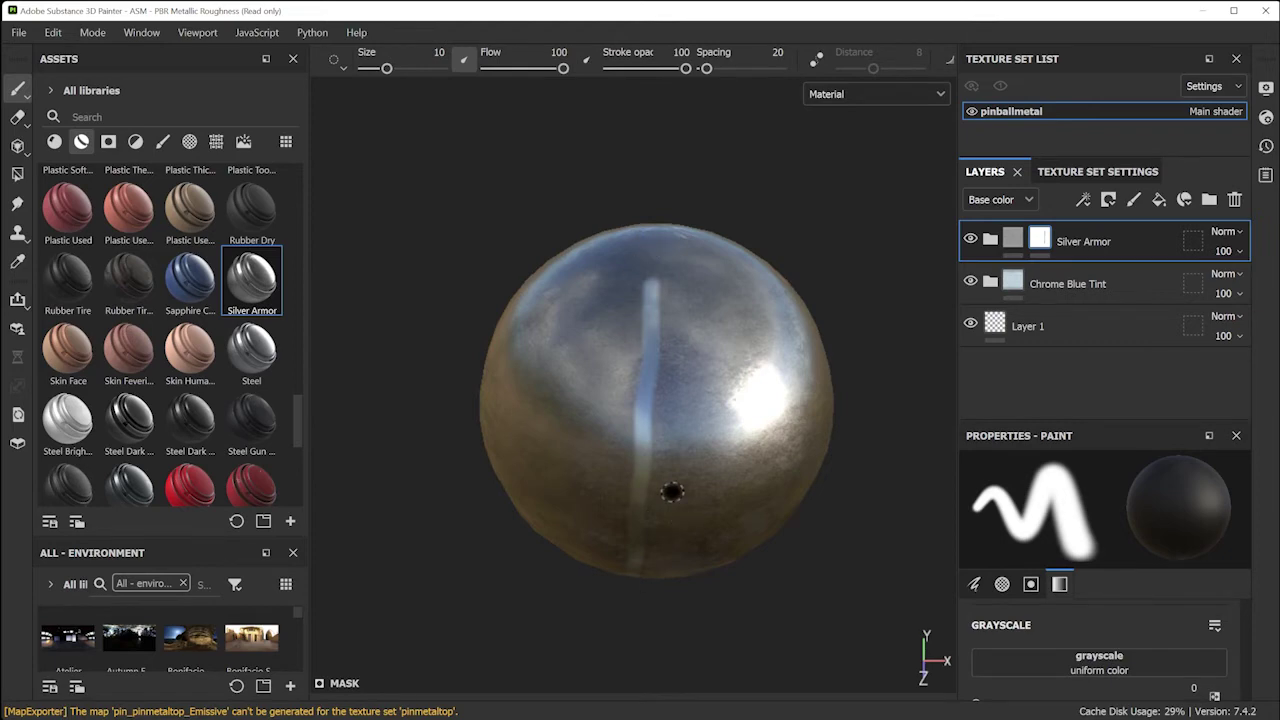
{"action": "key", "text": "ctrl+z"}
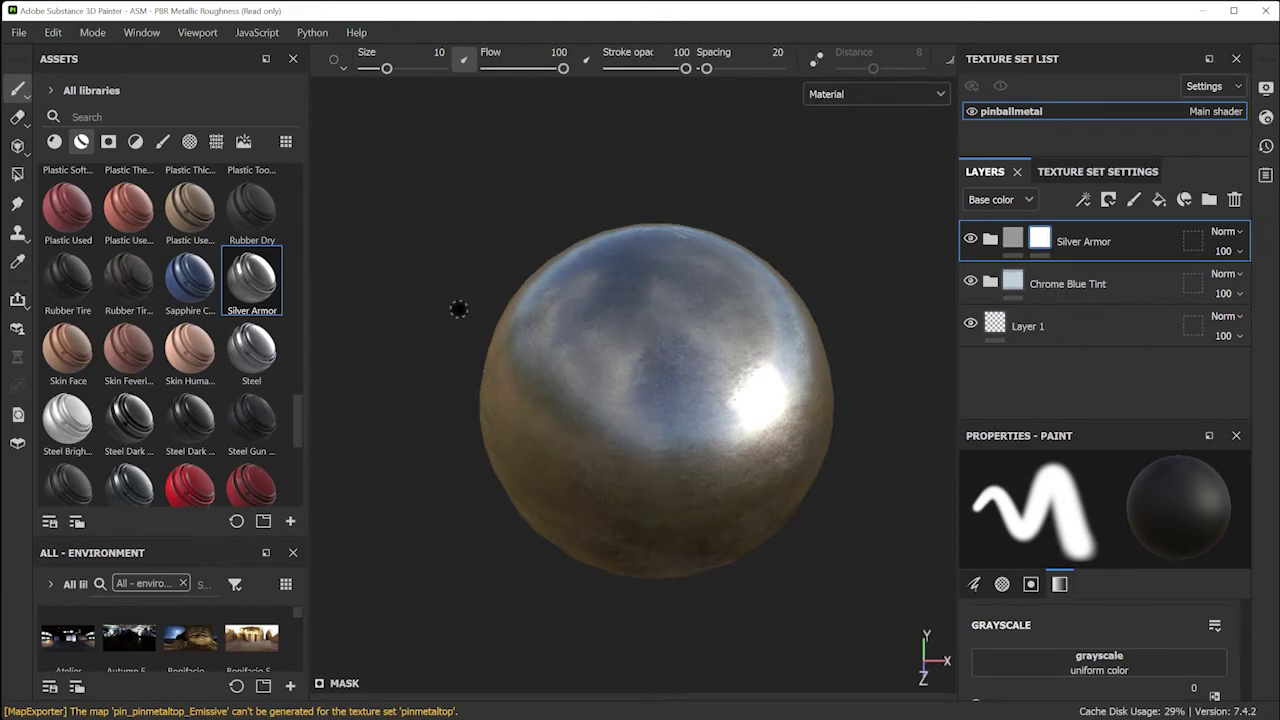
Paint hatched scratches across the sphere on the Silver Armor mask, using a crossed-line Hatching brush at size 93.2
{"action": "left_click", "coordinate": [162, 141]}
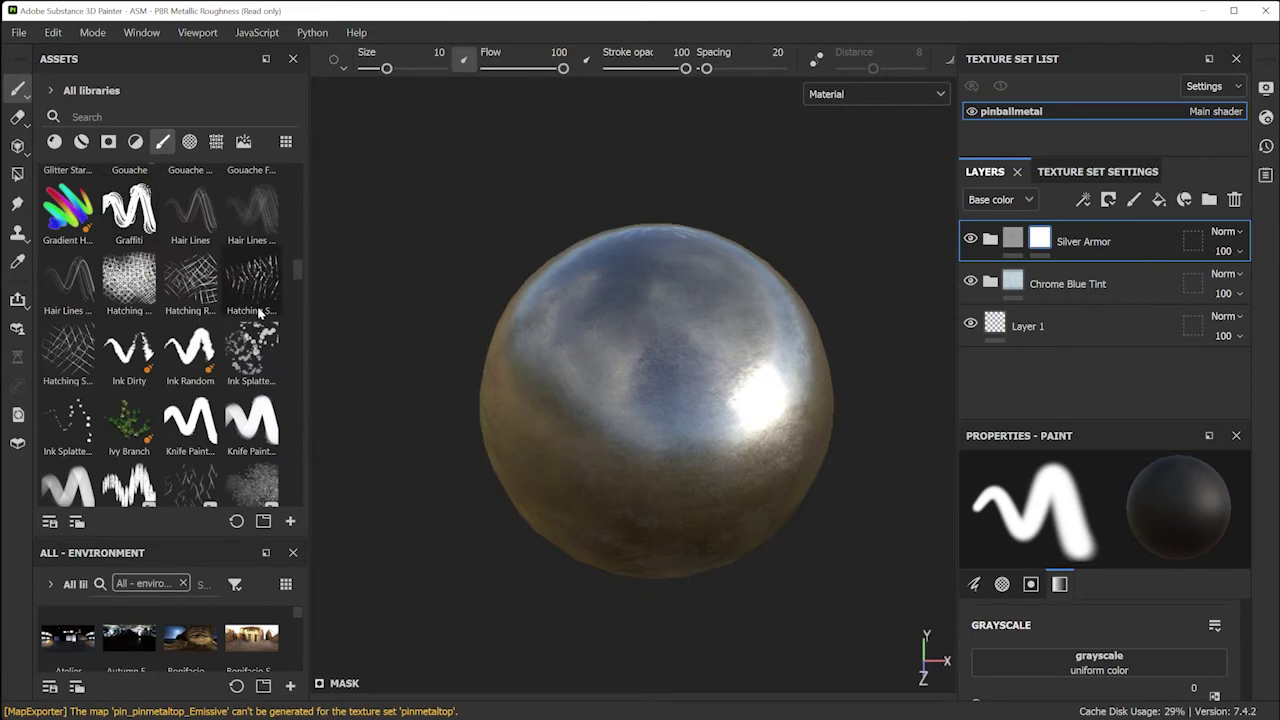
{"action": "mouse_move", "coordinate": [297, 284]}
{"action": "left_mouse_down"}
{"action": "mouse_move", "coordinate": [288, 196]}
{"action": "mouse_move", "coordinate": [275, 280]}
{"action": "mouse_move", "coordinate": [274, 269]}
{"action": "left_mouse_up"}
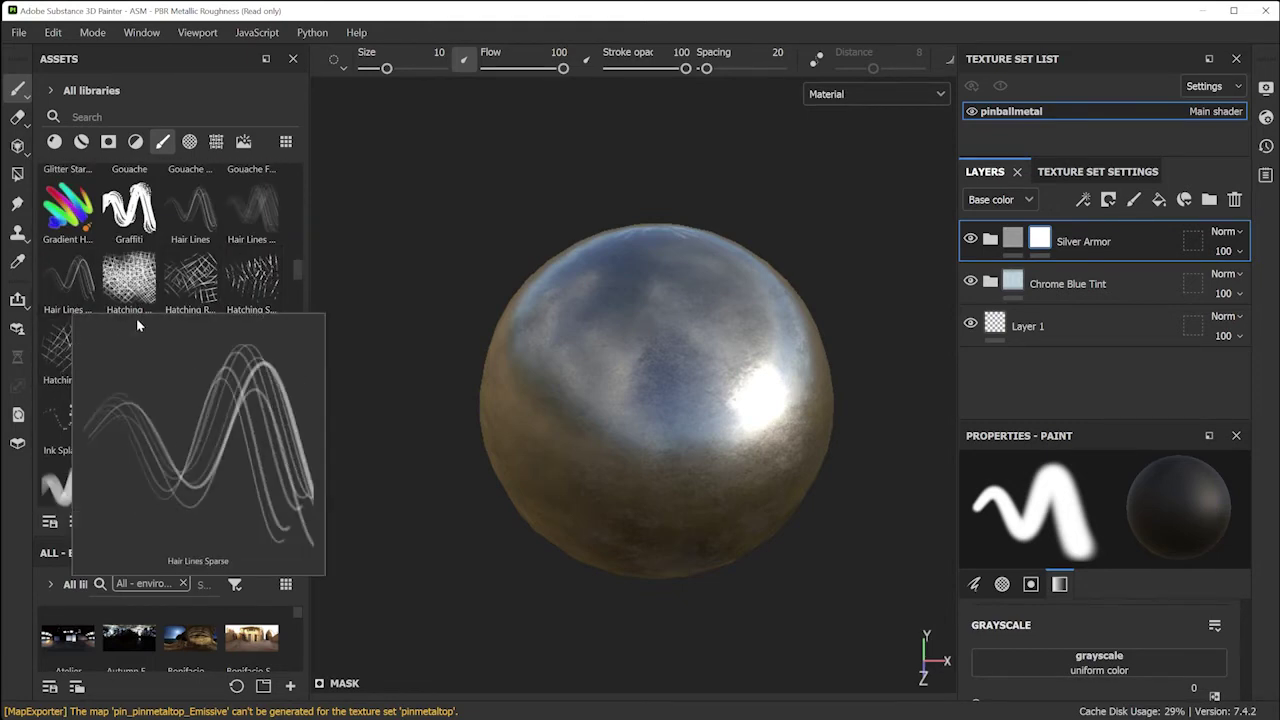
{"action": "left_click_drag", "start_coordinate": [298, 271], "coordinate": [298, 279]}
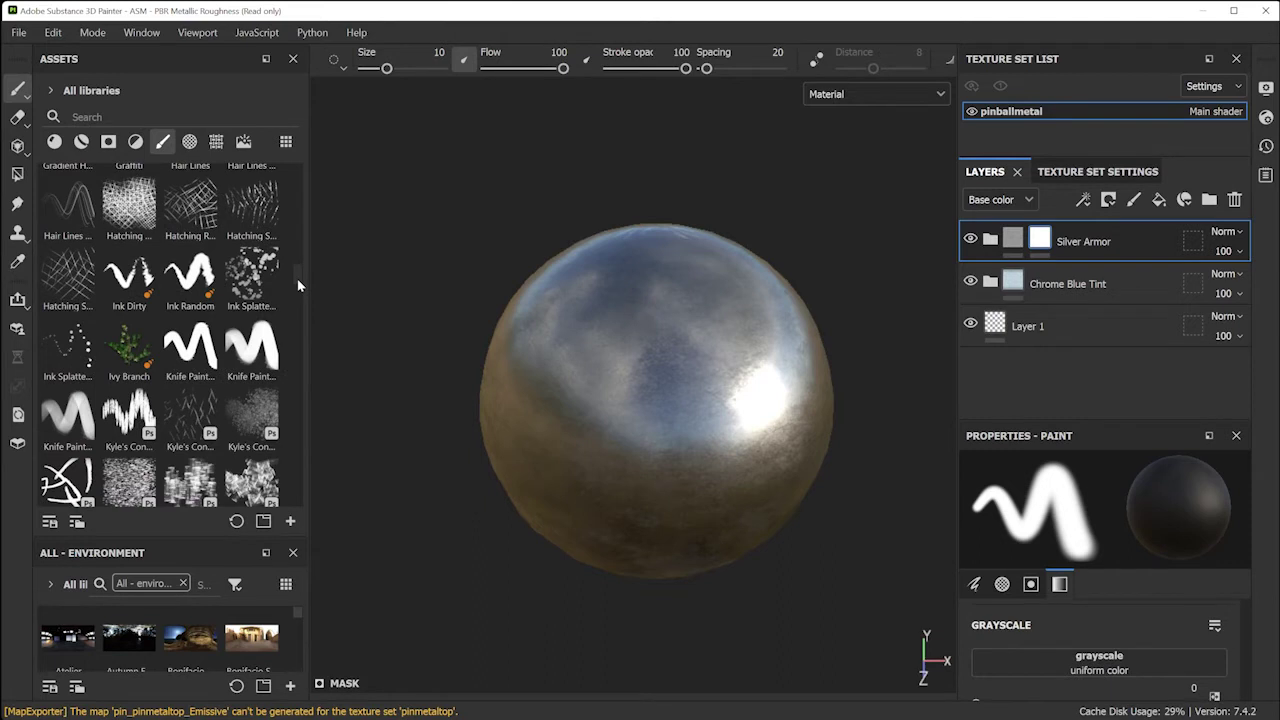
{"action": "left_click", "coordinate": [67, 284]}
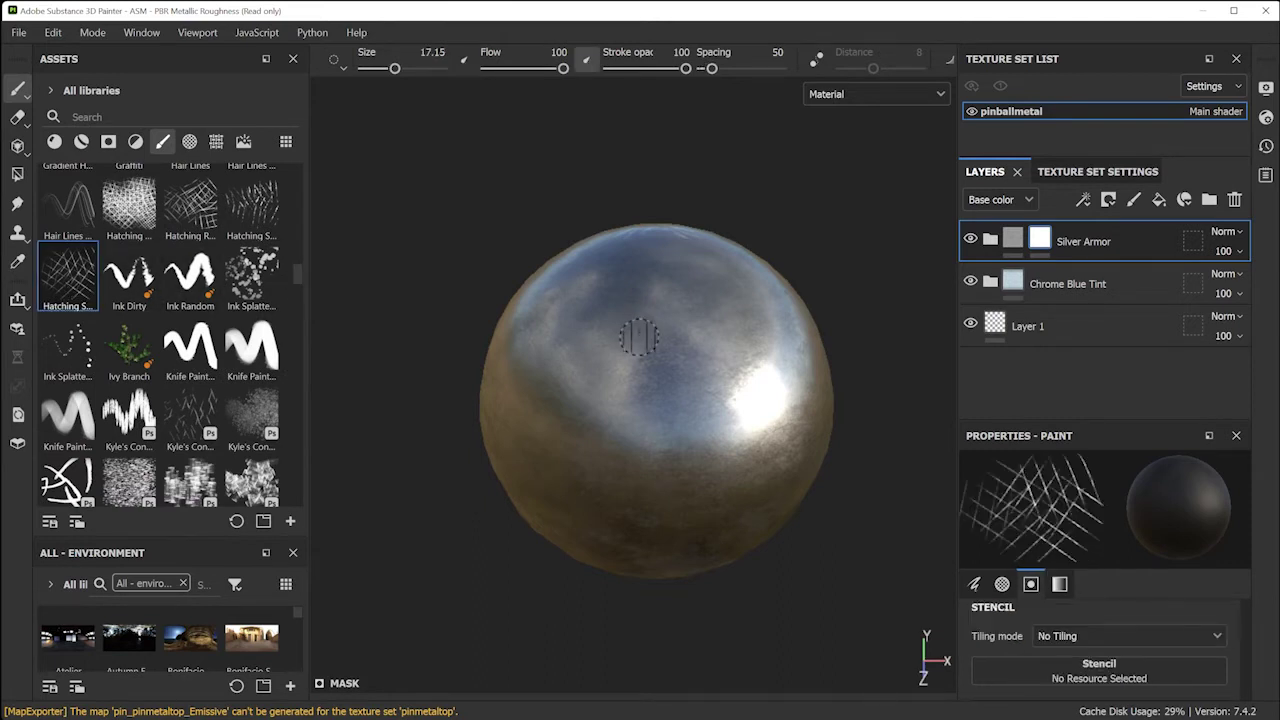
{"action": "left_click_drag", "start_coordinate": [396, 68], "coordinate": [438, 68]}
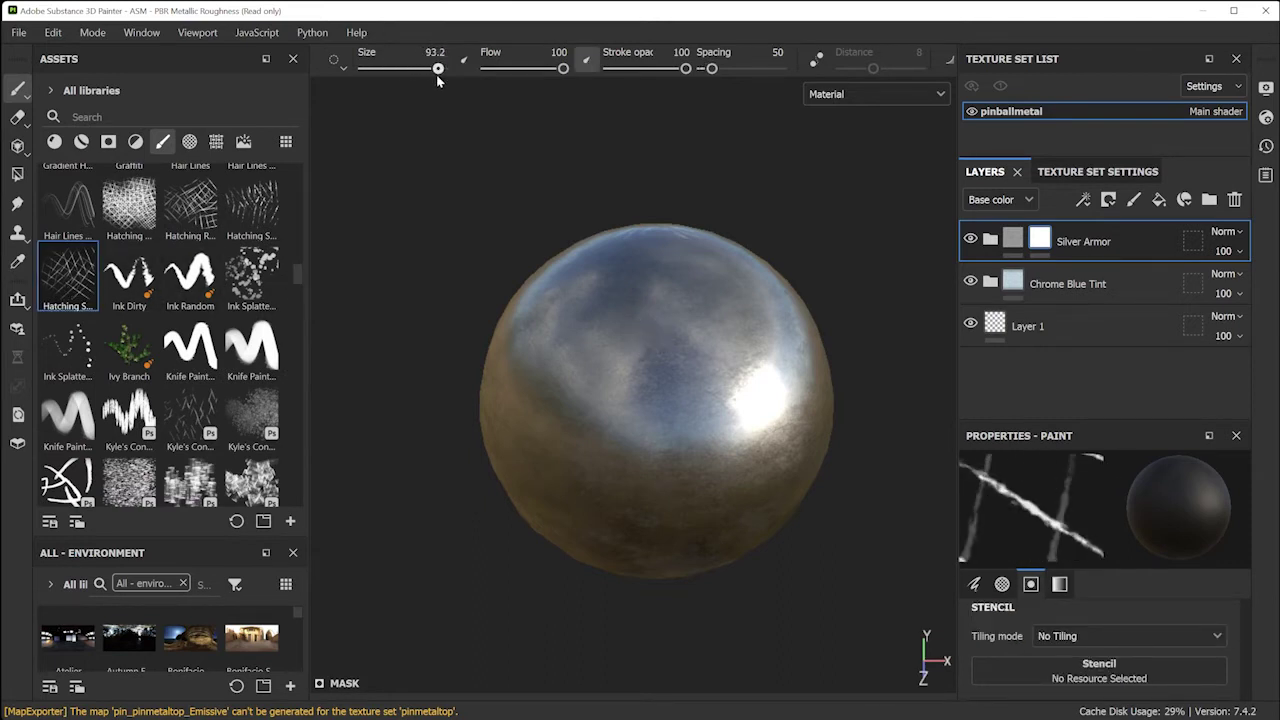
{"action": "left_click", "coordinate": [650, 365]}
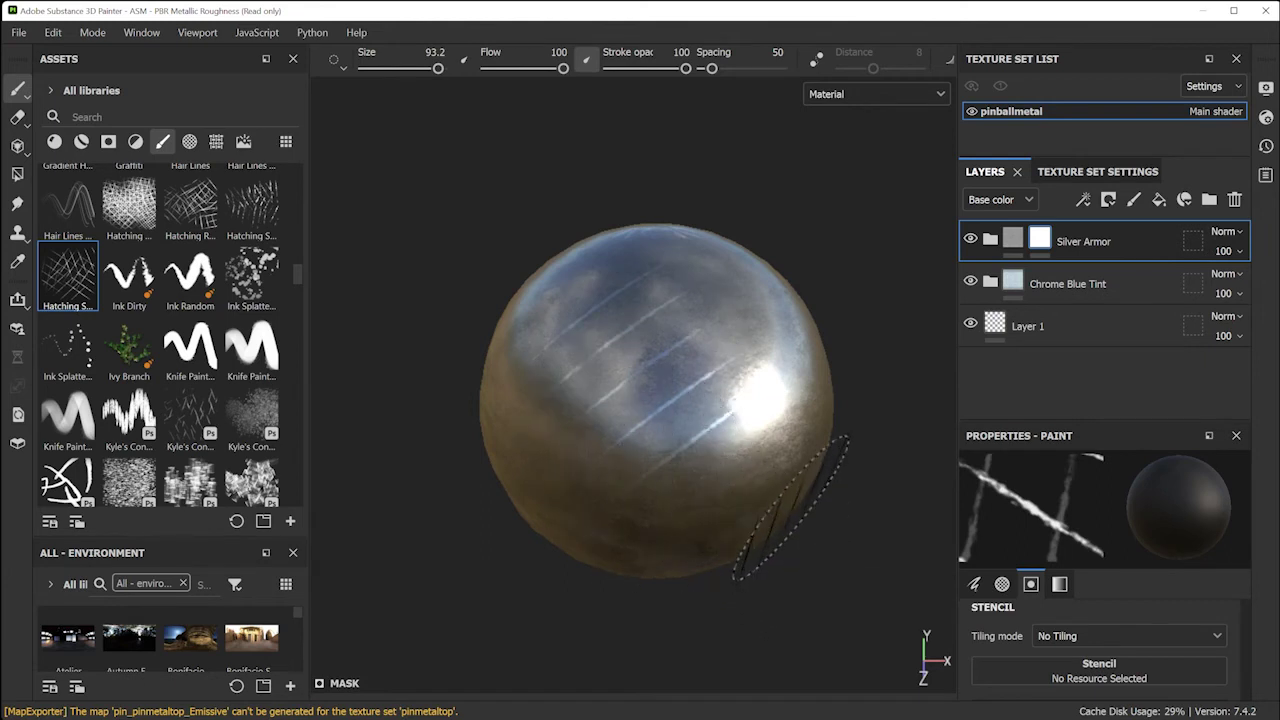
{"action": "left_click", "coordinate": [740, 462]}
Check the hatched scratches around the sphere, and undo them from the Silver Armor mask
{"action": "mouse_move", "coordinate": [852, 518]}
{"action": "left_mouse_down", "text": "alt"}
{"action": "mouse_move", "coordinate": [803, 511]}
{"action": "mouse_move", "coordinate": [734, 466]}
{"action": "mouse_move", "coordinate": [579, 425]}
{"action": "mouse_move", "coordinate": [517, 440]}
{"action": "left_mouse_up", "text": "alt"}
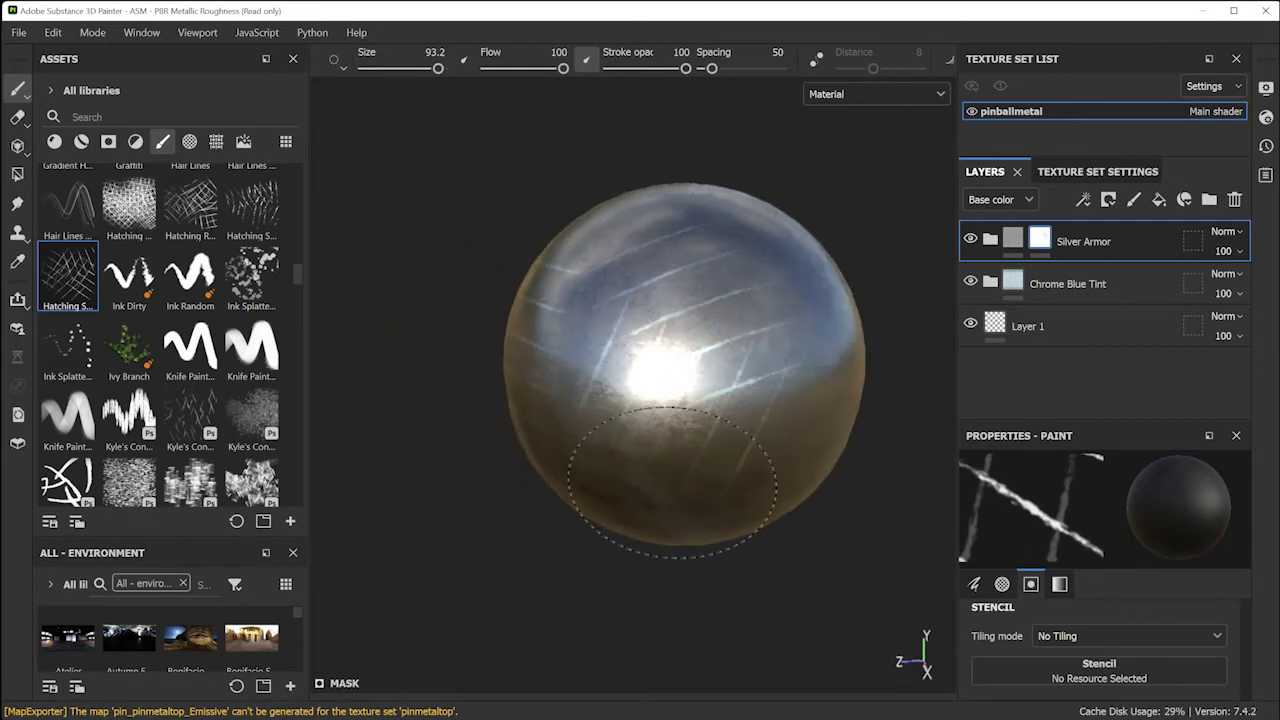
{"action": "mouse_move", "coordinate": [800, 491]}
{"action": "left_mouse_down", "text": "alt"}
{"action": "mouse_move", "coordinate": [742, 521]}
{"action": "mouse_move", "coordinate": [490, 445]}
{"action": "left_mouse_up", "text": "alt"}
{"action": "scroll", "coordinate": [590, 420], "scroll_direction": "down", "scroll_amount": 2}
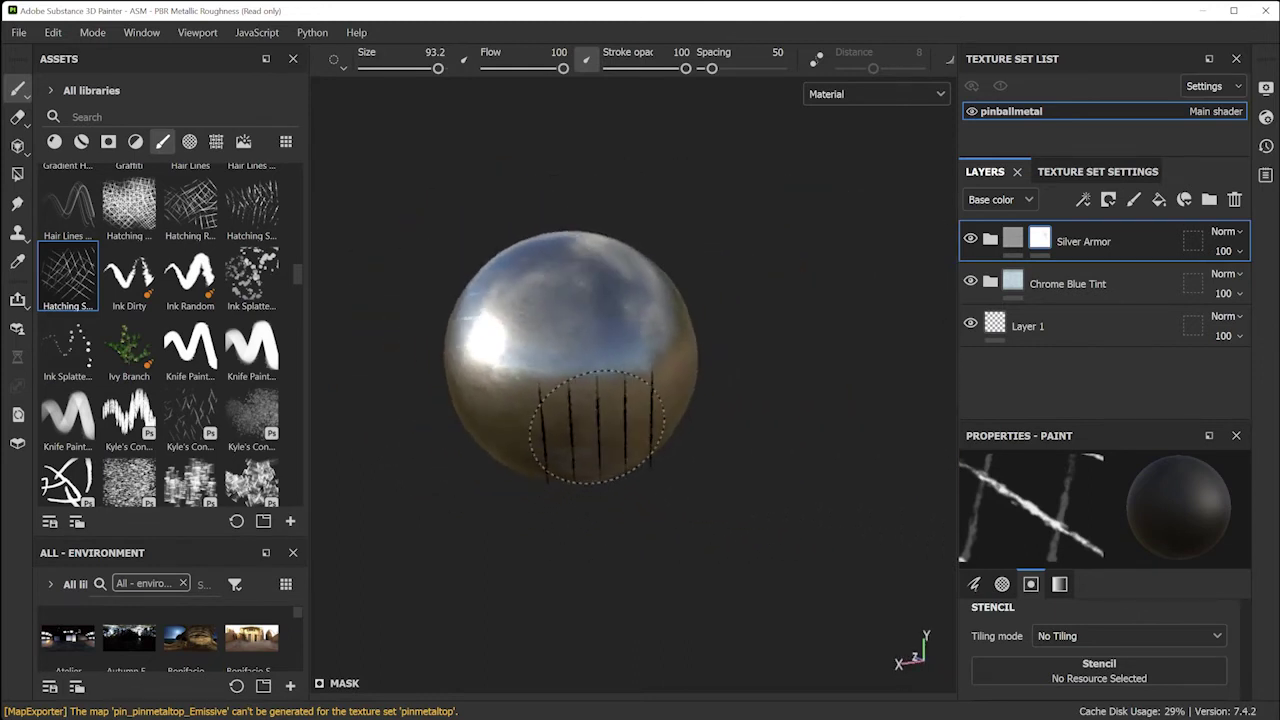
{"action": "scroll", "coordinate": [597, 418], "scroll_direction": "up", "scroll_amount": 1}
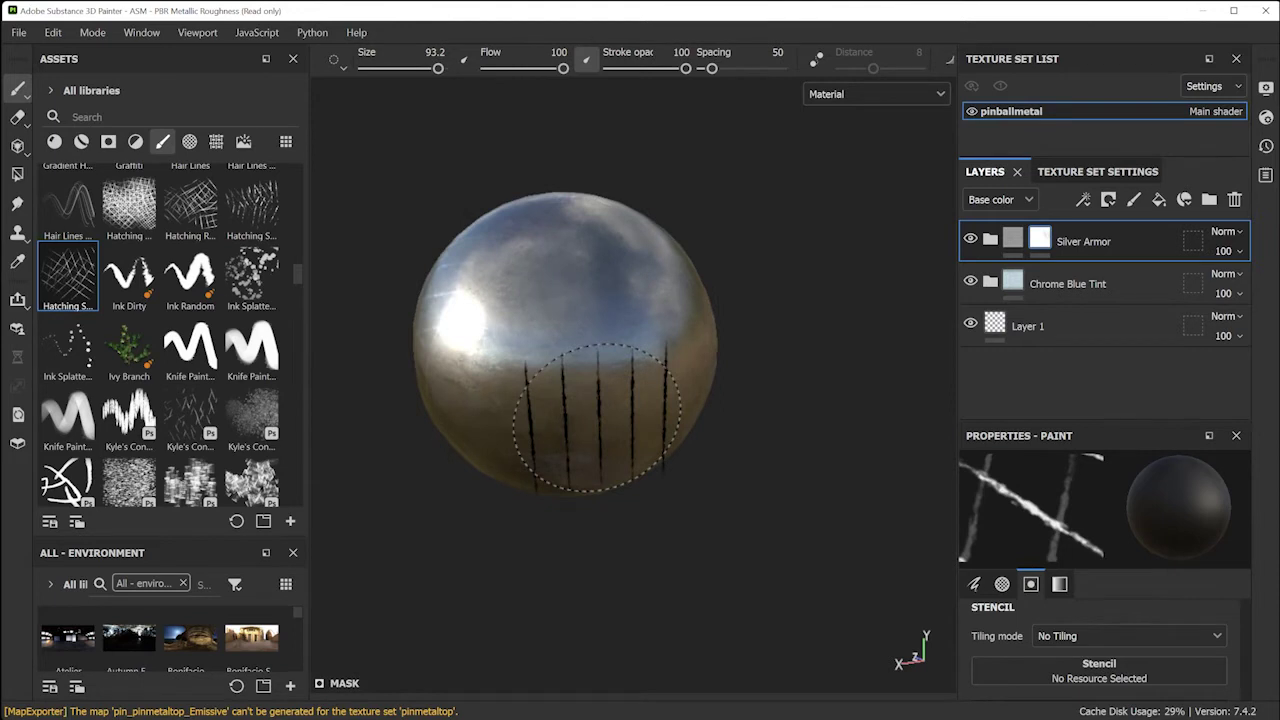
{"action": "mouse_move", "coordinate": [598, 418]}
{"action": "left_mouse_down", "text": "alt"}
{"action": "mouse_move", "coordinate": [706, 477]}
{"action": "mouse_move", "coordinate": [503, 443]}
{"action": "mouse_move", "coordinate": [703, 425]}
{"action": "mouse_move", "coordinate": [660, 500]}
{"action": "left_mouse_up", "text": "alt"}
{"action": "mouse_move", "coordinate": [660, 500]}
{"action": "middle_mouse_down", "text": "alt"}
{"action": "mouse_move", "coordinate": [700, 457]}
{"action": "mouse_move", "coordinate": [709, 491]}
{"action": "middle_mouse_up", "text": "alt"}
{"action": "key", "text": "ctrl+z"}
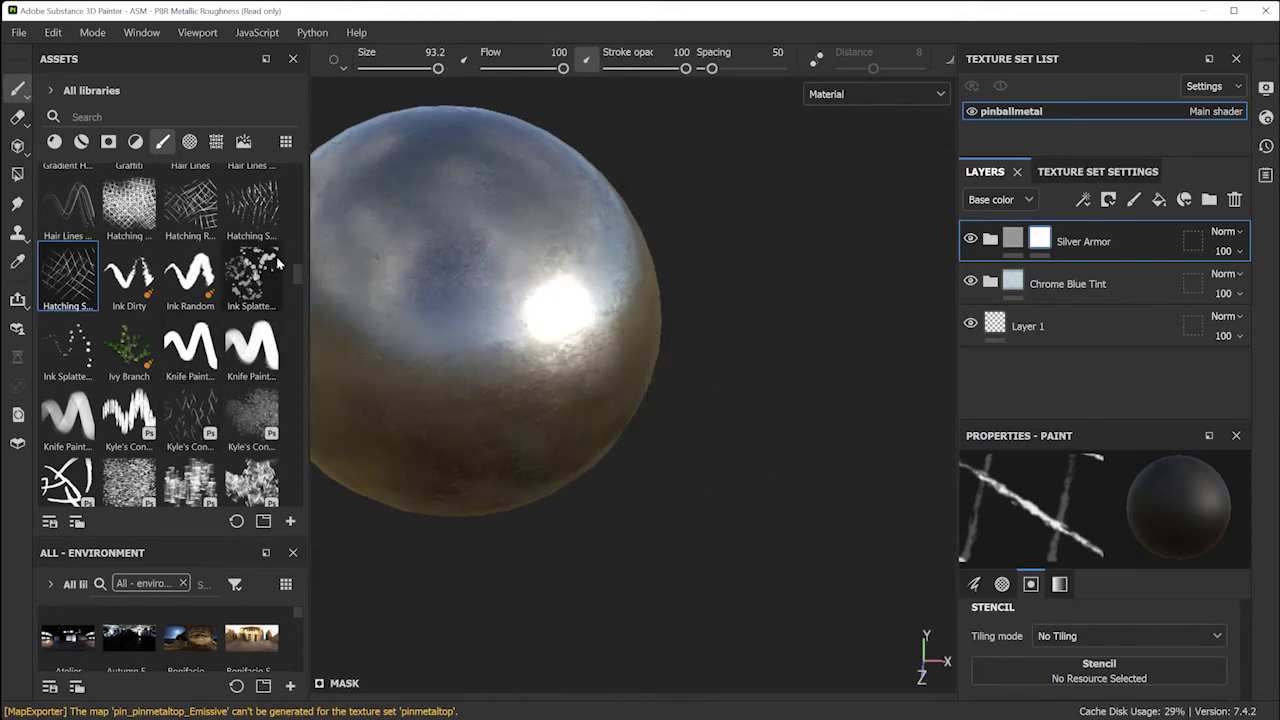
Paint leak streaks running down the sphere on the Silver Armor mask with the Leaks particle brush at size 1
{"action": "mouse_move", "coordinate": [296, 275]}
{"action": "left_mouse_down"}
{"action": "mouse_move", "coordinate": [300, 341]}
{"action": "mouse_move", "coordinate": [295, 197]}
{"action": "mouse_move", "coordinate": [297, 402]}
{"action": "left_mouse_up"}
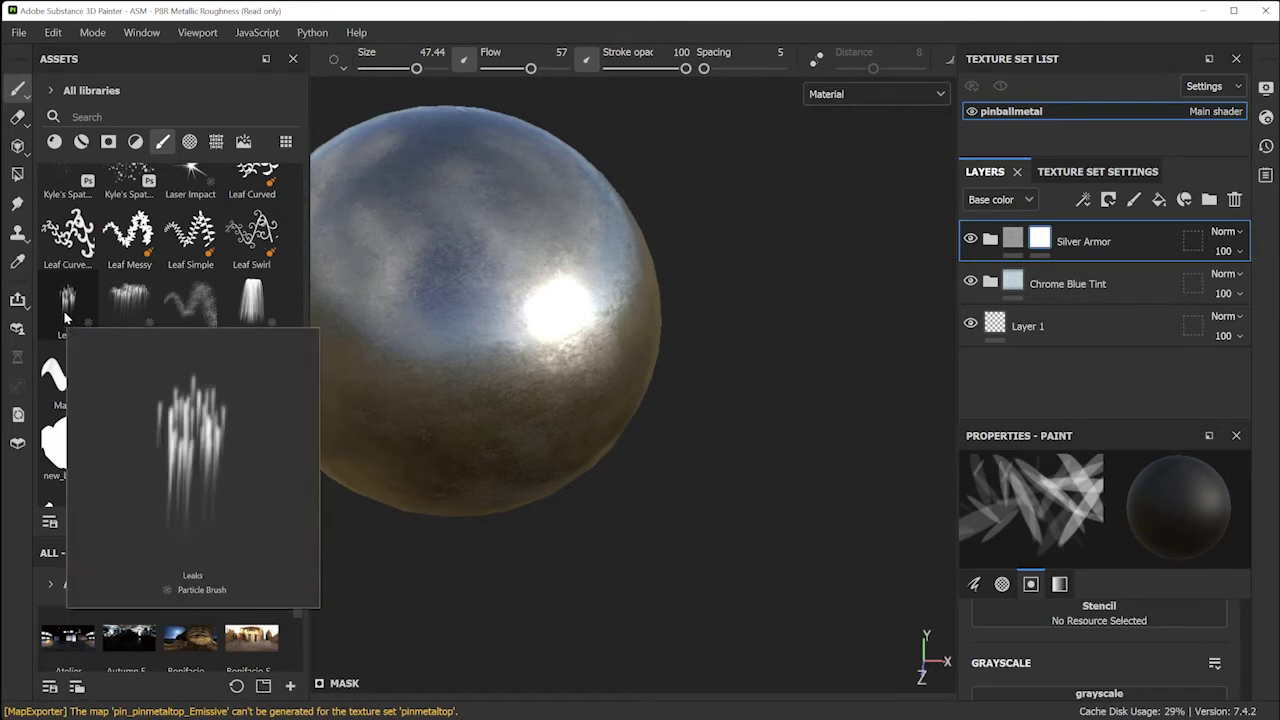
{"action": "left_click", "coordinate": [68, 300]}
{"action": "left_click", "coordinate": [482, 193]}
{"action": "left_click_drag", "start_coordinate": [461, 545], "coordinate": [640, 460], "text": "alt"}
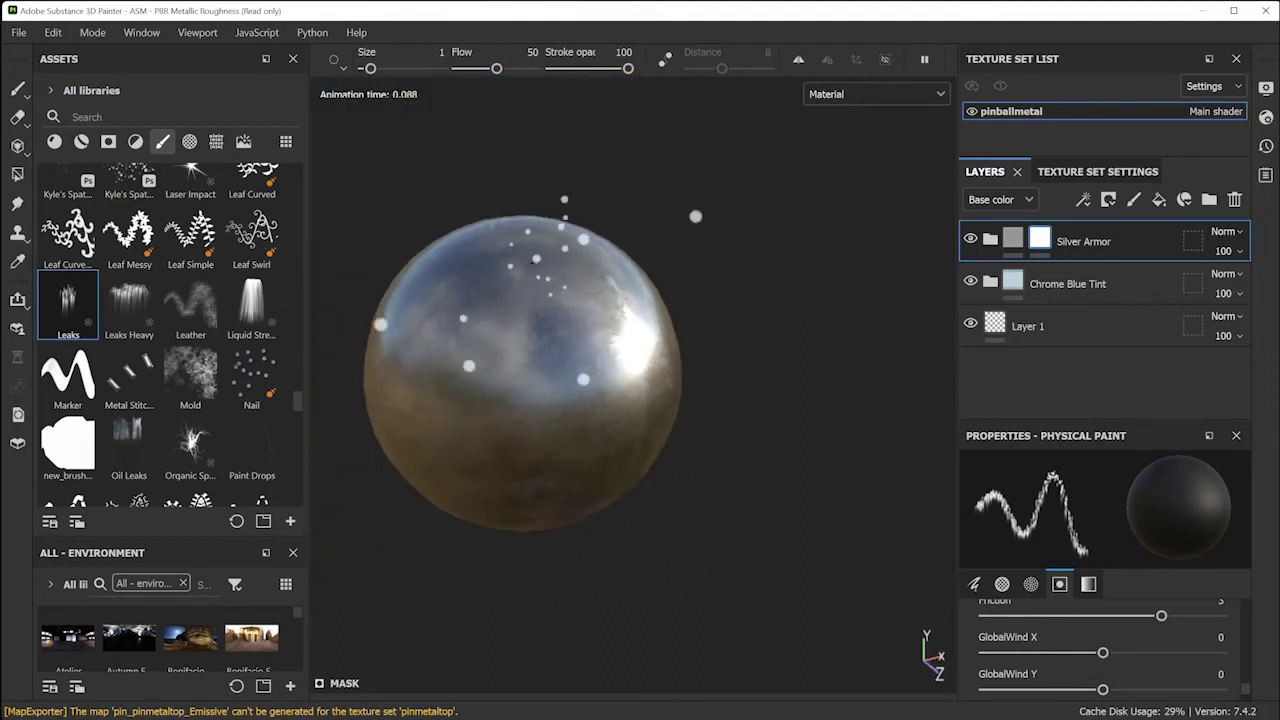
{"action": "left_click_drag", "start_coordinate": [410, 530], "coordinate": [448, 515], "text": "alt"}
{"action": "middle_click_drag", "start_coordinate": [448, 515], "coordinate": [509, 376], "text": "alt"}
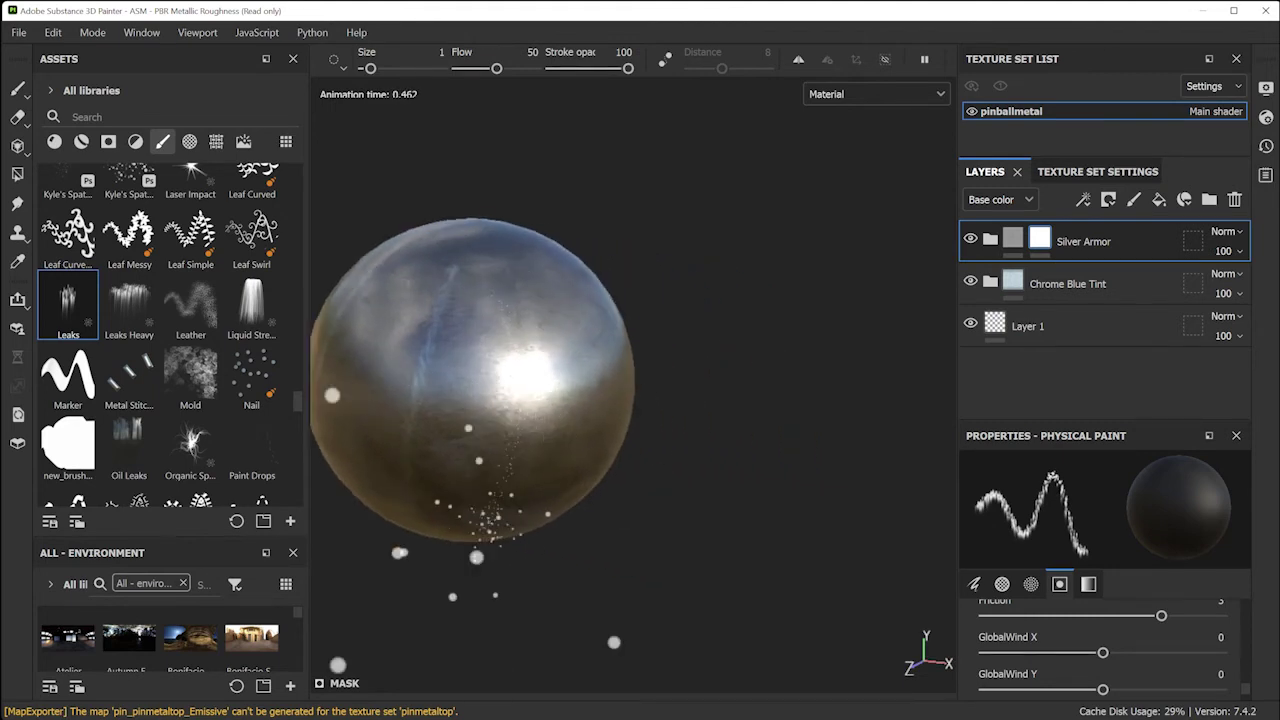
{"action": "left_click_drag", "start_coordinate": [629, 506], "coordinate": [541, 424], "text": "alt"}
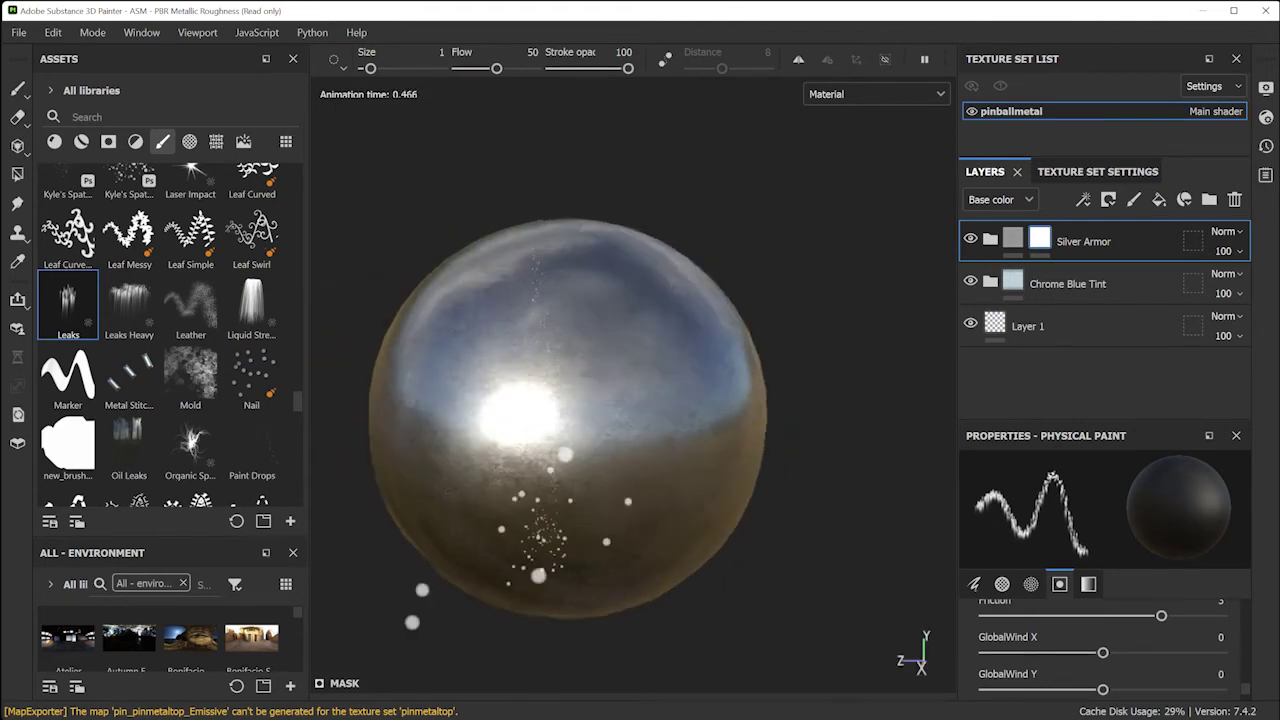
{"action": "right_click_drag", "start_coordinate": [560, 380], "coordinate": [597, 456], "text": "alt"}
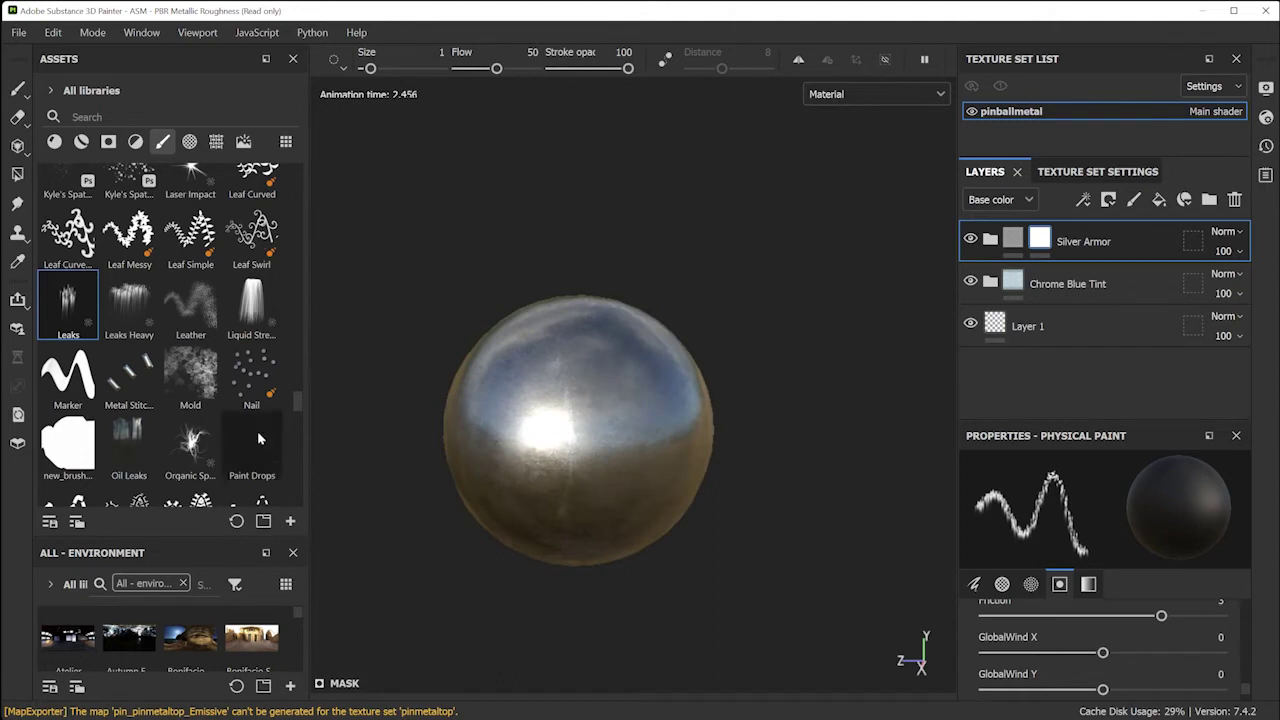
Paint branching marks on the sphere's Silver Armor mask with the Organic particle brush at size 26.61
{"action": "left_click", "coordinate": [193, 443]}
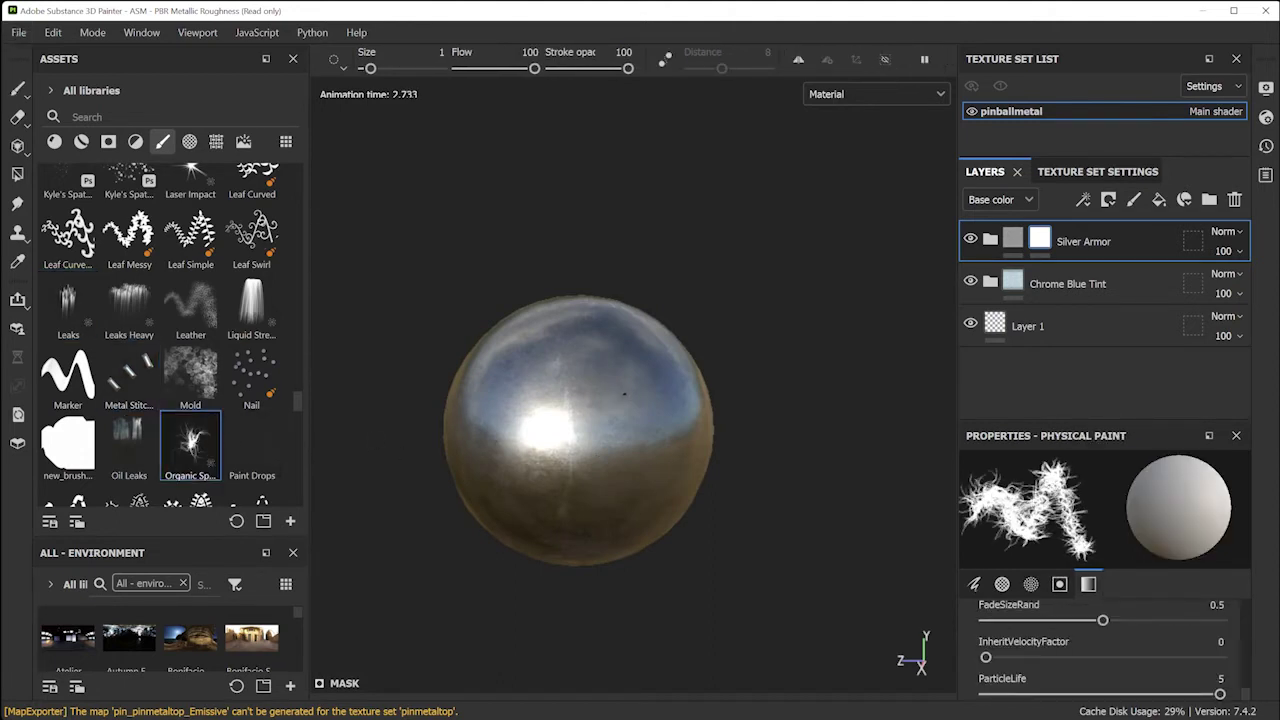
{"action": "left_click_drag", "start_coordinate": [370, 69], "coordinate": [403, 68]}
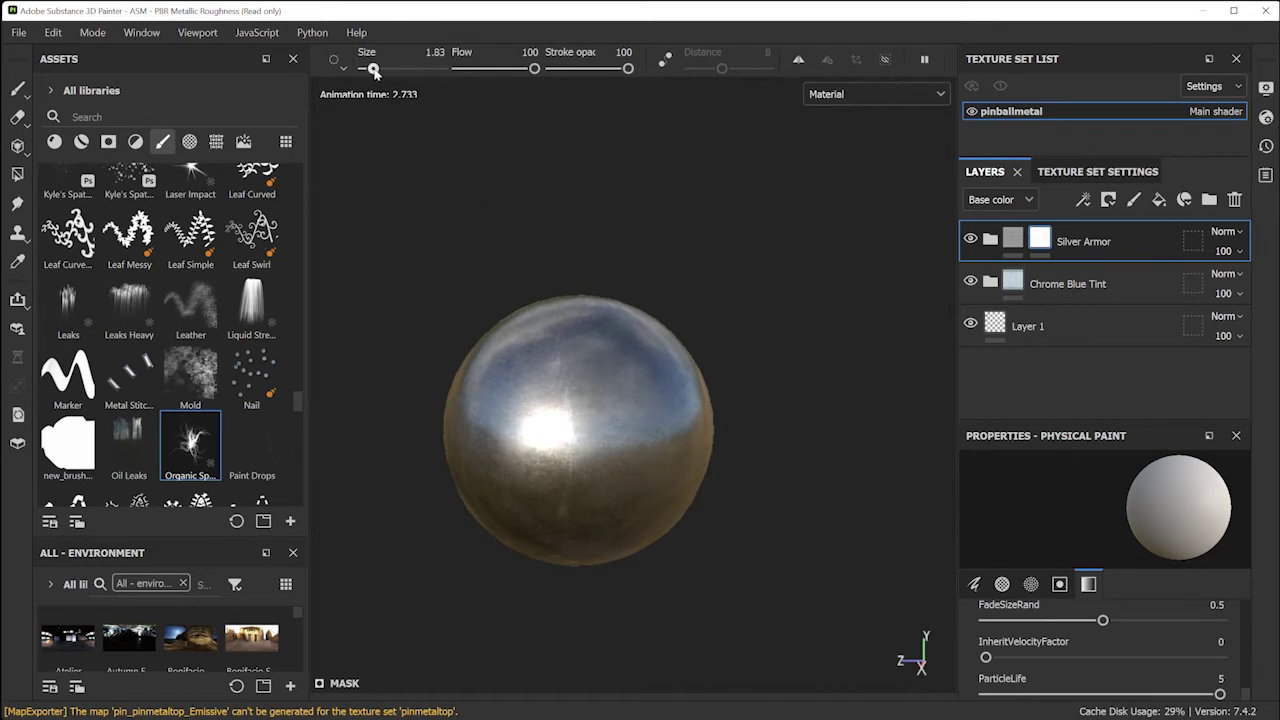
{"action": "left_click", "coordinate": [603, 350]}
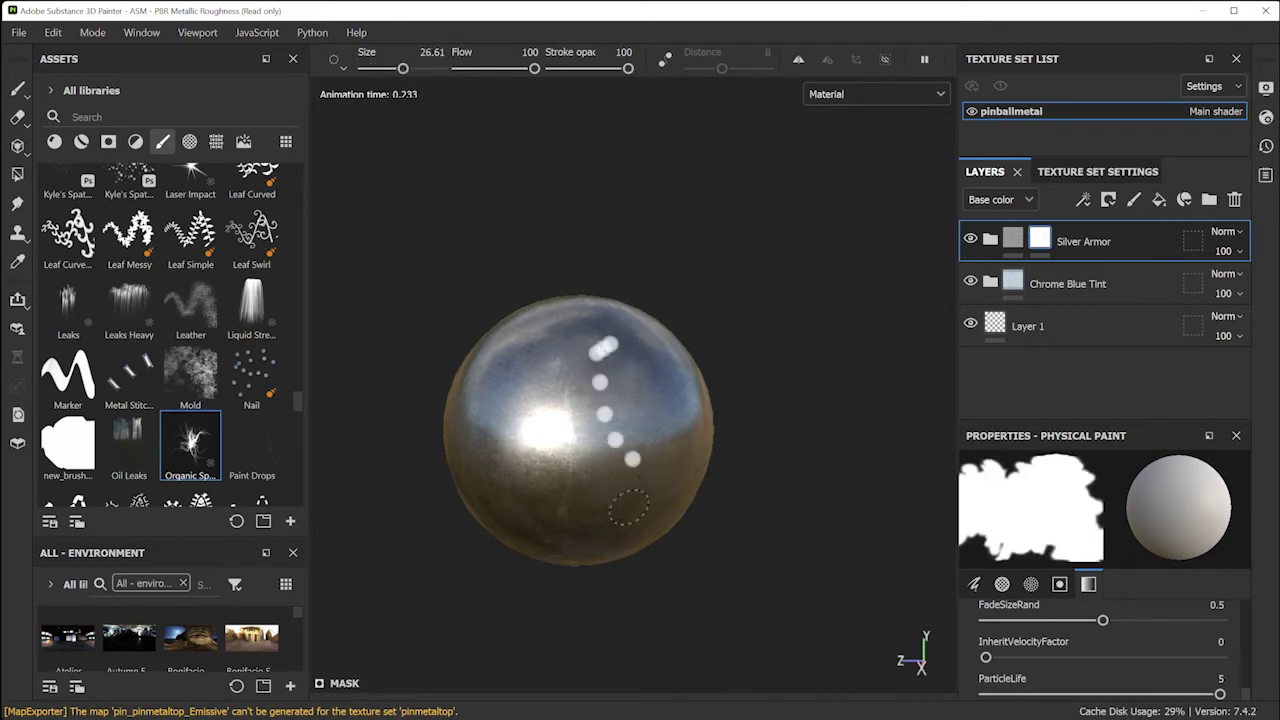
{"action": "mouse_move", "coordinate": [686, 594]}
{"action": "left_mouse_down", "text": "alt"}
{"action": "mouse_move", "coordinate": [629, 588]}
{"action": "mouse_move", "coordinate": [700, 590]}
{"action": "left_mouse_up", "text": "alt"}
{"action": "left_click", "coordinate": [555, 537]}
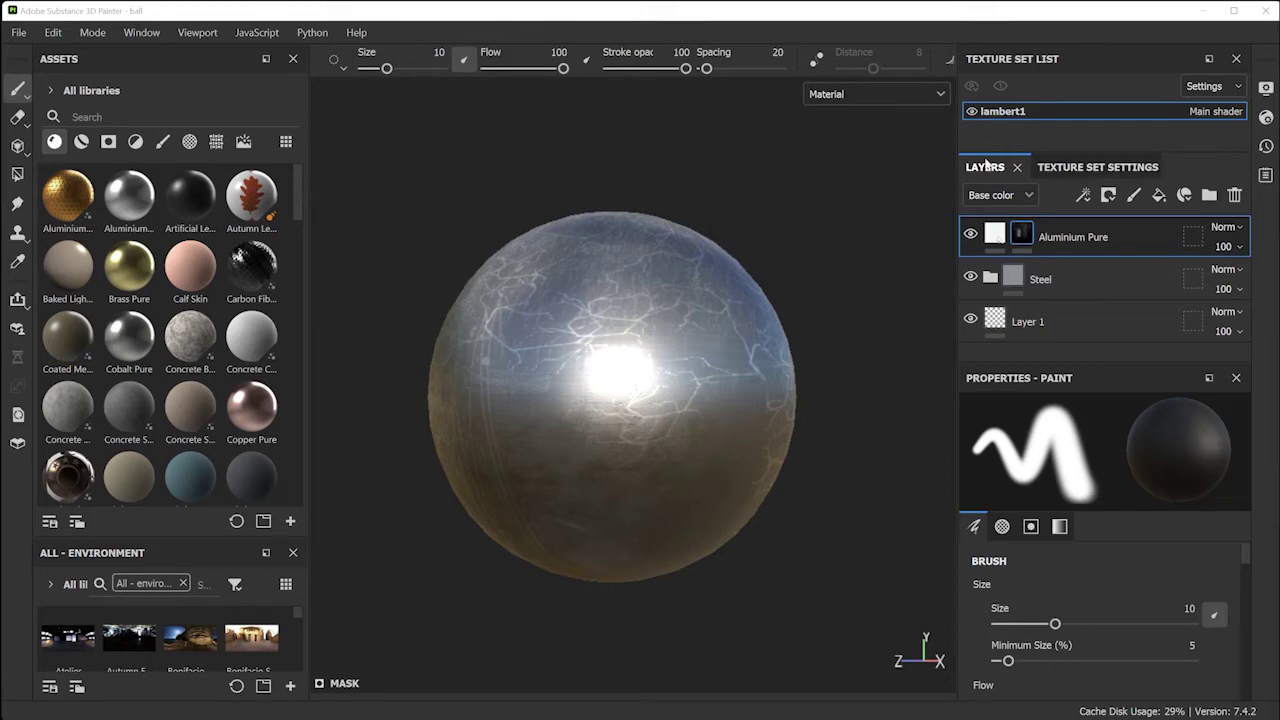
In the ball project, add a paint layer above Aluminium Pure and set the brush's base color to yellow
{"action": "left_click", "coordinate": [1134, 197]}
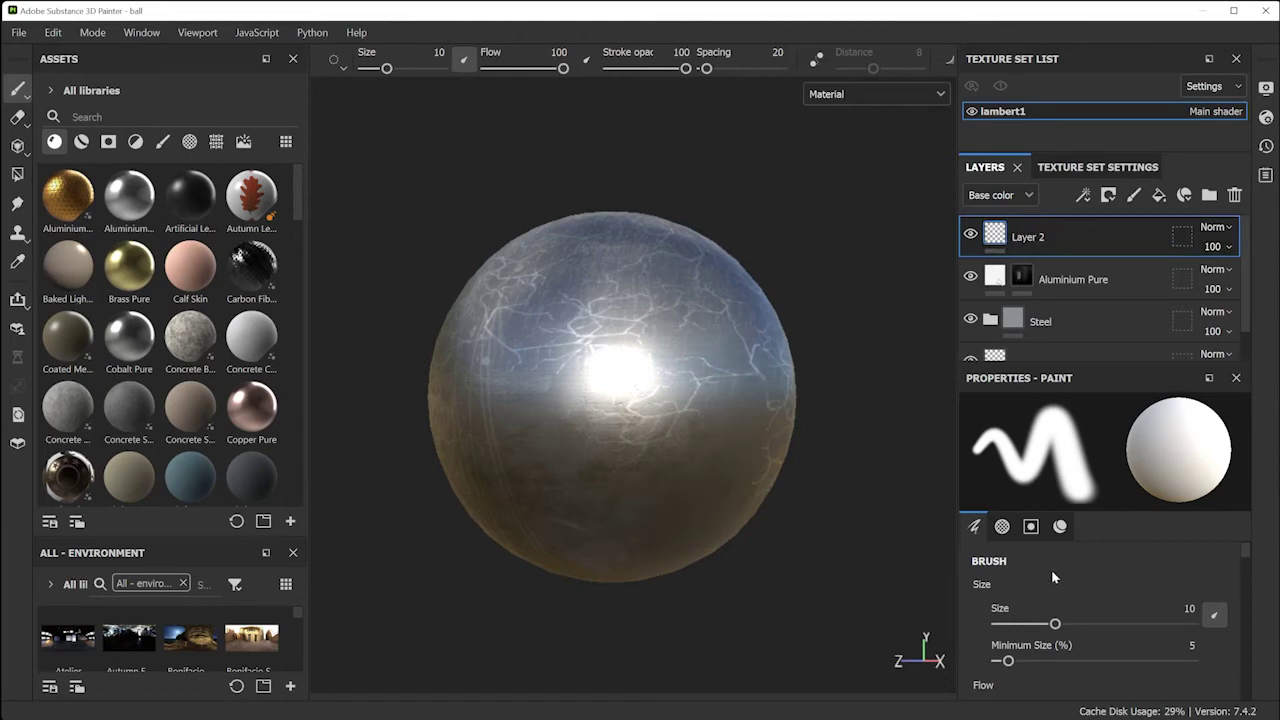
{"action": "mouse_move", "coordinate": [1244, 555]}
{"action": "left_mouse_down"}
{"action": "mouse_move", "coordinate": [1252, 637]}
{"action": "mouse_move", "coordinate": [1270, 660]}
{"action": "mouse_move", "coordinate": [1240, 625]}
{"action": "left_mouse_up"}
{"action": "left_click", "coordinate": [1135, 622]}
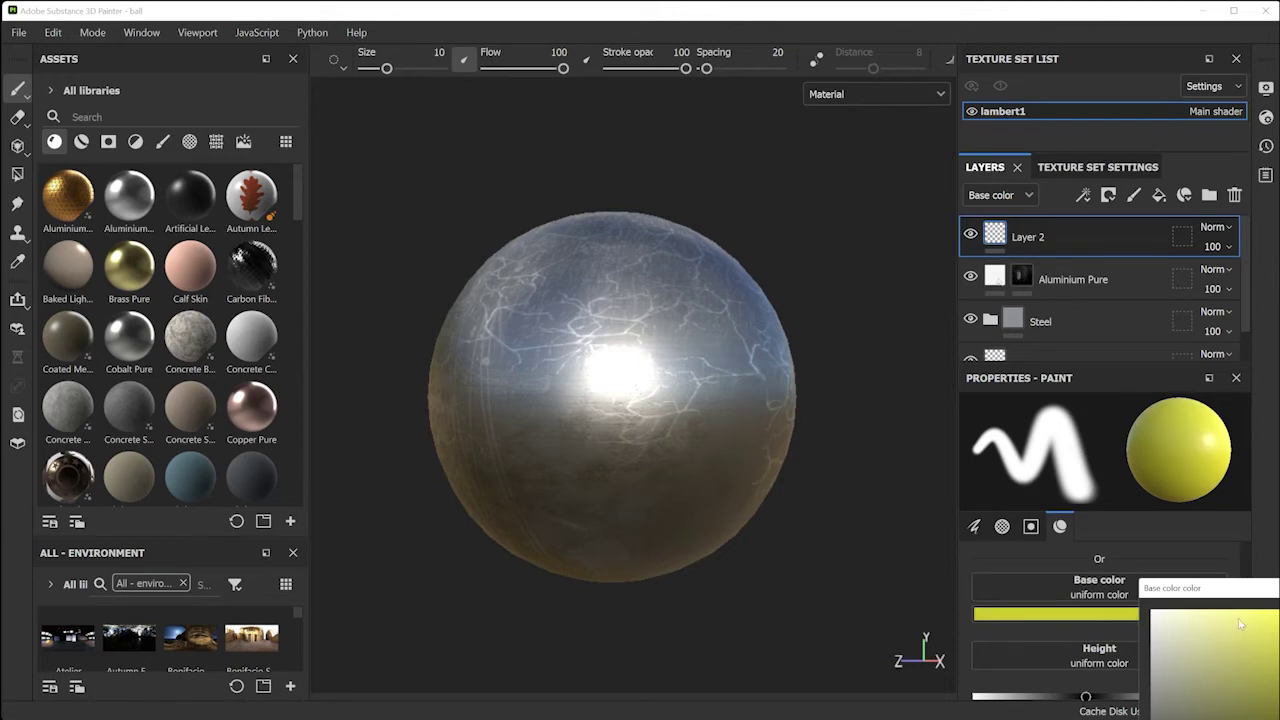
Paint yellow patches across the ball on Layer 2 with the Artistic Brush at size 65.15
{"action": "left_click", "coordinate": [161, 143]}
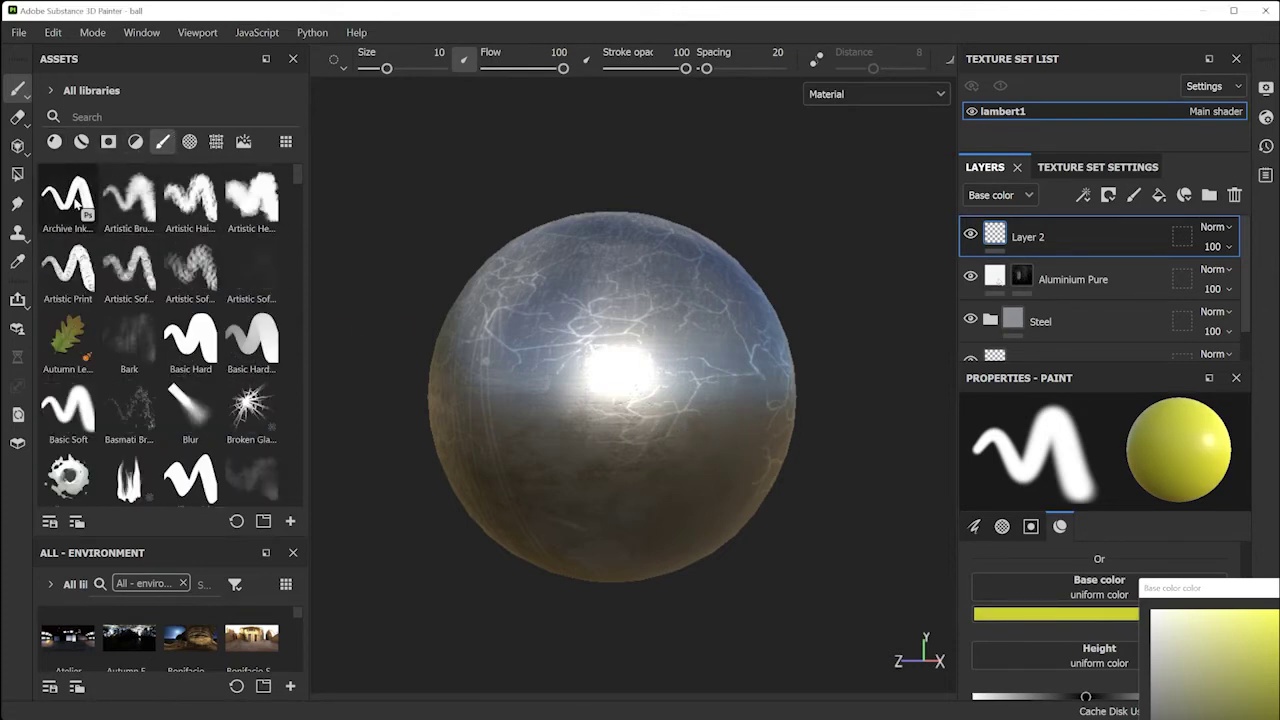
{"action": "left_click", "coordinate": [129, 198]}
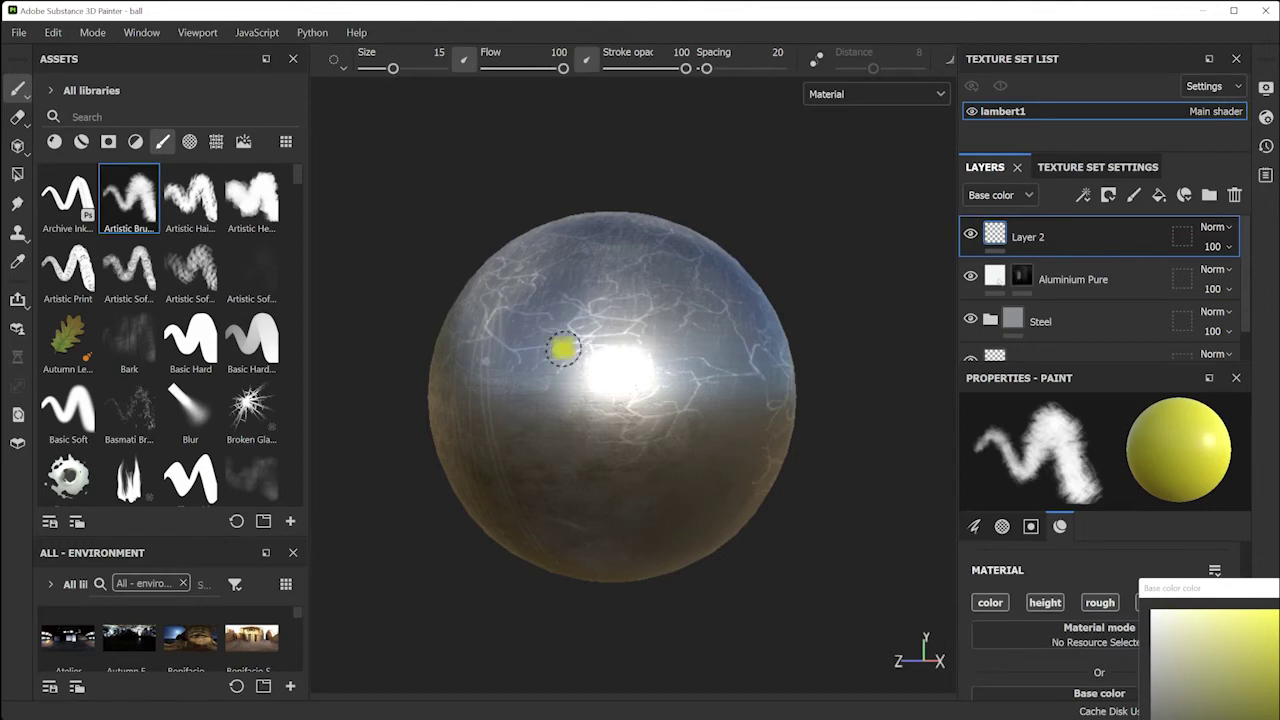
{"action": "right_click_drag", "start_coordinate": [563, 348], "coordinate": [563, 353], "text": "ctrl"}
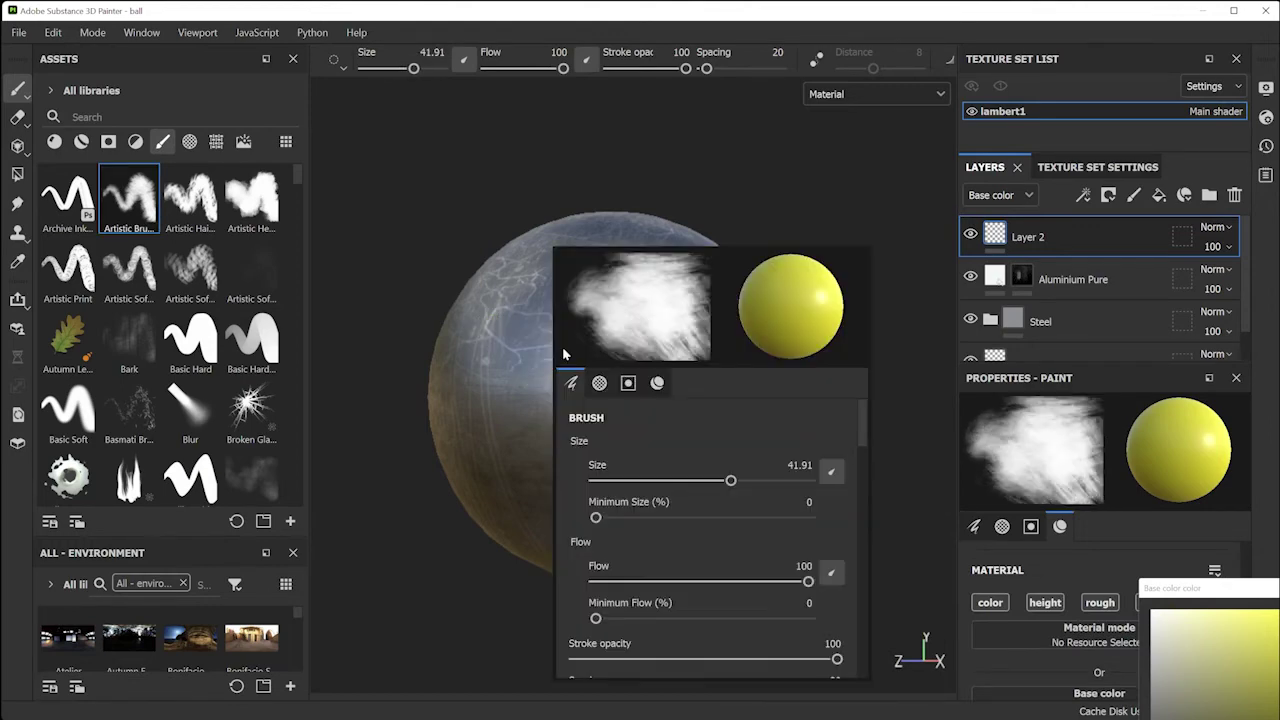
{"action": "left_click_drag", "start_coordinate": [731, 482], "coordinate": [766, 481]}
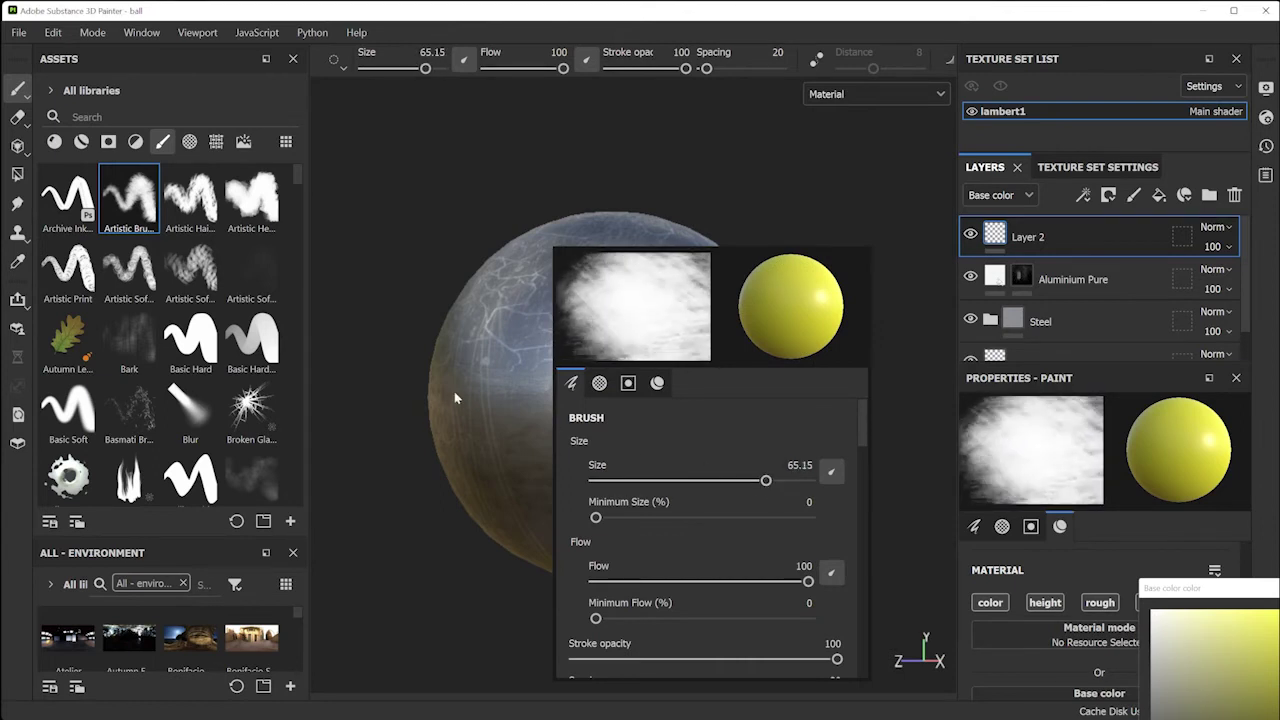
{"action": "mouse_move", "coordinate": [516, 350]}
{"action": "left_mouse_down"}
{"action": "mouse_move", "coordinate": [530, 290]}
{"action": "mouse_move", "coordinate": [595, 385]}
{"action": "mouse_move", "coordinate": [623, 400]}
{"action": "mouse_move", "coordinate": [551, 418]}
{"action": "mouse_move", "coordinate": [620, 450]}
{"action": "mouse_move", "coordinate": [623, 386]}
{"action": "mouse_move", "coordinate": [544, 359]}
{"action": "mouse_move", "coordinate": [520, 270]}
{"action": "mouse_move", "coordinate": [800, 398]}
{"action": "mouse_move", "coordinate": [663, 377]}
{"action": "mouse_move", "coordinate": [694, 343]}
{"action": "mouse_move", "coordinate": [880, 475]}
{"action": "left_mouse_up"}
Change the brush's base color to turquoise and paint a large patch over one side of the ball
{"action": "left_click_drag", "start_coordinate": [1272, 640], "coordinate": [1272, 680]}
{"action": "mouse_move", "coordinate": [820, 350]}
{"action": "left_mouse_down"}
{"action": "mouse_move", "coordinate": [676, 415]}
{"action": "mouse_move", "coordinate": [714, 482]}
{"action": "mouse_move", "coordinate": [805, 472]}
{"action": "mouse_move", "coordinate": [809, 500]}
{"action": "mouse_move", "coordinate": [860, 510]}
{"action": "left_mouse_up"}
{"action": "mouse_move", "coordinate": [860, 510]}
{"action": "left_mouse_down", "text": "alt"}
{"action": "mouse_move", "coordinate": [689, 509]}
{"action": "mouse_move", "coordinate": [771, 491]}
{"action": "left_mouse_up", "text": "alt"}
{"action": "middle_click_drag", "start_coordinate": [771, 491], "coordinate": [538, 507], "text": "alt"}
{"action": "left_click_drag", "start_coordinate": [538, 507], "coordinate": [563, 400], "text": "alt"}
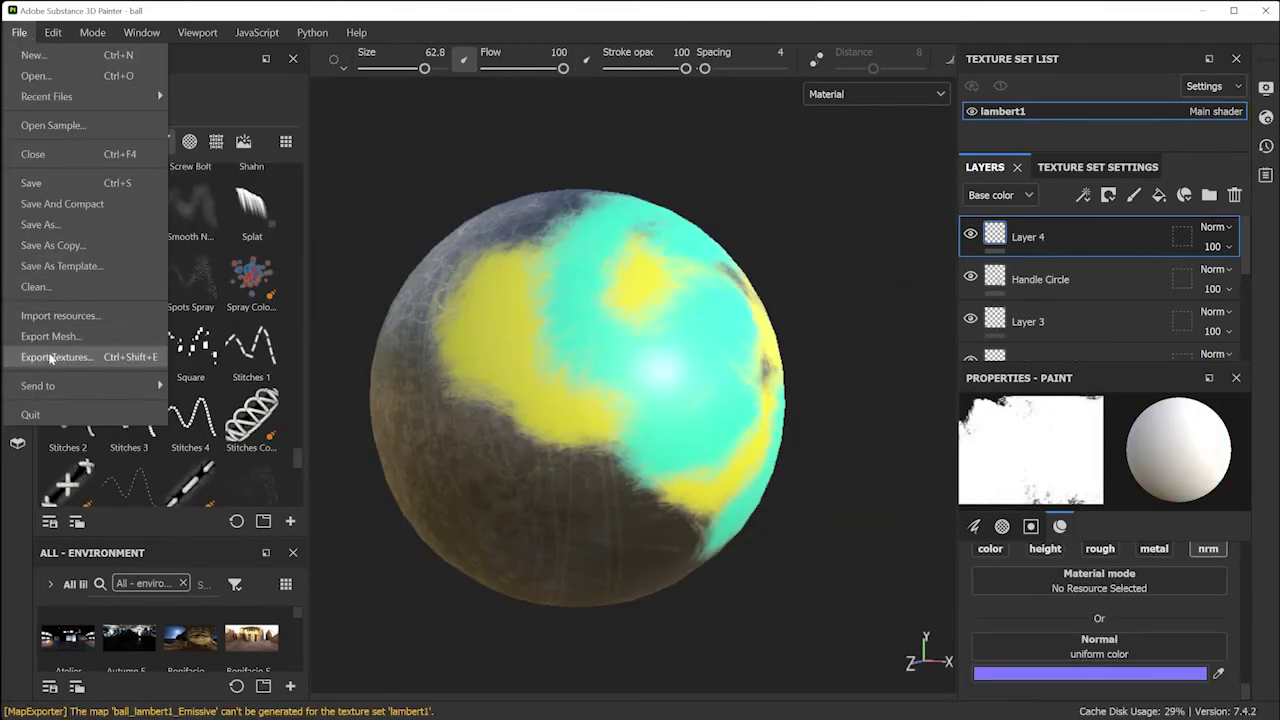
Export the lambert1 textures to the substance/ball2 folder as 8-bit PNG with the PBR Metallic Roughness template
{"action": "left_click", "coordinate": [49, 356]}
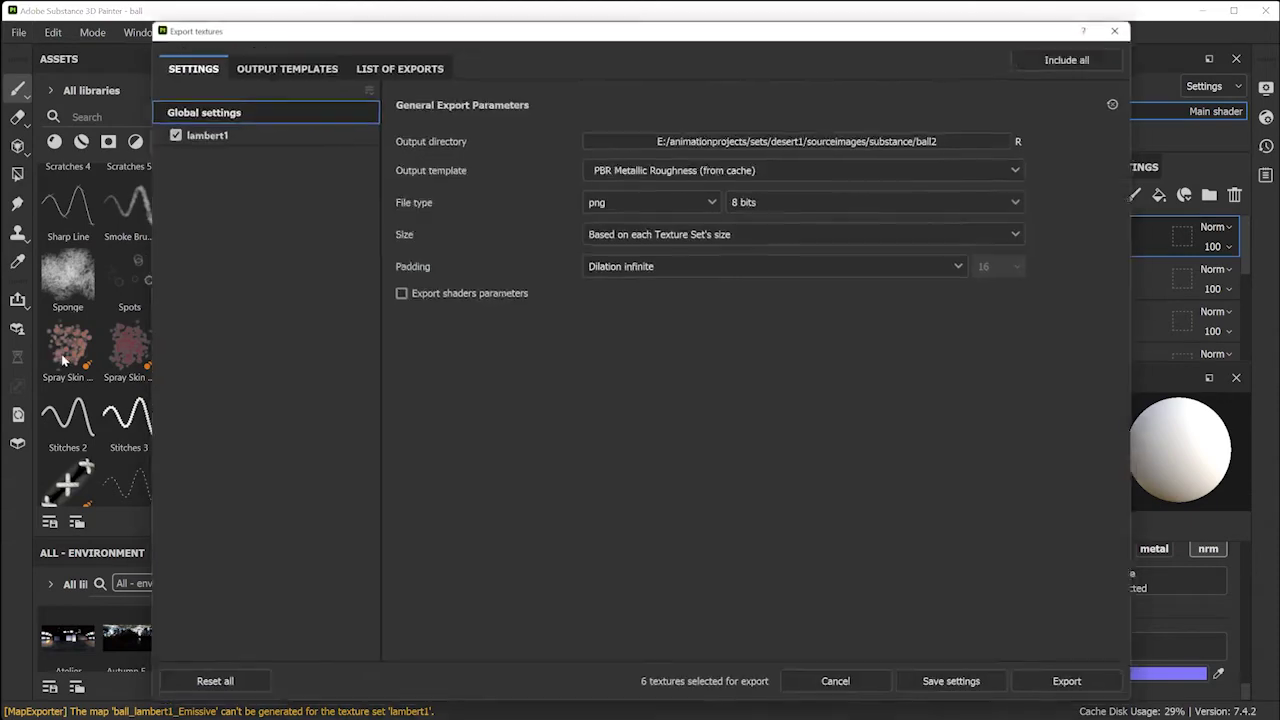
{"action": "left_click", "coordinate": [667, 146]}
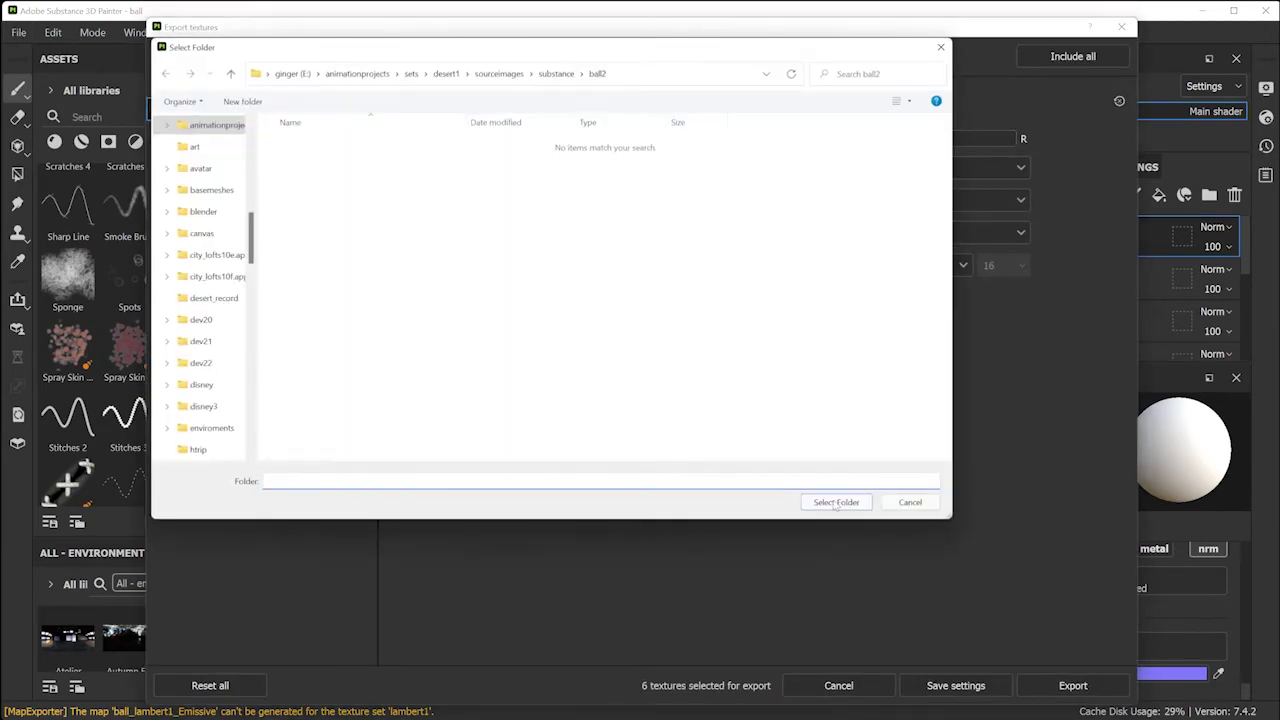
{"action": "left_click", "coordinate": [836, 503]}
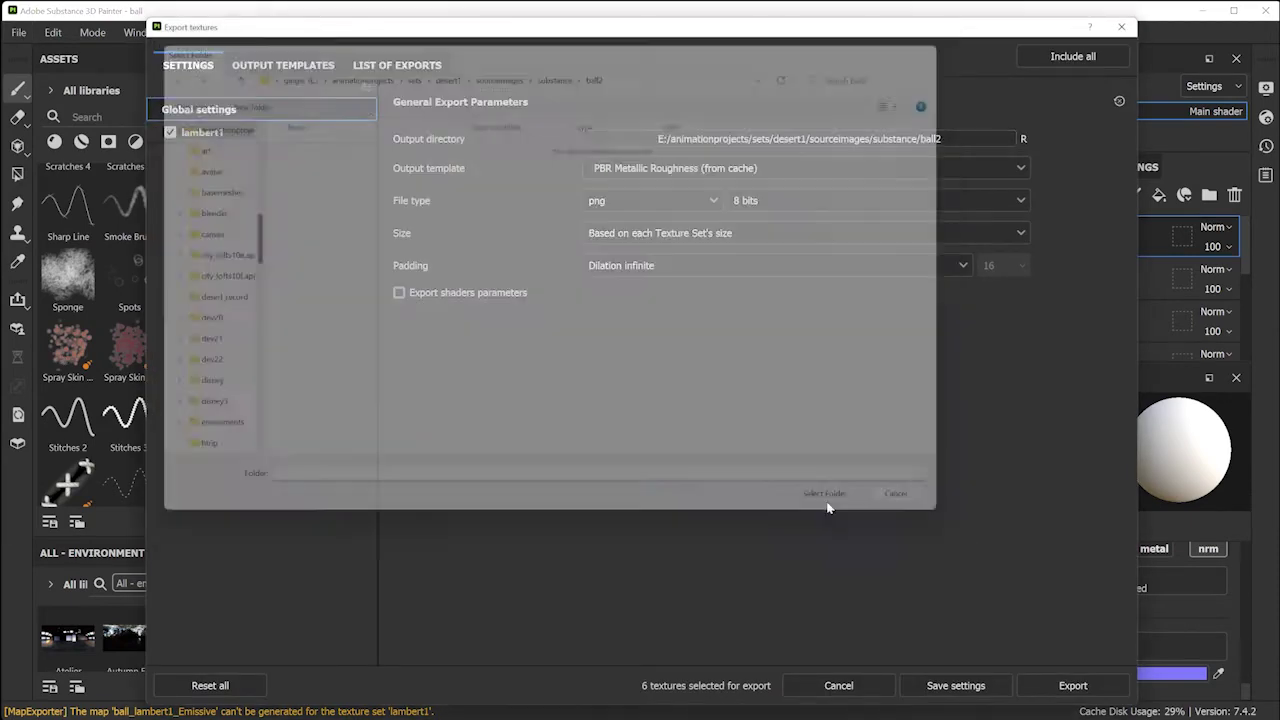
{"action": "left_click", "coordinate": [1070, 686]}
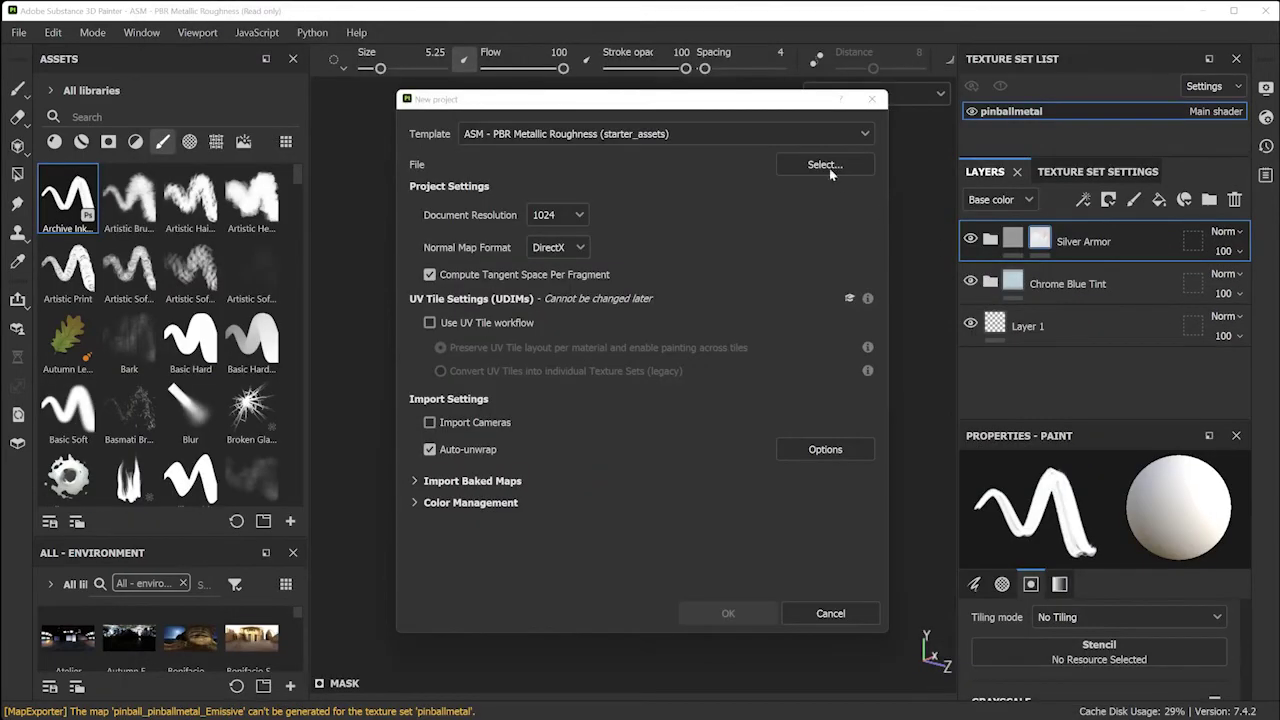
Create a new project from target.fbx with the ASM - PBR Metallic Roughness template at 1024 document resolution
{"action": "left_click", "coordinate": [825, 165]}
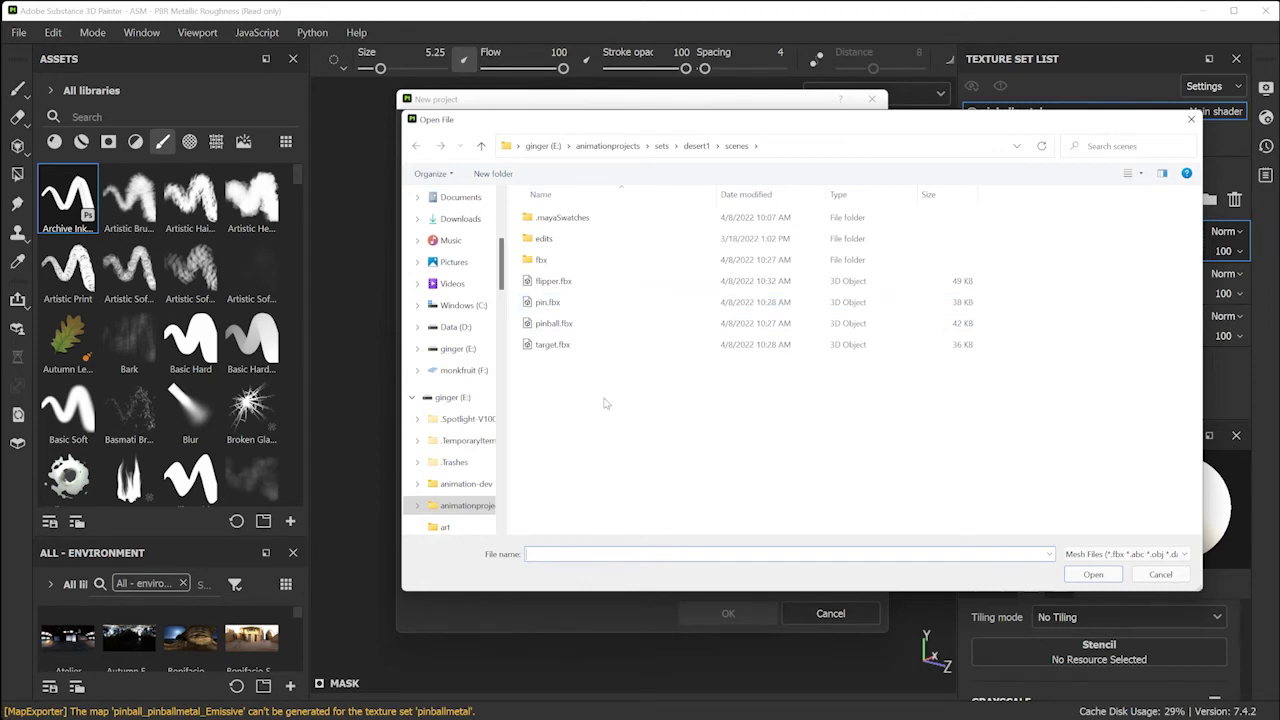
{"action": "double_click", "coordinate": [552, 344]}
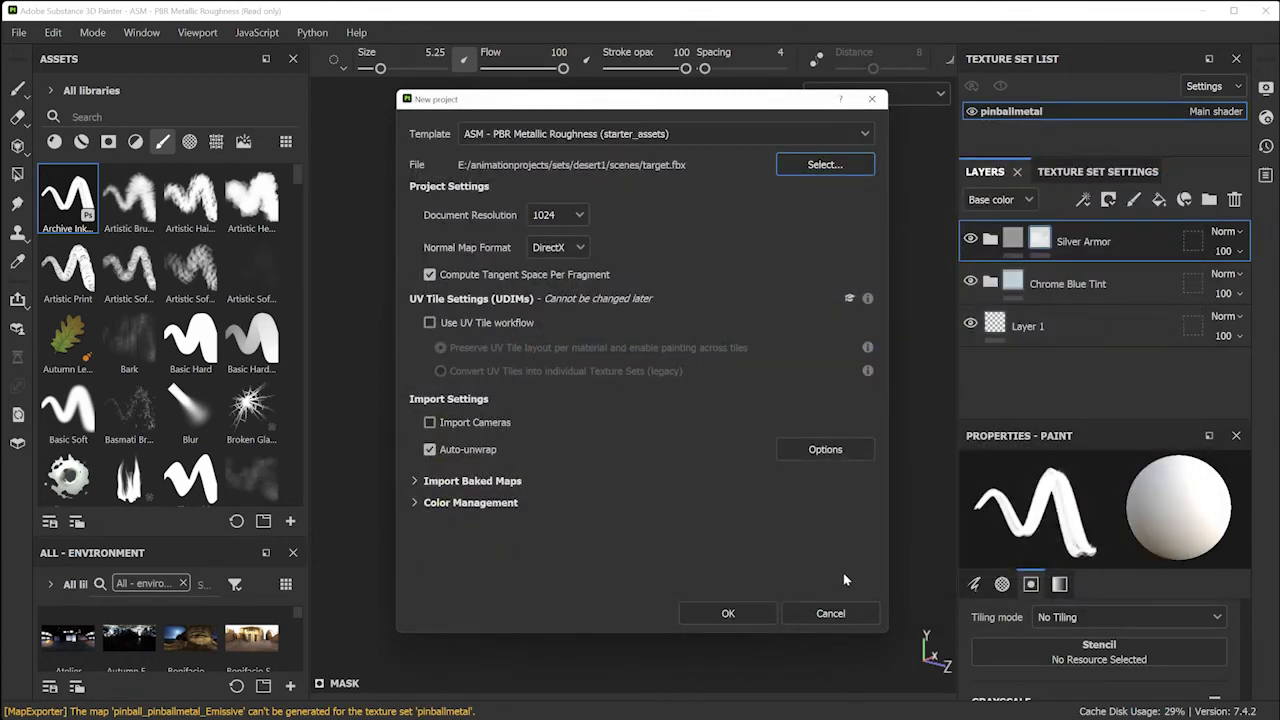
{"action": "left_click", "coordinate": [738, 614]}
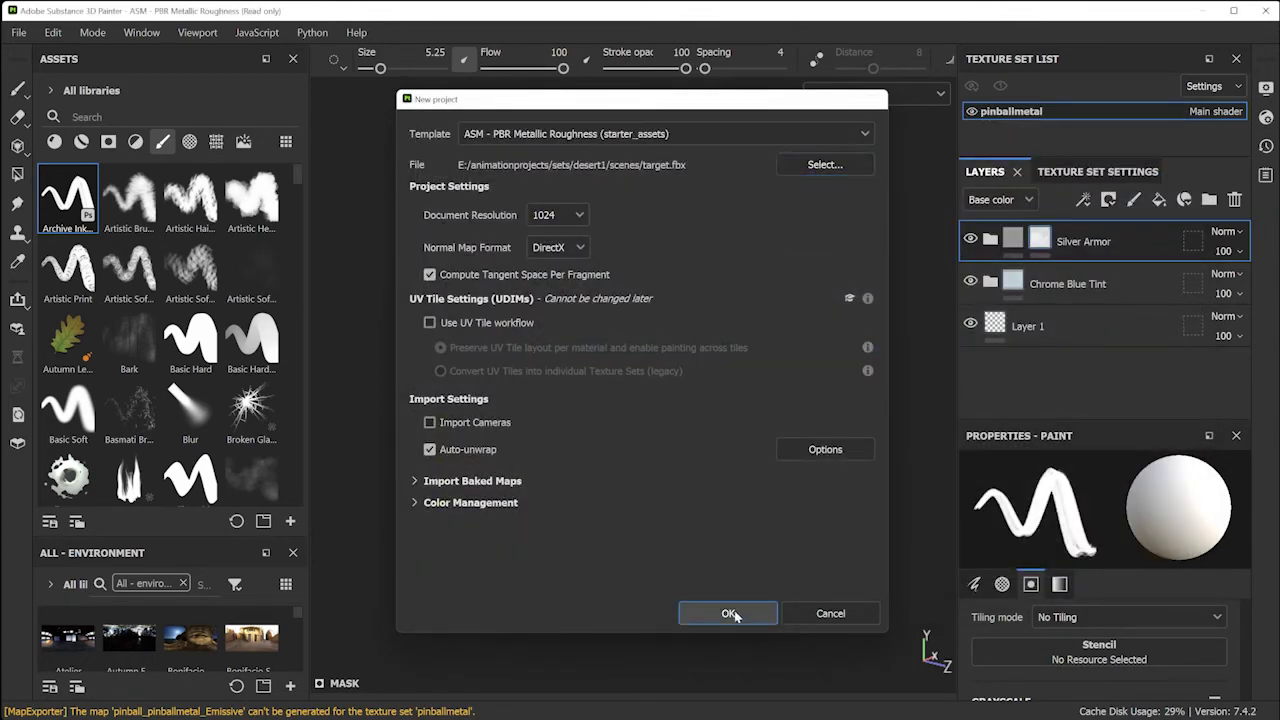
{"action": "left_click", "coordinate": [625, 396]}
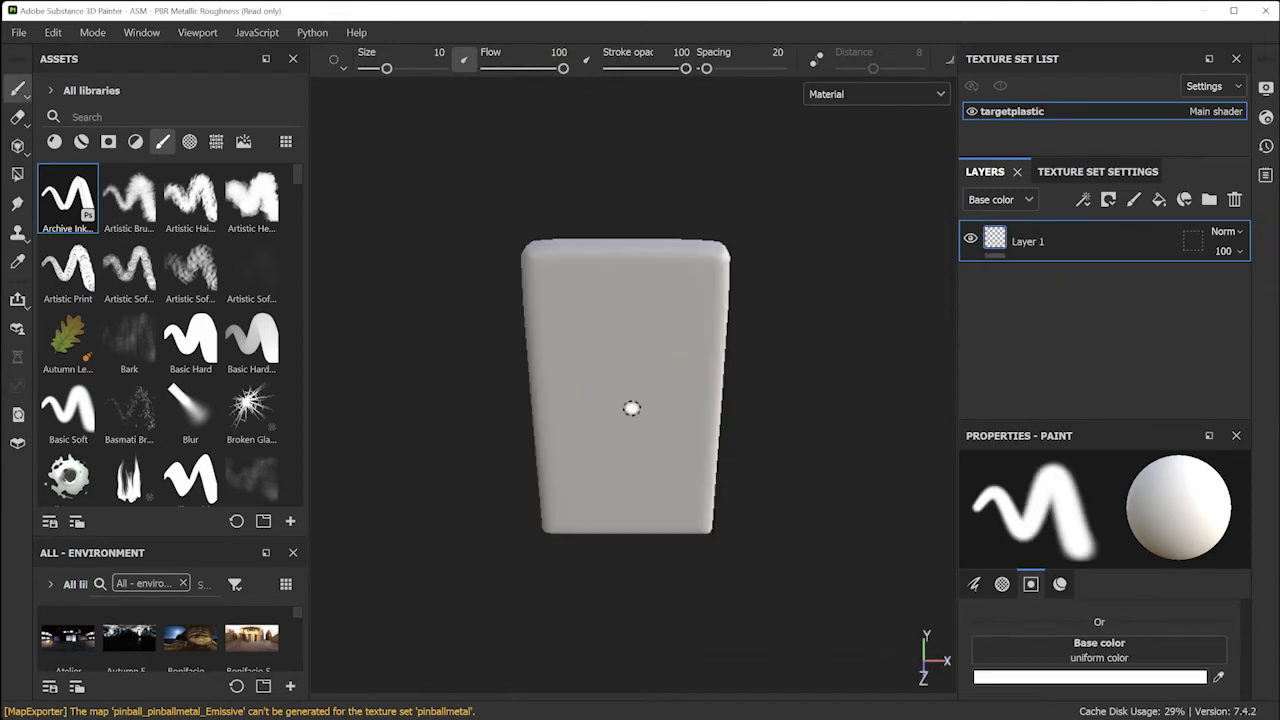
Bake all mesh maps for targetplastic at 512 output size, using the low poly mesh as the high poly mesh
{"action": "left_click", "coordinate": [1078, 172]}
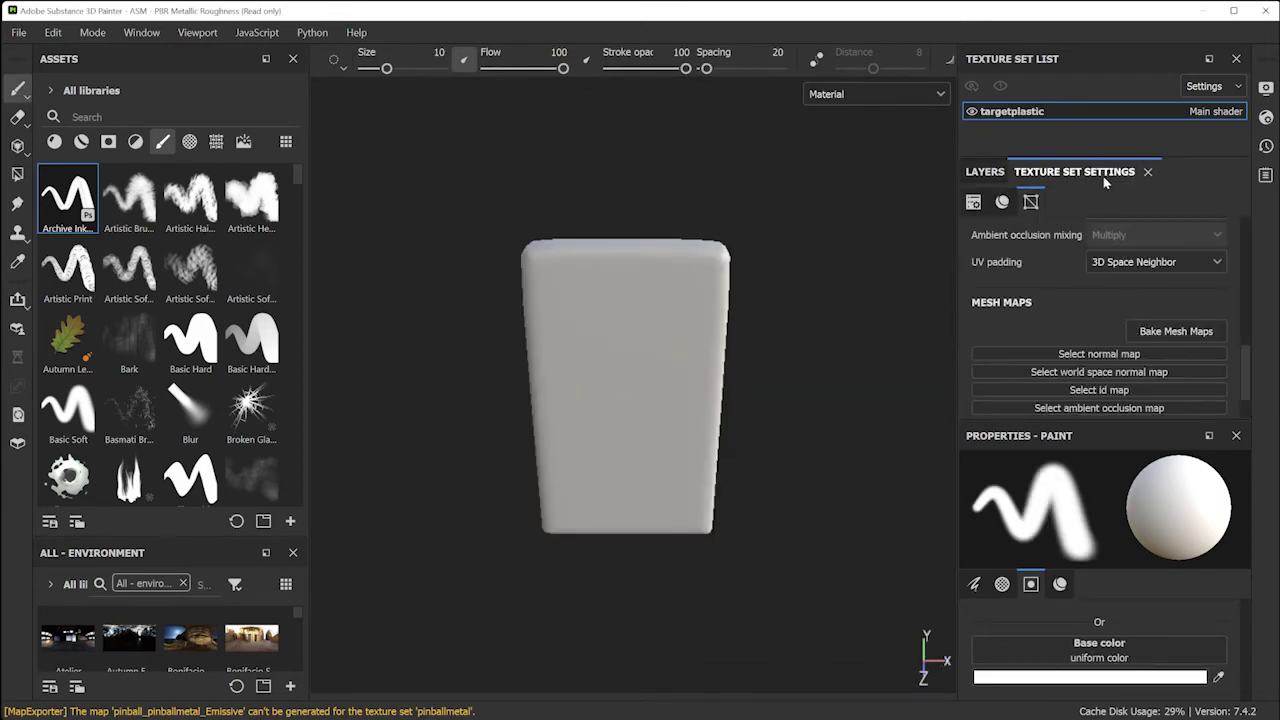
{"action": "left_click_drag", "start_coordinate": [1246, 359], "coordinate": [1246, 374]}
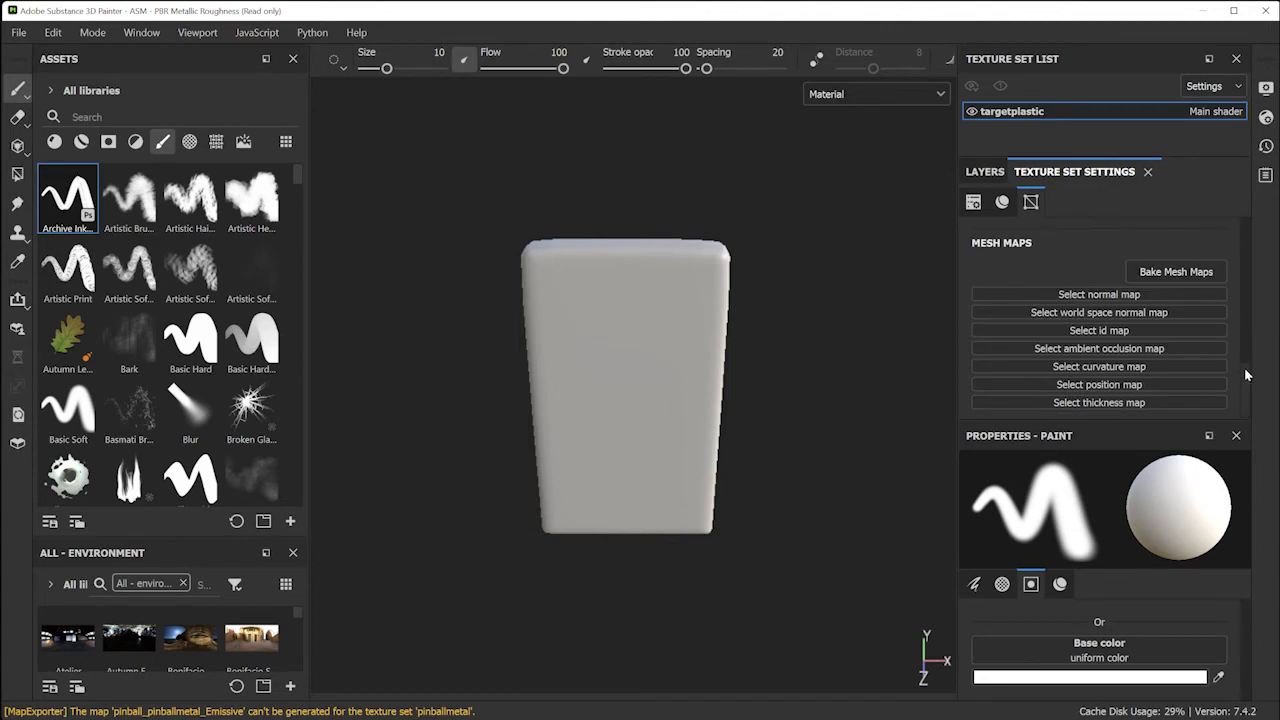
{"action": "left_click", "coordinate": [1176, 272]}
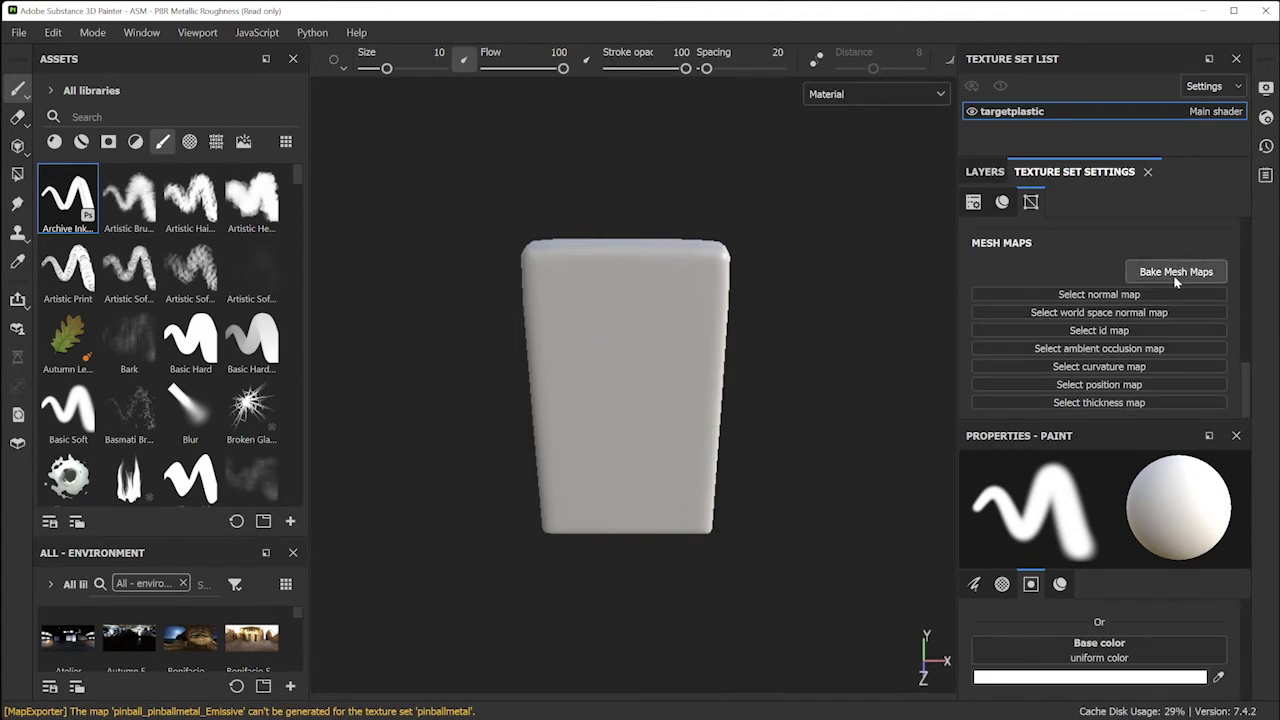
{"action": "left_click", "coordinate": [510, 231]}
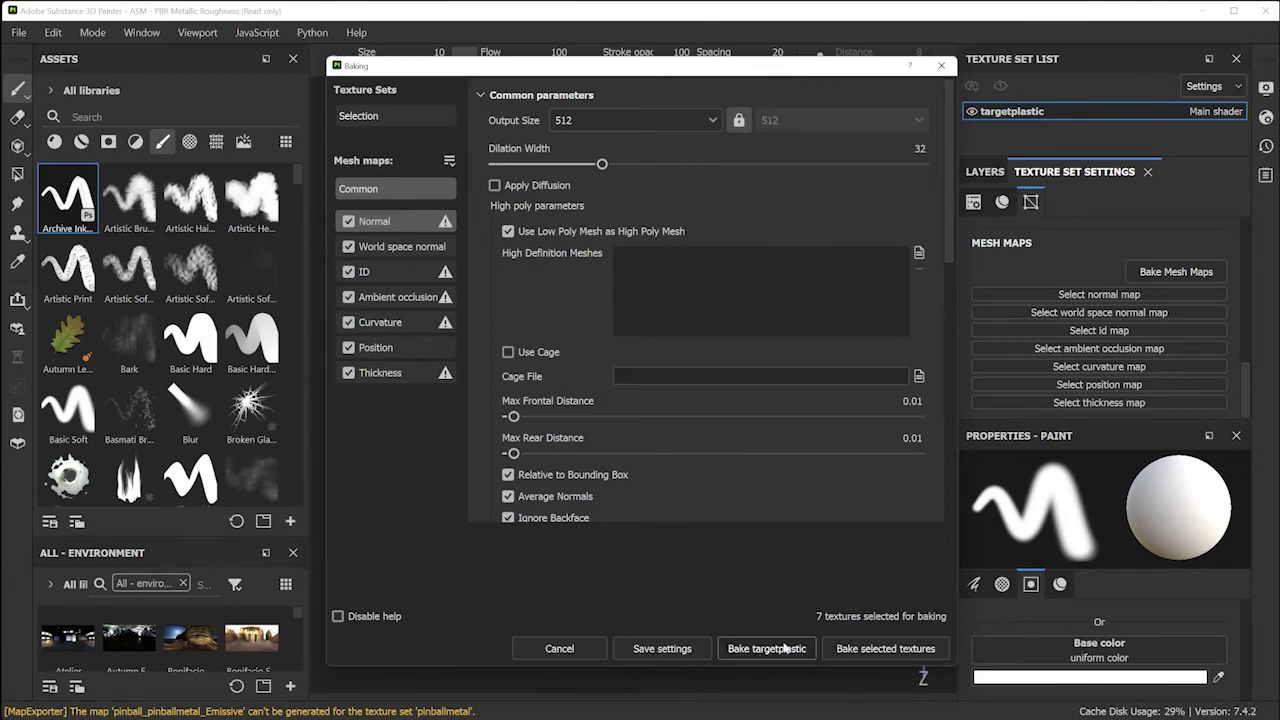
{"action": "left_click", "coordinate": [869, 648]}
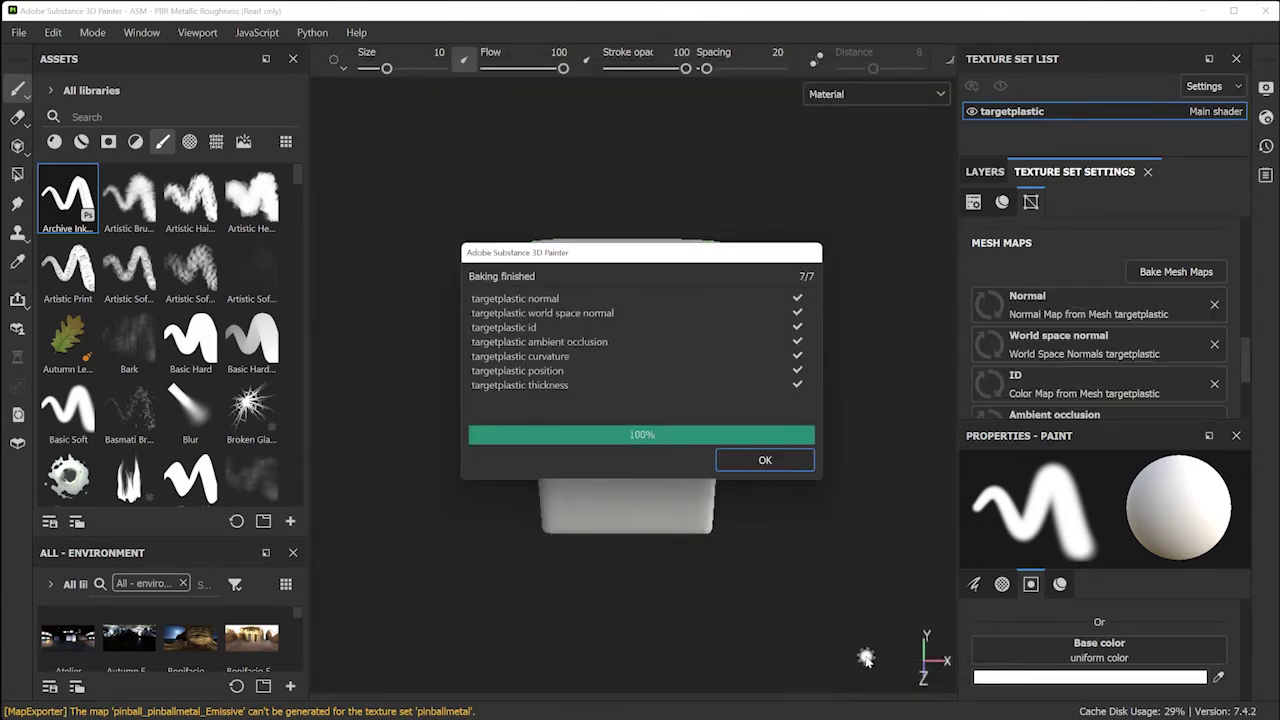
Apply the Sapphire Corundum smart material to the target and change the base color of its Base layer to yellow
{"action": "left_click", "coordinate": [80, 142]}
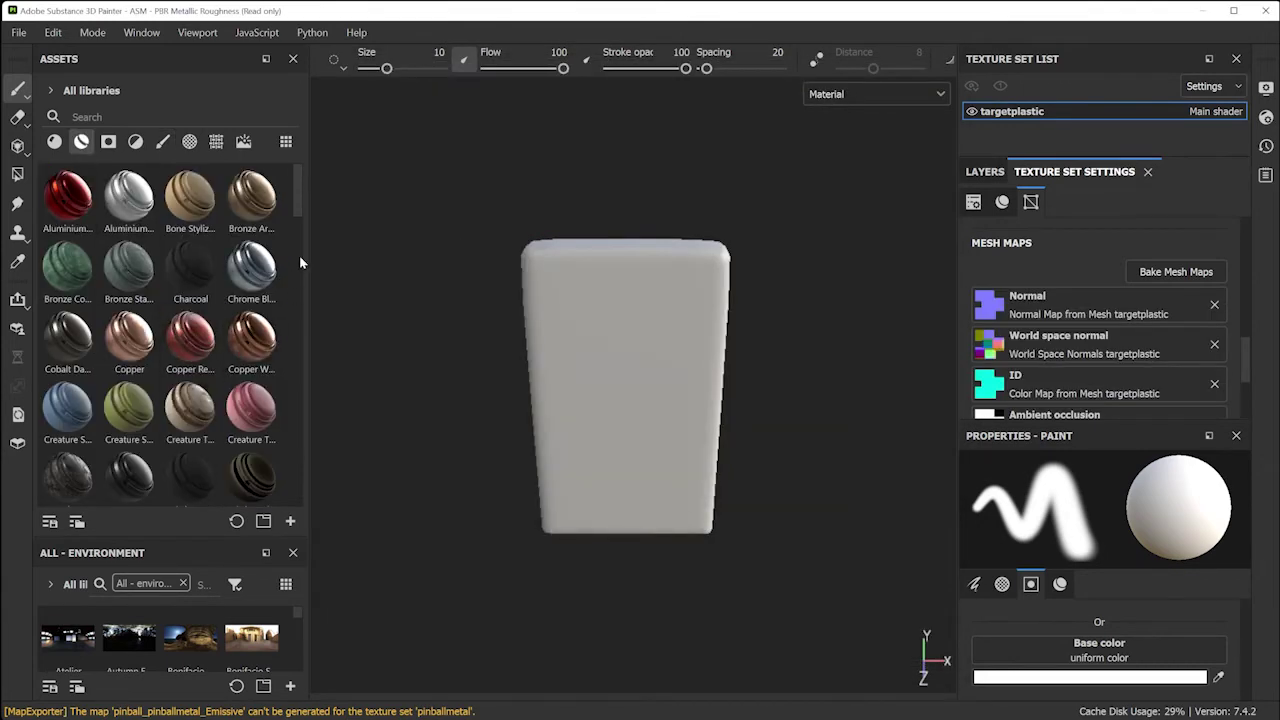
{"action": "left_click_drag", "start_coordinate": [298, 210], "coordinate": [660, 412]}
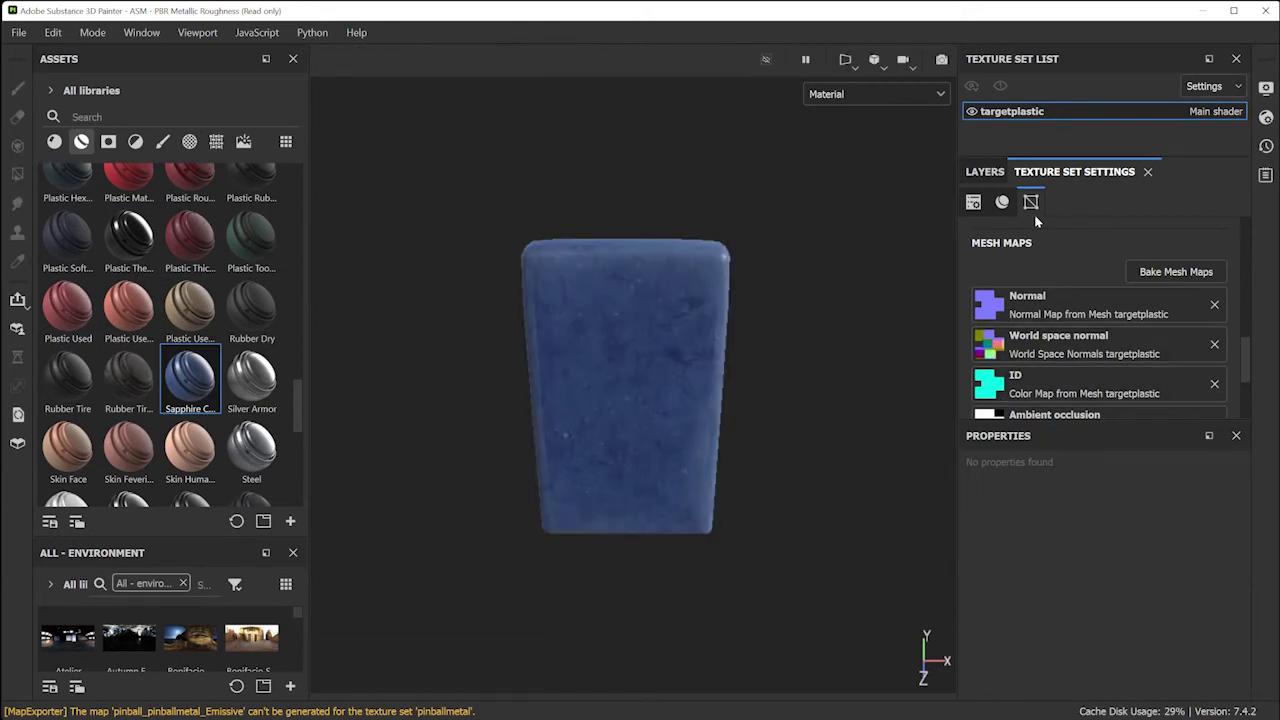
{"action": "left_click", "coordinate": [1001, 176]}
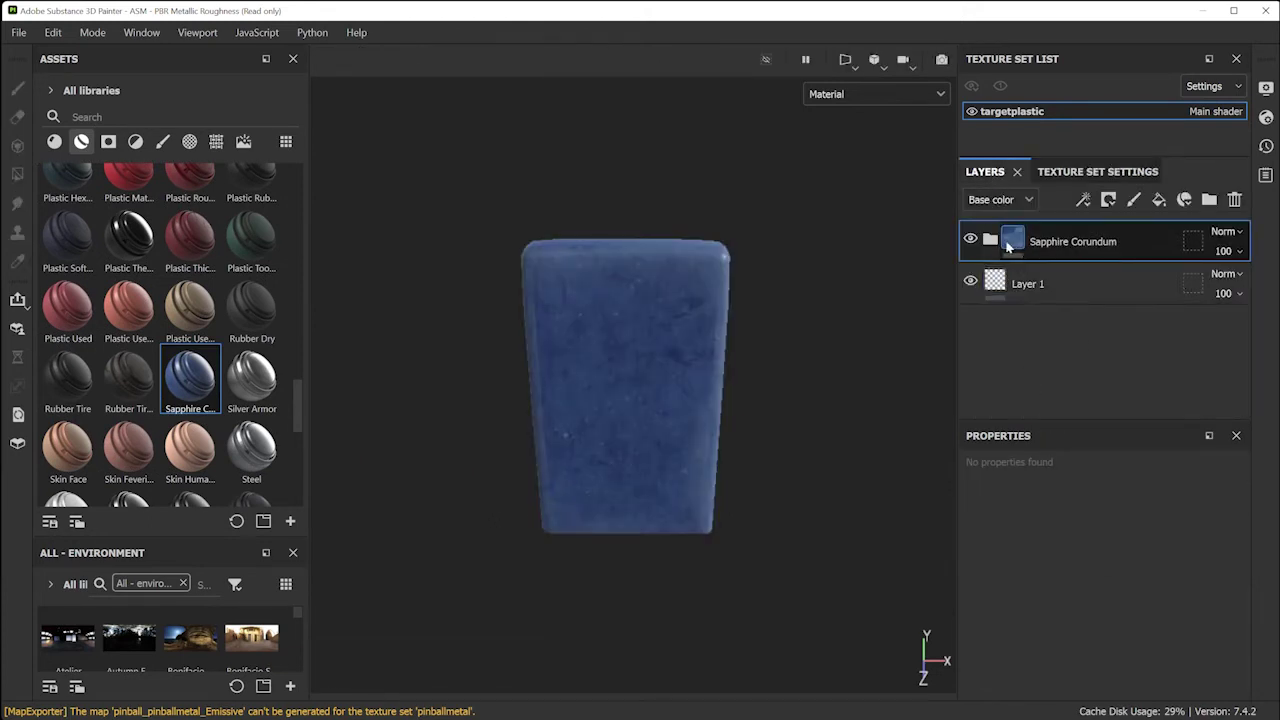
{"action": "left_click", "coordinate": [989, 242]}
{"action": "scroll", "coordinate": [1034, 340], "scroll_direction": "down", "scroll_amount": 3}
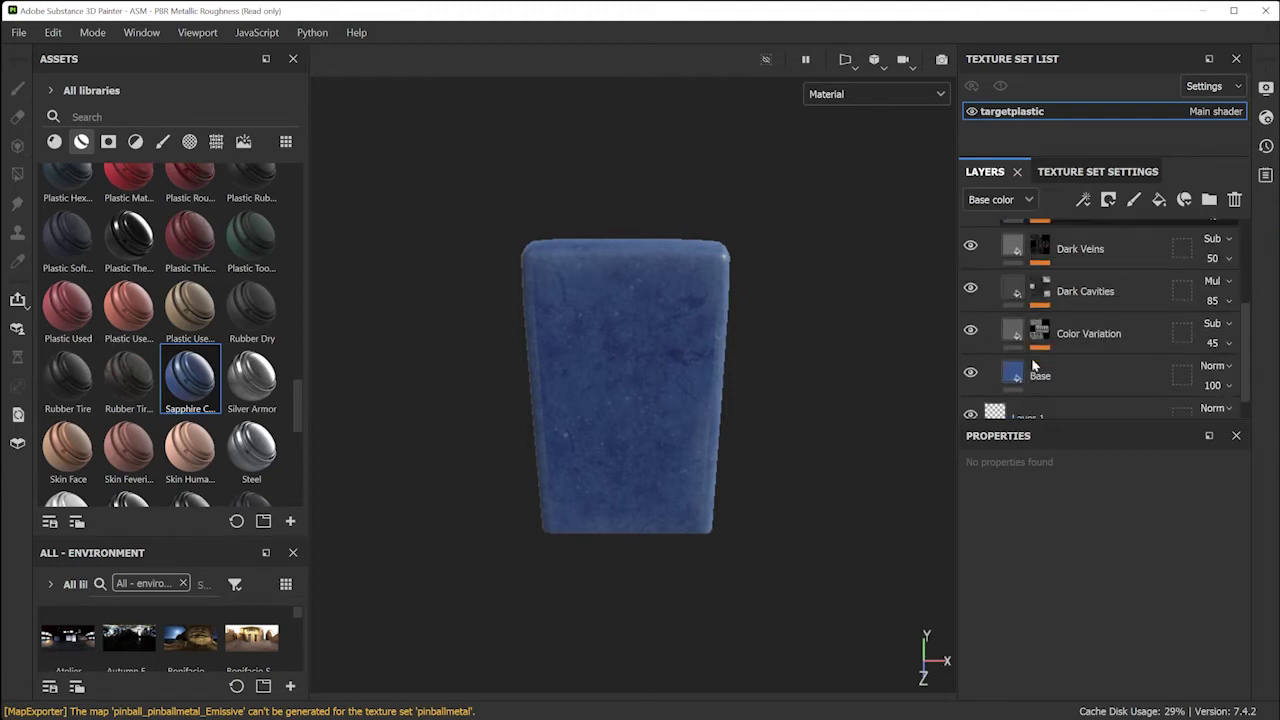
{"action": "left_click", "coordinate": [1016, 350]}
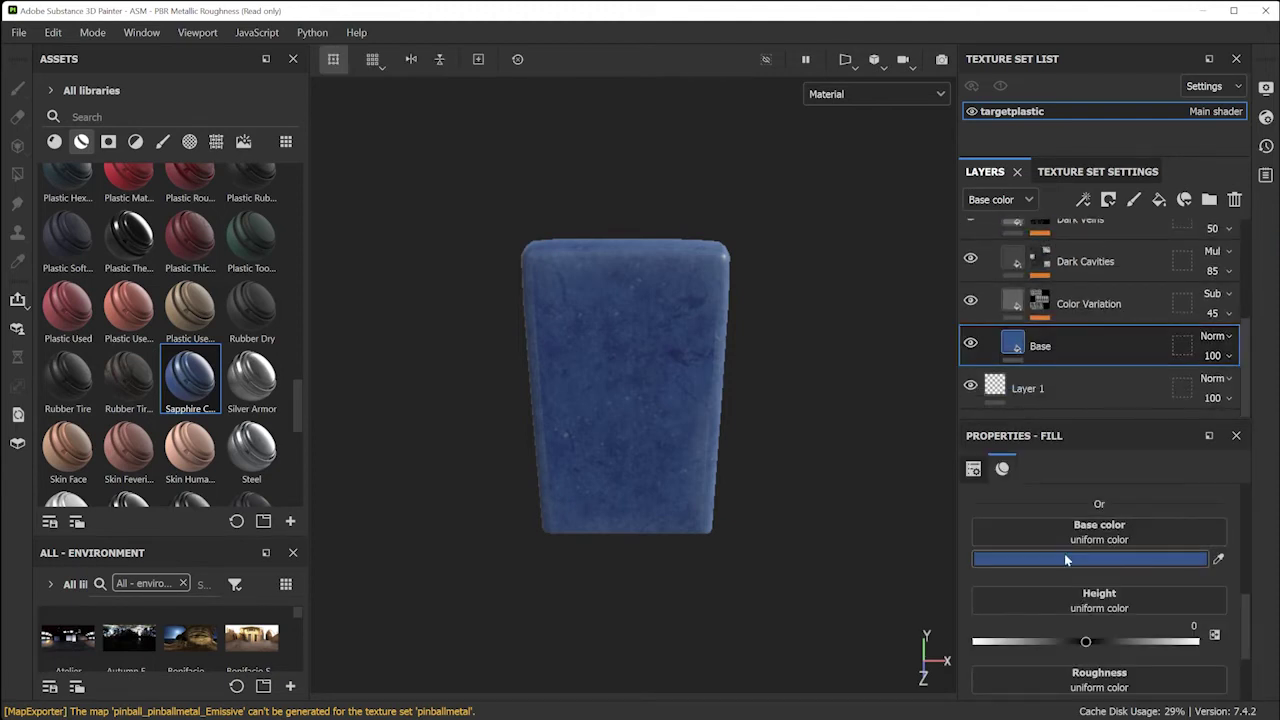
{"action": "left_click", "coordinate": [1056, 557]}
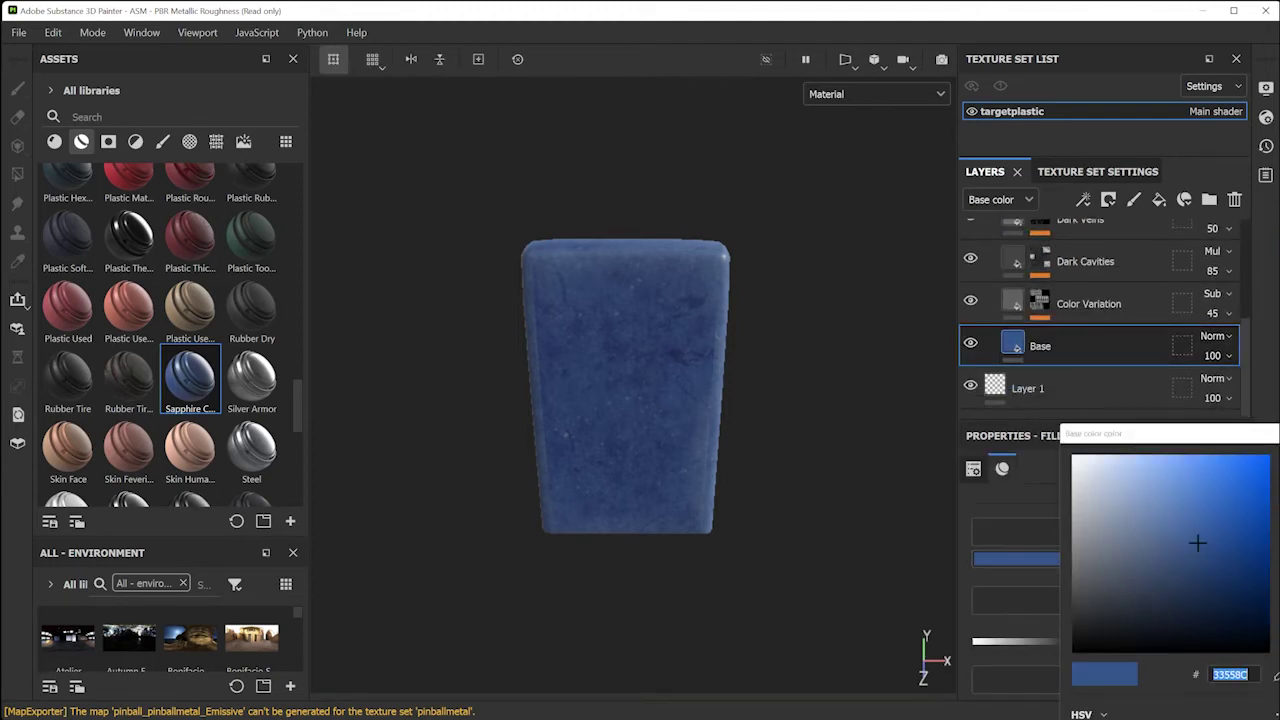
{"action": "type", "text": "dddd00"}
{"action": "key", "text": "Return"}
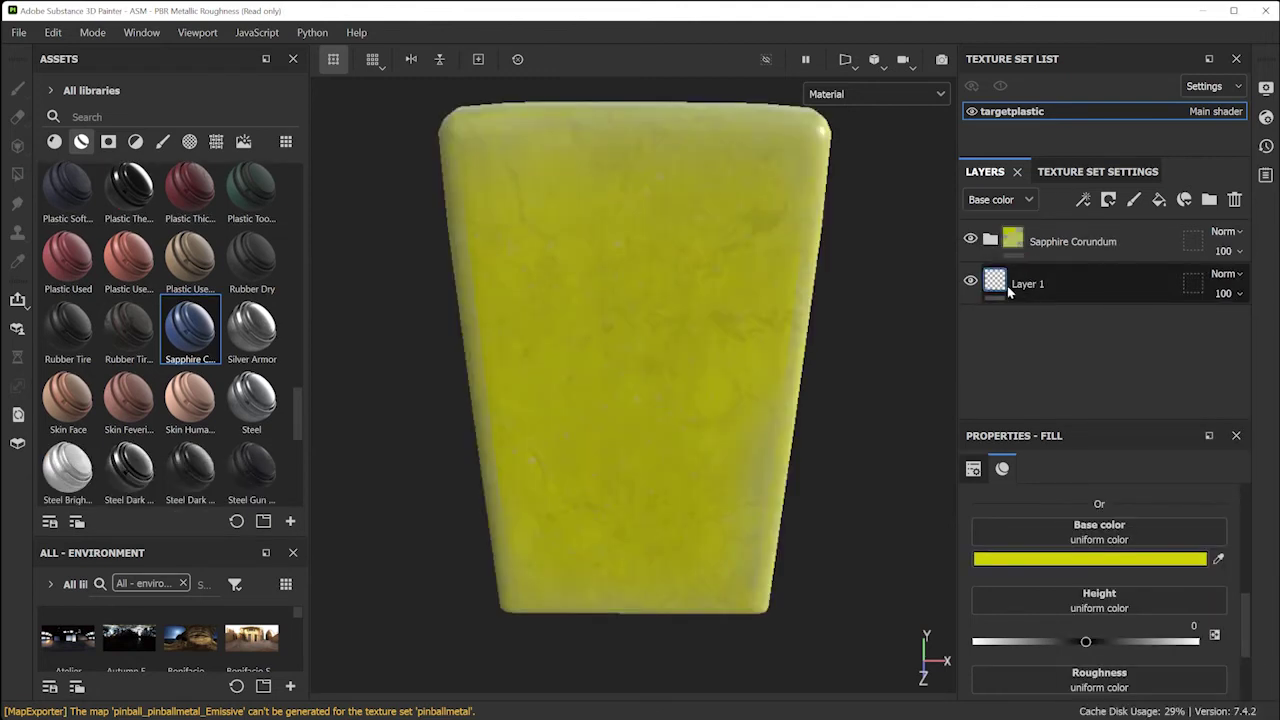
Delete the empty Layer 1 and add a new paint layer named decal above Sapphire Corundum
{"action": "left_click_drag", "start_coordinate": [1062, 289], "coordinate": [1043, 222]}
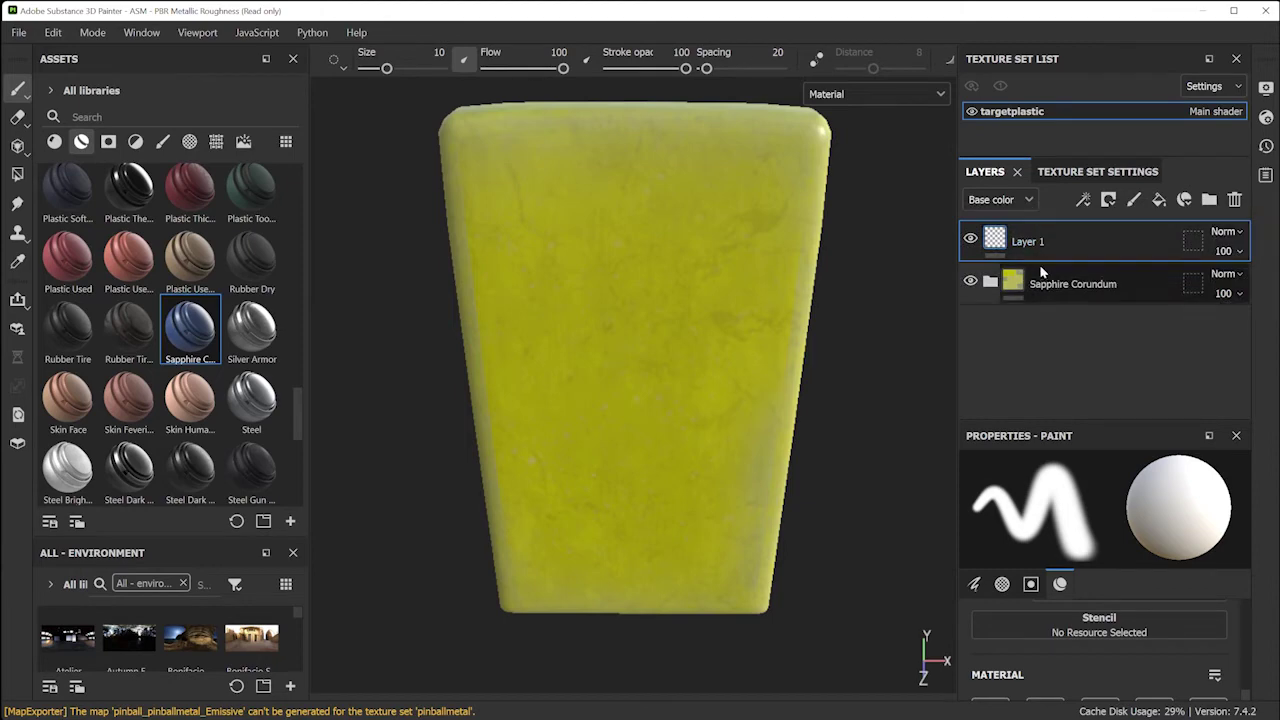
{"action": "left_click", "coordinate": [1235, 200]}
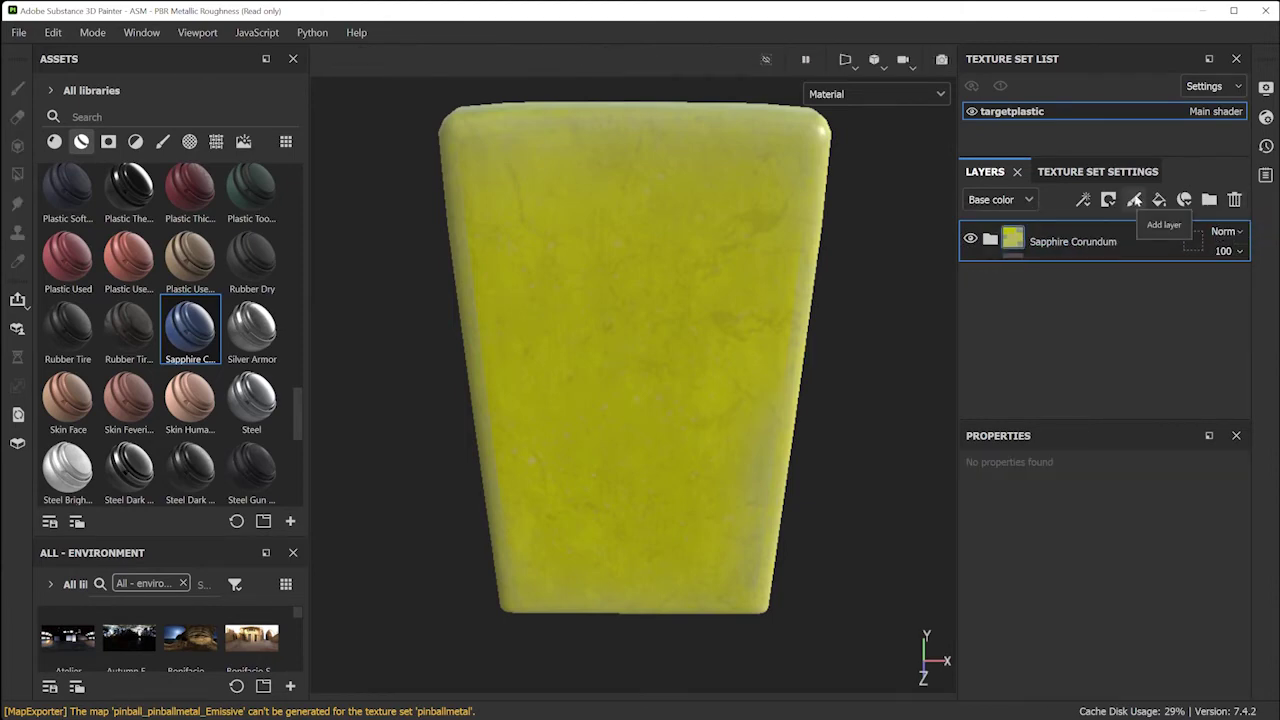
{"action": "left_click", "coordinate": [1134, 200]}
{"action": "double_click", "coordinate": [1030, 243]}
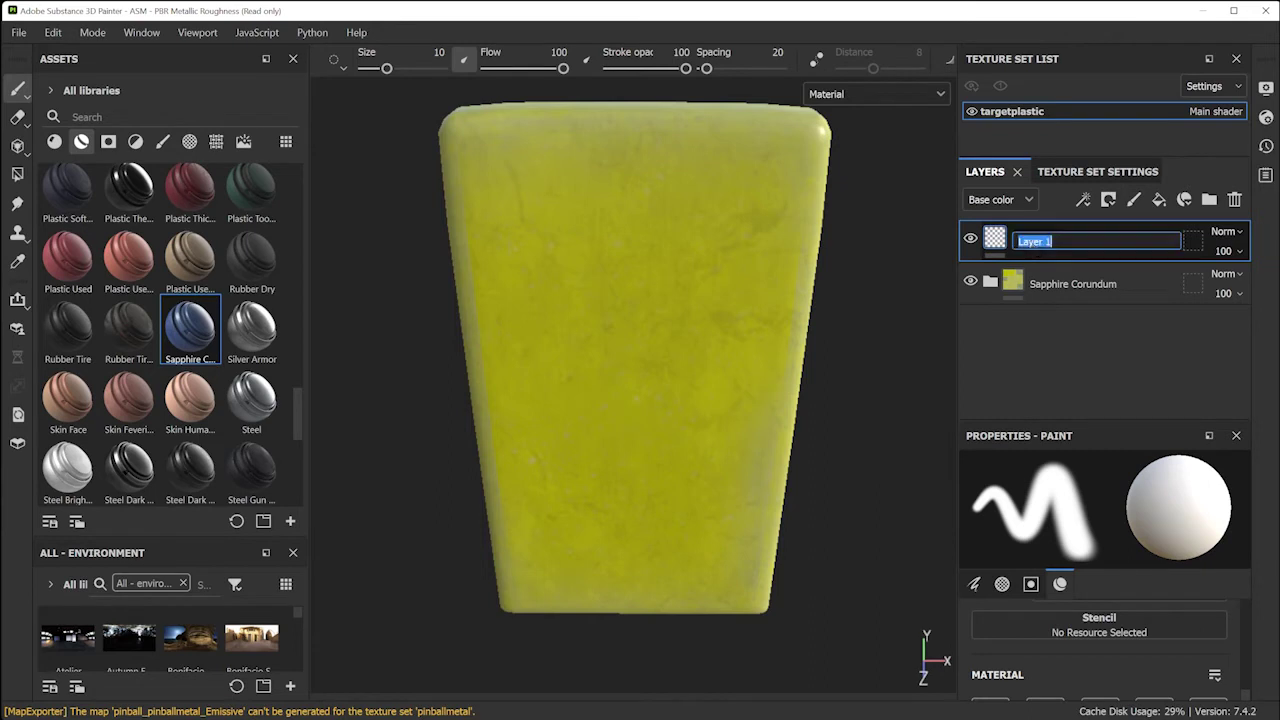
{"action": "type", "text": "l"}
{"action": "key", "text": "Return"}
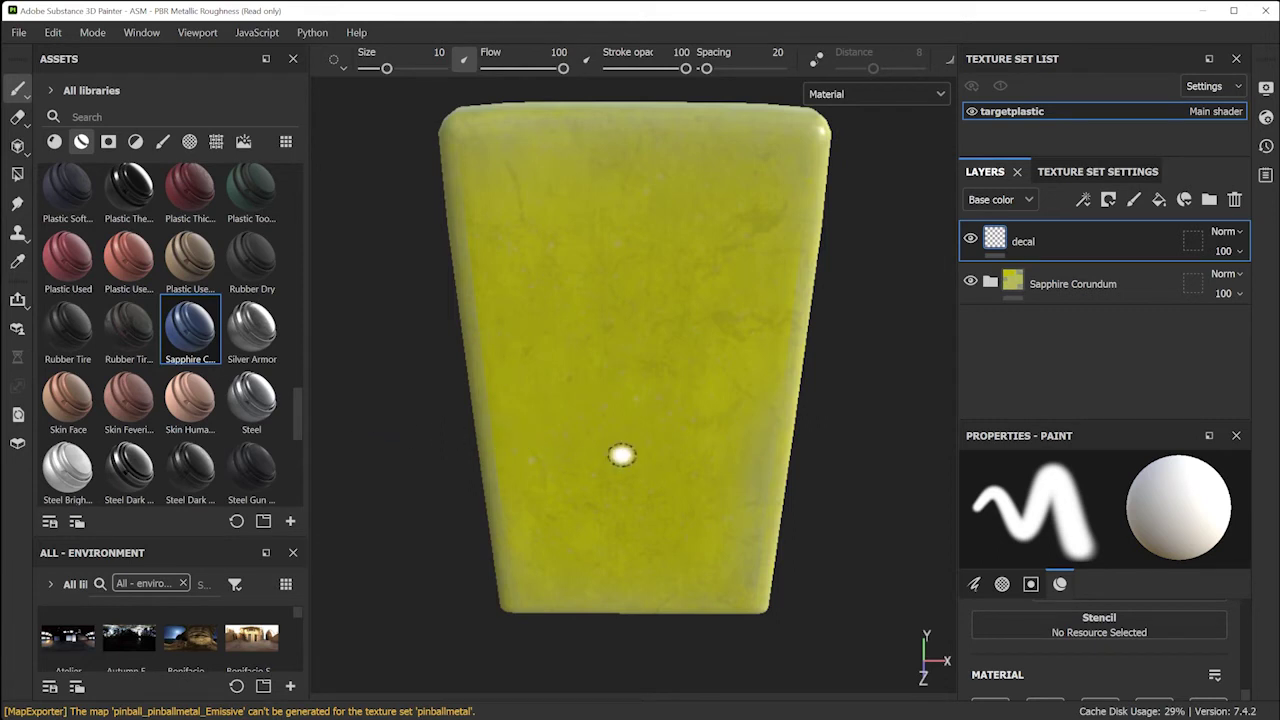
Add targetcircle.png from the sourceimages folder to the resources for import
{"action": "left_click", "coordinate": [19, 34]}
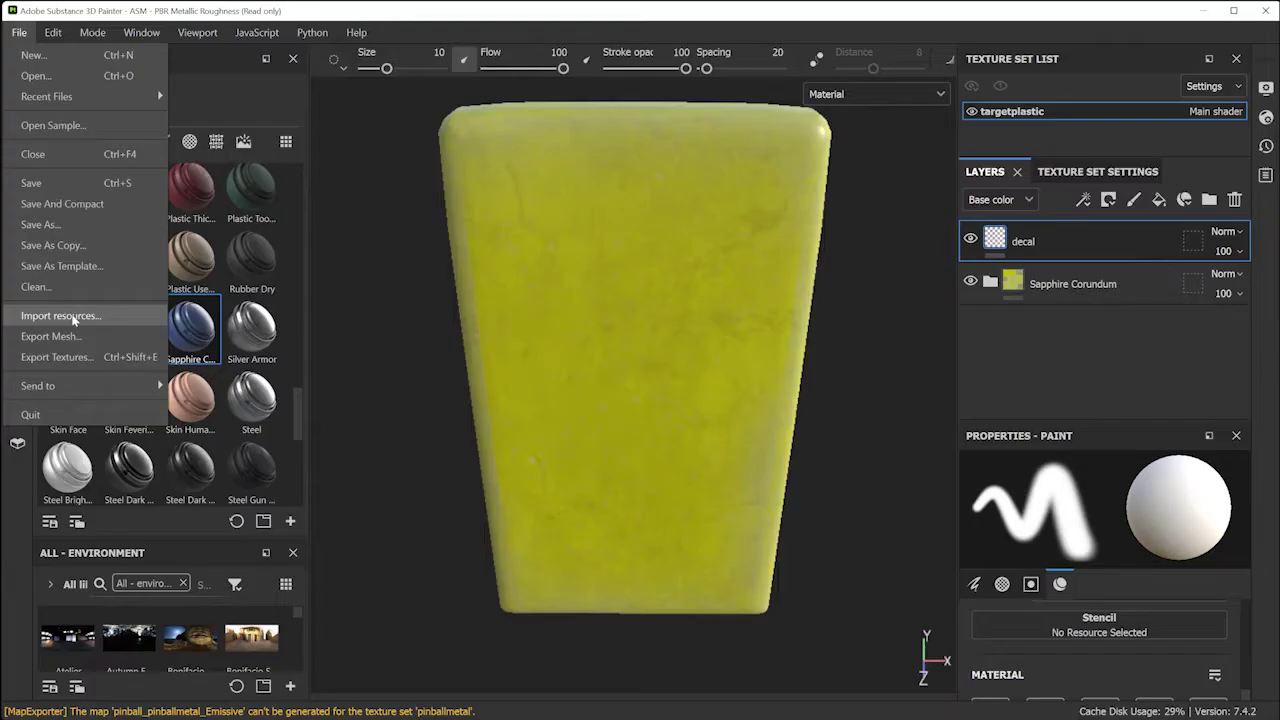
{"action": "left_click", "coordinate": [143, 320]}
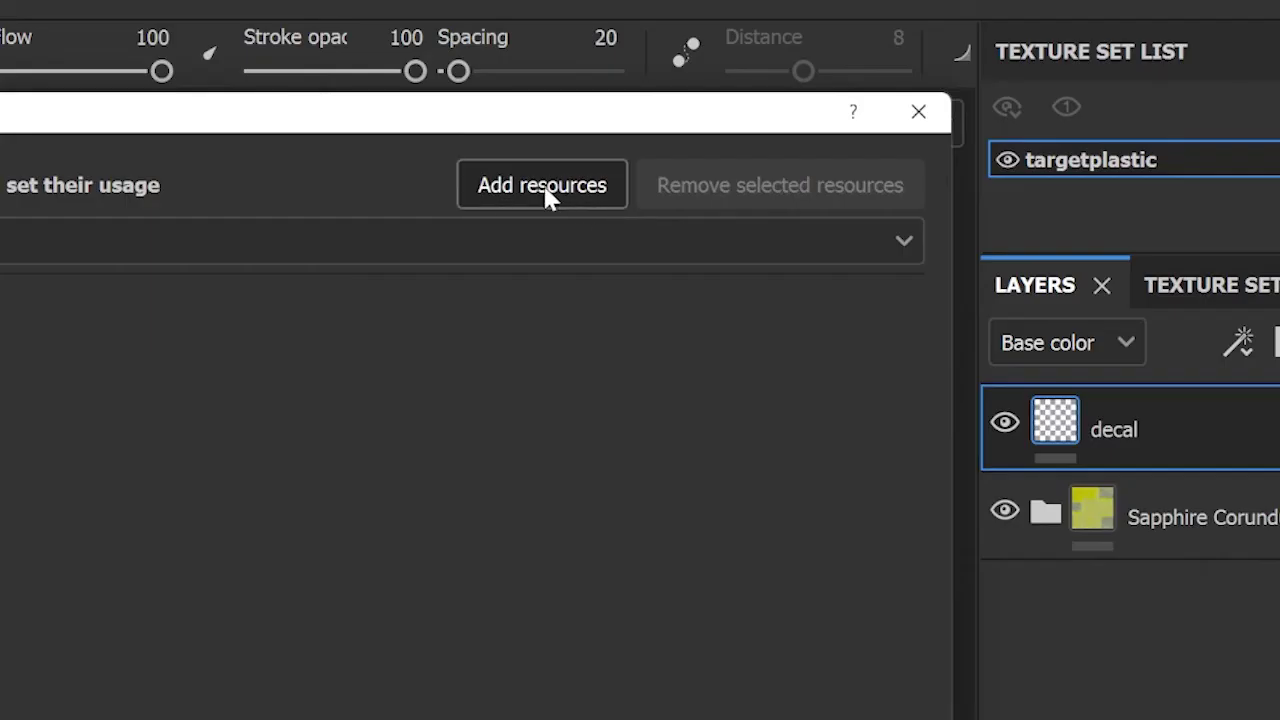
{"action": "left_click", "coordinate": [548, 198]}
{"action": "left_click", "coordinate": [598, 247]}
{"action": "left_click", "coordinate": [503, 515]}
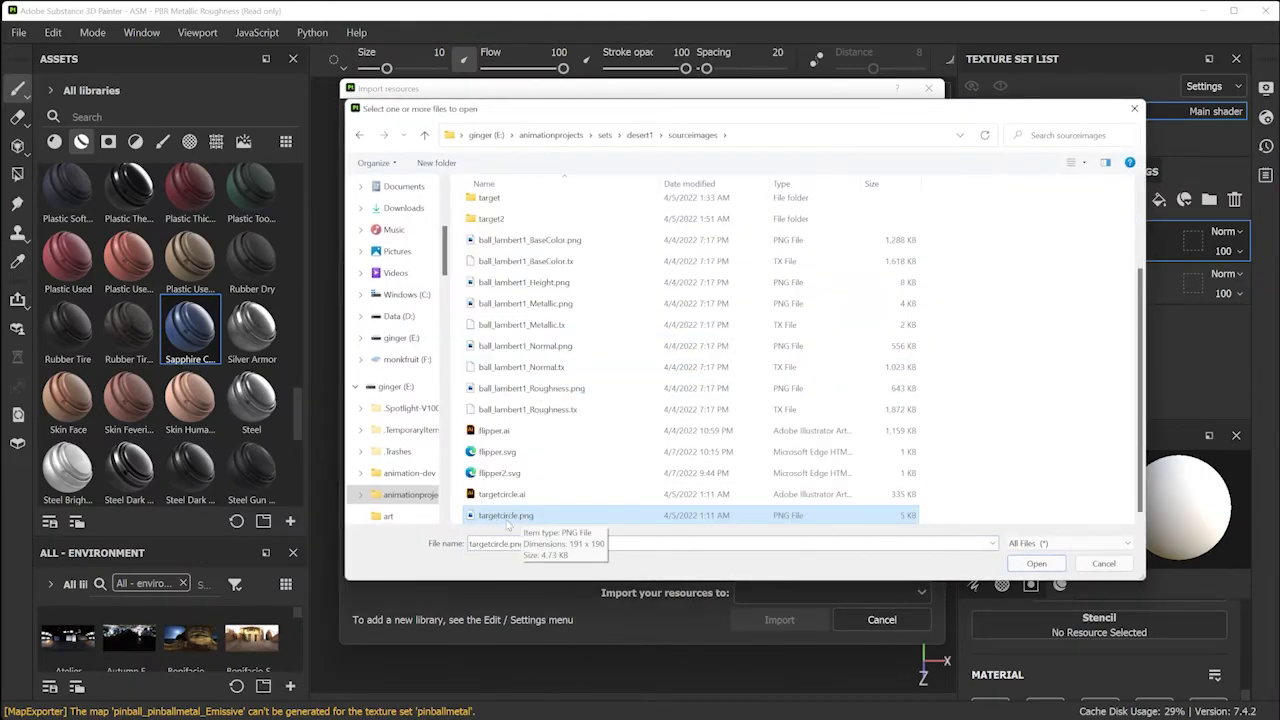
{"action": "left_click", "coordinate": [1037, 564]}
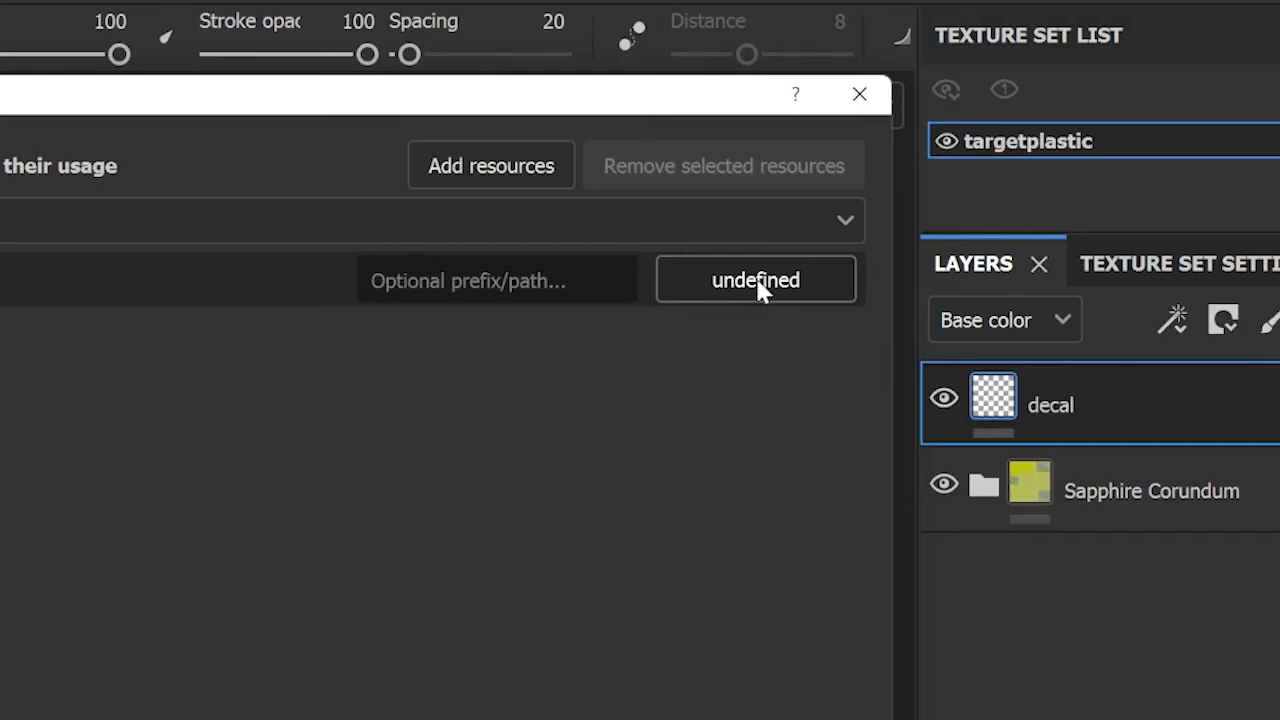
Set the usage of targetcircle.png to texture and import it into the project 'ASM - PBR Metallic Roughness'
{"action": "left_click", "coordinate": [878, 181]}
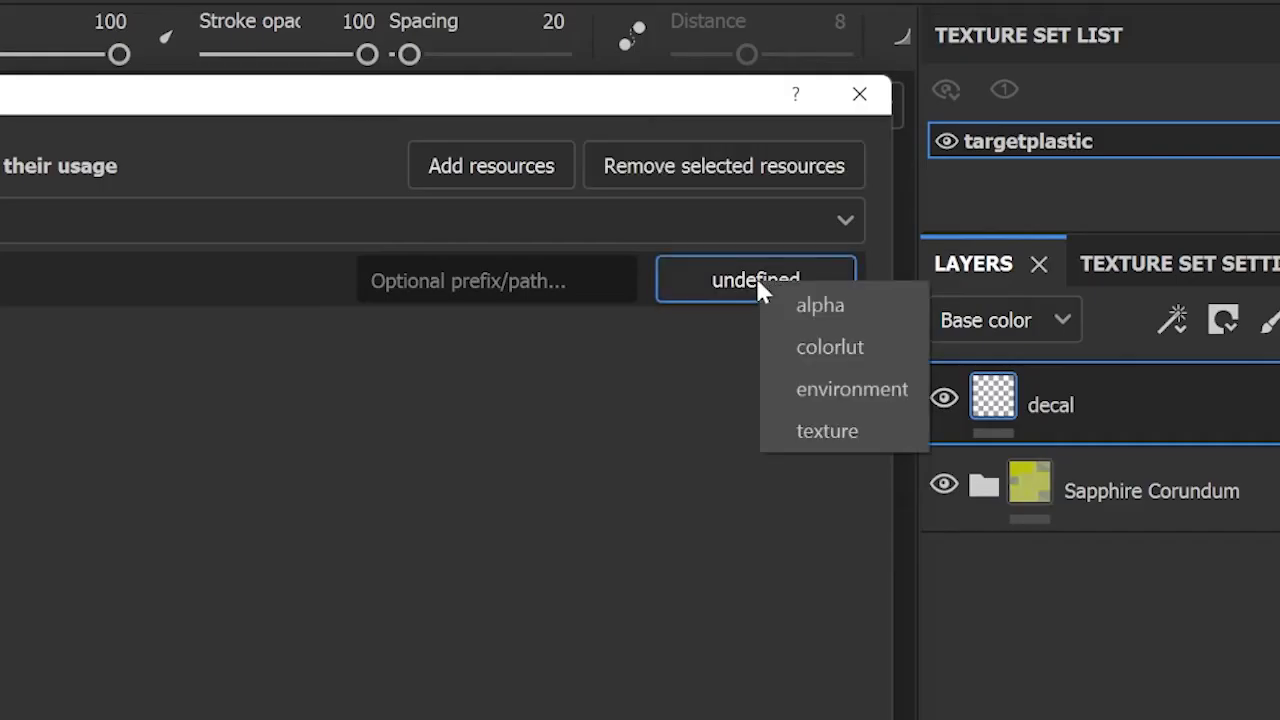
{"action": "left_click", "coordinate": [820, 438]}
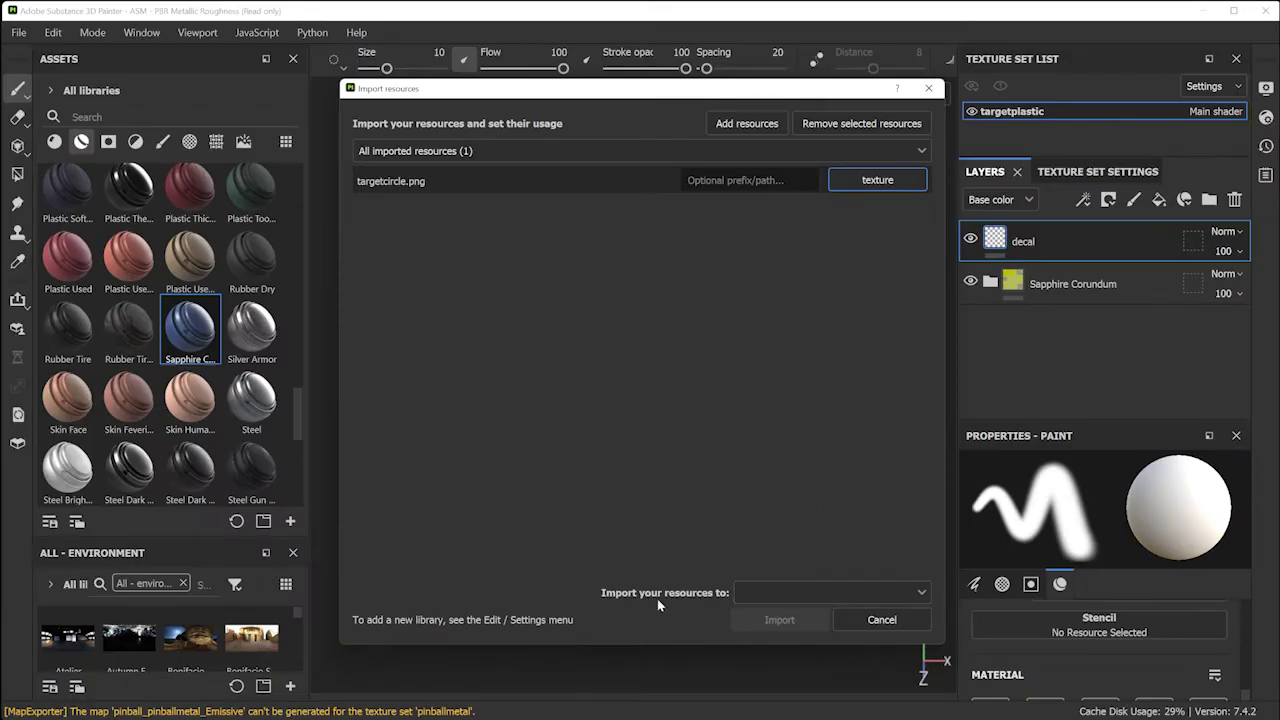
{"action": "left_click", "coordinate": [889, 591]}
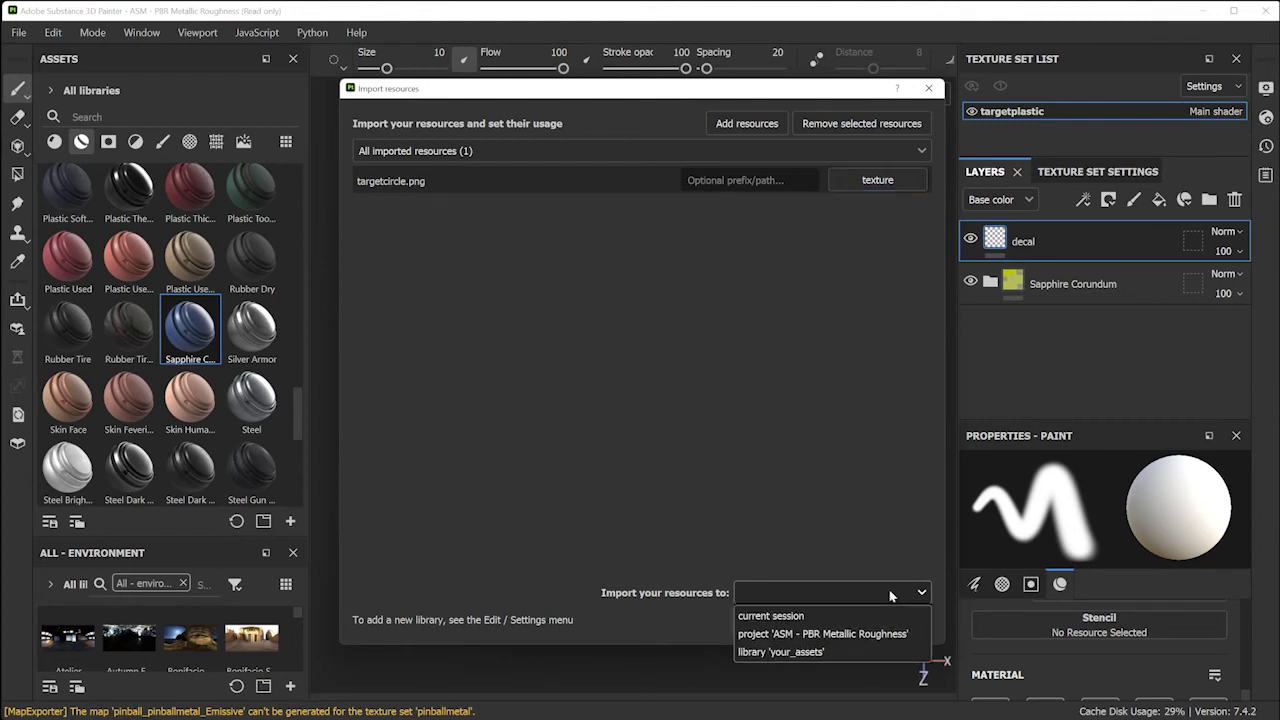
{"action": "left_click", "coordinate": [785, 634]}
{"action": "left_click", "coordinate": [780, 621]}
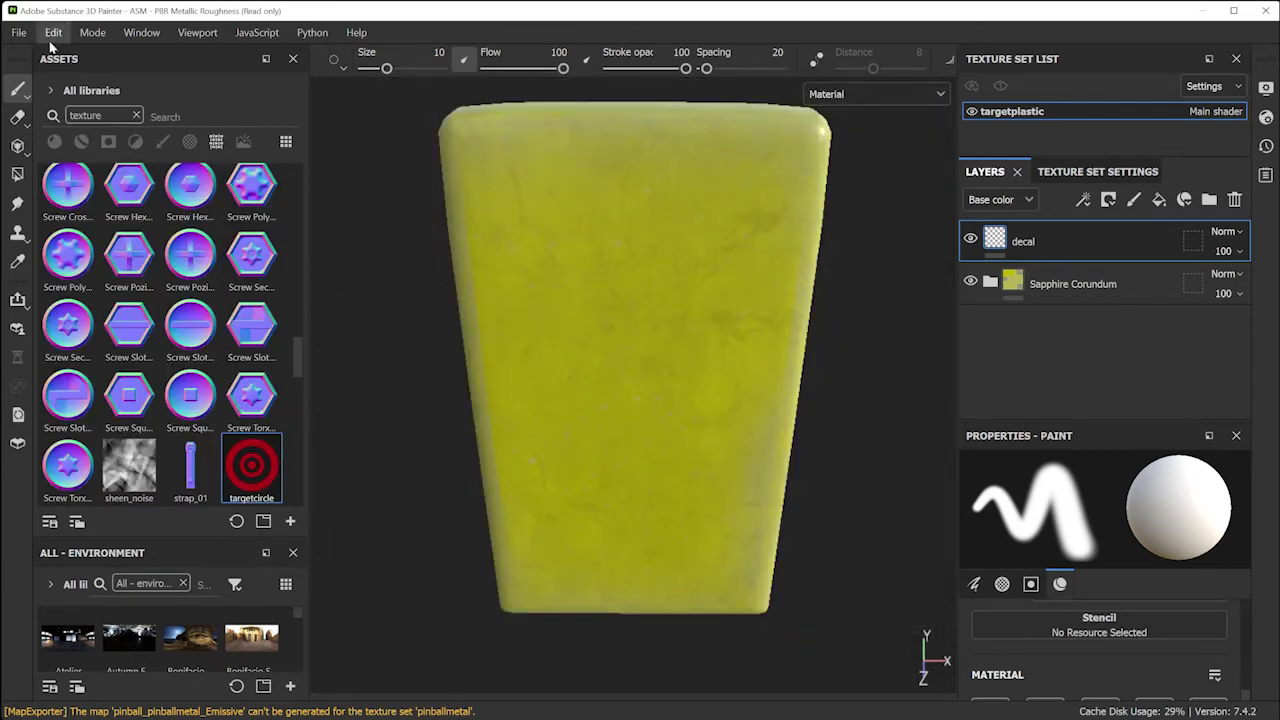
Save the project as target2.spp in the stingy folder, replacing the existing file
{"action": "left_click", "coordinate": [19, 32]}
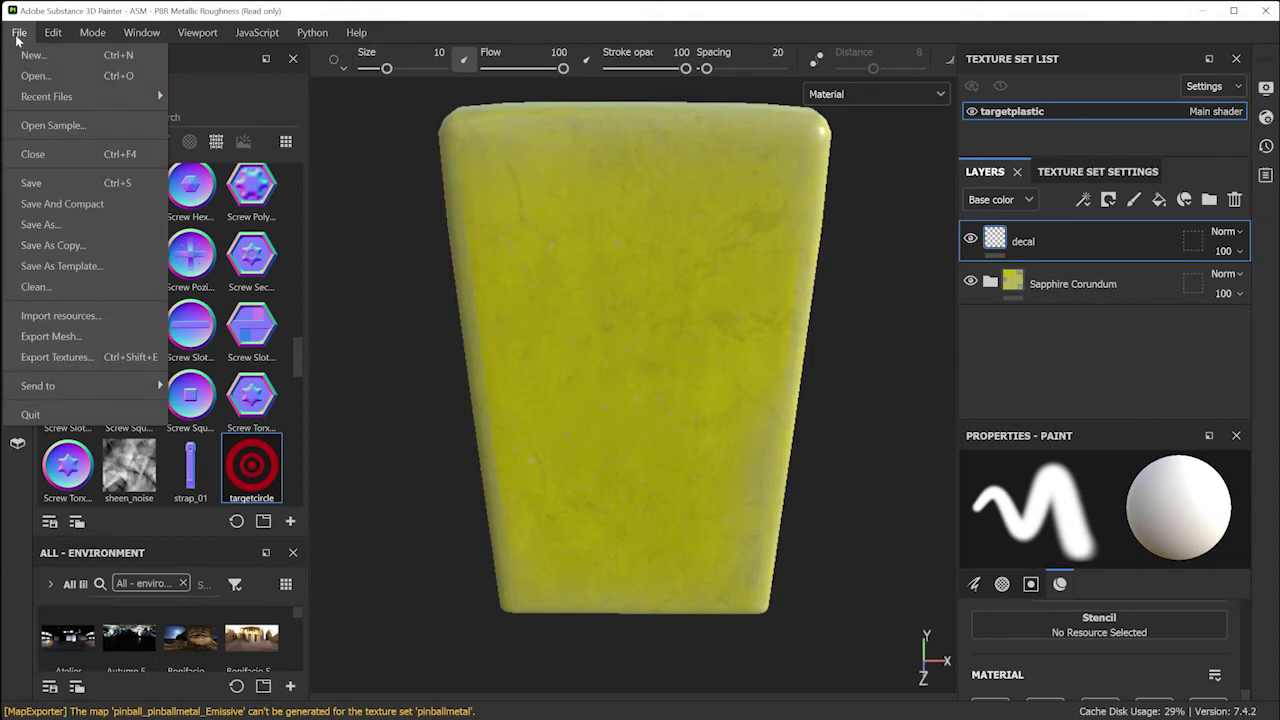
{"action": "left_click", "coordinate": [56, 222]}
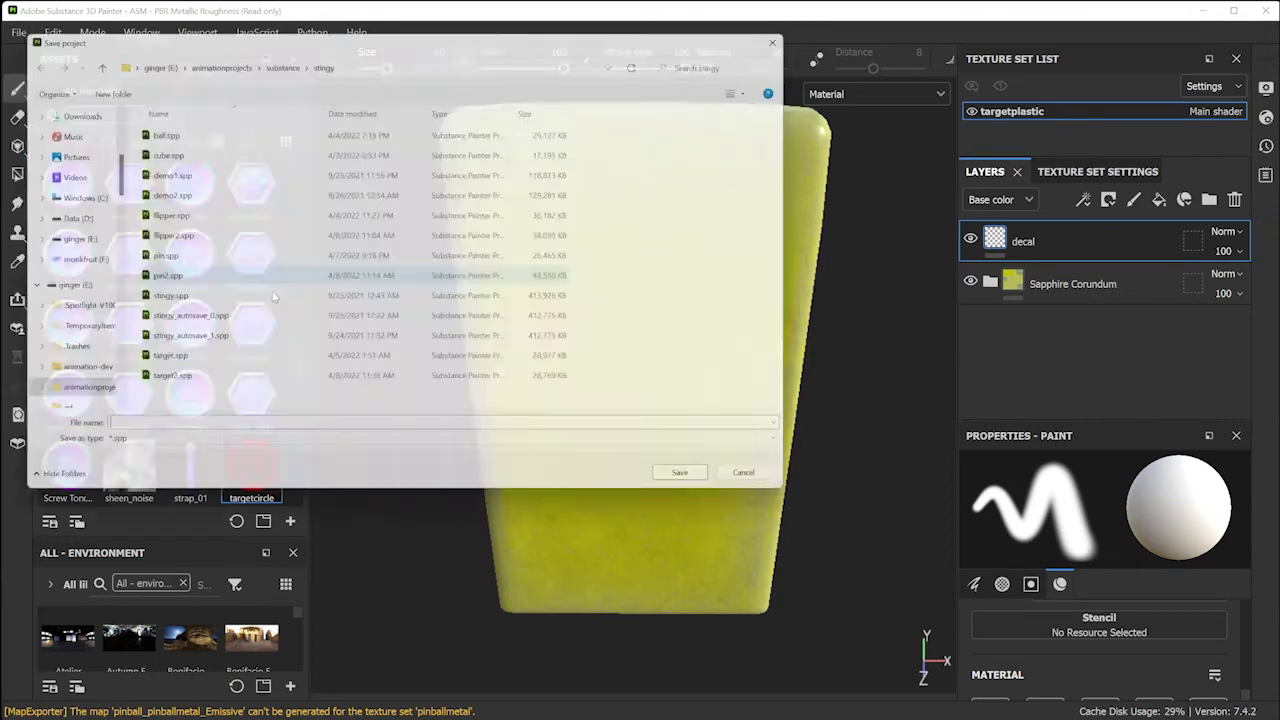
{"action": "left_click", "coordinate": [174, 385]}
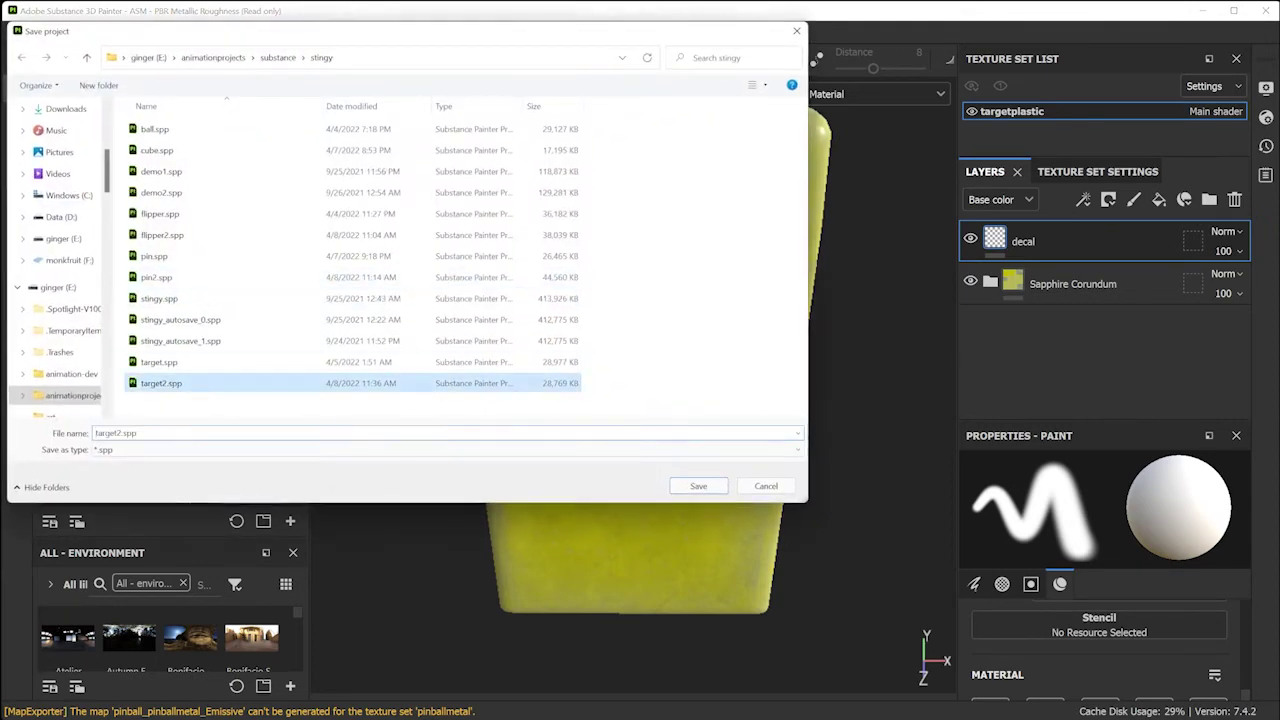
{"action": "left_click", "coordinate": [698, 486]}
{"action": "left_click", "coordinate": [896, 480]}
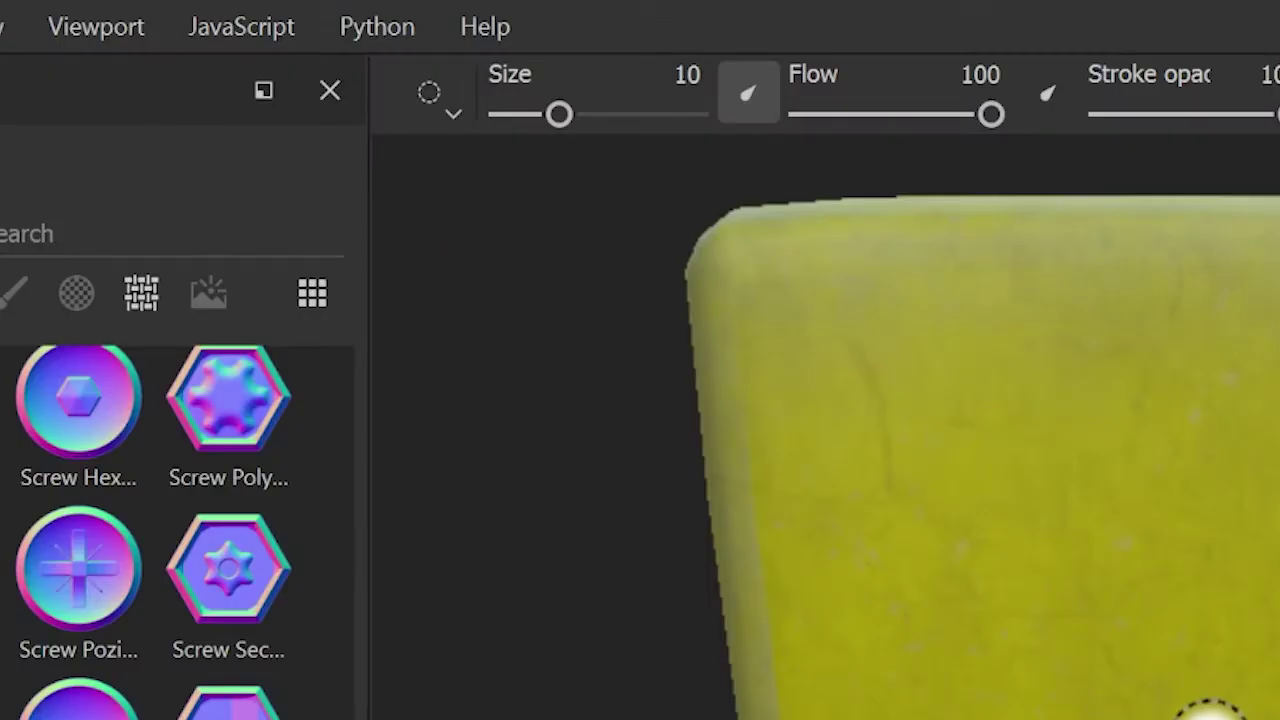
{"action": "left_click", "coordinate": [445, 110]}
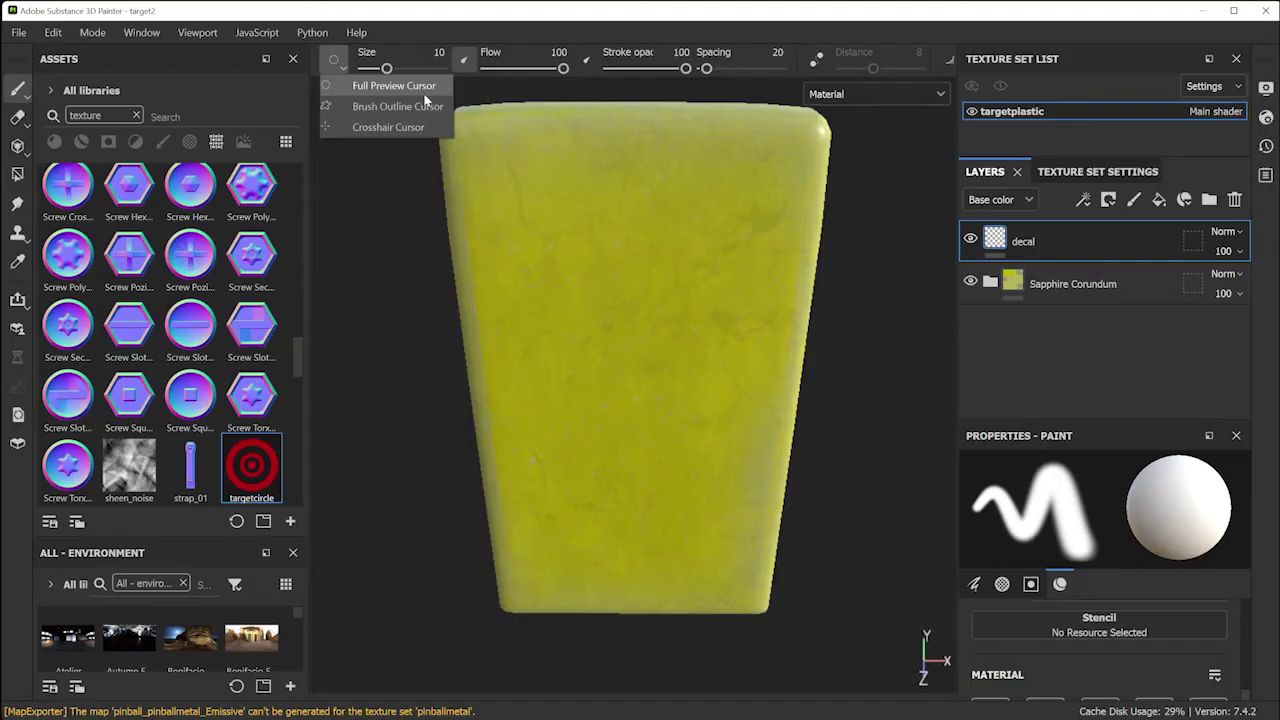
{"action": "left_click", "coordinate": [664, 172]}
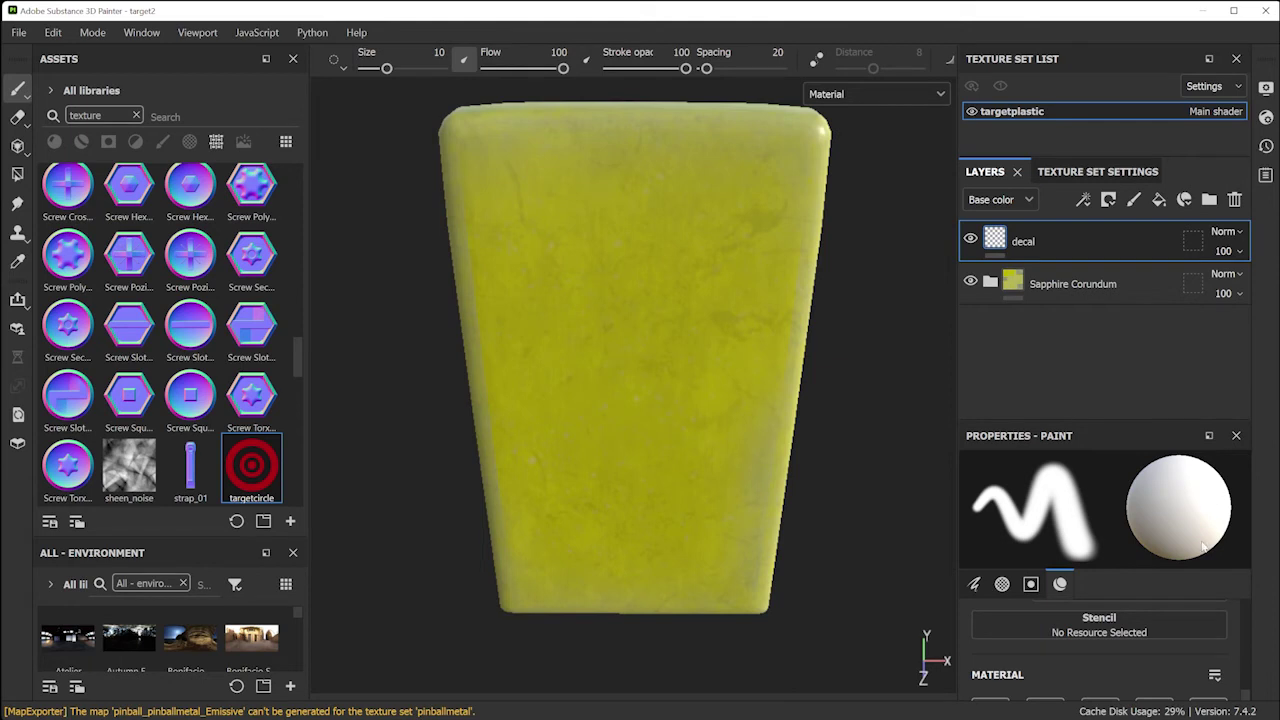
Assign the targetcircle texture as the brush's base color and paint a winding stroke down the target's front face on the decal layer
{"action": "scroll", "coordinate": [1230, 660], "scroll_direction": "down", "scroll_amount": 3}
{"action": "scroll", "coordinate": [1198, 637], "scroll_direction": "down", "scroll_amount": 2}
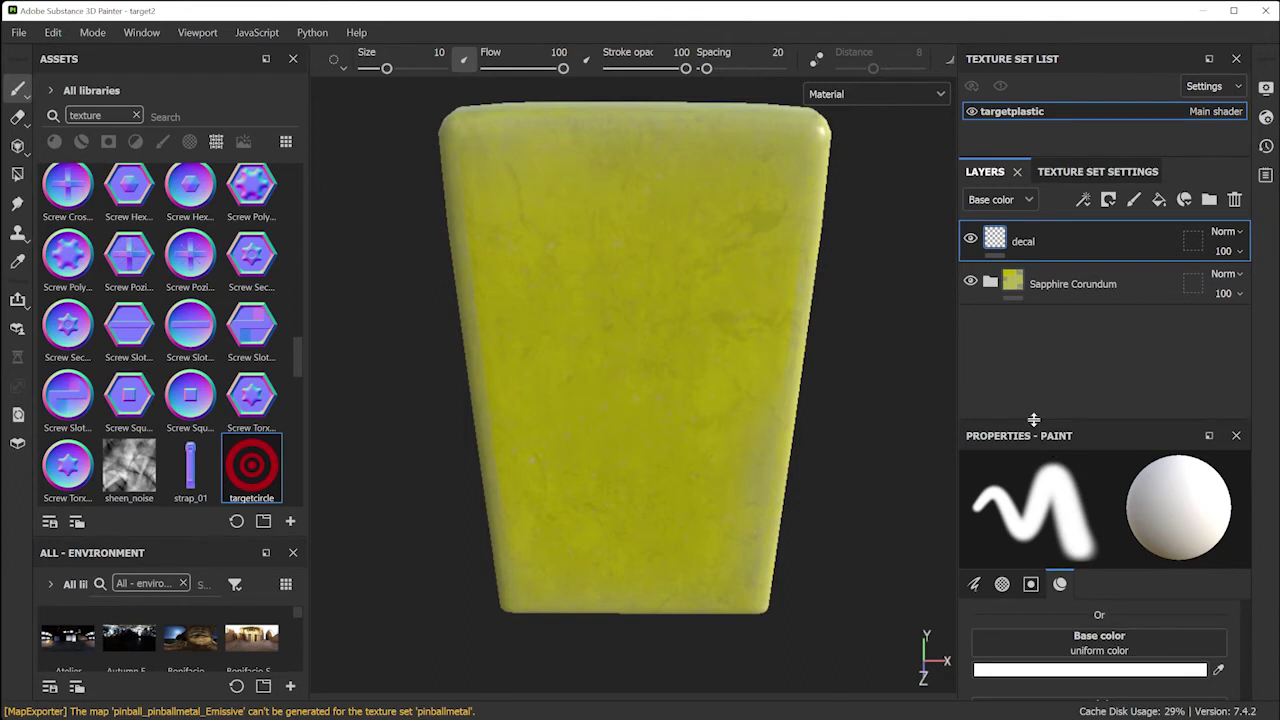
{"action": "left_click_drag", "start_coordinate": [1034, 419], "coordinate": [1034, 360]}
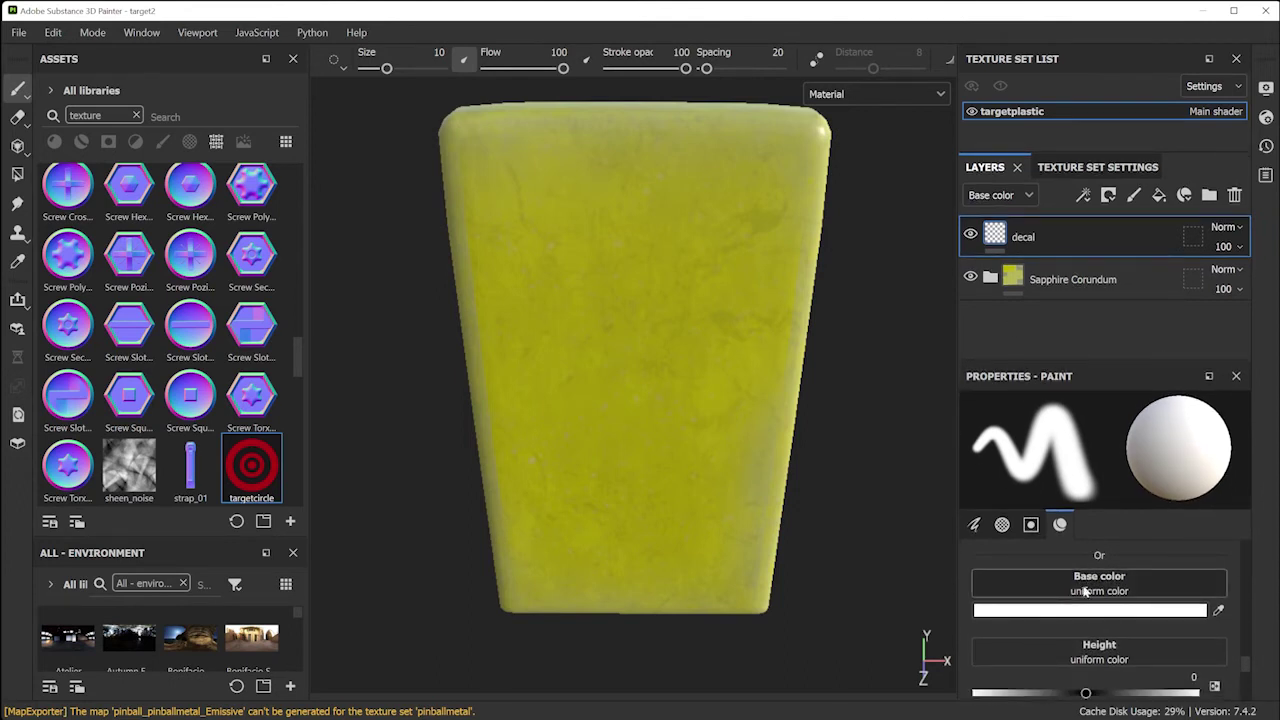
{"action": "left_click_drag", "start_coordinate": [251, 482], "coordinate": [1099, 598]}
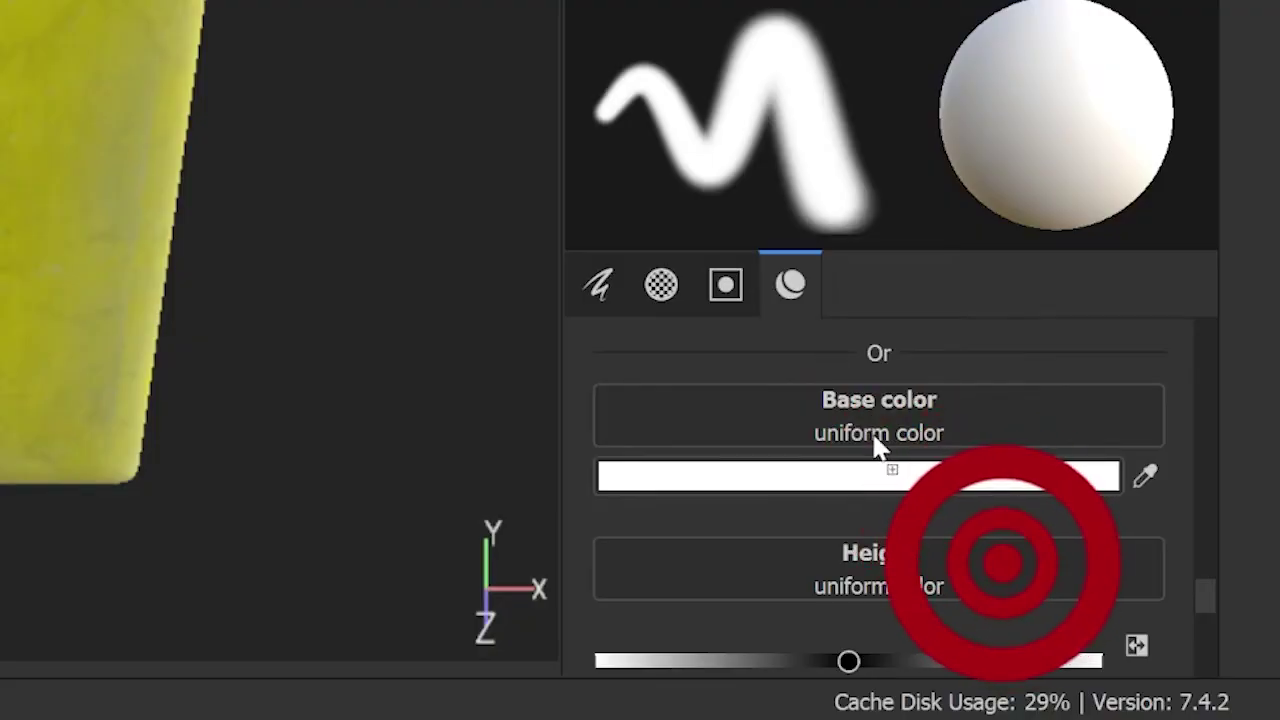
{"action": "left_click_drag", "start_coordinate": [877, 448], "coordinate": [876, 420]}
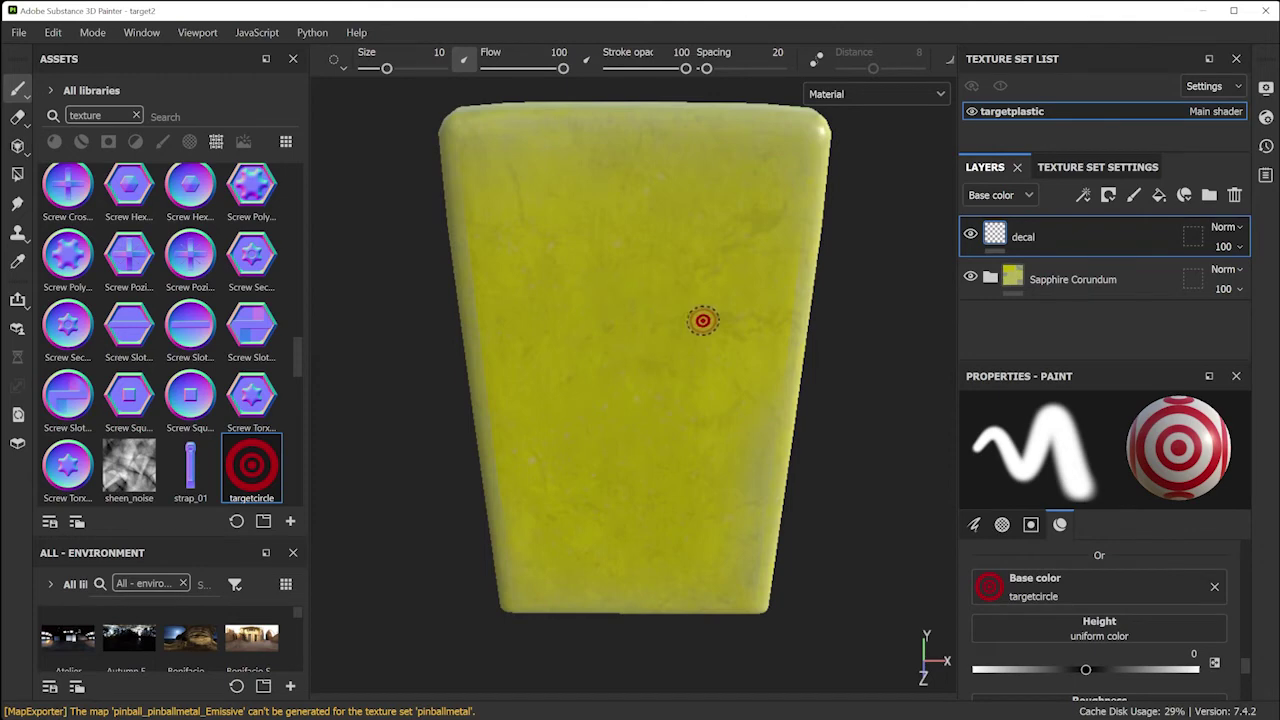
{"action": "mouse_move", "coordinate": [548, 212]}
{"action": "left_mouse_down"}
{"action": "mouse_move", "coordinate": [674, 572]}
{"action": "mouse_move", "coordinate": [745, 599]}
{"action": "left_mouse_up"}
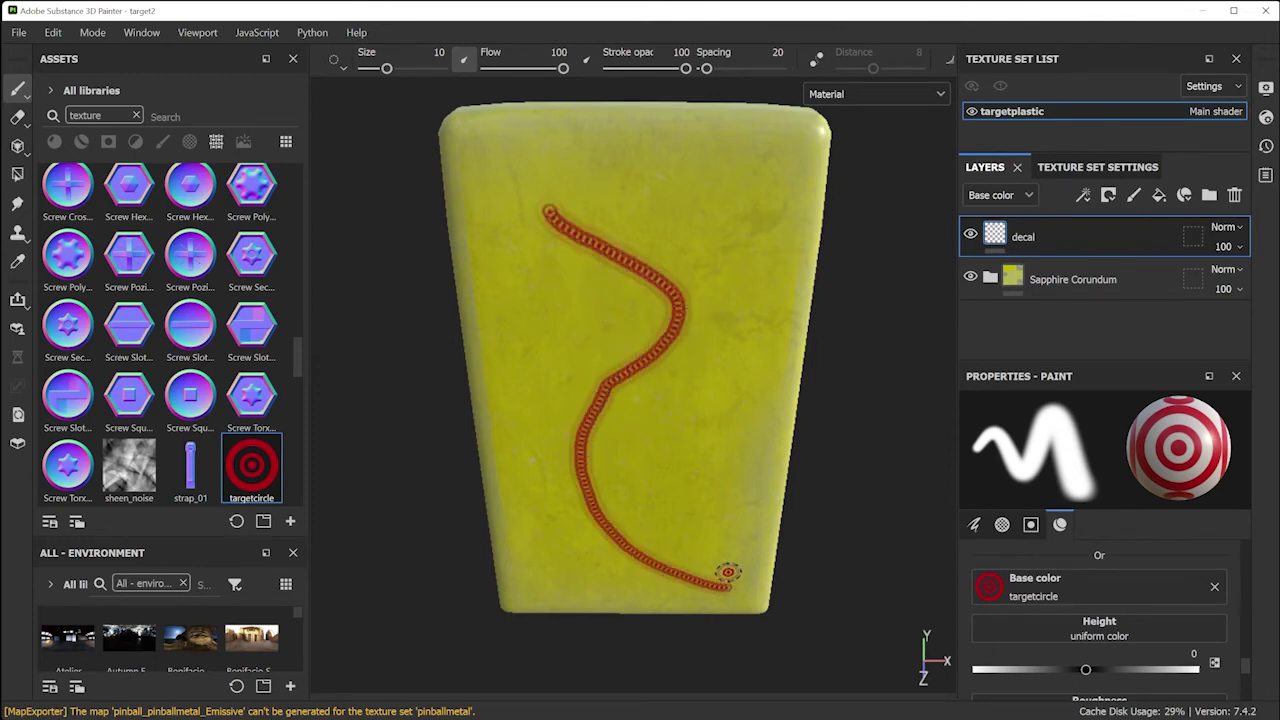
Undo the winding targetcircle stroke on the target's front face
{"action": "key", "text": "ctrl+z"}
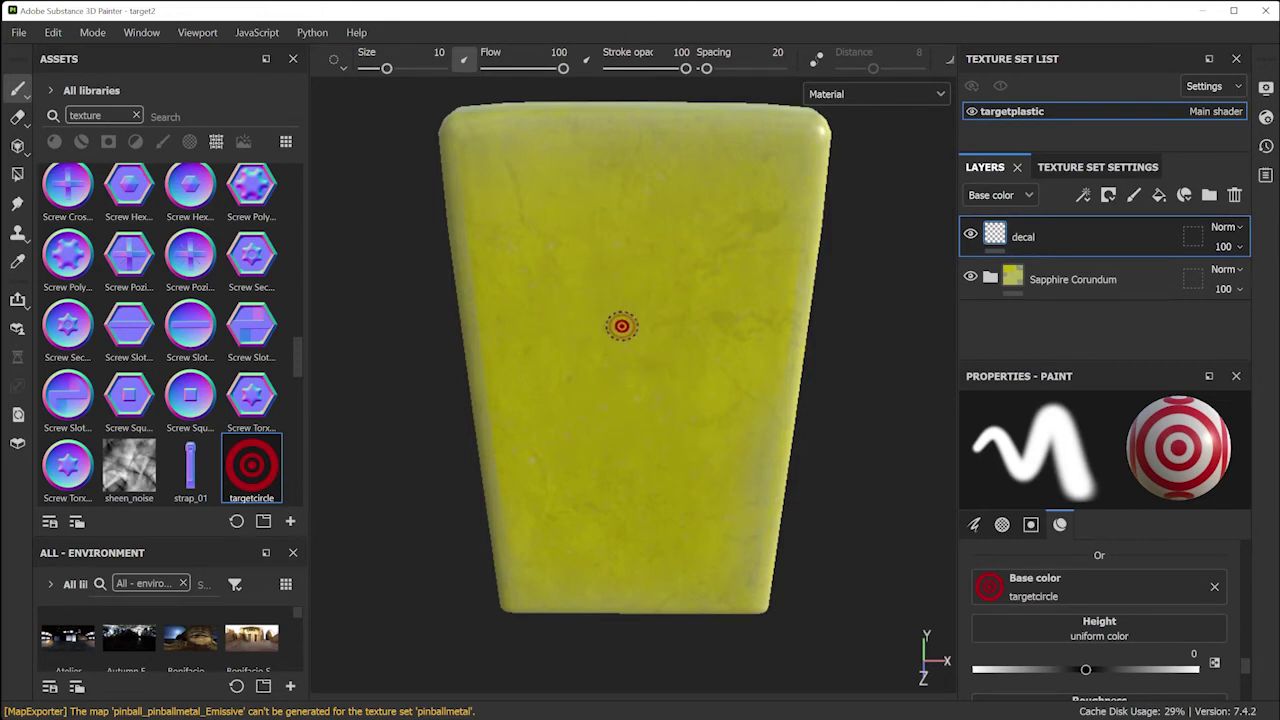
Try stamping one targetcircle decal on the front face with the soft brush at size 80.33, and undo it
{"action": "left_click_drag", "start_coordinate": [386, 68], "coordinate": [432, 68]}
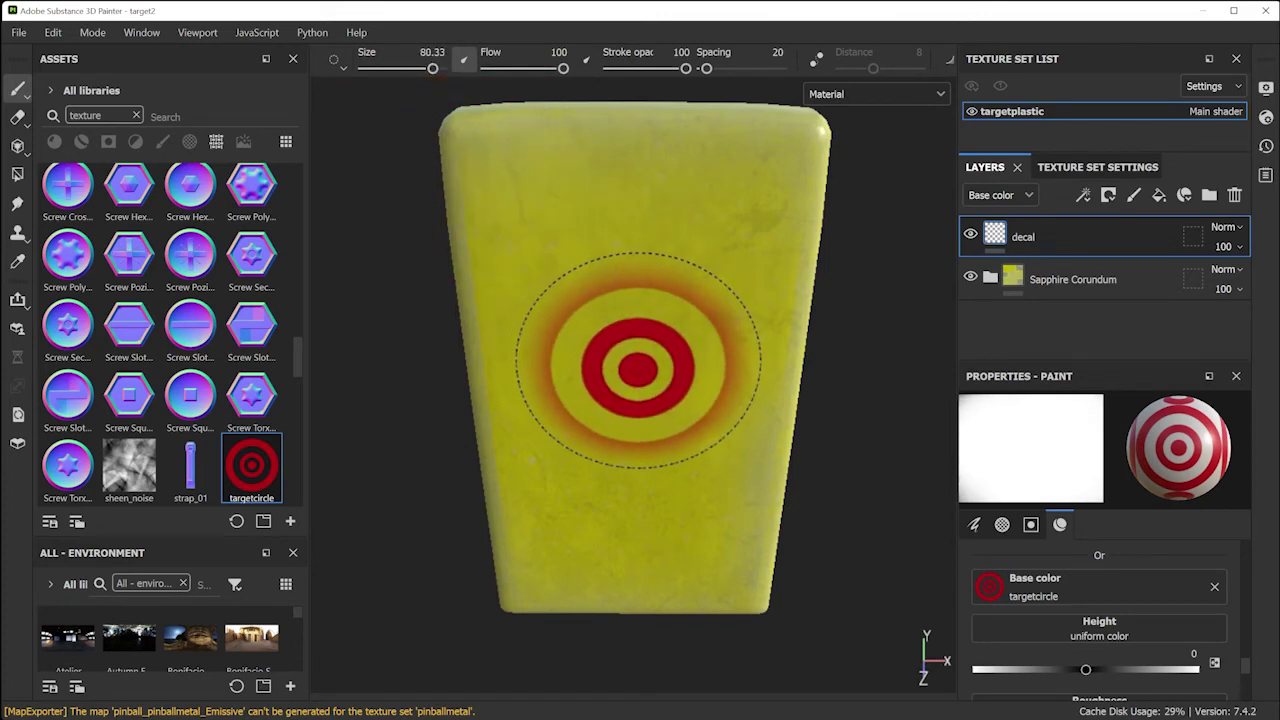
{"action": "left_click", "coordinate": [638, 360]}
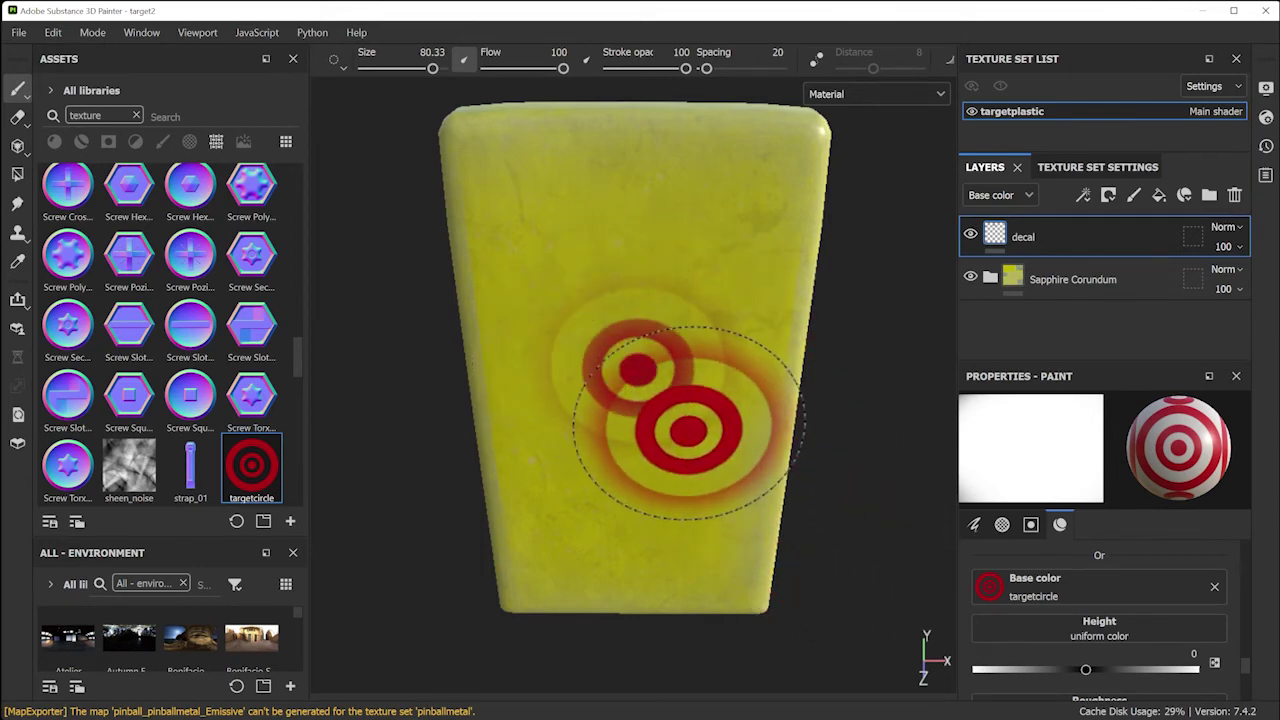
{"action": "key", "text": "ctrl+z"}
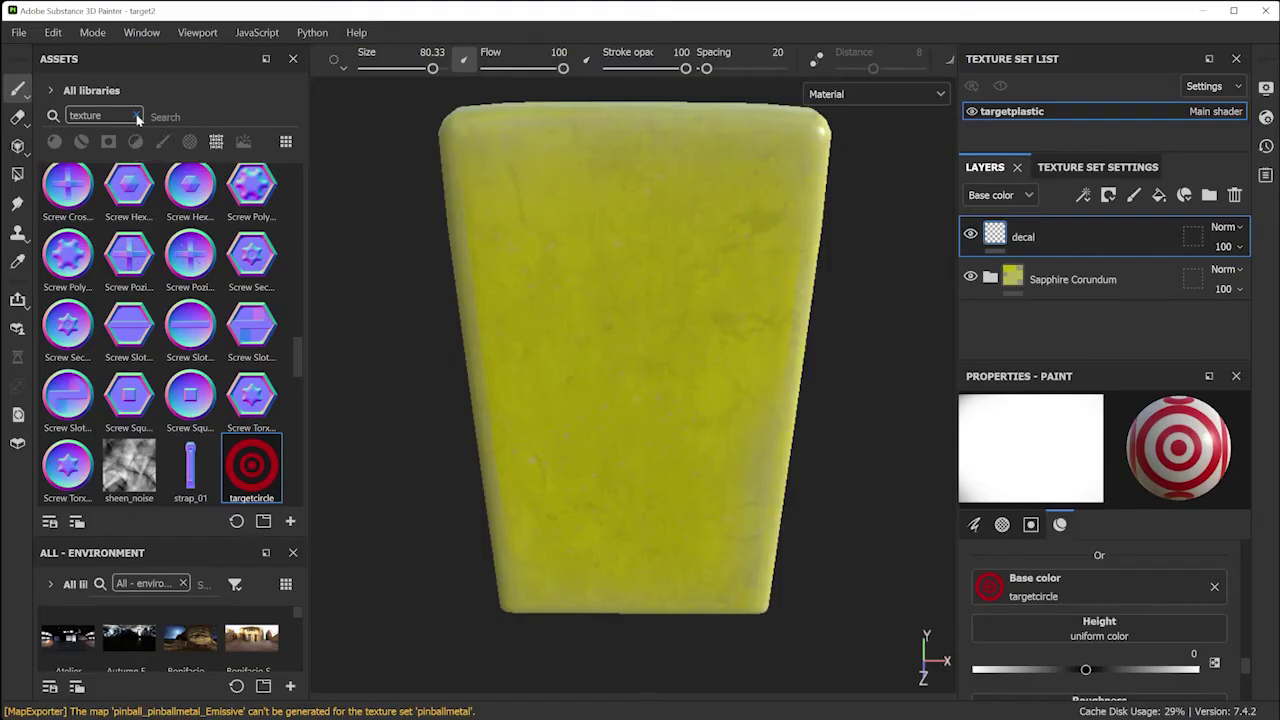
Clear the texture filter from the asset search and choose the Basic Hard brush
{"action": "left_click", "coordinate": [138, 118]}
{"action": "left_click", "coordinate": [163, 143]}
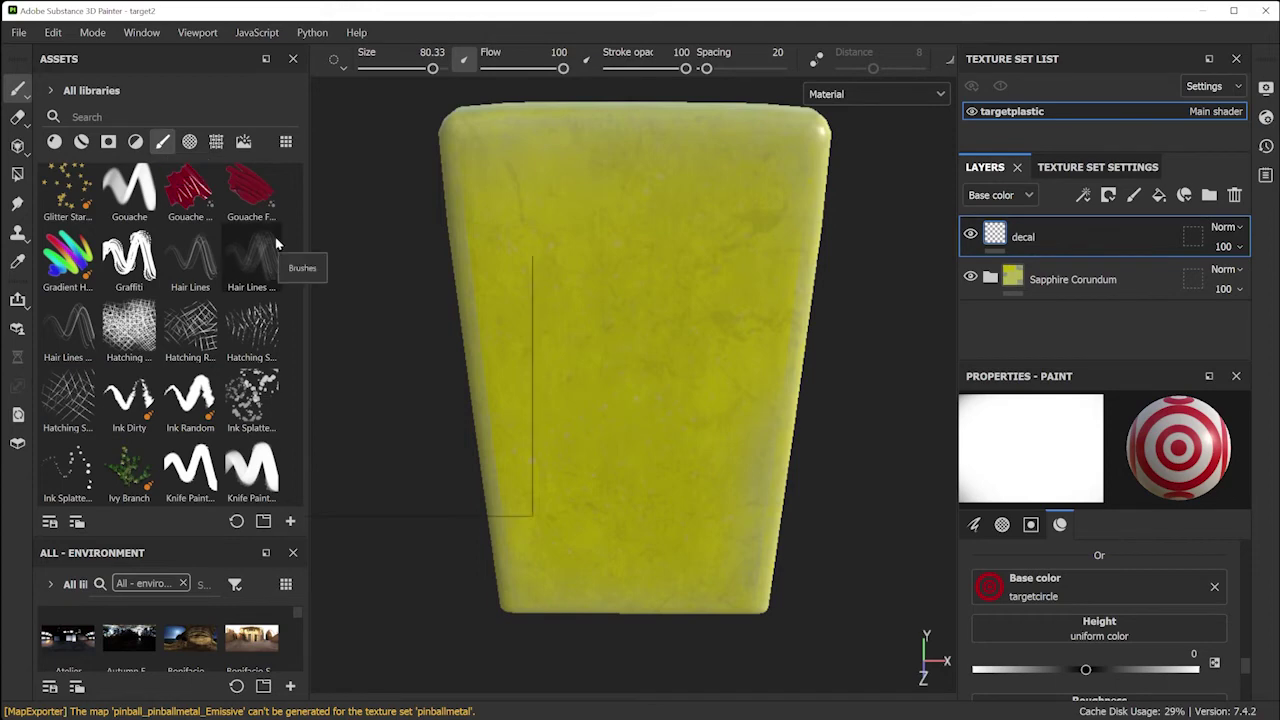
{"action": "left_click_drag", "start_coordinate": [295, 256], "coordinate": [288, 174]}
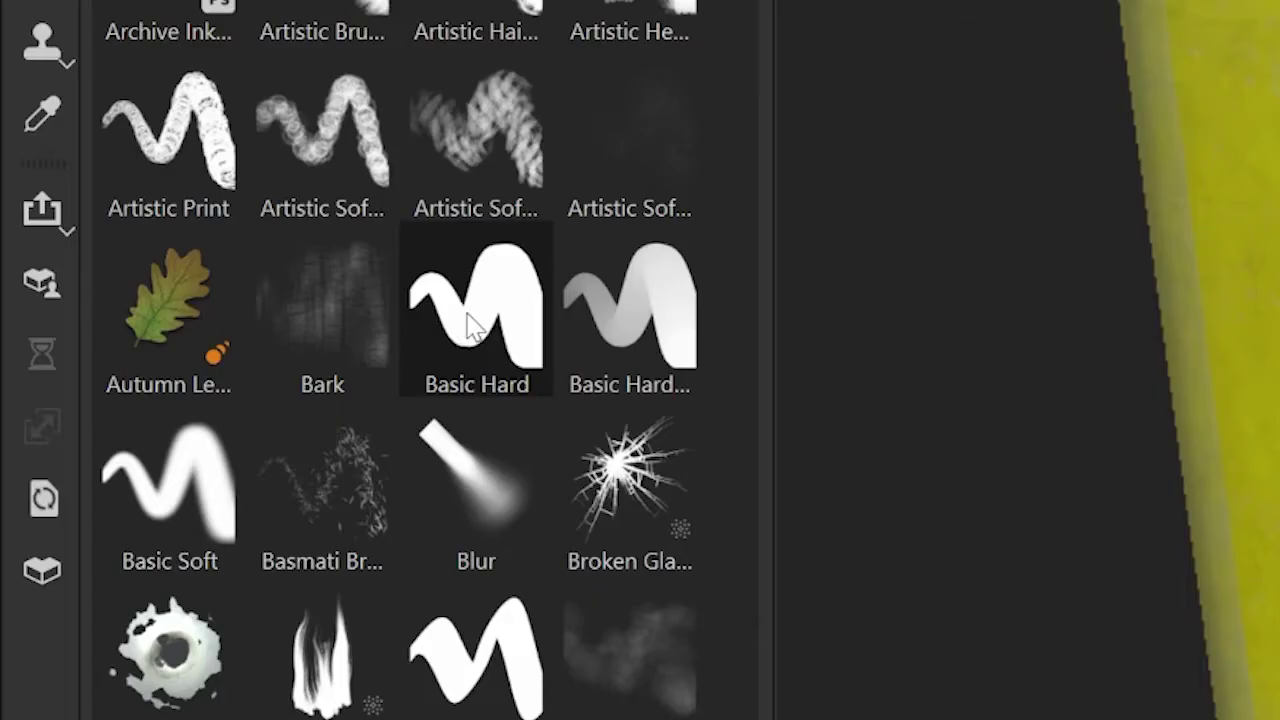
{"action": "left_click", "coordinate": [190, 345]}
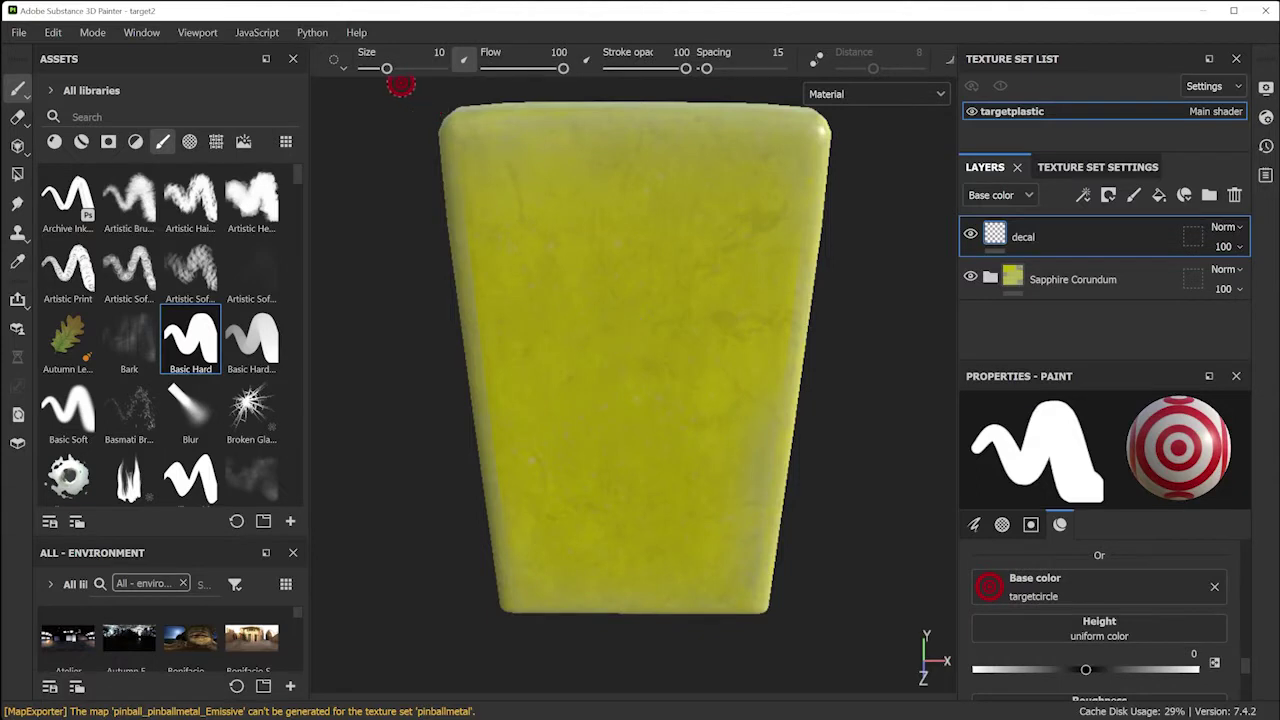
Set the brush size to 86.08 and stamp one targetcircle decal centered on the upper half of the target's front face
{"action": "left_click_drag", "start_coordinate": [386, 68], "coordinate": [383, 68]}
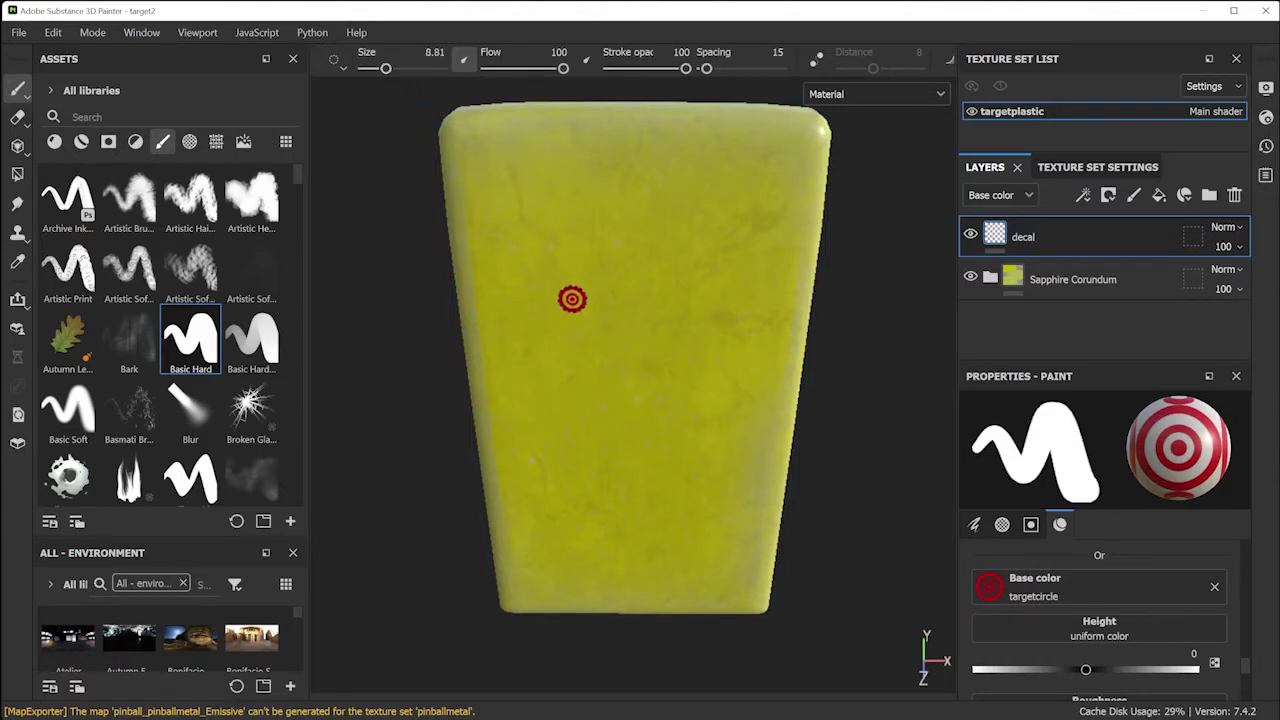
{"action": "right_click", "coordinate": [592, 364]}
{"action": "mouse_move", "coordinate": [676, 470]}
{"action": "left_mouse_down"}
{"action": "mouse_move", "coordinate": [760, 470]}
{"action": "mouse_move", "coordinate": [741, 470]}
{"action": "left_mouse_up"}
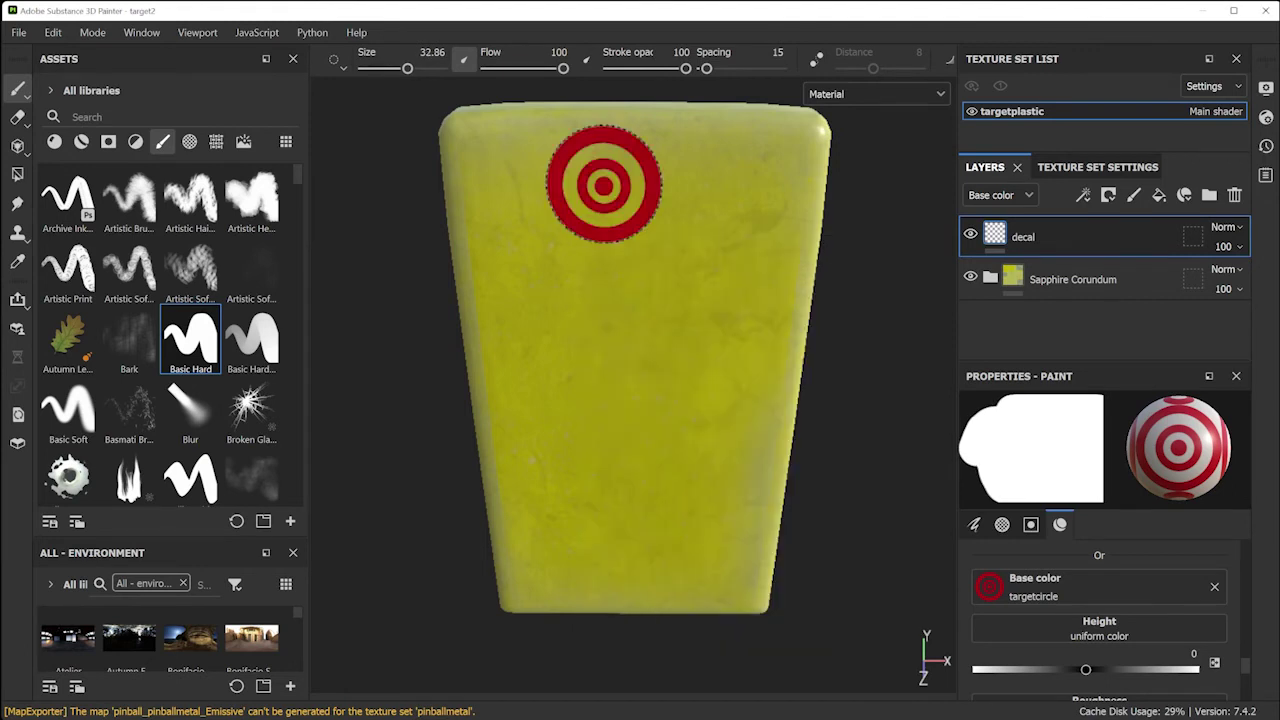
{"action": "left_click_drag", "start_coordinate": [407, 68], "coordinate": [433, 68]}
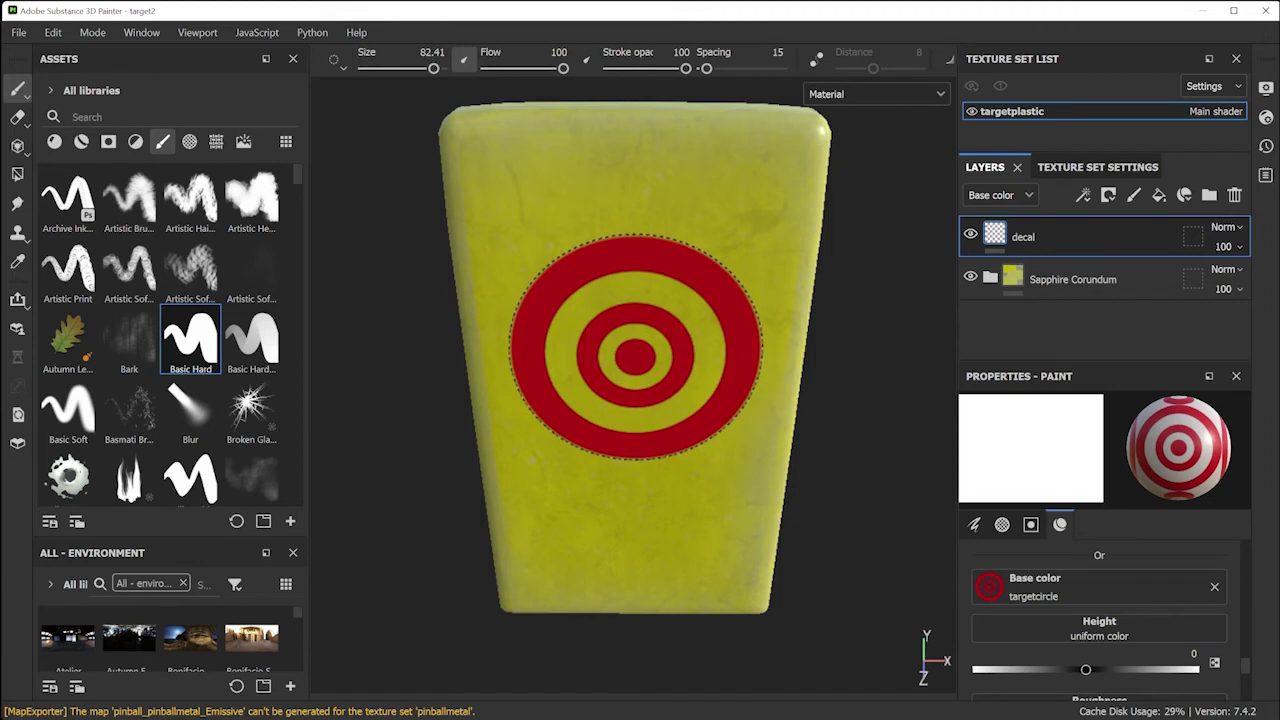
{"action": "mouse_move", "coordinate": [633, 348]}
{"action": "right_mouse_down", "text": "ctrl"}
{"action": "mouse_move", "coordinate": [570, 348]}
{"action": "mouse_move", "coordinate": [641, 348]}
{"action": "right_mouse_up", "text": "ctrl"}
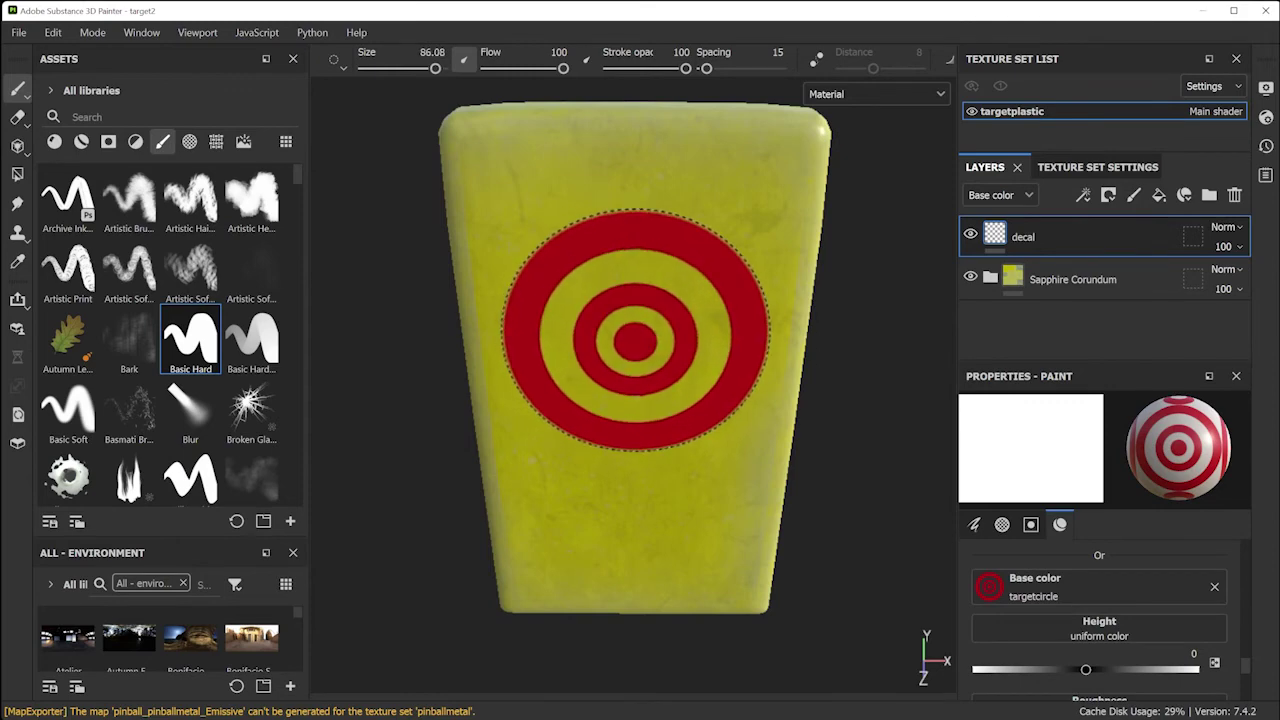
{"action": "left_click", "coordinate": [635, 330]}
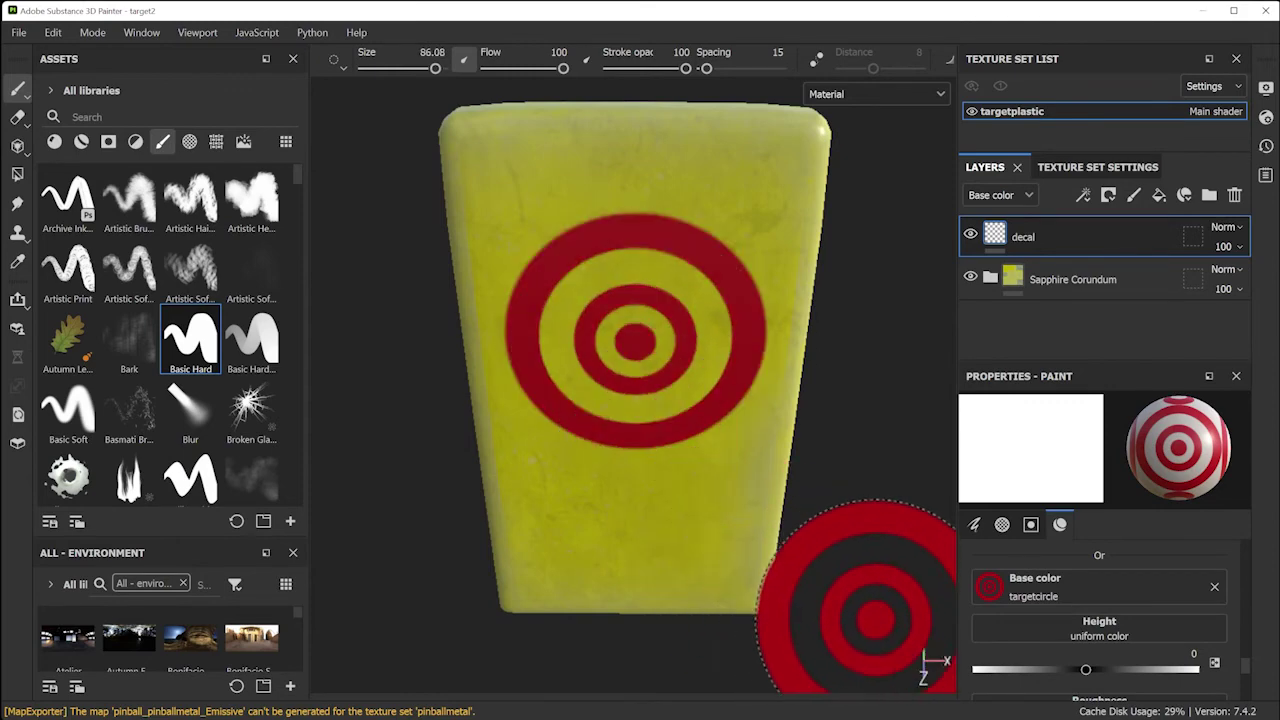
Try painting a continuous targetcircle stroke over the target's front face, and undo it
{"action": "mouse_move", "coordinate": [757, 557]}
{"action": "left_mouse_down", "text": "alt"}
{"action": "mouse_move", "coordinate": [571, 486]}
{"action": "mouse_move", "coordinate": [706, 534]}
{"action": "mouse_move", "coordinate": [597, 520]}
{"action": "mouse_move", "coordinate": [774, 534]}
{"action": "mouse_move", "coordinate": [590, 260]}
{"action": "mouse_move", "coordinate": [760, 620]}
{"action": "left_mouse_up", "text": "alt"}
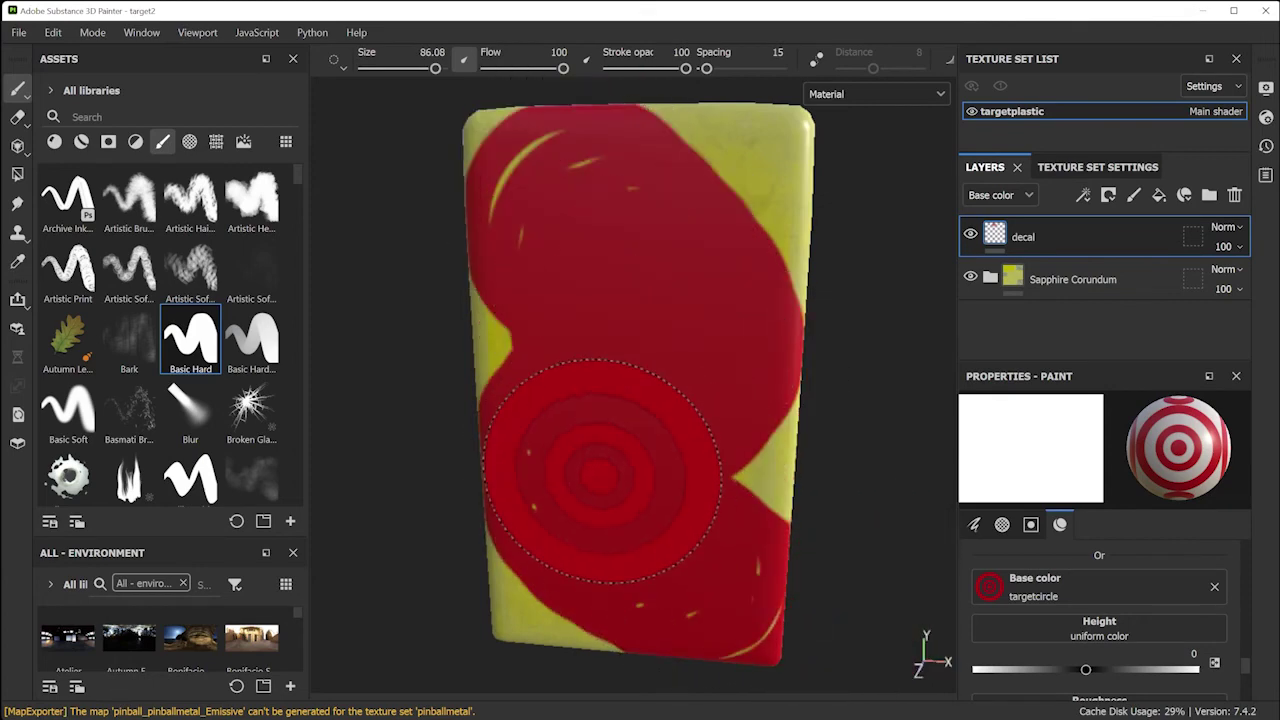
{"action": "key", "text": "ctrl+z"}
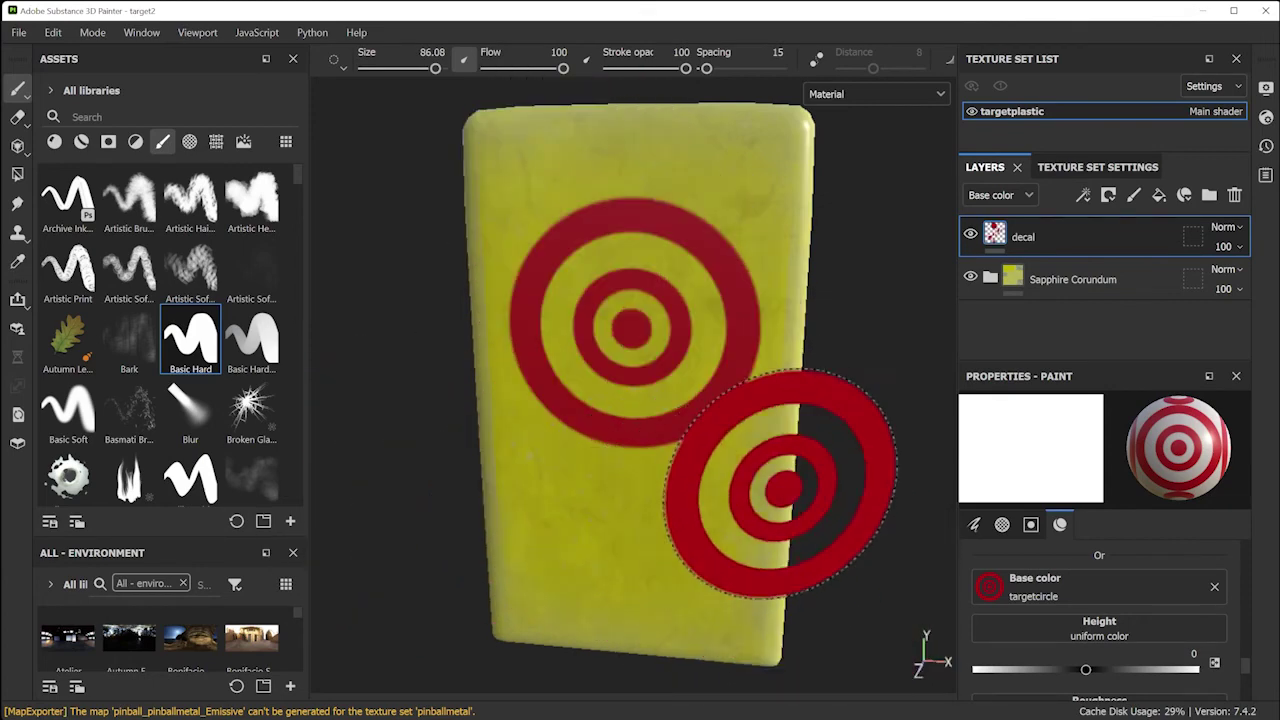
Activate the Projection tool for the target's back face and assign the targetcircle texture as its base color
{"action": "mouse_move", "coordinate": [806, 471]}
{"action": "left_mouse_down", "text": "alt"}
{"action": "mouse_move", "coordinate": [612, 480]}
{"action": "mouse_move", "coordinate": [543, 451]}
{"action": "mouse_move", "coordinate": [571, 449]}
{"action": "mouse_move", "coordinate": [557, 494]}
{"action": "mouse_move", "coordinate": [534, 411]}
{"action": "left_mouse_up", "text": "alt"}
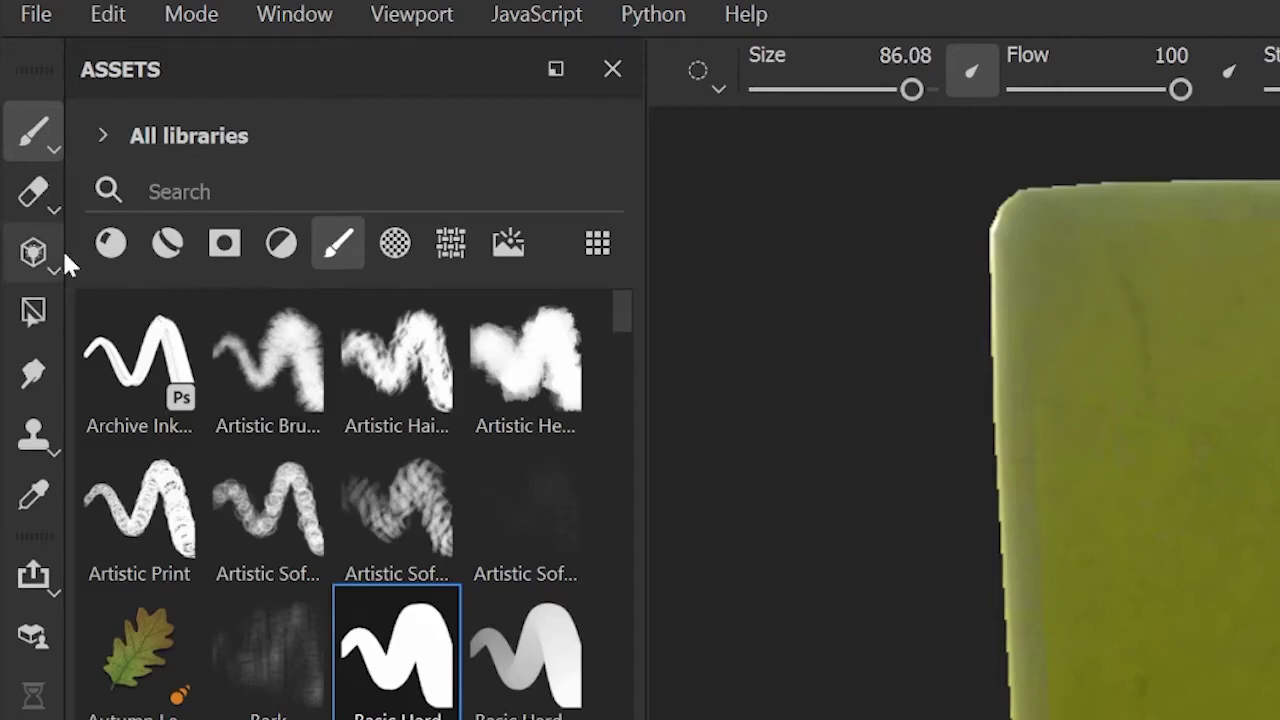
{"action": "left_click", "coordinate": [32, 254]}
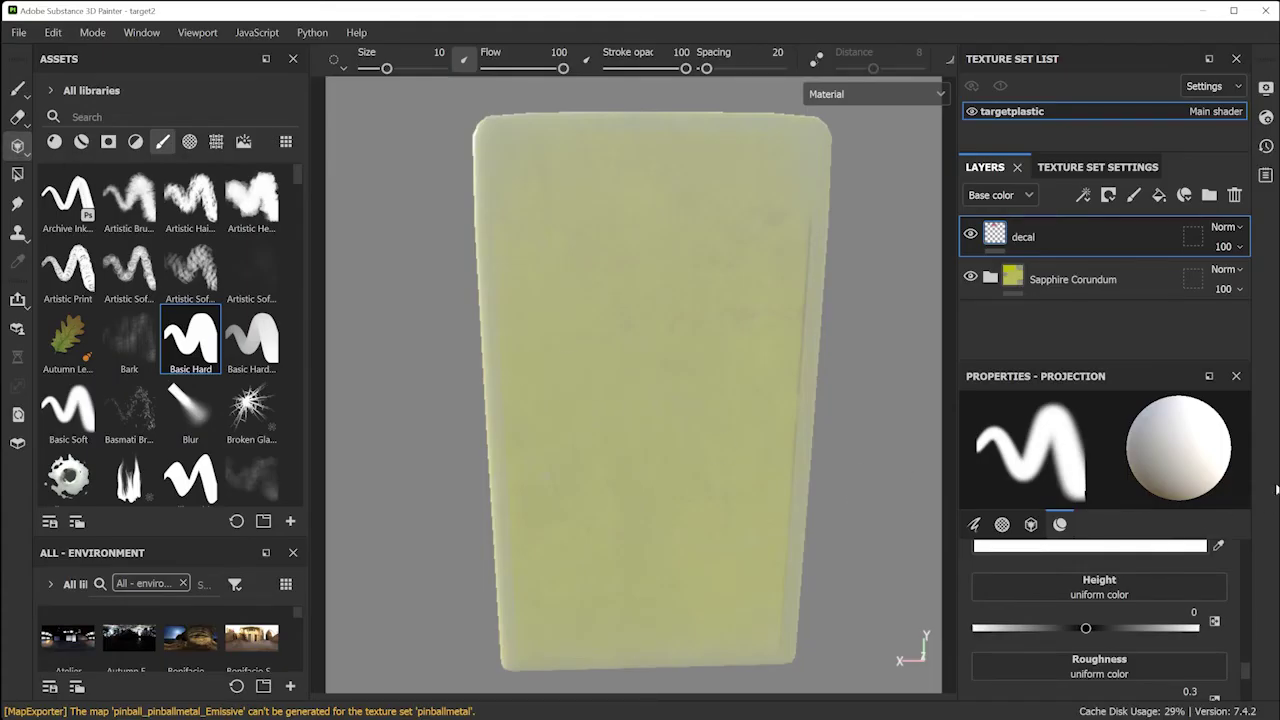
{"action": "scroll", "coordinate": [1249, 647], "scroll_direction": "down", "scroll_amount": 10}
{"action": "scroll", "coordinate": [1249, 647], "scroll_direction": "down", "scroll_amount": 2}
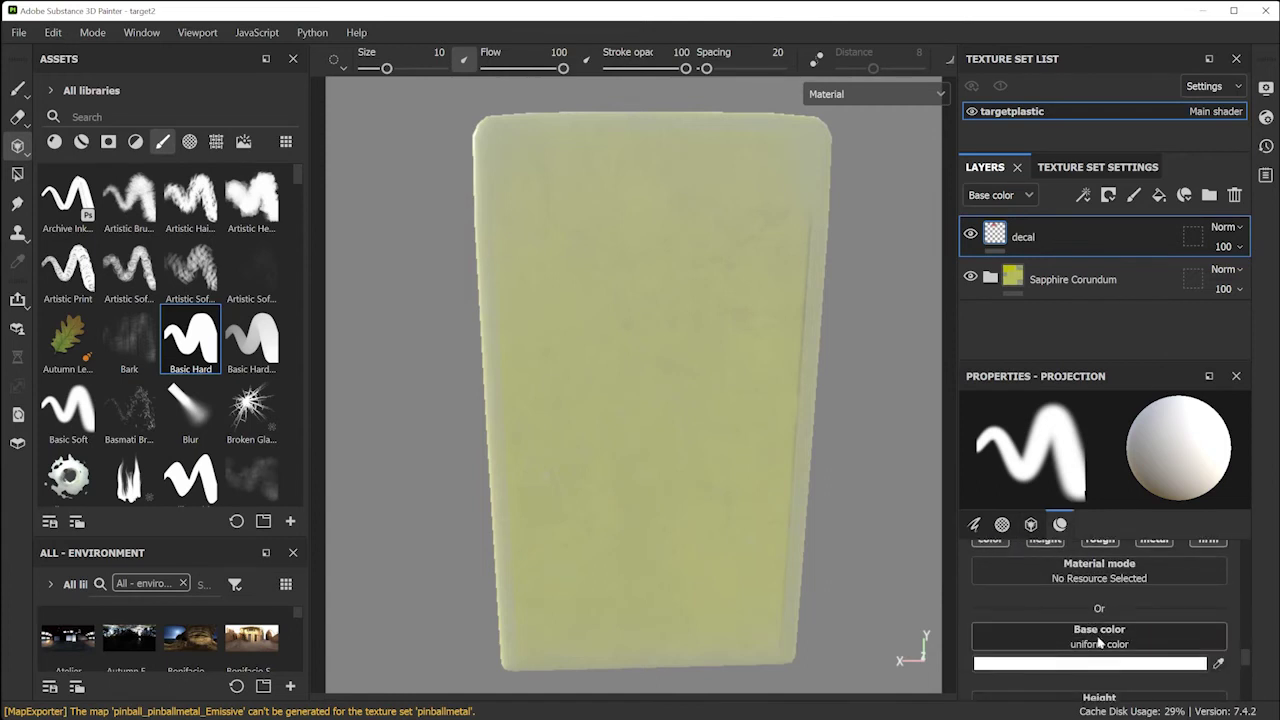
{"action": "left_click", "coordinate": [216, 142]}
{"action": "left_click_drag", "start_coordinate": [294, 168], "coordinate": [291, 411]}
{"action": "scroll", "coordinate": [294, 421], "scroll_direction": "down", "scroll_amount": 5}
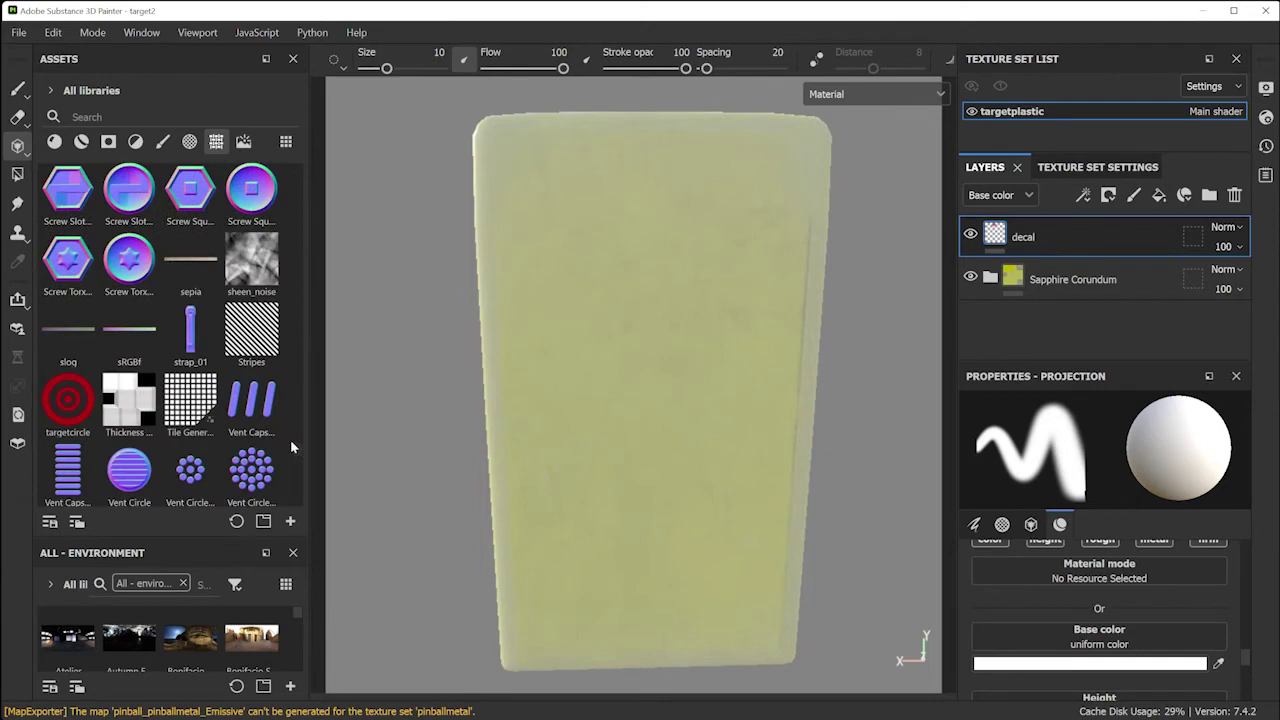
{"action": "left_click_drag", "start_coordinate": [80, 285], "coordinate": [1094, 632]}
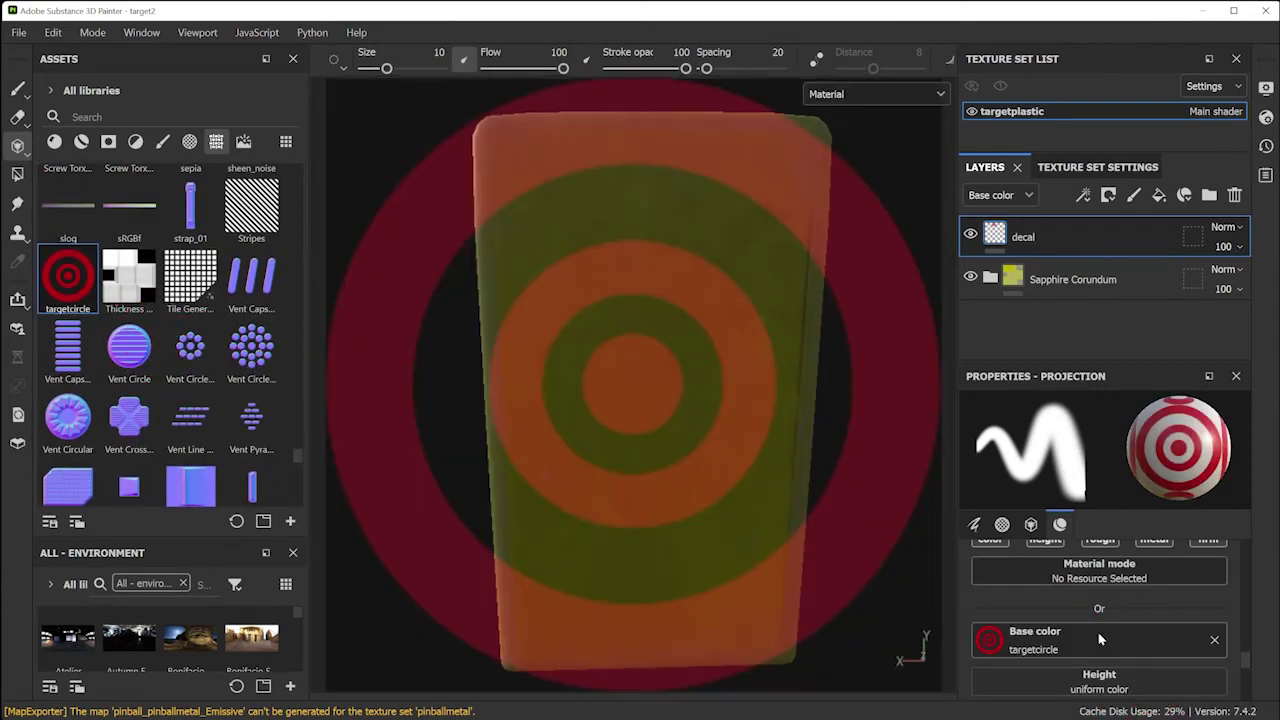
Fit the targetcircle projection to the width of the target's back face and paint it through in sweeping strokes with the Bark brush
{"action": "mouse_move", "coordinate": [646, 383]}
{"action": "left_mouse_down", "text": "alt"}
{"action": "mouse_move", "coordinate": [569, 366]}
{"action": "mouse_move", "coordinate": [649, 354]}
{"action": "mouse_move", "coordinate": [738, 455]}
{"action": "left_mouse_up", "text": "alt"}
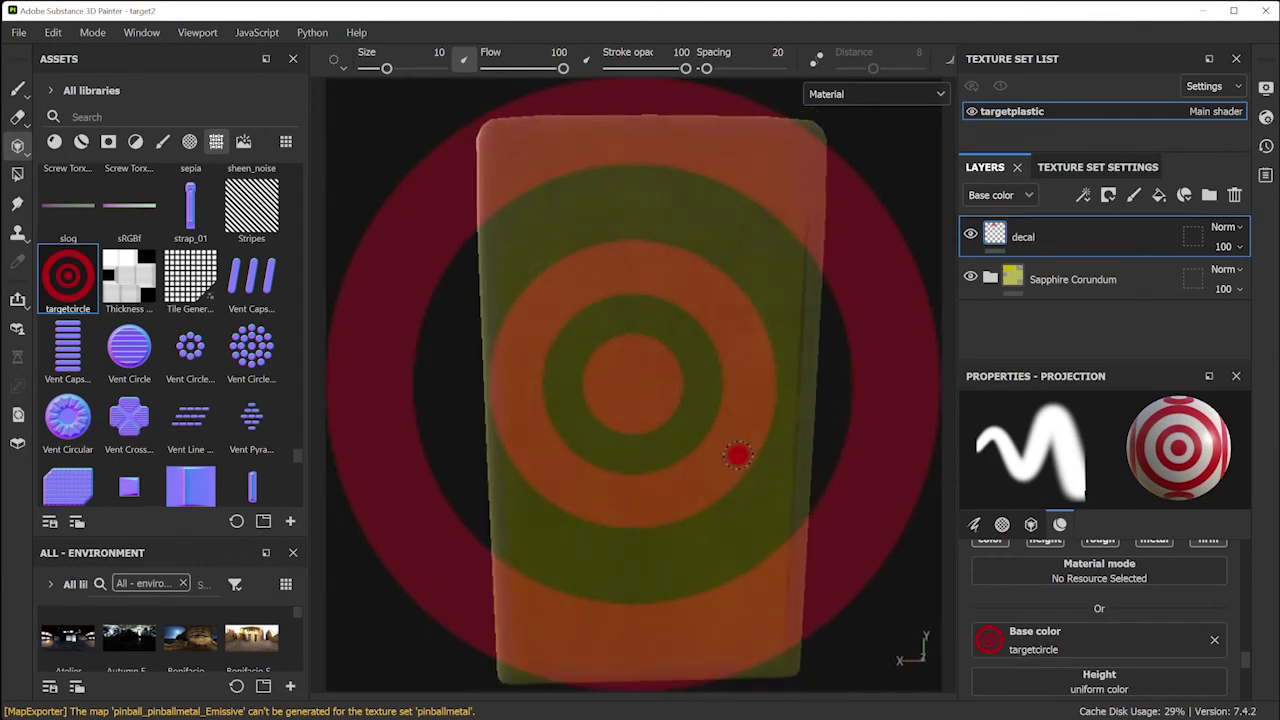
{"action": "scroll", "coordinate": [738, 455], "scroll_direction": "up", "scroll_amount": 2}
{"action": "scroll", "coordinate": [737, 451], "scroll_direction": "down", "scroll_amount": 5}
{"action": "scroll", "coordinate": [737, 451], "scroll_direction": "up", "scroll_amount": 3}
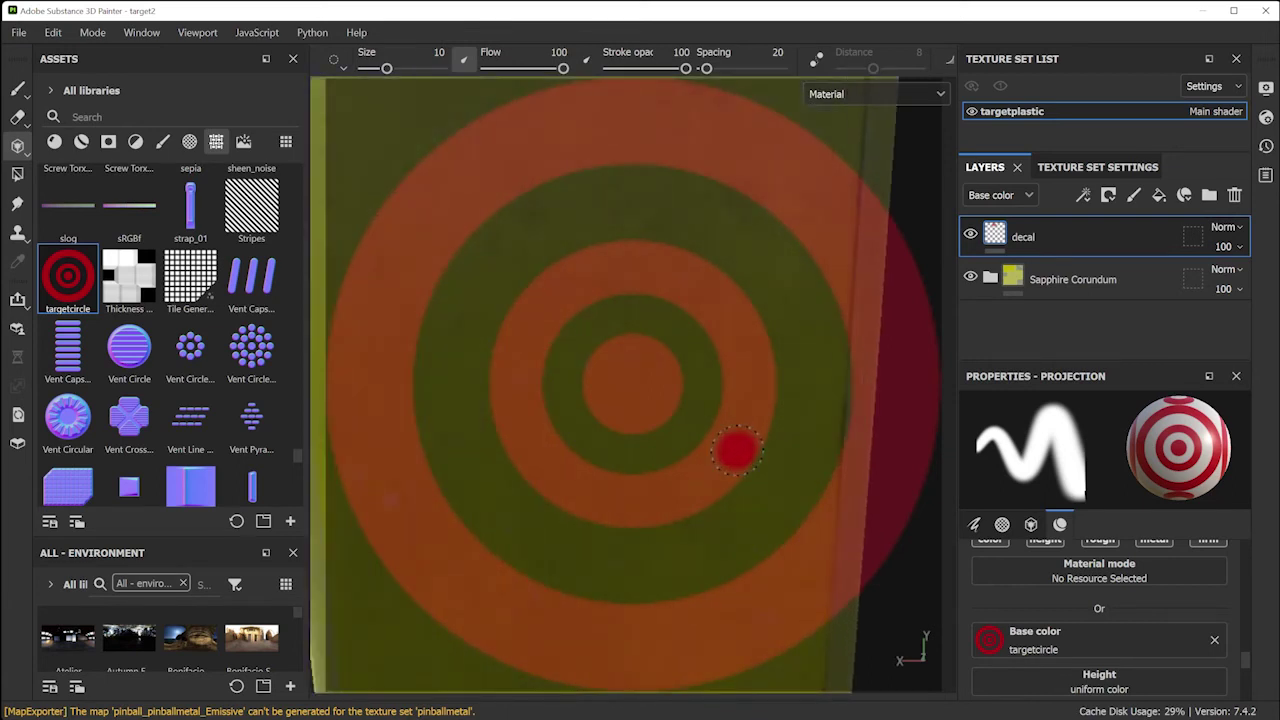
{"action": "scroll", "coordinate": [737, 451], "scroll_direction": "down", "scroll_amount": 3}
{"action": "scroll", "coordinate": [737, 451], "scroll_direction": "up", "scroll_amount": 3}
{"action": "mouse_move", "coordinate": [737, 451]}
{"action": "left_mouse_down", "text": "alt"}
{"action": "mouse_move", "coordinate": [697, 489]}
{"action": "mouse_move", "coordinate": [766, 537]}
{"action": "mouse_move", "coordinate": [734, 631]}
{"action": "mouse_move", "coordinate": [737, 689]}
{"action": "mouse_move", "coordinate": [771, 649]}
{"action": "mouse_move", "coordinate": [771, 614]}
{"action": "mouse_move", "coordinate": [737, 537]}
{"action": "mouse_move", "coordinate": [743, 514]}
{"action": "mouse_move", "coordinate": [731, 523]}
{"action": "mouse_move", "coordinate": [780, 553]}
{"action": "left_mouse_up", "text": "alt"}
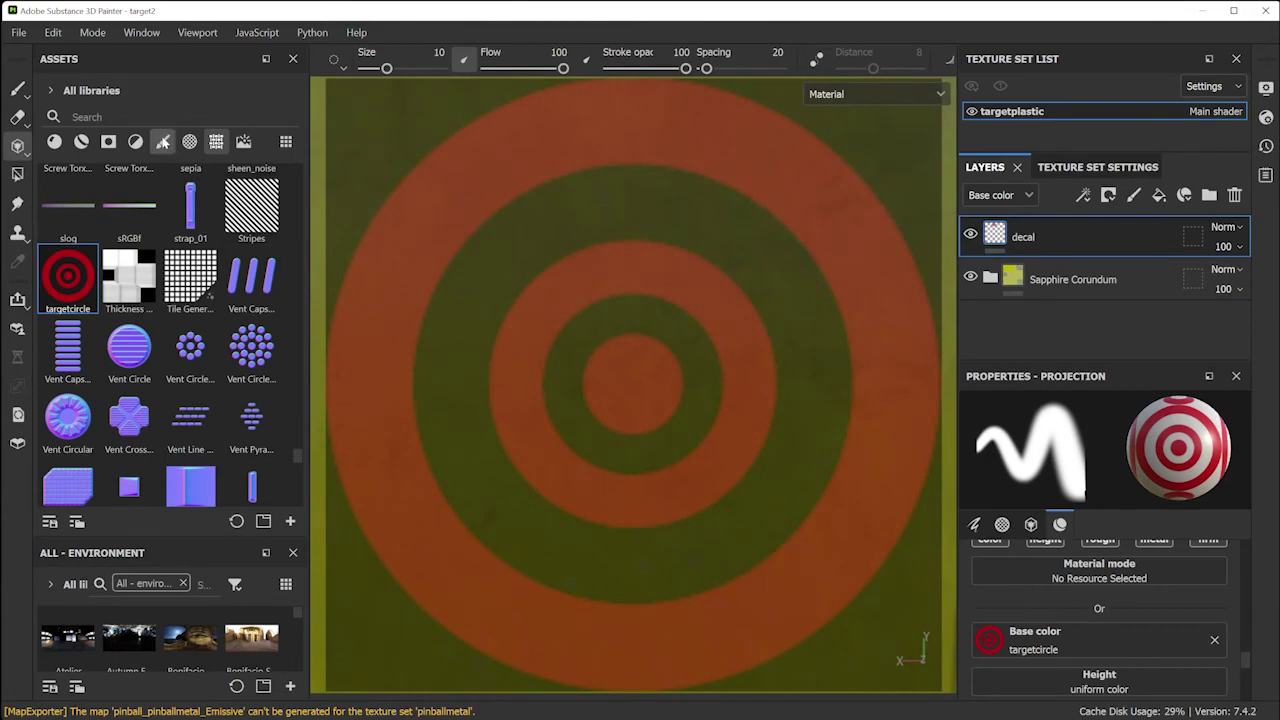
{"action": "left_click", "coordinate": [162, 142]}
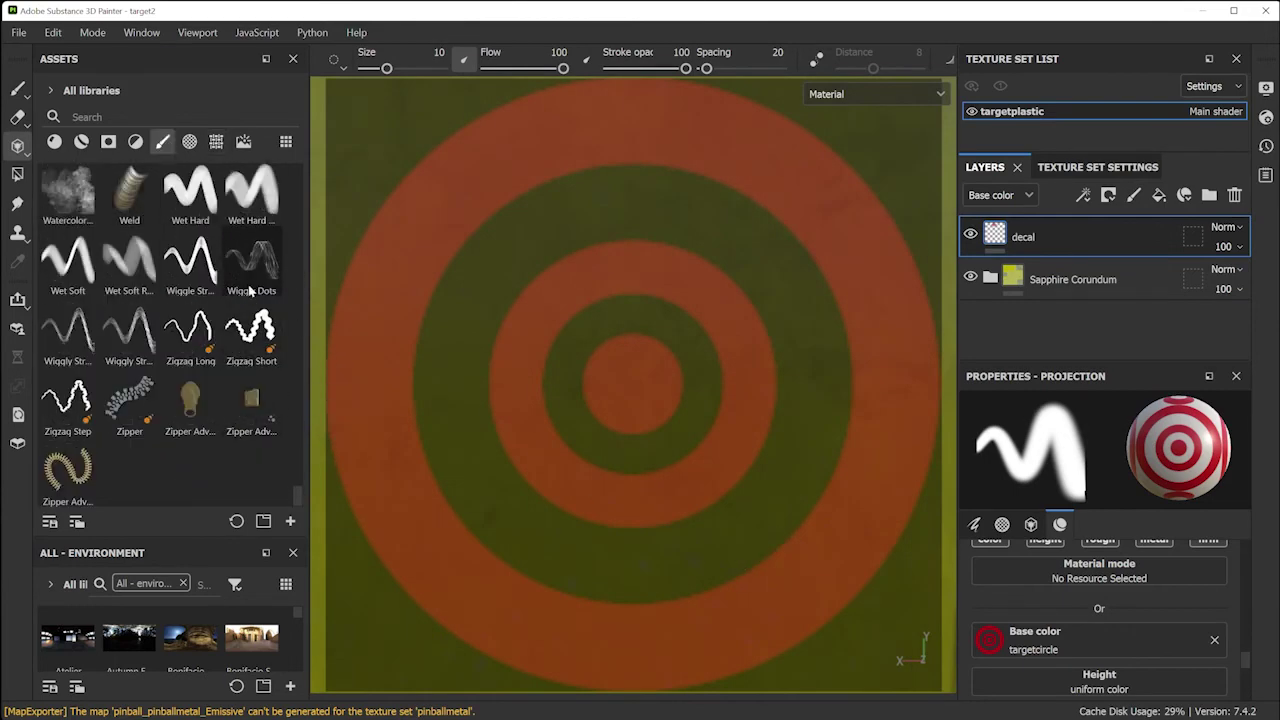
{"action": "scroll", "coordinate": [250, 289], "scroll_direction": "up", "scroll_amount": 20}
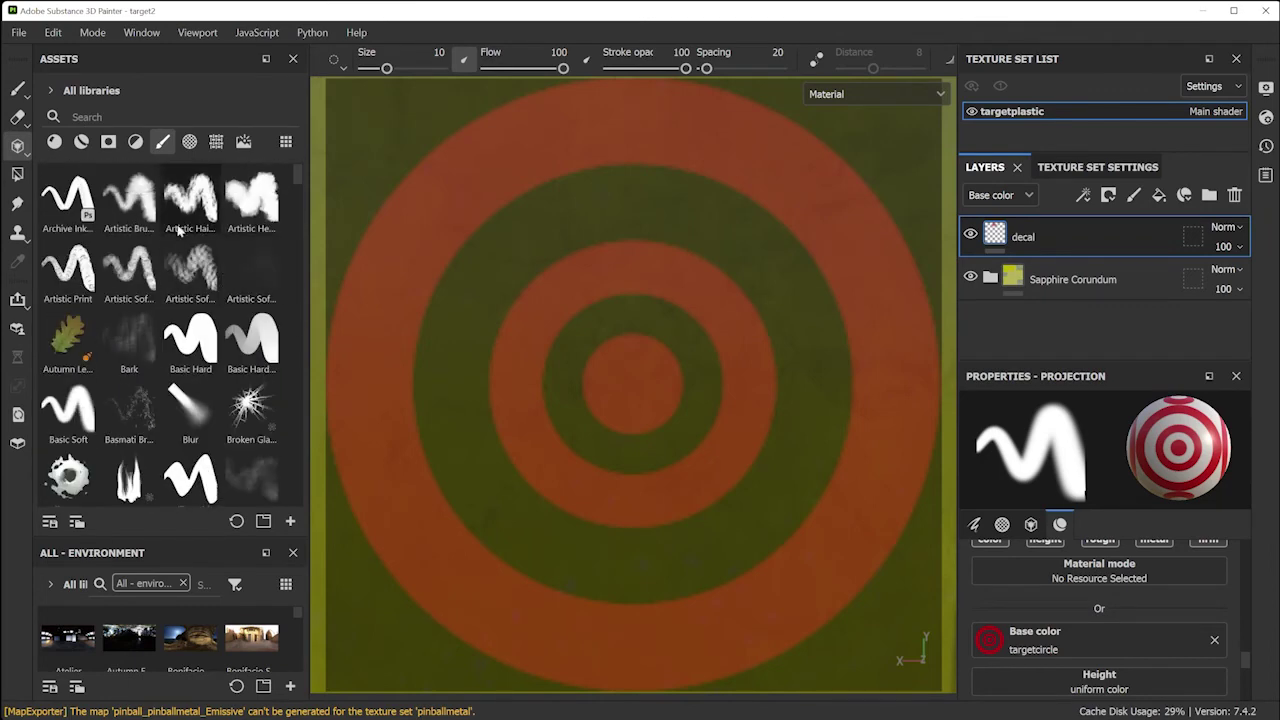
{"action": "left_click", "coordinate": [130, 340]}
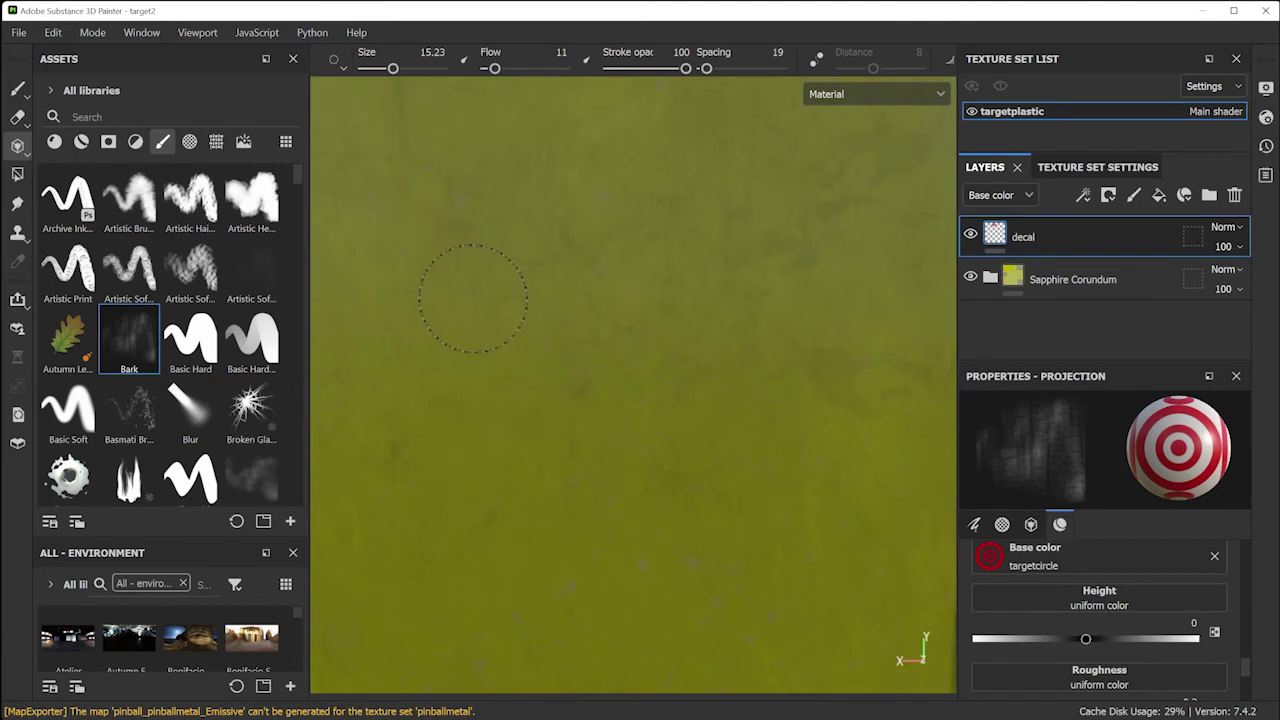
{"action": "mouse_move", "coordinate": [528, 343]}
{"action": "left_mouse_down"}
{"action": "mouse_move", "coordinate": [514, 271]}
{"action": "mouse_move", "coordinate": [405, 162]}
{"action": "mouse_move", "coordinate": [509, 357]}
{"action": "mouse_move", "coordinate": [553, 400]}
{"action": "mouse_move", "coordinate": [650, 330]}
{"action": "mouse_move", "coordinate": [457, 514]}
{"action": "mouse_move", "coordinate": [414, 606]}
{"action": "mouse_move", "coordinate": [440, 630]}
{"action": "mouse_move", "coordinate": [520, 610]}
{"action": "left_mouse_up"}
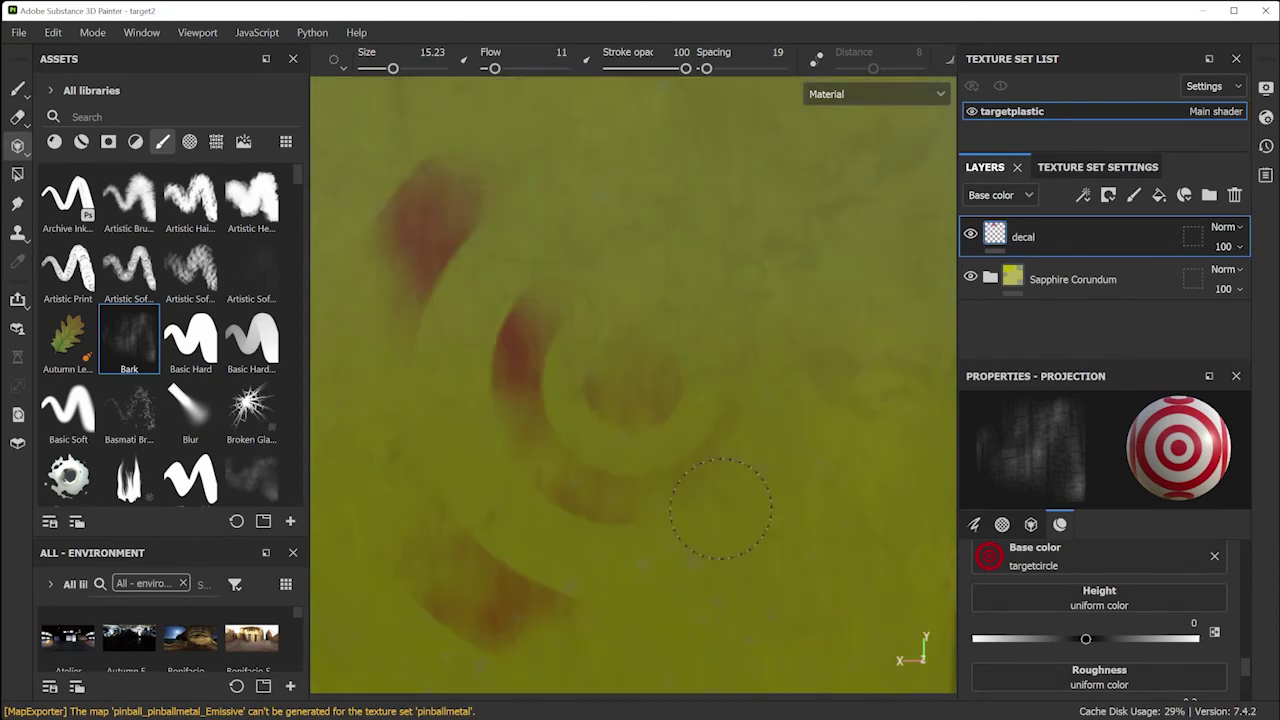
{"action": "mouse_move", "coordinate": [800, 595]}
{"action": "left_mouse_down"}
{"action": "mouse_move", "coordinate": [819, 581]}
{"action": "mouse_move", "coordinate": [885, 590]}
{"action": "mouse_move", "coordinate": [905, 465]}
{"action": "left_mouse_up"}
{"action": "mouse_move", "coordinate": [910, 285]}
{"action": "left_mouse_down"}
{"action": "mouse_move", "coordinate": [866, 243]}
{"action": "mouse_move", "coordinate": [728, 197]}
{"action": "mouse_move", "coordinate": [709, 150]}
{"action": "mouse_move", "coordinate": [660, 165]}
{"action": "mouse_move", "coordinate": [590, 140]}
{"action": "mouse_move", "coordinate": [550, 313]}
{"action": "mouse_move", "coordinate": [596, 303]}
{"action": "left_mouse_up"}
Check the projection tool variants and switch back to the Paint tool
{"action": "left_click", "coordinate": [25, 156]}
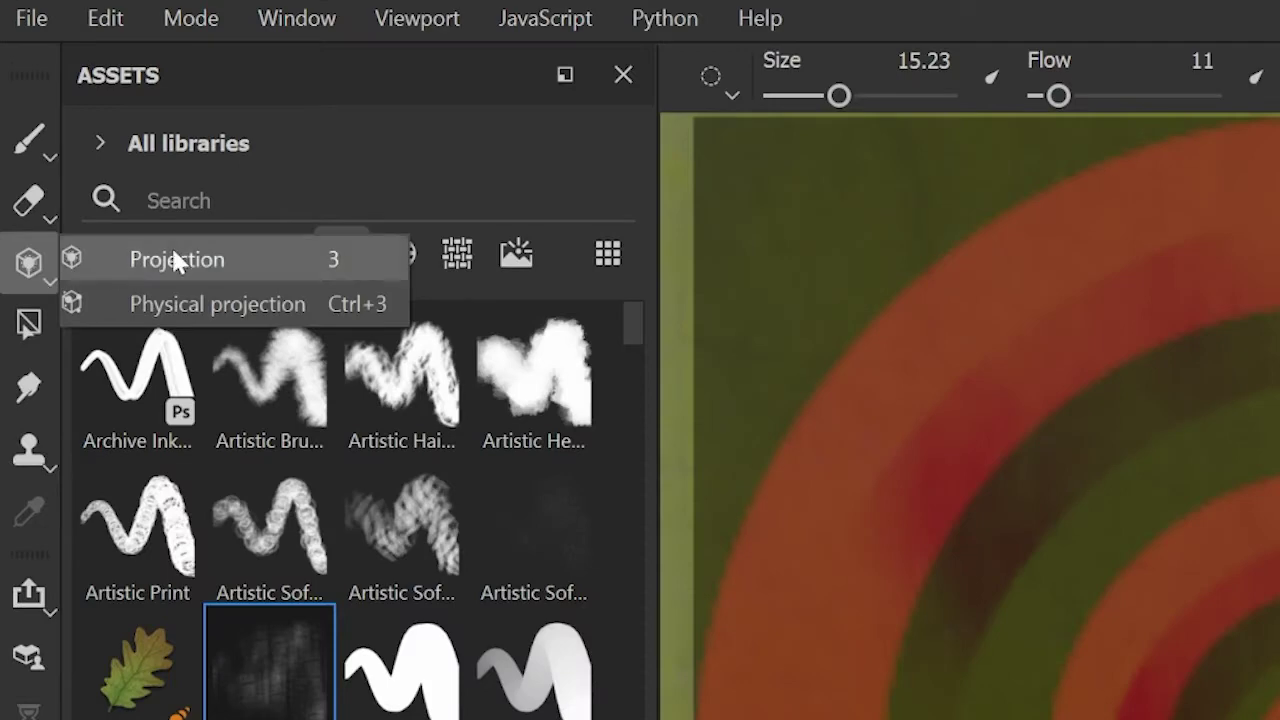
{"action": "left_click", "coordinate": [34, 150]}
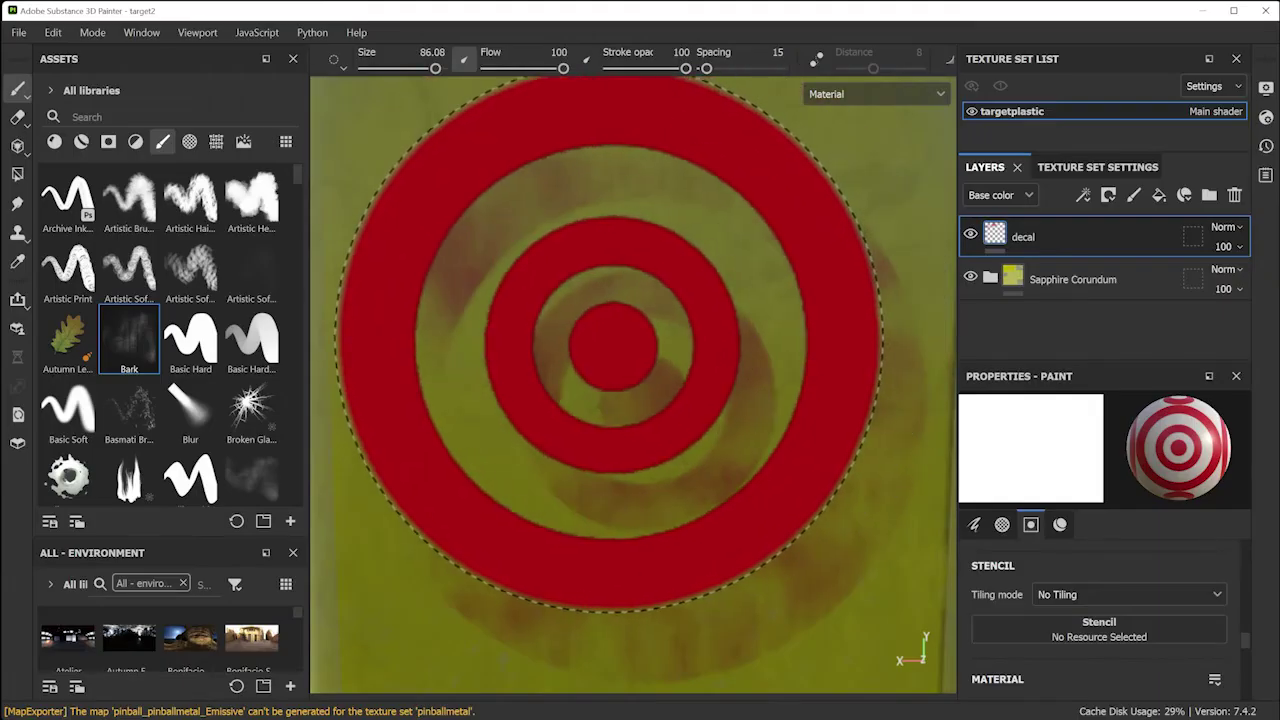
{"action": "scroll", "coordinate": [1200, 600], "scroll_direction": "down", "scroll_amount": 5}
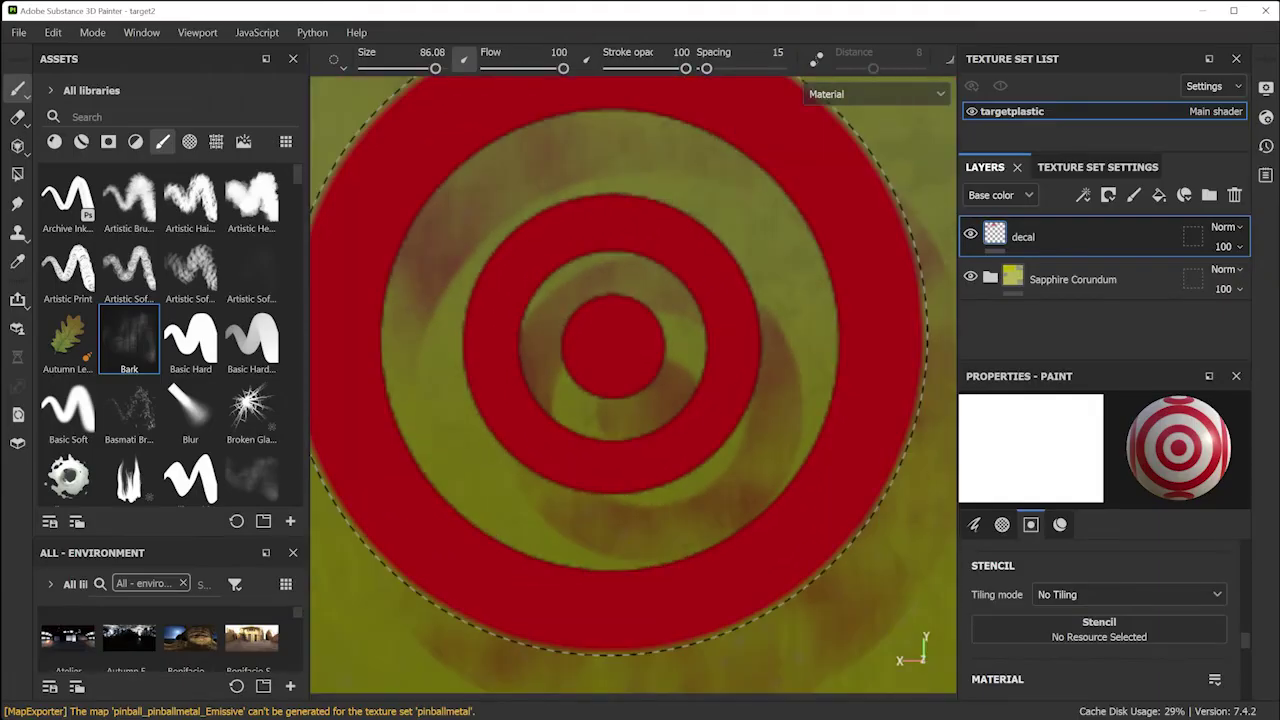
{"action": "left_click_drag", "start_coordinate": [870, 530], "coordinate": [566, 471], "text": "alt"}
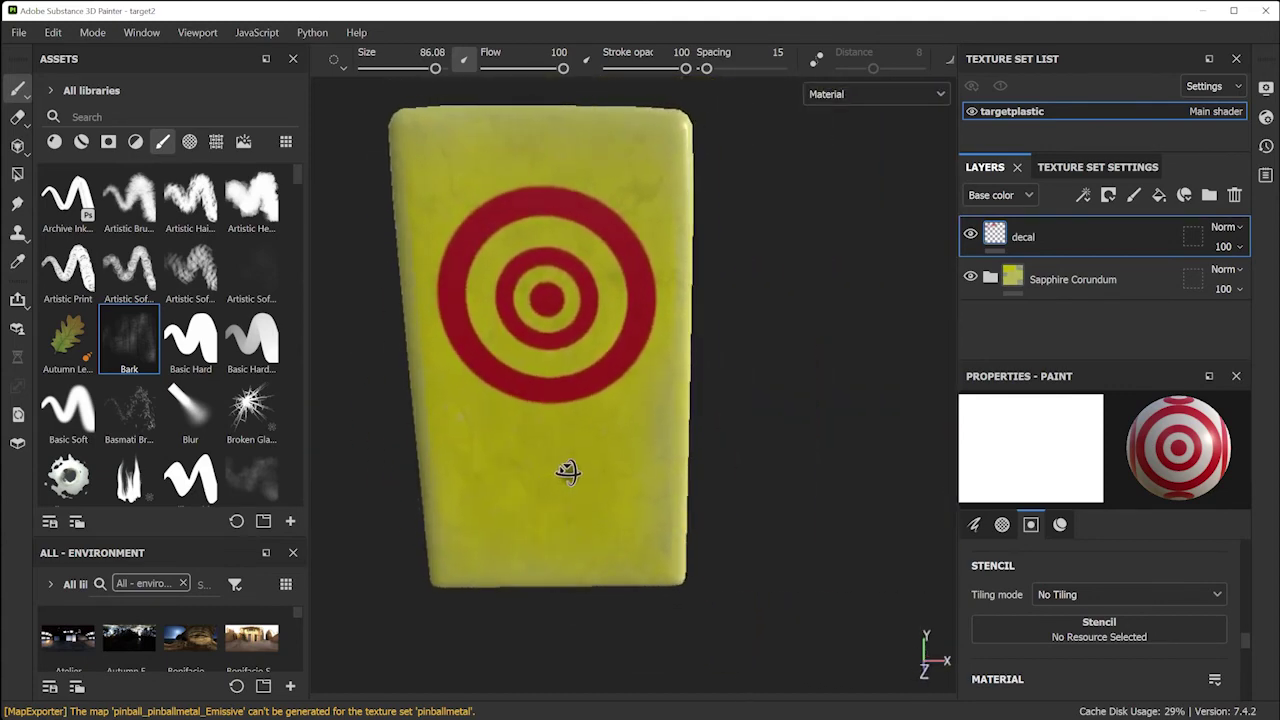
Export the targetplastic textures as 8-bit png with the PBR Metallic Roughness template into the sourceimages/substance/target folder
{"action": "left_click", "coordinate": [18, 32]}
{"action": "left_click", "coordinate": [116, 357]}
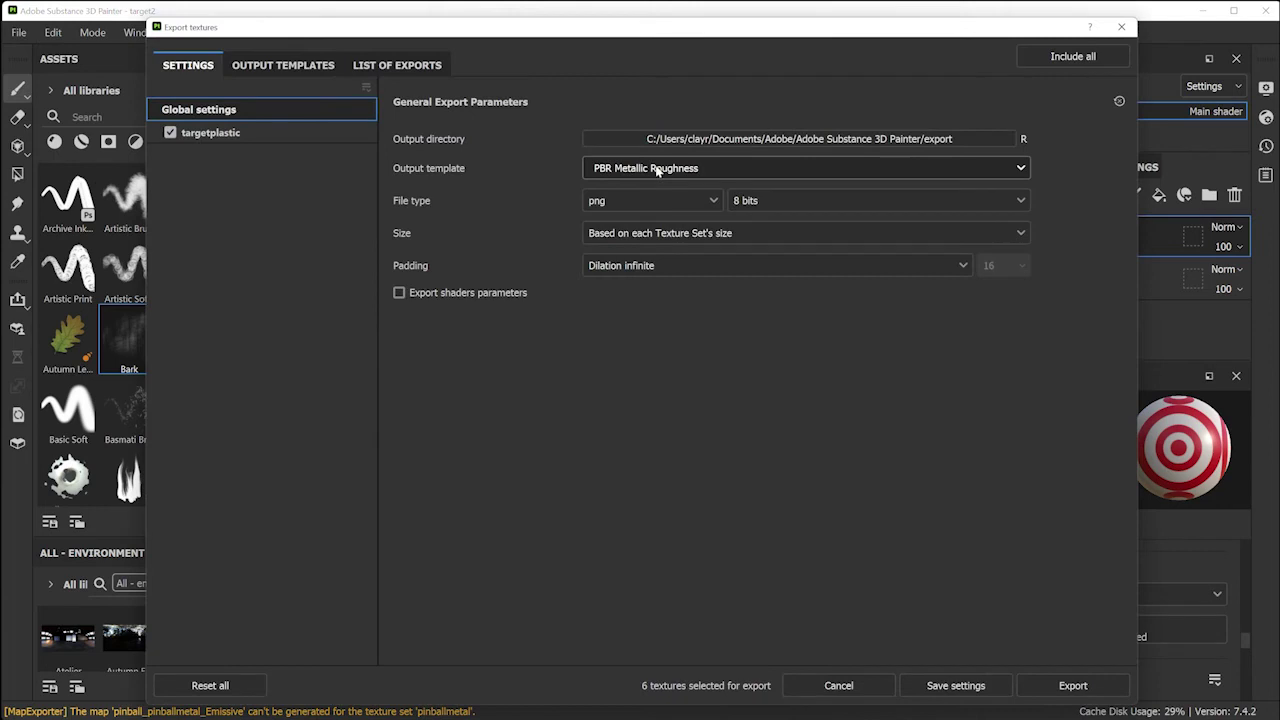
{"action": "left_click", "coordinate": [679, 138]}
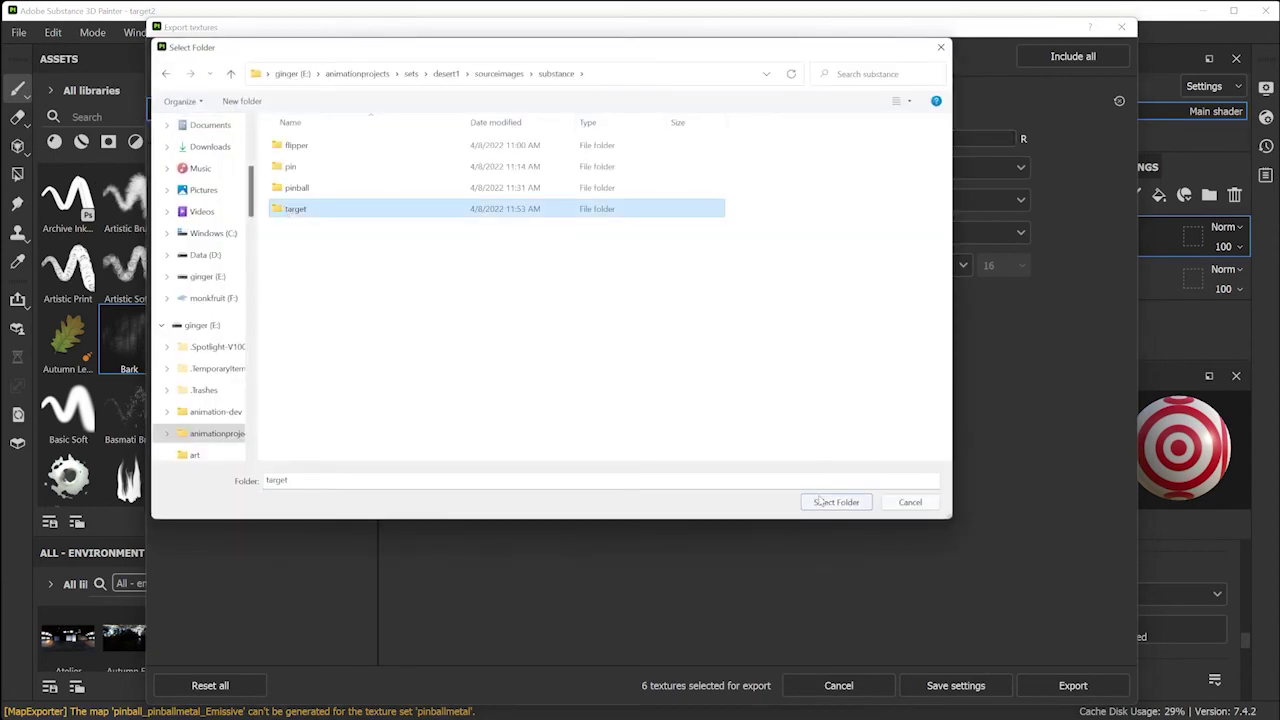
{"action": "left_click", "coordinate": [826, 502]}
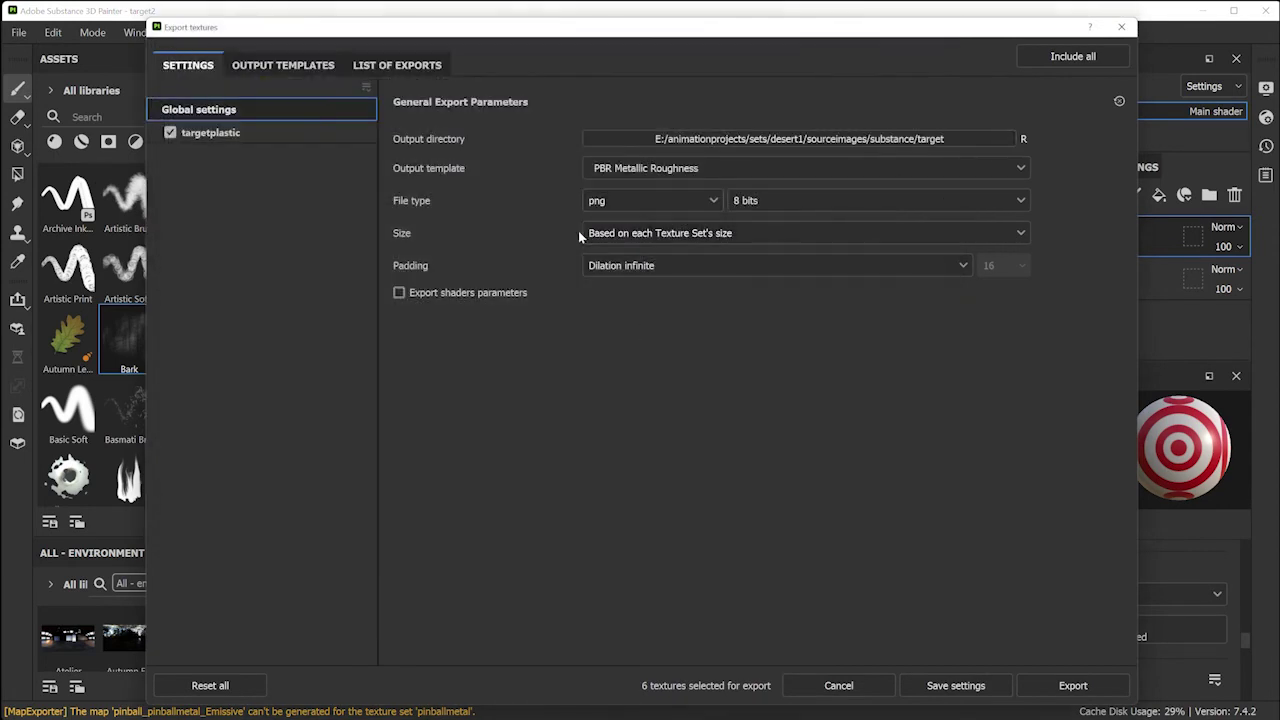
{"action": "left_click", "coordinate": [1073, 686]}
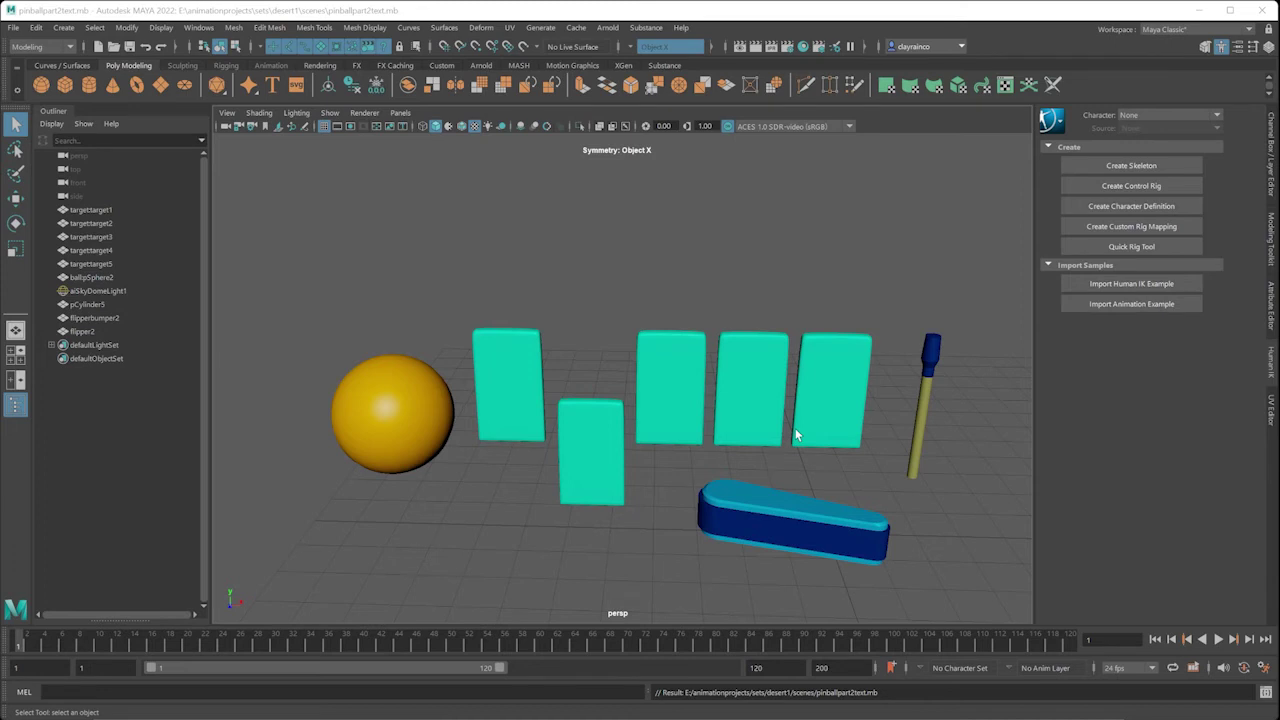
Switch from Maya to the File Explorer window showing the substance folder
{"action": "key", "text": "alt+Tab"}
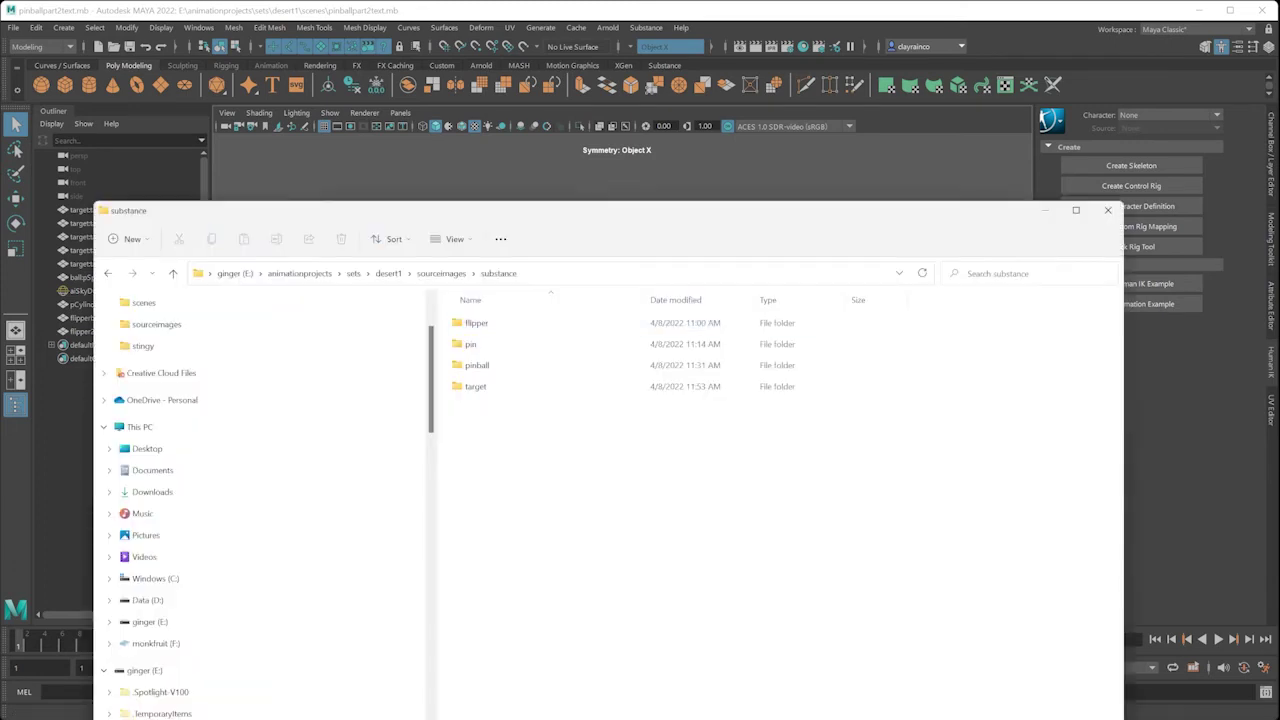
Check the exported texture maps in the flipper and pin folders and switch back to Maya
{"action": "double_click", "coordinate": [478, 330]}
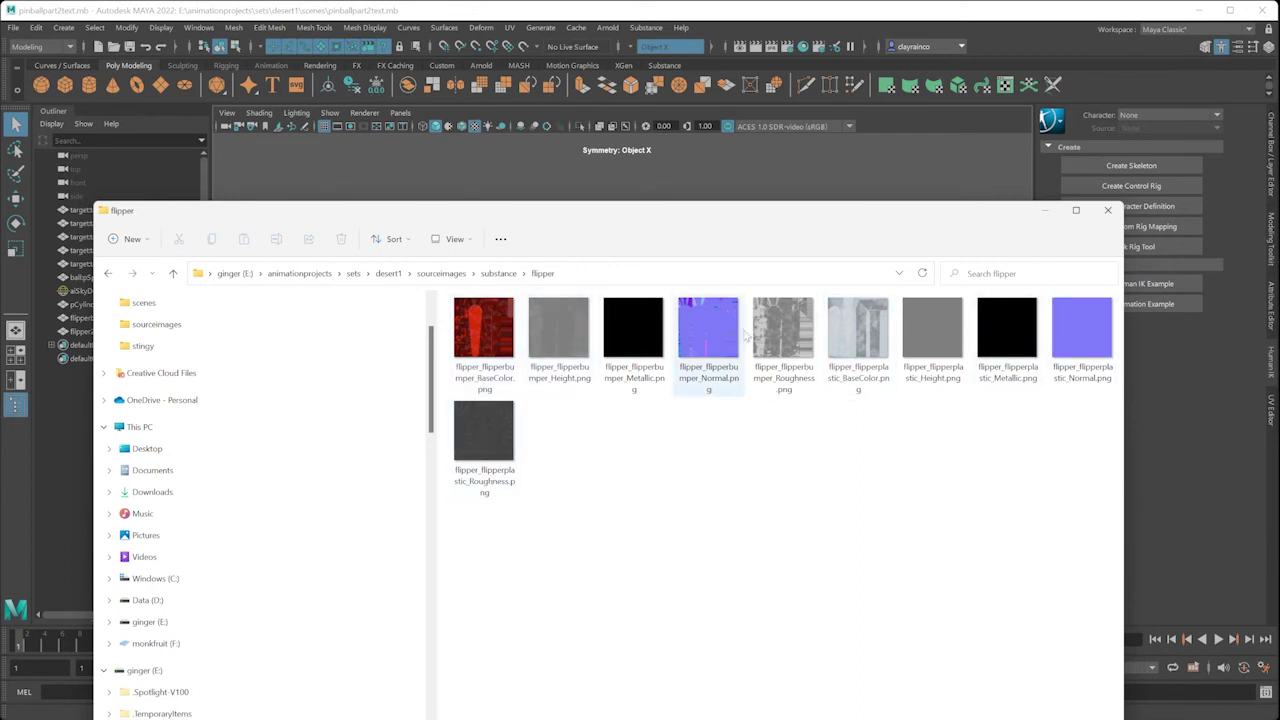
{"action": "left_click", "coordinate": [505, 276]}
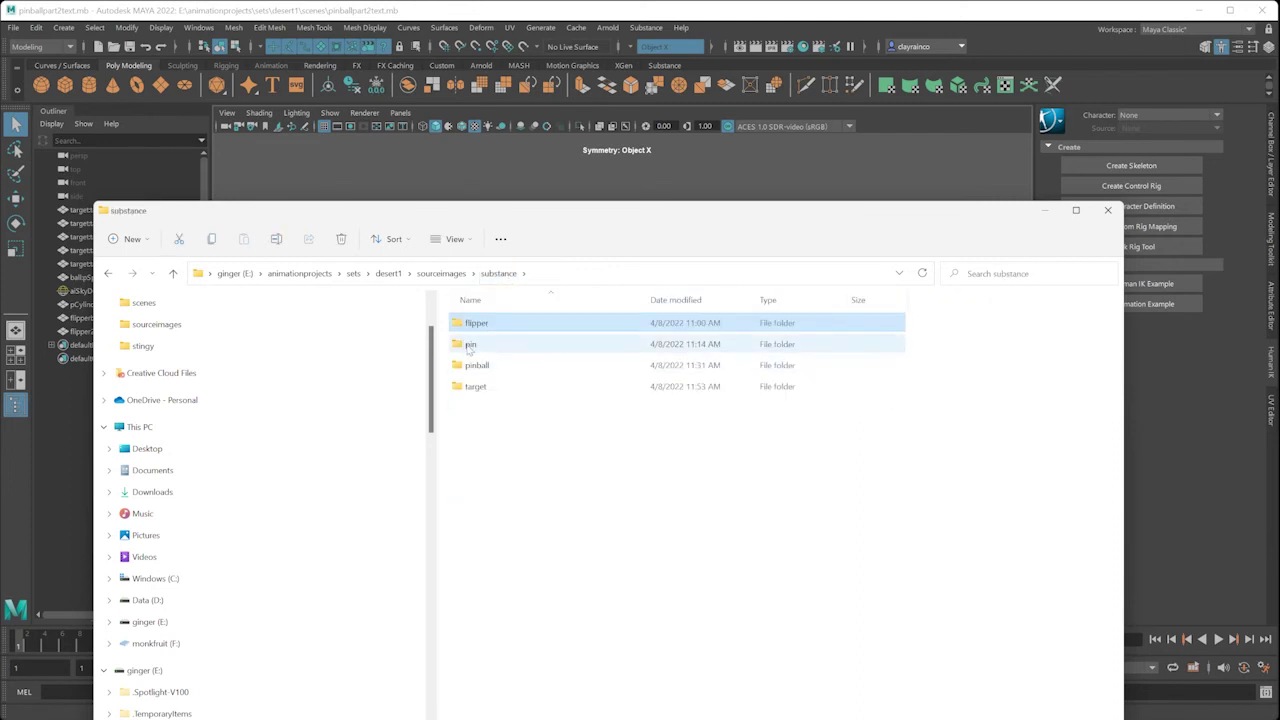
{"action": "double_click", "coordinate": [468, 344]}
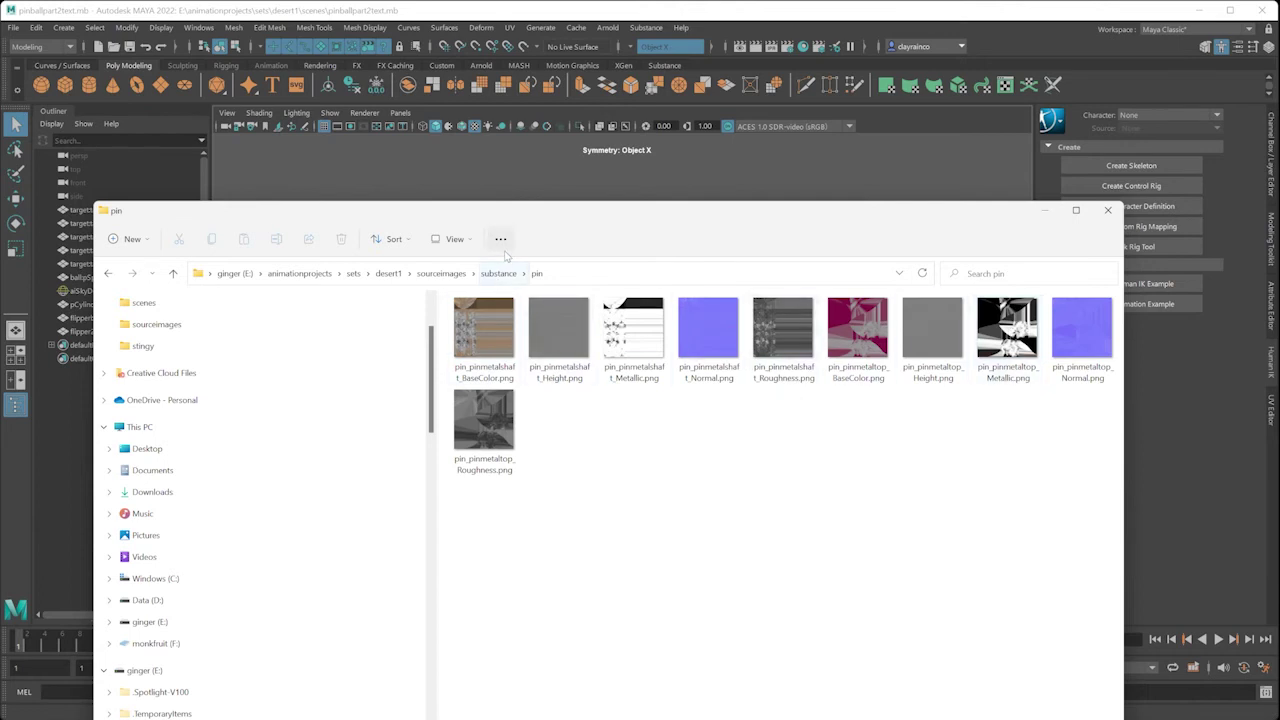
{"action": "left_click", "coordinate": [487, 164]}
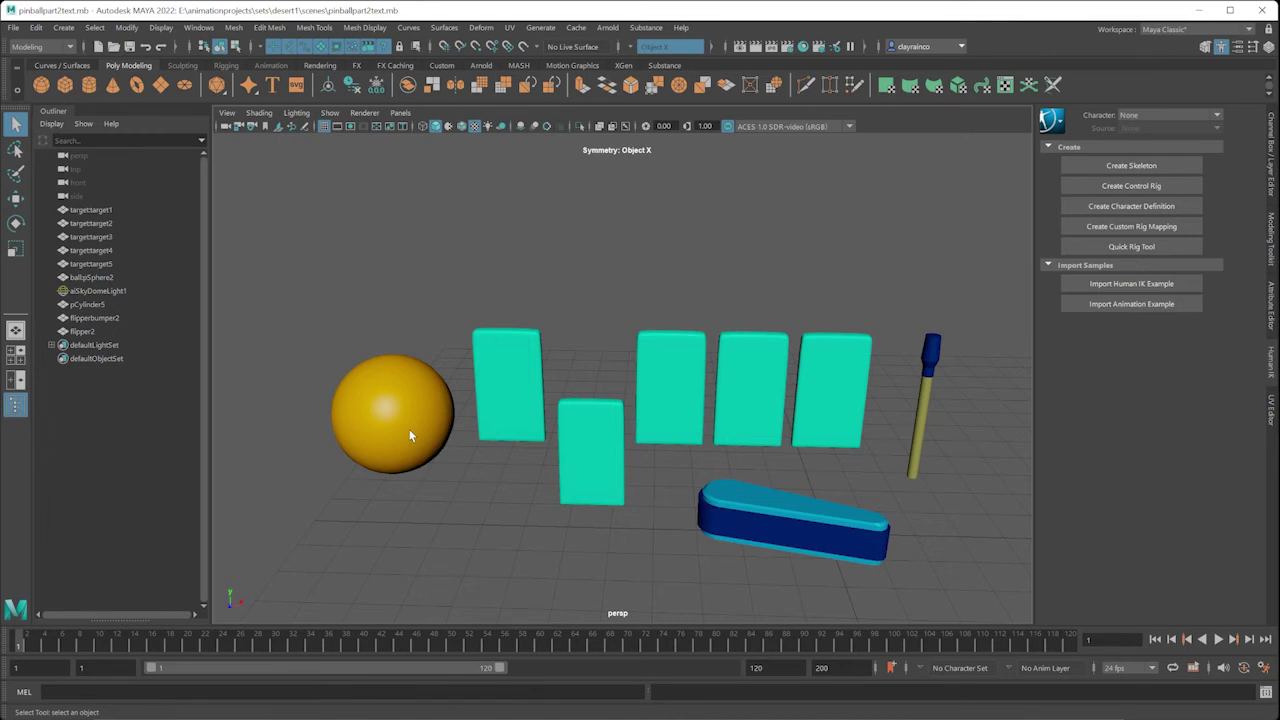
Change the pinball sphere's pinballmetal material type to Ai Standard Surface
{"action": "left_click", "coordinate": [409, 434]}
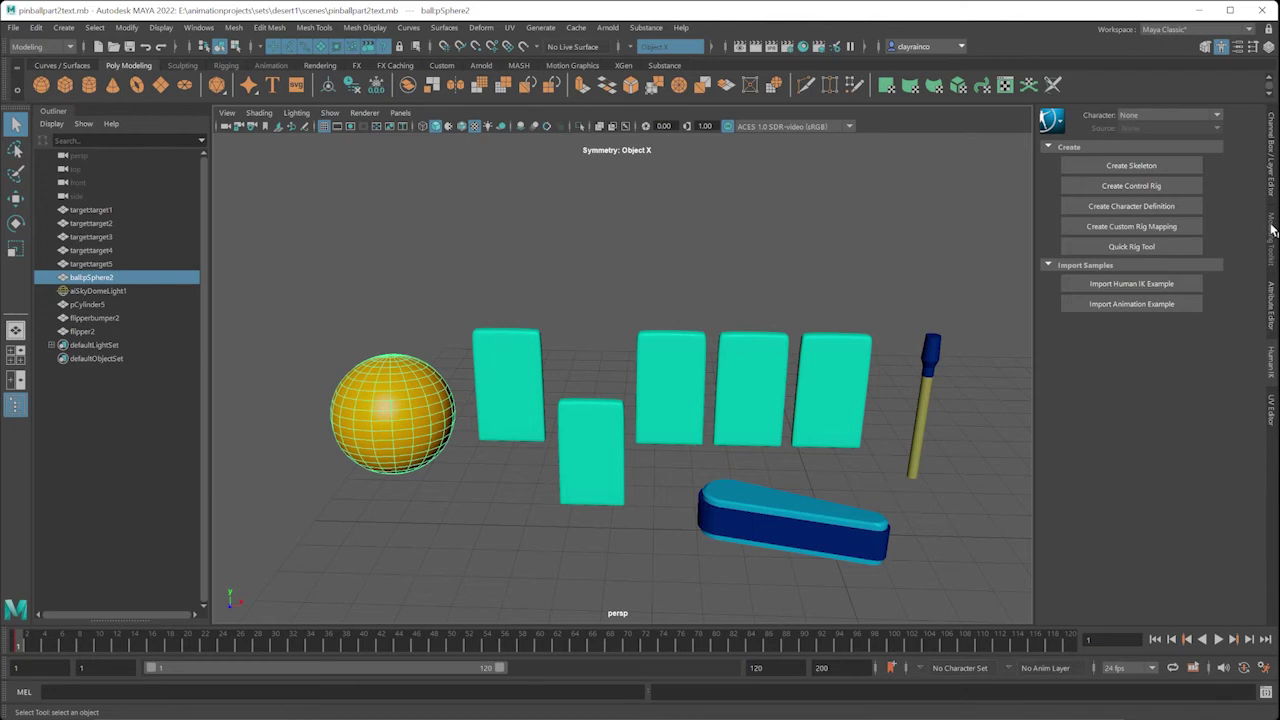
{"action": "left_click", "coordinate": [1272, 306]}
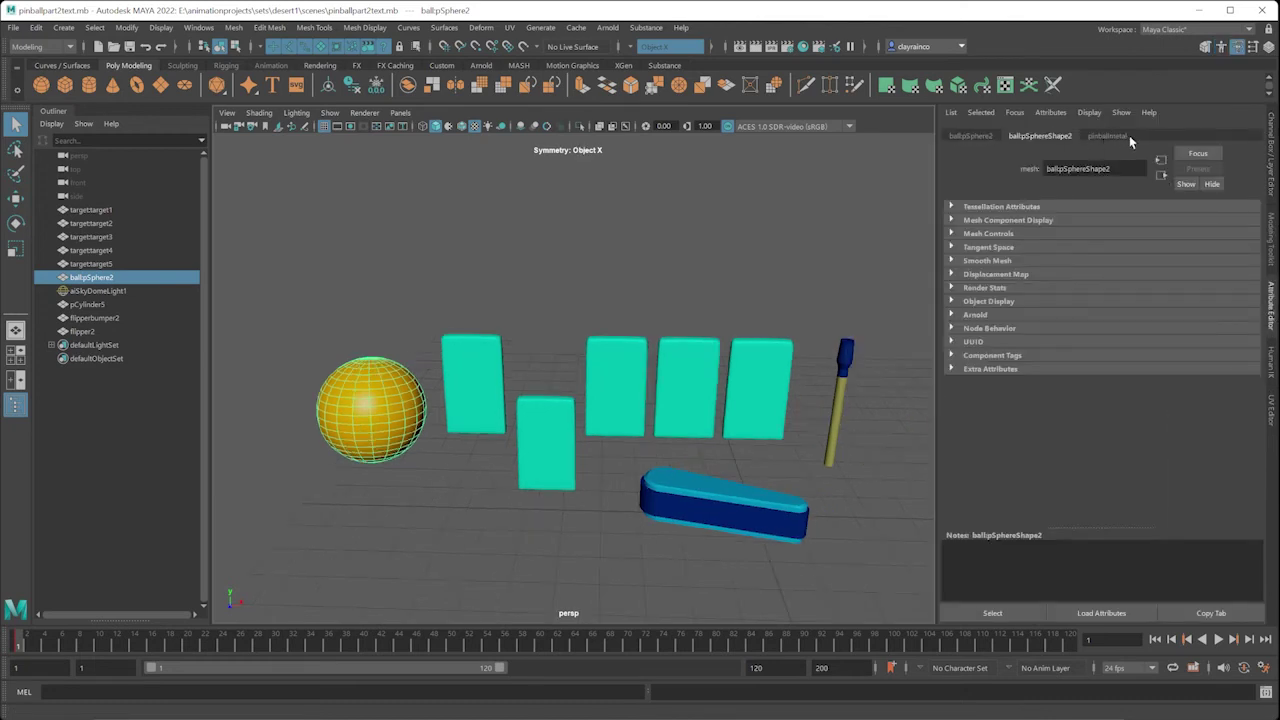
{"action": "left_click", "coordinate": [1112, 135]}
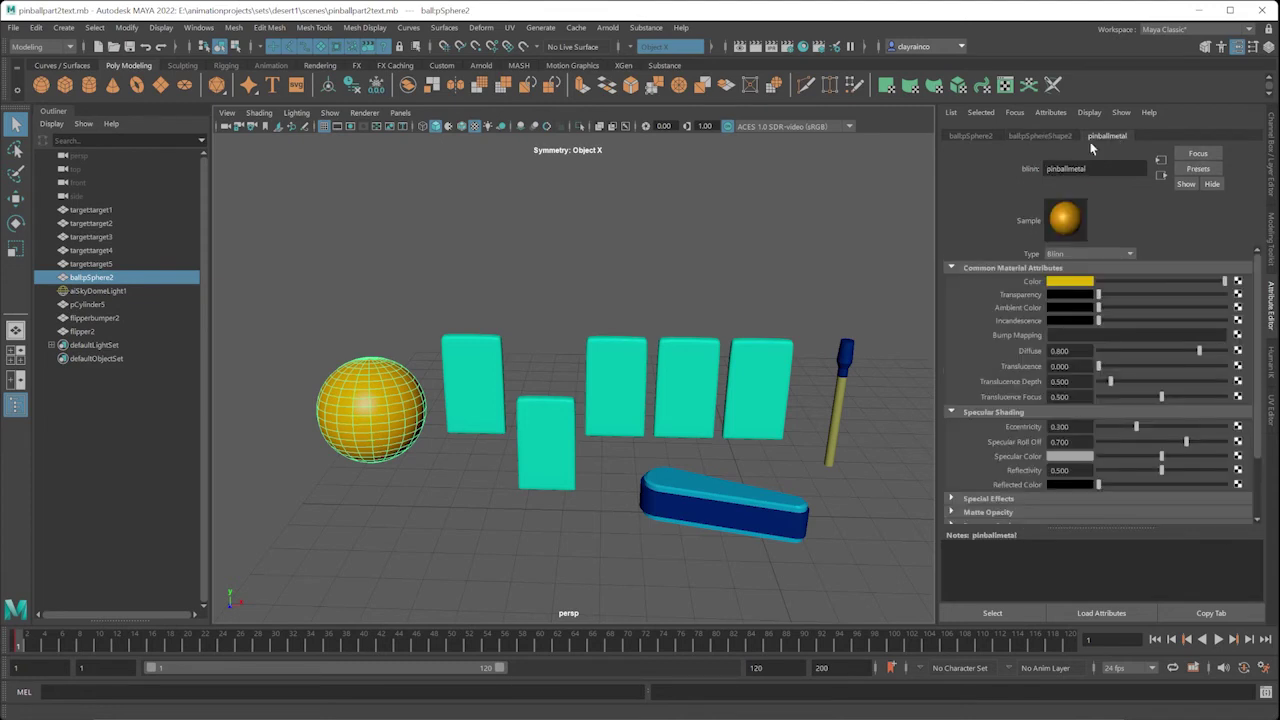
{"action": "left_click", "coordinate": [1071, 252]}
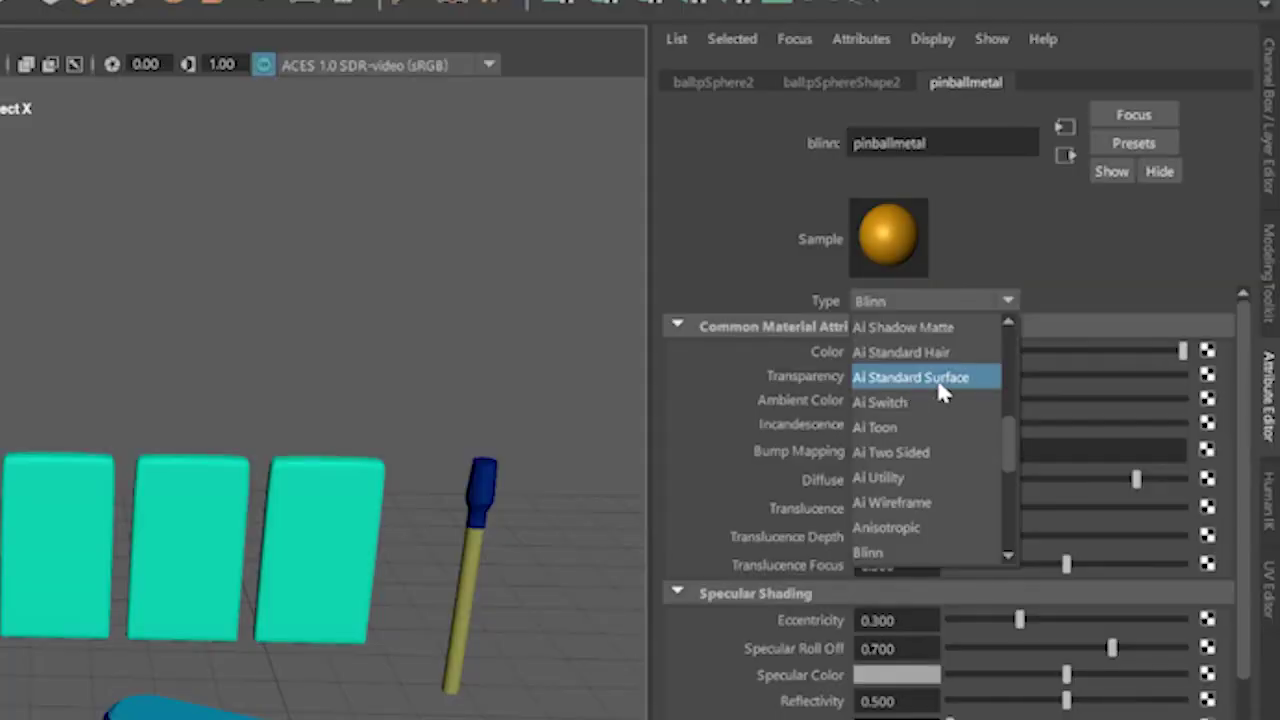
{"action": "left_click", "coordinate": [937, 378]}
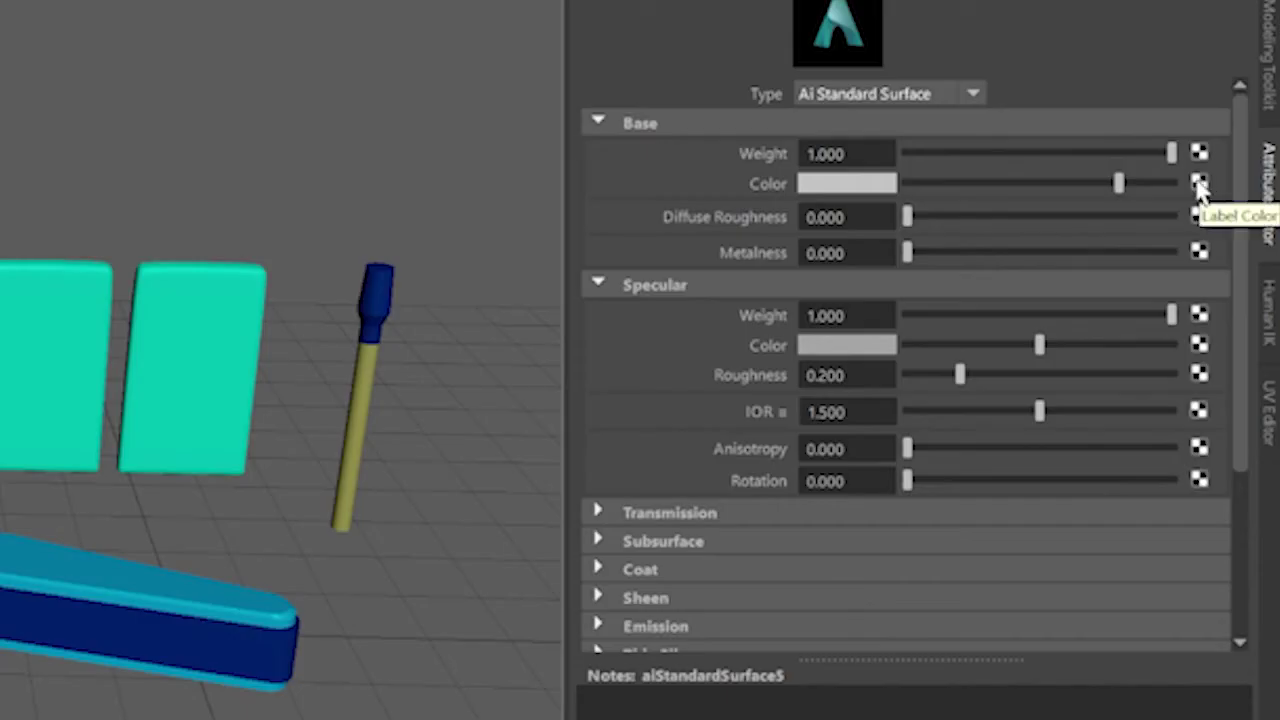
Connect a File texture to the ball material's base Color and load pinball_pinballmetal_BaseColor.png from the sourceimages/substance/pinball folder
{"action": "left_click", "coordinate": [1238, 300]}
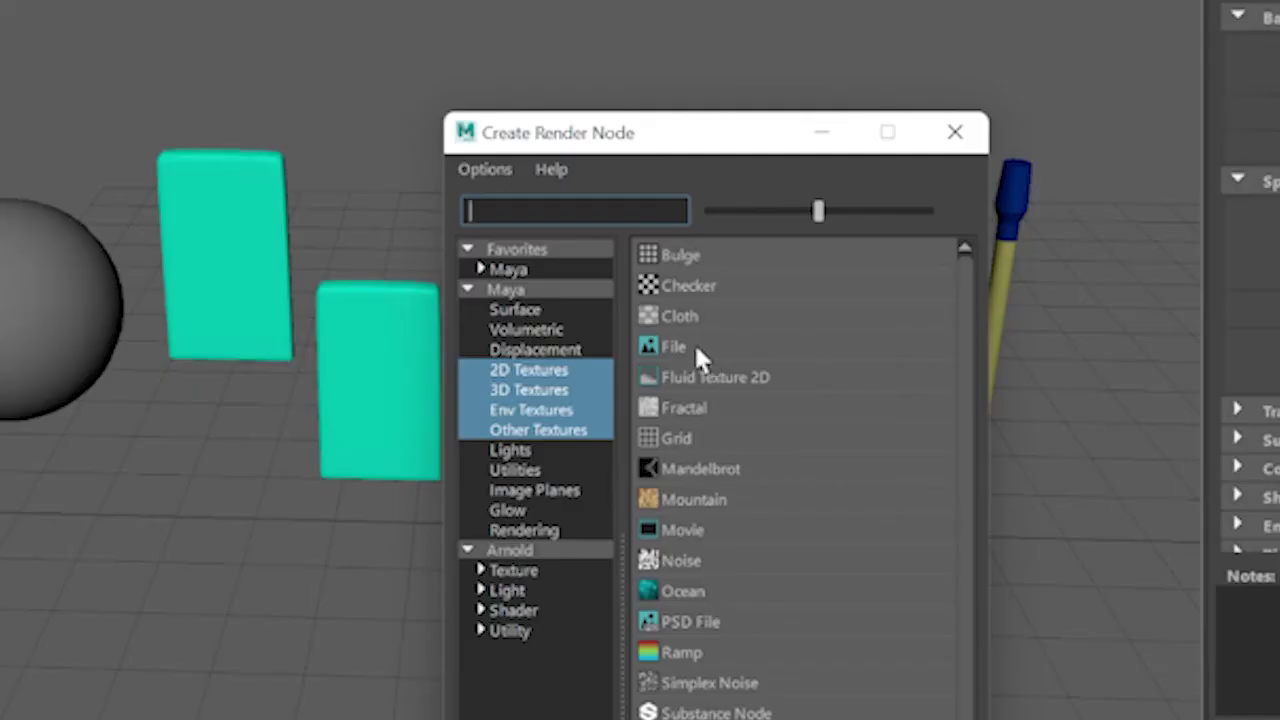
{"action": "left_click", "coordinate": [697, 350]}
{"action": "left_click", "coordinate": [1239, 316]}
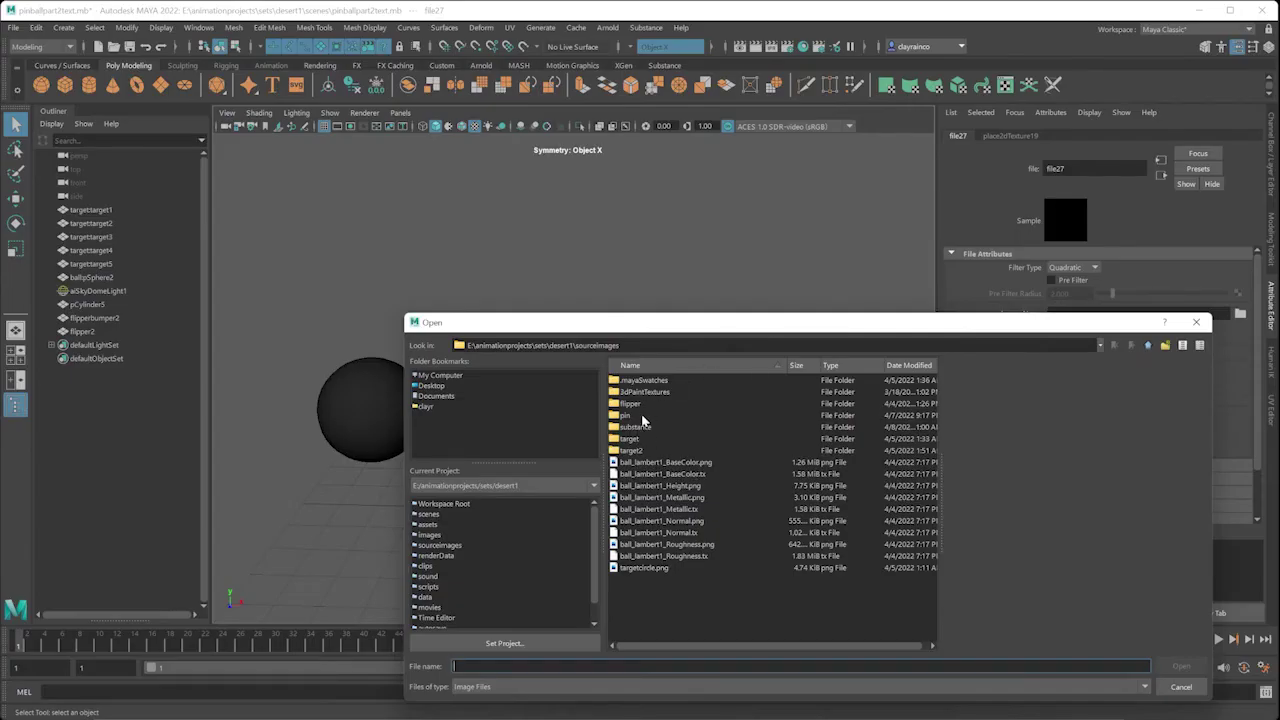
{"action": "double_click", "coordinate": [643, 427]}
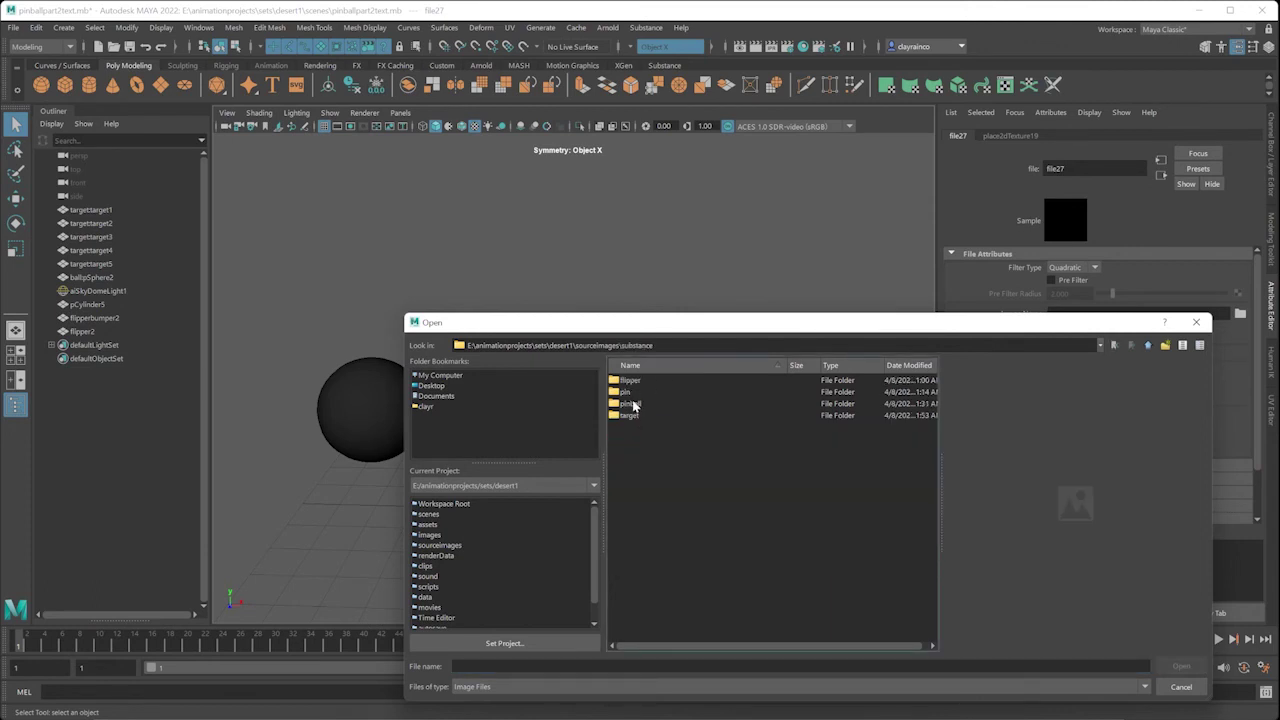
{"action": "double_click", "coordinate": [631, 404]}
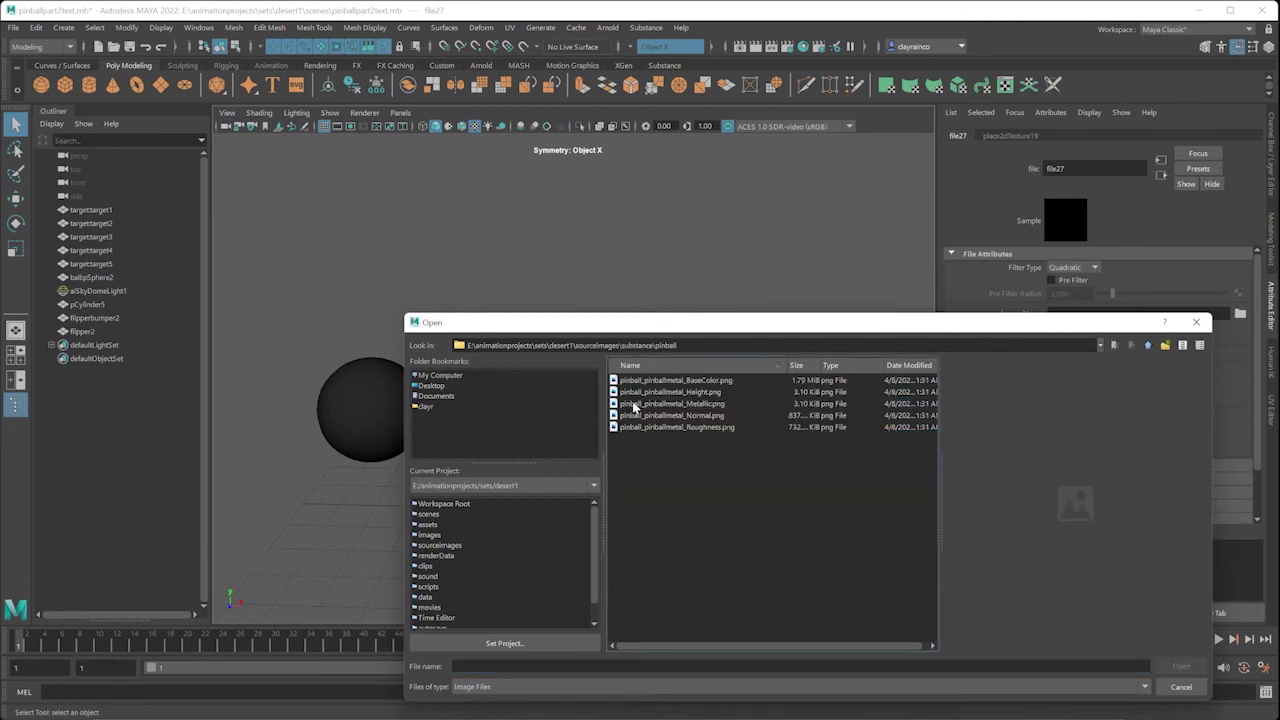
{"action": "left_click", "coordinate": [705, 382]}
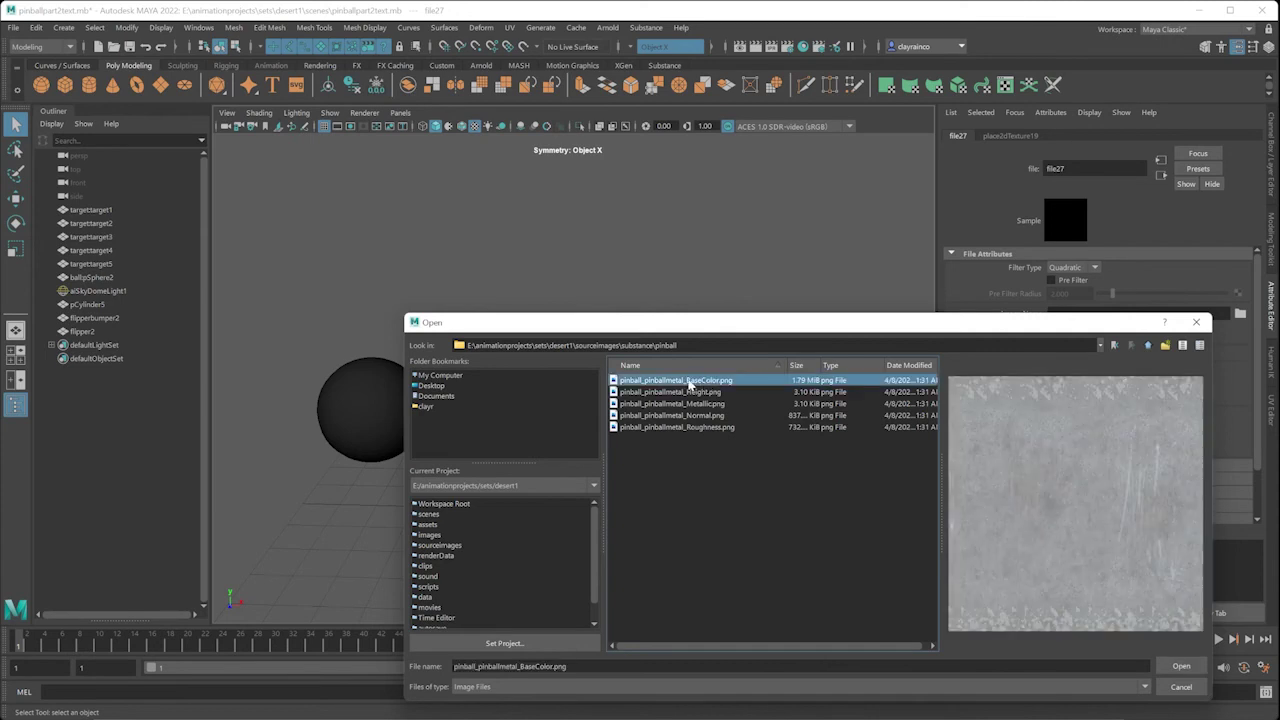
{"action": "left_click_drag", "start_coordinate": [935, 325], "coordinate": [903, 393]}
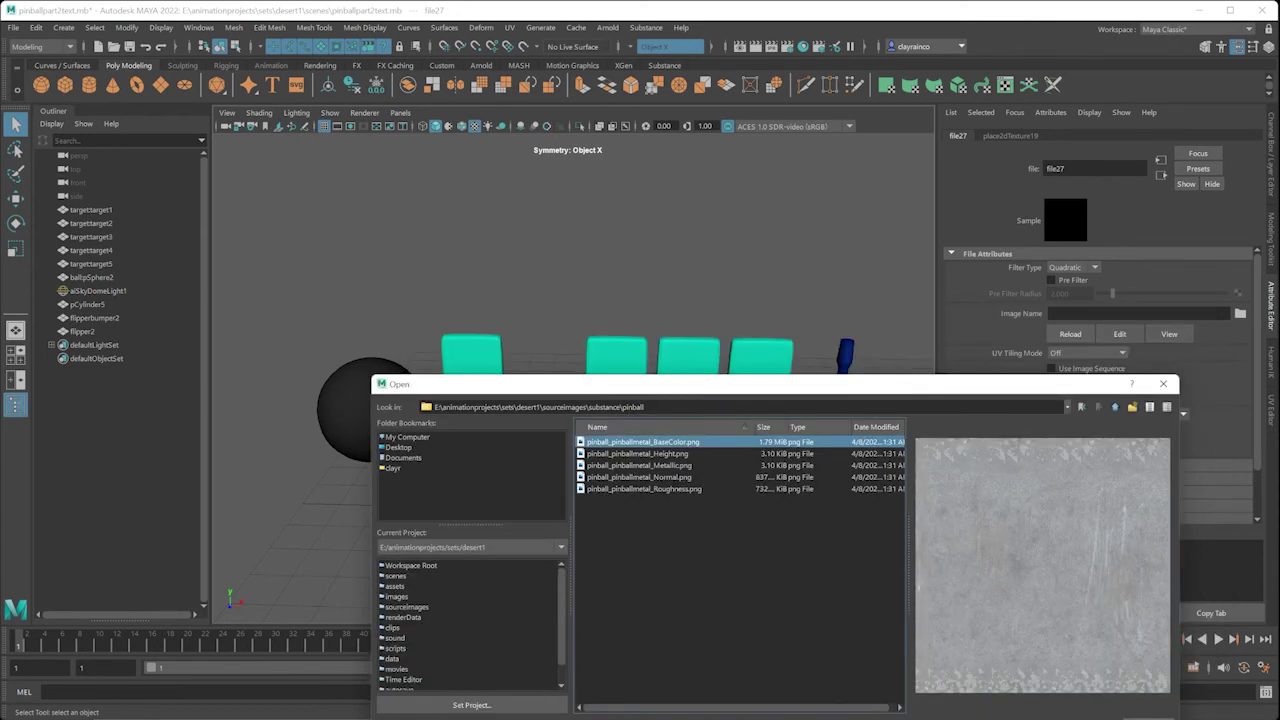
{"action": "left_click", "coordinate": [1149, 719]}
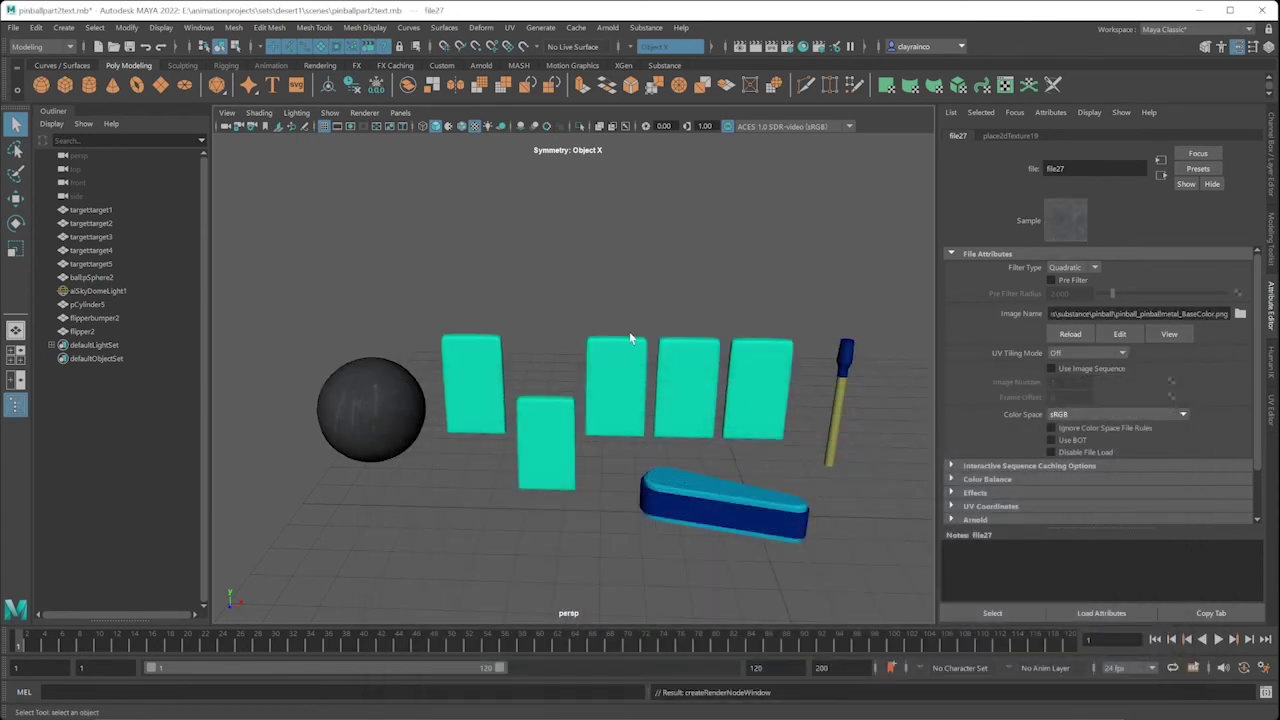
Connect a File texture to the ball material's Diffuse Roughness and load pinball_pinballmetal_Roughness.png from the substance/pinball folder
{"action": "left_click", "coordinate": [358, 386]}
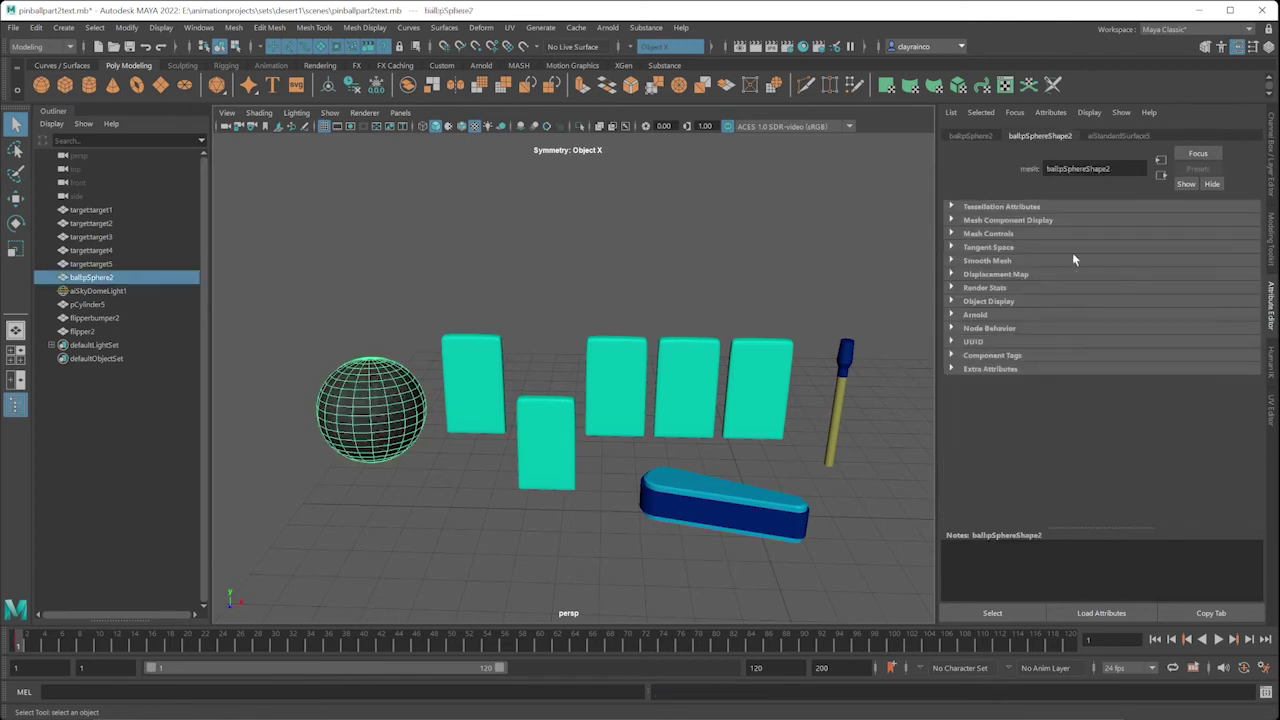
{"action": "left_click", "coordinate": [1116, 135]}
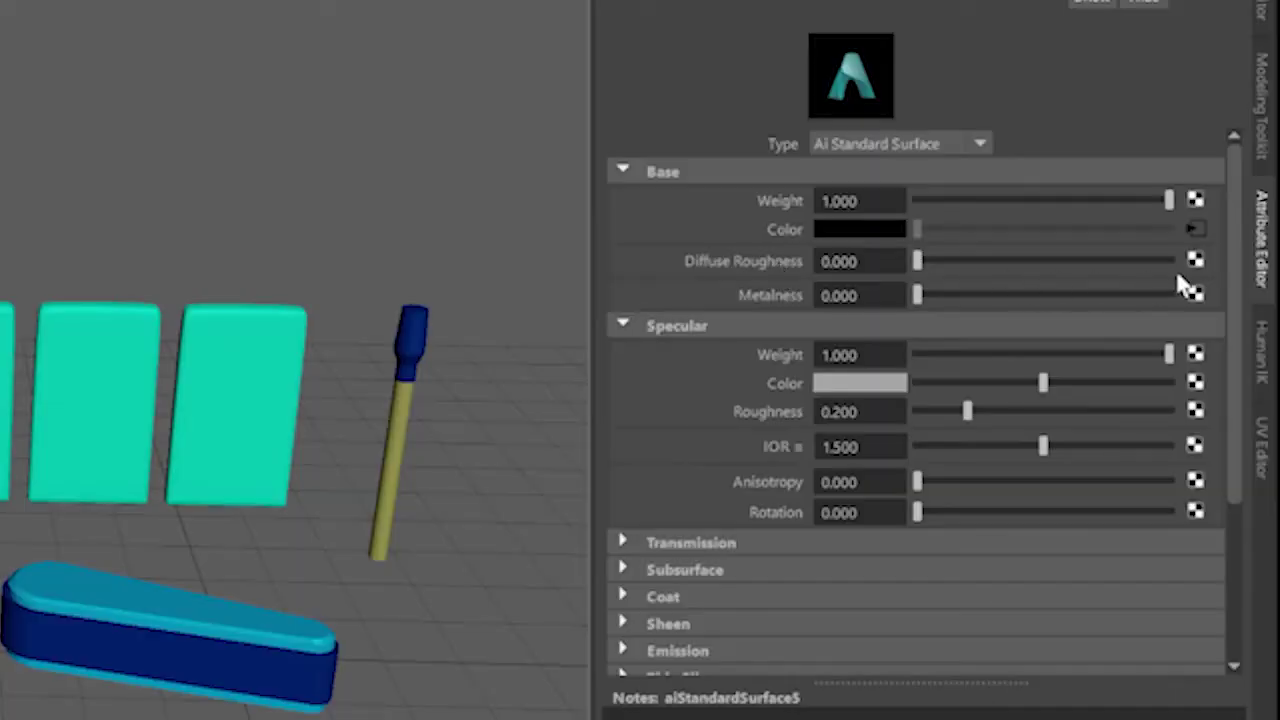
{"action": "left_click", "coordinate": [1195, 261]}
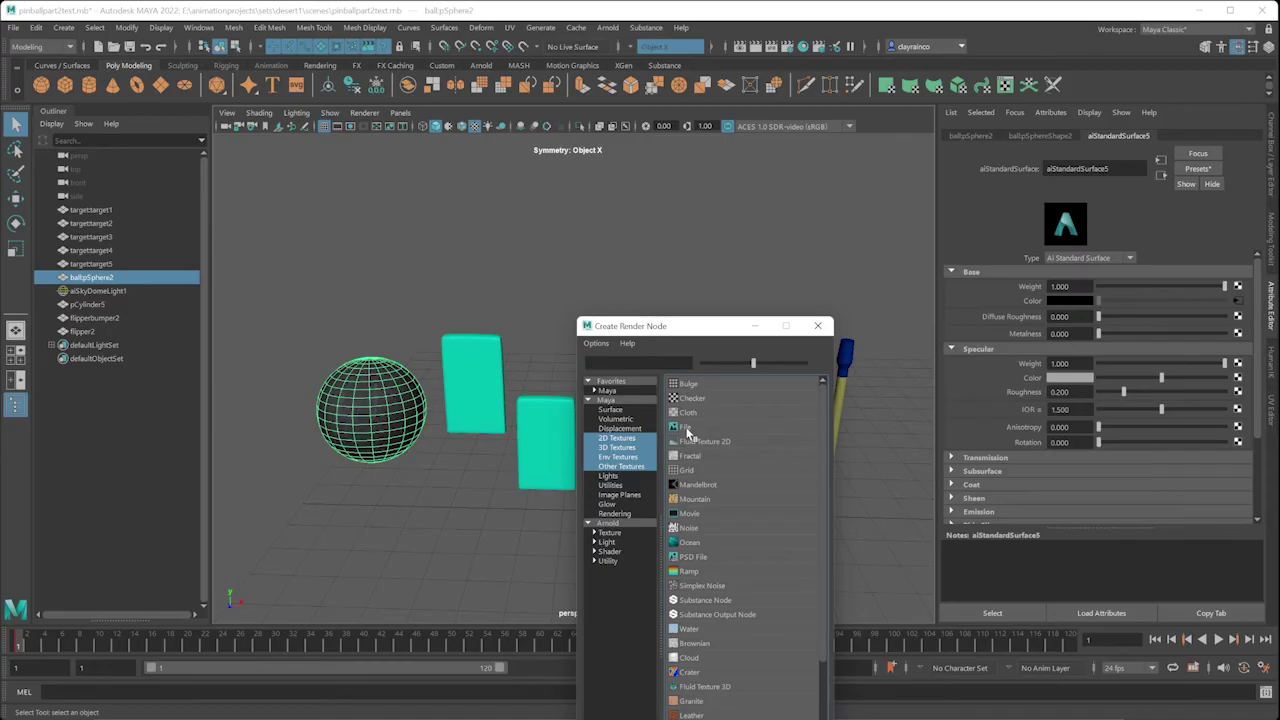
{"action": "left_click", "coordinate": [588, 350]}
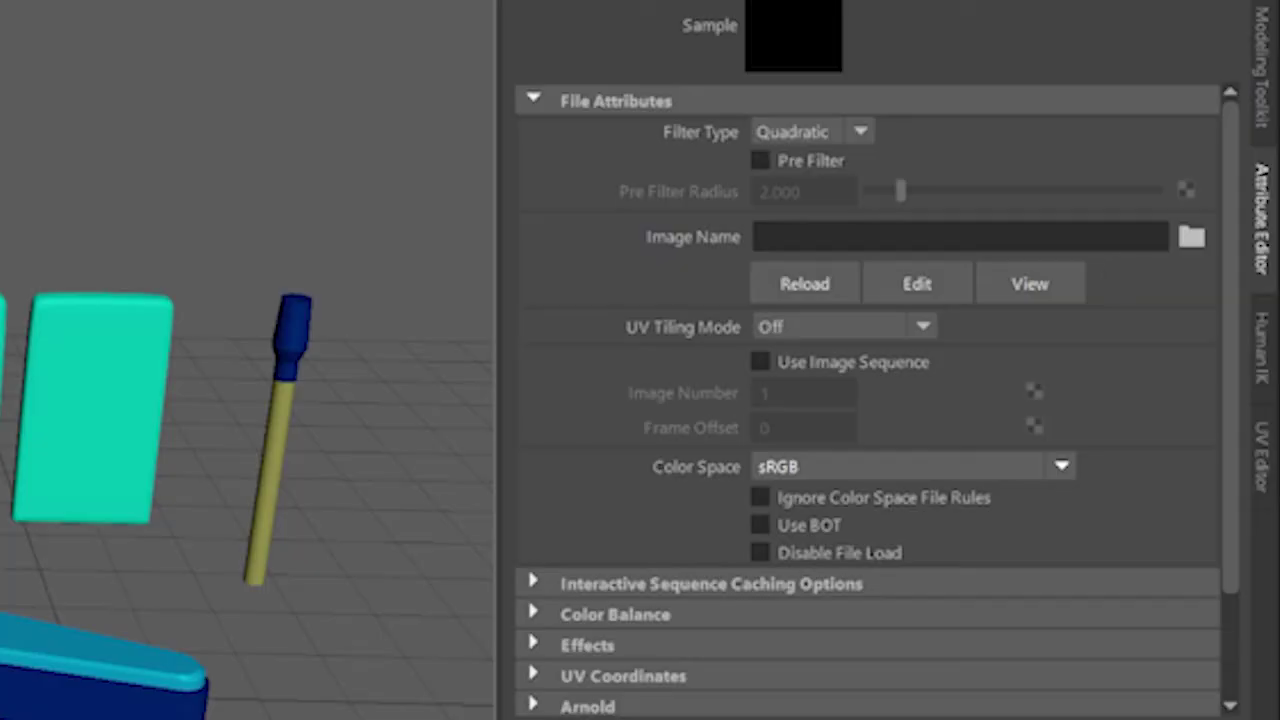
{"action": "left_click", "coordinate": [1192, 238]}
{"action": "left_click", "coordinate": [590, 492]}
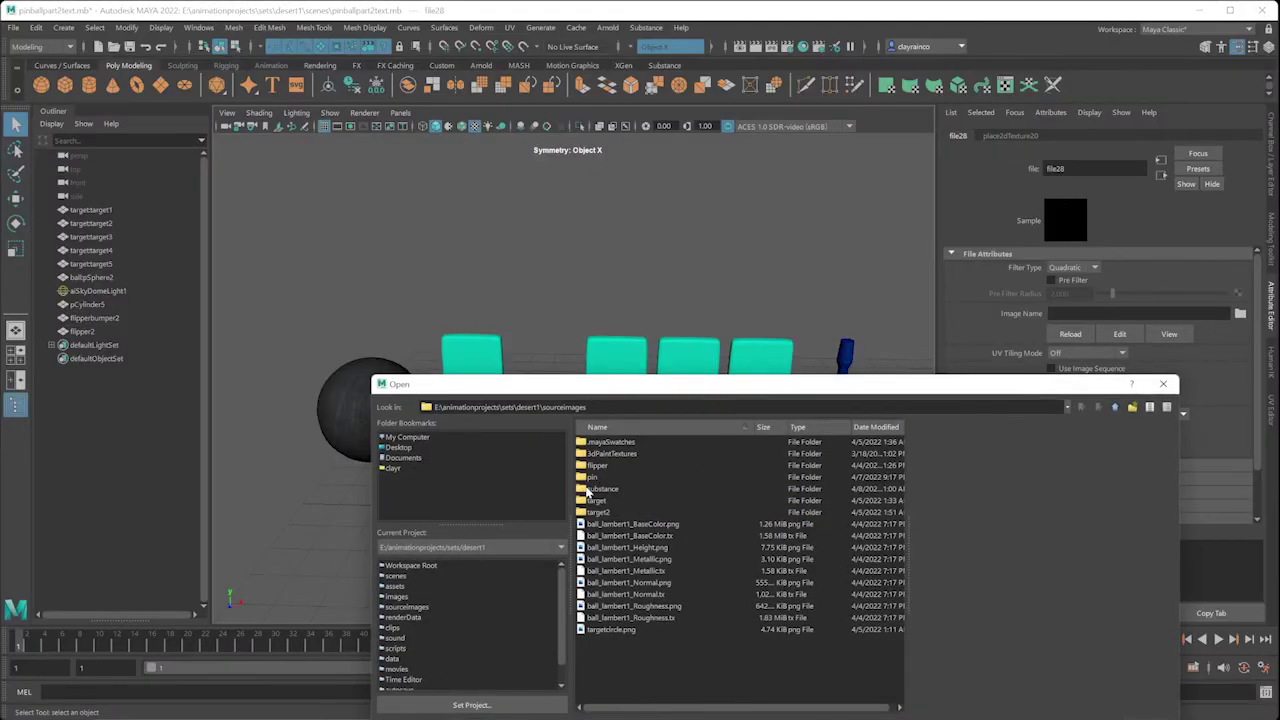
{"action": "double_click", "coordinate": [590, 492]}
{"action": "left_click", "coordinate": [603, 466]}
{"action": "double_click", "coordinate": [601, 466]}
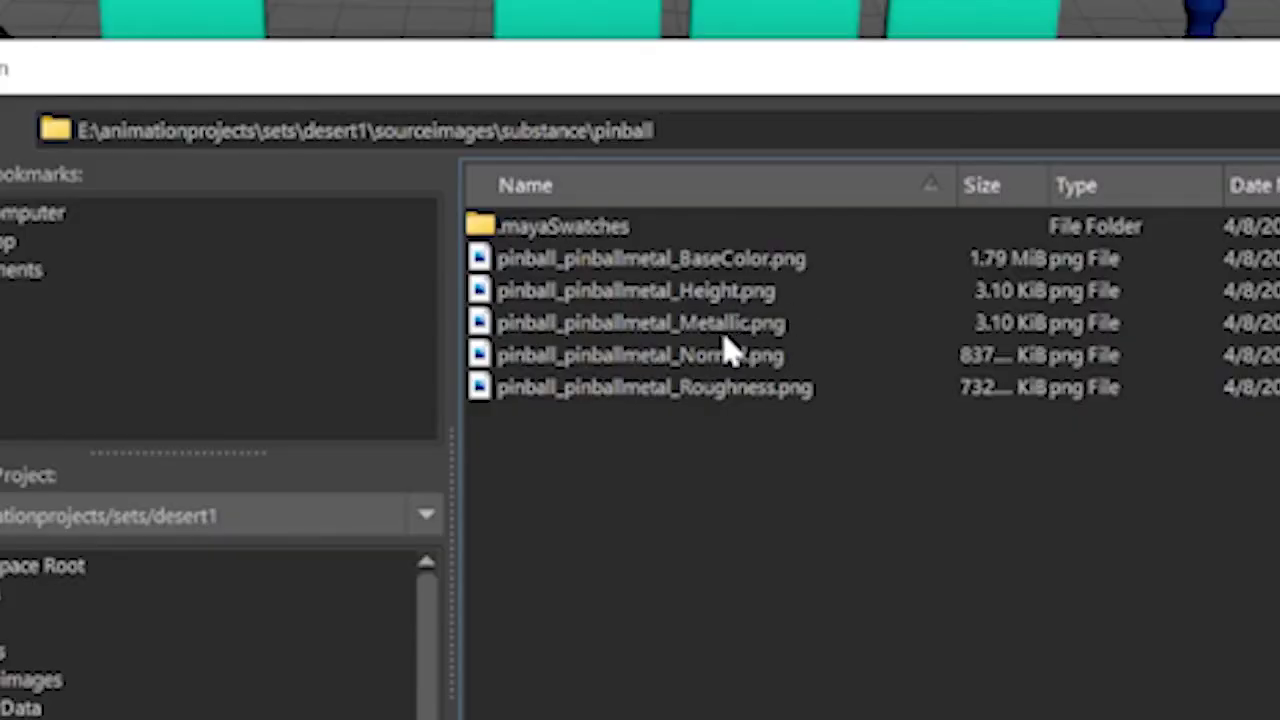
{"action": "left_click", "coordinate": [724, 388]}
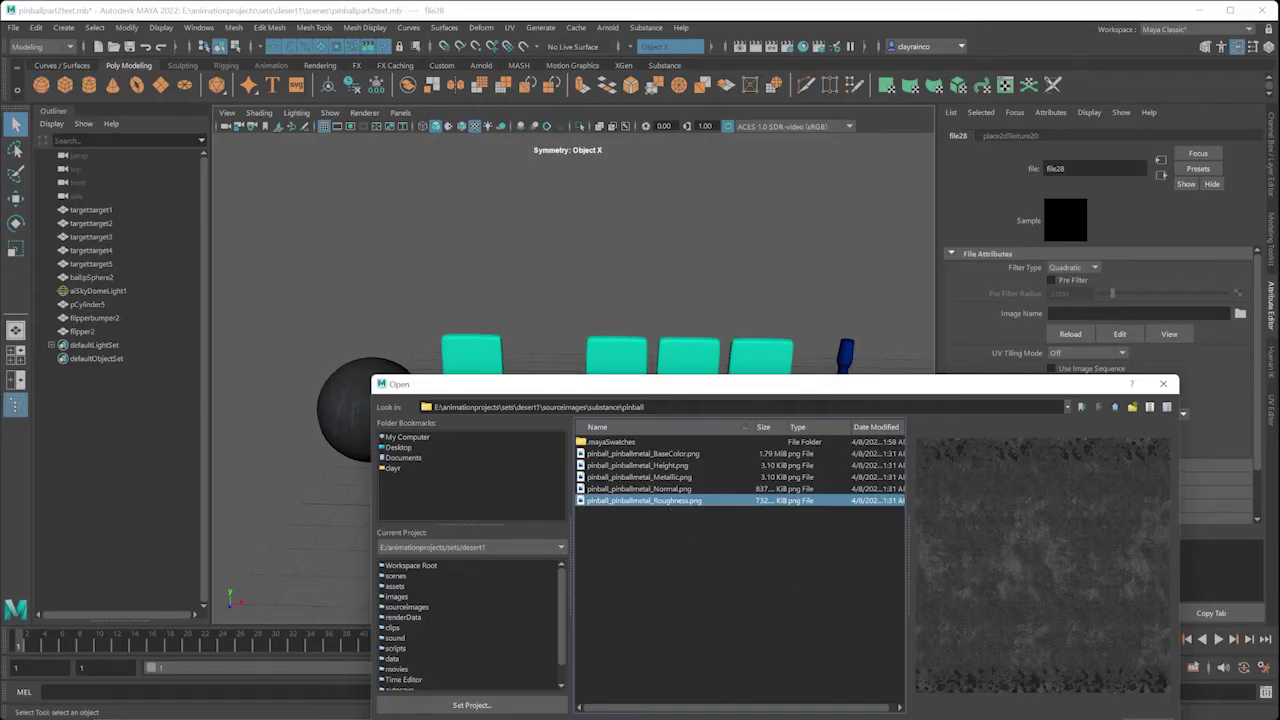
{"action": "key", "text": "Return"}
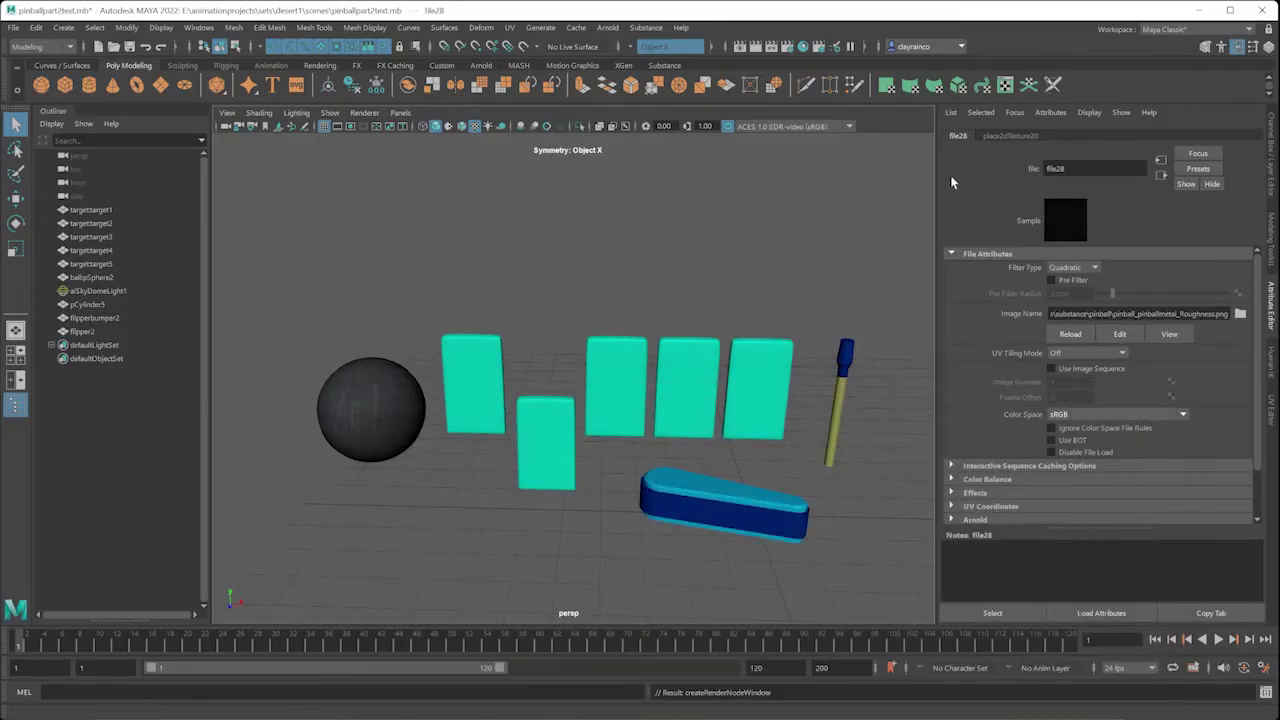
Connect a File texture to the Bump Mapping attribute in the ball material's Geometry settings
{"action": "left_click", "coordinate": [402, 400]}
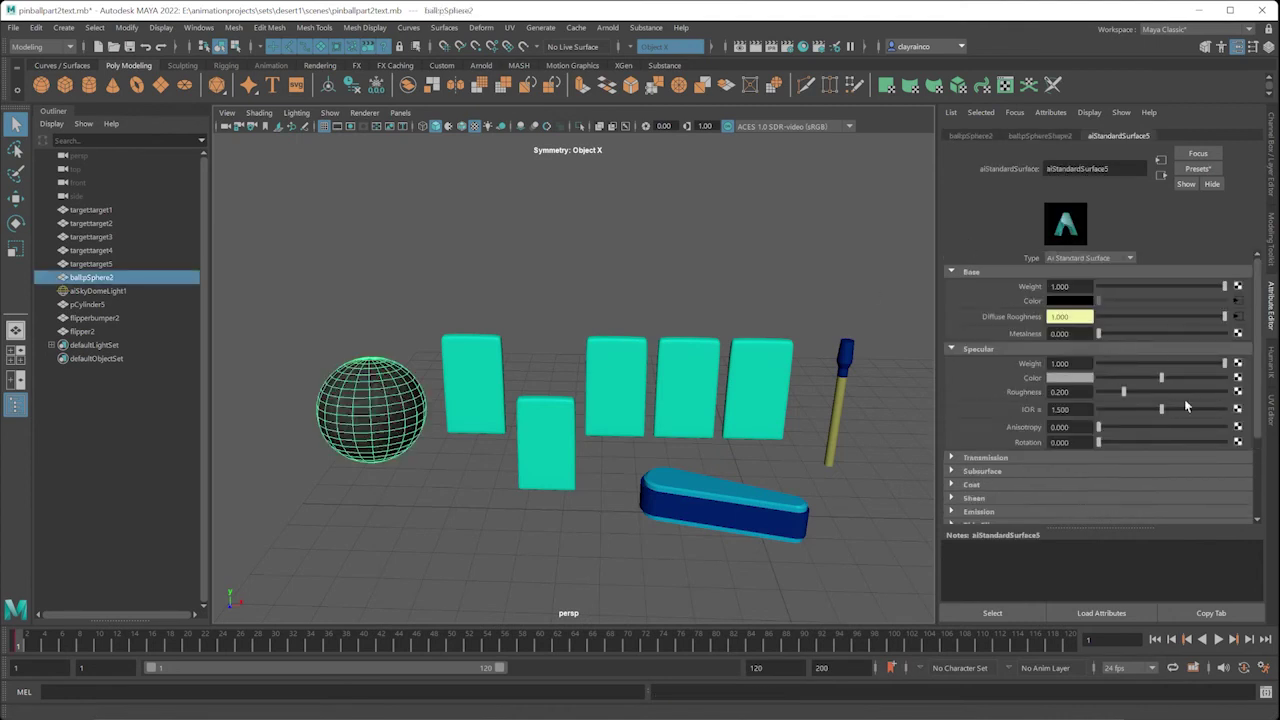
{"action": "scroll", "coordinate": [1180, 400], "scroll_direction": "down", "scroll_amount": 2}
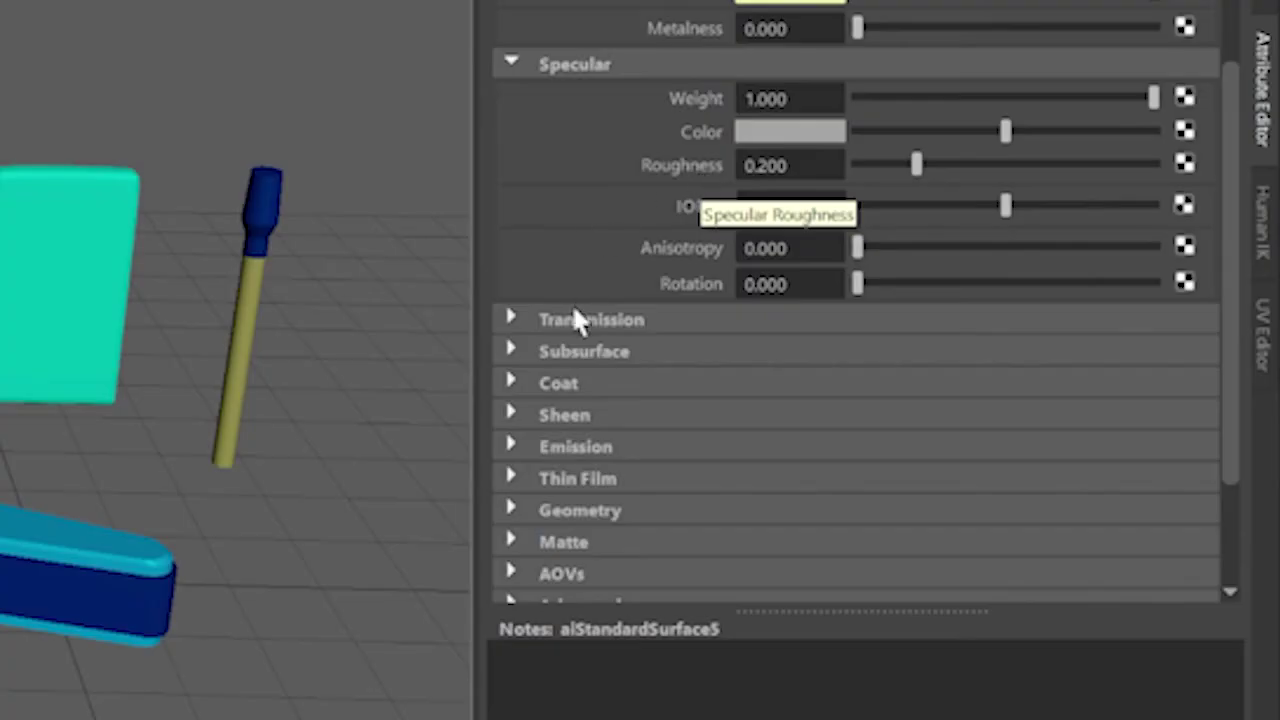
{"action": "scroll", "coordinate": [575, 318], "scroll_direction": "down", "scroll_amount": 3}
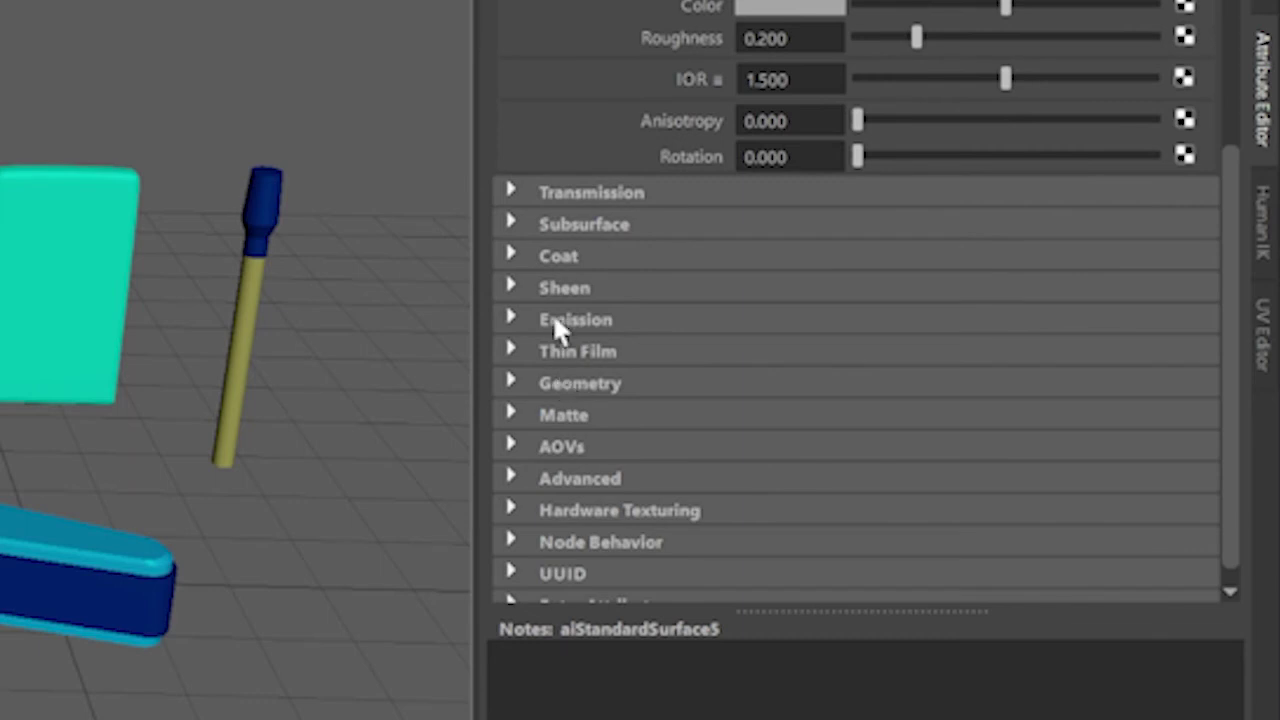
{"action": "left_click", "coordinate": [512, 383]}
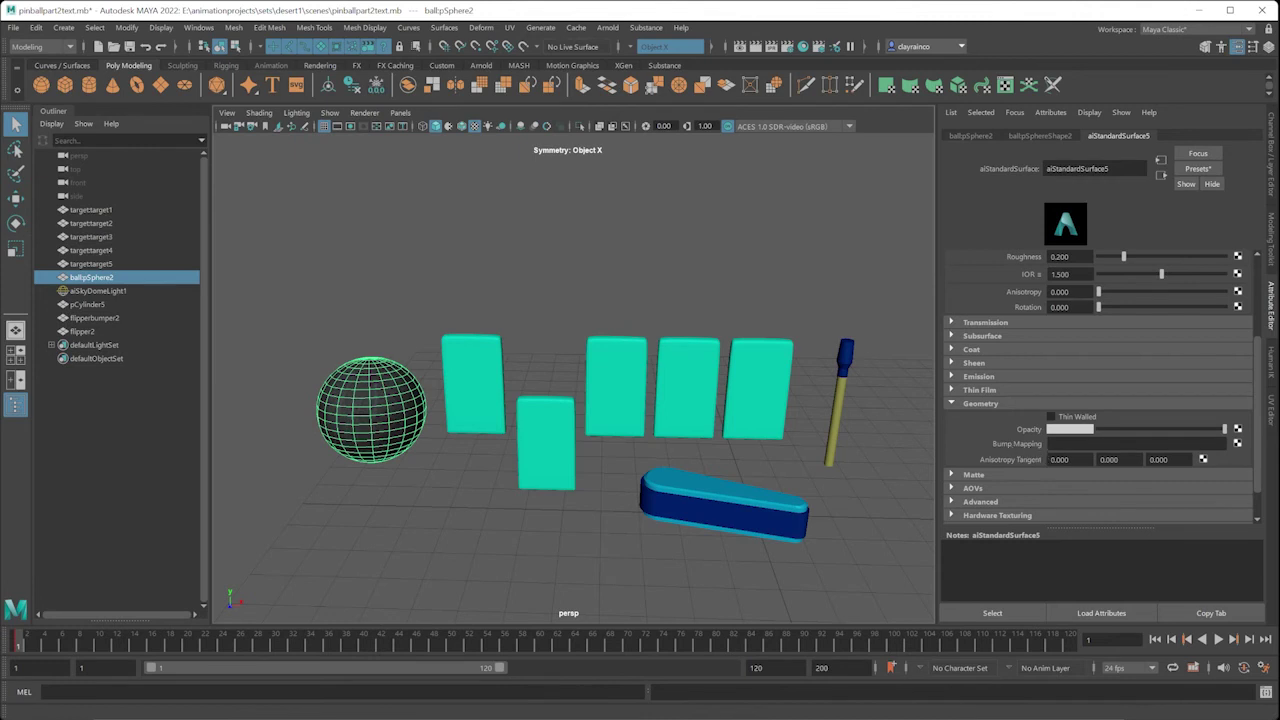
{"action": "left_click", "coordinate": [1238, 444]}
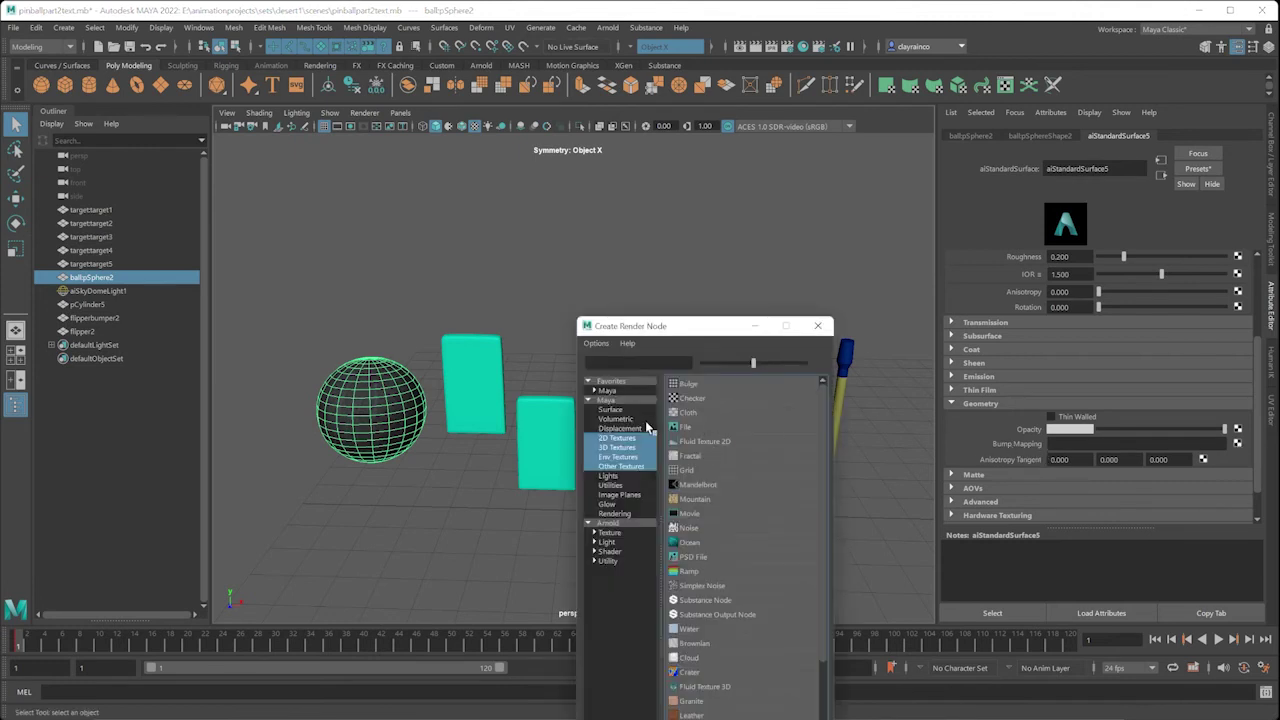
{"action": "left_click", "coordinate": [687, 428]}
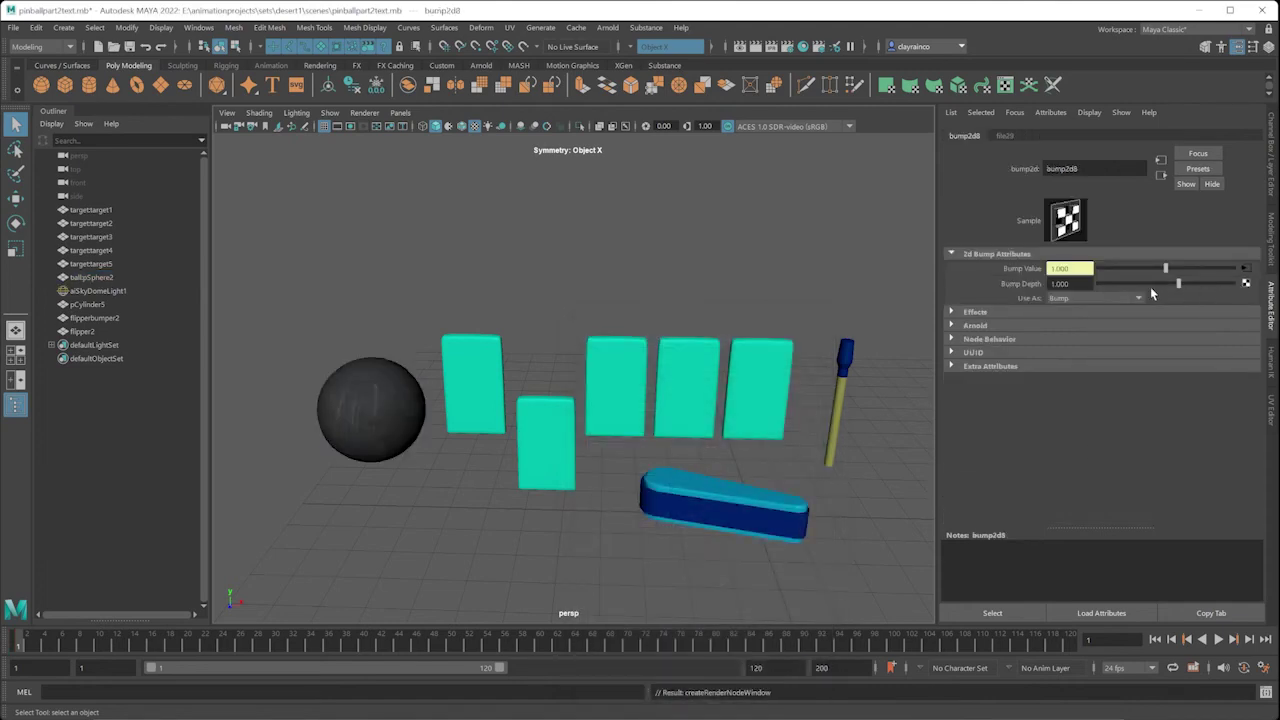
Connect a File texture to the bump node's Bump Depth and load pinball_pinballmetal_Normal.png into it
{"action": "left_click", "coordinate": [1245, 283]}
{"action": "left_click", "coordinate": [690, 428]}
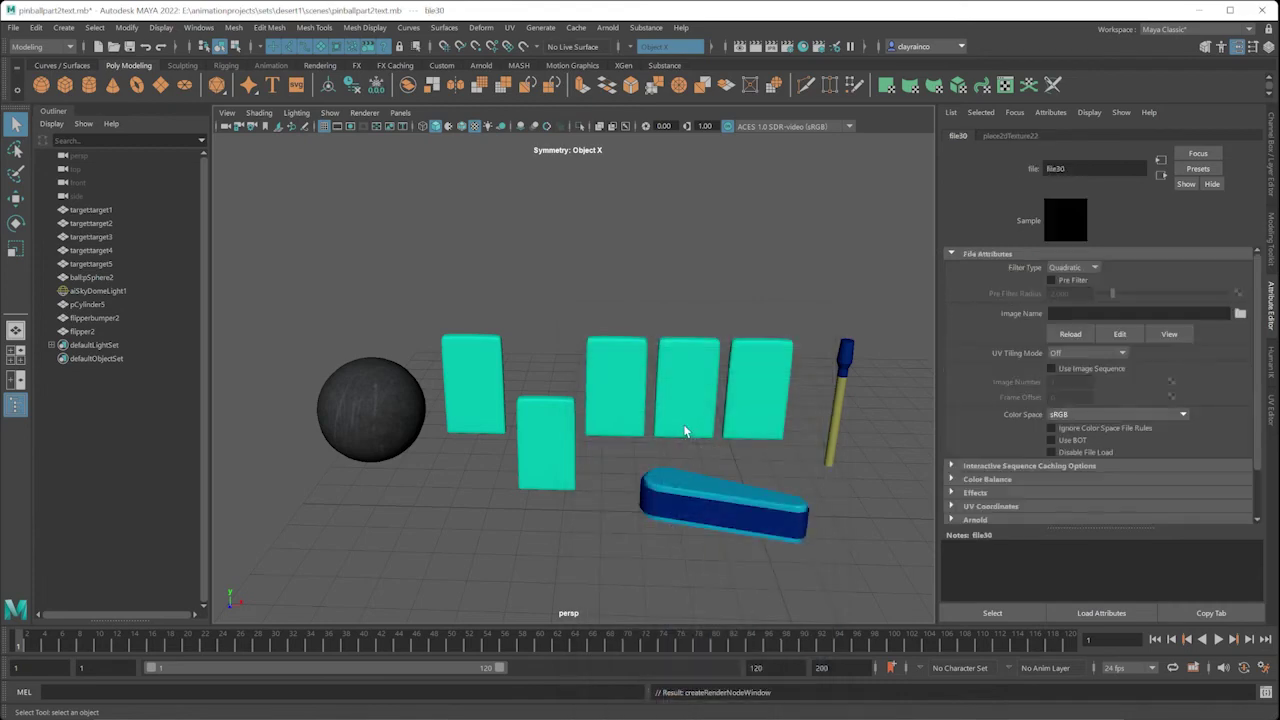
{"action": "left_click", "coordinate": [1240, 313]}
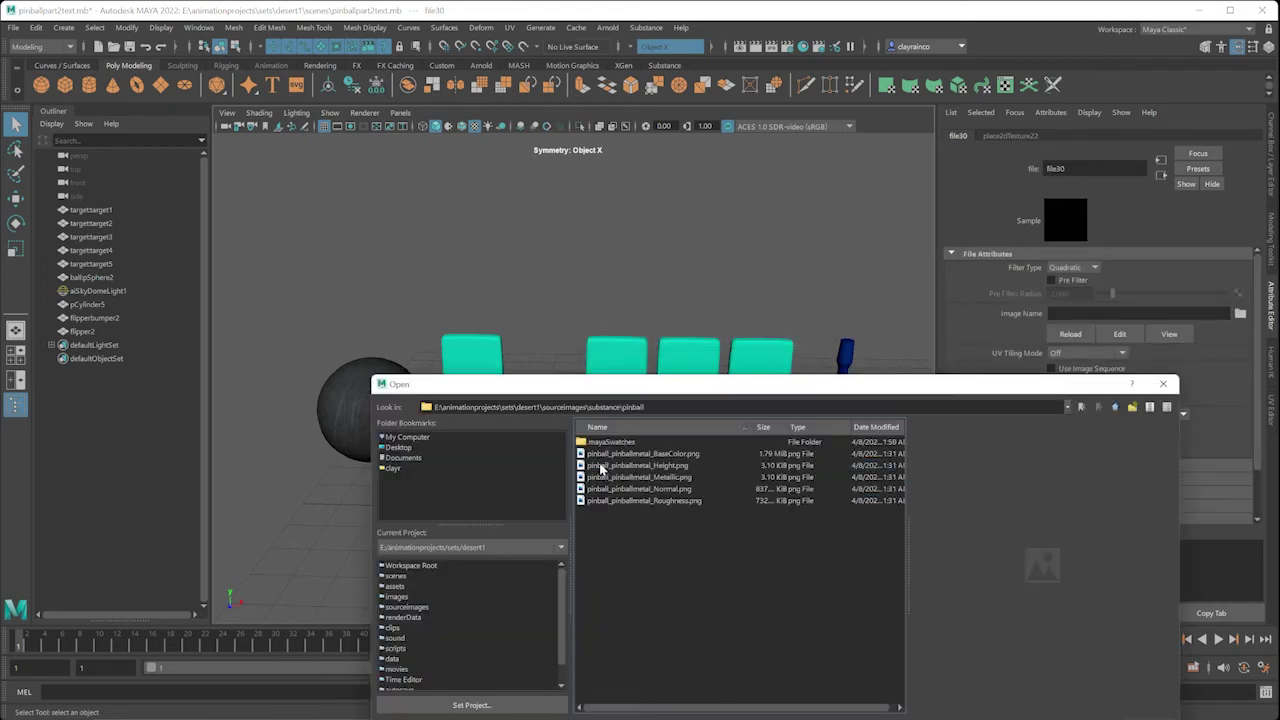
{"action": "double_click", "coordinate": [672, 489]}
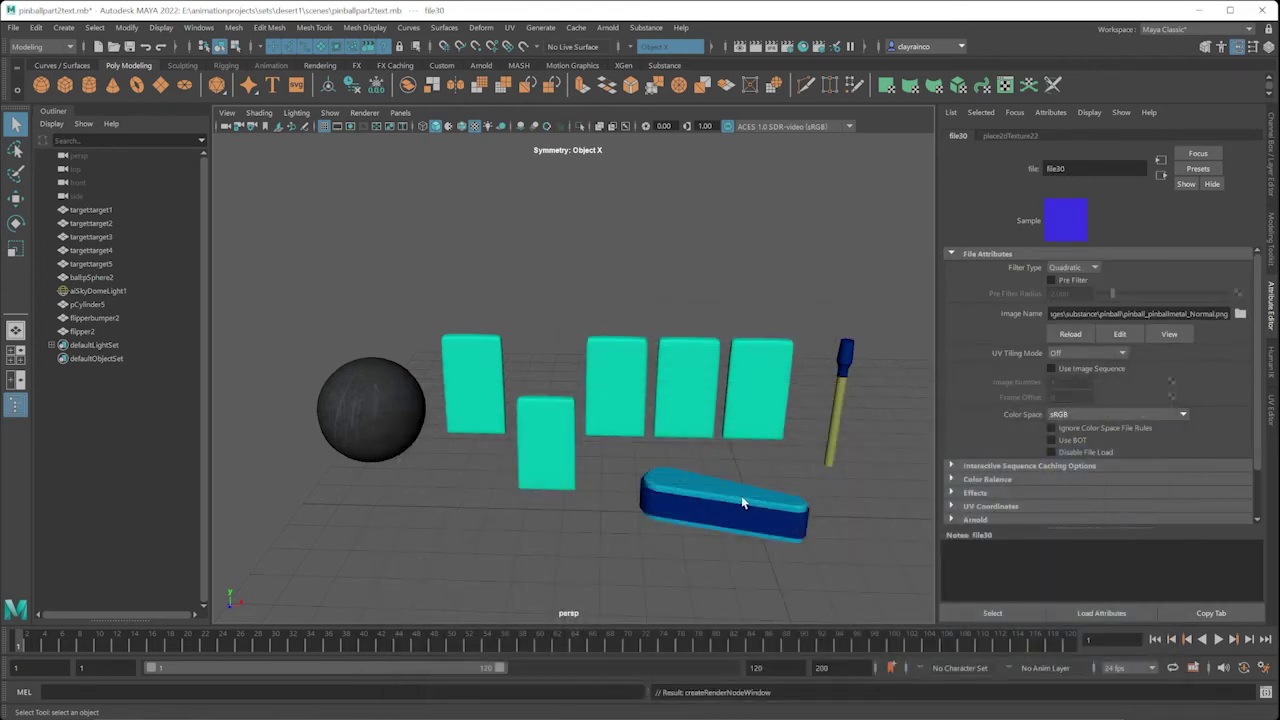
Review the available Substance plugin commands and display the plugin's set of tools
{"action": "left_click_drag", "start_coordinate": [760, 510], "coordinate": [448, 357], "text": "alt"}
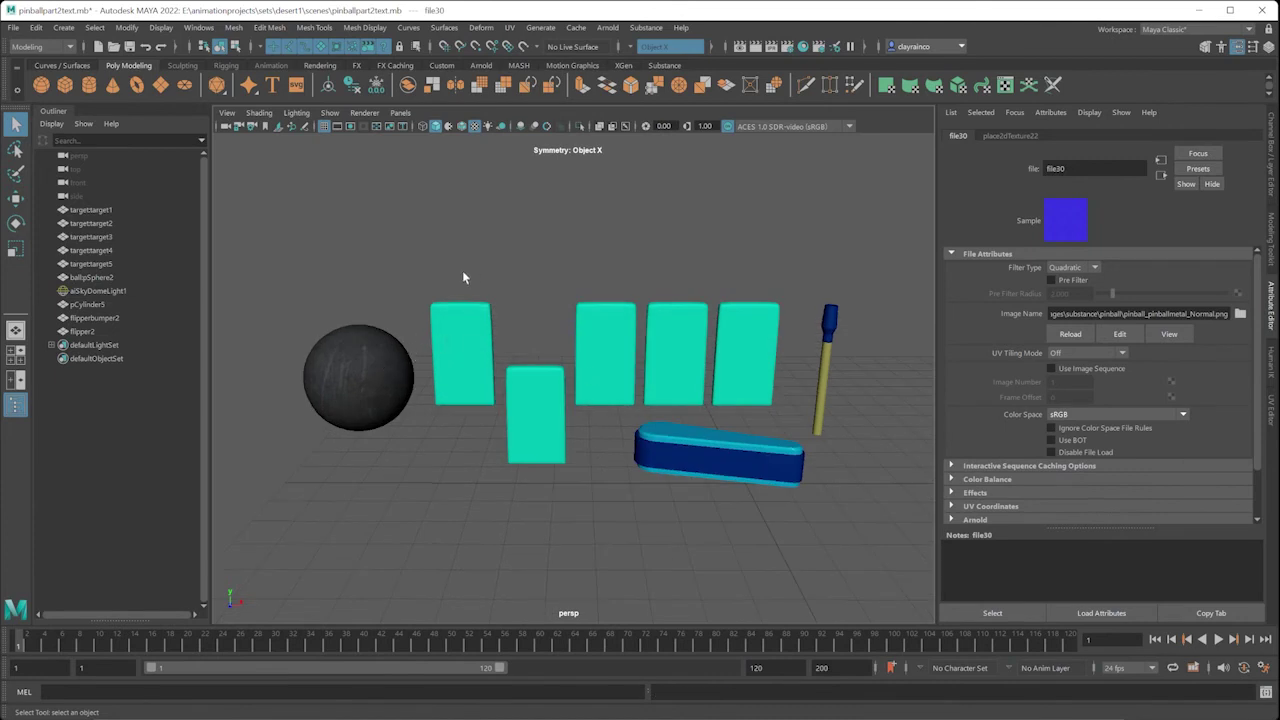
{"action": "left_click", "coordinate": [645, 27]}
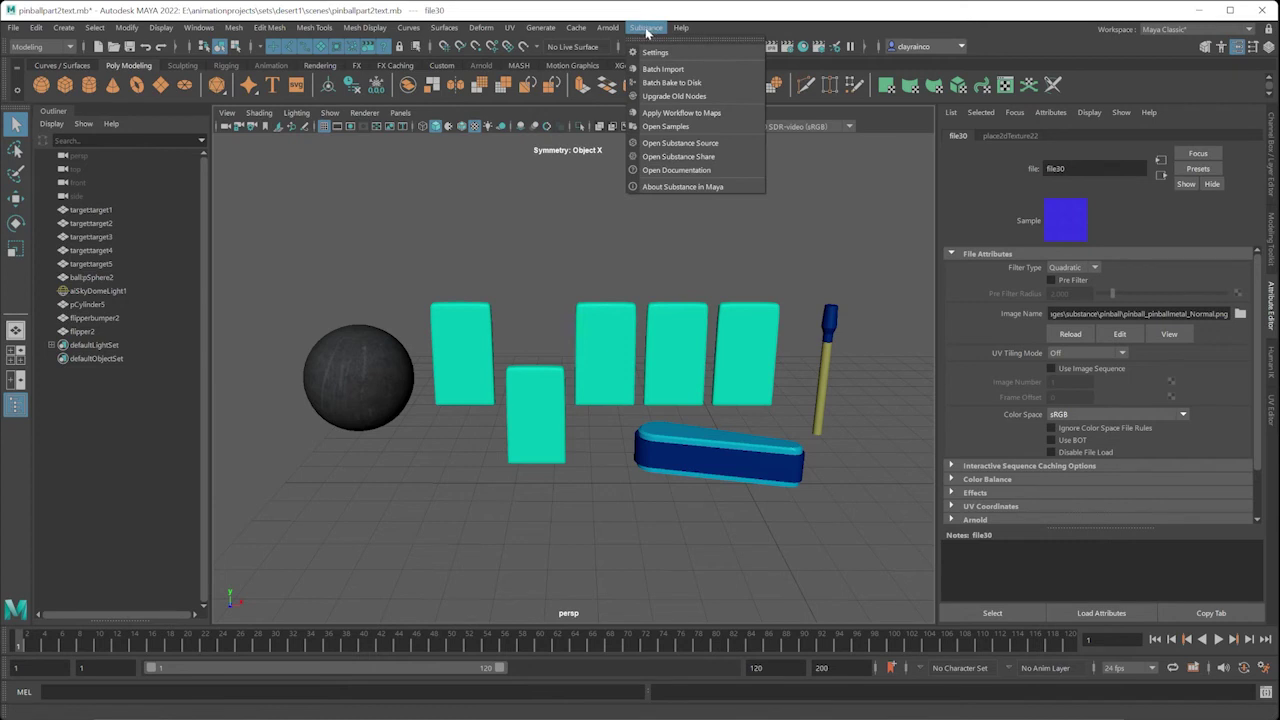
{"action": "left_click", "coordinate": [645, 27]}
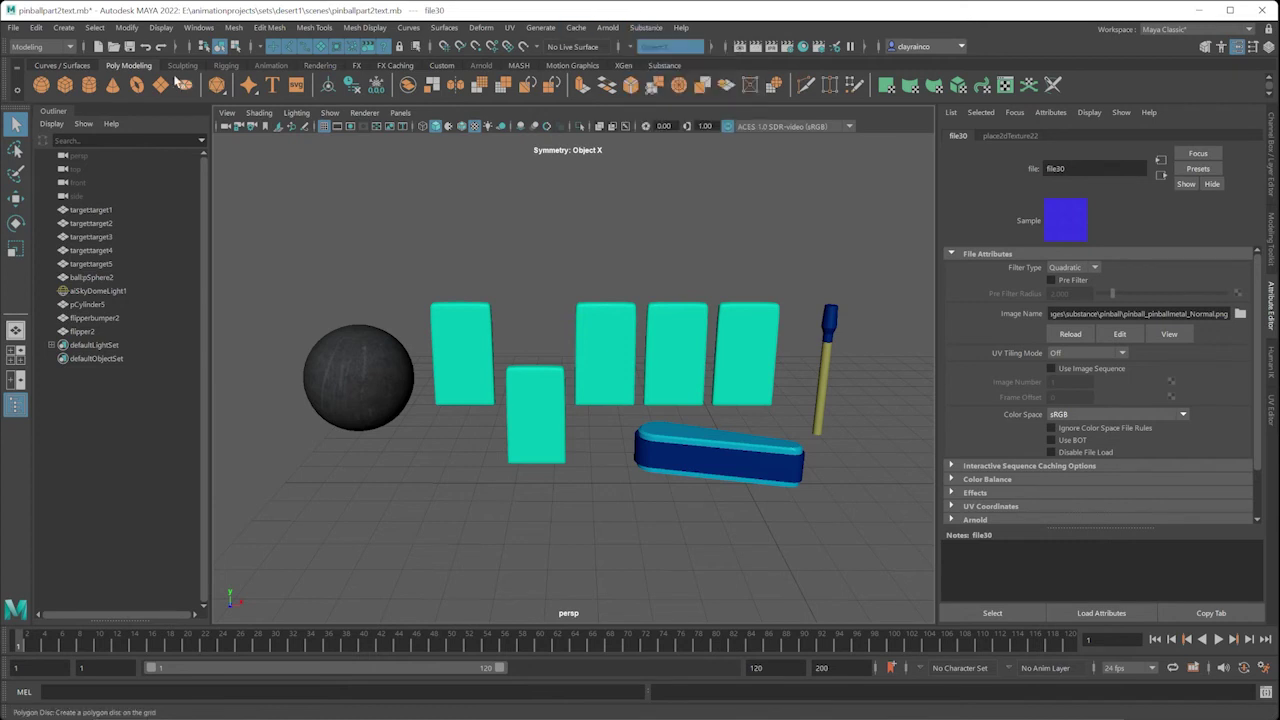
{"action": "left_click", "coordinate": [663, 66]}
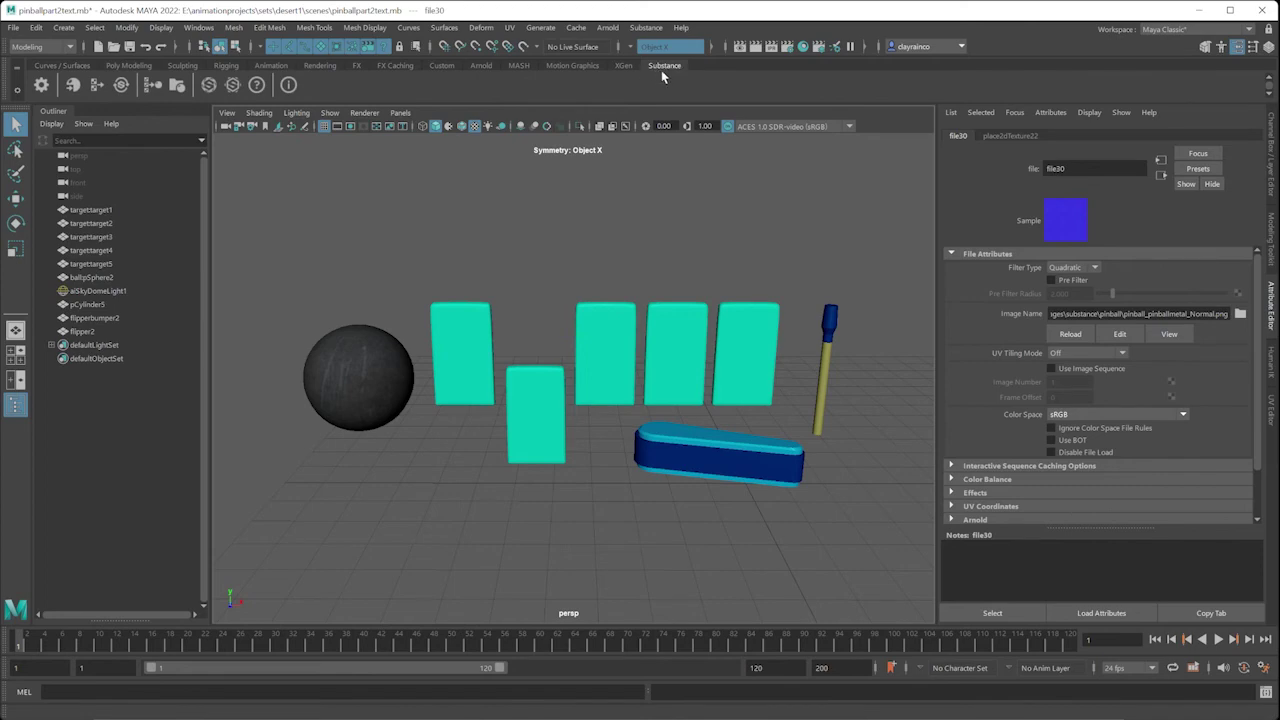
Check in the Plug-in Manager whether the Substance plug-ins are loaded, filtering the list by "sub"
{"action": "left_click", "coordinate": [198, 27]}
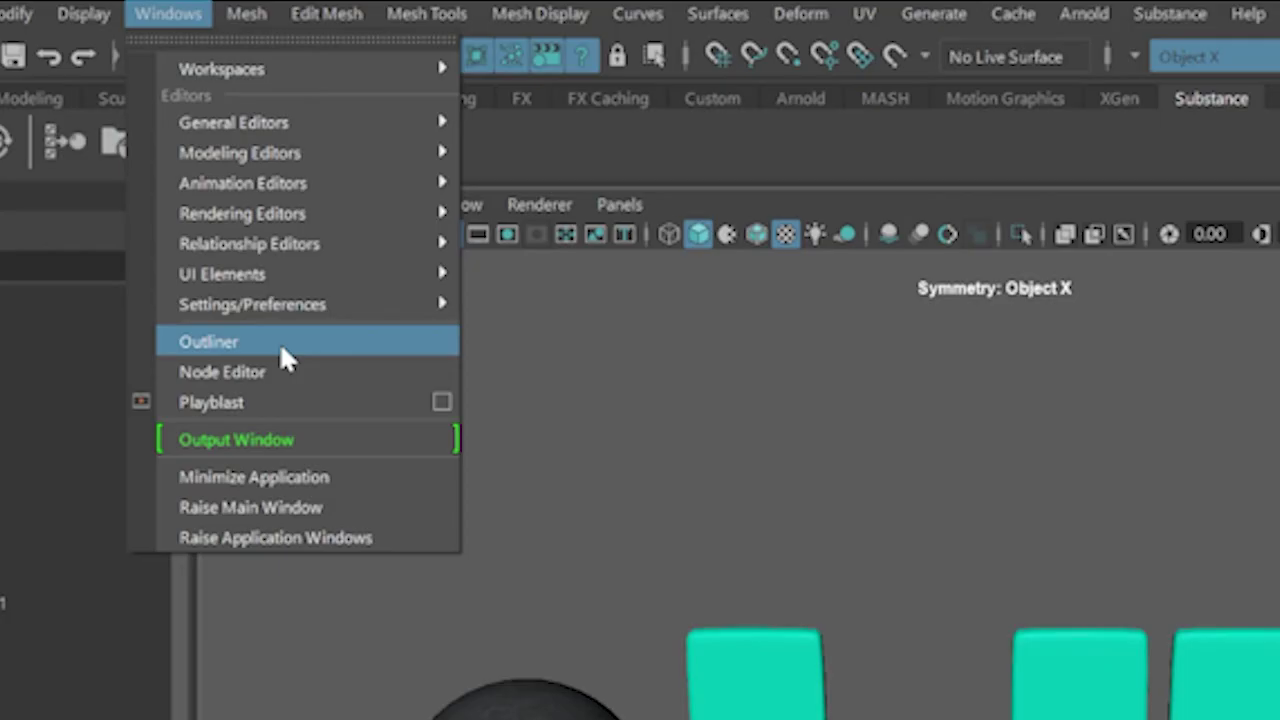
{"action": "mouse_move", "coordinate": [251, 159]}
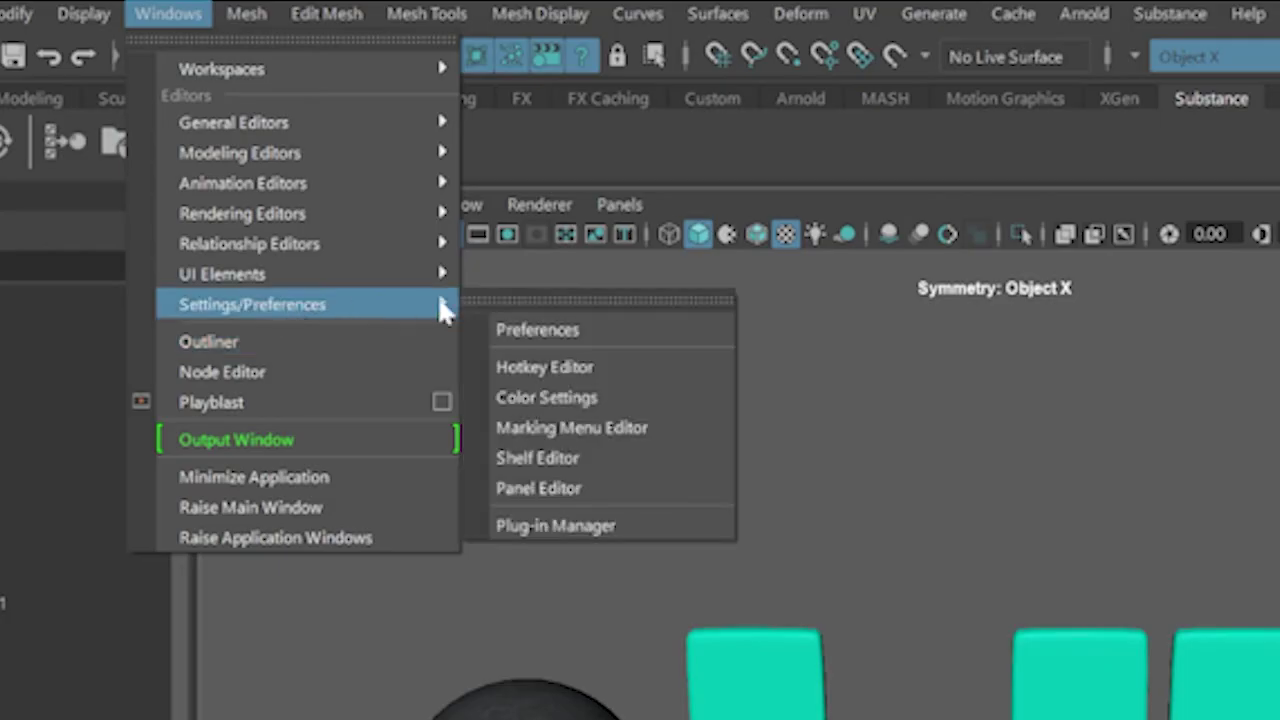
{"action": "left_click", "coordinate": [553, 525]}
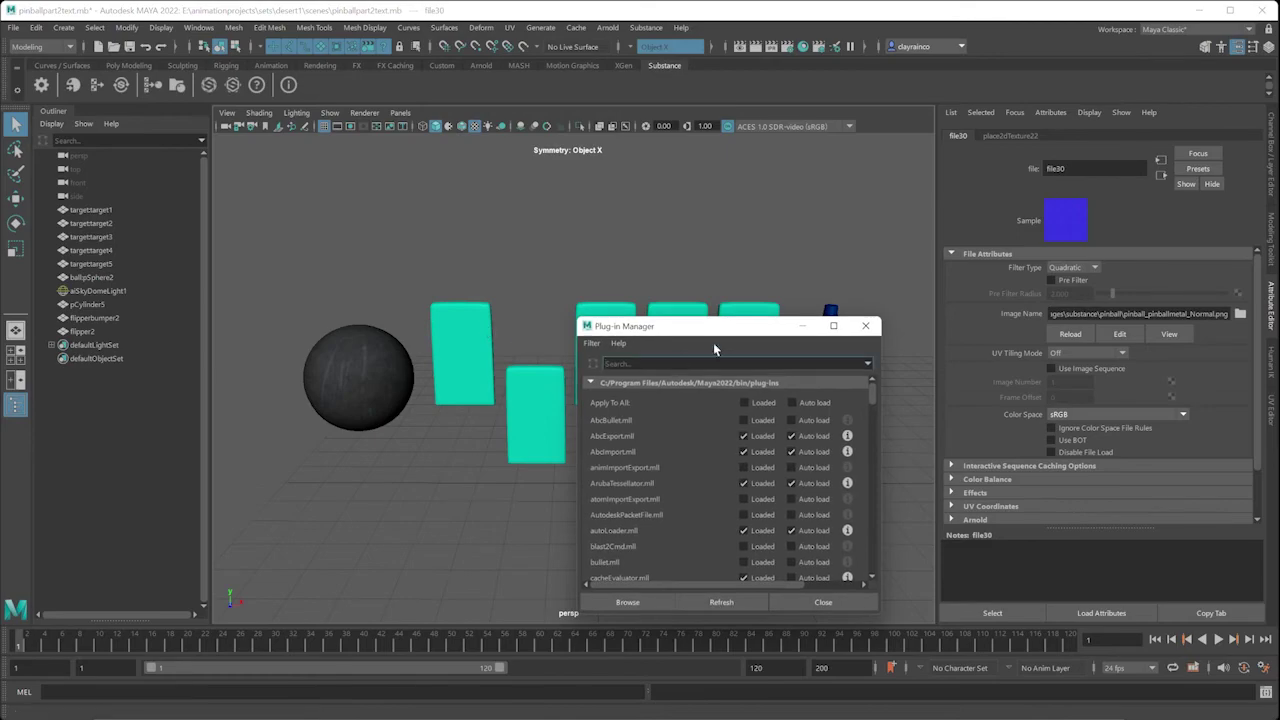
{"action": "type", "text": "sub"}
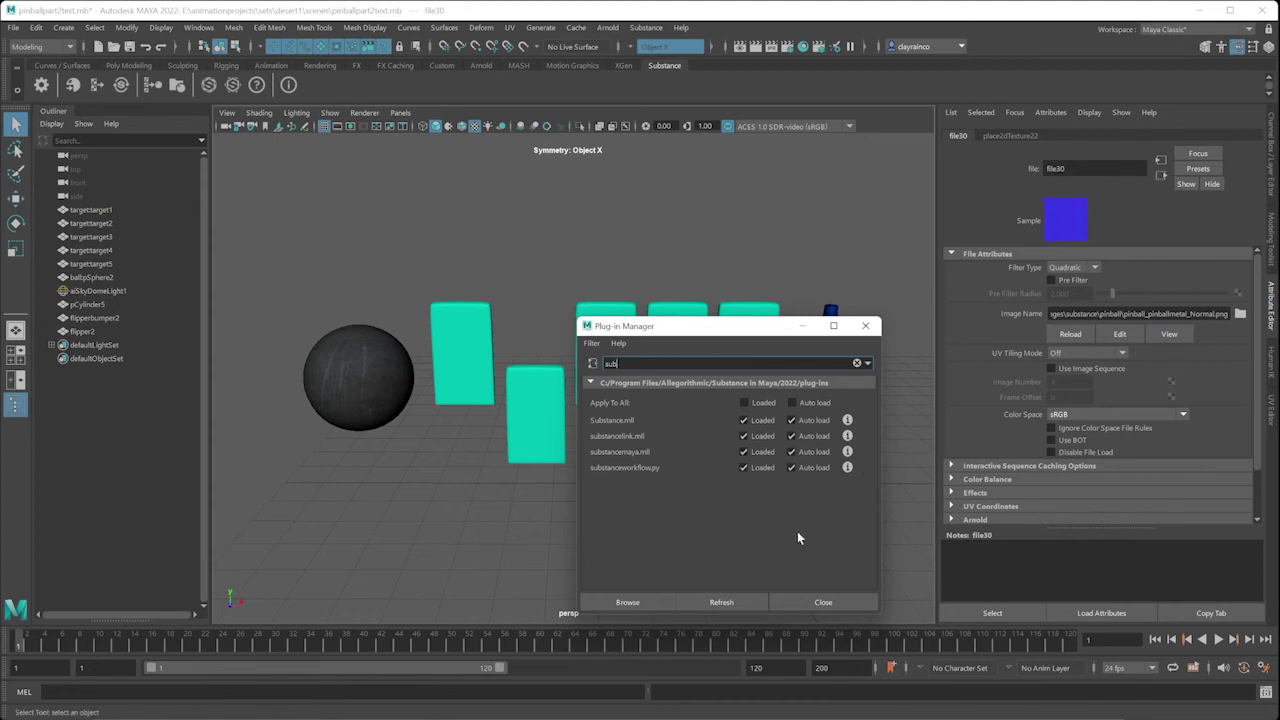
{"action": "left_click", "coordinate": [824, 602]}
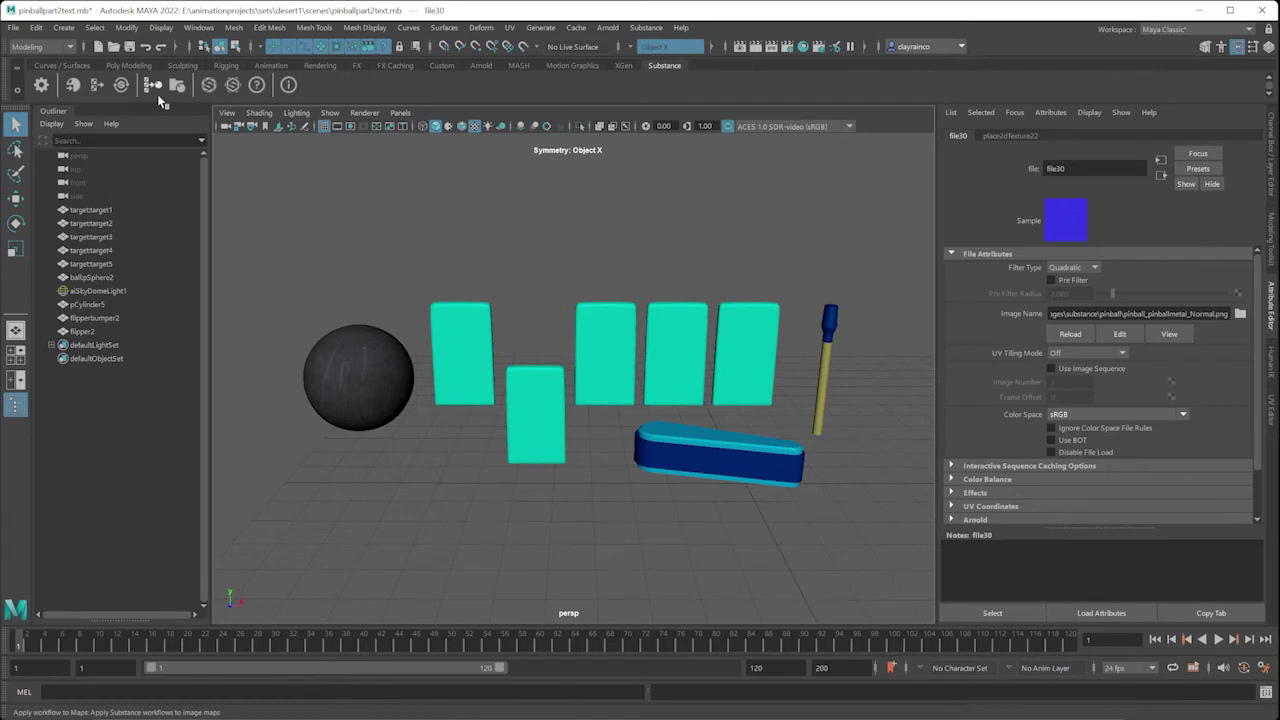
Open Apply Workflow to Maps from the Substance tools and set the workflow to Arnold
{"action": "left_click", "coordinate": [153, 88]}
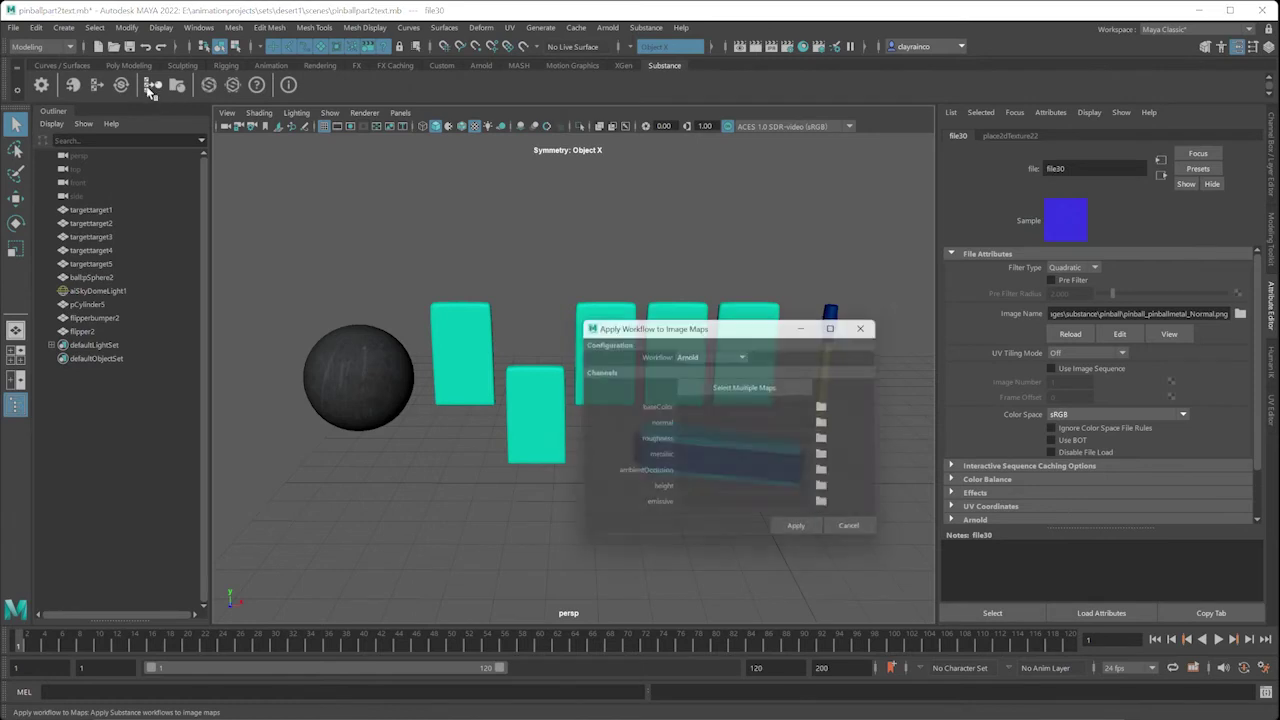
{"action": "left_click", "coordinate": [701, 358]}
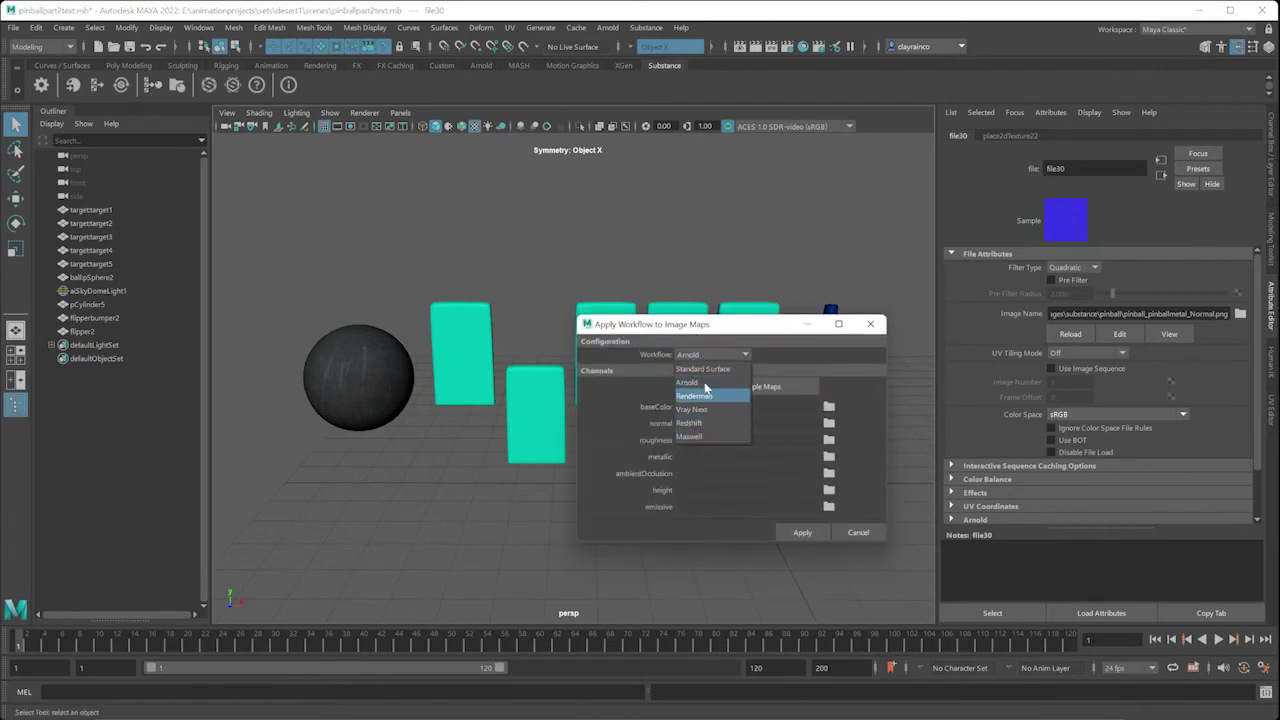
{"action": "left_click", "coordinate": [693, 386]}
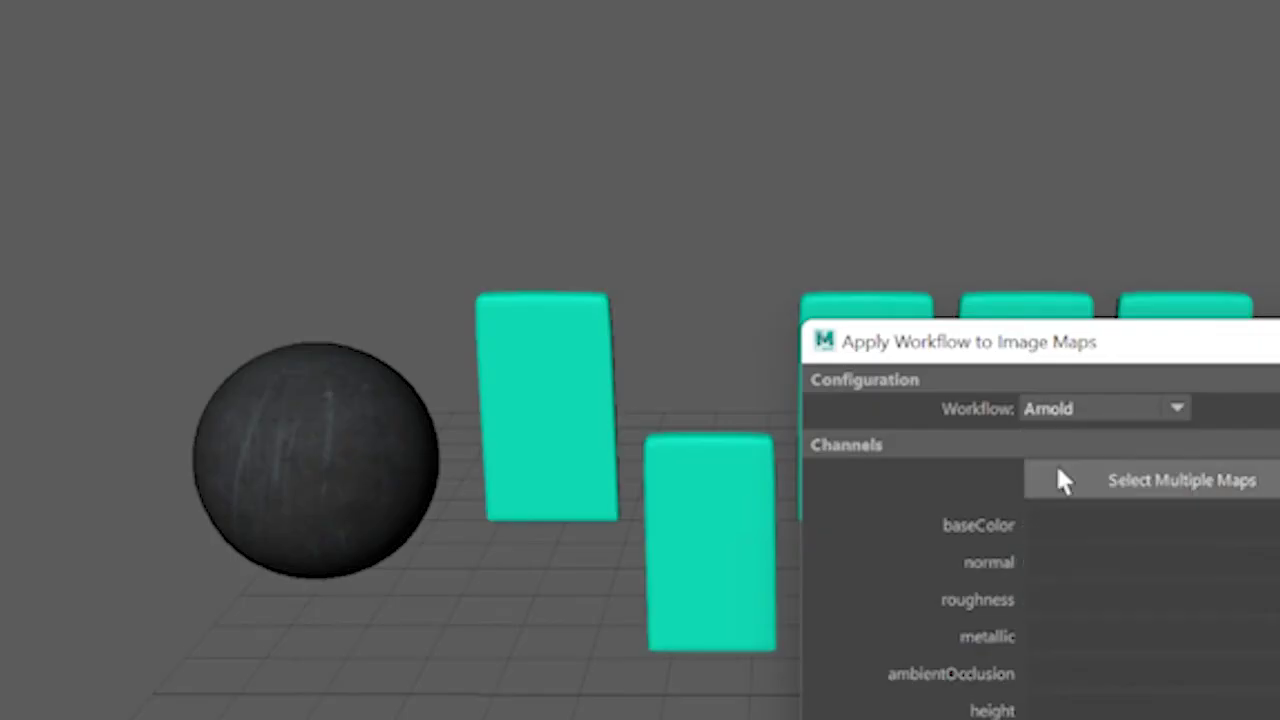
{"action": "left_click_drag", "start_coordinate": [691, 324], "coordinate": [410, 214]}
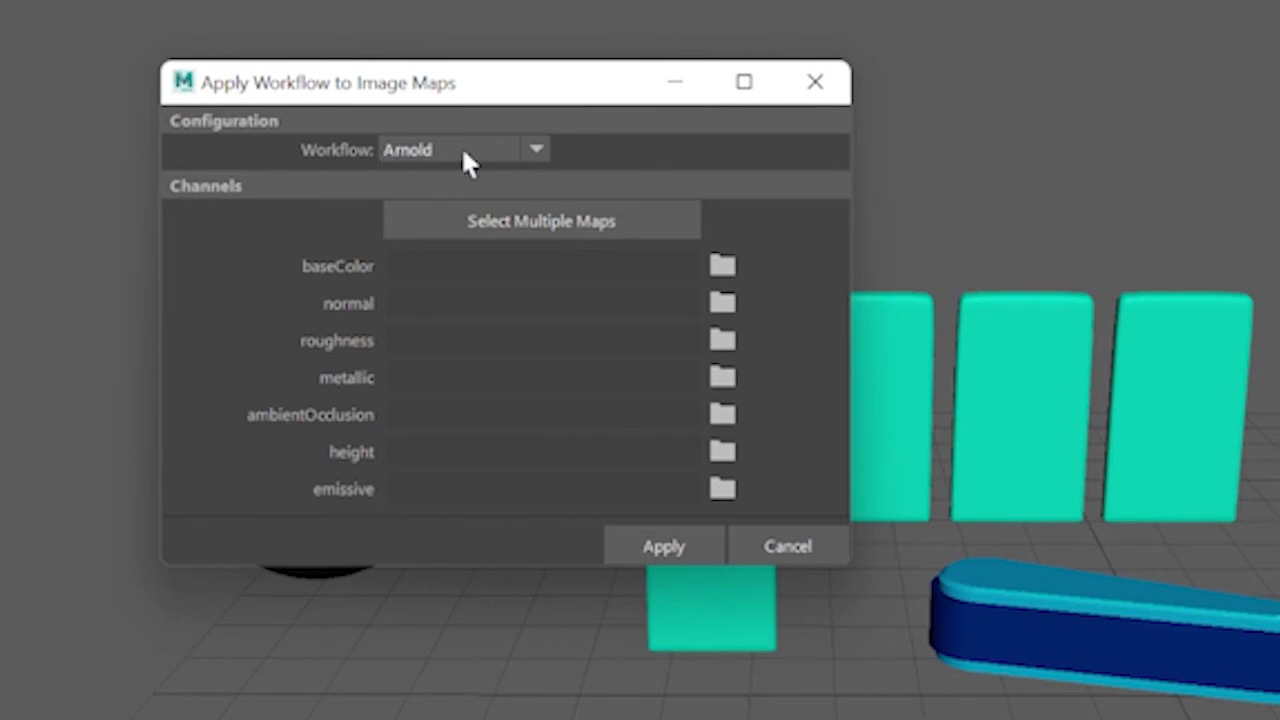
Load the targetplastic BaseColor, Roughness and Normal maps from the substance/target folder together and apply the Arnold workflow to them
{"action": "left_click", "coordinate": [547, 222]}
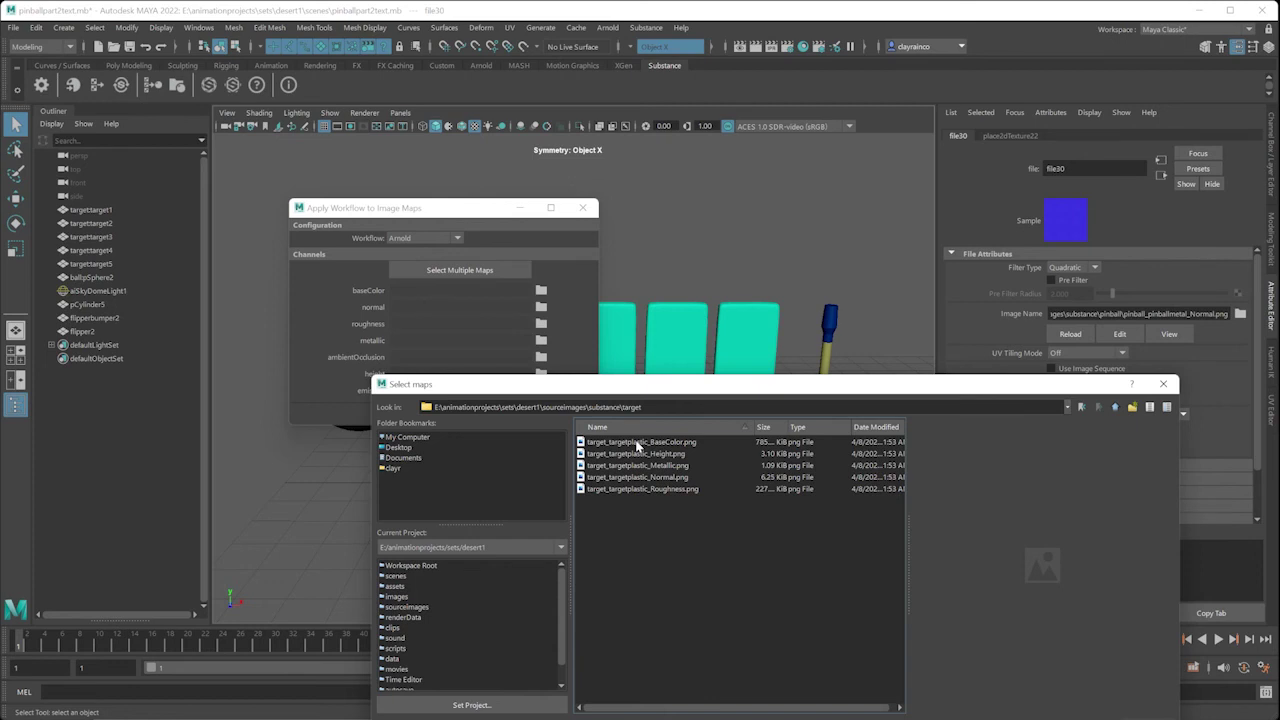
{"action": "left_click", "coordinate": [637, 444]}
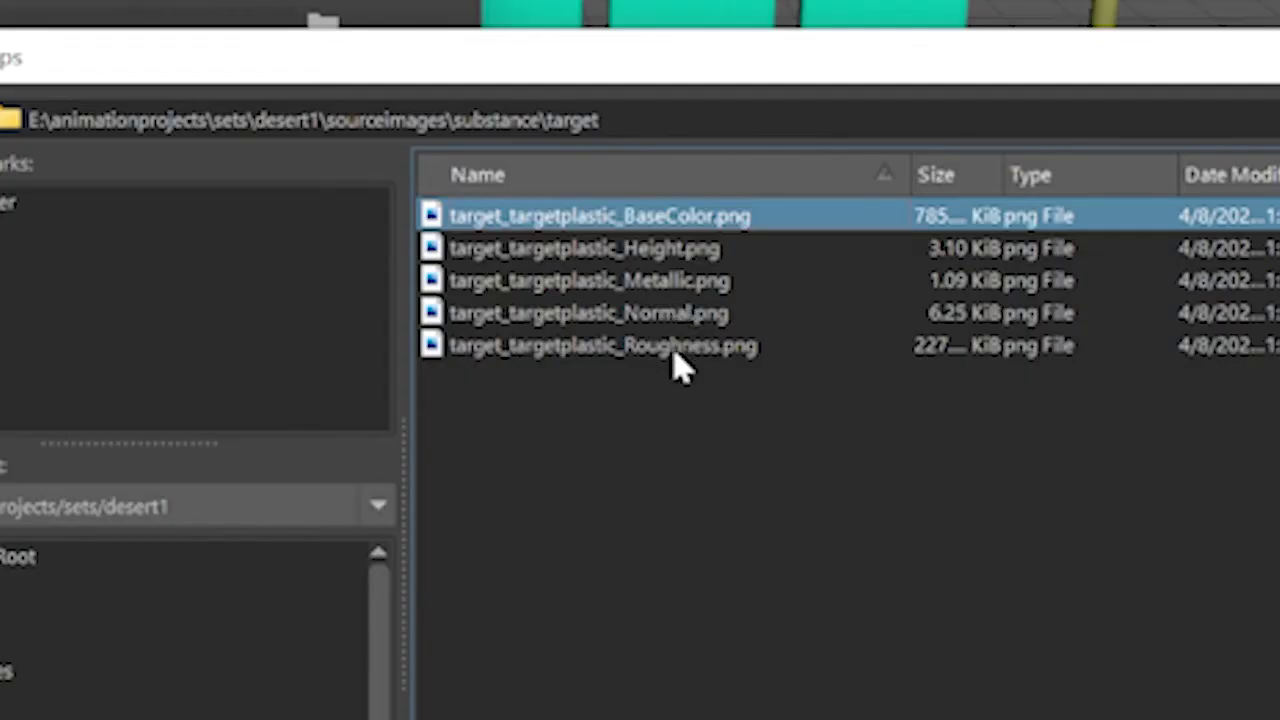
{"action": "left_click", "coordinate": [668, 490], "text": "ctrl"}
{"action": "left_click", "coordinate": [671, 314], "text": "ctrl"}
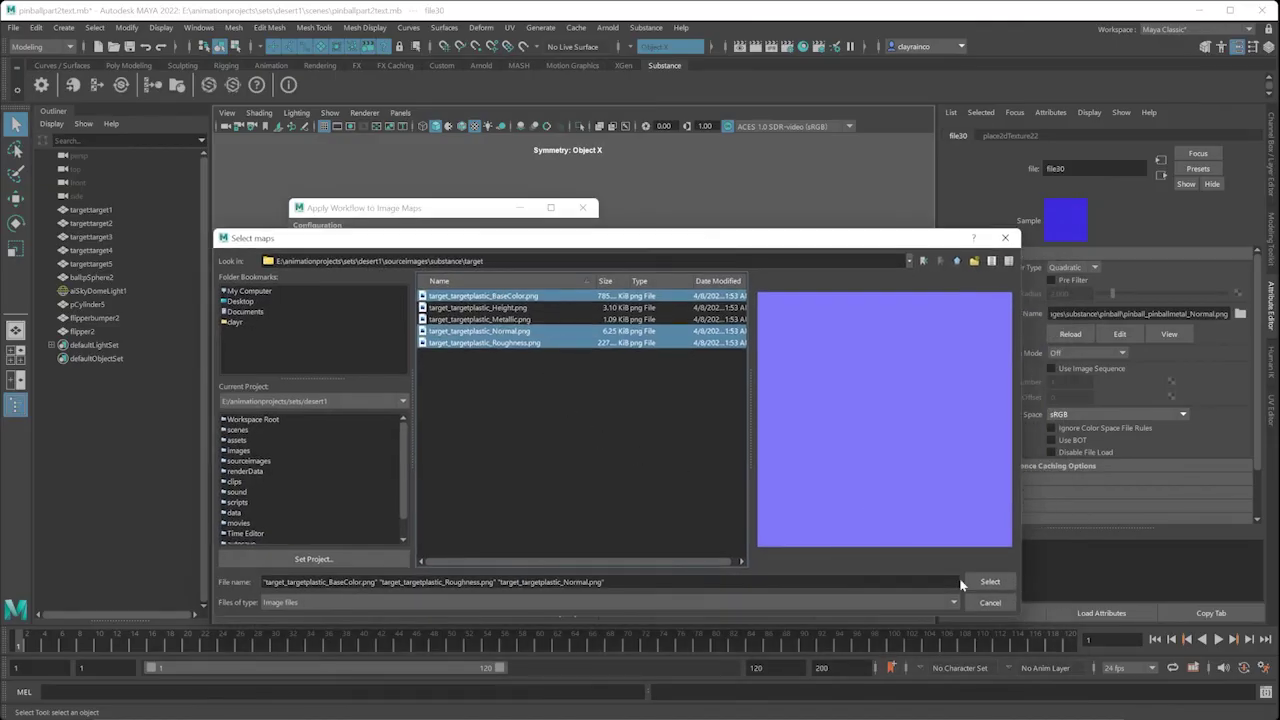
{"action": "left_click", "coordinate": [989, 582]}
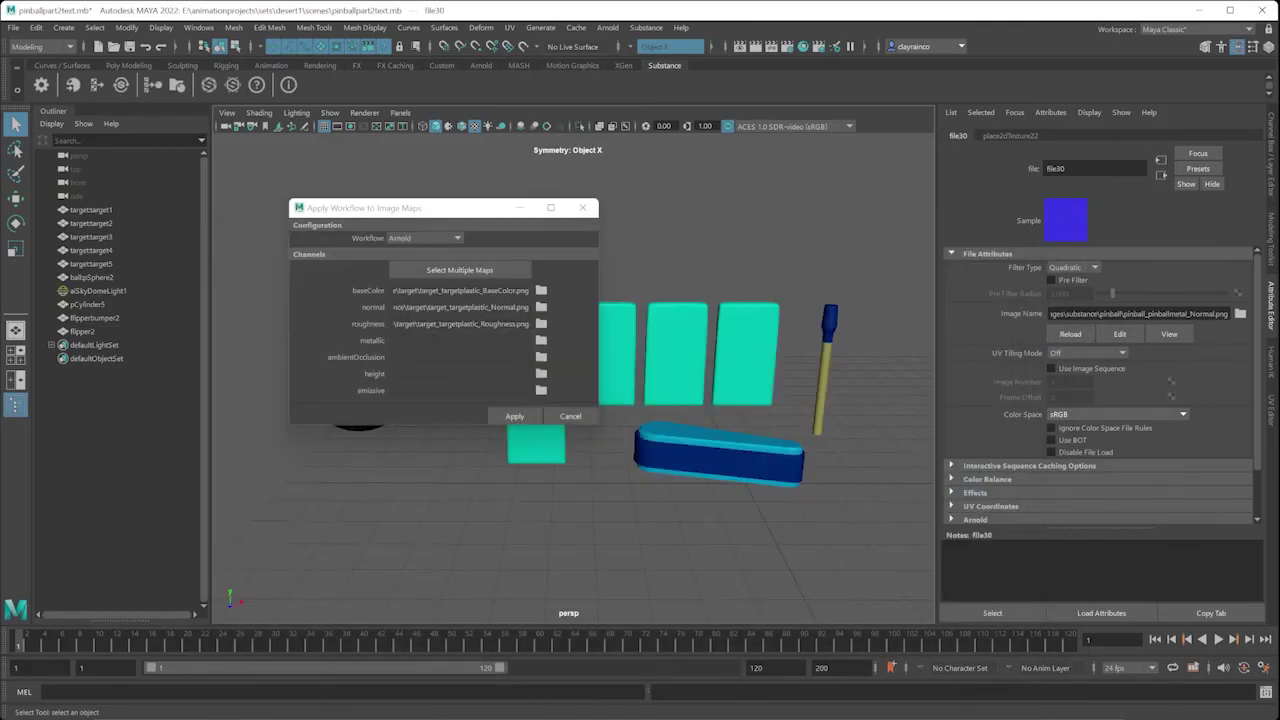
{"action": "left_click", "coordinate": [512, 416]}
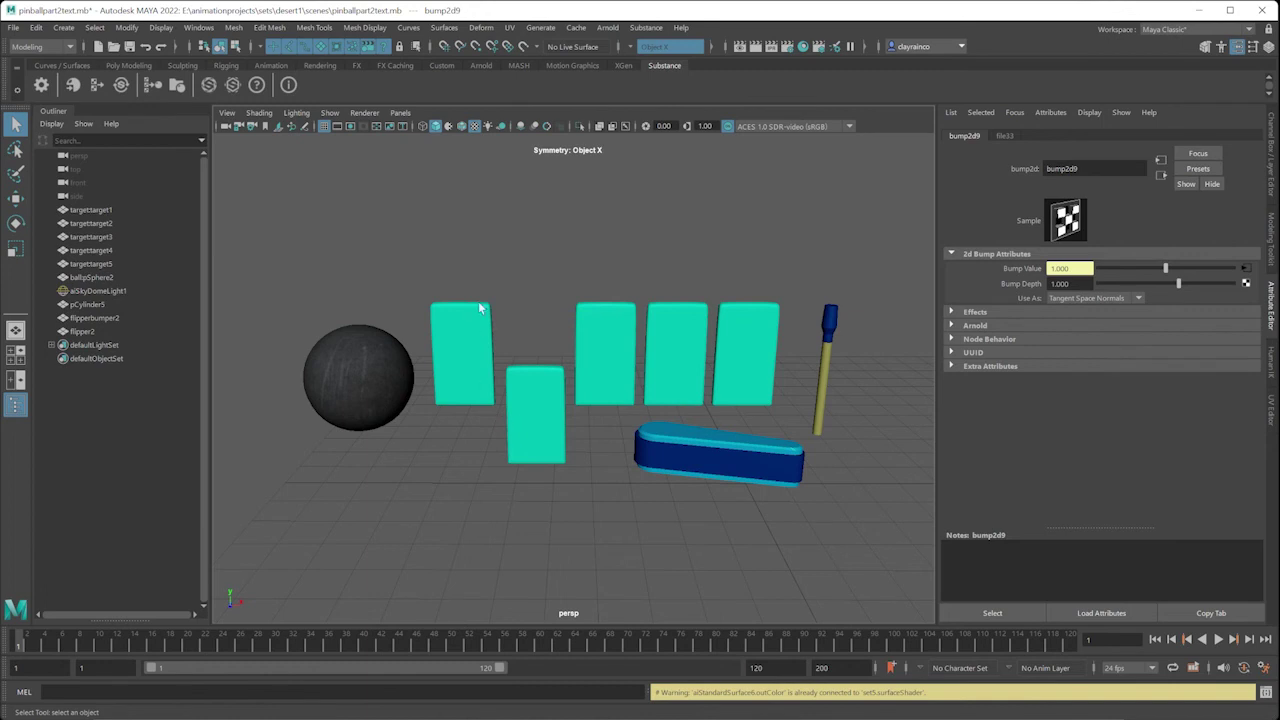
Assign the existing material aiStandardSurface6 to all five target pieces
{"action": "left_click", "coordinate": [479, 309]}
{"action": "middle_click_drag", "start_coordinate": [488, 322], "coordinate": [482, 233], "text": "alt"}
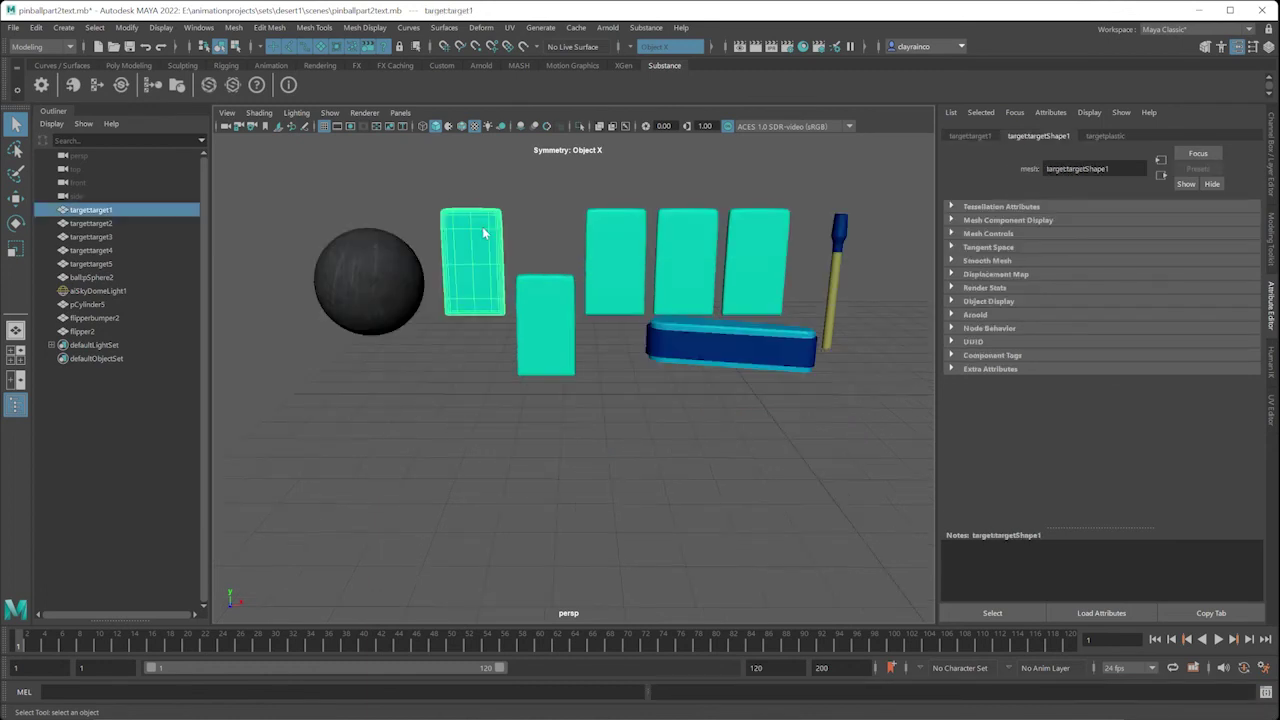
{"action": "right_click", "coordinate": [483, 233]}
{"action": "left_click_drag", "start_coordinate": [443, 173], "coordinate": [791, 299]}
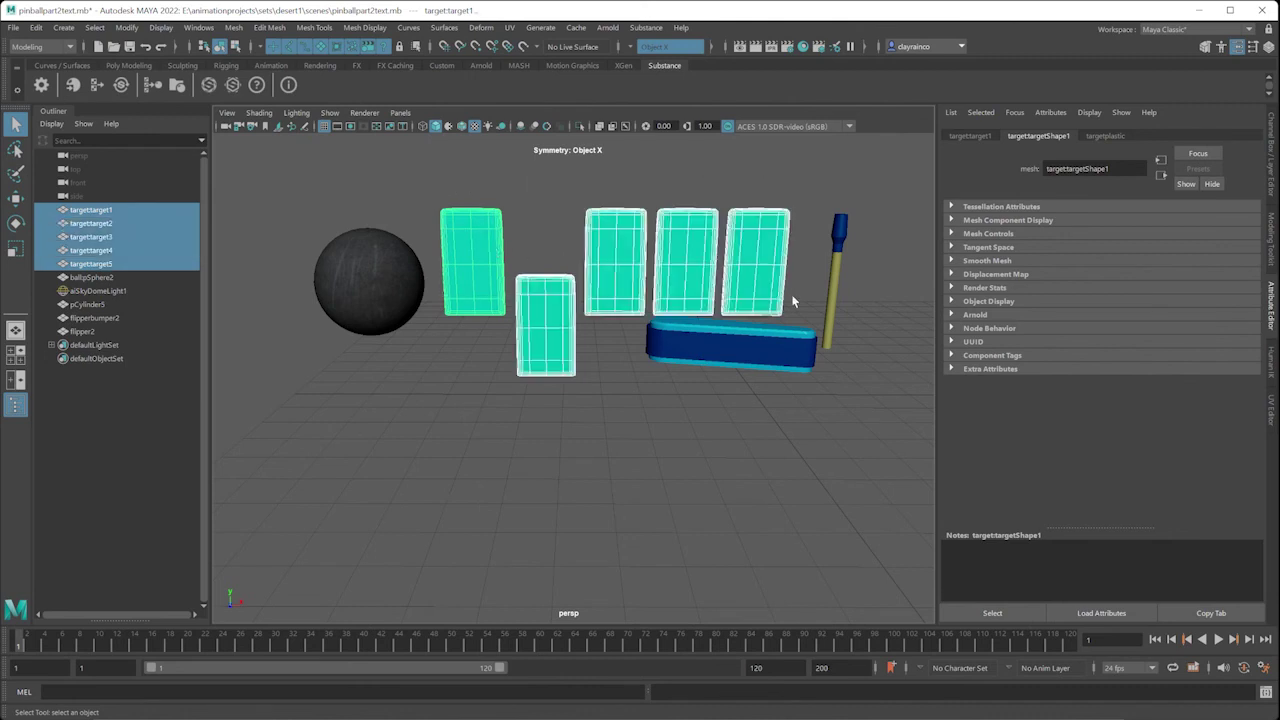
{"action": "right_click", "coordinate": [487, 234]}
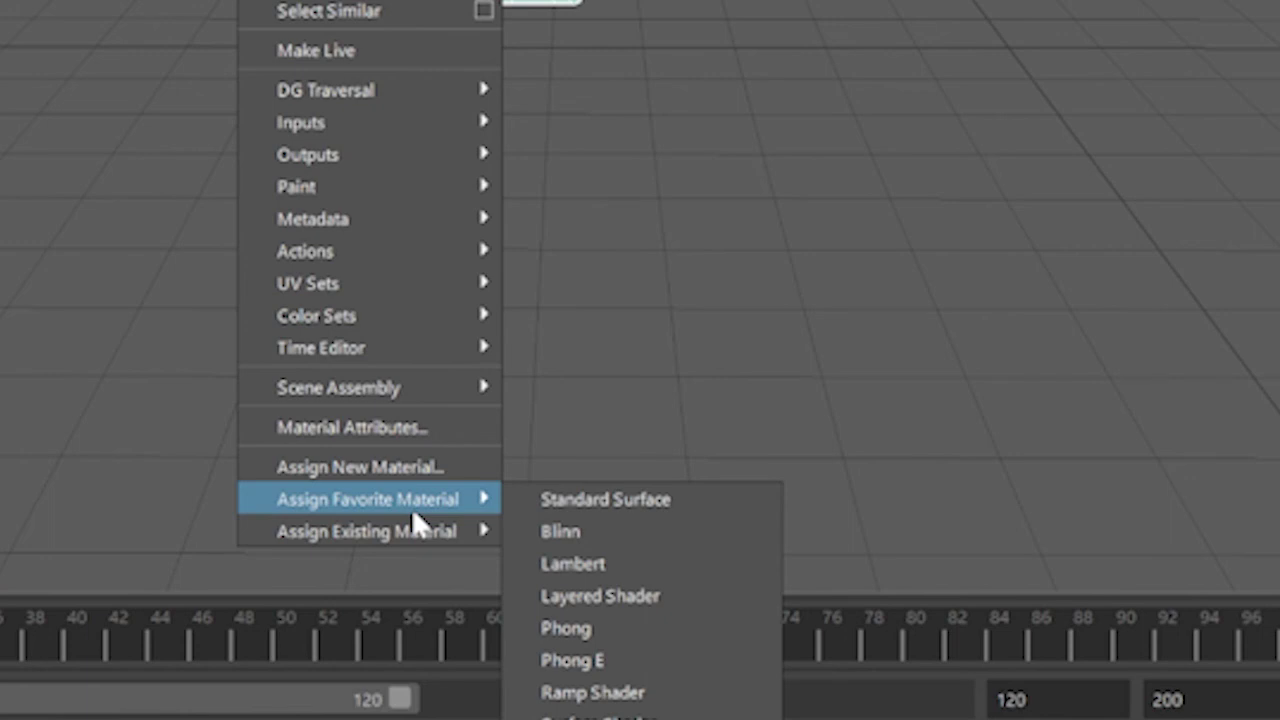
{"action": "mouse_move", "coordinate": [508, 593]}
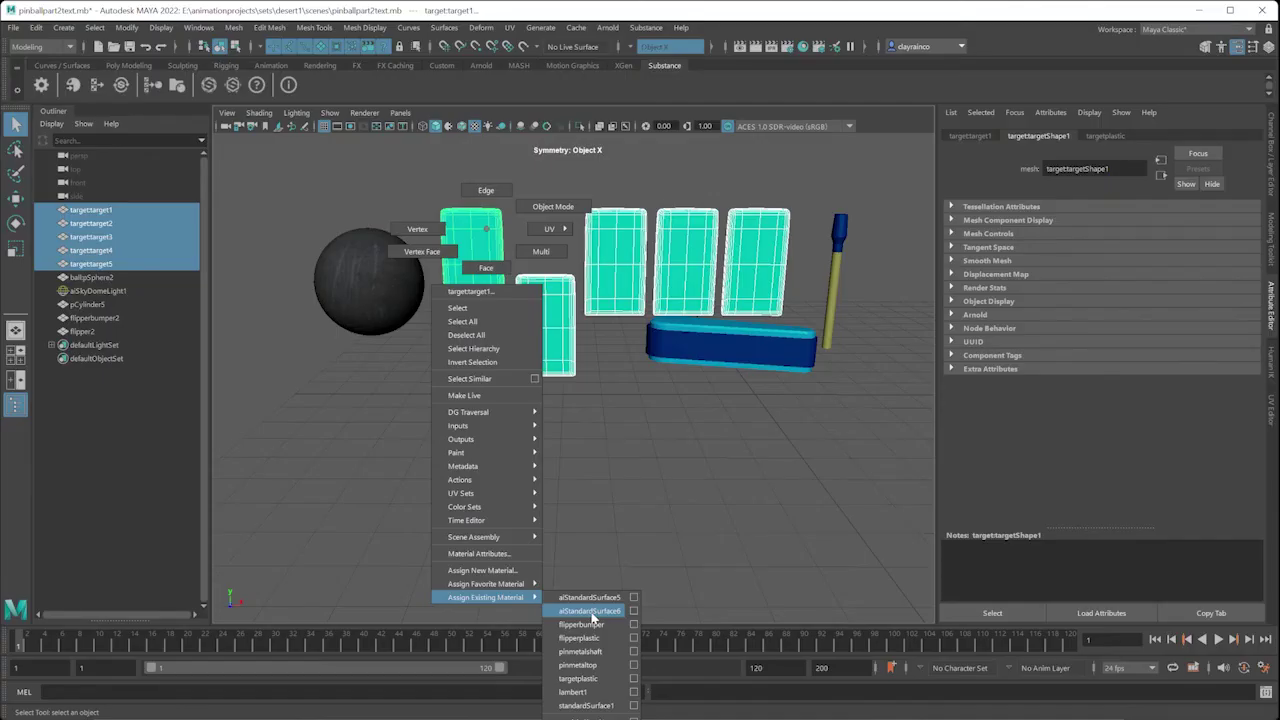
{"action": "left_click", "coordinate": [590, 611]}
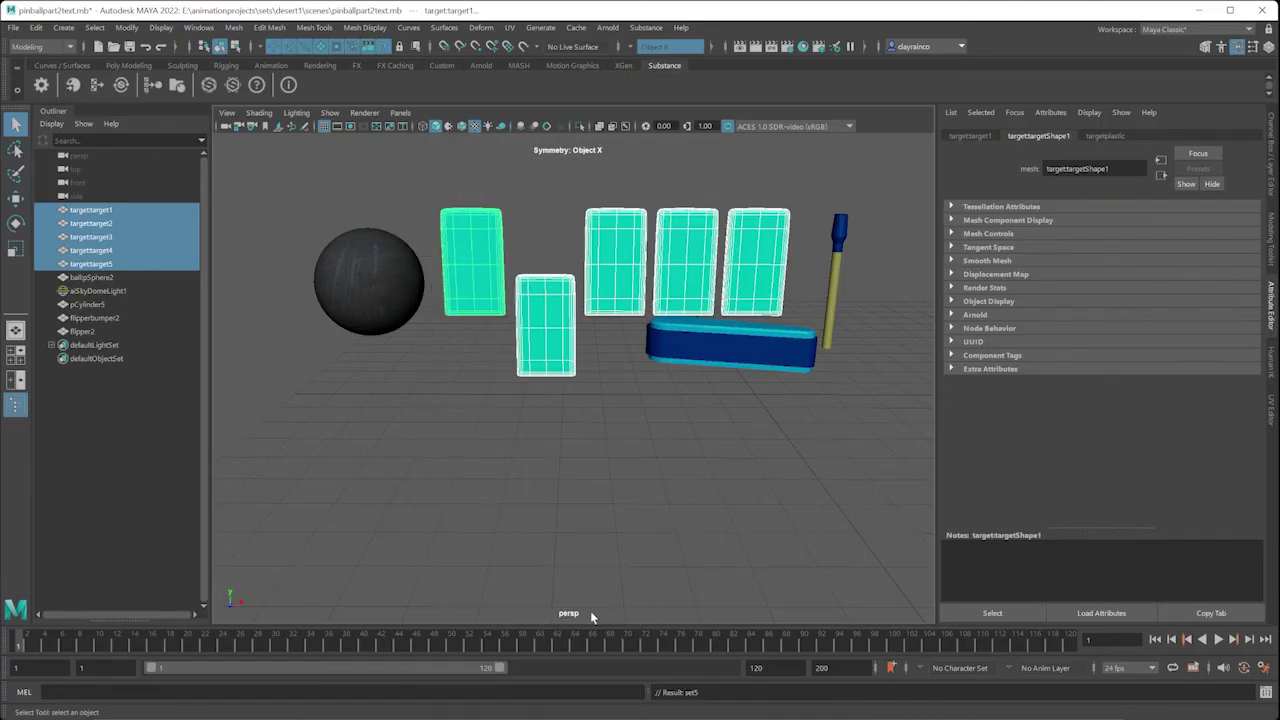
{"action": "left_click", "coordinate": [642, 390]}
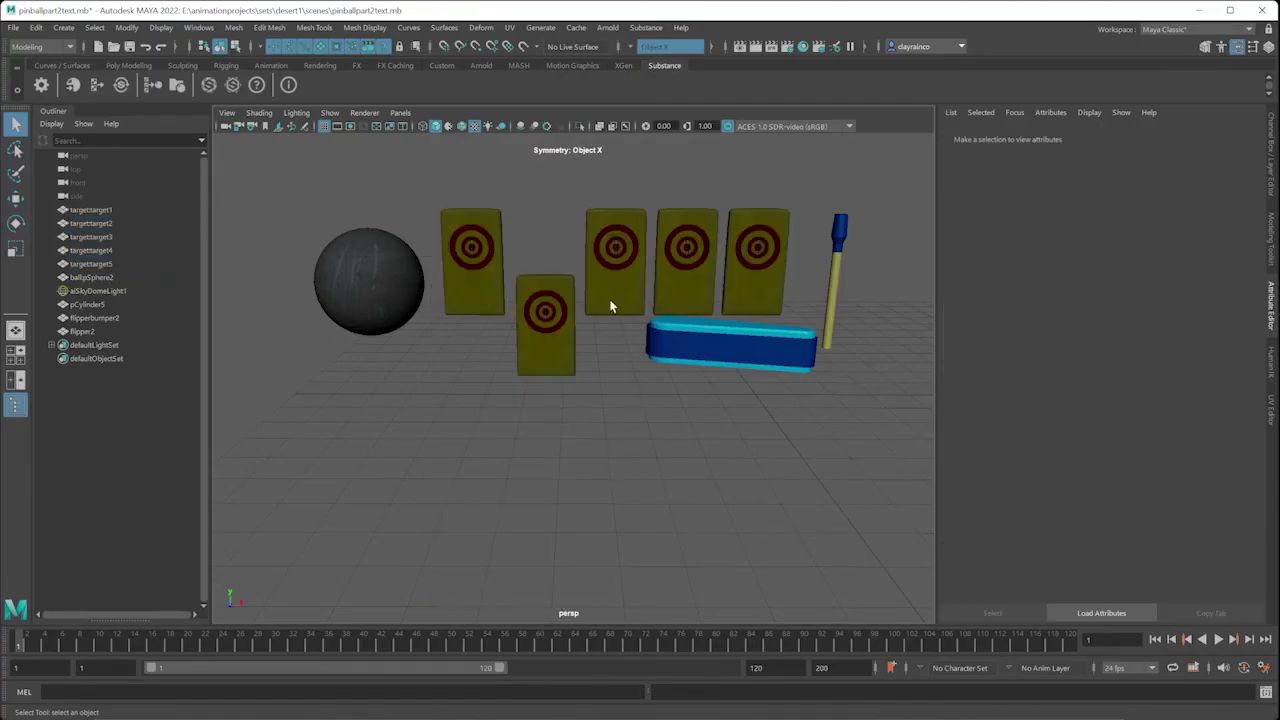
Rename the front target's aiStandardSurface6 material to targetAI
{"action": "scroll", "coordinate": [610, 306], "scroll_direction": "up", "scroll_amount": 5}
{"action": "left_click", "coordinate": [530, 300]}
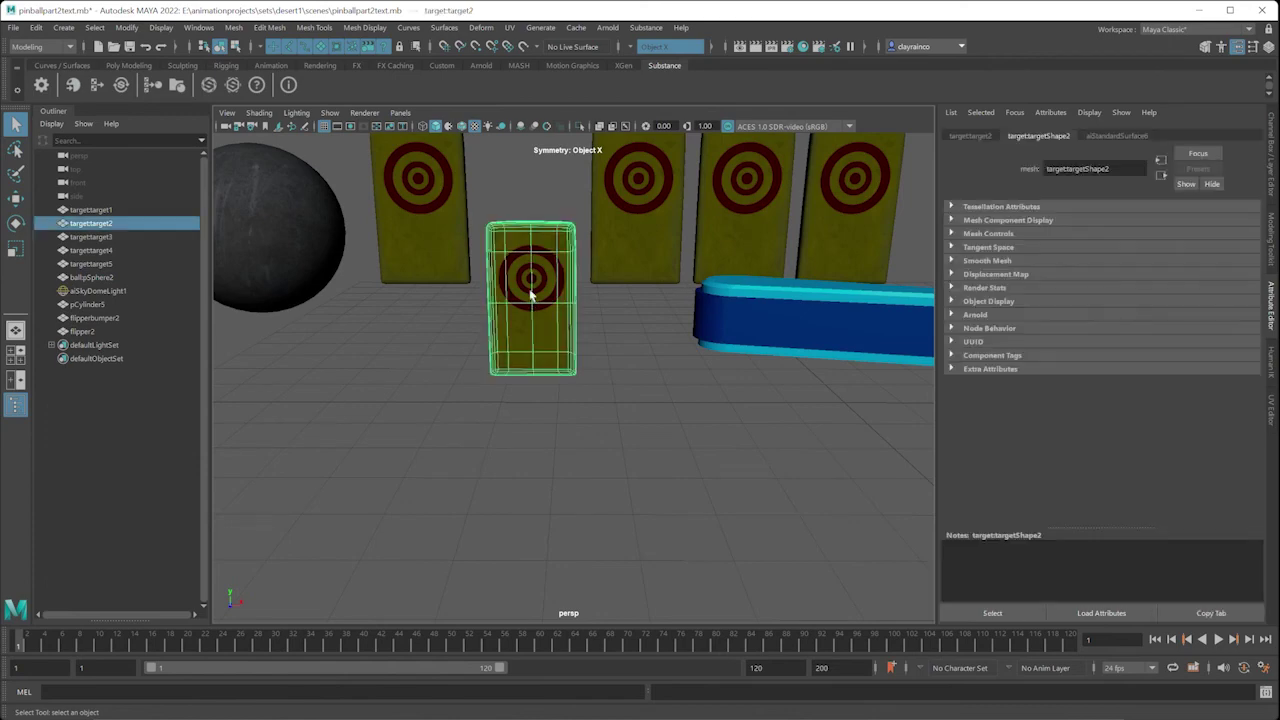
{"action": "left_click", "coordinate": [1119, 138]}
{"action": "double_click", "coordinate": [1050, 169]}
{"action": "key", "text": "BackSpace"}
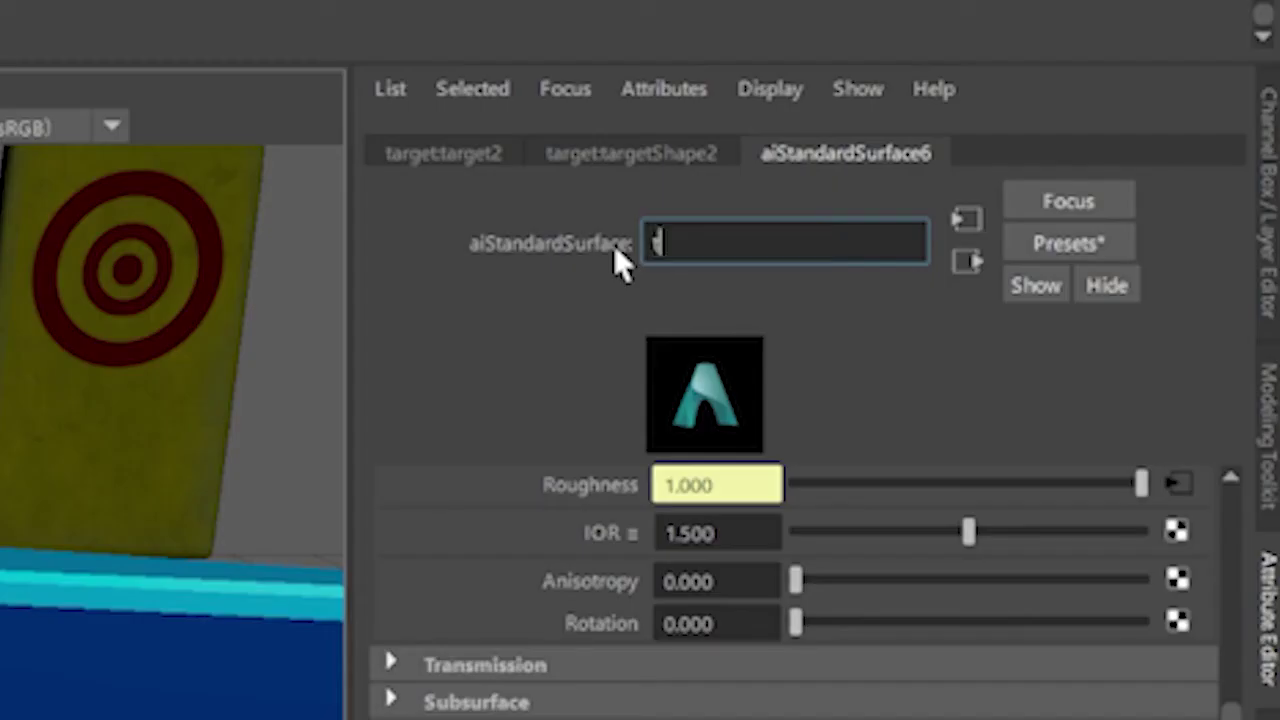
{"action": "type", "text": "targetAi"}
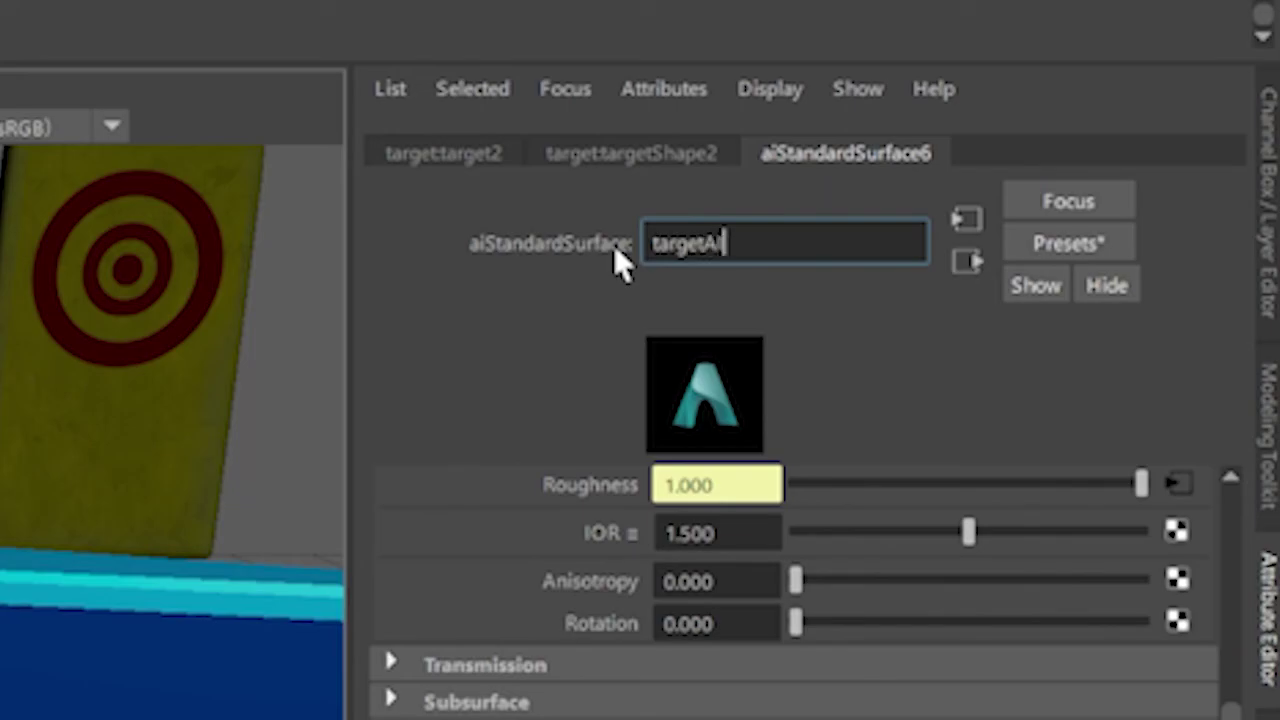
{"action": "key", "text": "Return"}
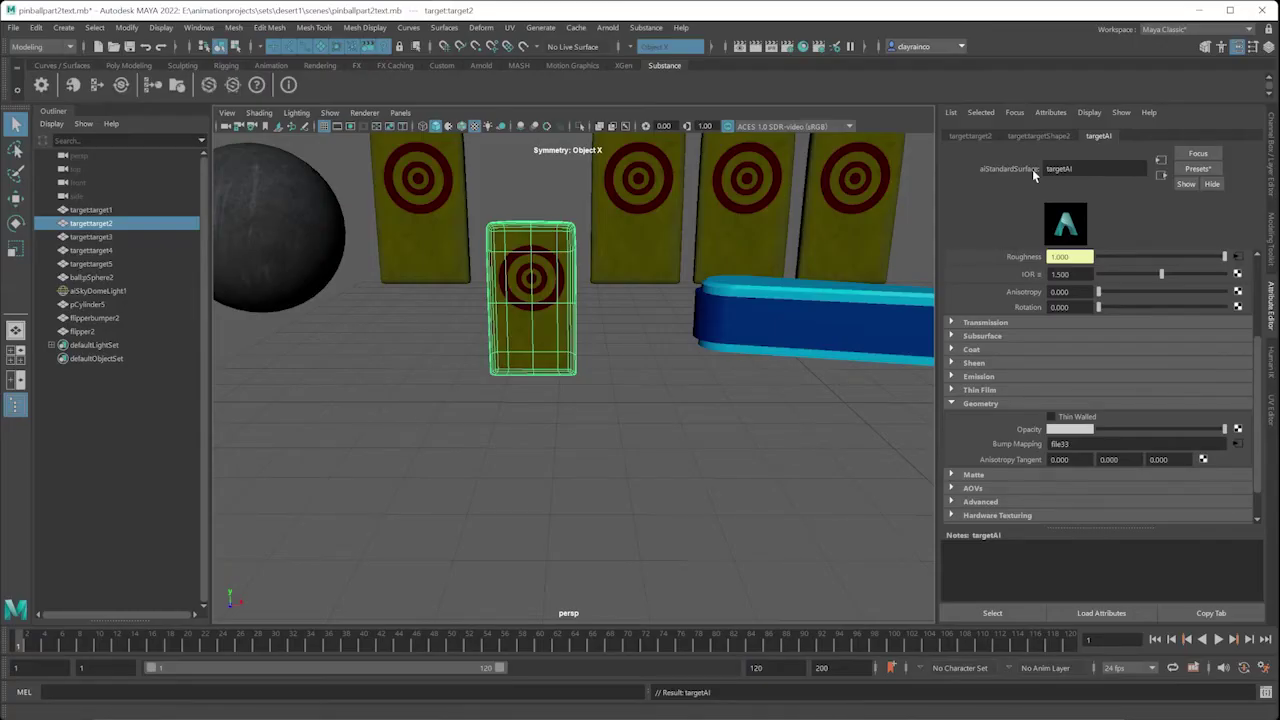
Open Apply Workflow to Maps again and browse to the substance/flipper folder to choose multiple maps
{"action": "scroll", "coordinate": [842, 340], "scroll_direction": "up", "scroll_amount": 5}
{"action": "scroll", "coordinate": [841, 338], "scroll_direction": "down", "scroll_amount": 3}
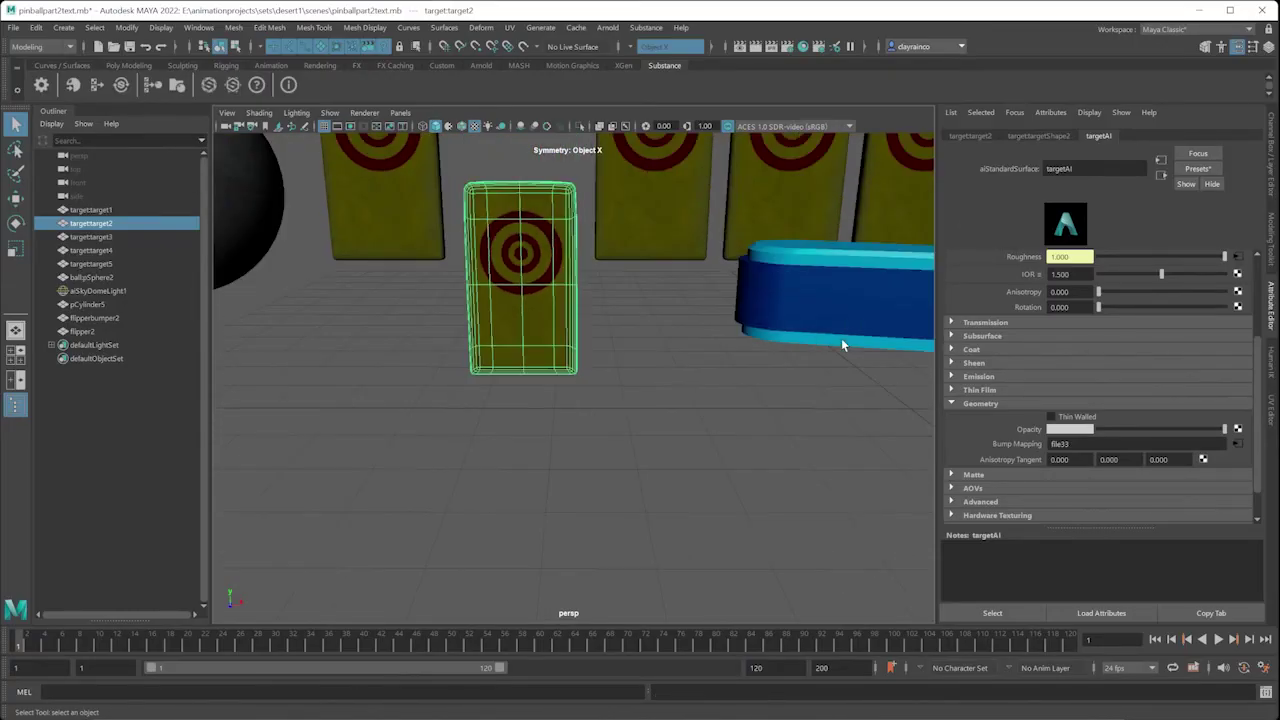
{"action": "scroll", "coordinate": [841, 338], "scroll_direction": "down", "scroll_amount": 5}
{"action": "left_click_drag", "start_coordinate": [841, 338], "coordinate": [757, 260], "text": "alt"}
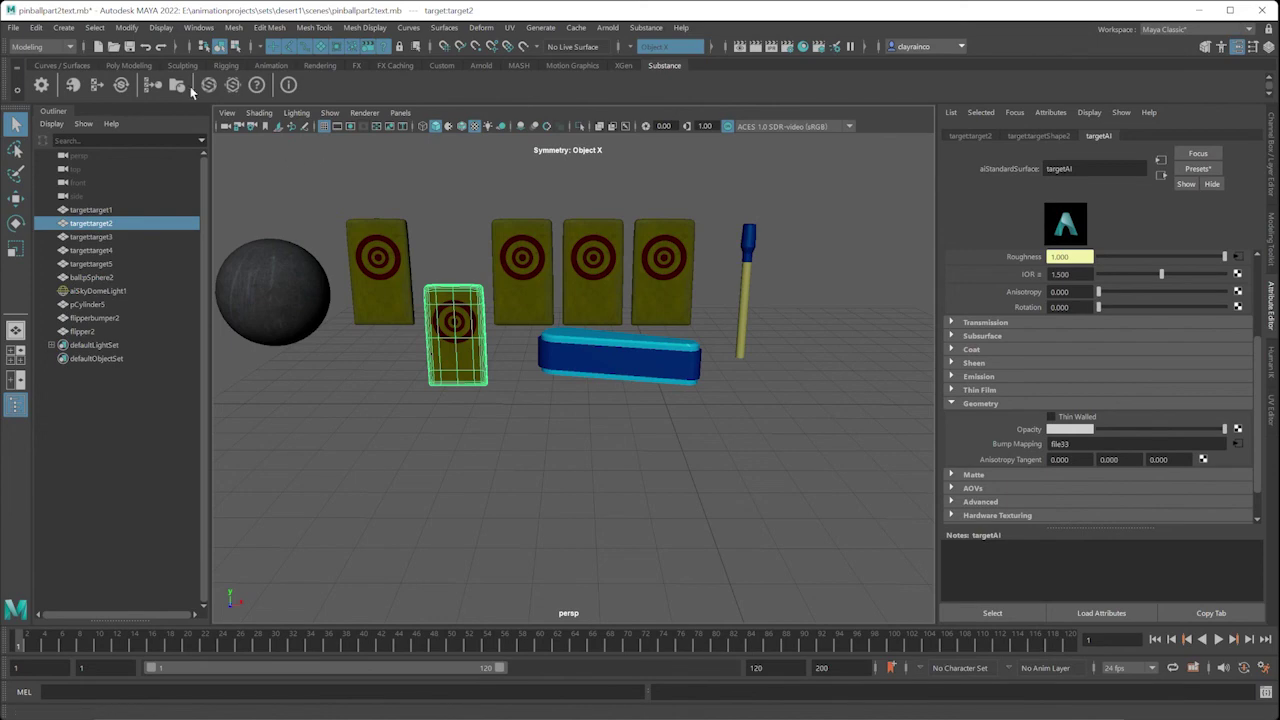
{"action": "left_click", "coordinate": [153, 85]}
{"action": "left_click", "coordinate": [751, 387]}
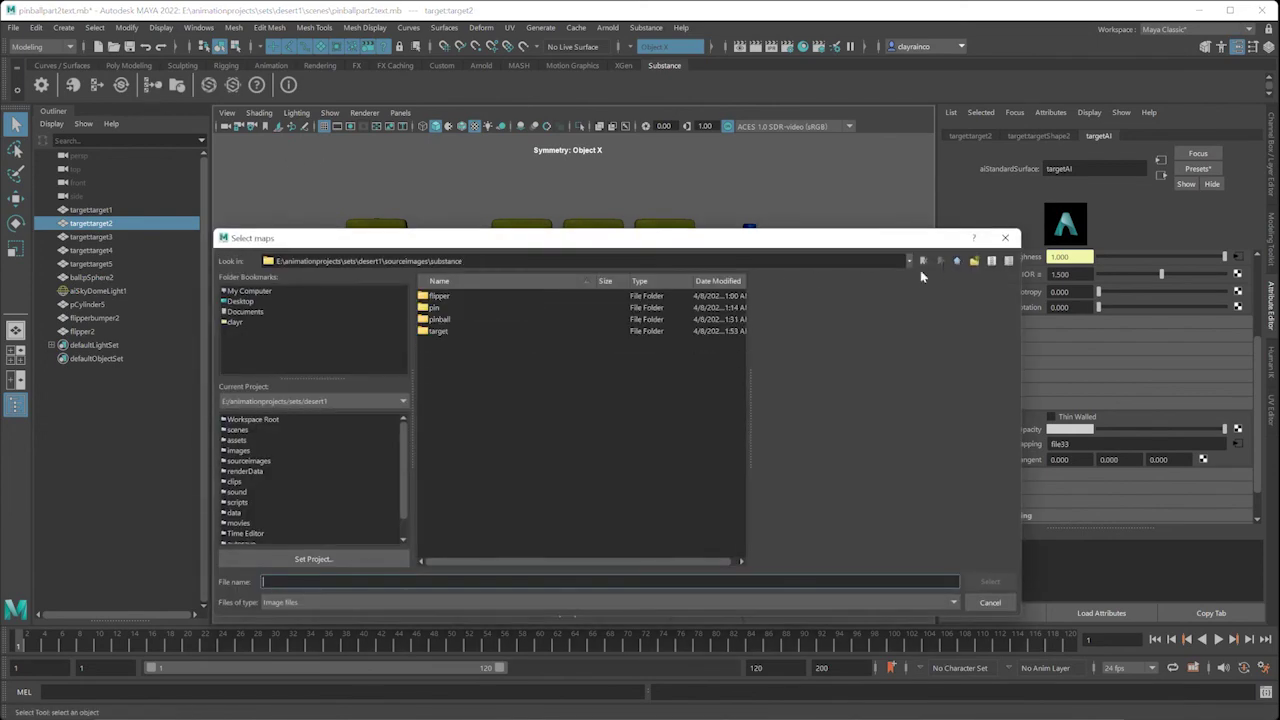
{"action": "double_click", "coordinate": [440, 297]}
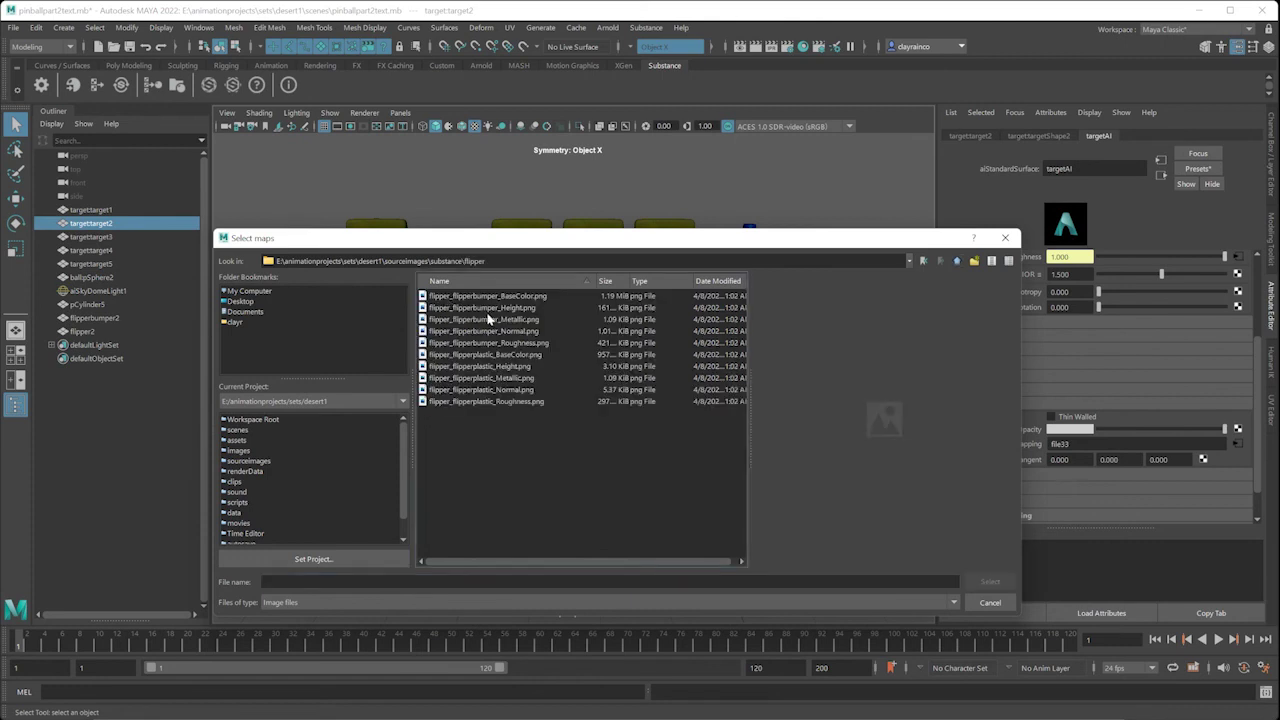
{"action": "left_click_drag", "start_coordinate": [498, 240], "coordinate": [945, 244]}
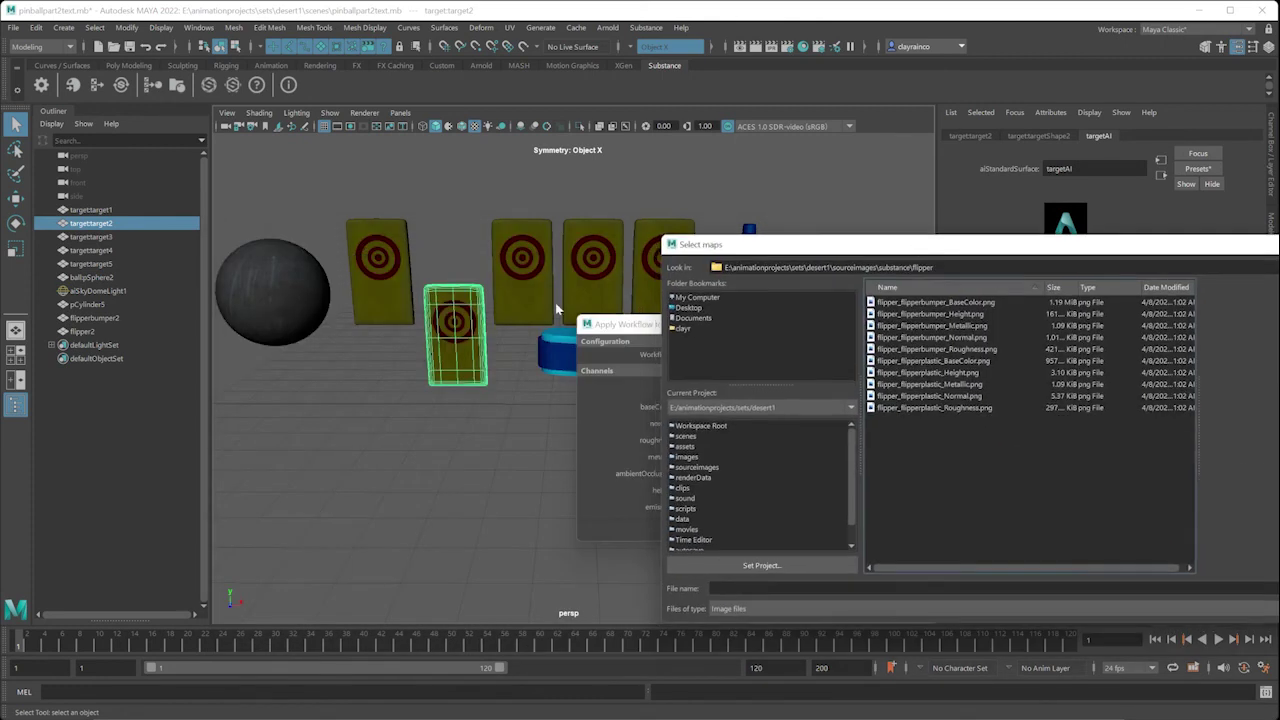
{"action": "left_click_drag", "start_coordinate": [796, 250], "coordinate": [437, 225]}
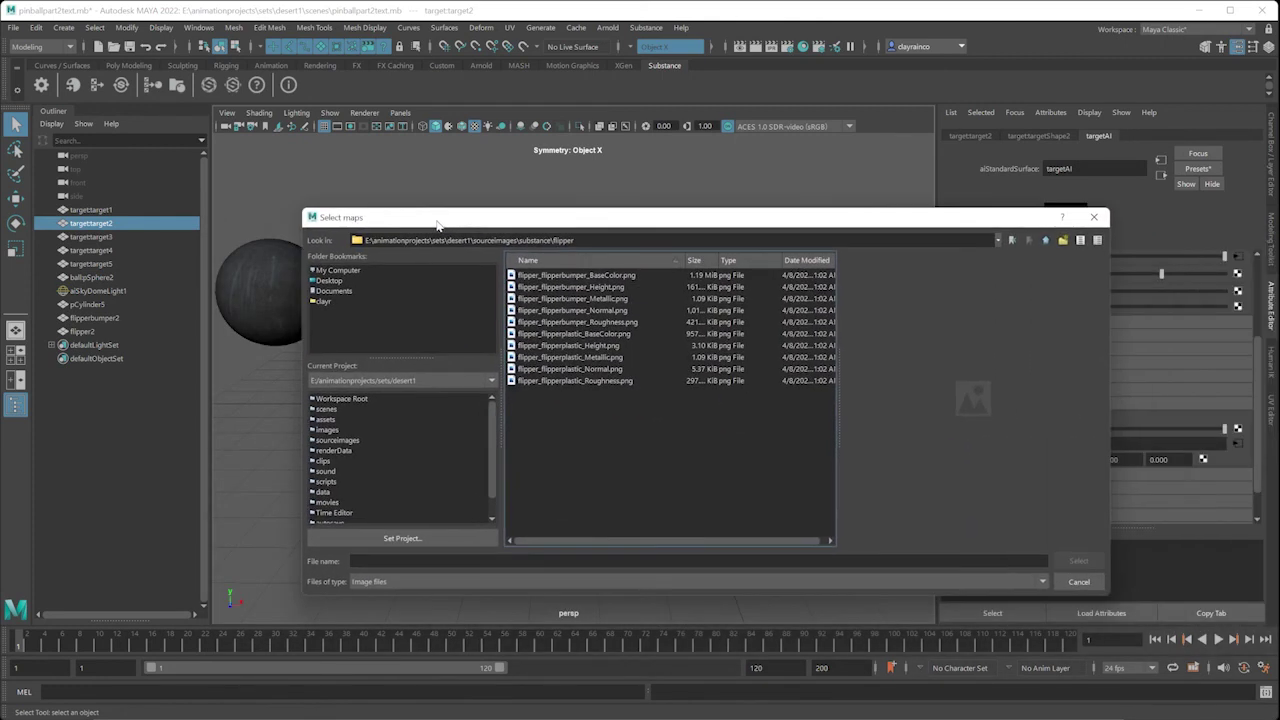
Load the flipperbumper BaseColor, Normal and Roughness maps together and apply the Arnold workflow to them
{"action": "left_click", "coordinate": [577, 277]}
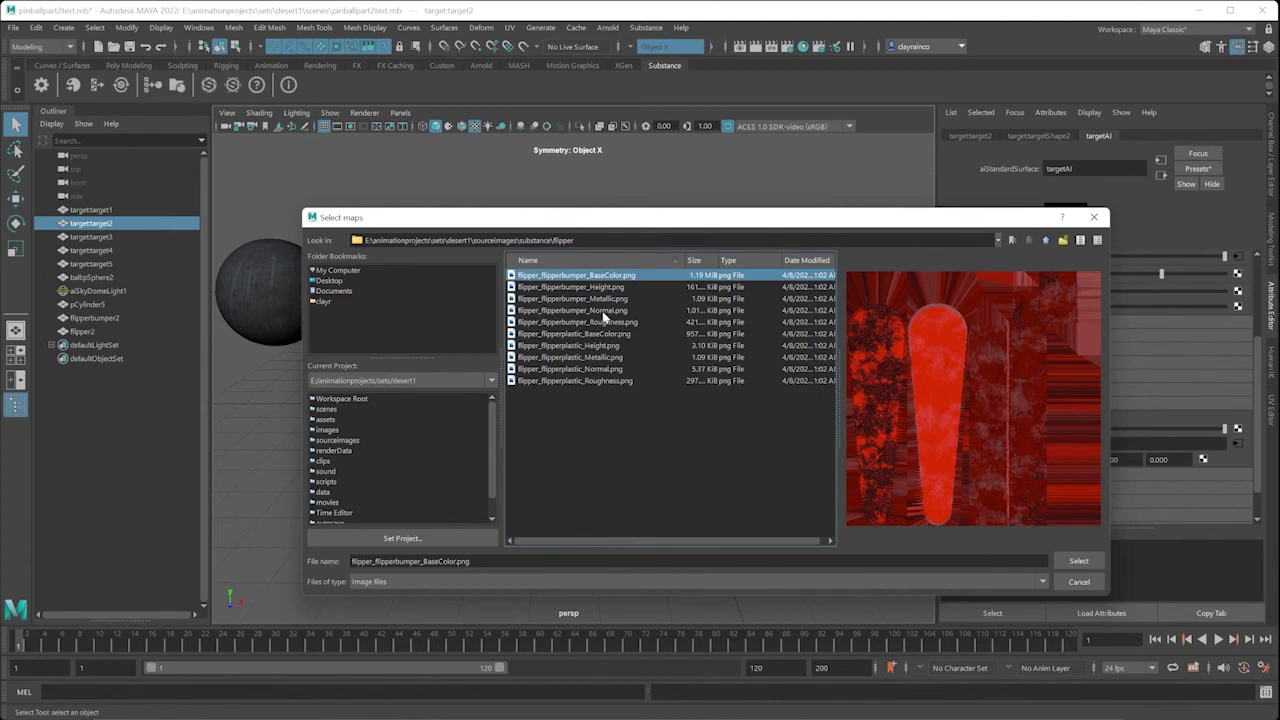
{"action": "left_click", "coordinate": [604, 312], "text": "ctrl"}
{"action": "left_click", "coordinate": [606, 323], "text": "ctrl"}
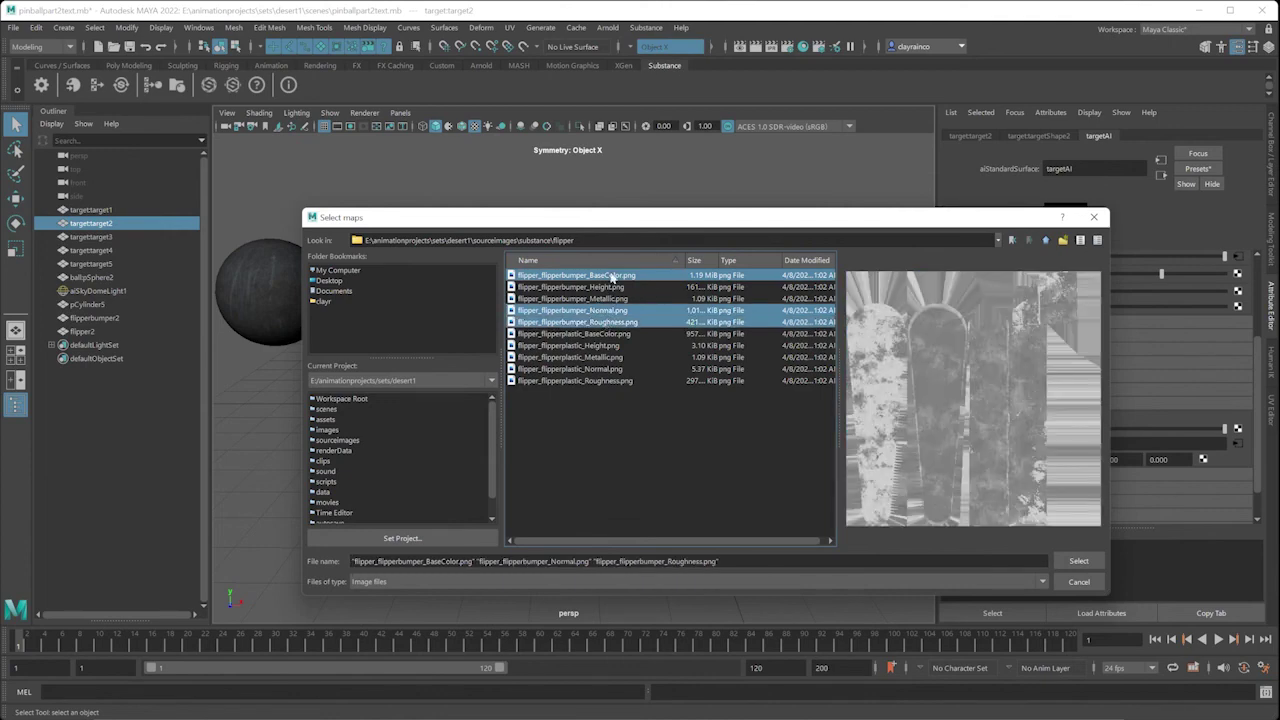
{"action": "left_click", "coordinate": [1077, 563]}
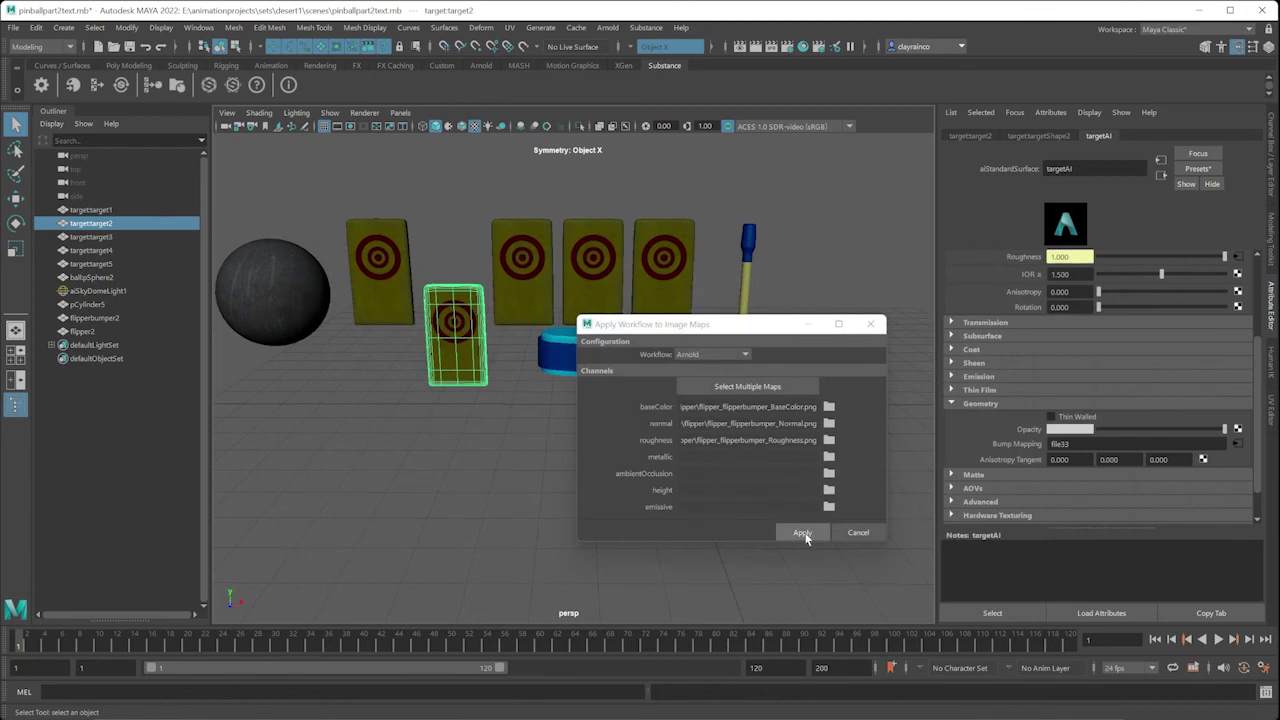
{"action": "left_click", "coordinate": [803, 533]}
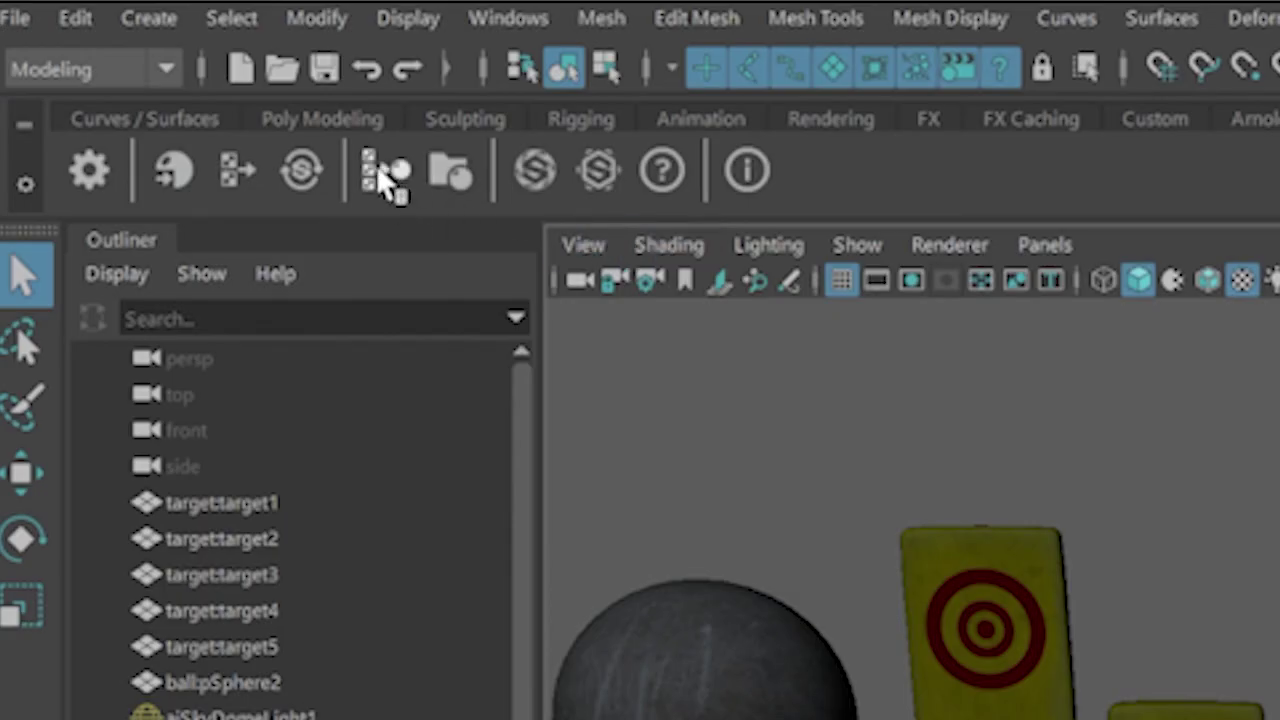
Load the flipperplastic BaseColor, Normal and Roughness maps from the flipper folder and apply the Arnold workflow to them
{"action": "left_click", "coordinate": [153, 86]}
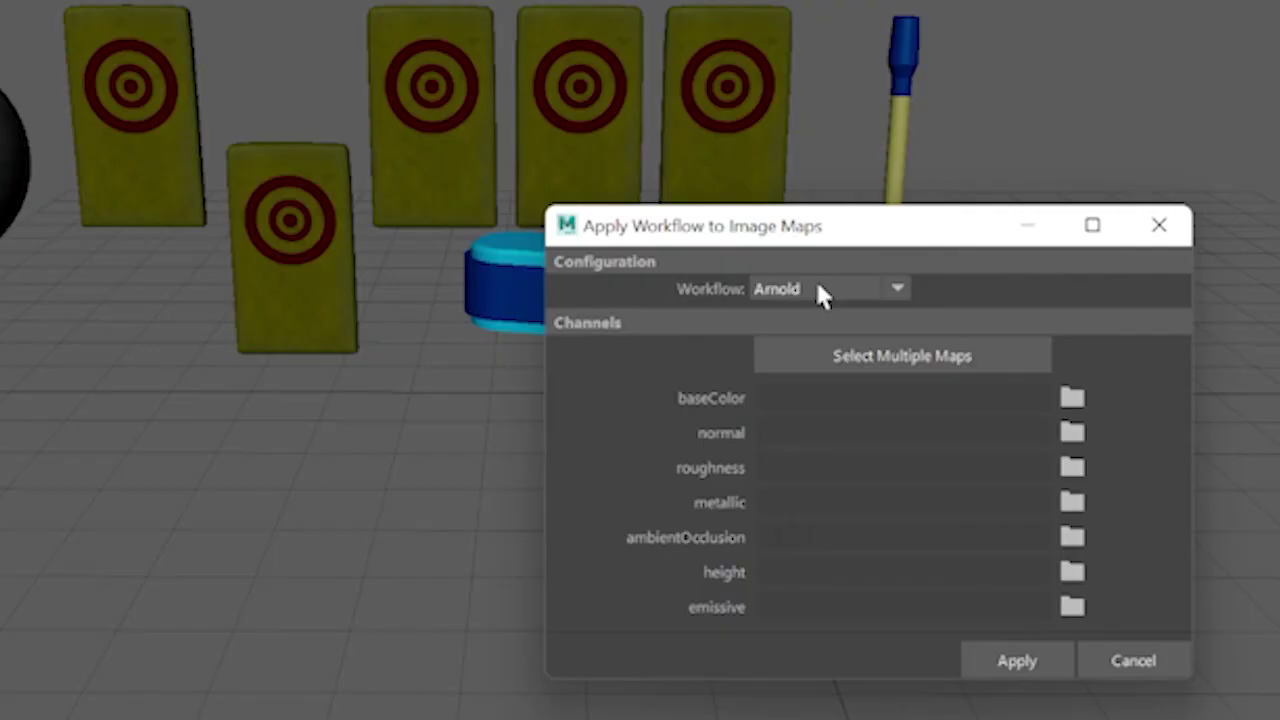
{"action": "left_click", "coordinate": [857, 357]}
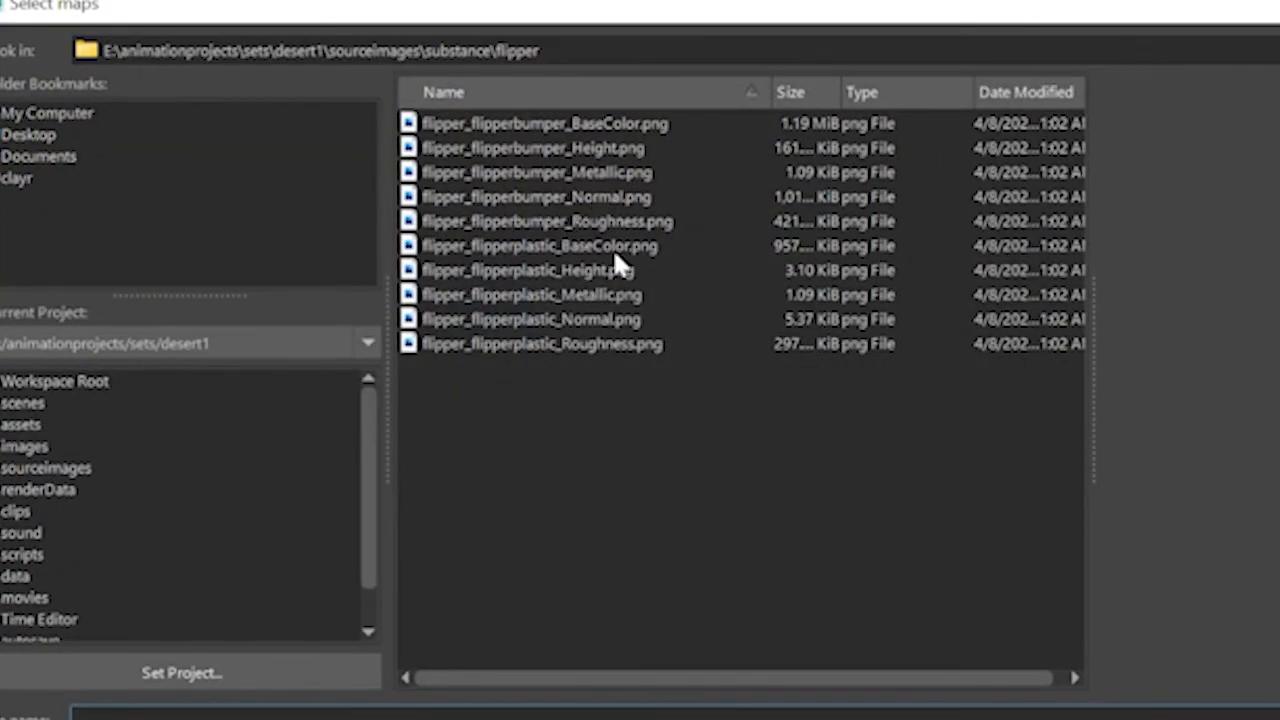
{"action": "left_click", "coordinate": [577, 250]}
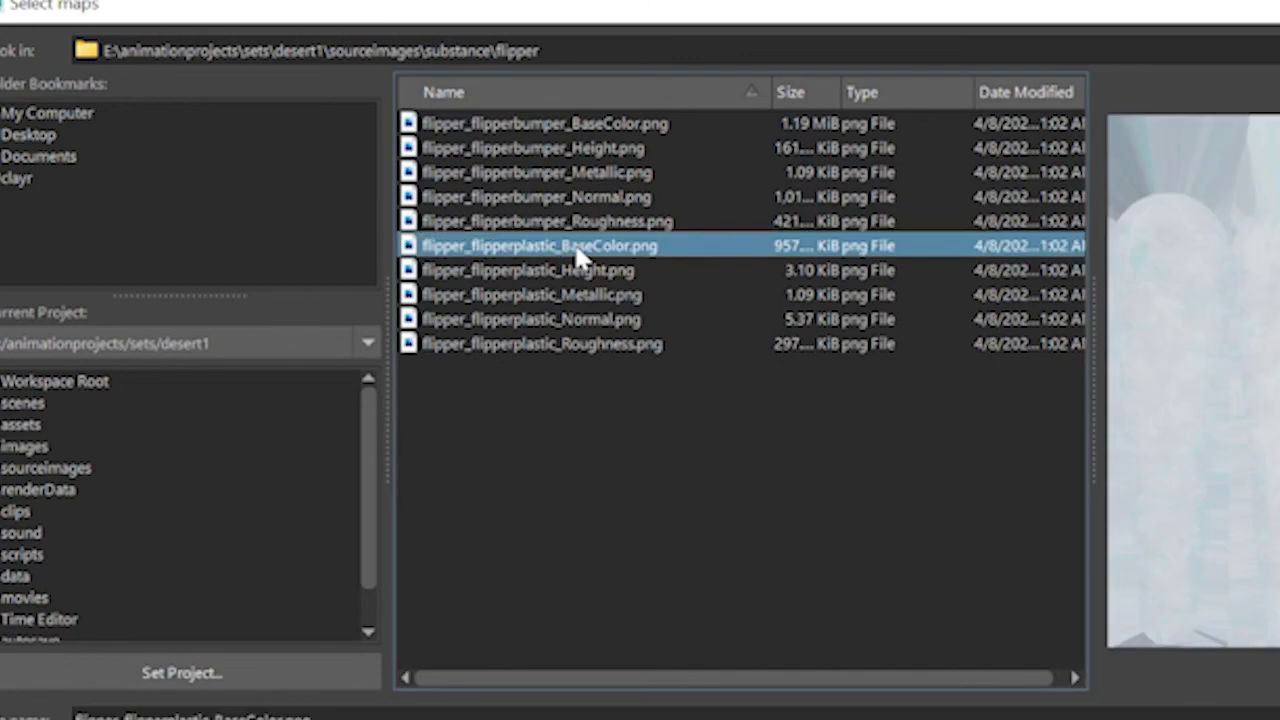
{"action": "left_click", "coordinate": [605, 320], "text": "ctrl"}
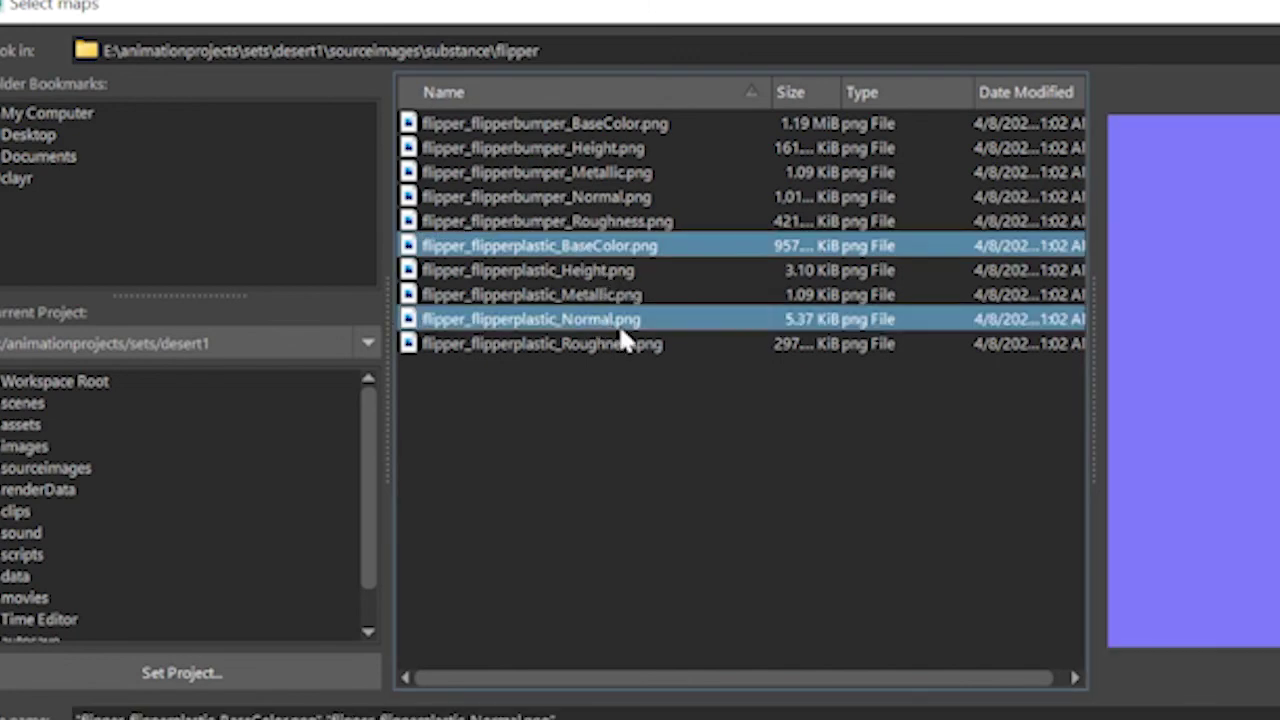
{"action": "left_click", "coordinate": [620, 343], "text": "ctrl"}
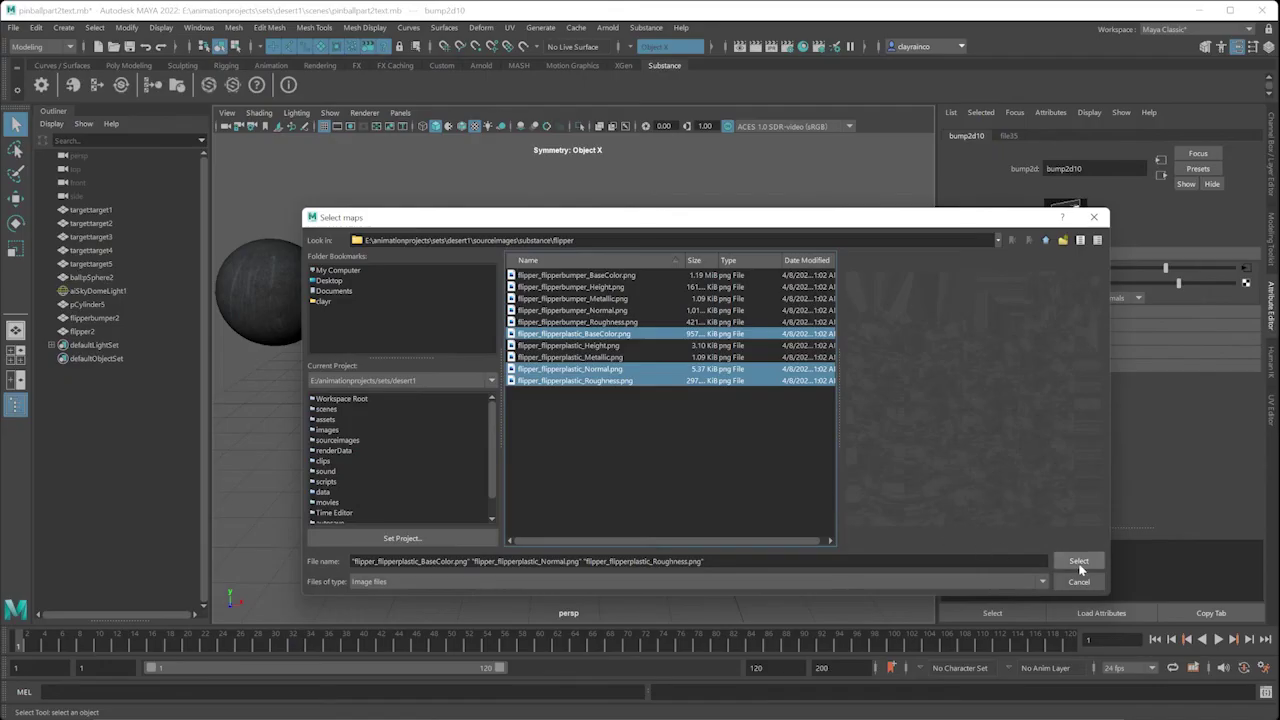
{"action": "left_click", "coordinate": [1078, 561]}
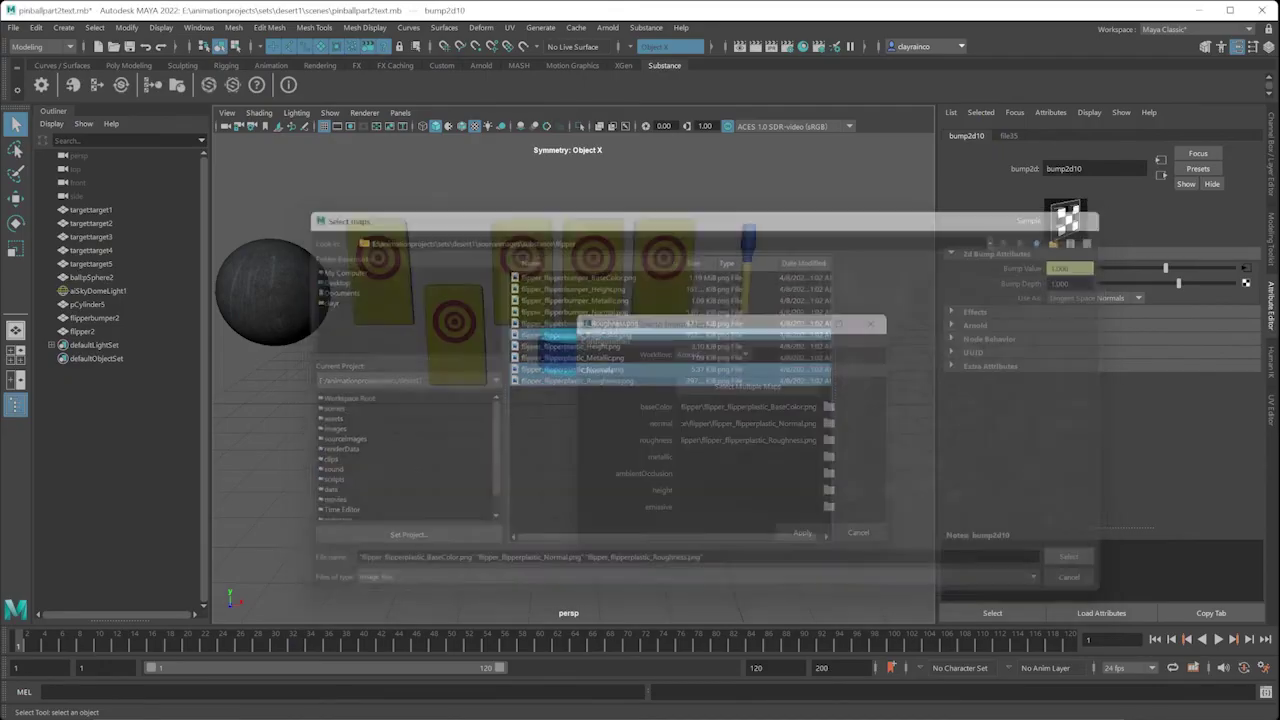
{"action": "left_click", "coordinate": [812, 537]}
Assign the existing material aiStandardSurface6 to the flipper's bumper band, flipperbumper2
{"action": "left_click", "coordinate": [644, 466]}
{"action": "left_click", "coordinate": [602, 338]}
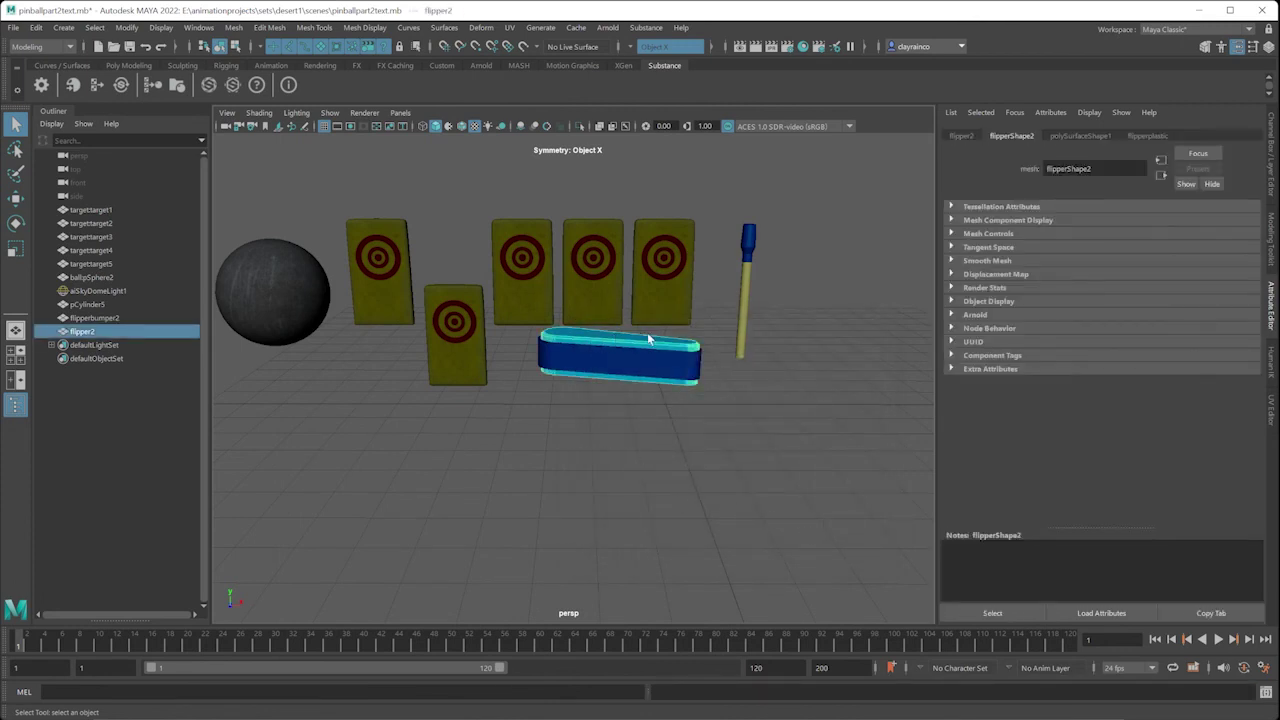
{"action": "left_click", "coordinate": [628, 364]}
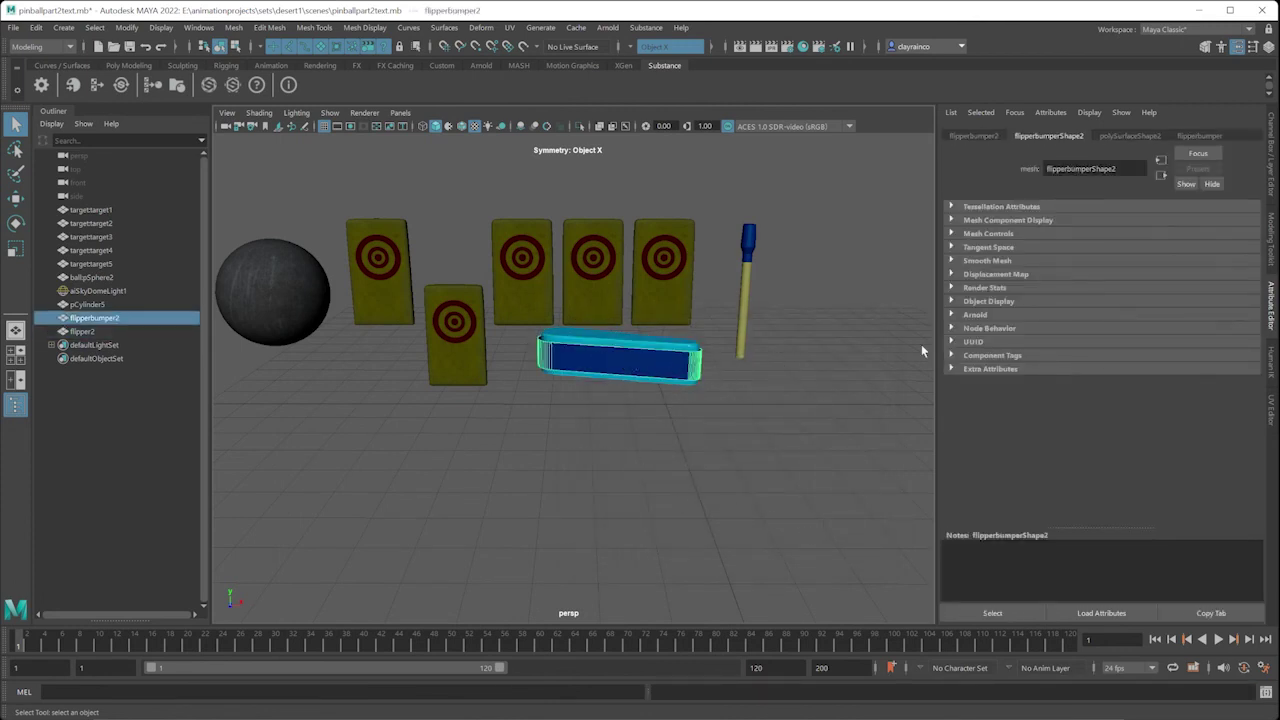
{"action": "scroll", "coordinate": [673, 365], "scroll_direction": "up", "scroll_amount": 3}
{"action": "right_click", "coordinate": [610, 330]}
{"action": "mouse_move", "coordinate": [590, 626]}
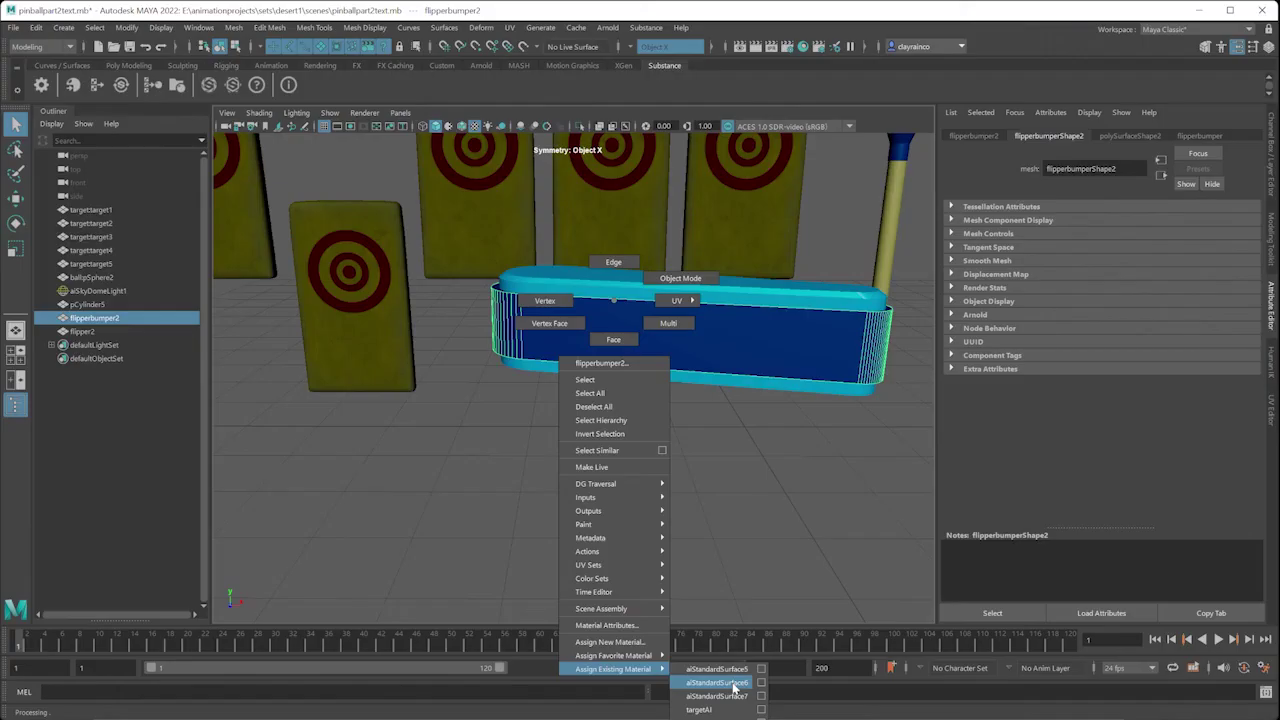
{"action": "left_click", "coordinate": [755, 654]}
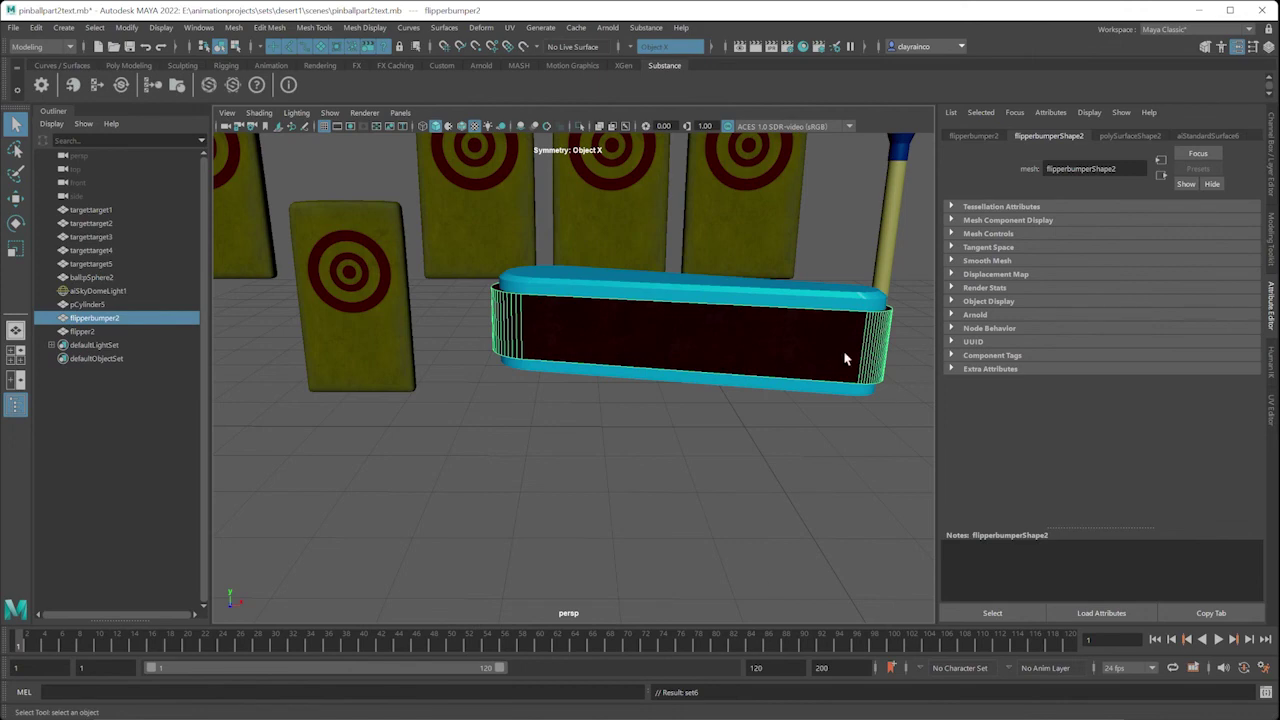
Assign the existing material aiStandardSurface7 to the flipper's plastic body, flipper2
{"action": "mouse_move", "coordinate": [797, 400]}
{"action": "left_mouse_down", "text": "alt"}
{"action": "mouse_move", "coordinate": [701, 433]}
{"action": "mouse_move", "coordinate": [751, 409]}
{"action": "mouse_move", "coordinate": [789, 414]}
{"action": "left_mouse_up", "text": "alt"}
{"action": "left_click", "coordinate": [733, 425]}
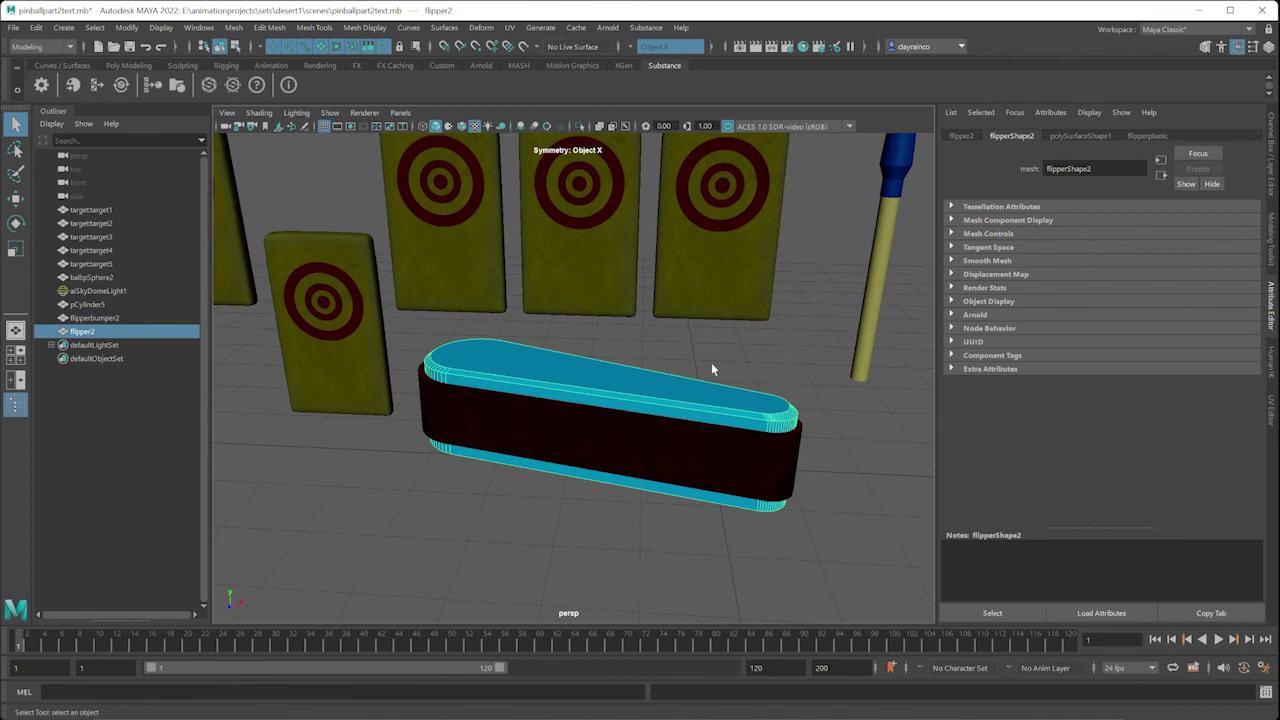
{"action": "left_click_drag", "start_coordinate": [514, 343], "coordinate": [552, 250], "text": "alt"}
{"action": "right_click_drag", "start_coordinate": [552, 246], "coordinate": [666, 643]}
{"action": "left_click_drag", "start_coordinate": [741, 377], "coordinate": [717, 417], "text": "alt"}
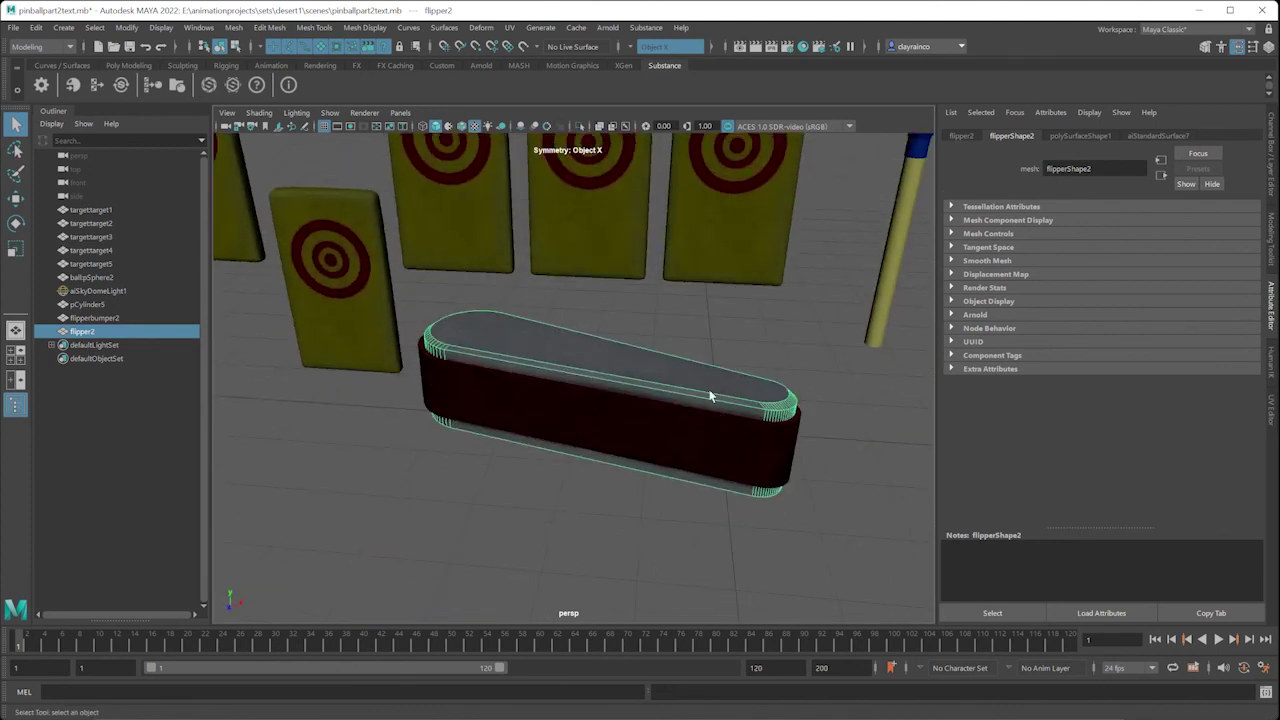
Rename the flipper body's aiStandardSurface7 material for its plastic and the bumper's aiStandardSurface6 material to aiFlipperBumper
{"action": "left_click", "coordinate": [1158, 137]}
{"action": "double_click", "coordinate": [1077, 168]}
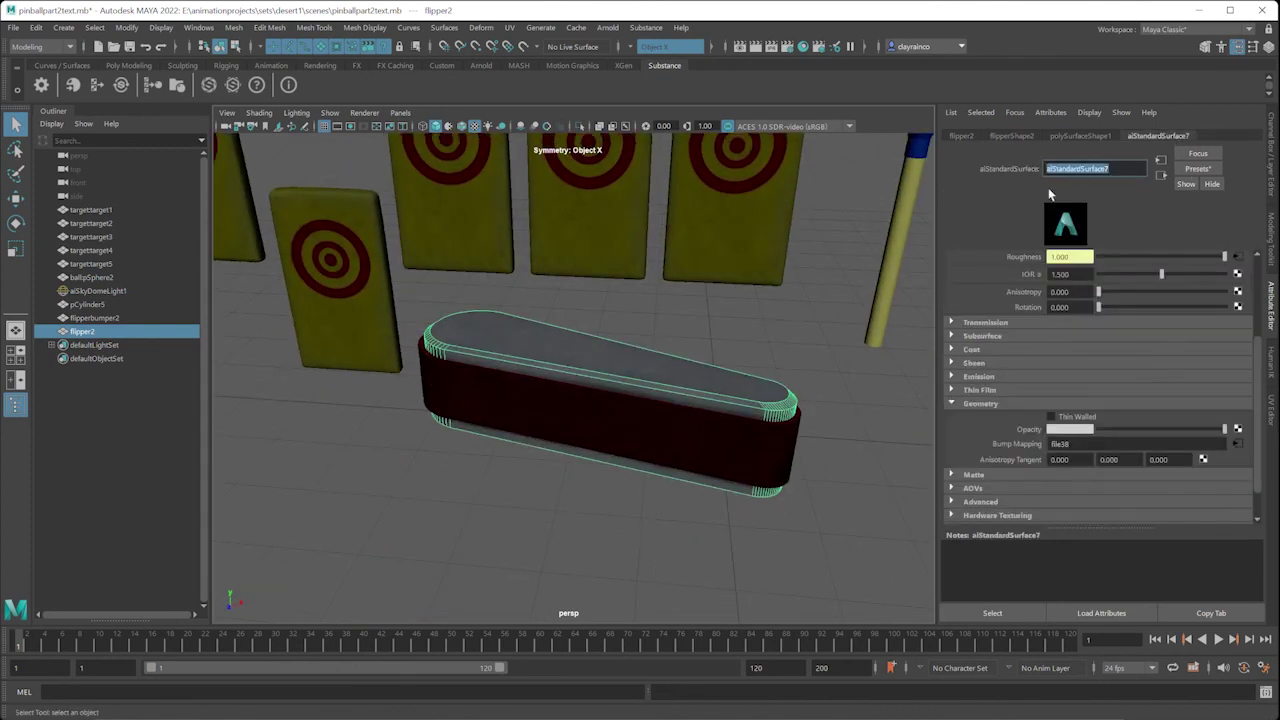
{"action": "type", "text": "a"}
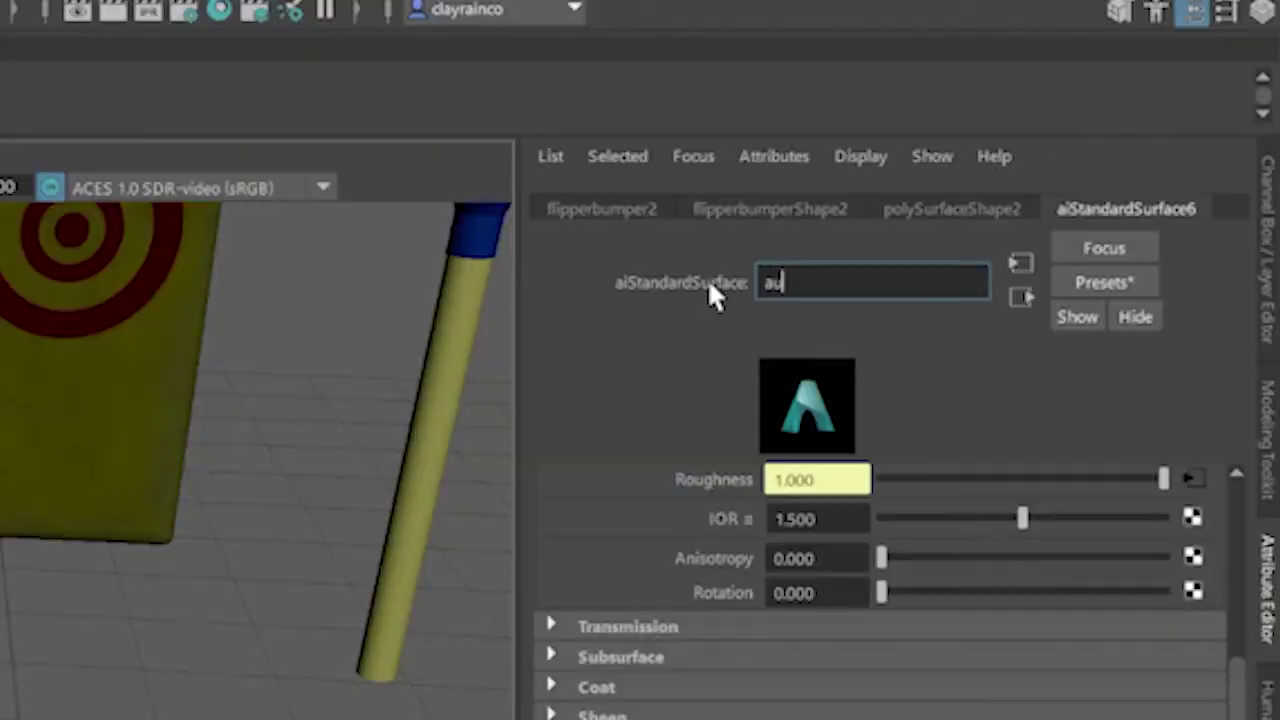
{"action": "type", "text": "iFlipperRubb"}
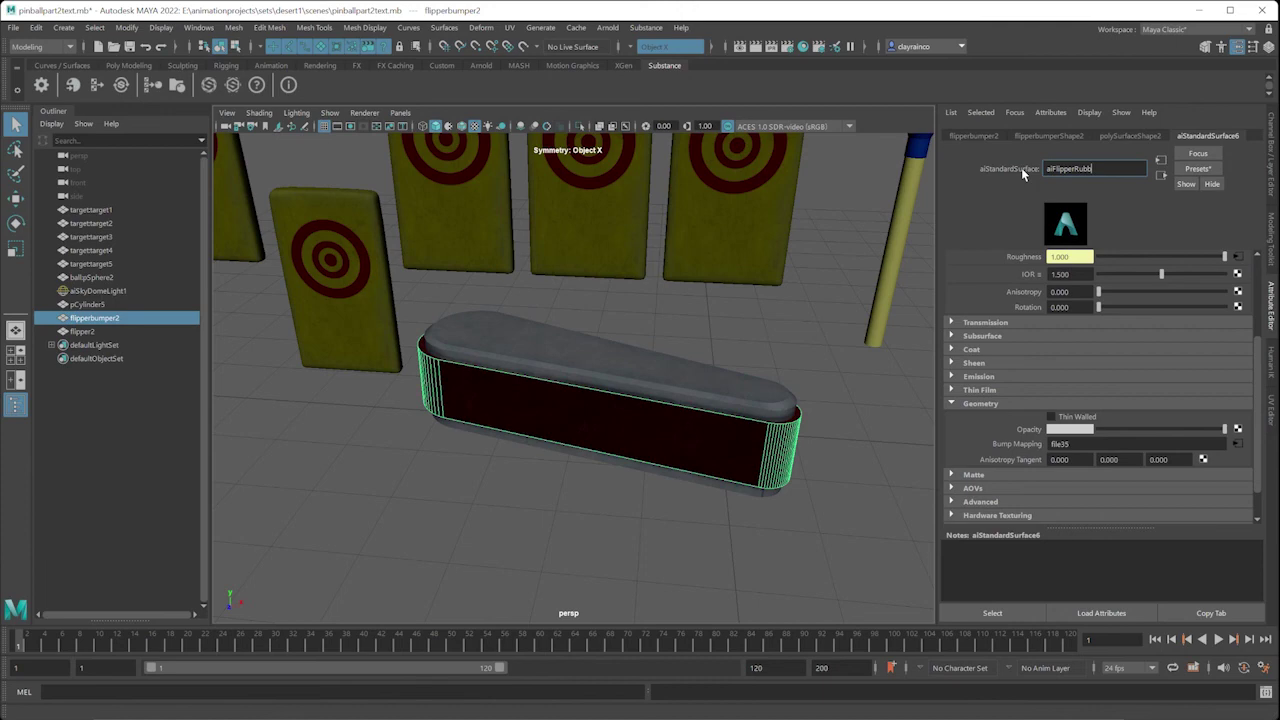
{"action": "key", "text": "BackSpace"}
{"action": "key", "text": "BackSpace"}
{"action": "key", "text": "BackSpace"}
{"action": "key", "text": "BackSpace"}
{"action": "type", "text": "Bumper"}
{"action": "key", "text": "Return"}
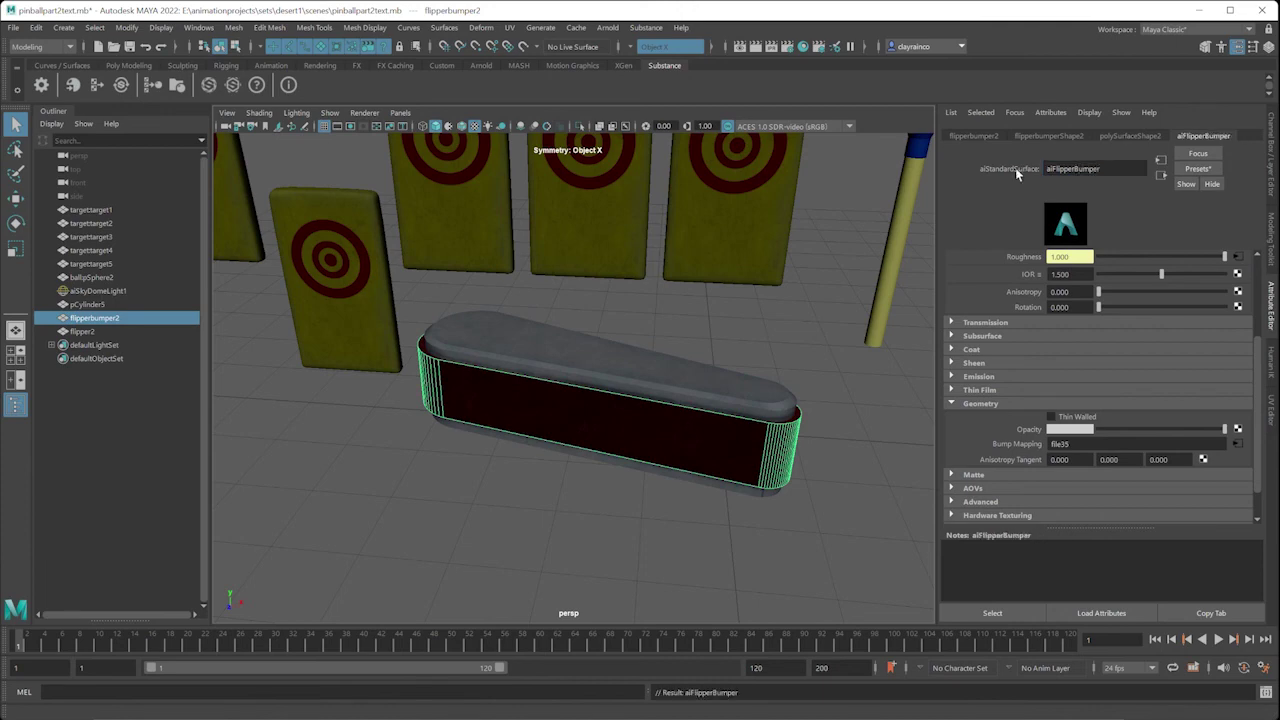
Load the pinmetalshaft BaseColor, Roughness and Normal maps from the substance/pin folder and apply the Arnold workflow to them
{"action": "left_click", "coordinate": [797, 320]}
{"action": "scroll", "coordinate": [797, 320], "scroll_direction": "down", "scroll_amount": 5}
{"action": "scroll", "coordinate": [603, 443], "scroll_direction": "up", "scroll_amount": 3}
{"action": "left_click", "coordinate": [790, 230]}
{"action": "left_click", "coordinate": [121, 85]}
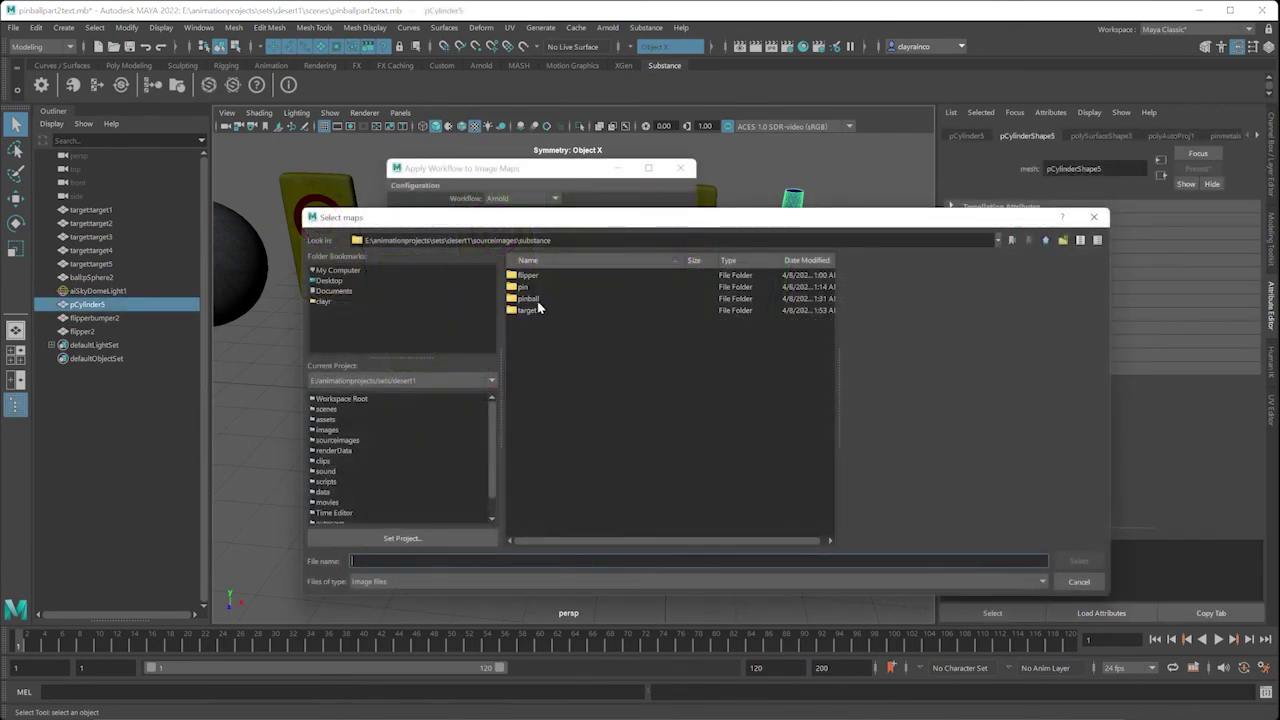
{"action": "double_click", "coordinate": [524, 288]}
{"action": "left_click", "coordinate": [614, 276]}
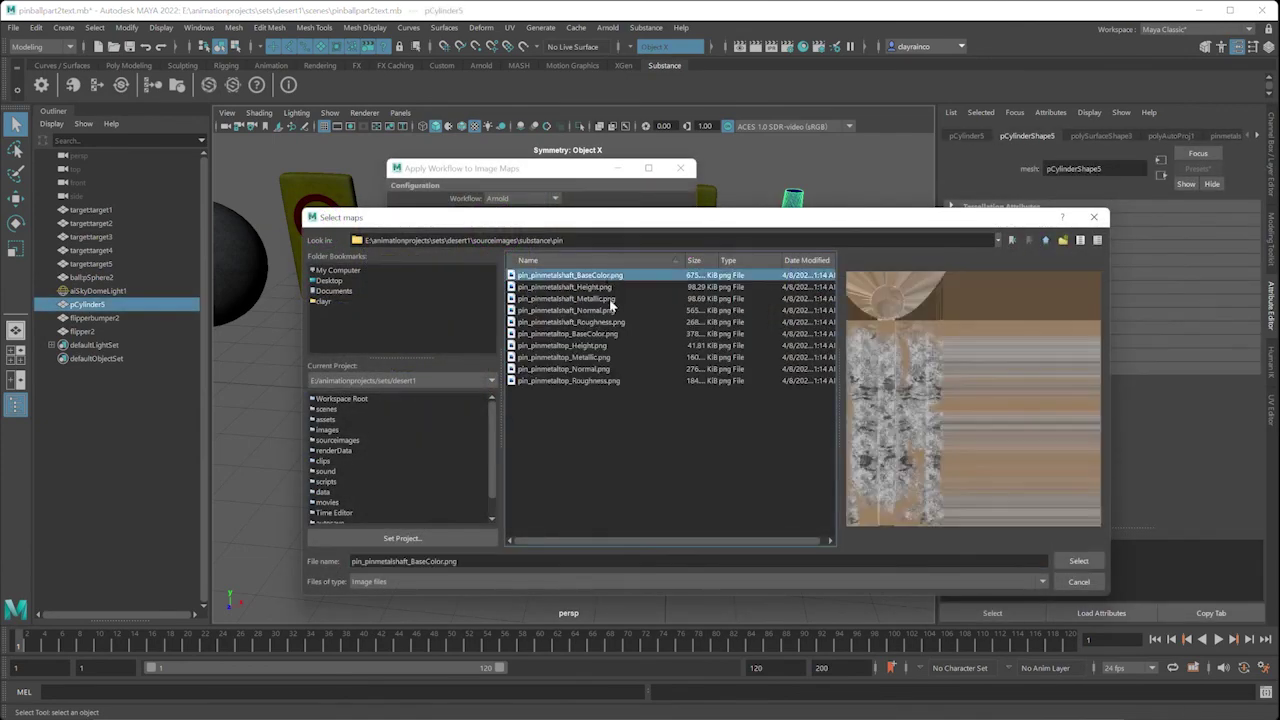
{"action": "left_click", "coordinate": [597, 322], "text": "ctrl"}
{"action": "left_click", "coordinate": [593, 310], "text": "ctrl"}
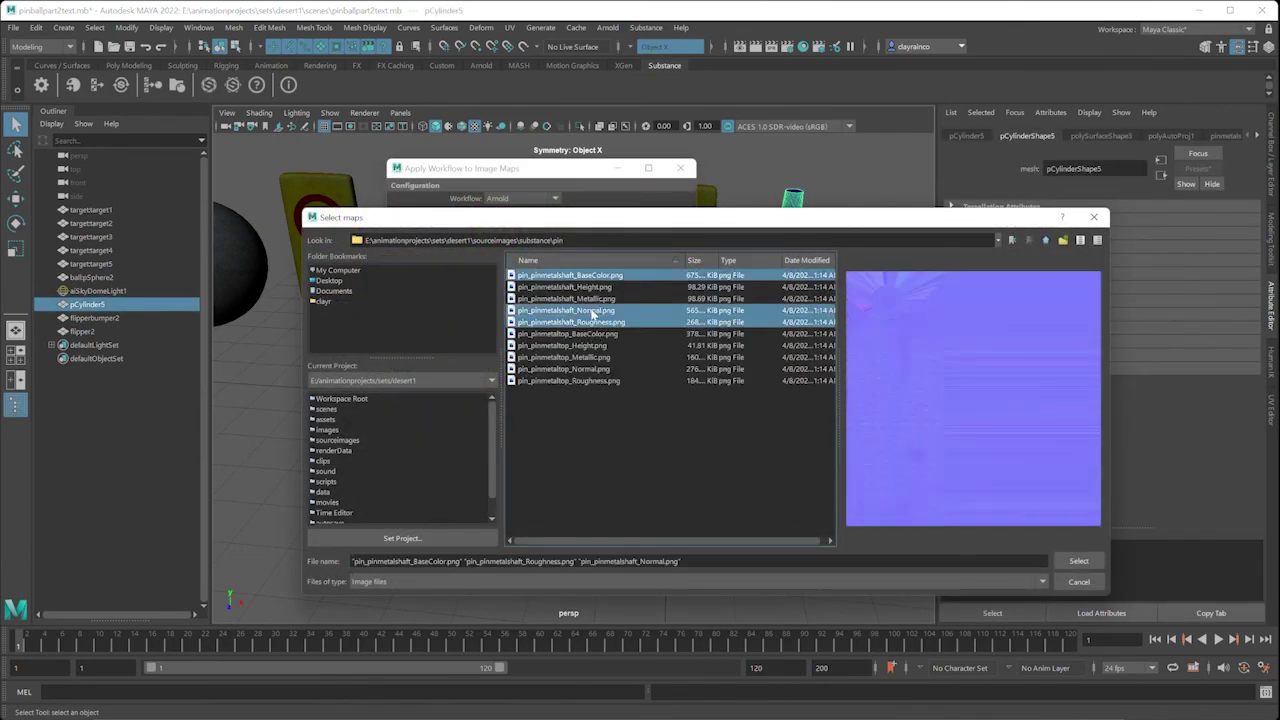
{"action": "left_click", "coordinate": [1078, 562]}
{"action": "left_click", "coordinate": [612, 374]}
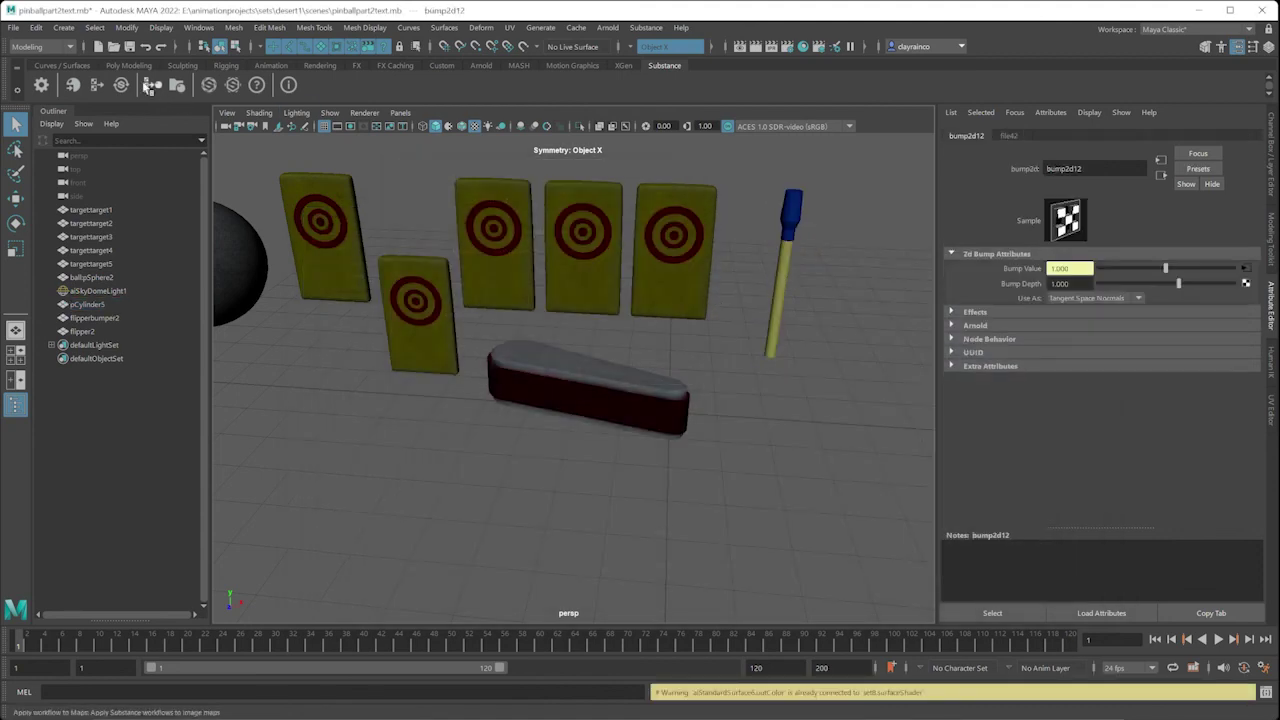
Load the pinmetaltop BaseColor, Roughness and Normal maps together and apply the Arnold workflow to them
{"action": "left_click_drag", "start_coordinate": [697, 330], "coordinate": [543, 199]}
{"action": "left_click", "coordinate": [593, 255]}
{"action": "left_click", "coordinate": [567, 333]}
{"action": "left_click", "coordinate": [568, 380], "text": "ctrl"}
{"action": "left_click", "coordinate": [563, 369], "text": "ctrl"}
{"action": "left_click", "coordinate": [1078, 561]}
{"action": "left_click", "coordinate": [646, 401]}
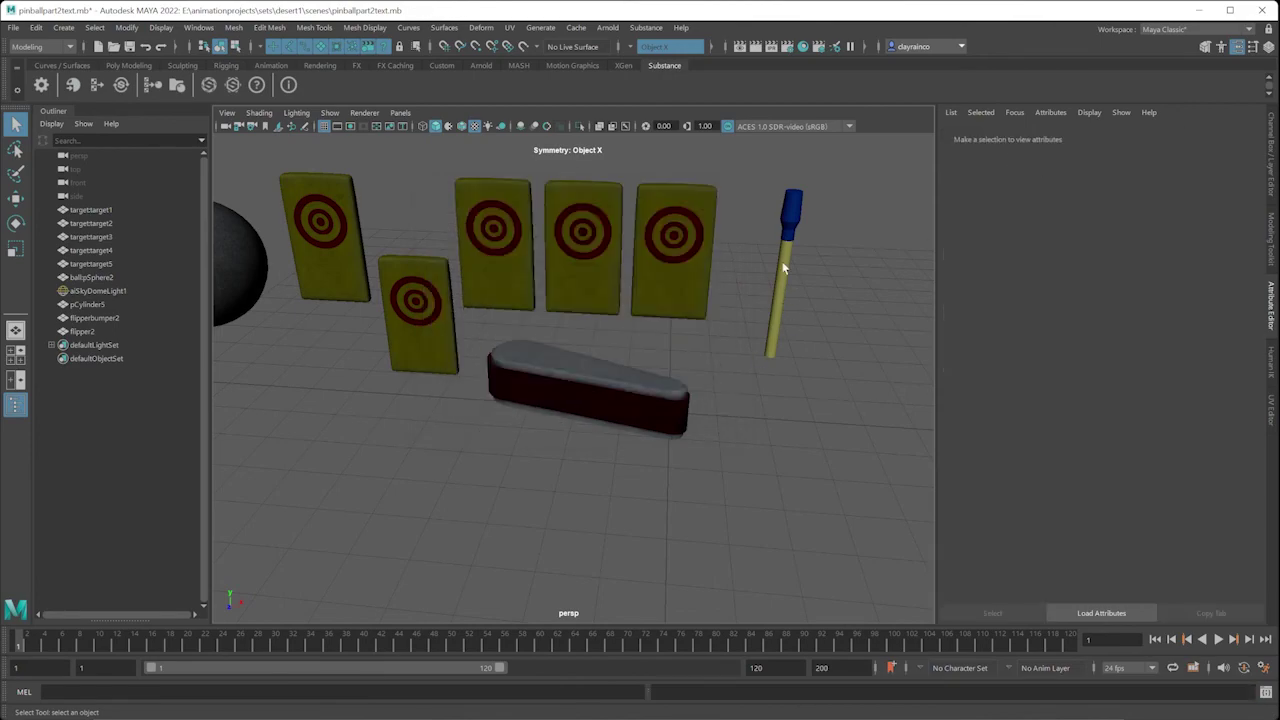
Select the pin cylinder and open the Hypershade to access the scene's materials
{"action": "left_click", "coordinate": [795, 275]}
{"action": "left_click_drag", "start_coordinate": [813, 295], "coordinate": [716, 294], "text": "alt"}
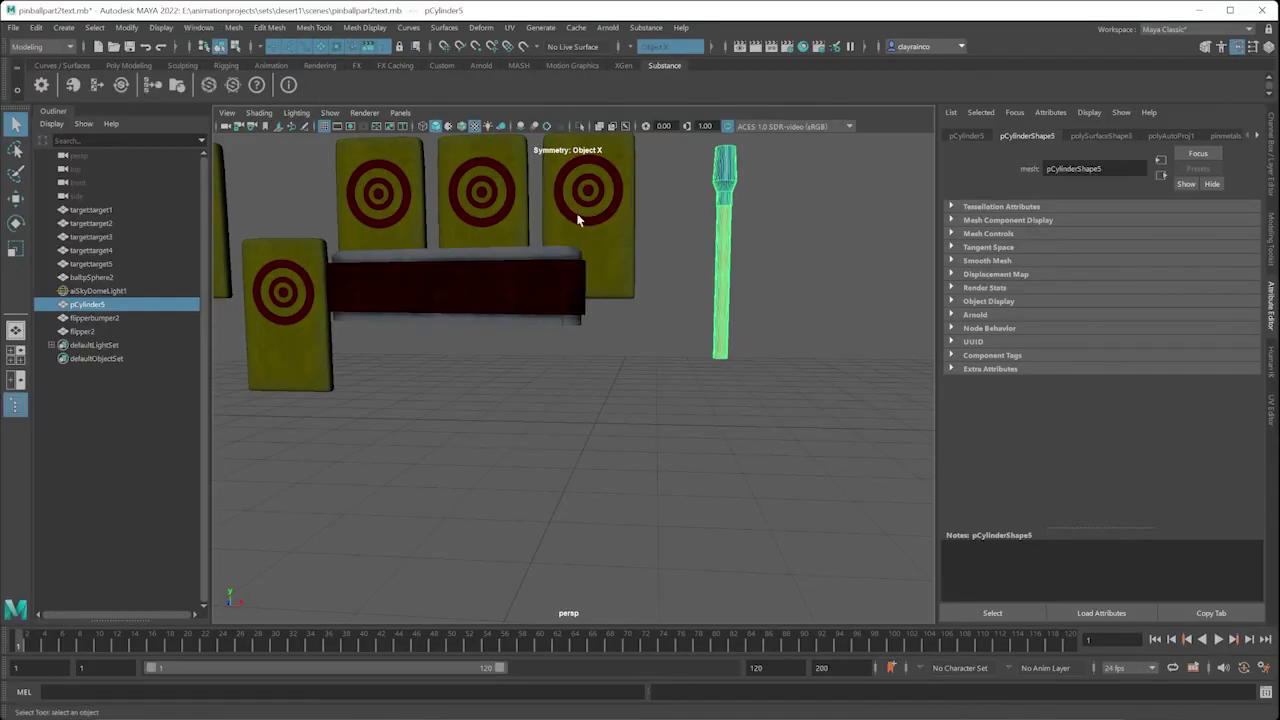
{"action": "key", "text": "["}
{"action": "left_click", "coordinate": [196, 30]}
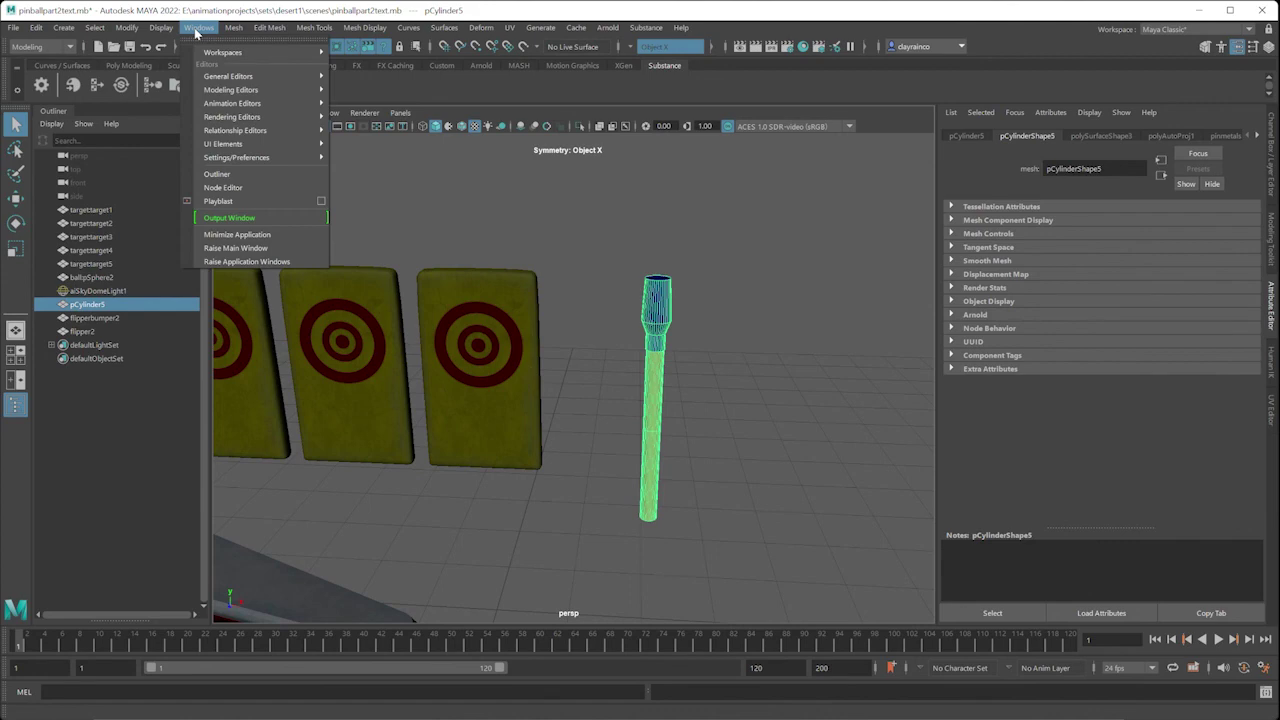
{"action": "mouse_move", "coordinate": [225, 146]}
{"action": "mouse_move", "coordinate": [240, 117]}
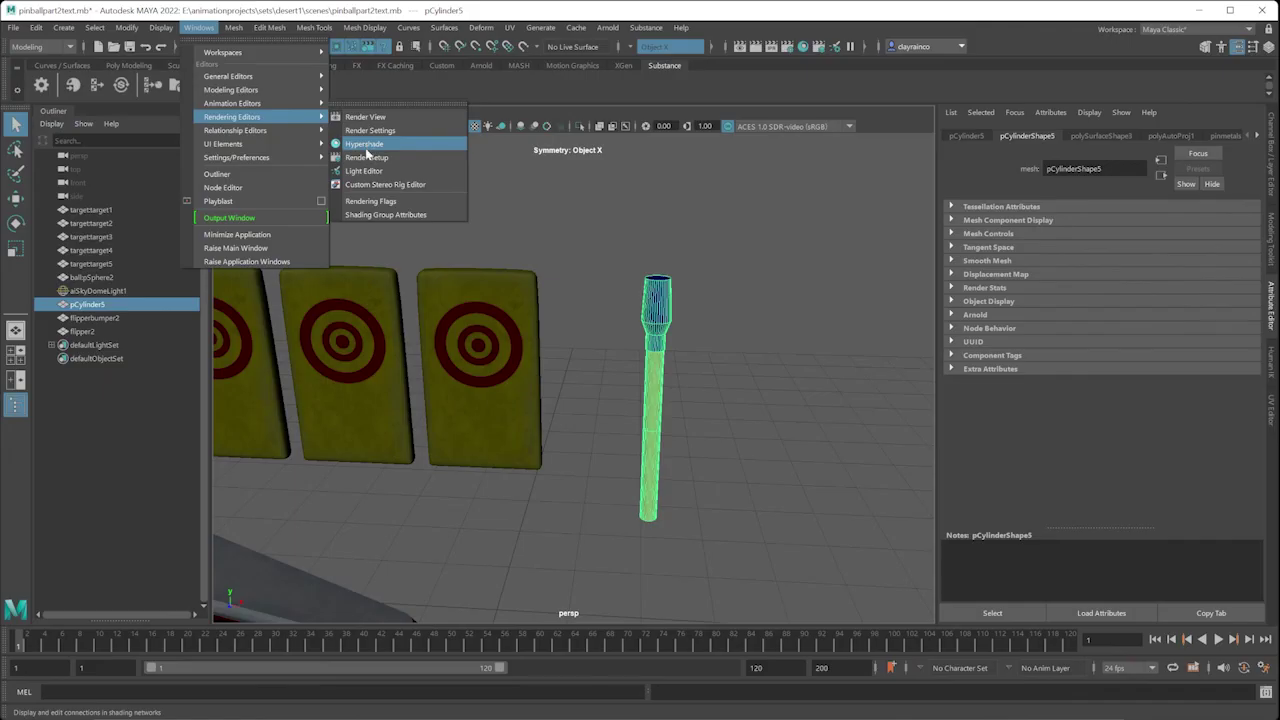
{"action": "left_click", "coordinate": [902, 357]}
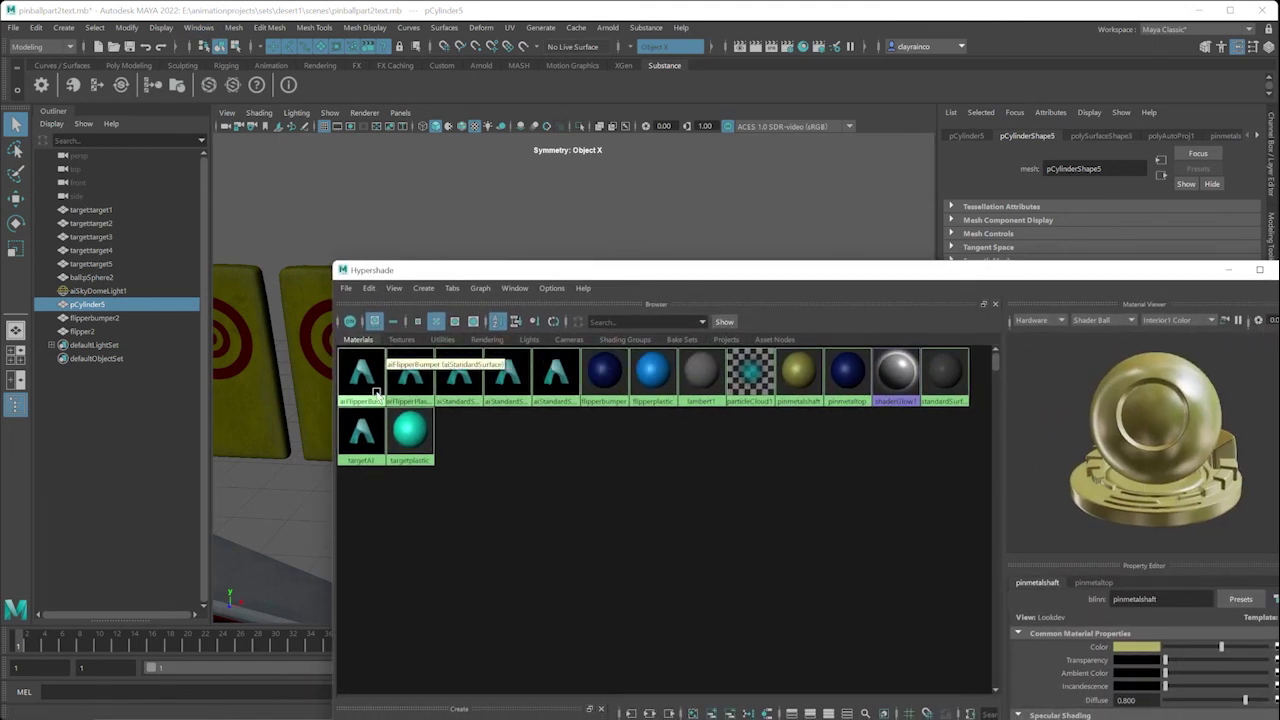
Select the pin shaft faces that use the pinmetalshaft material and assign them the existing aiStandardSurface6 material
{"action": "left_click", "coordinate": [800, 376]}
{"action": "left_click_drag", "start_coordinate": [745, 270], "coordinate": [745, 430]}
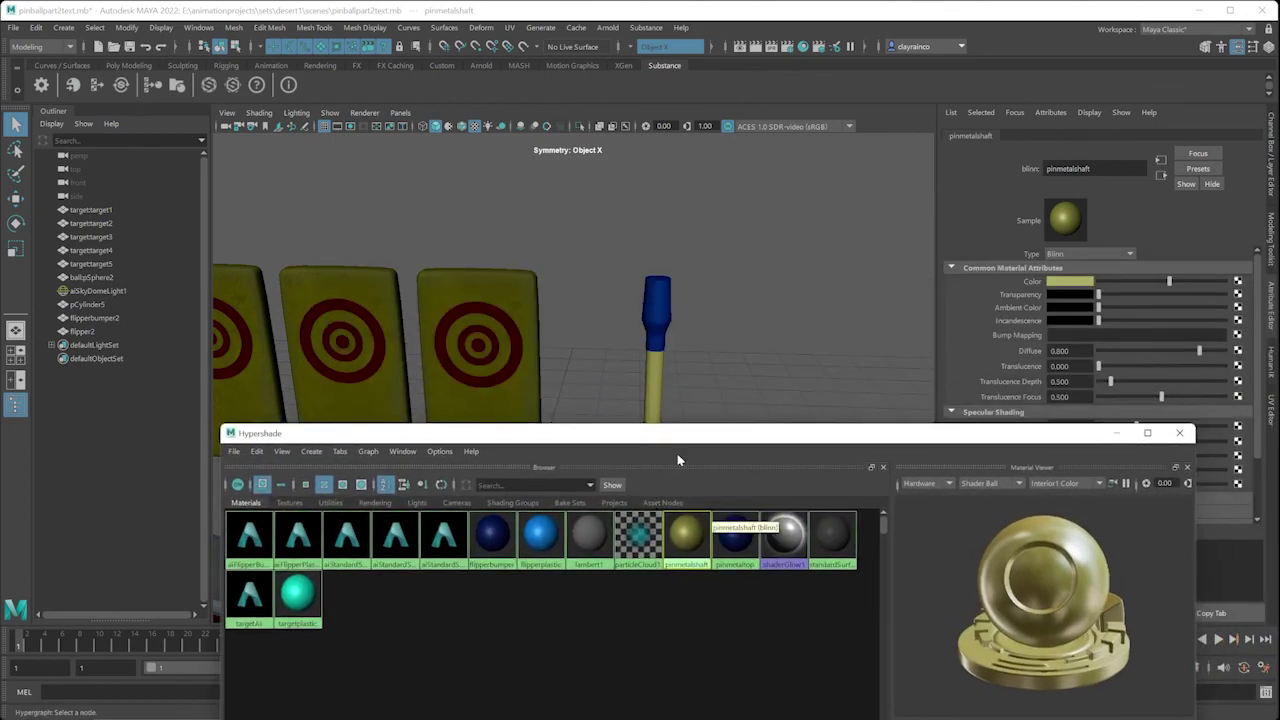
{"action": "right_click", "coordinate": [700, 537]}
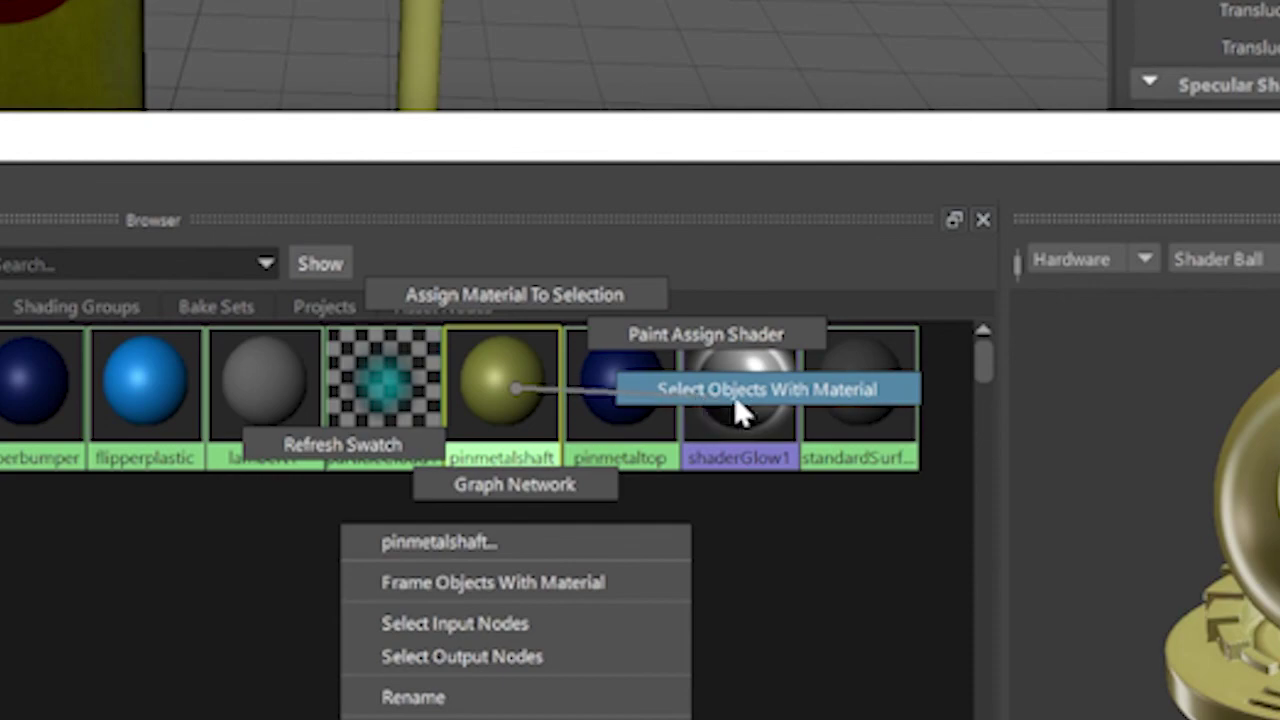
{"action": "left_click", "coordinate": [795, 392]}
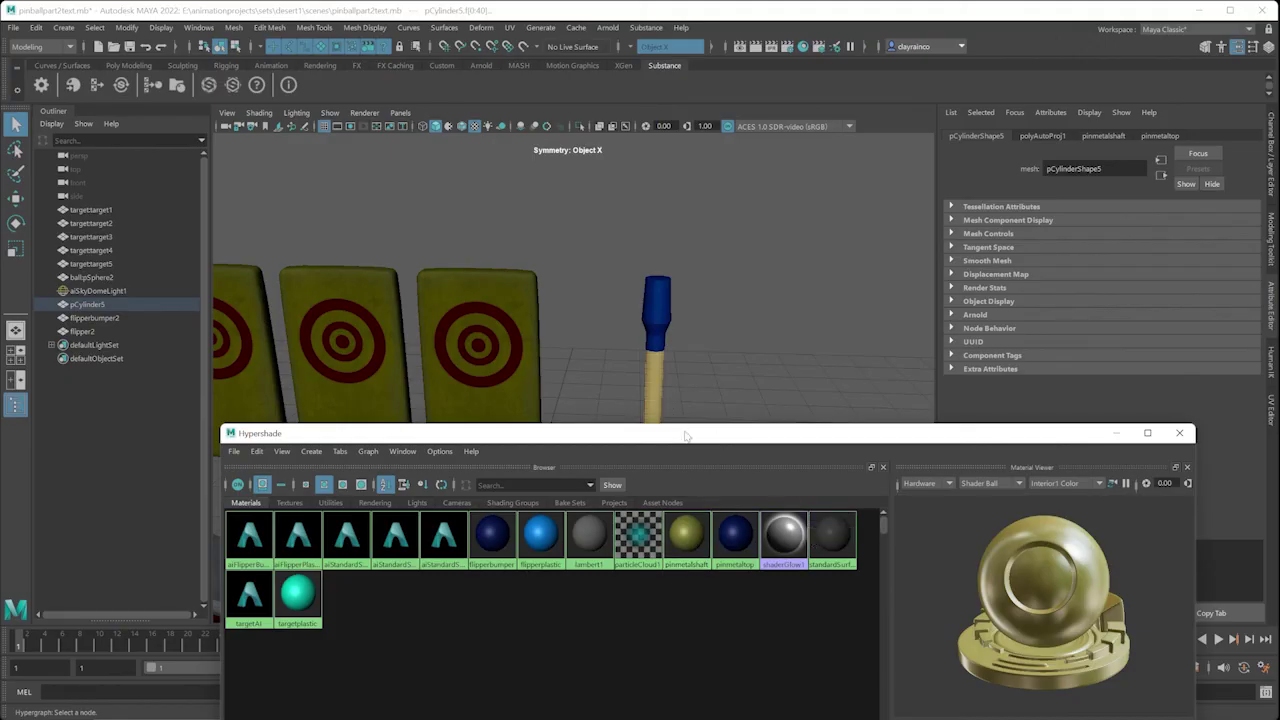
{"action": "left_click_drag", "start_coordinate": [686, 436], "coordinate": [1182, 337]}
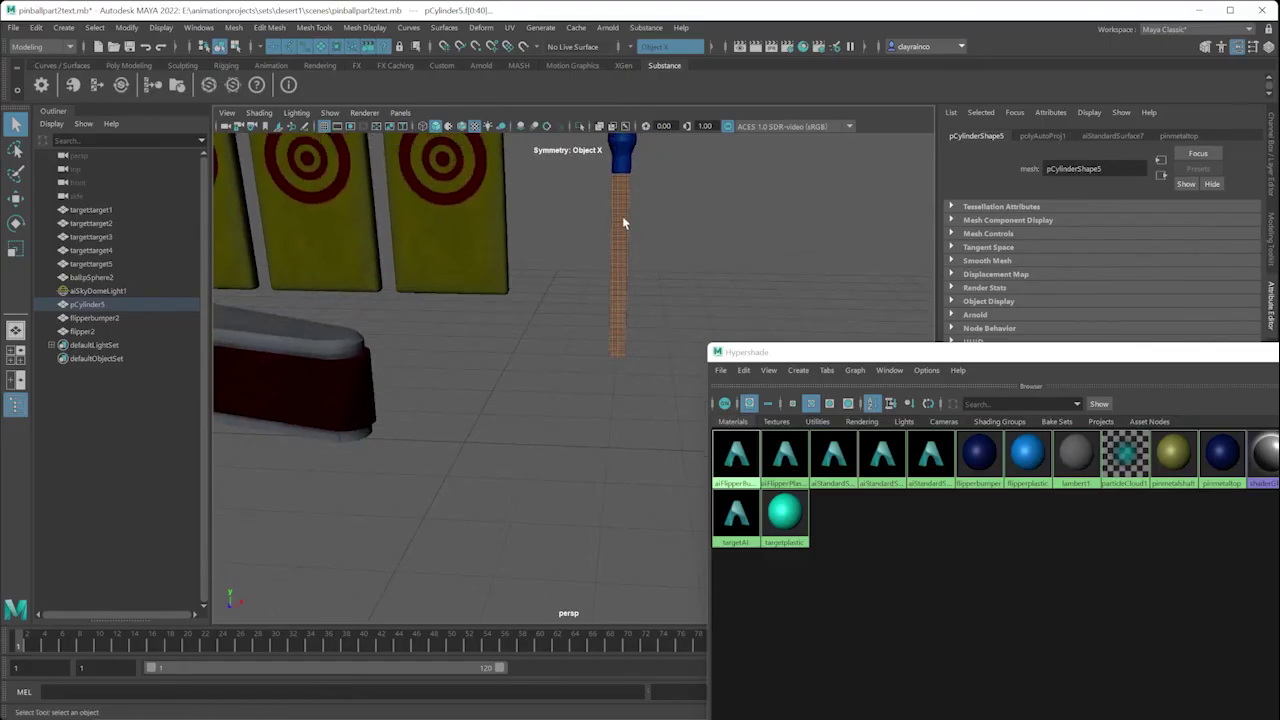
{"action": "right_click_drag", "start_coordinate": [622, 222], "coordinate": [739, 635]}
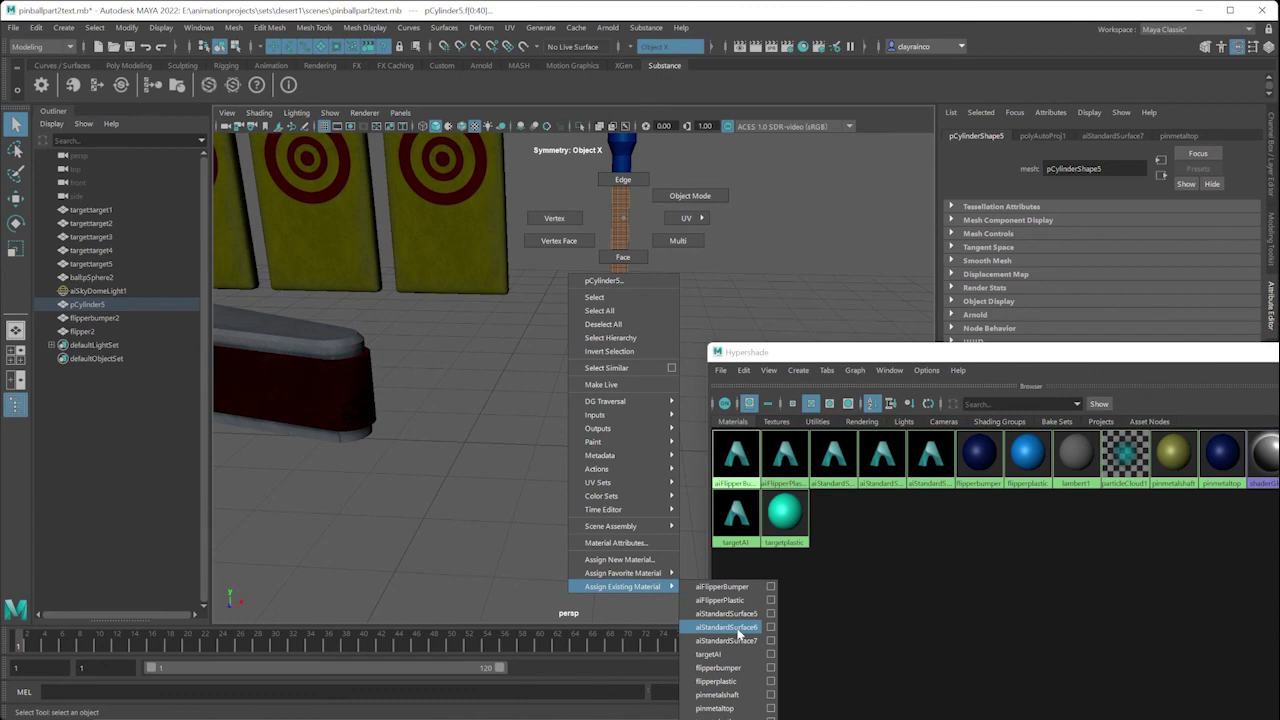
{"action": "right_click_drag", "start_coordinate": [739, 634], "coordinate": [739, 634]}
{"action": "left_click", "coordinate": [665, 428]}
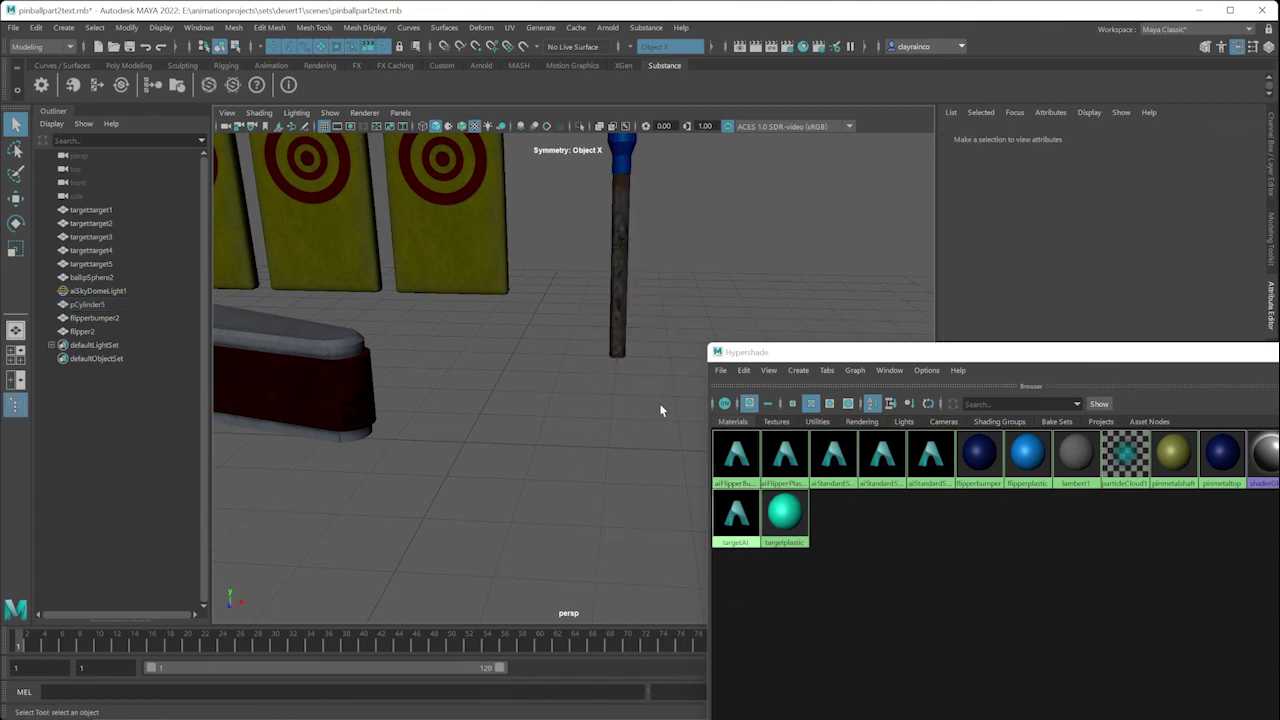
Select the pin top faces that use the pinmetaltop material and assign them the existing aiStandardSurface7 material
{"action": "left_click_drag", "start_coordinate": [650, 288], "coordinate": [614, 371], "text": "alt"}
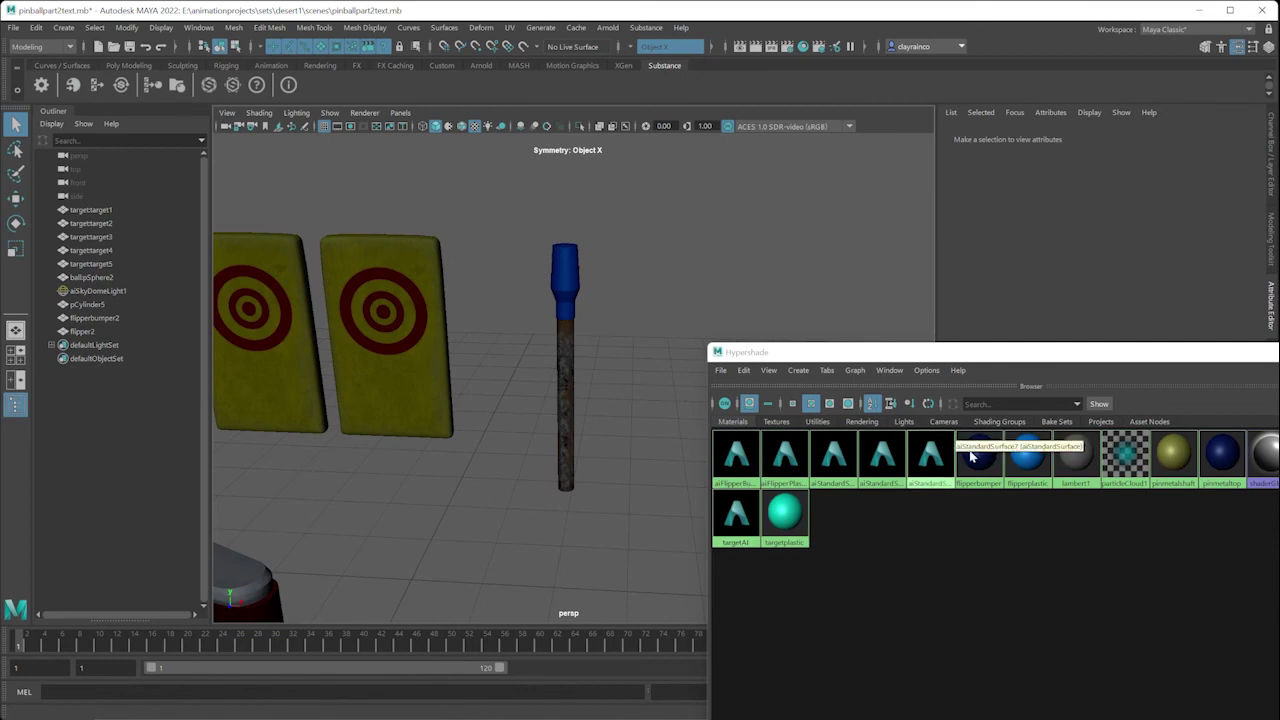
{"action": "left_click_drag", "start_coordinate": [600, 323], "coordinate": [545, 328], "text": "alt"}
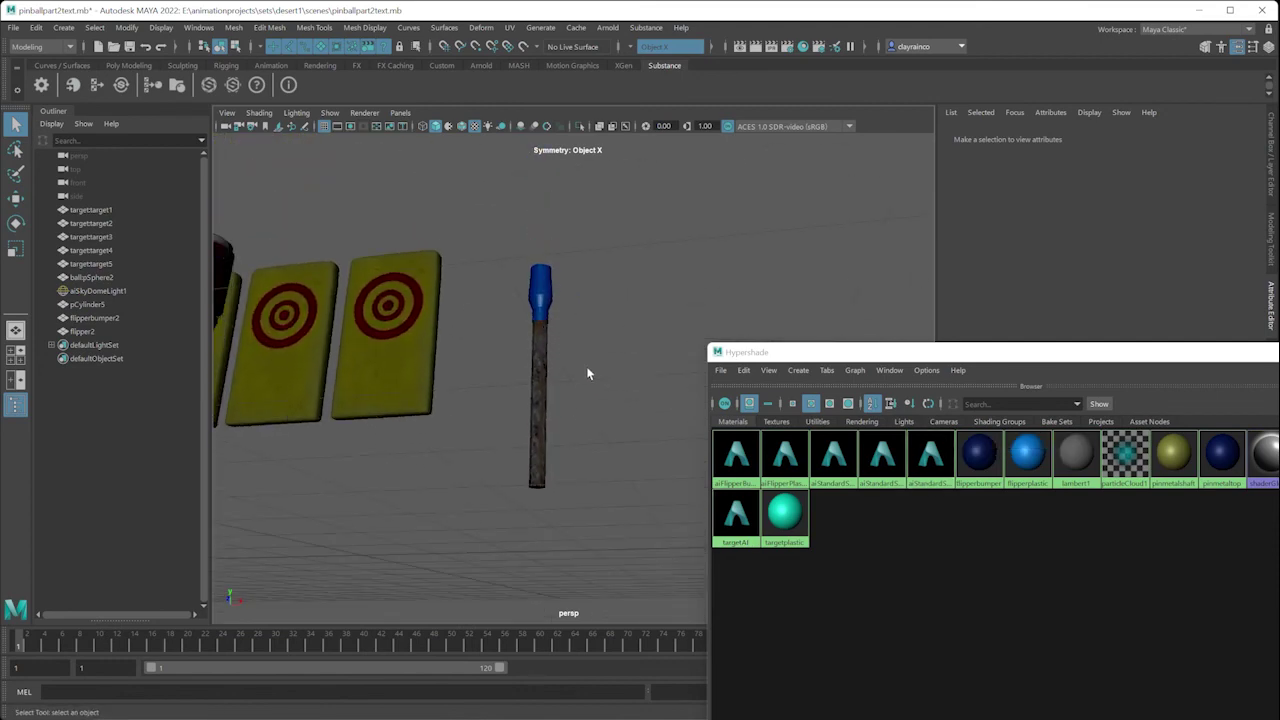
{"action": "right_click", "coordinate": [1221, 450]}
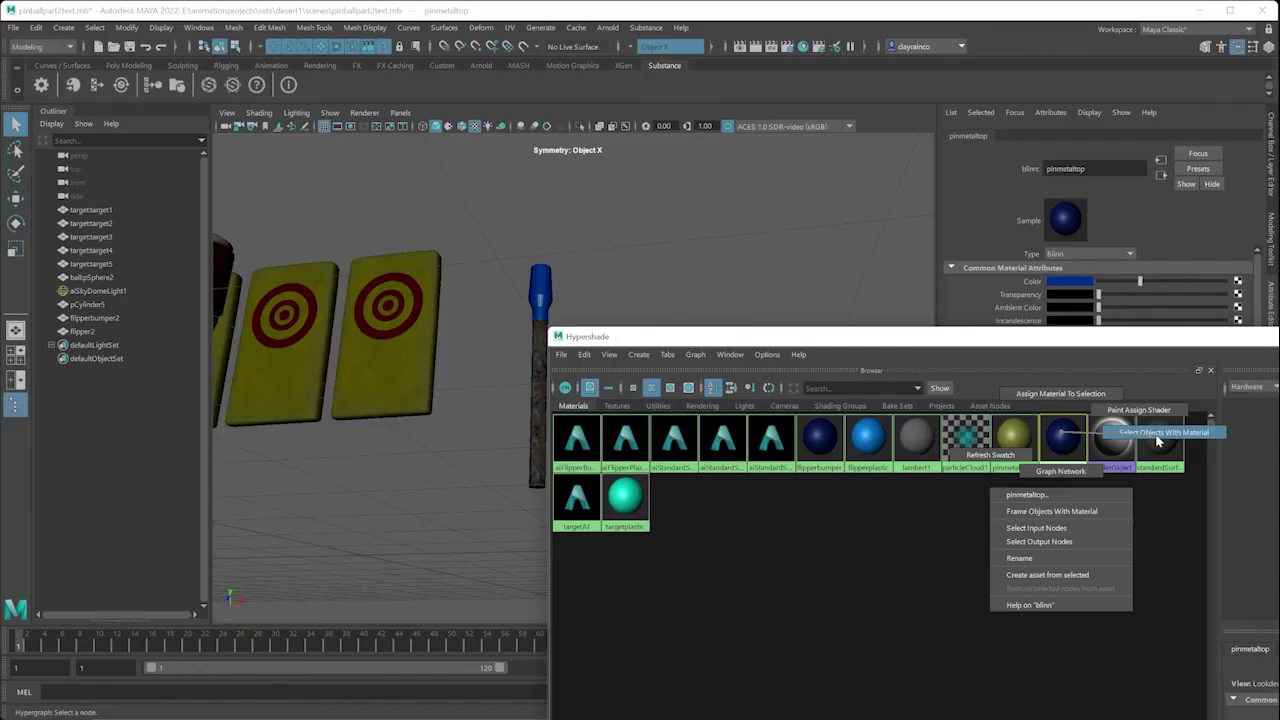
{"action": "left_click", "coordinate": [955, 200]}
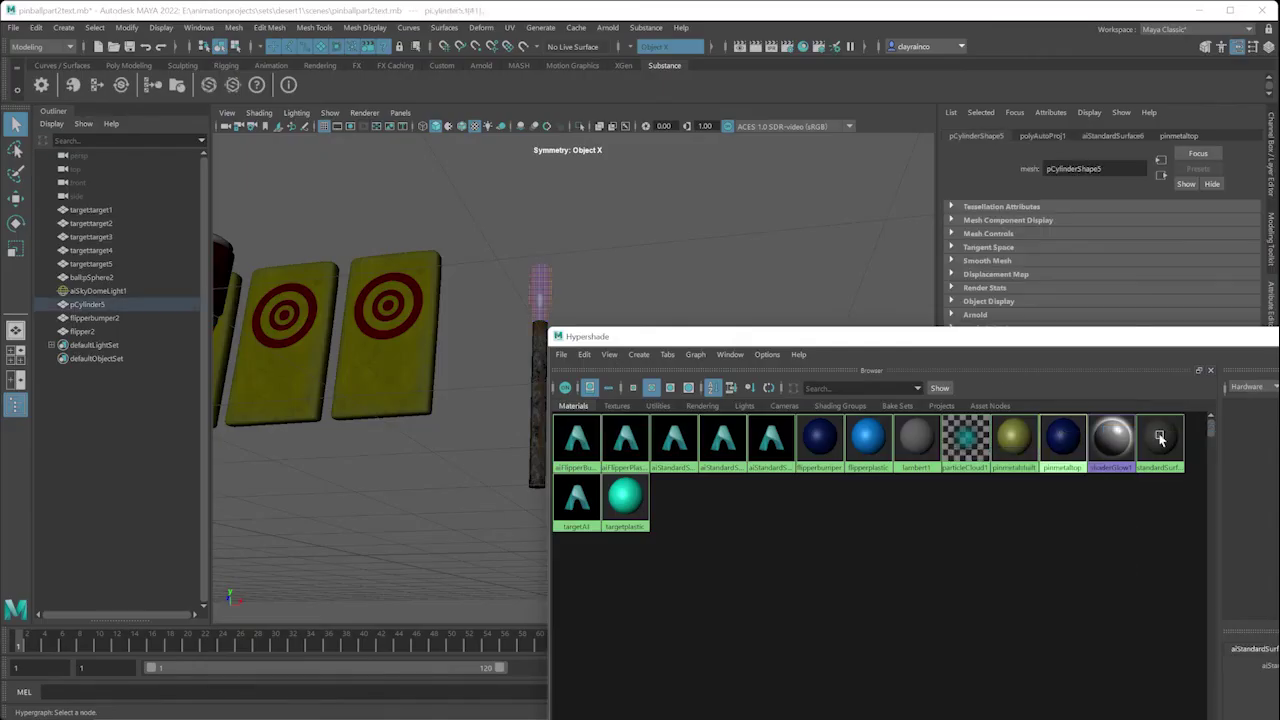
{"action": "right_click", "coordinate": [542, 275]}
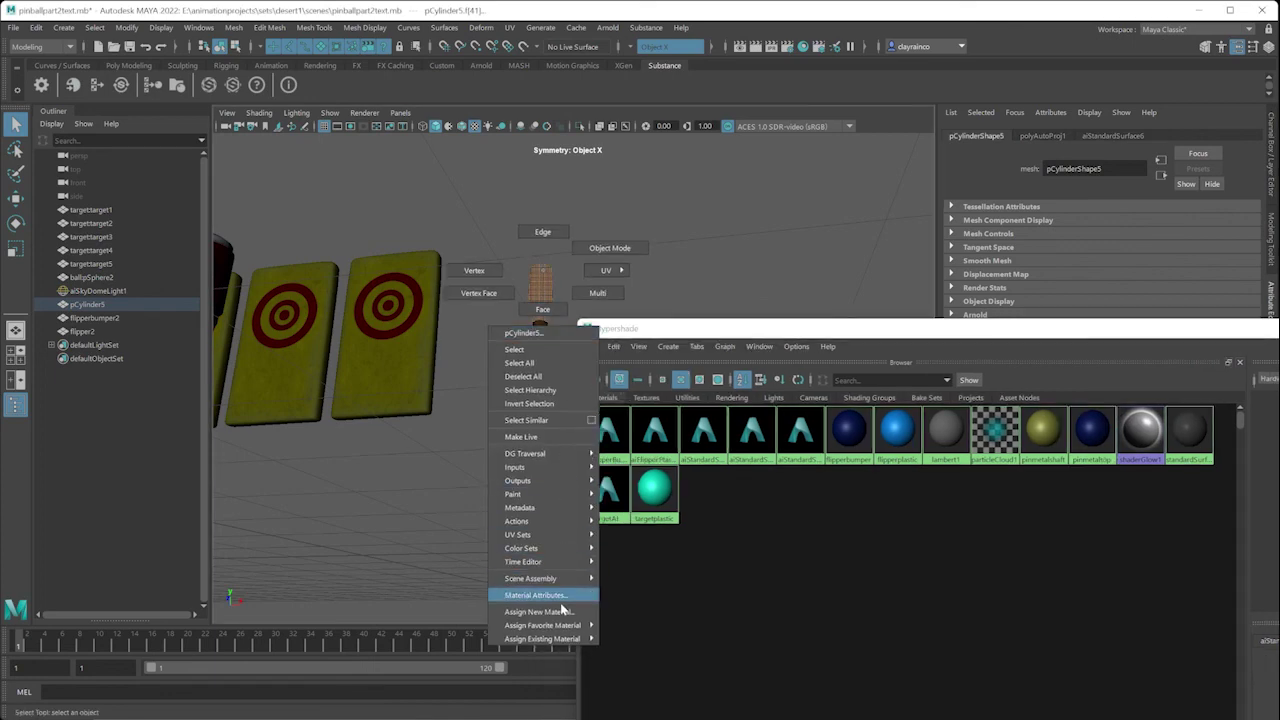
{"action": "mouse_move", "coordinate": [548, 638]}
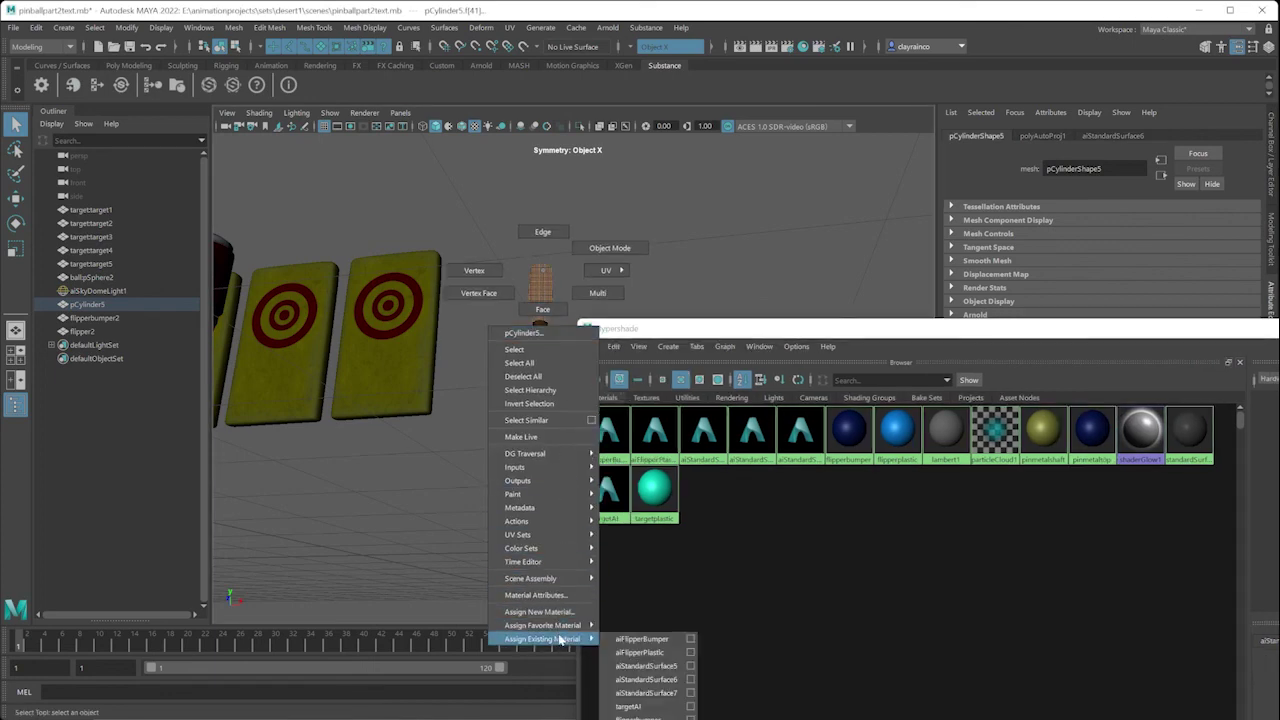
{"action": "left_click", "coordinate": [670, 693]}
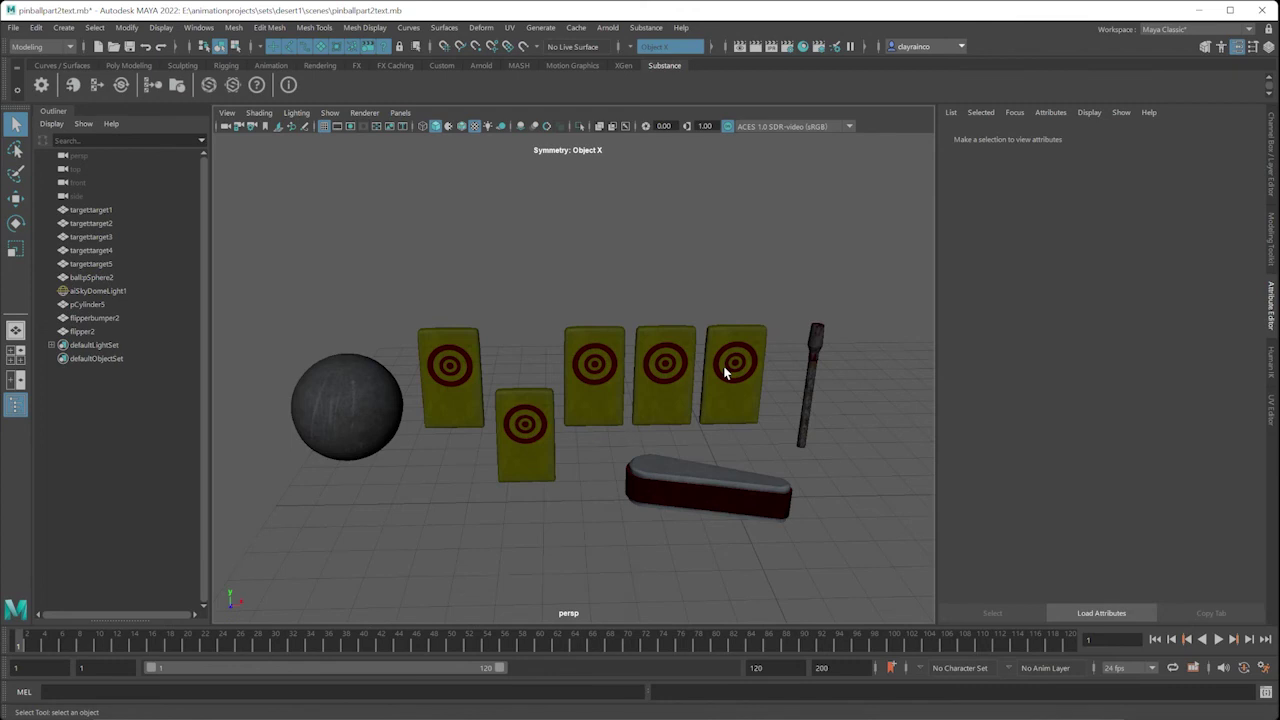